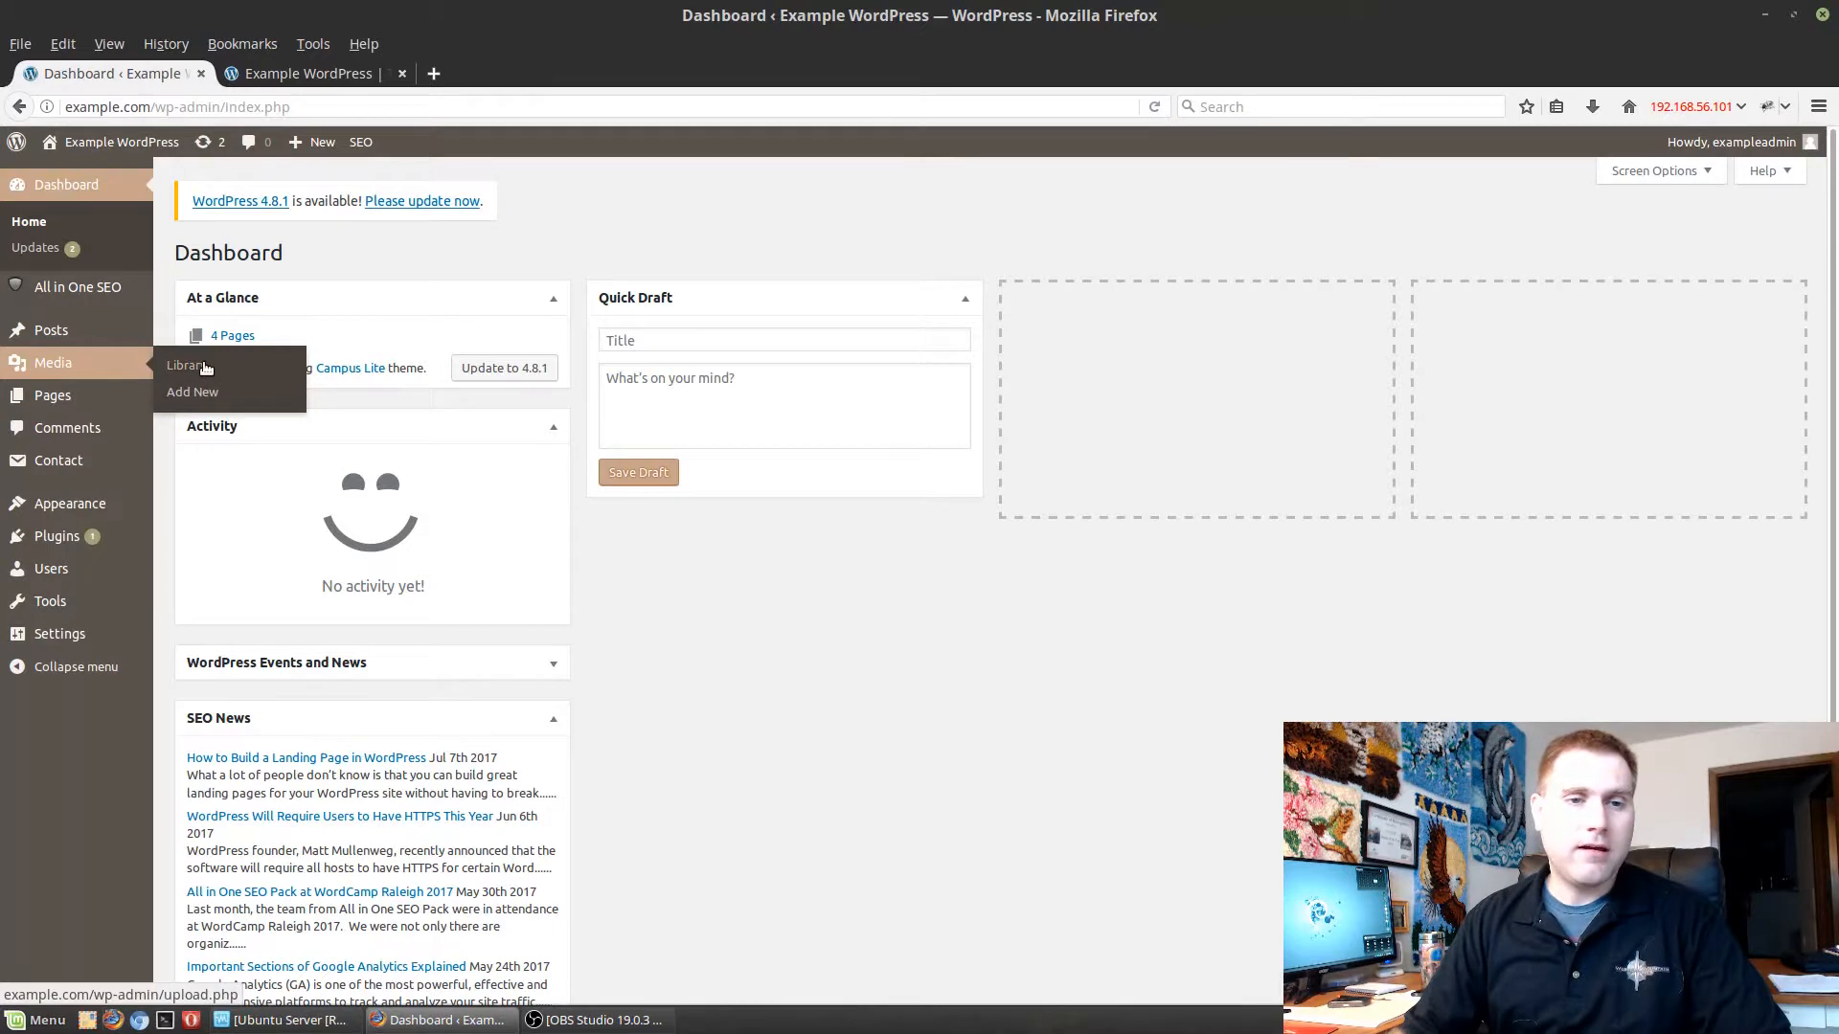
# Open the media library, check the bulk actions offered in list view, and return to grid view.
pyautogui.click(53, 363)
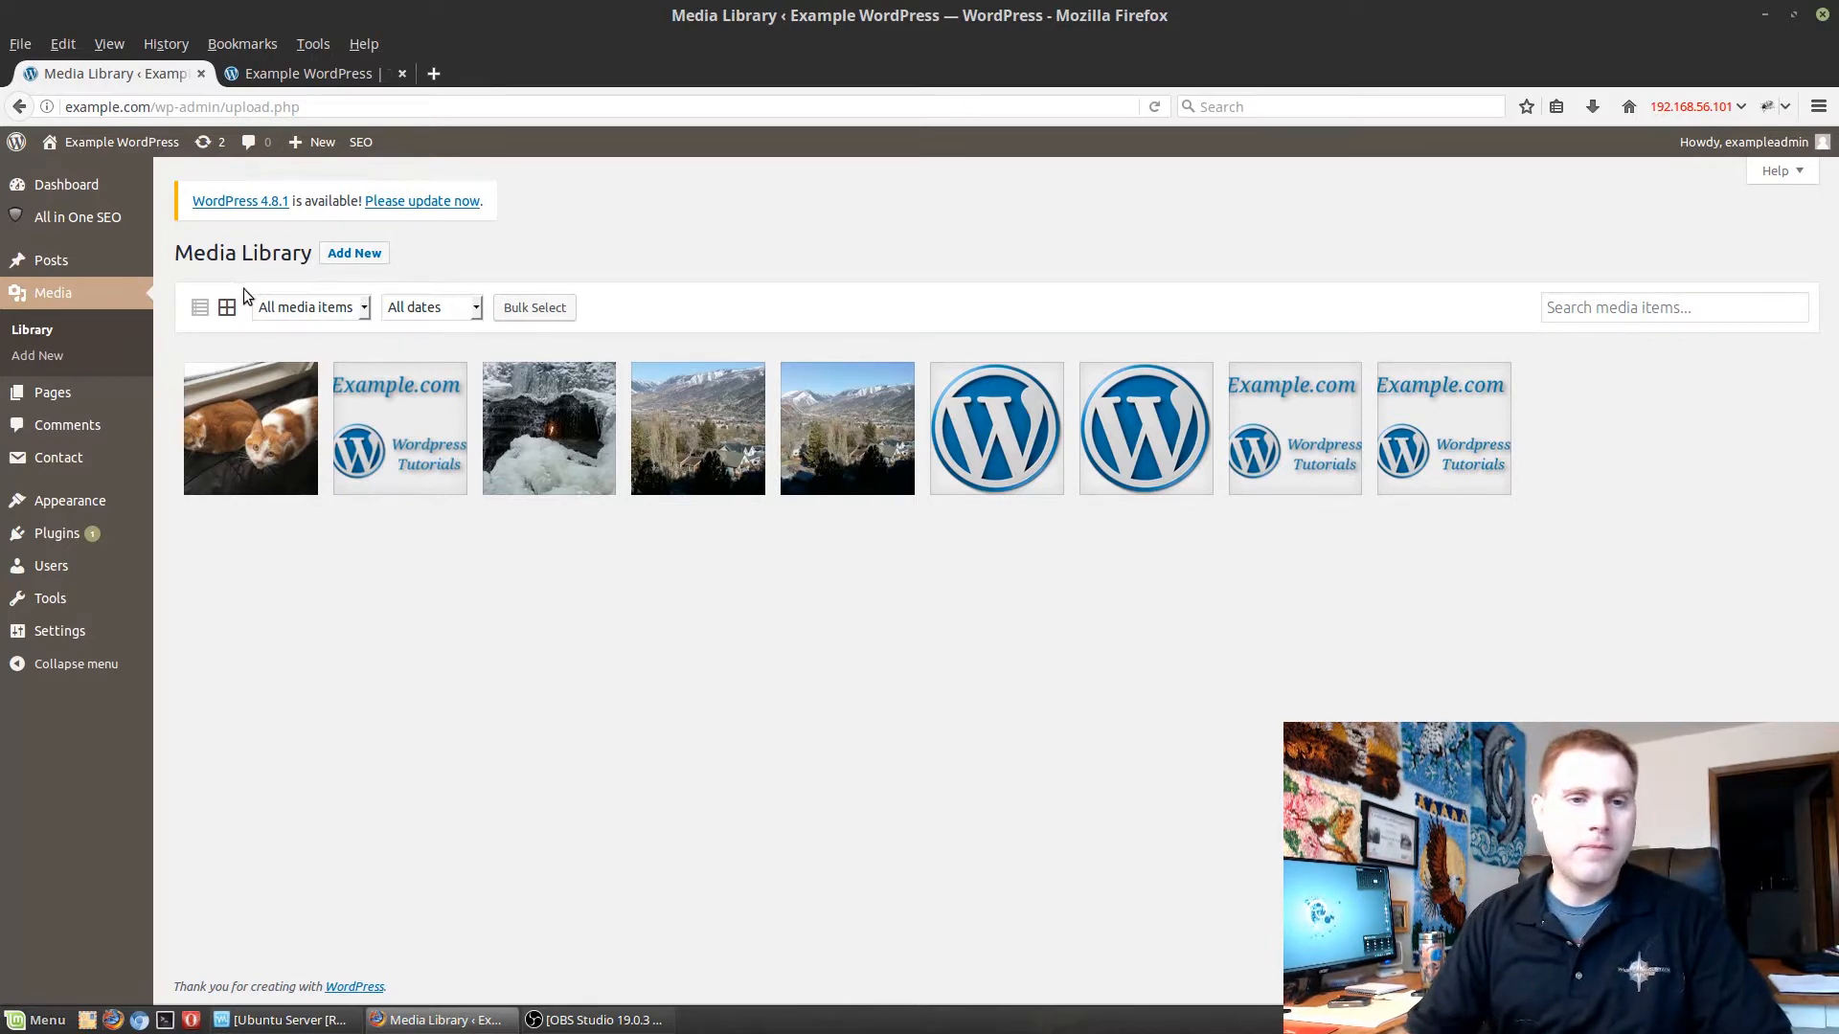
pyautogui.click(199, 307)
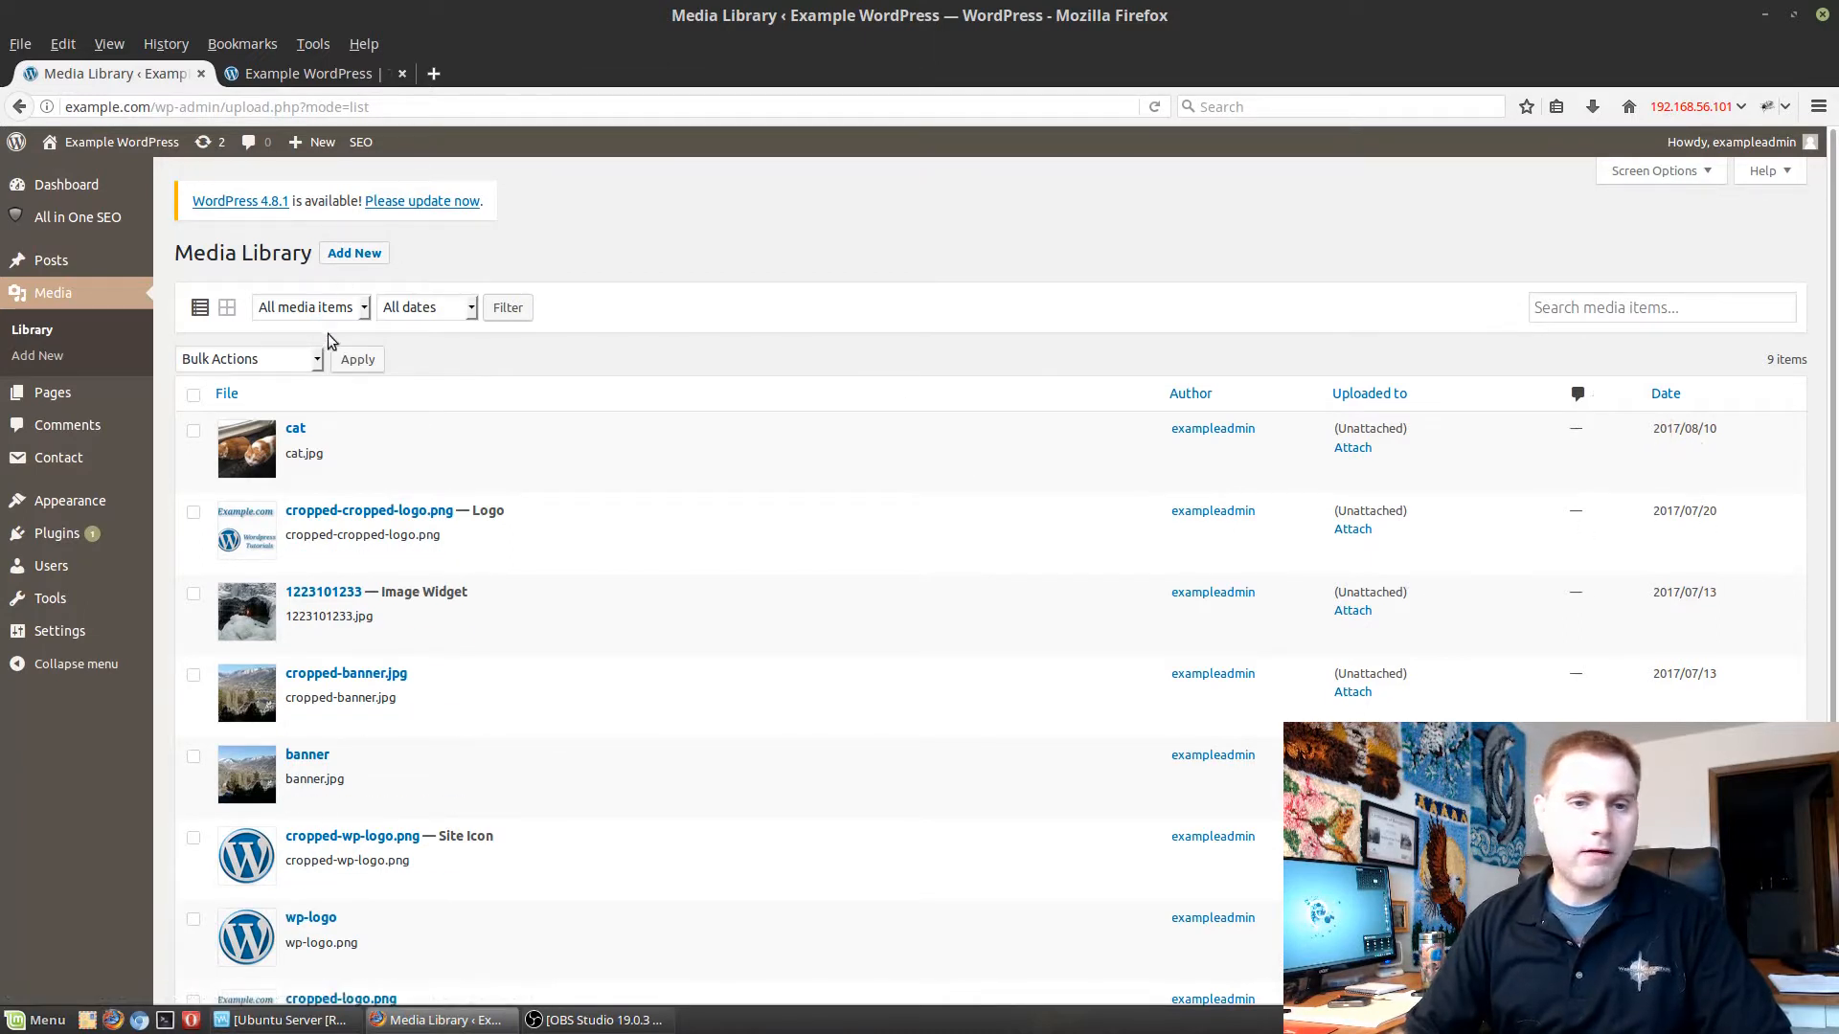
pyautogui.click(317, 360)
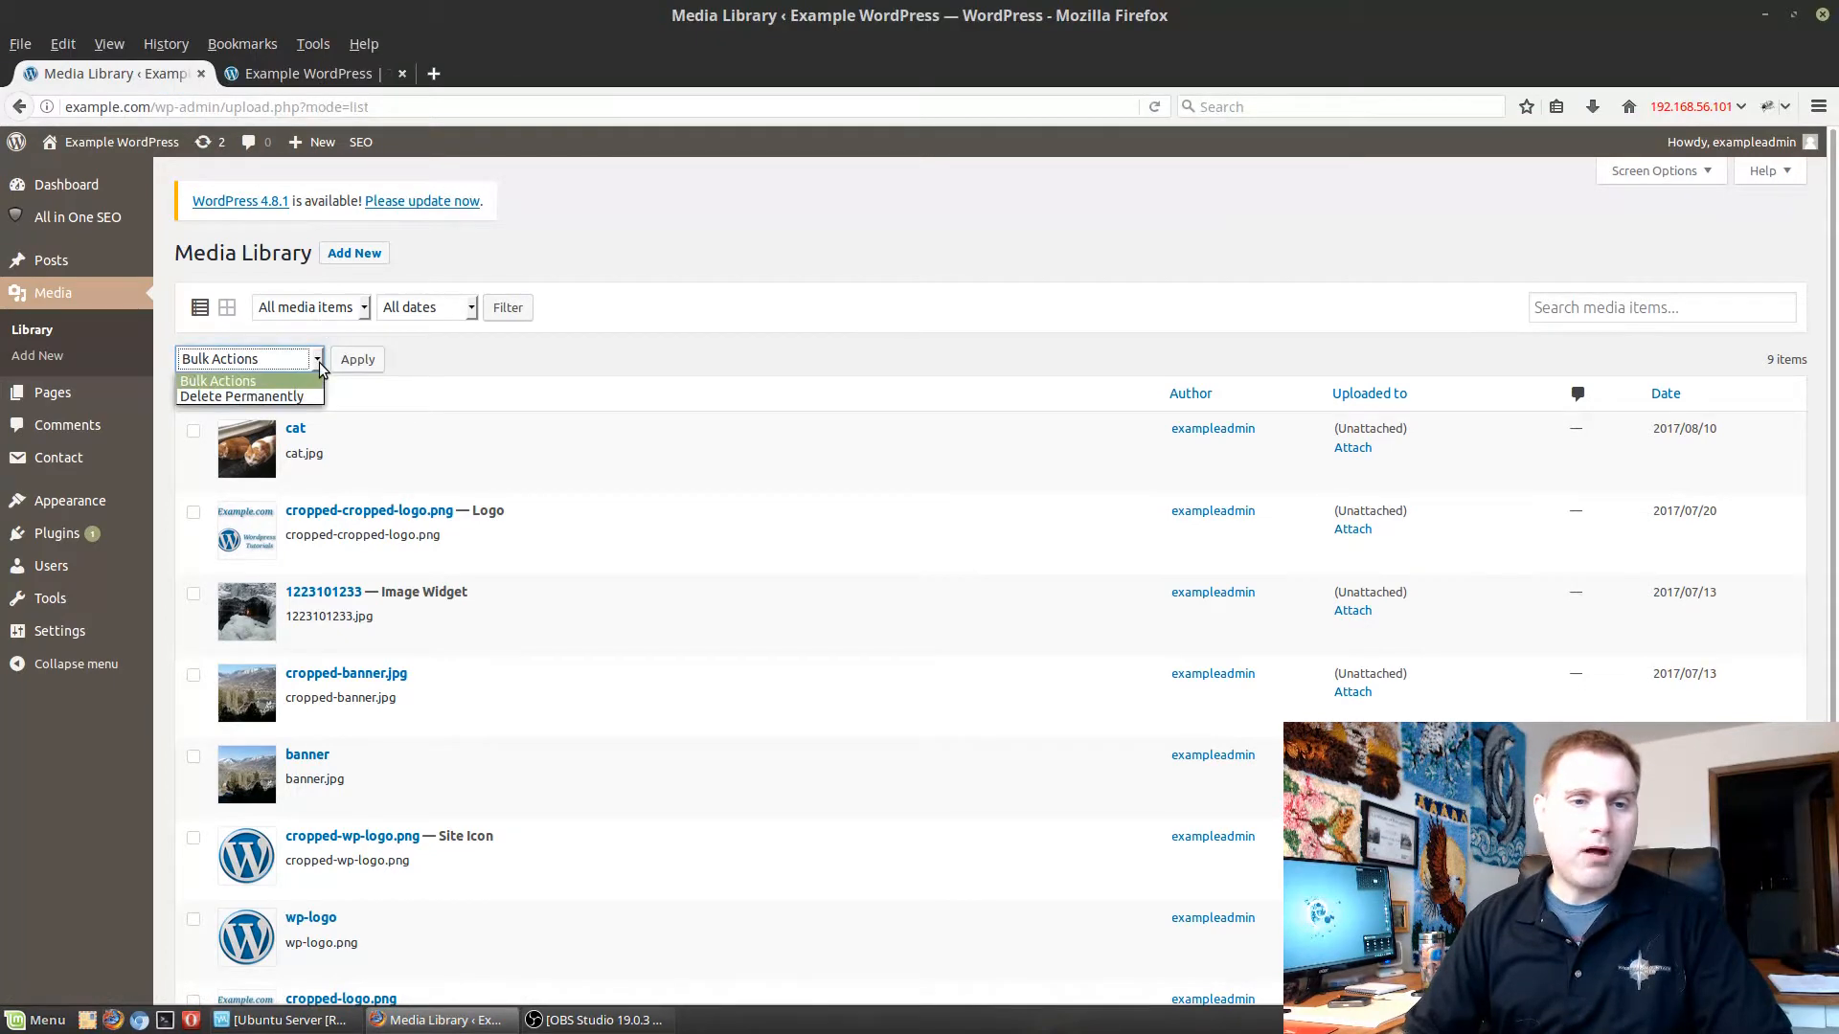
pyautogui.click(319, 362)
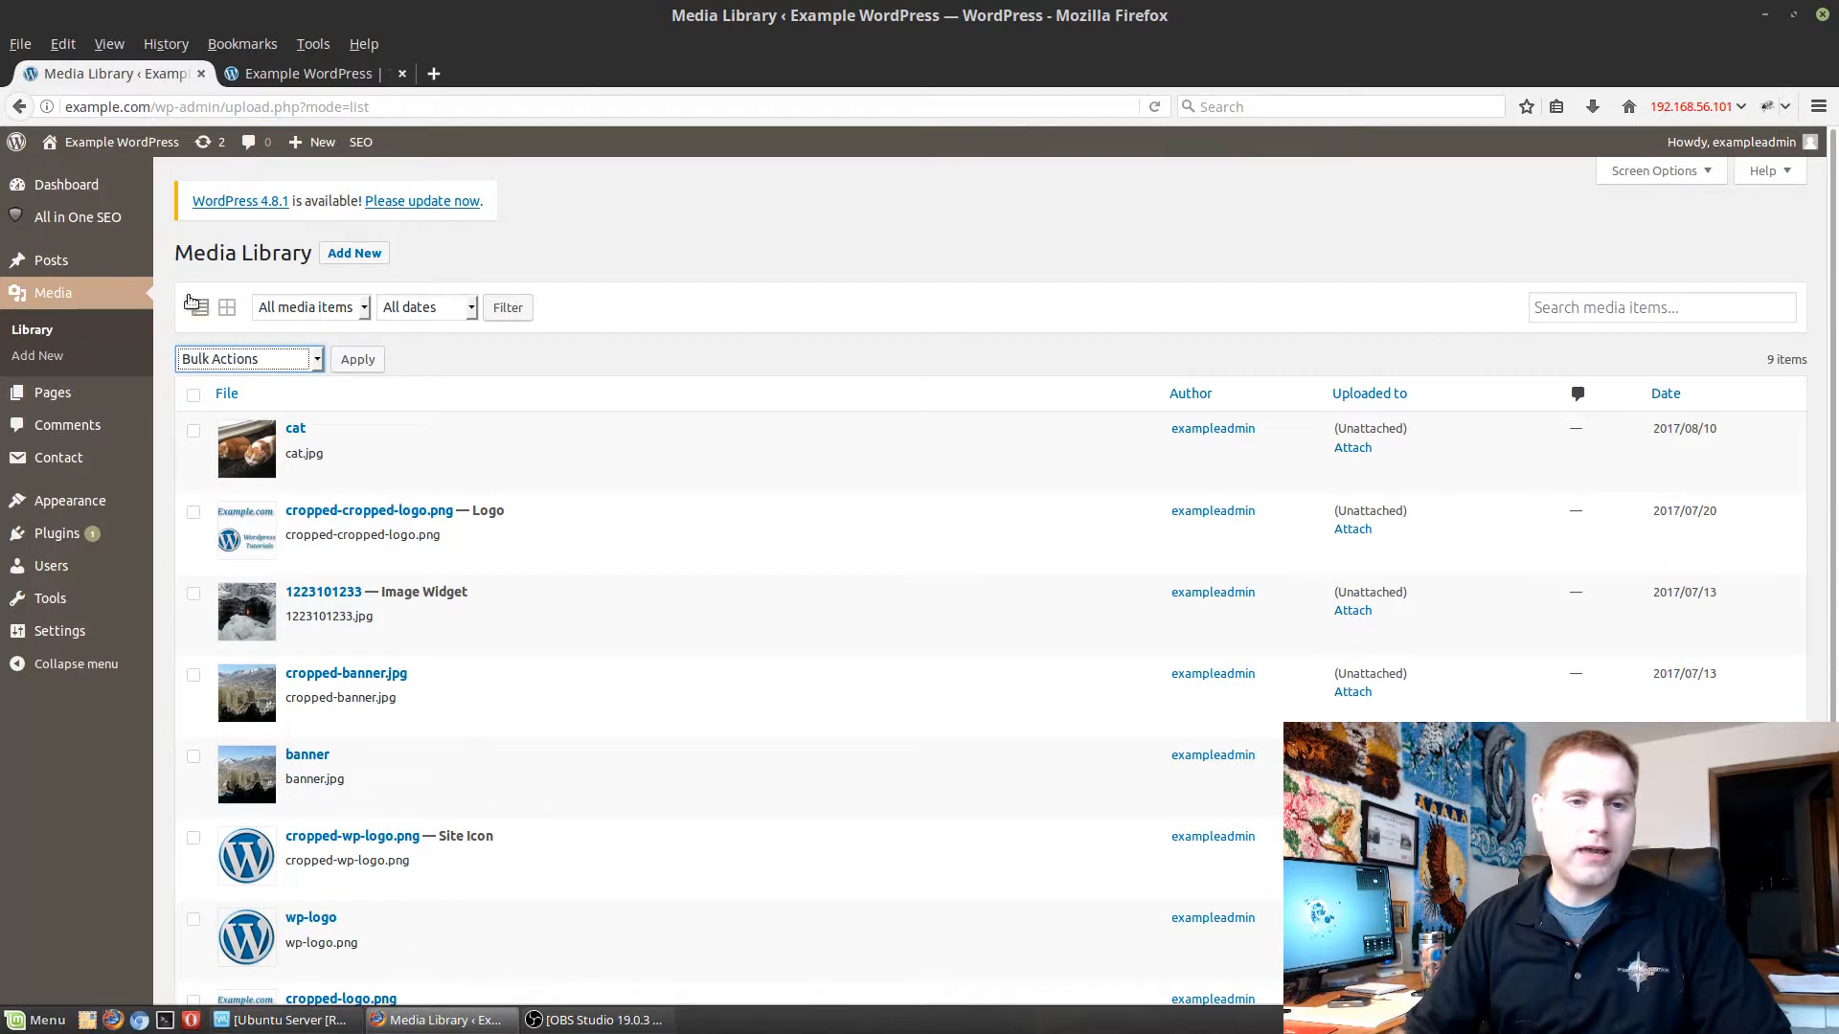
pyautogui.click(227, 307)
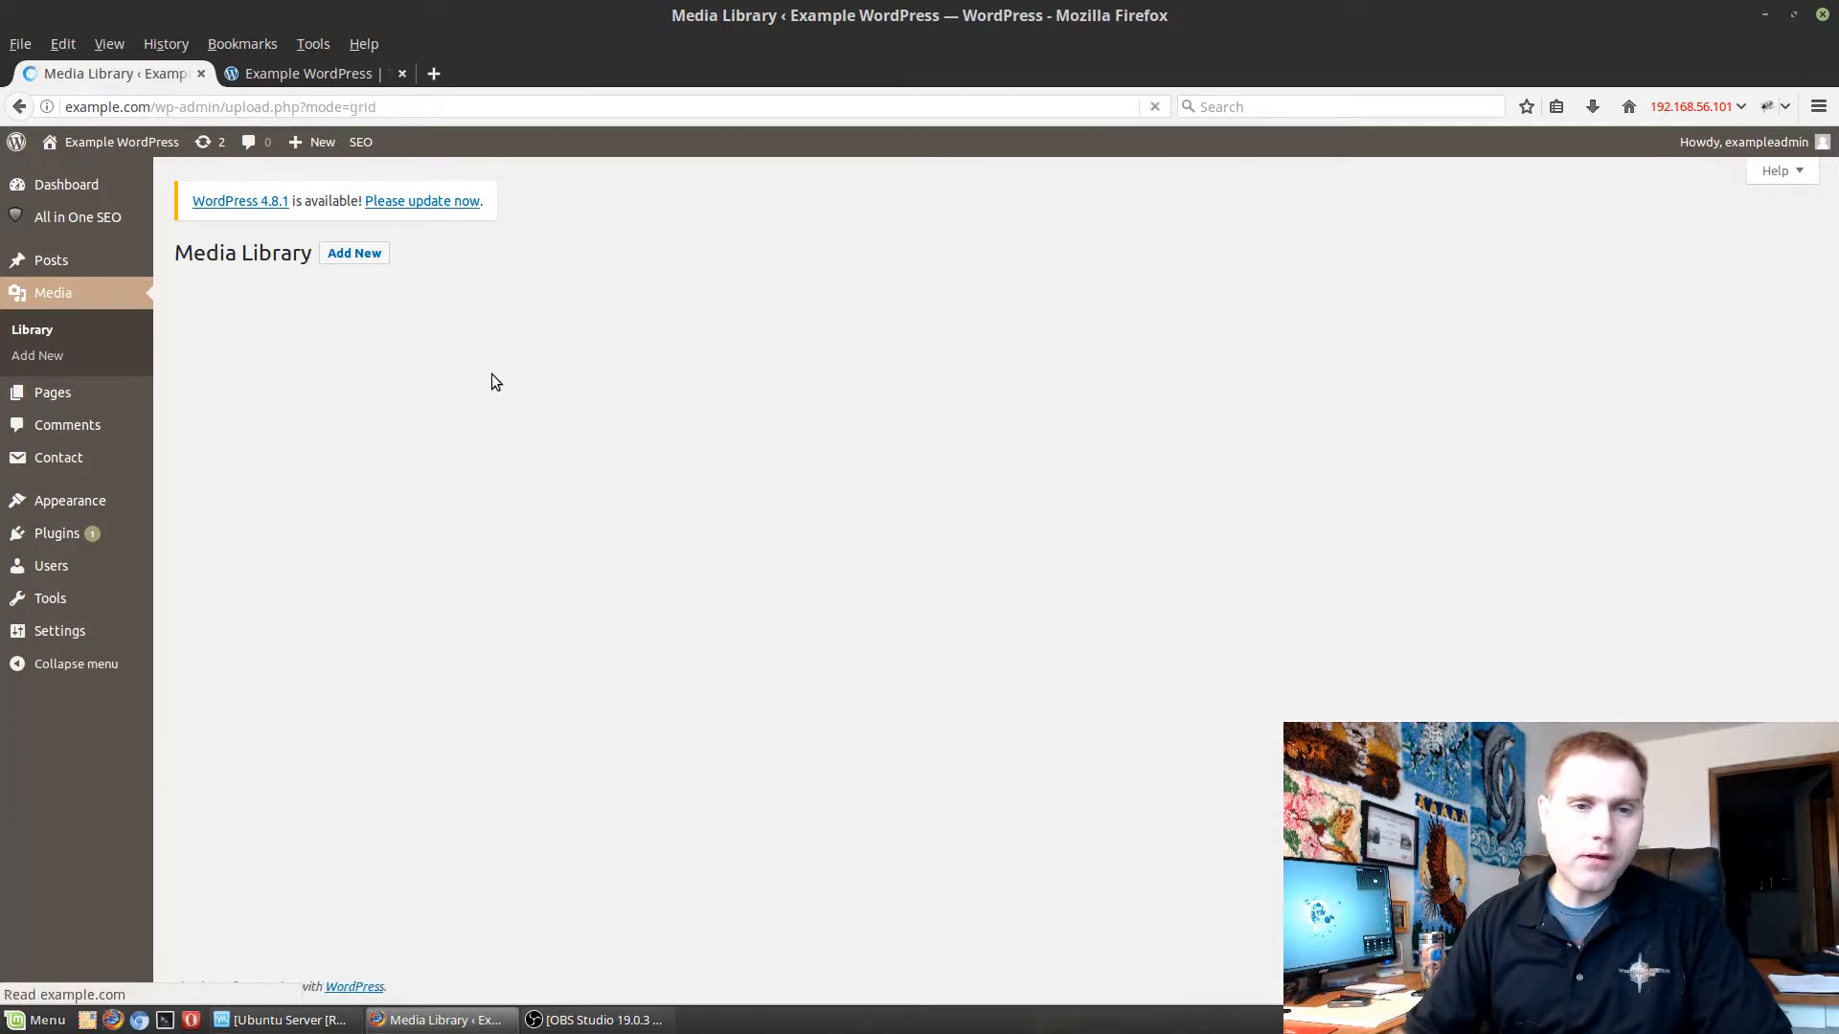
# Open the attachment details of the cat image and select its full file URL.
pyautogui.click(273, 421)
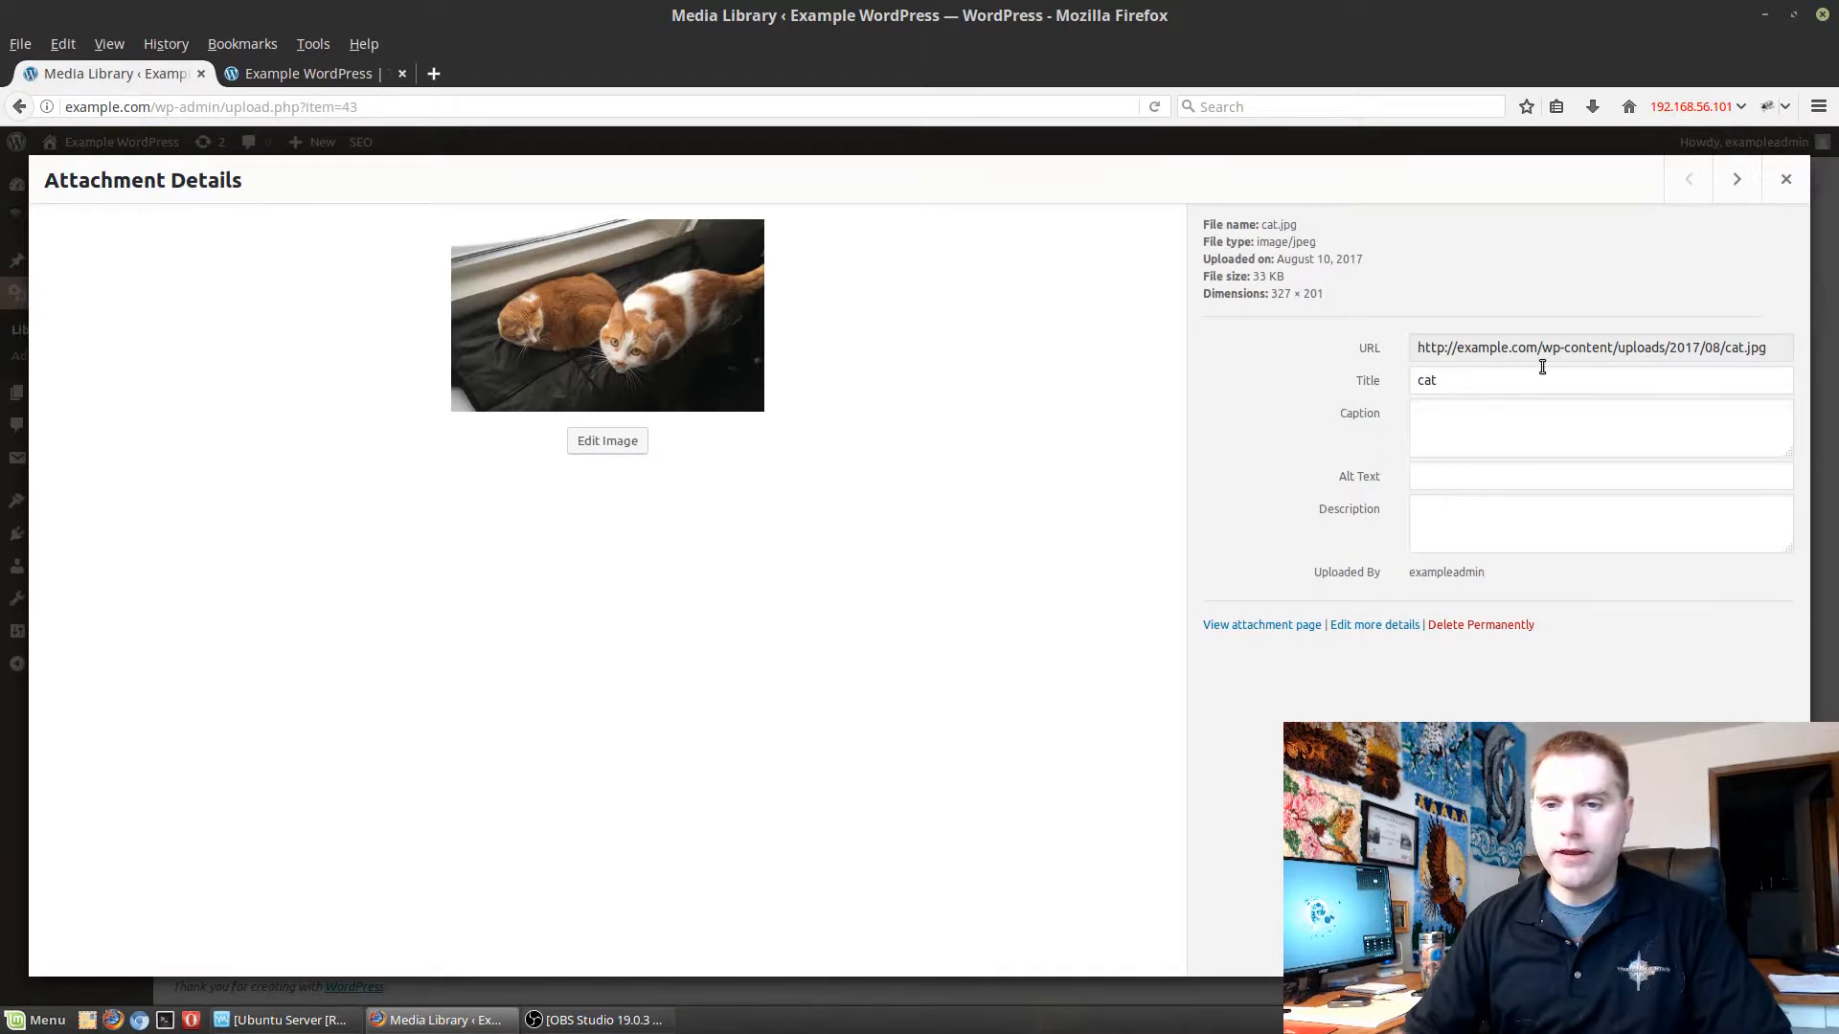
pyautogui.click(1614, 344)
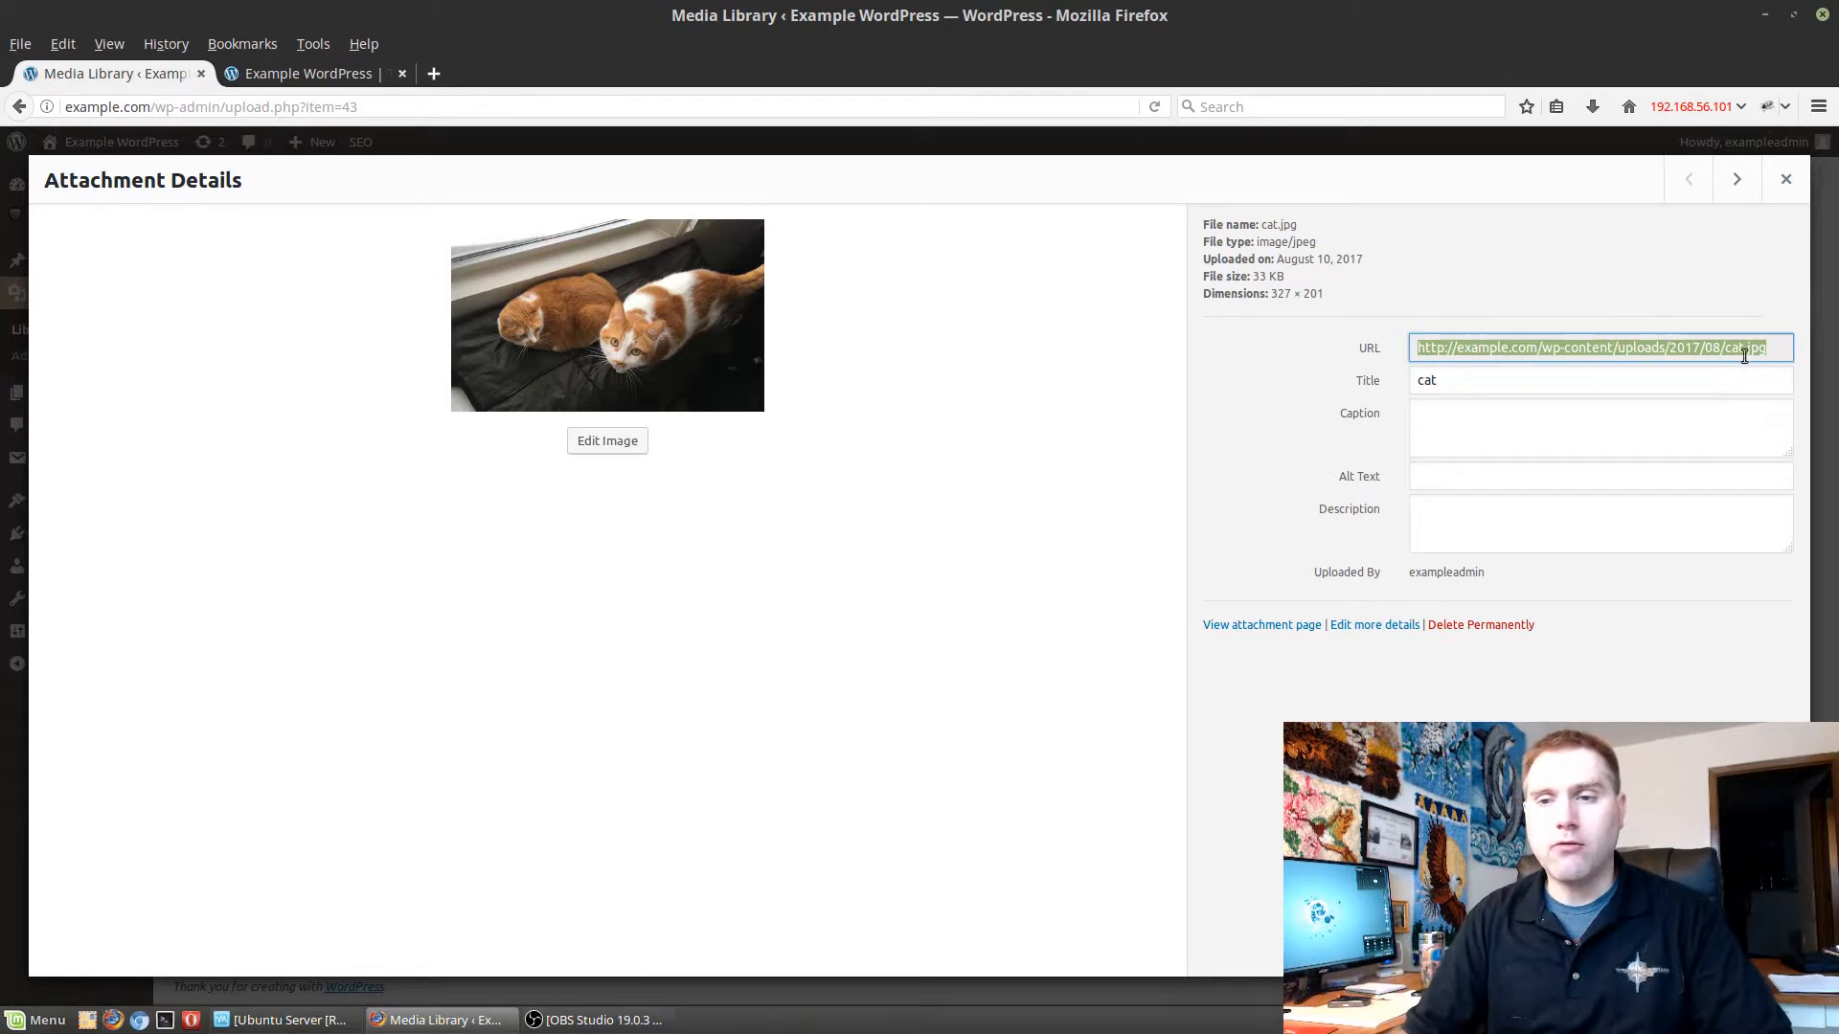
pyautogui.click(1669, 347)
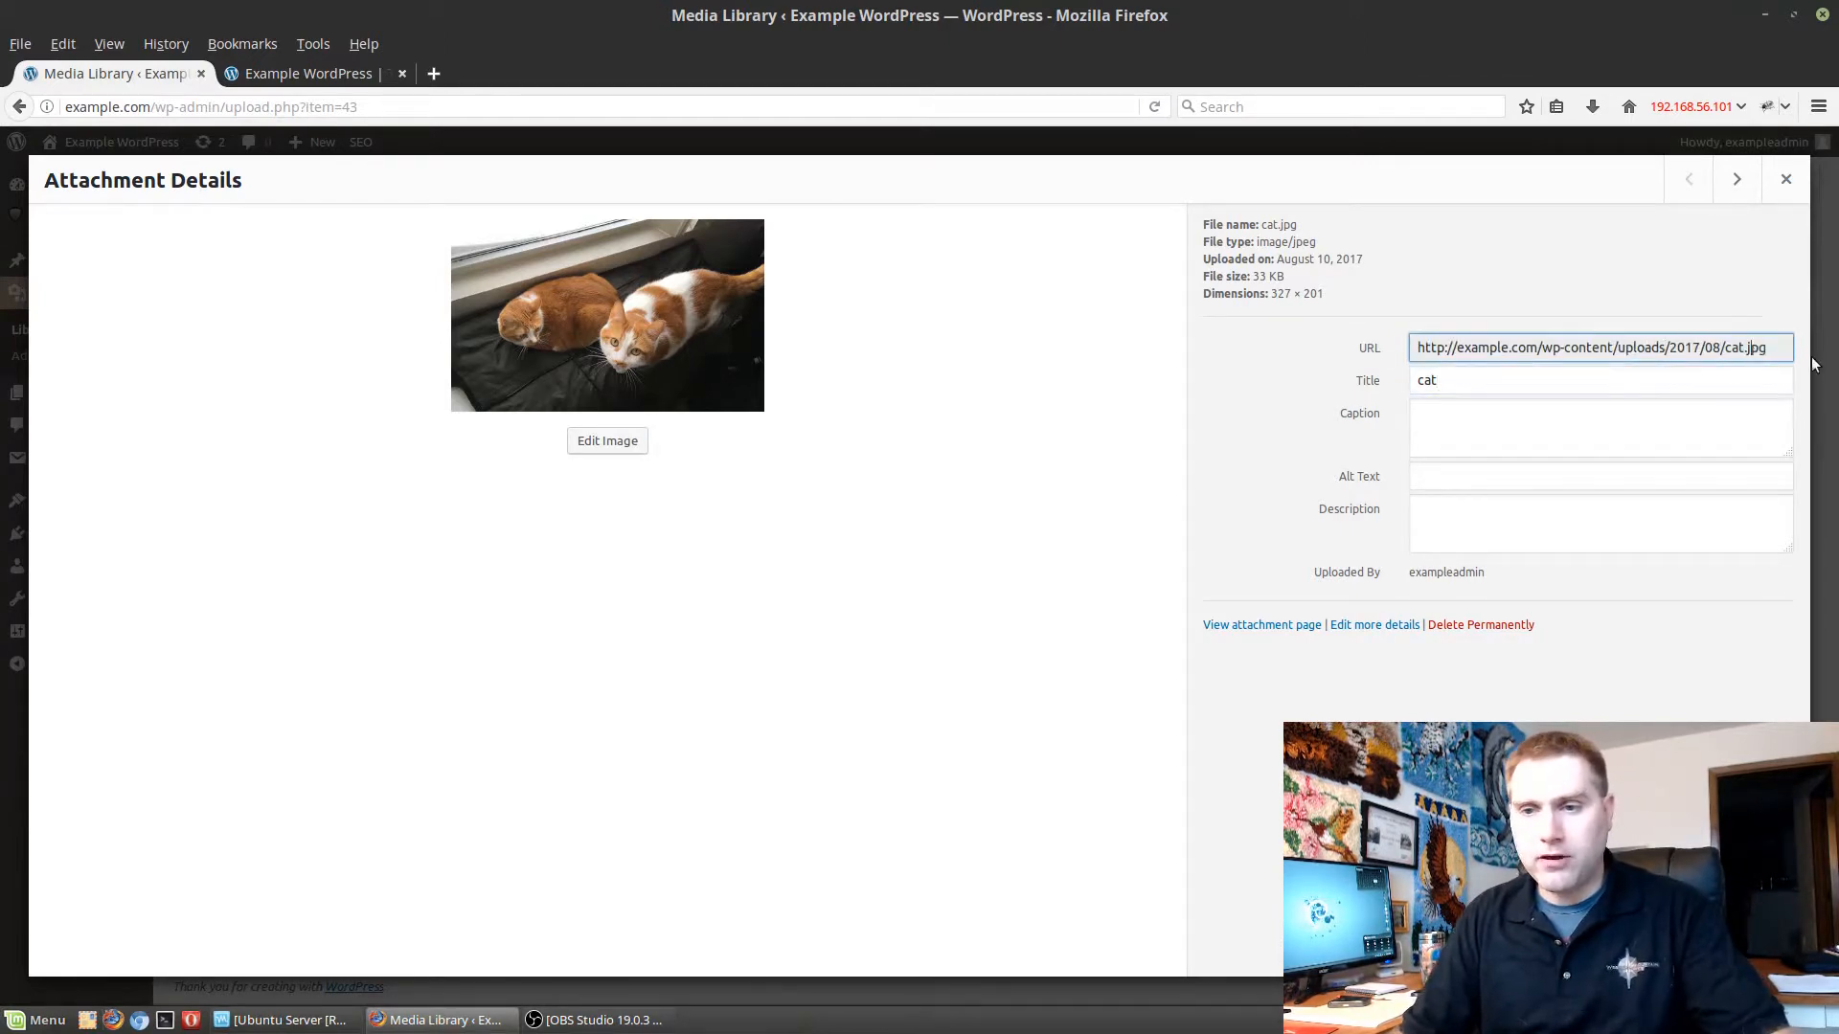
pyautogui.tripleClick(1697, 347)
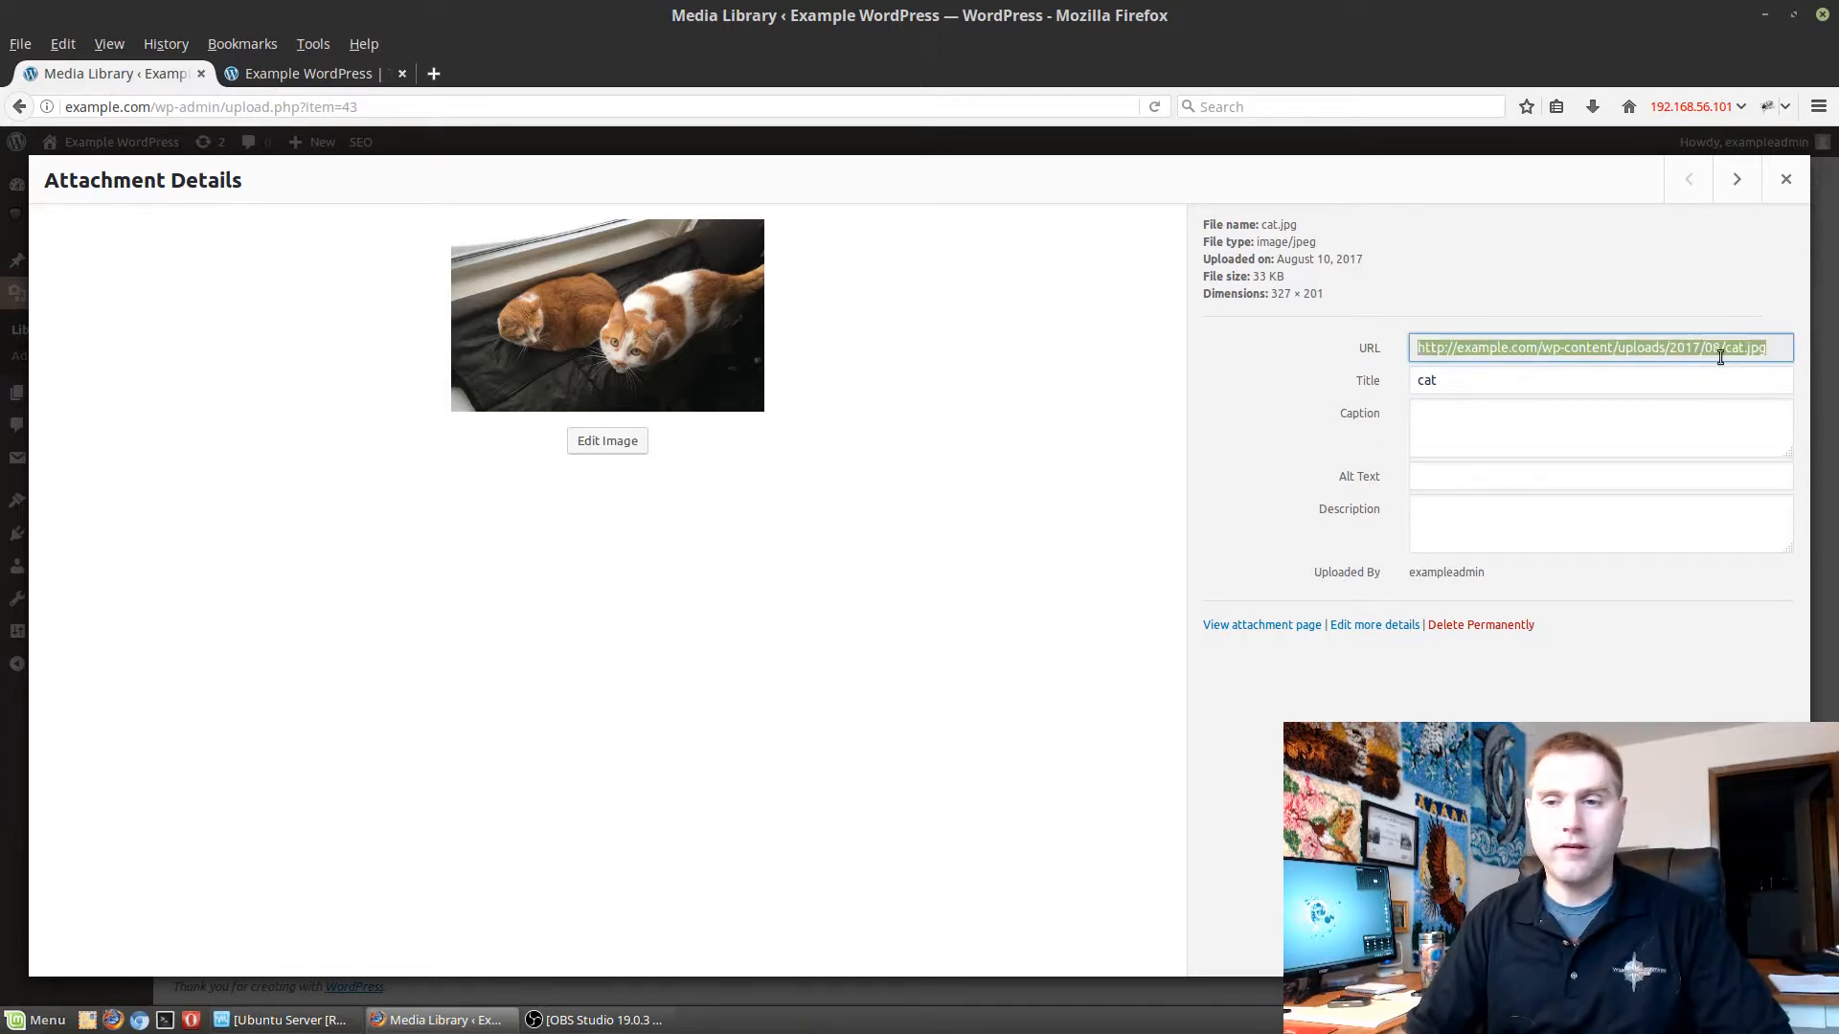
# Set the cat image's title to "Two Cute Cats".
pyautogui.click(1627, 383)
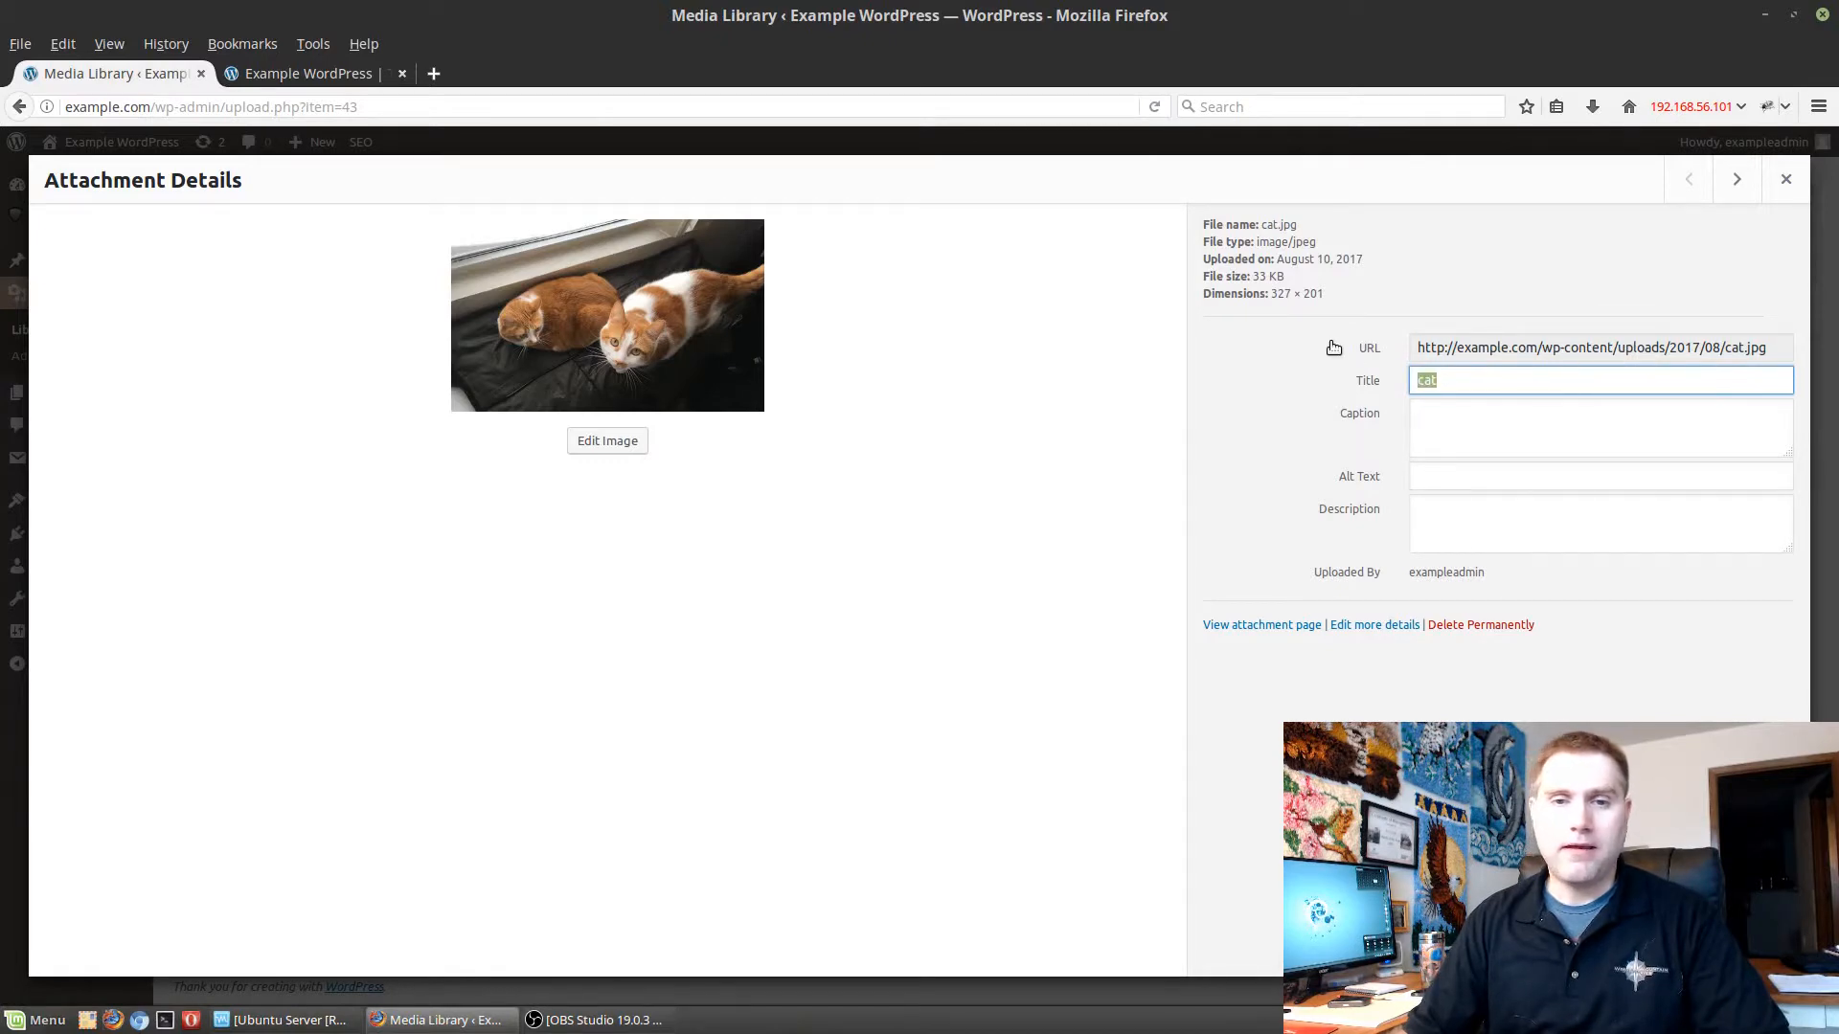
pyautogui.write('Two')
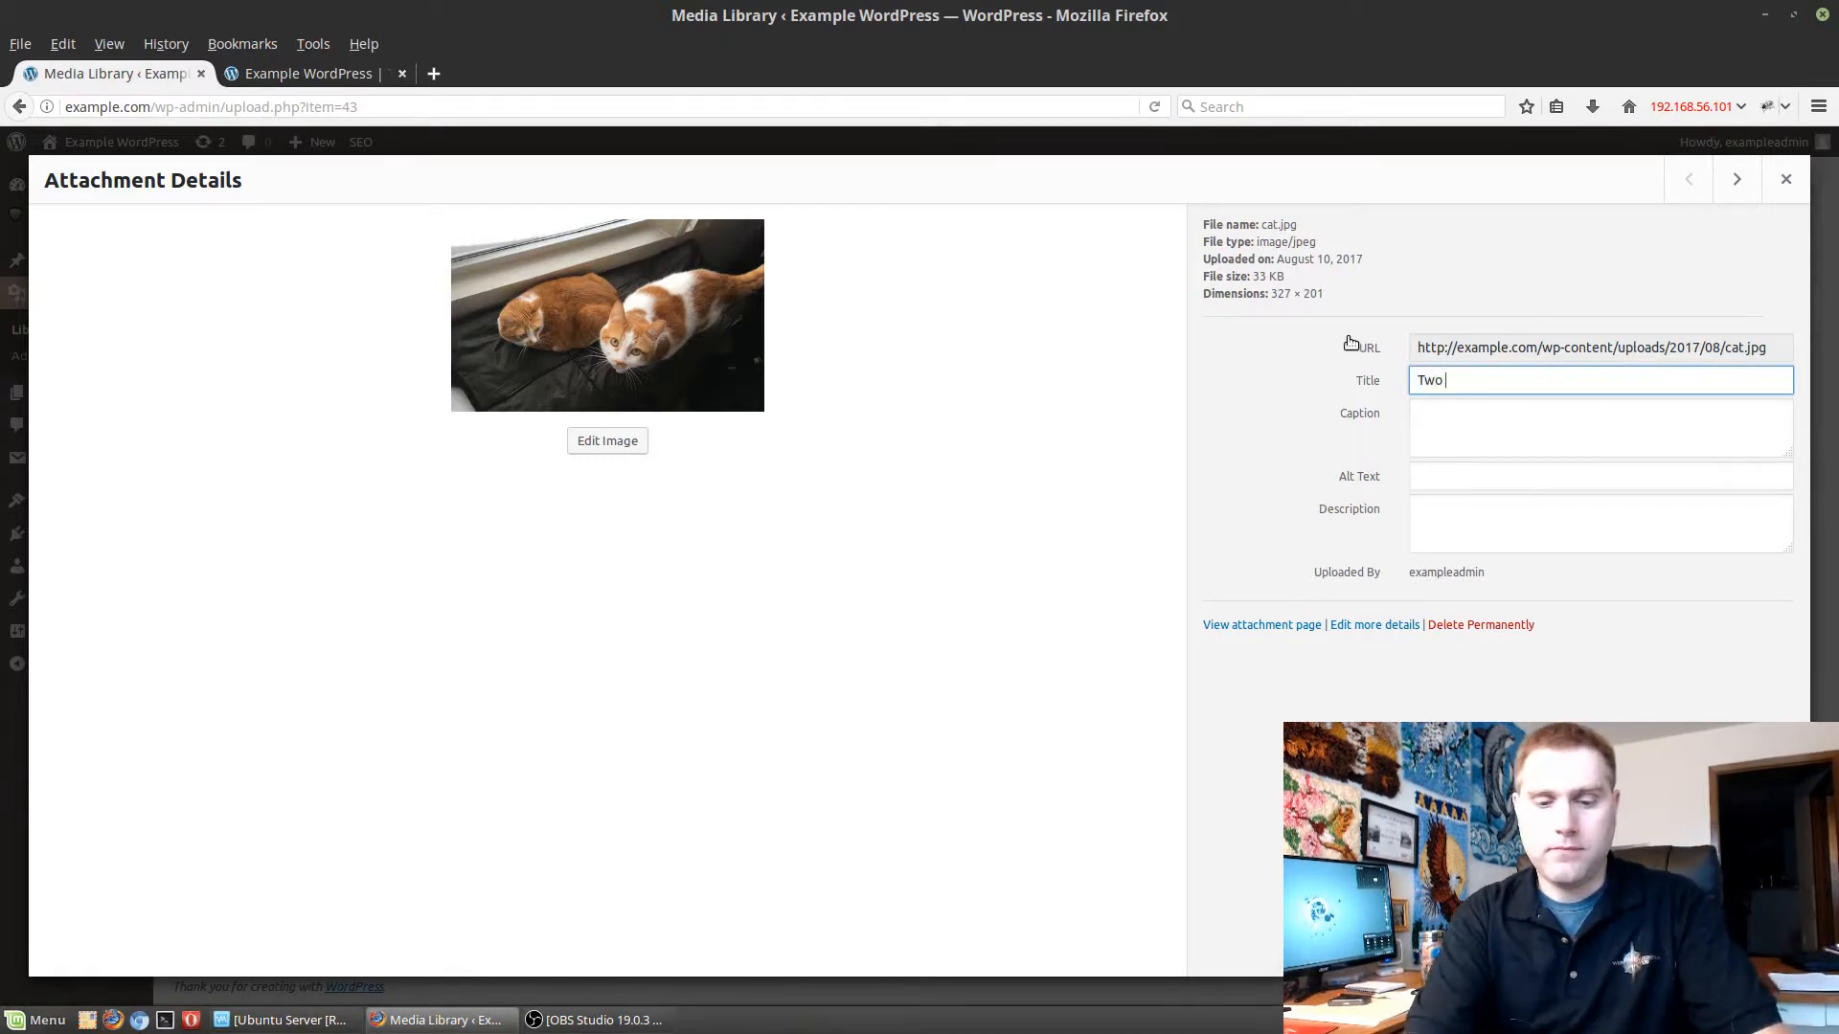
pyautogui.write(' Cute ')
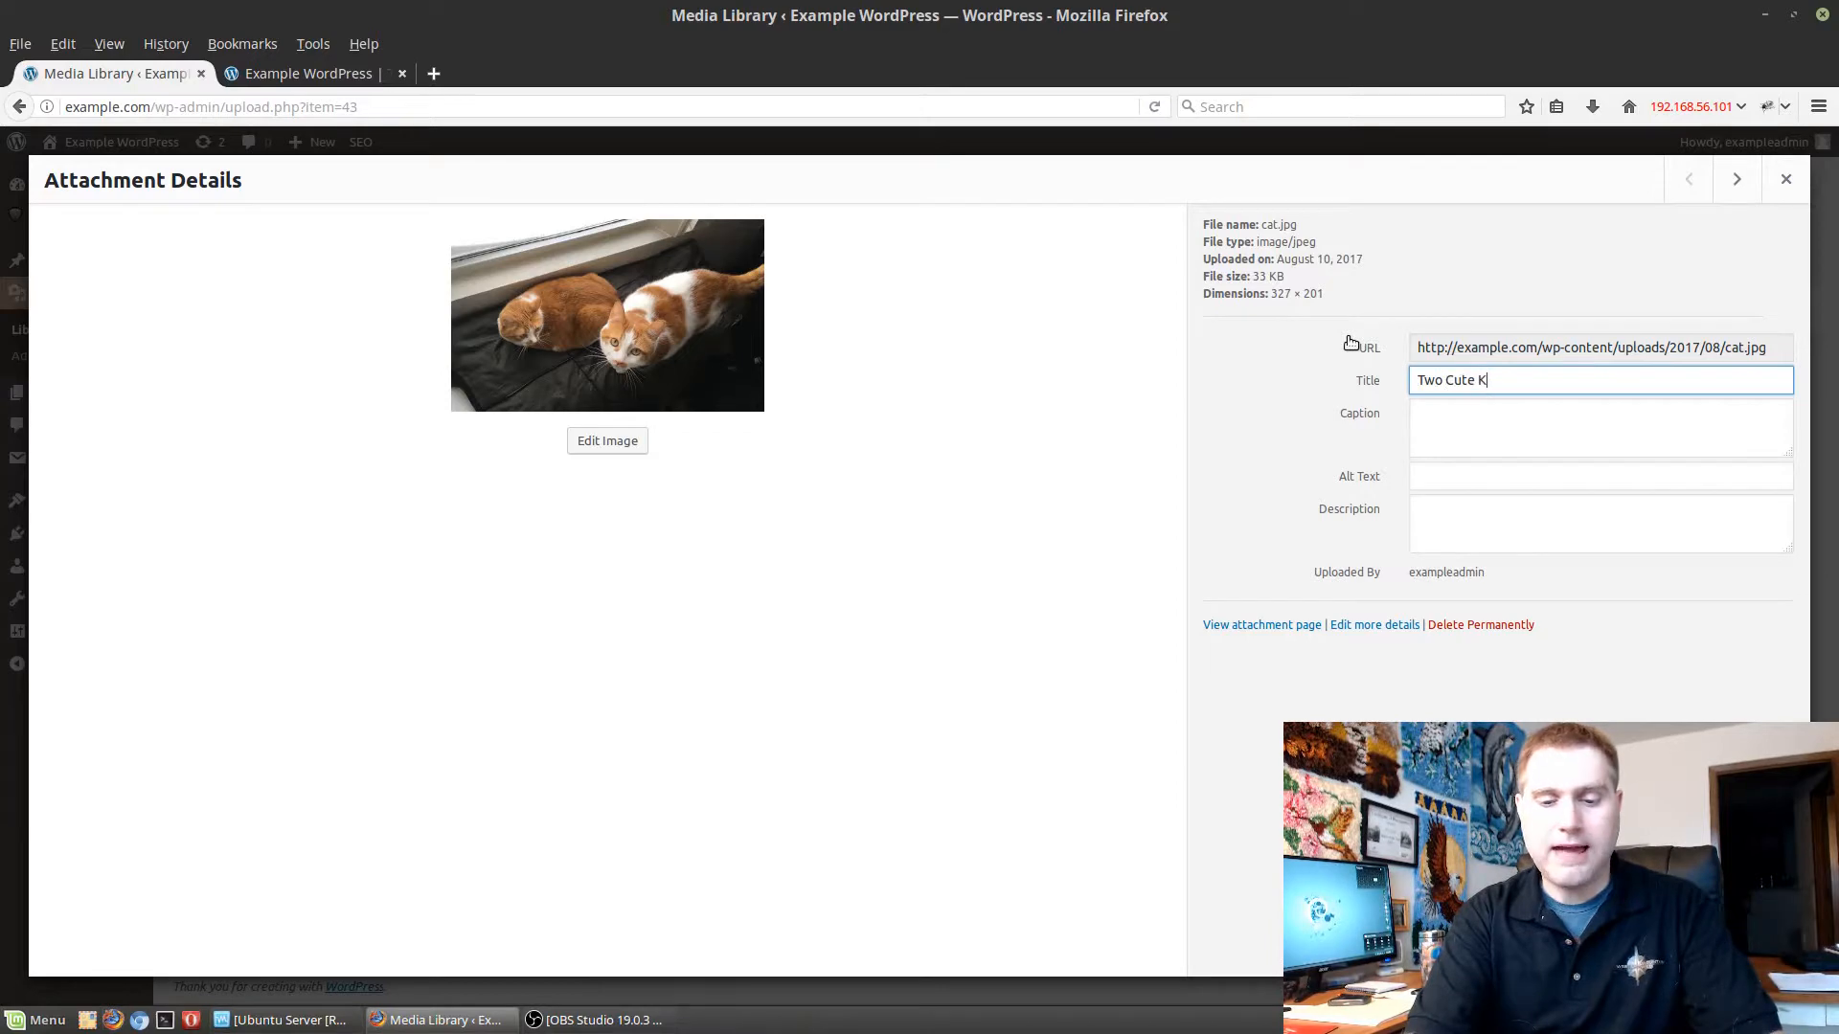
pyautogui.write('Cats')
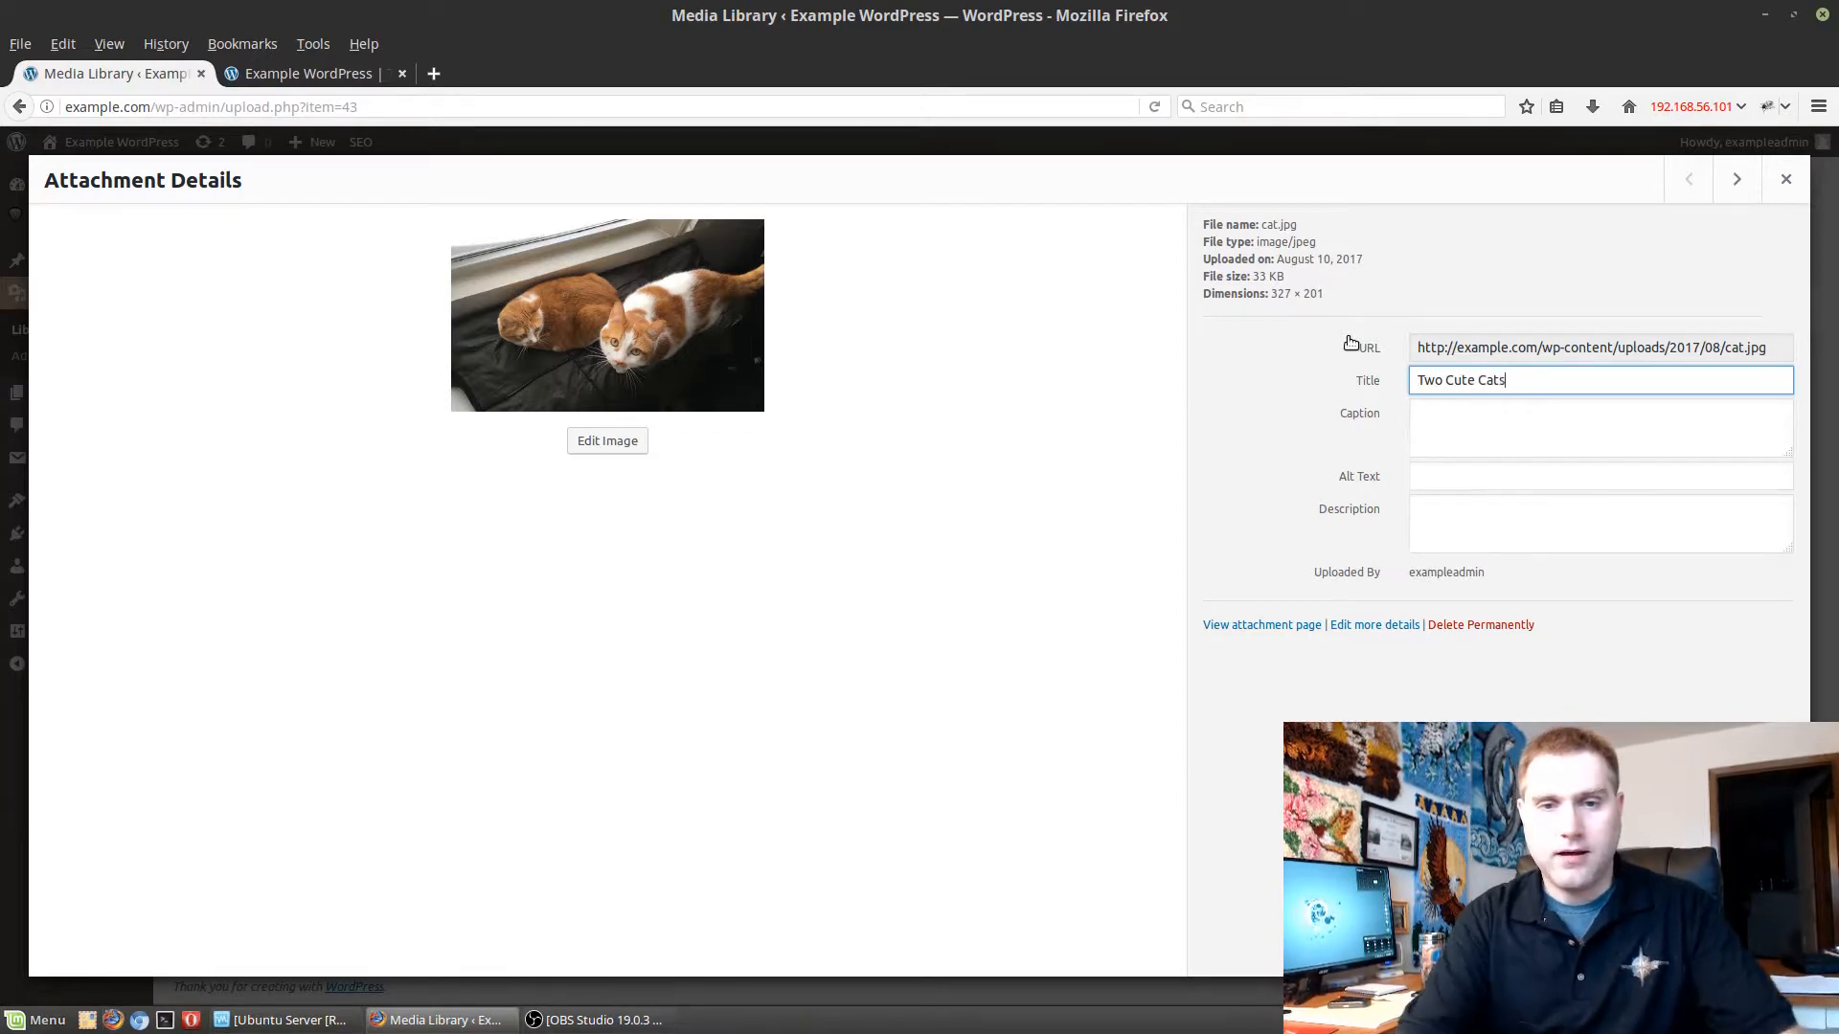
# Give the cat image the caption "This caption will appear under the image".
pyautogui.click(1542, 427)
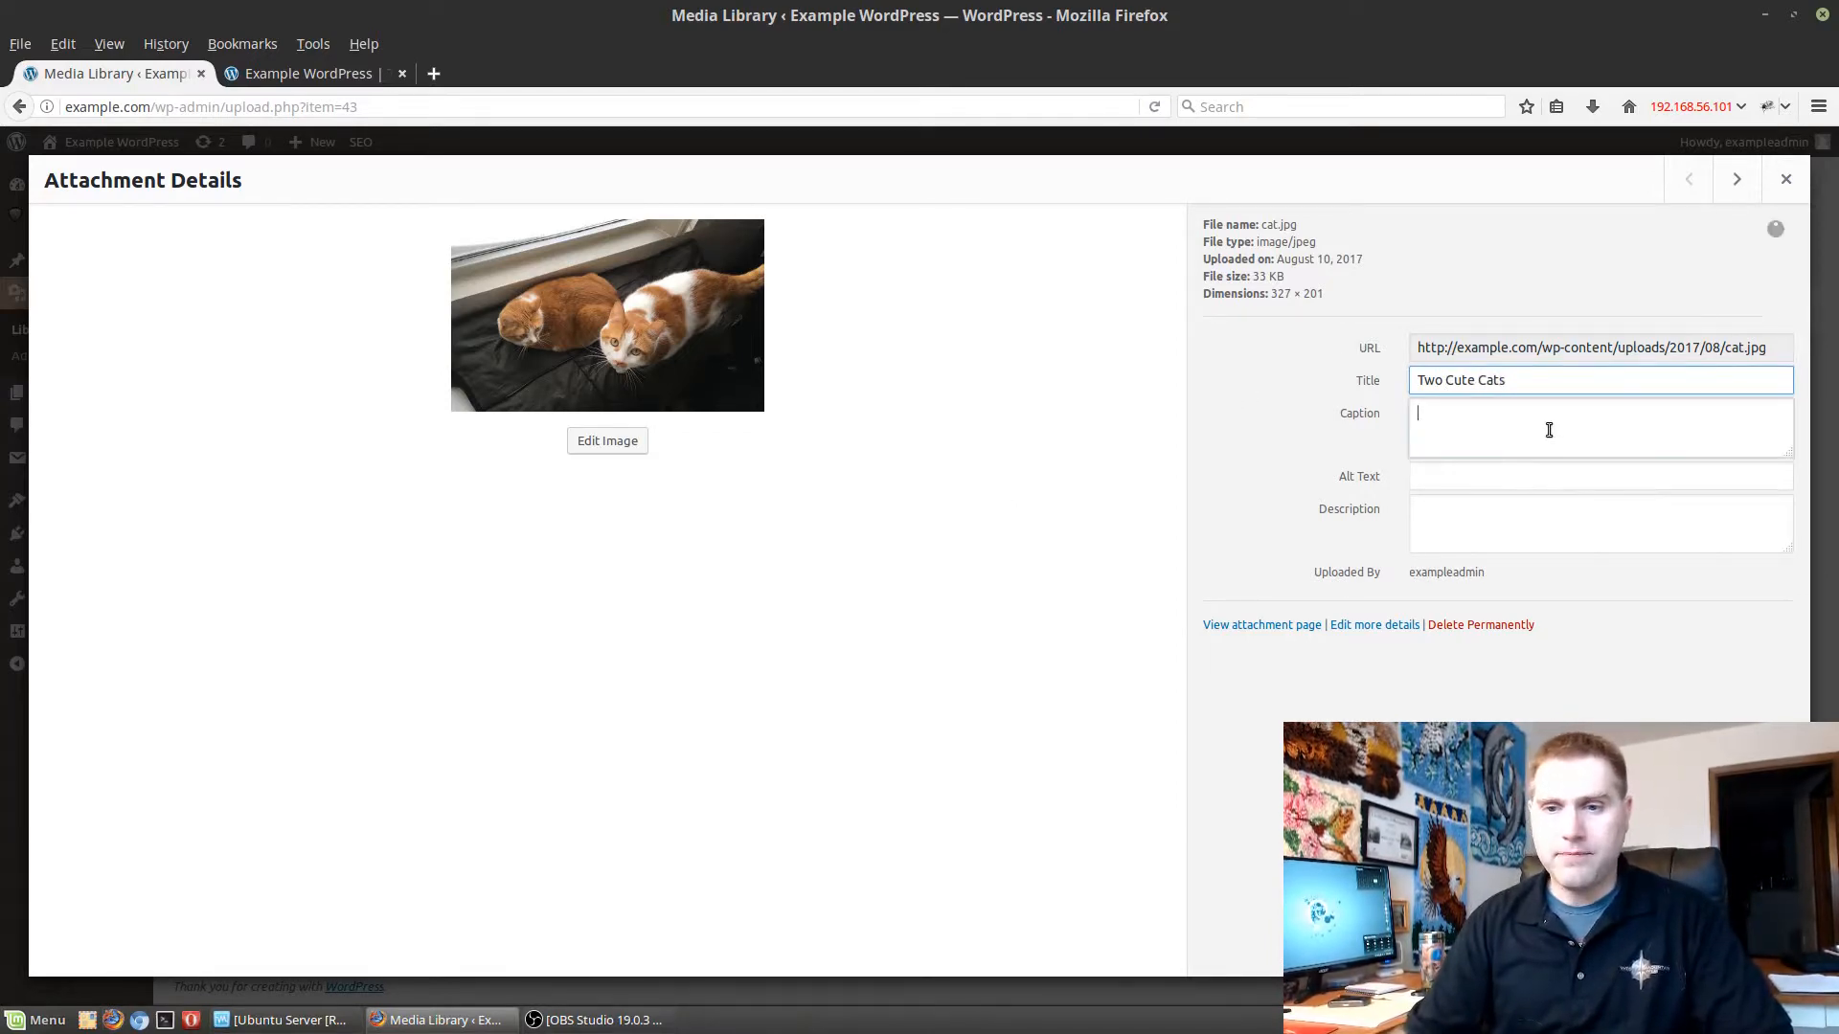
pyautogui.write('This ')
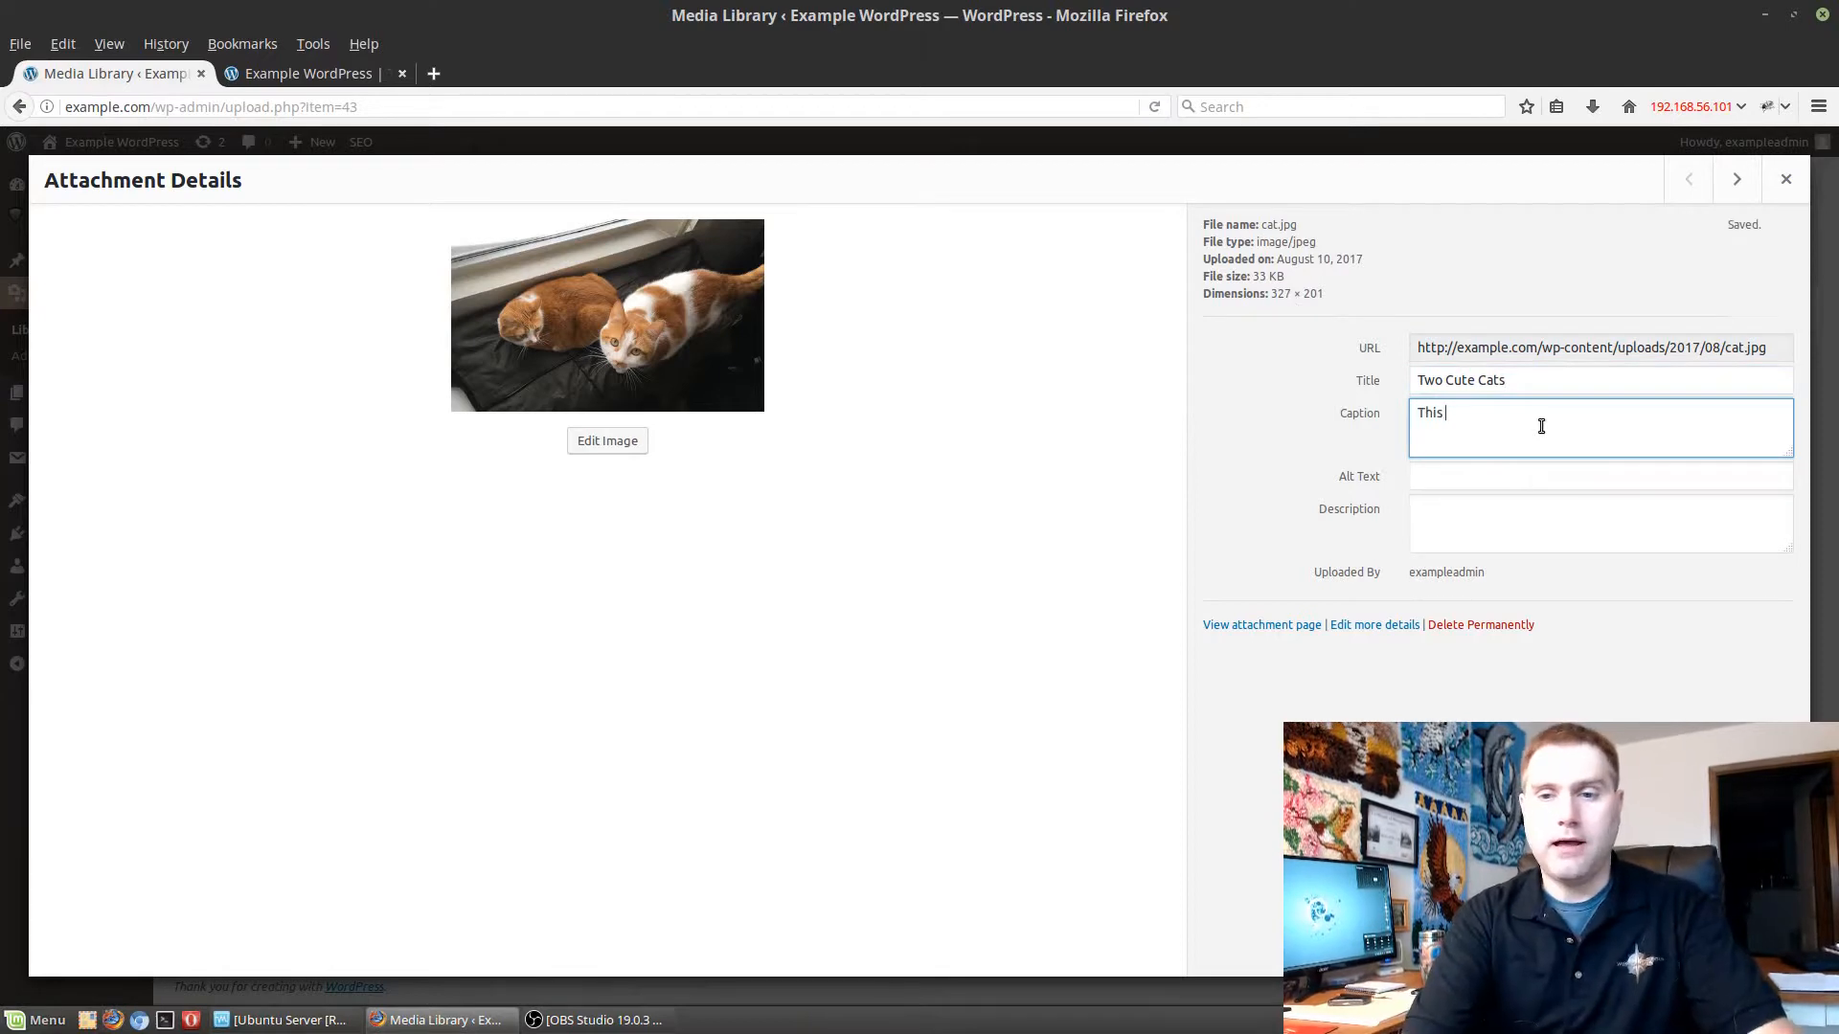
pyautogui.write('caption ')
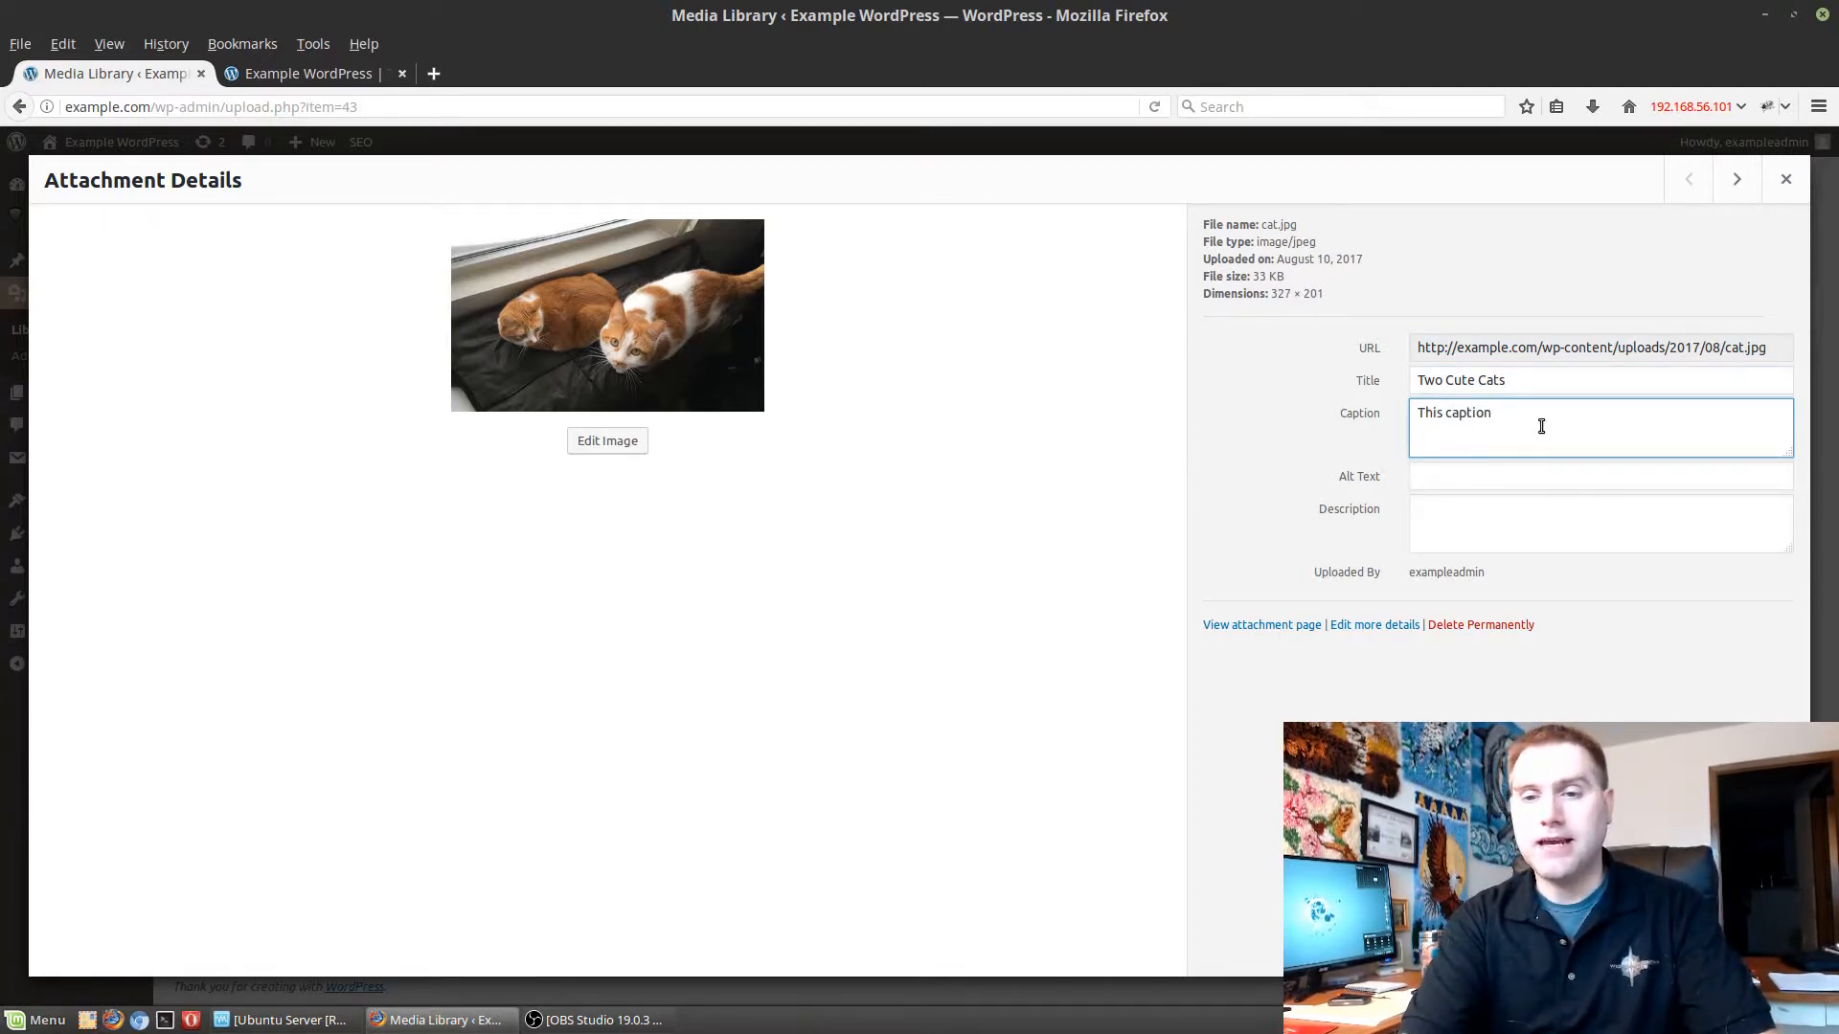
pyautogui.write('will appear ')
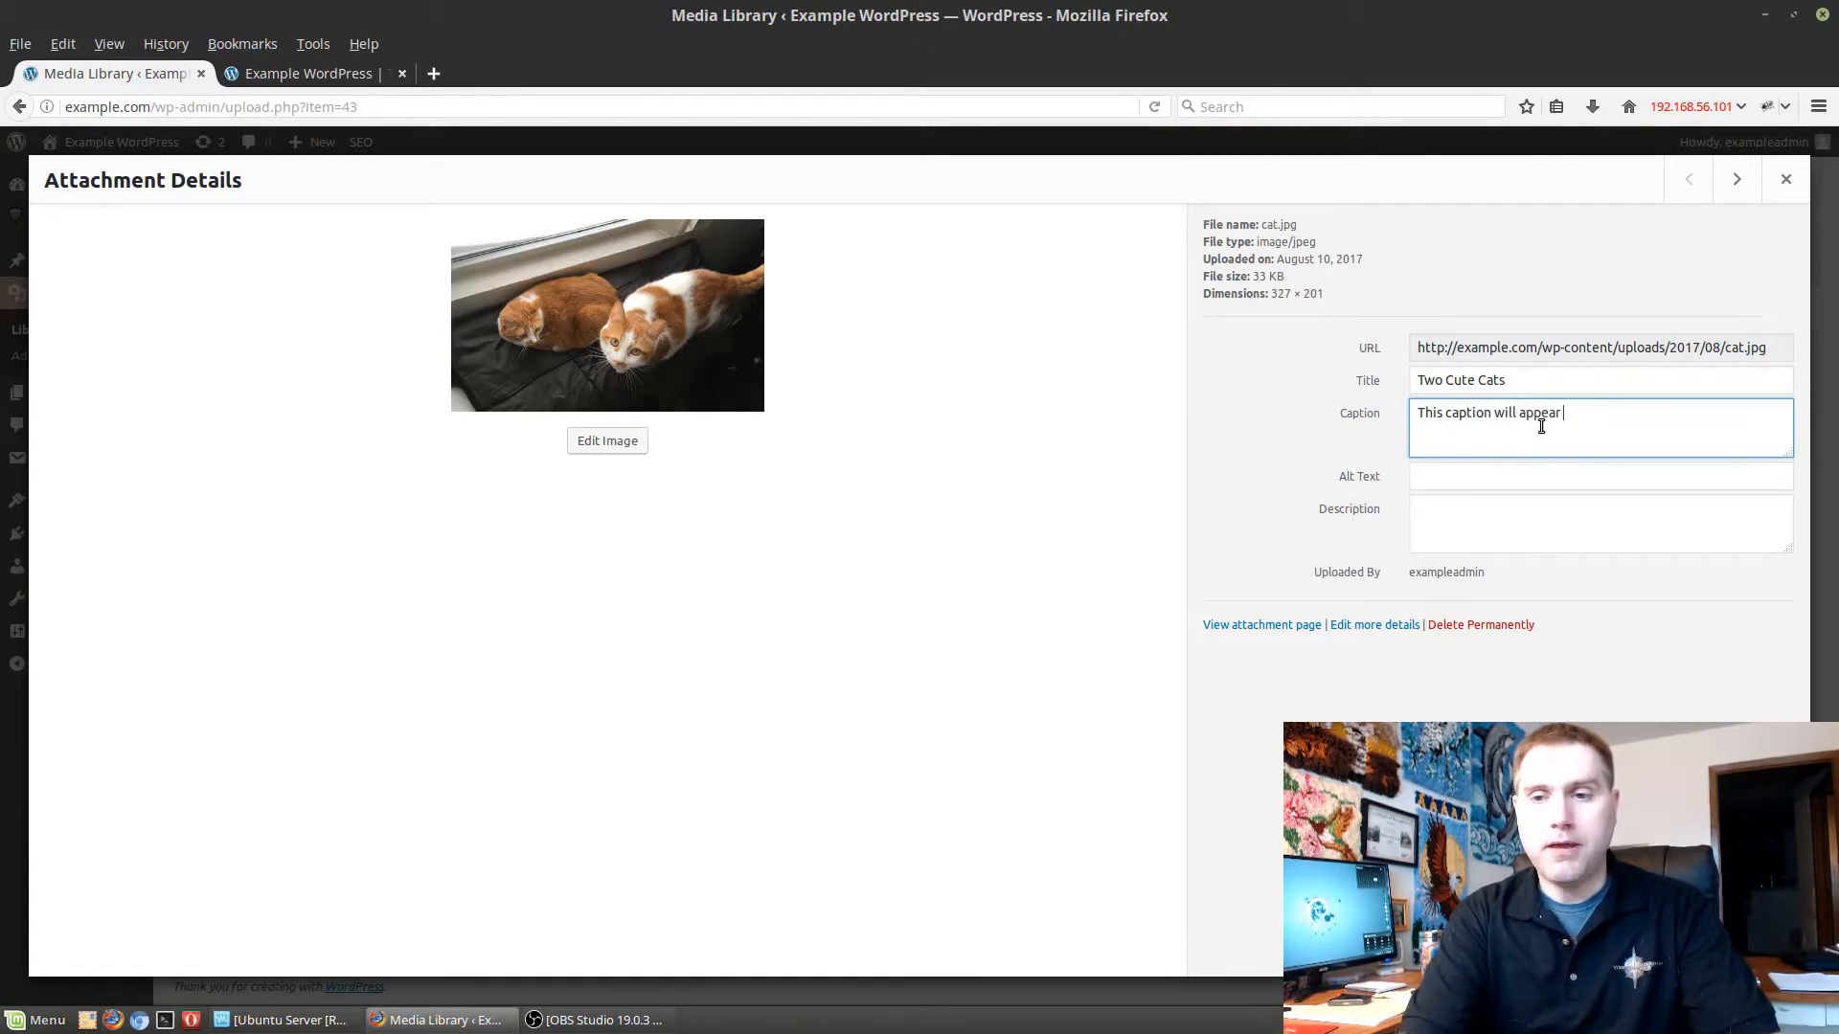
pyautogui.write('under the image')
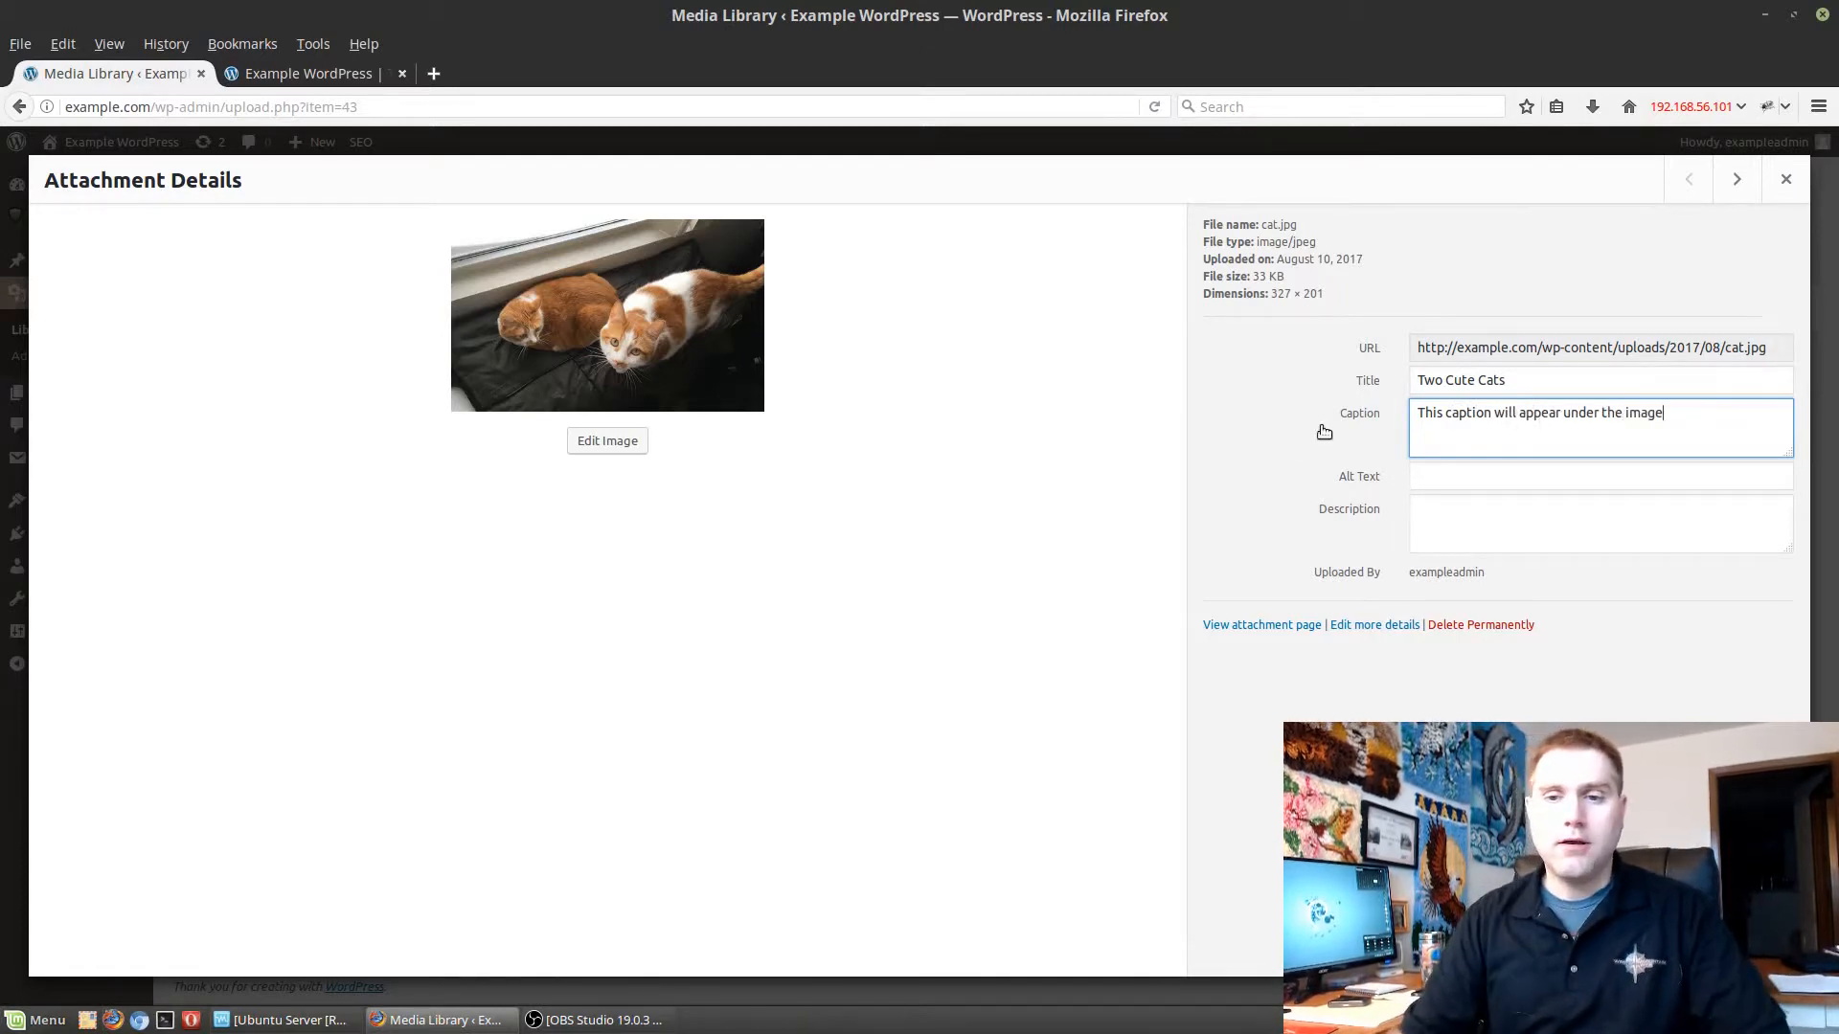
# Set the cat image's alt text to "Two cats in a cat bed".
pyautogui.click(1493, 473)
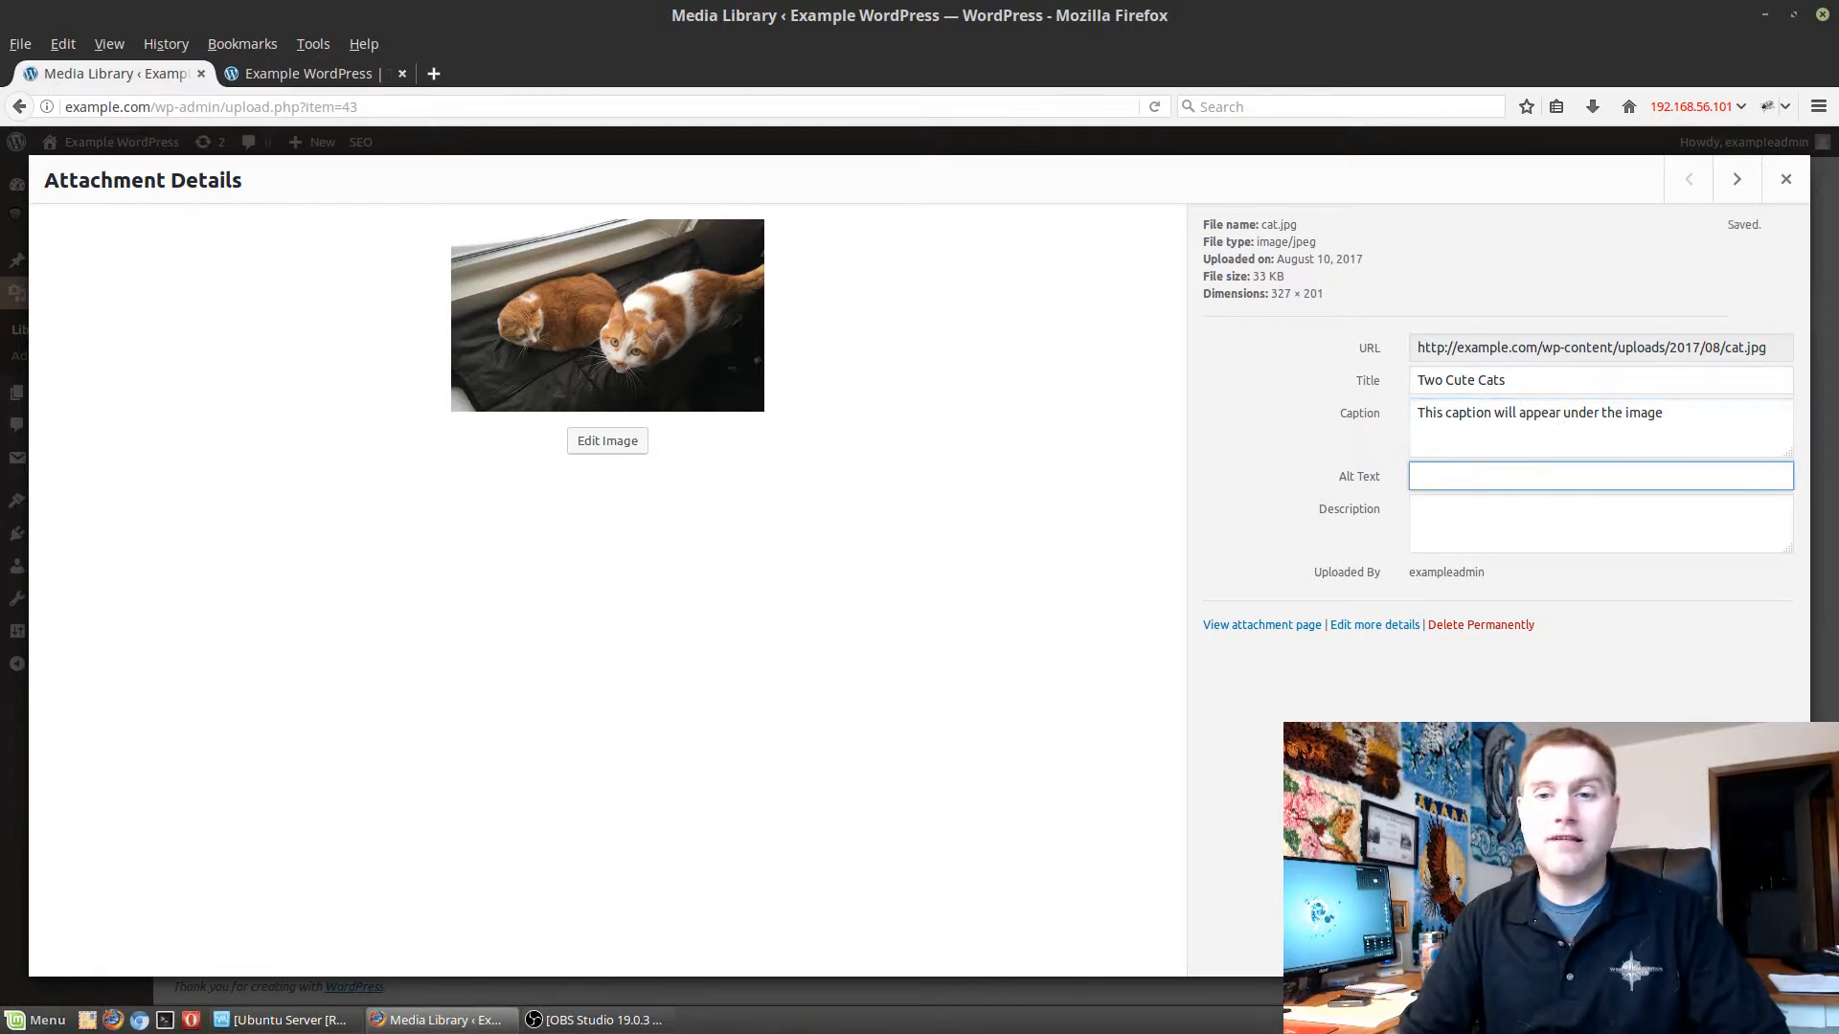
pyautogui.write('Two')
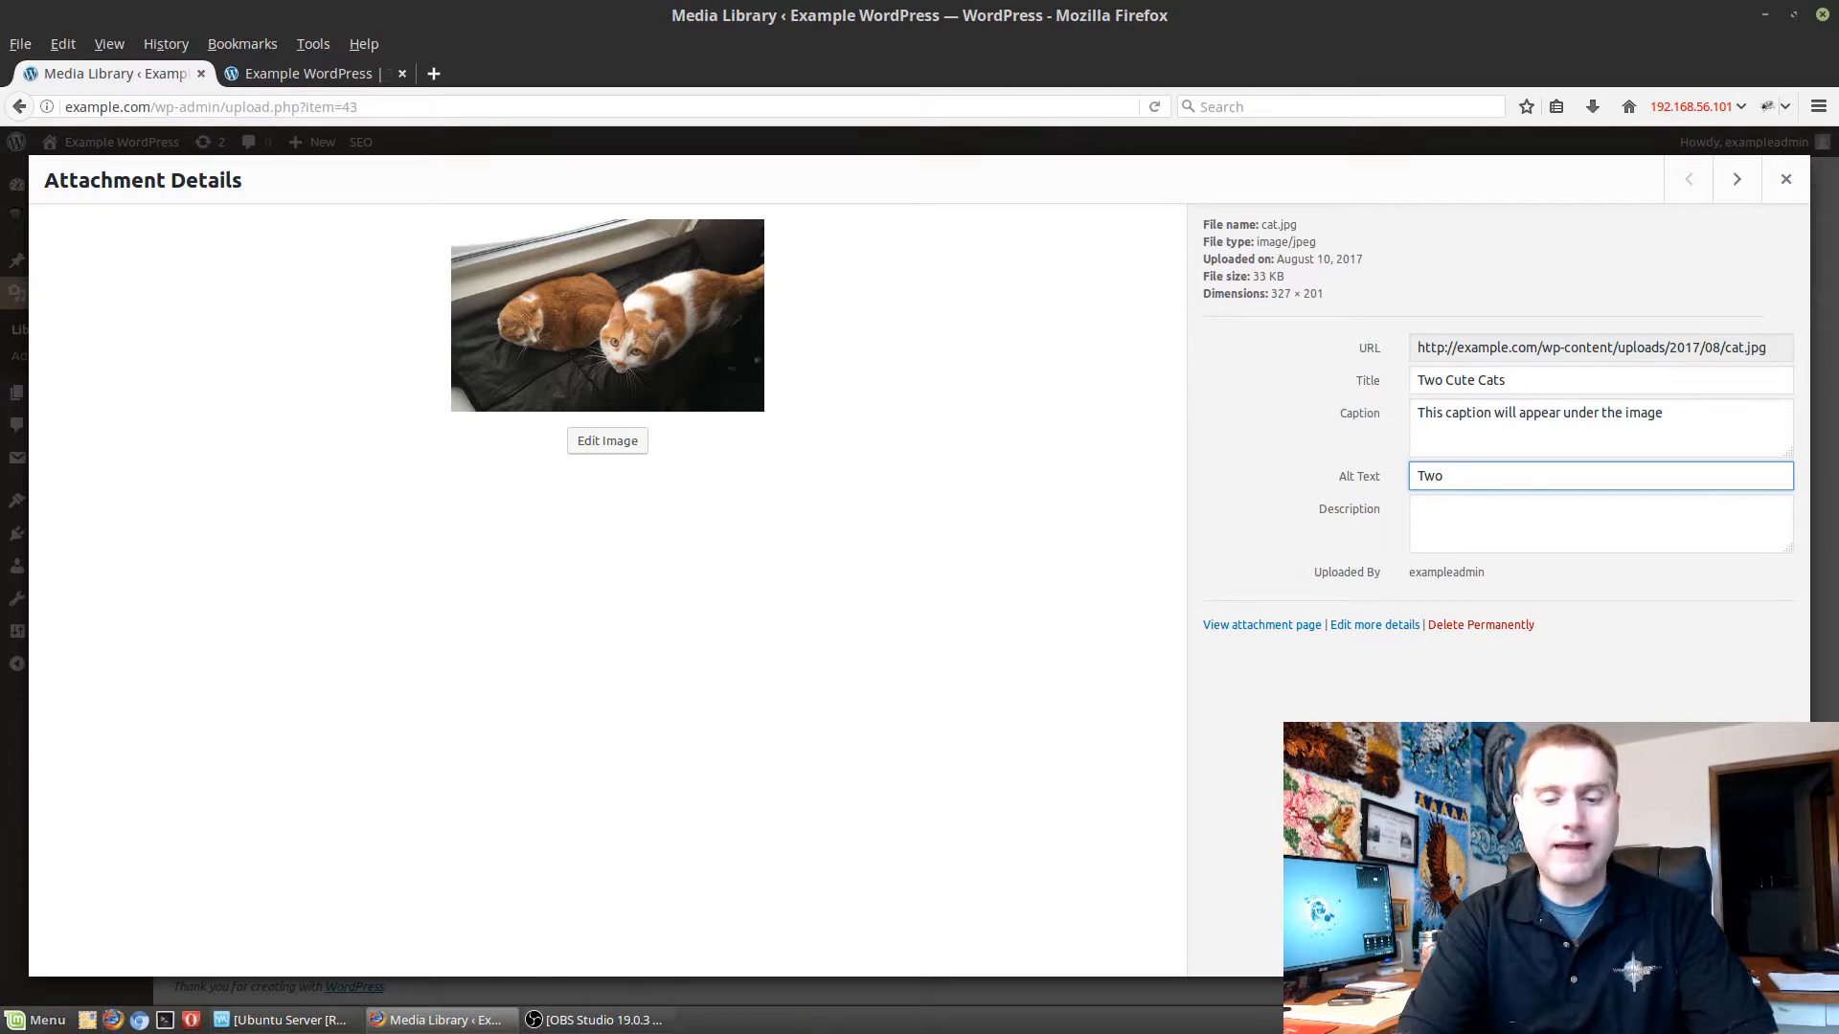
pyautogui.write('Cats')
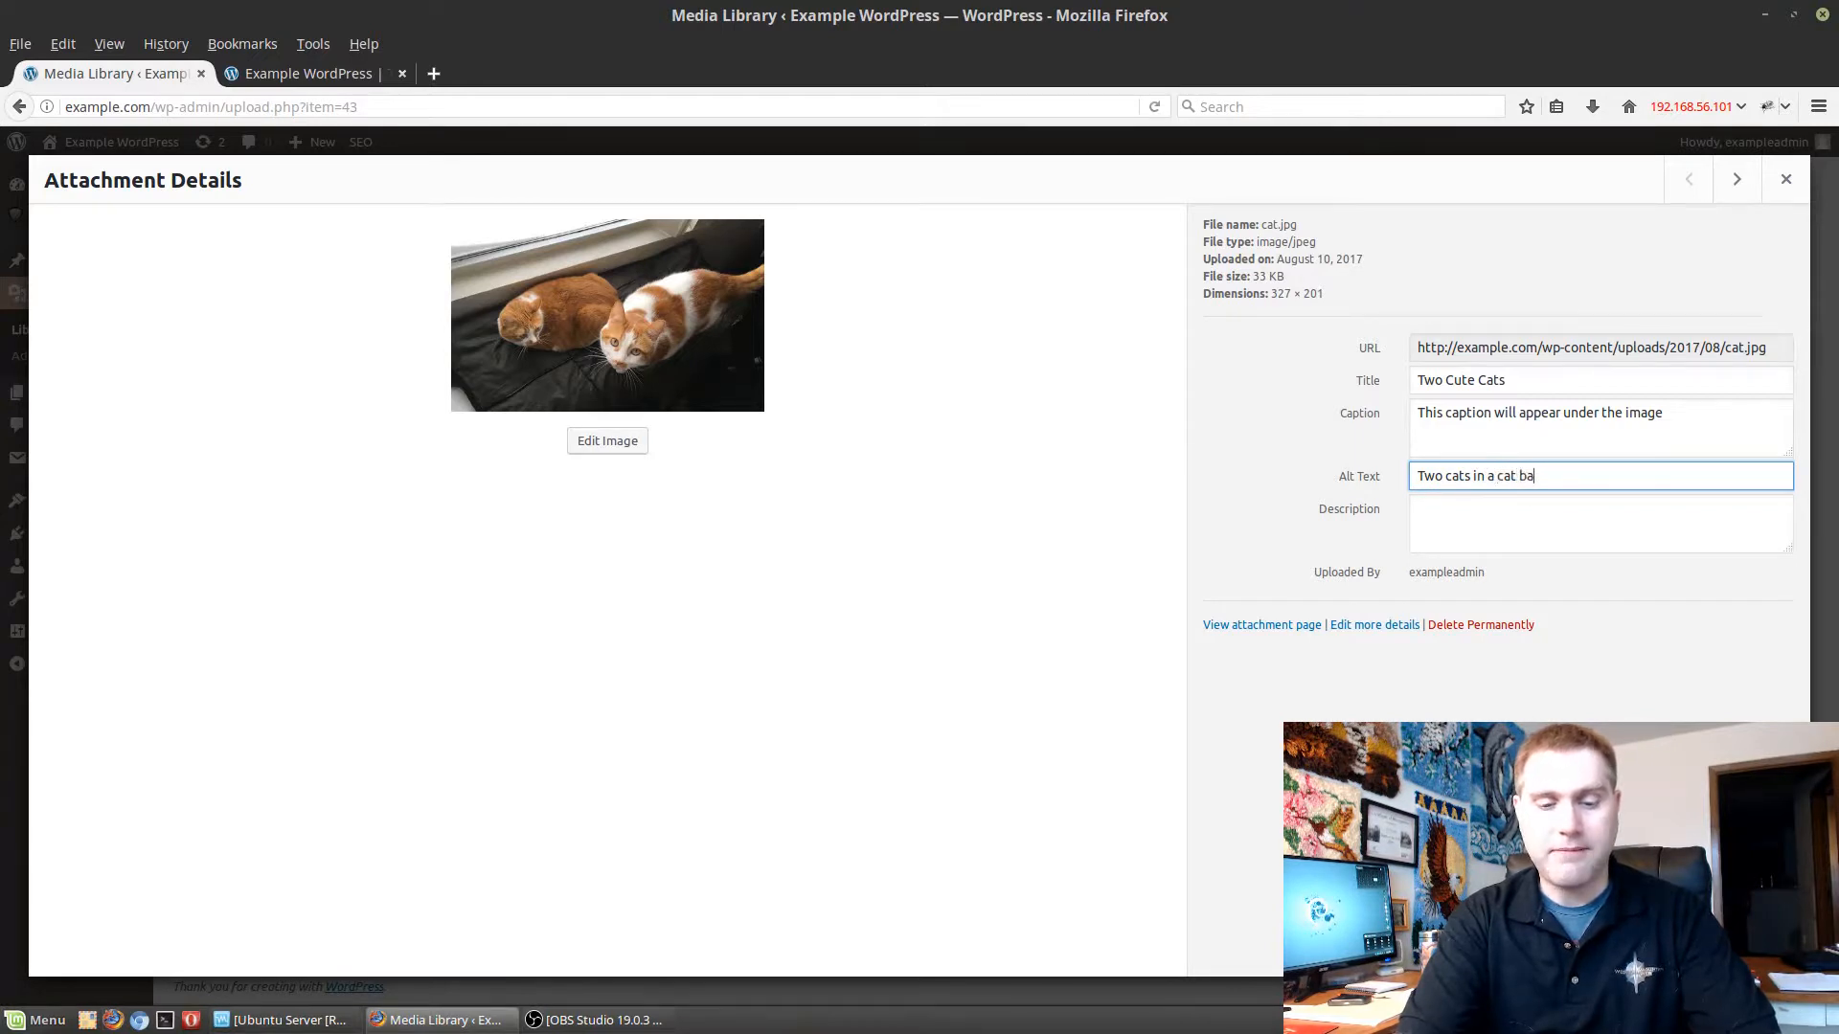
pyautogui.press('BackSpace')
pyautogui.write('ed')
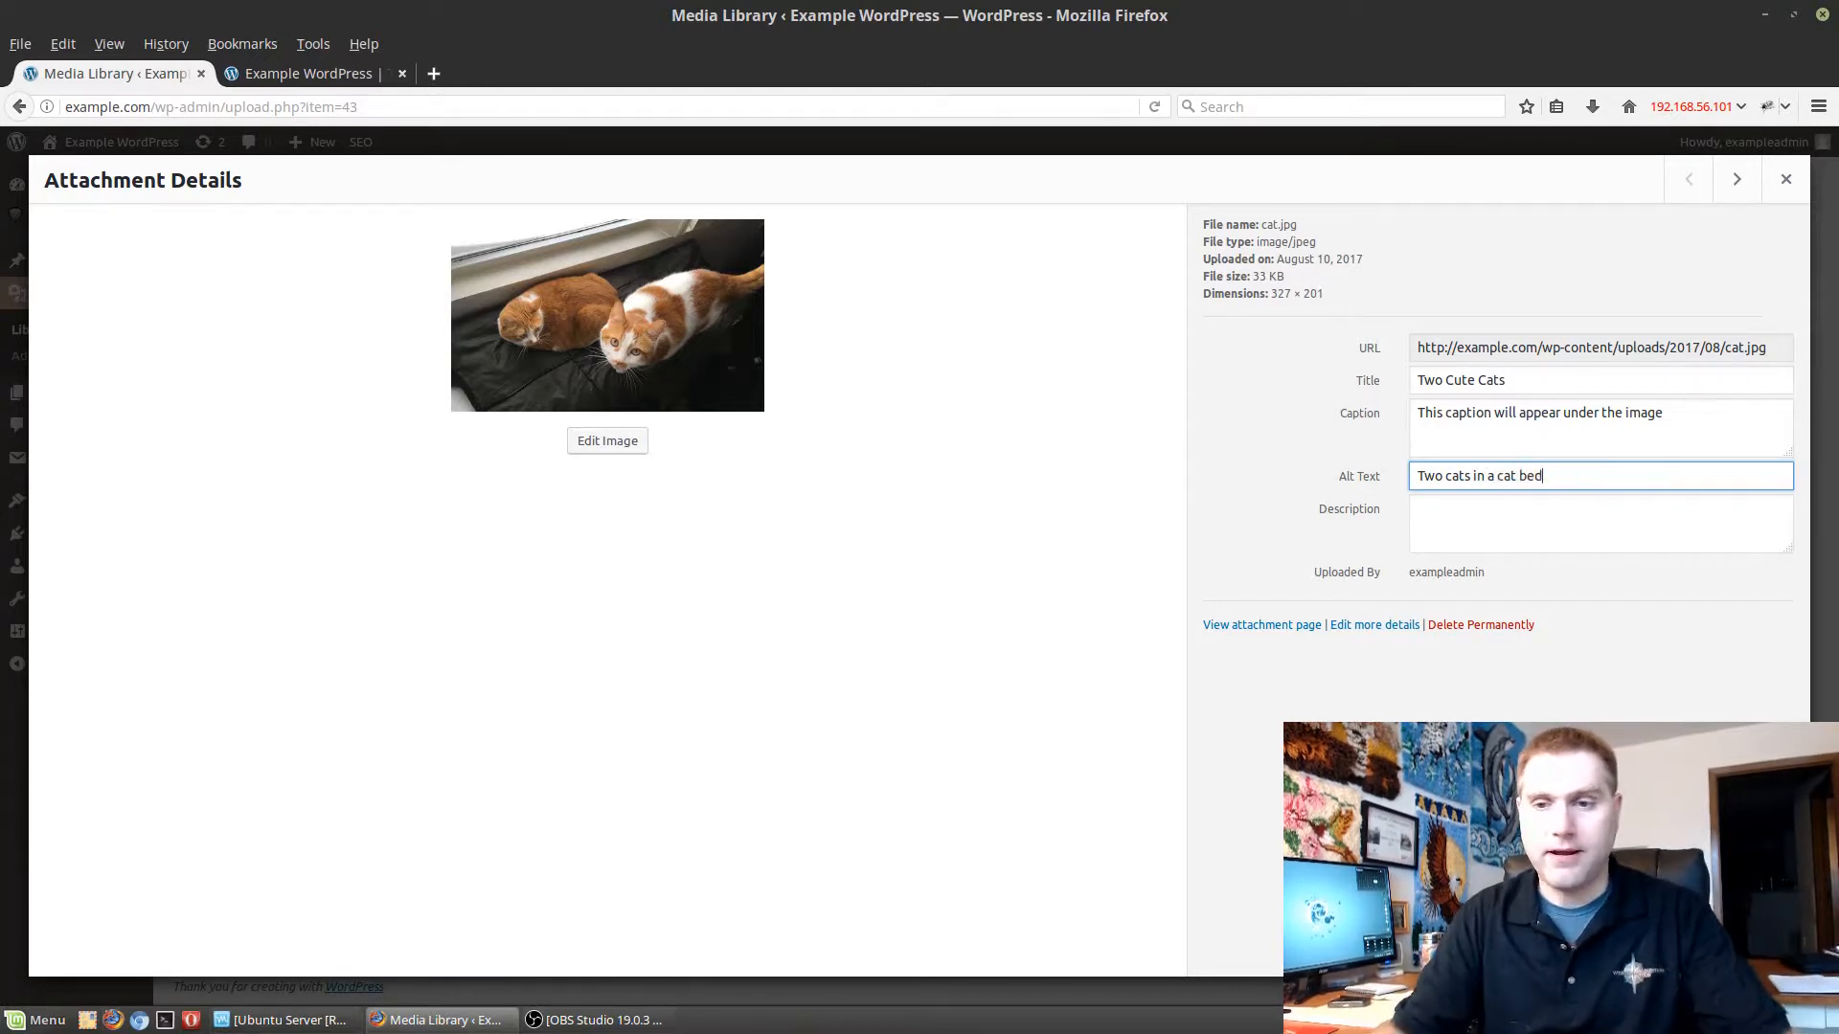
# Enter the image description "Two cats, one looking down, one looking up on a blanket on a shelf" and save it.
pyautogui.click(1486, 540)
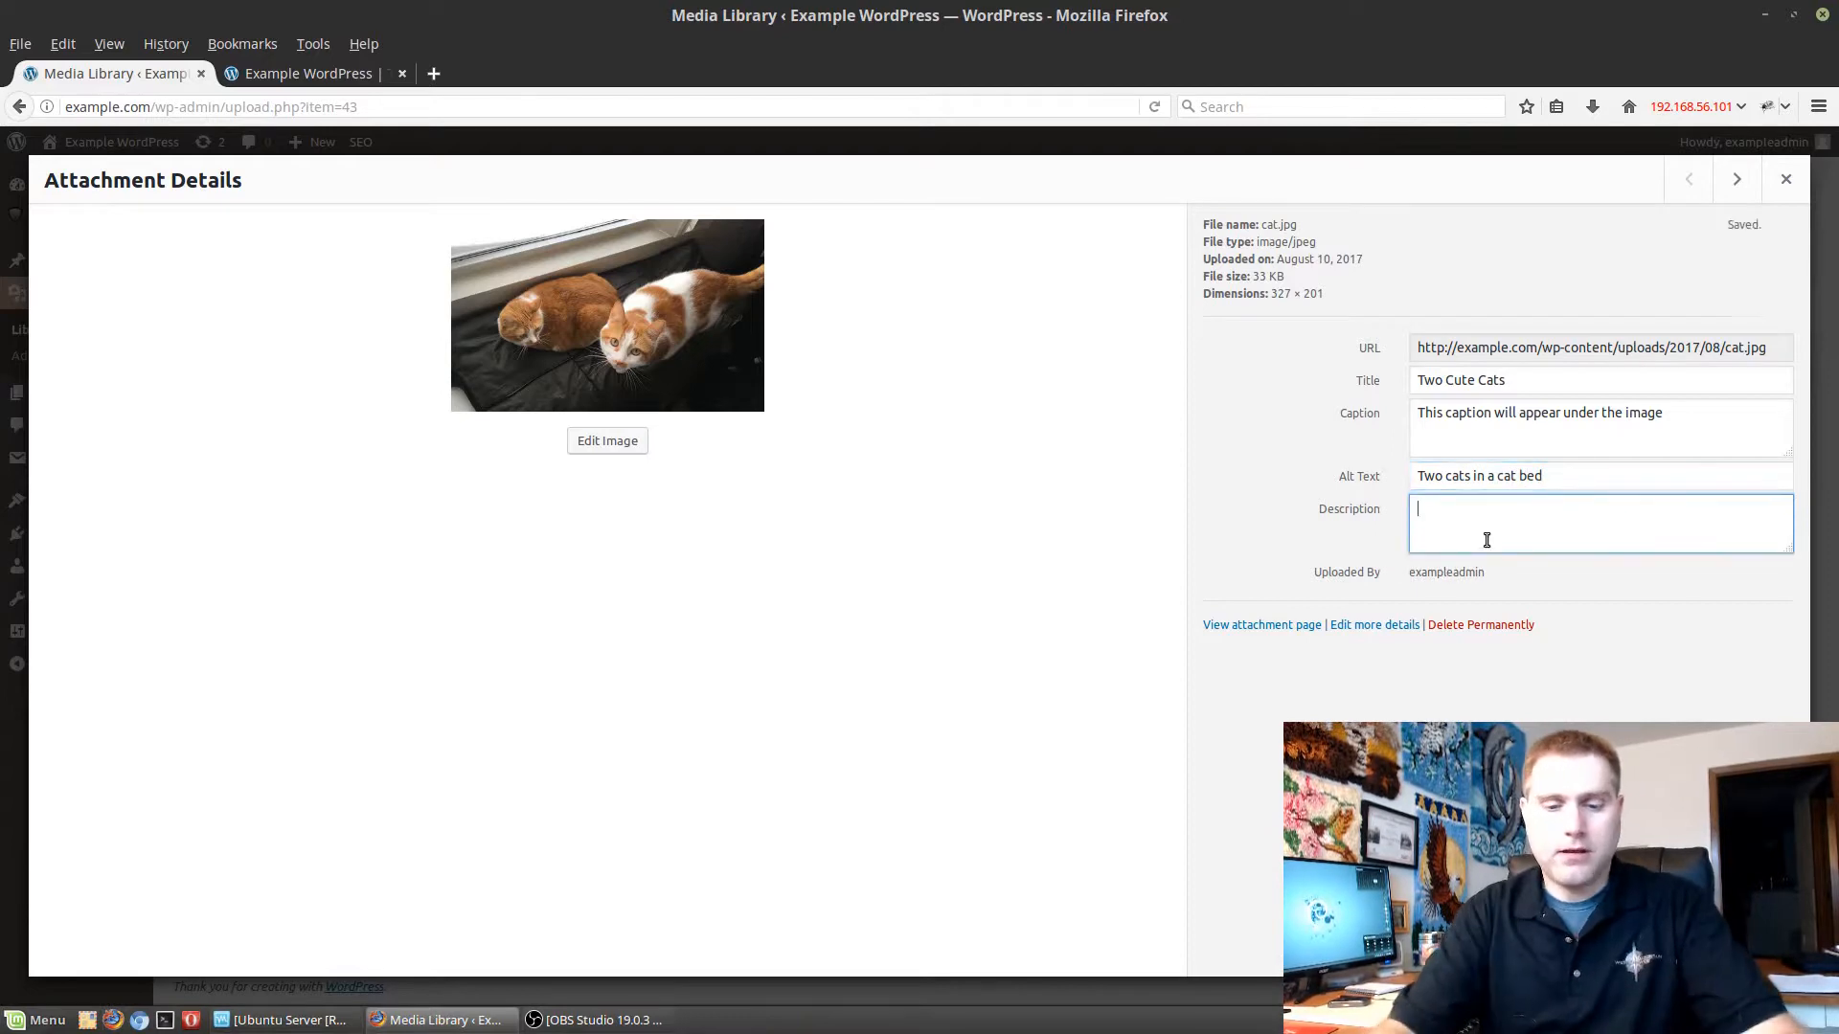
pyautogui.write('Two cats, ')
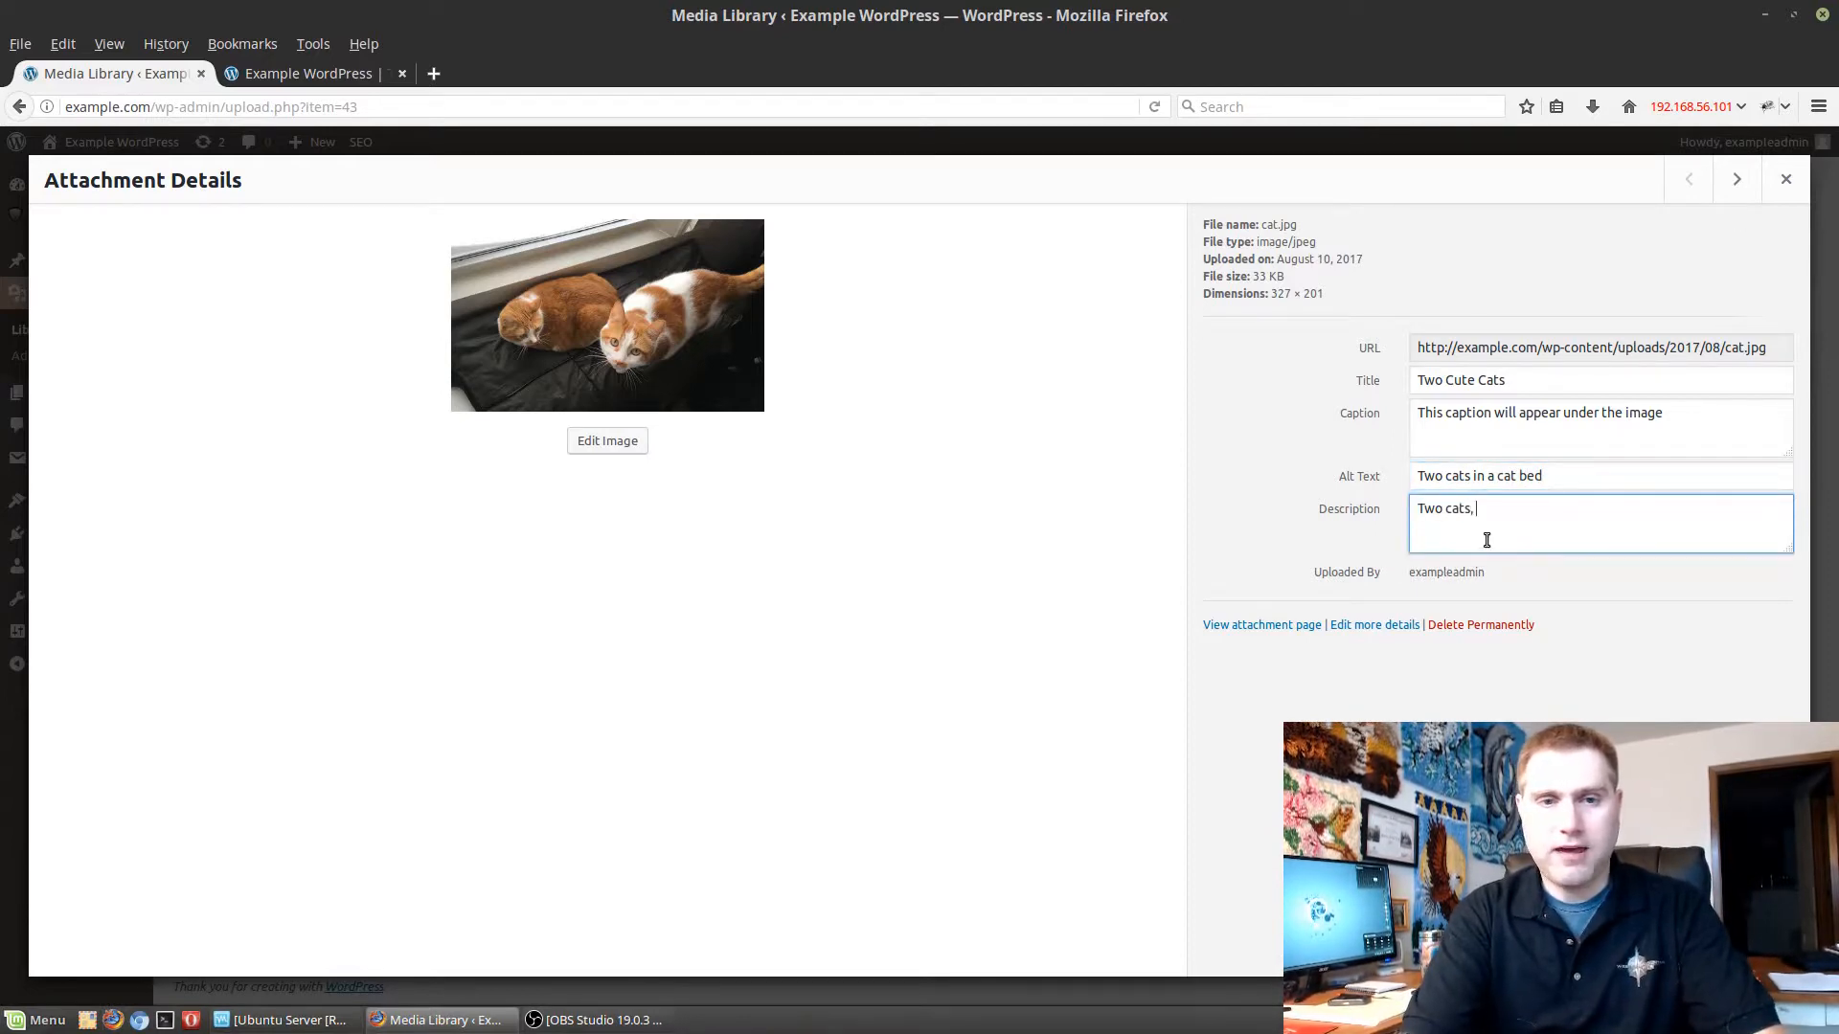
pyautogui.write('one look')
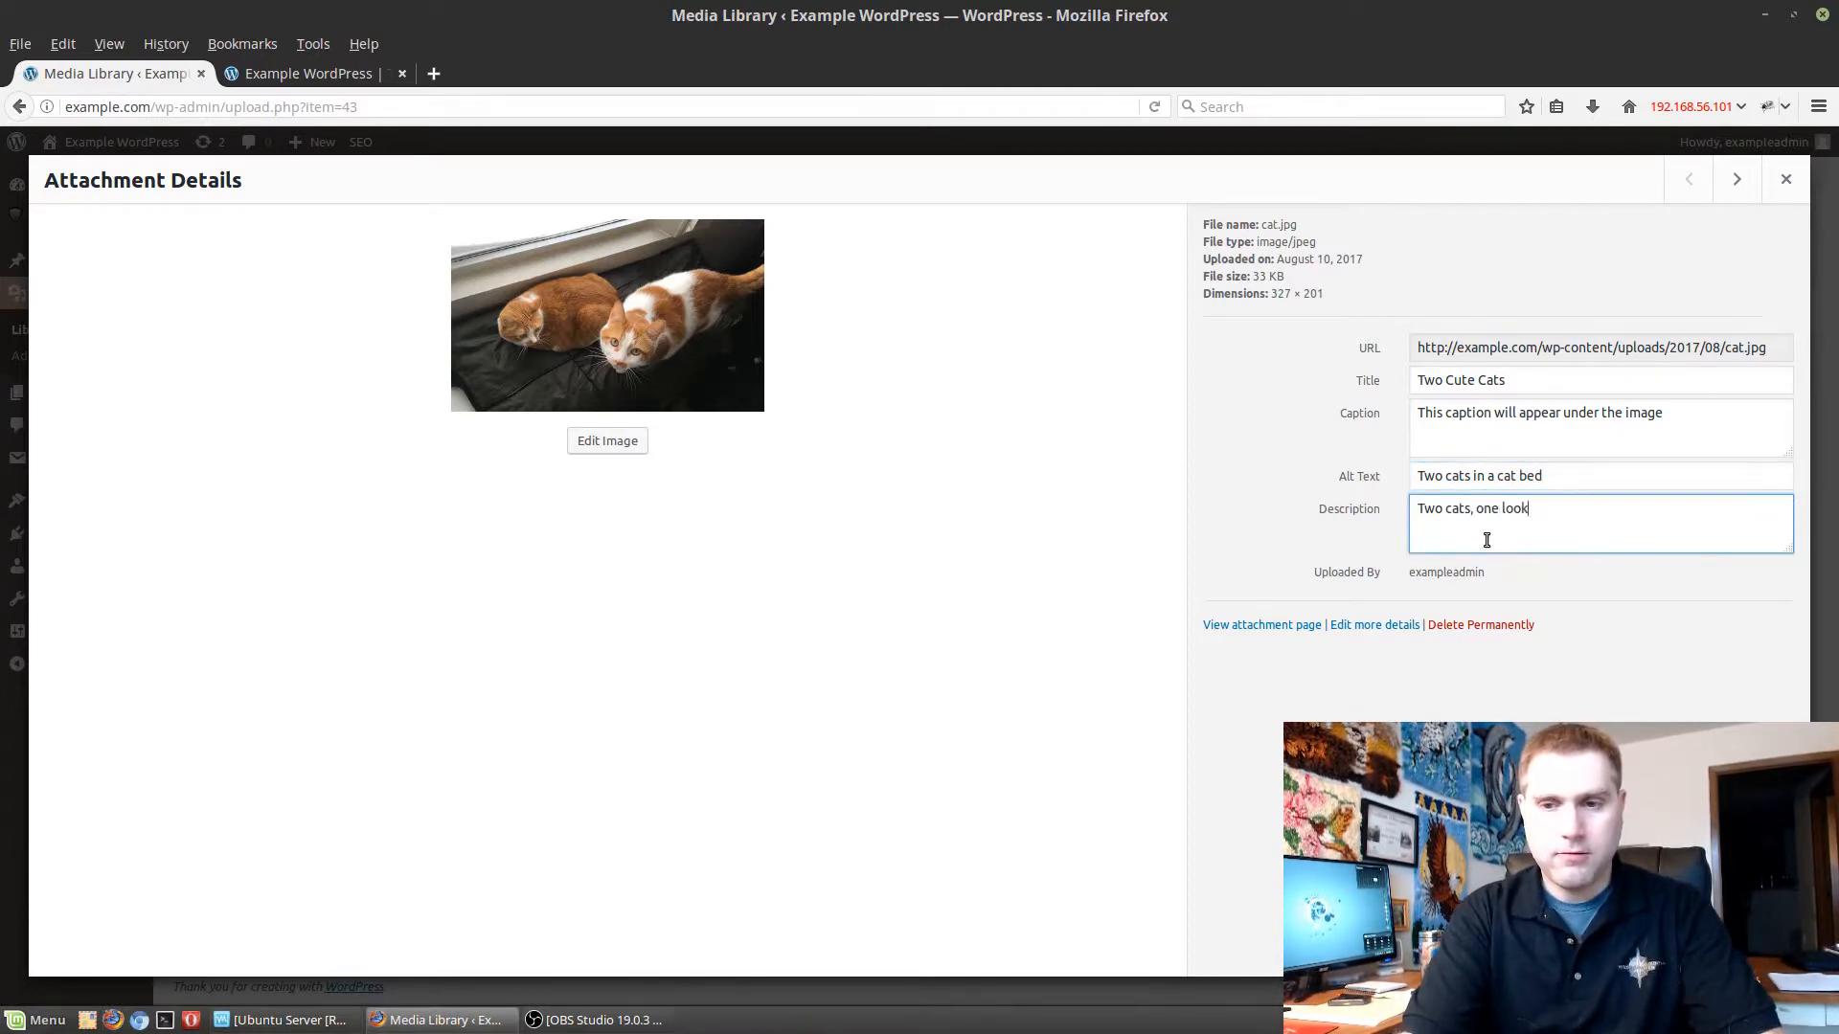
pyautogui.write('ing down, o')
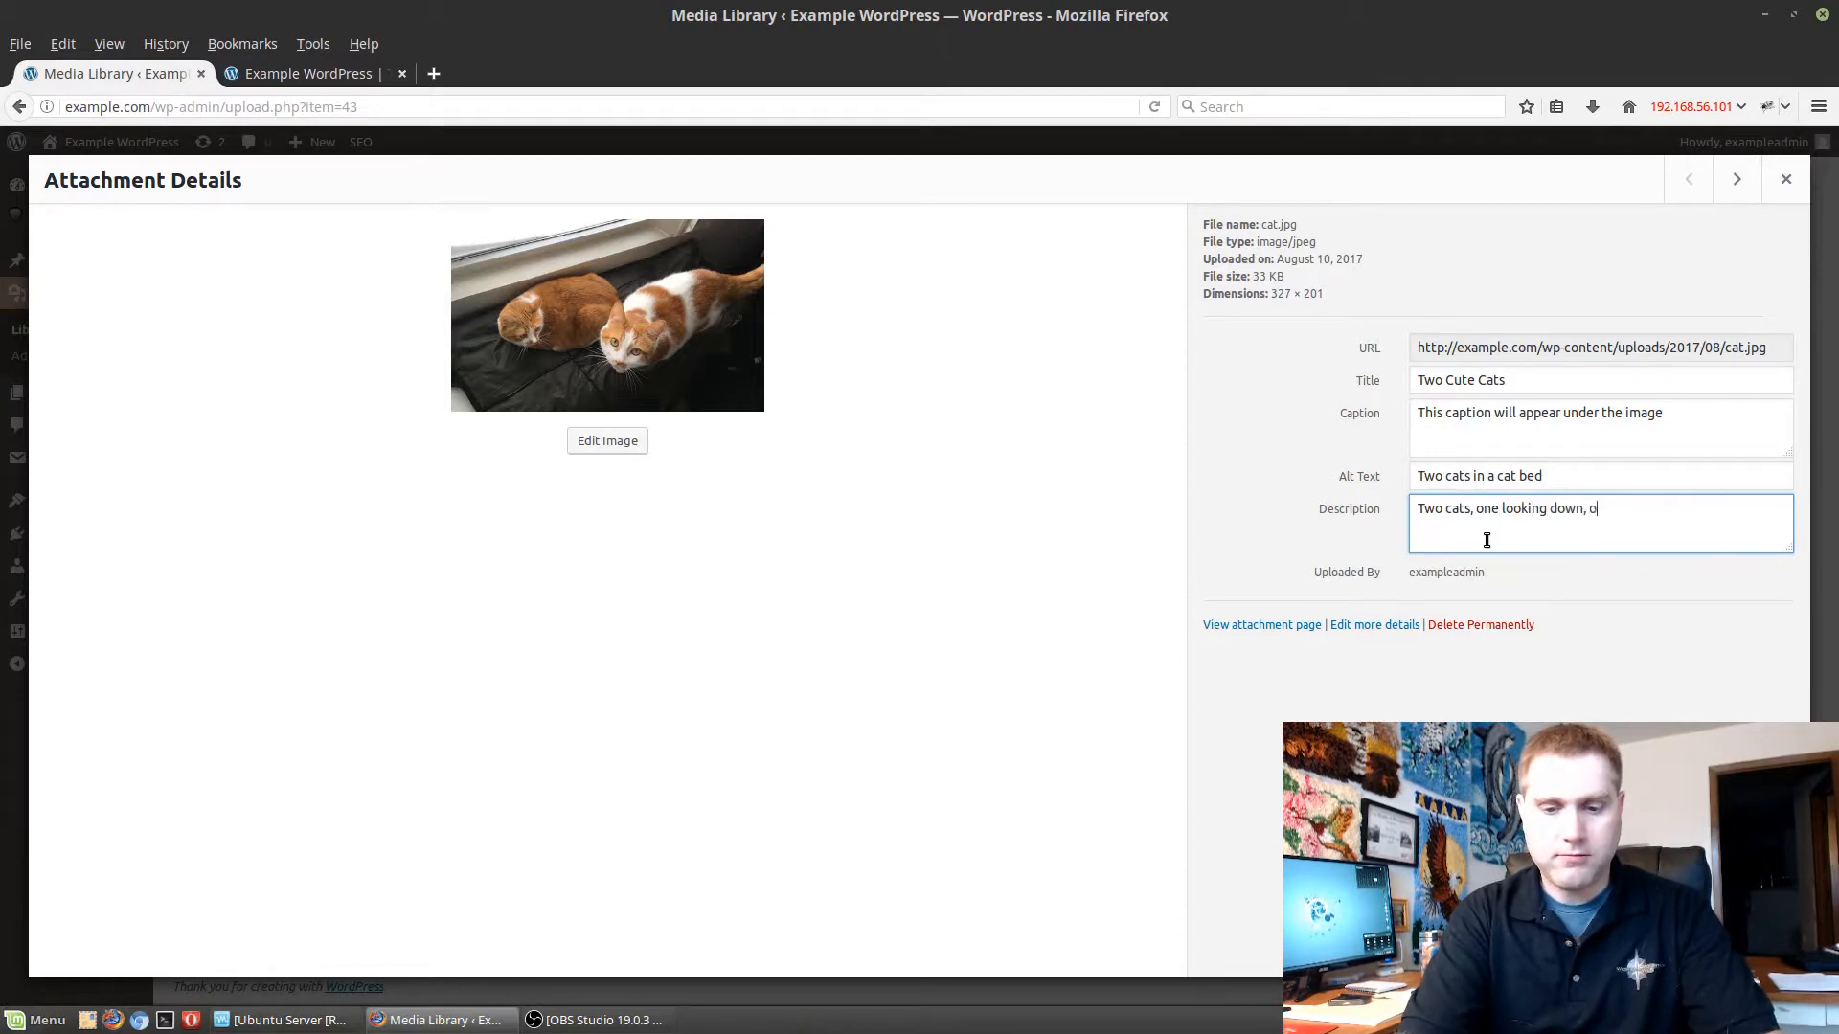
pyautogui.write('ne looking up ')
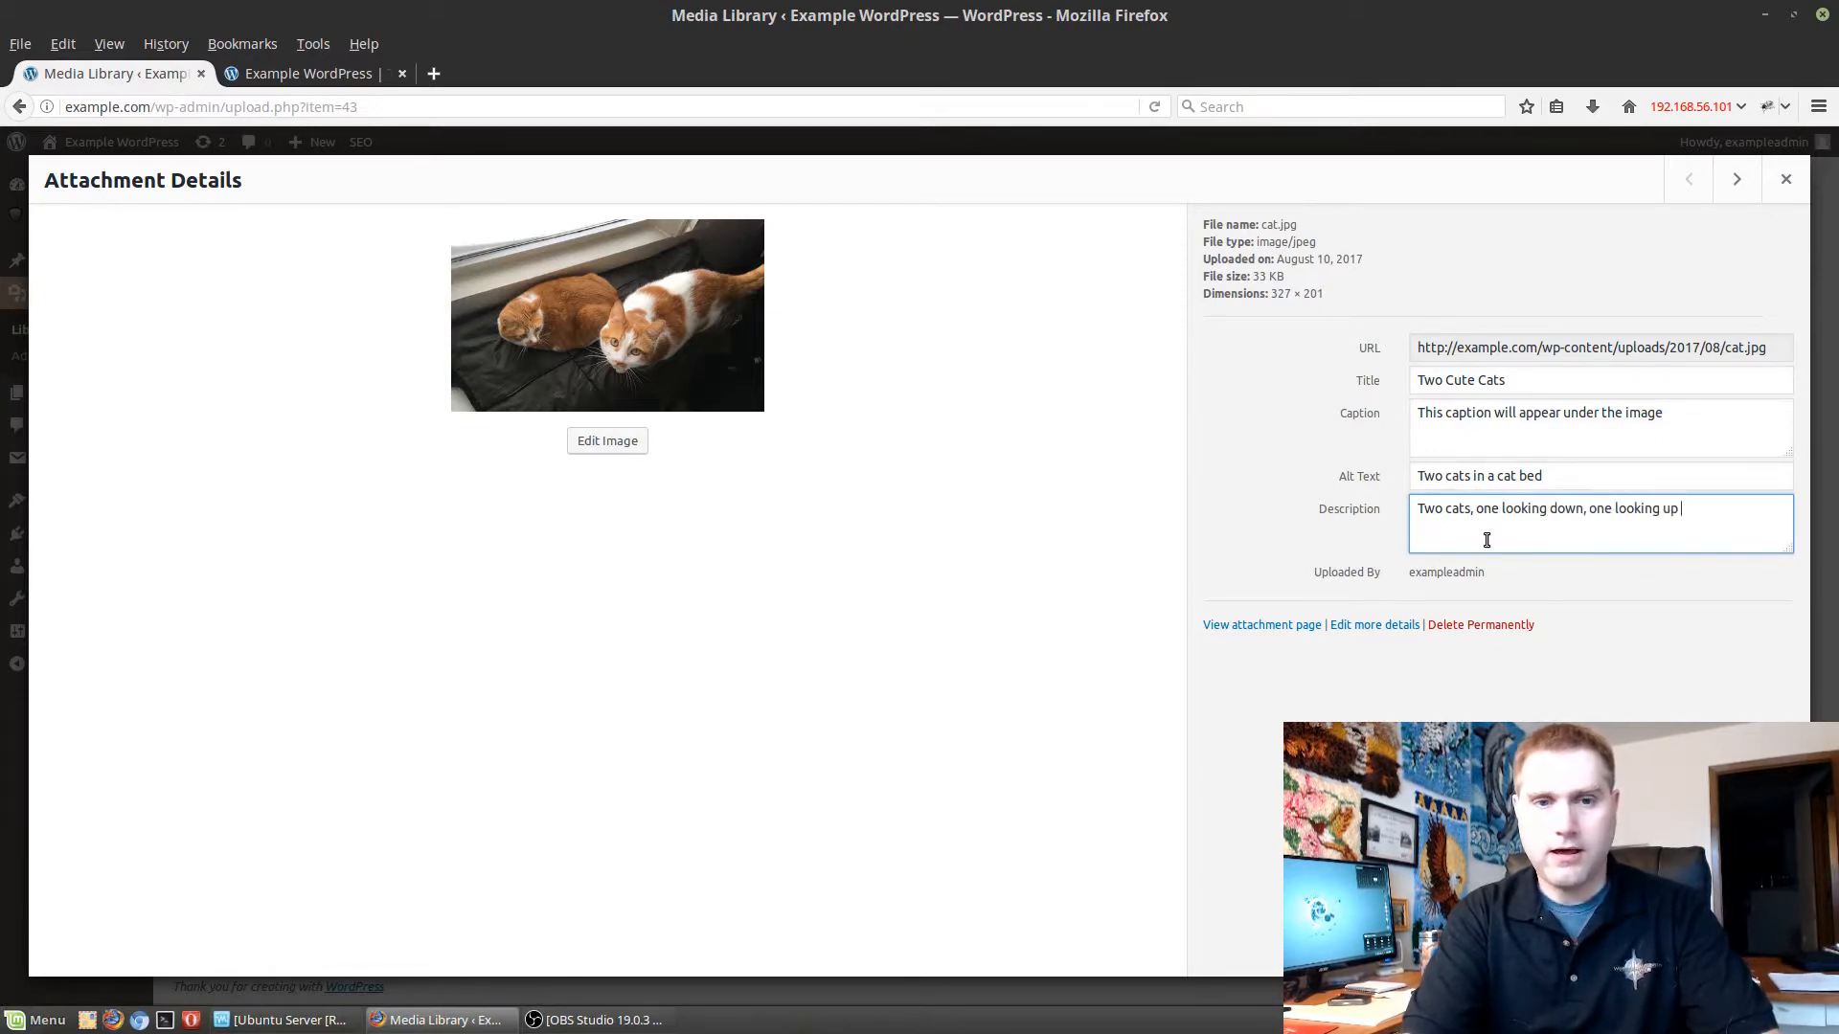
pyautogui.write('on a')
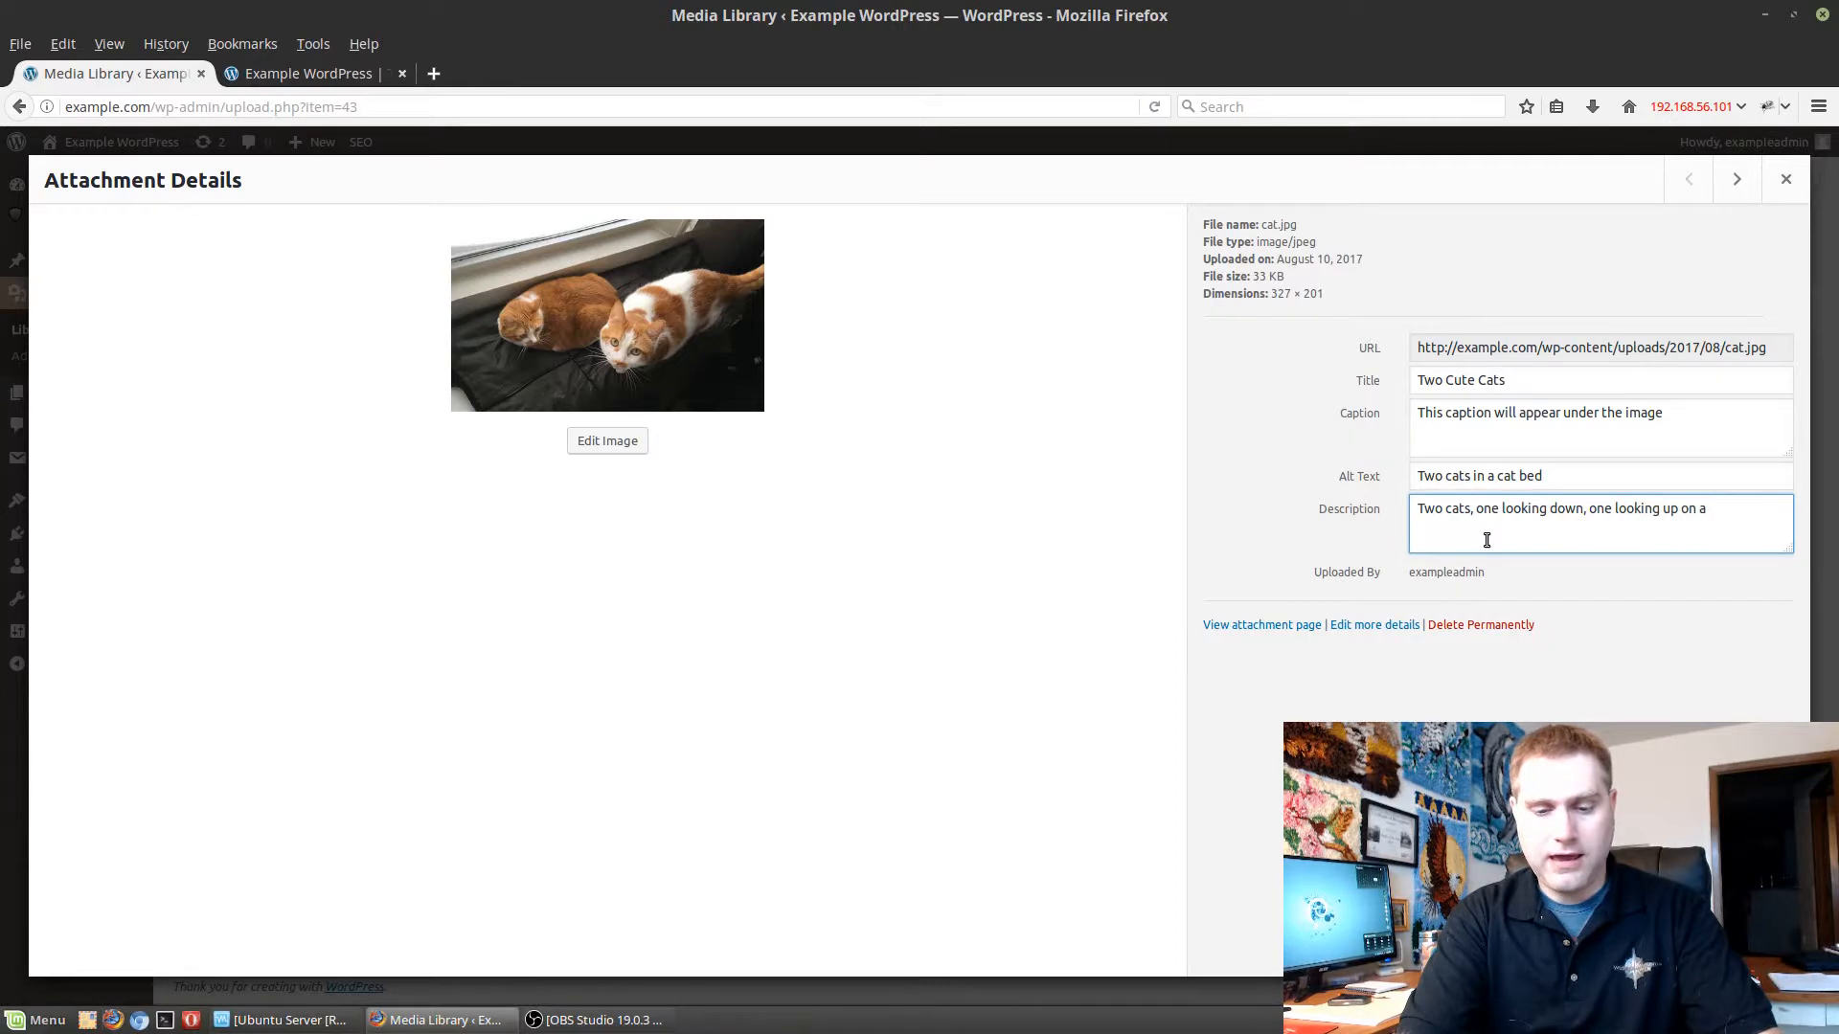
pyautogui.write(' balnek')
pyautogui.press('BackSpace')
pyautogui.press('BackSpace')
pyautogui.press('BackSpace')
pyautogui.press('BackSpace')
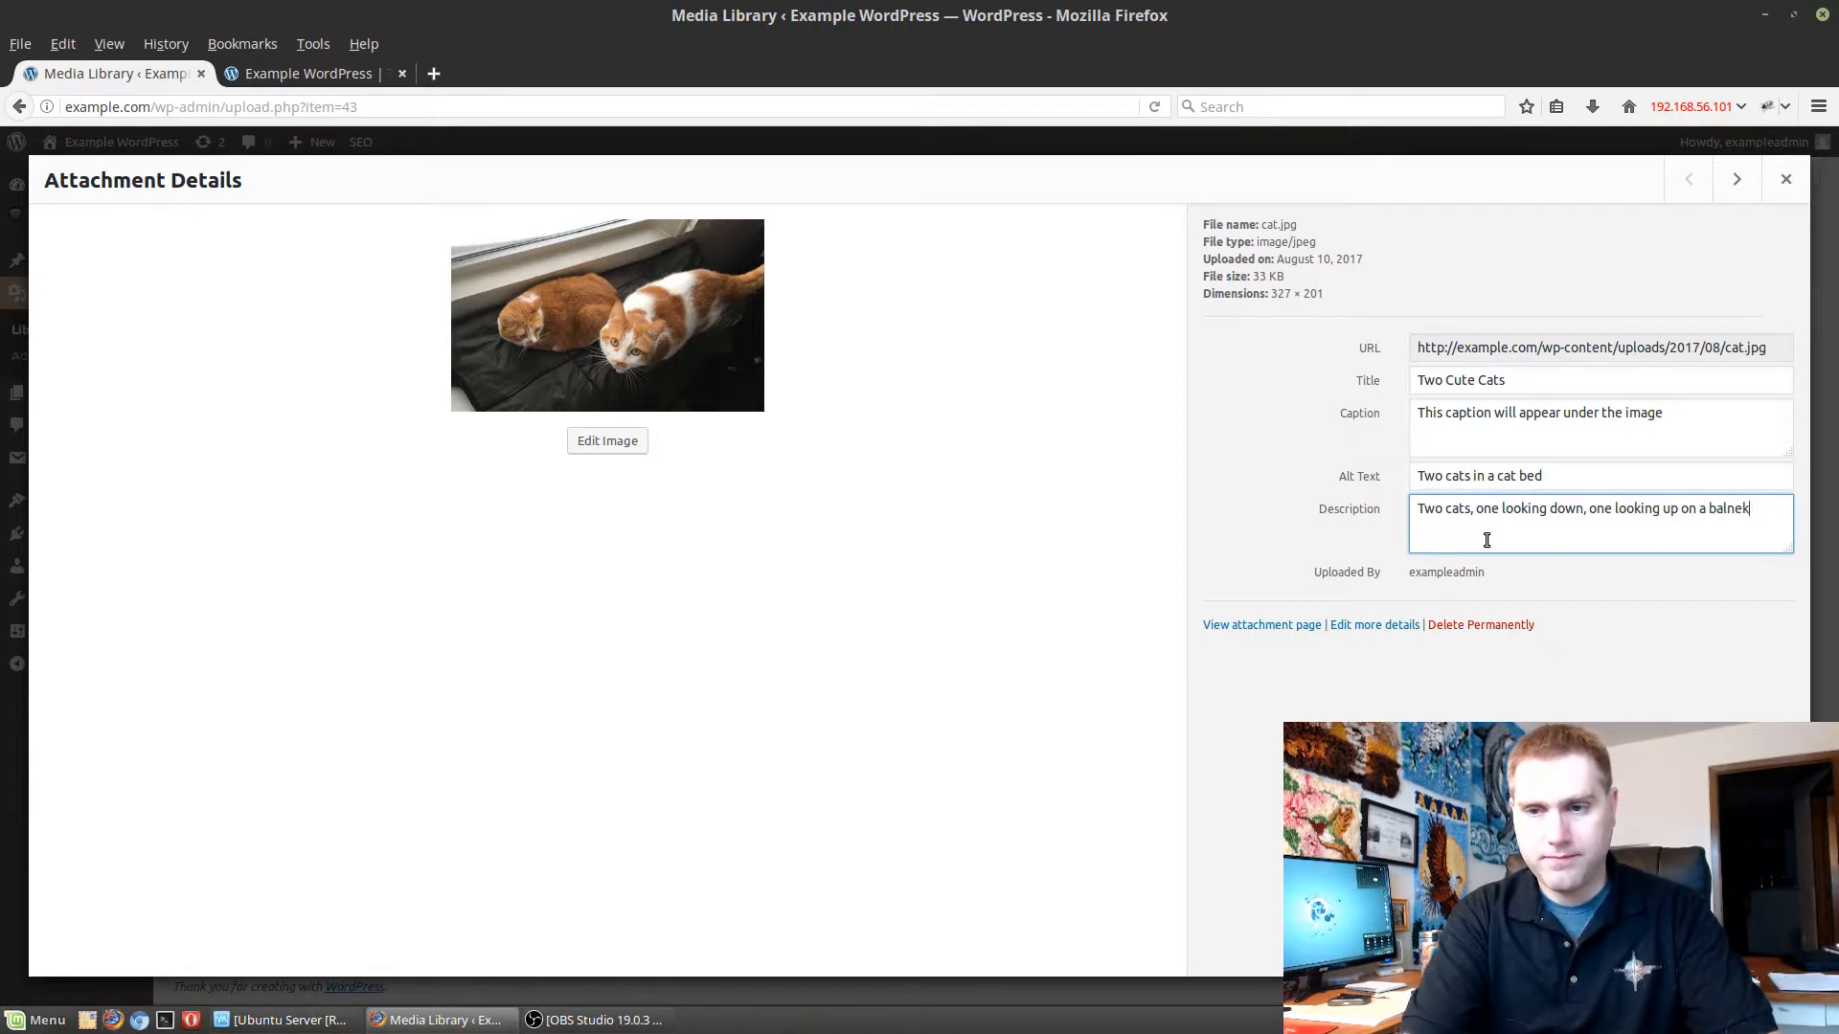
pyautogui.press('BackSpace')
pyautogui.write('lanke')
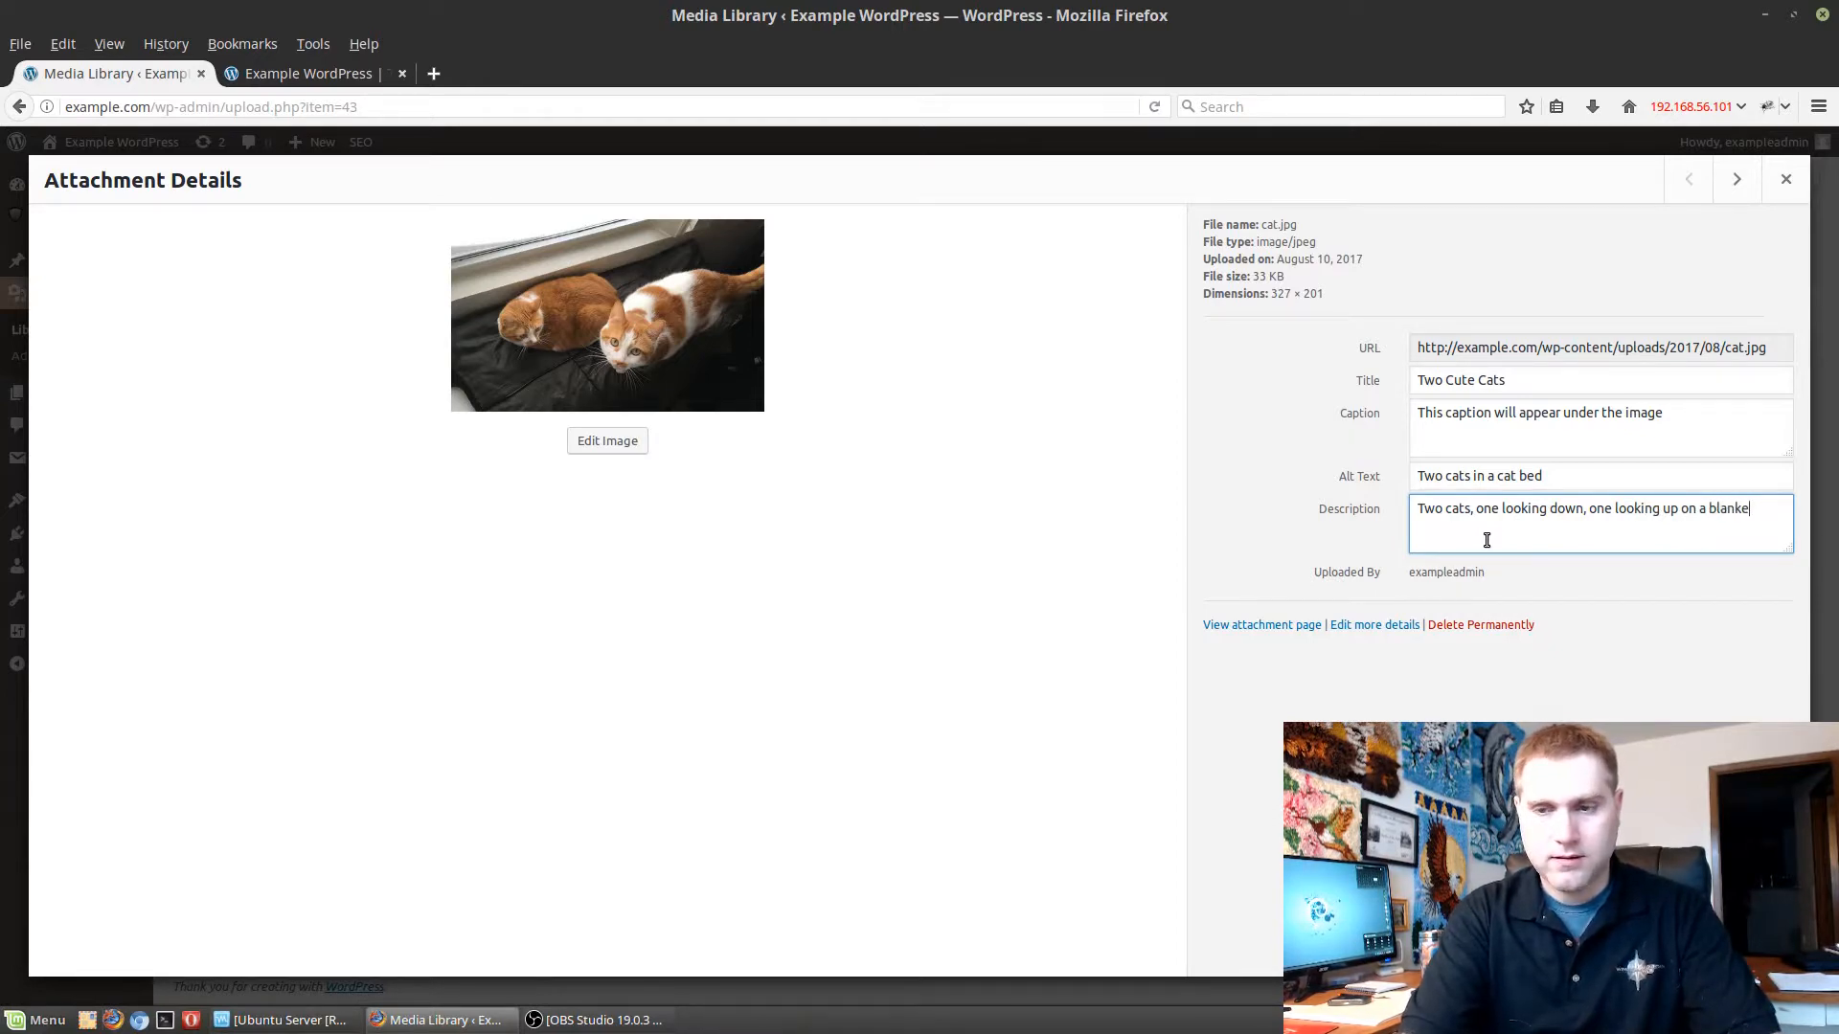
pyautogui.write('t on a shelf')
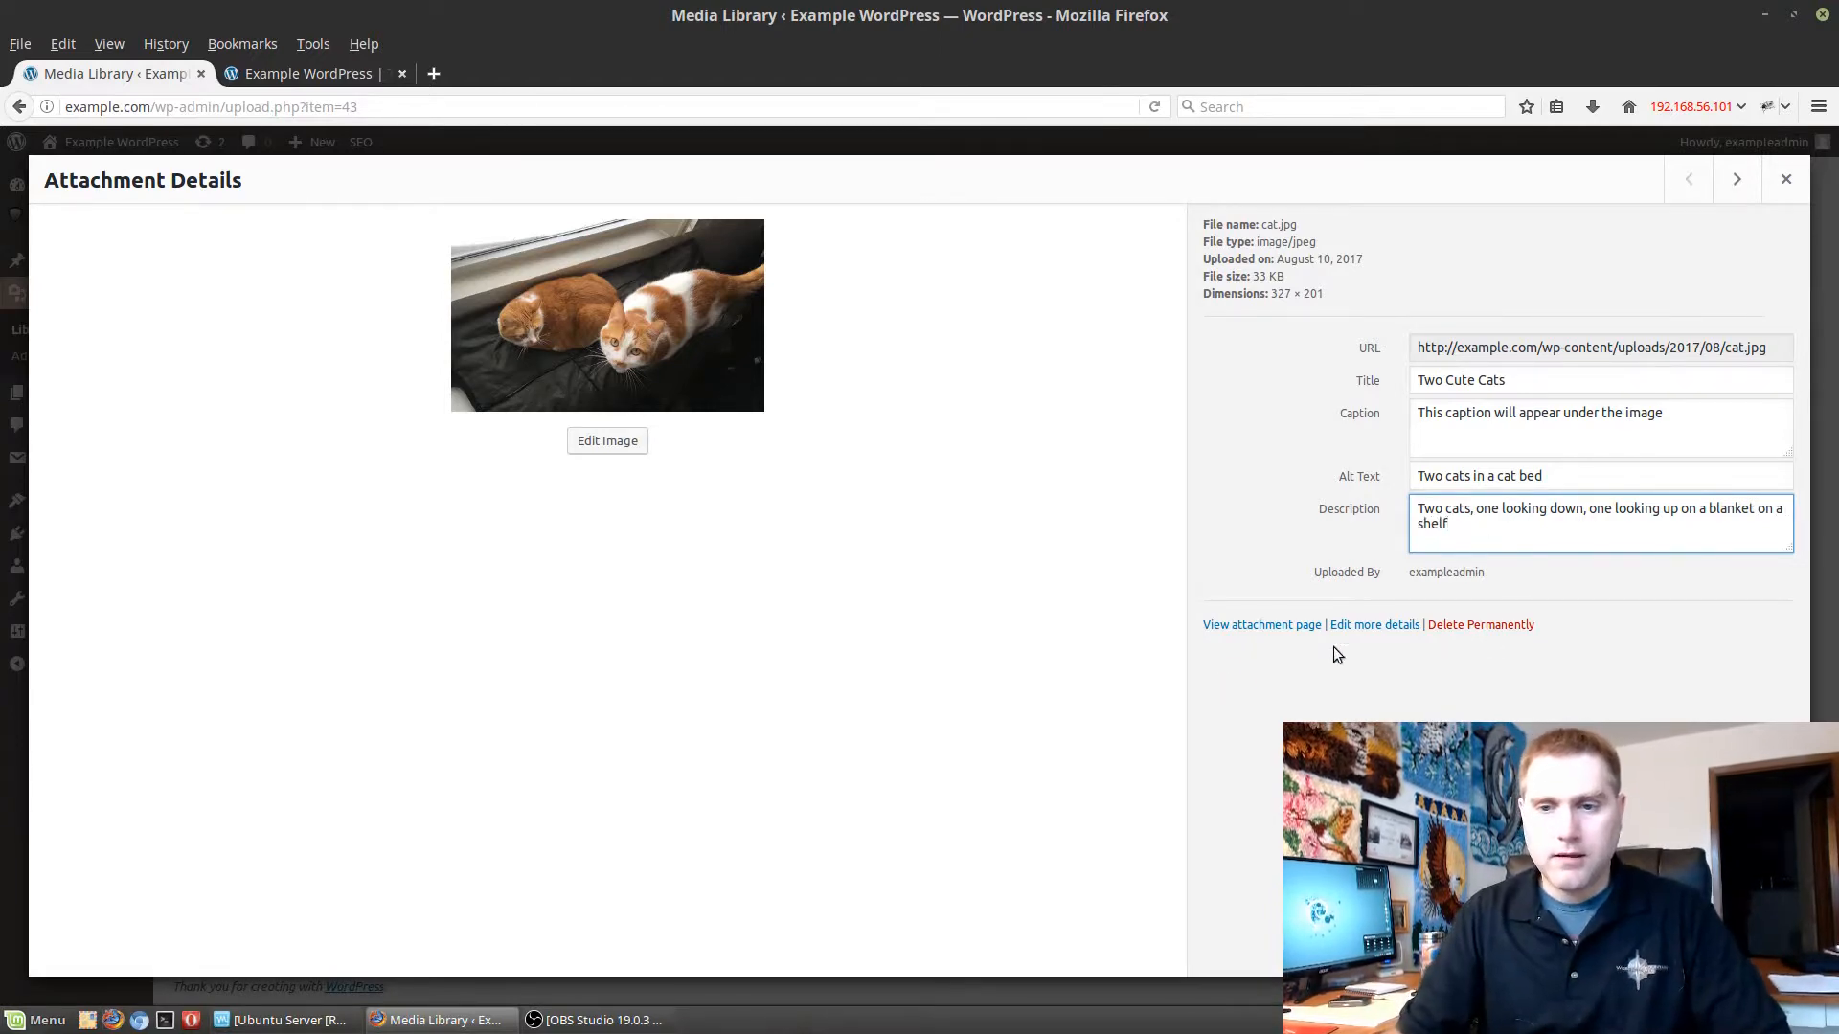
pyautogui.click(1072, 668)
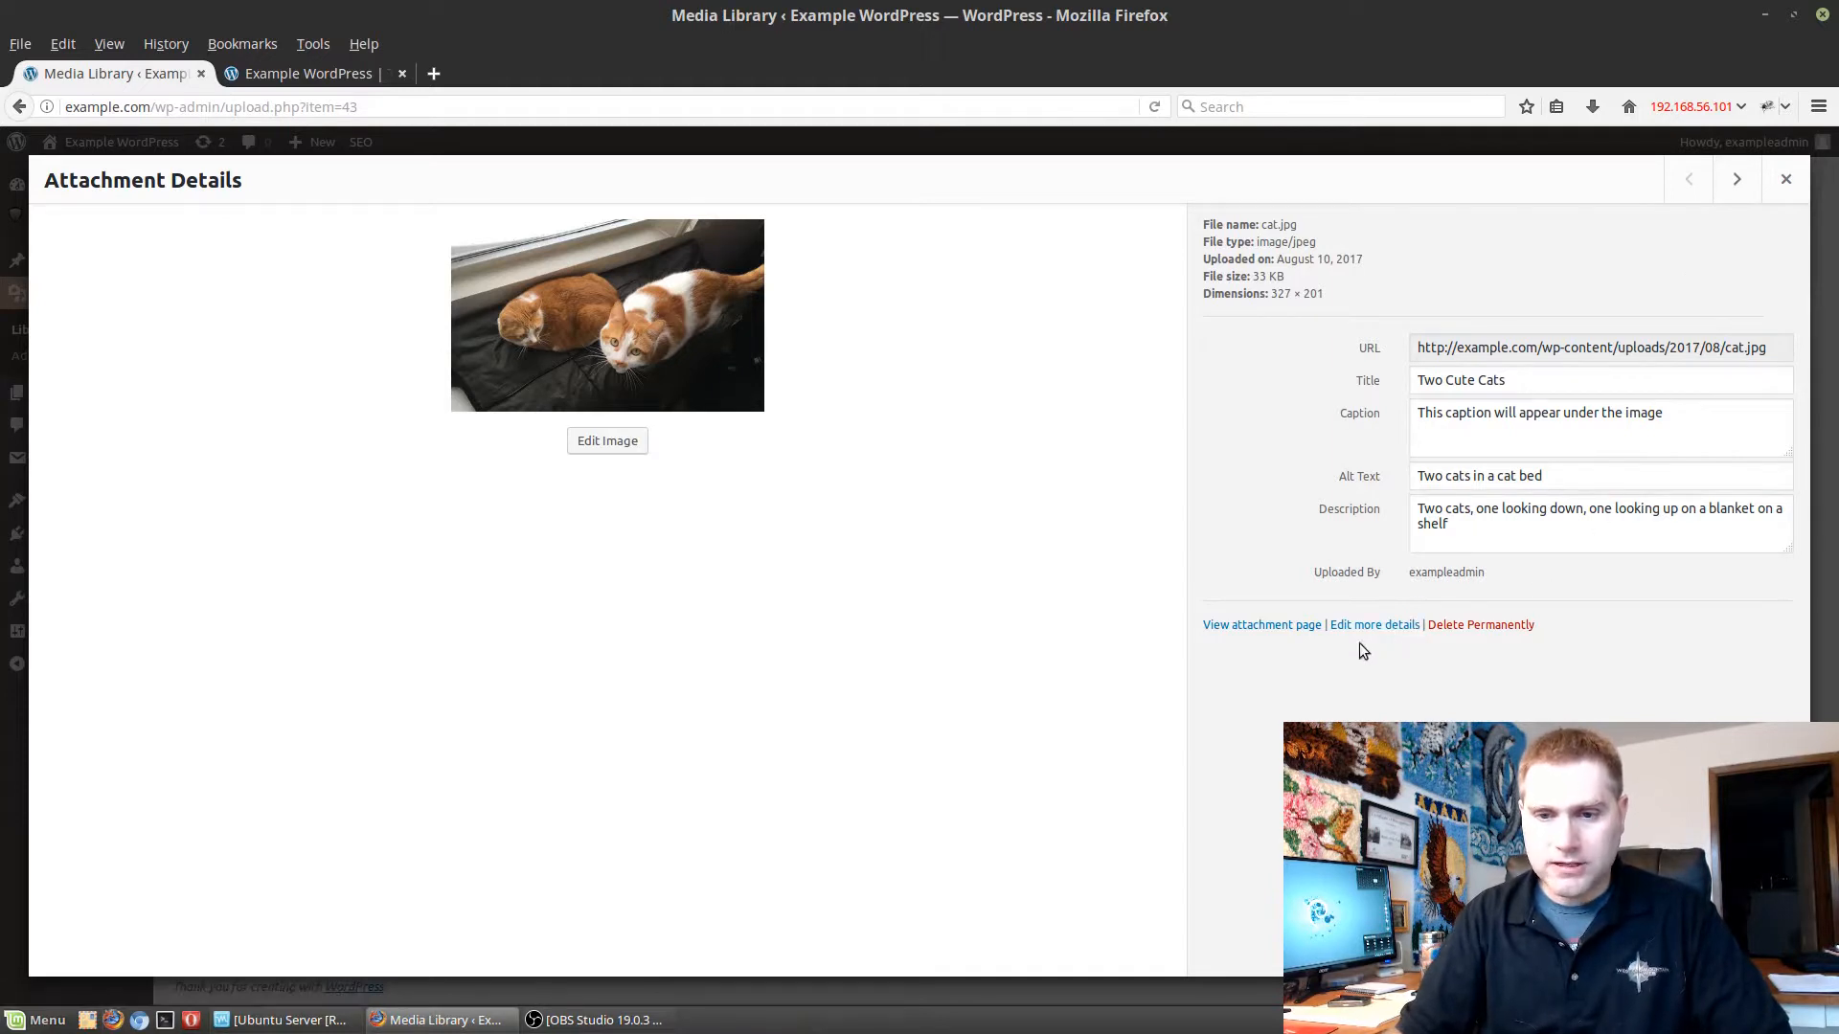
# Open the cat image's attachment page in a new browser tab and examine how its title, caption and description are displayed.
pyautogui.rightClick(1272, 627)
pyautogui.press('Escape')
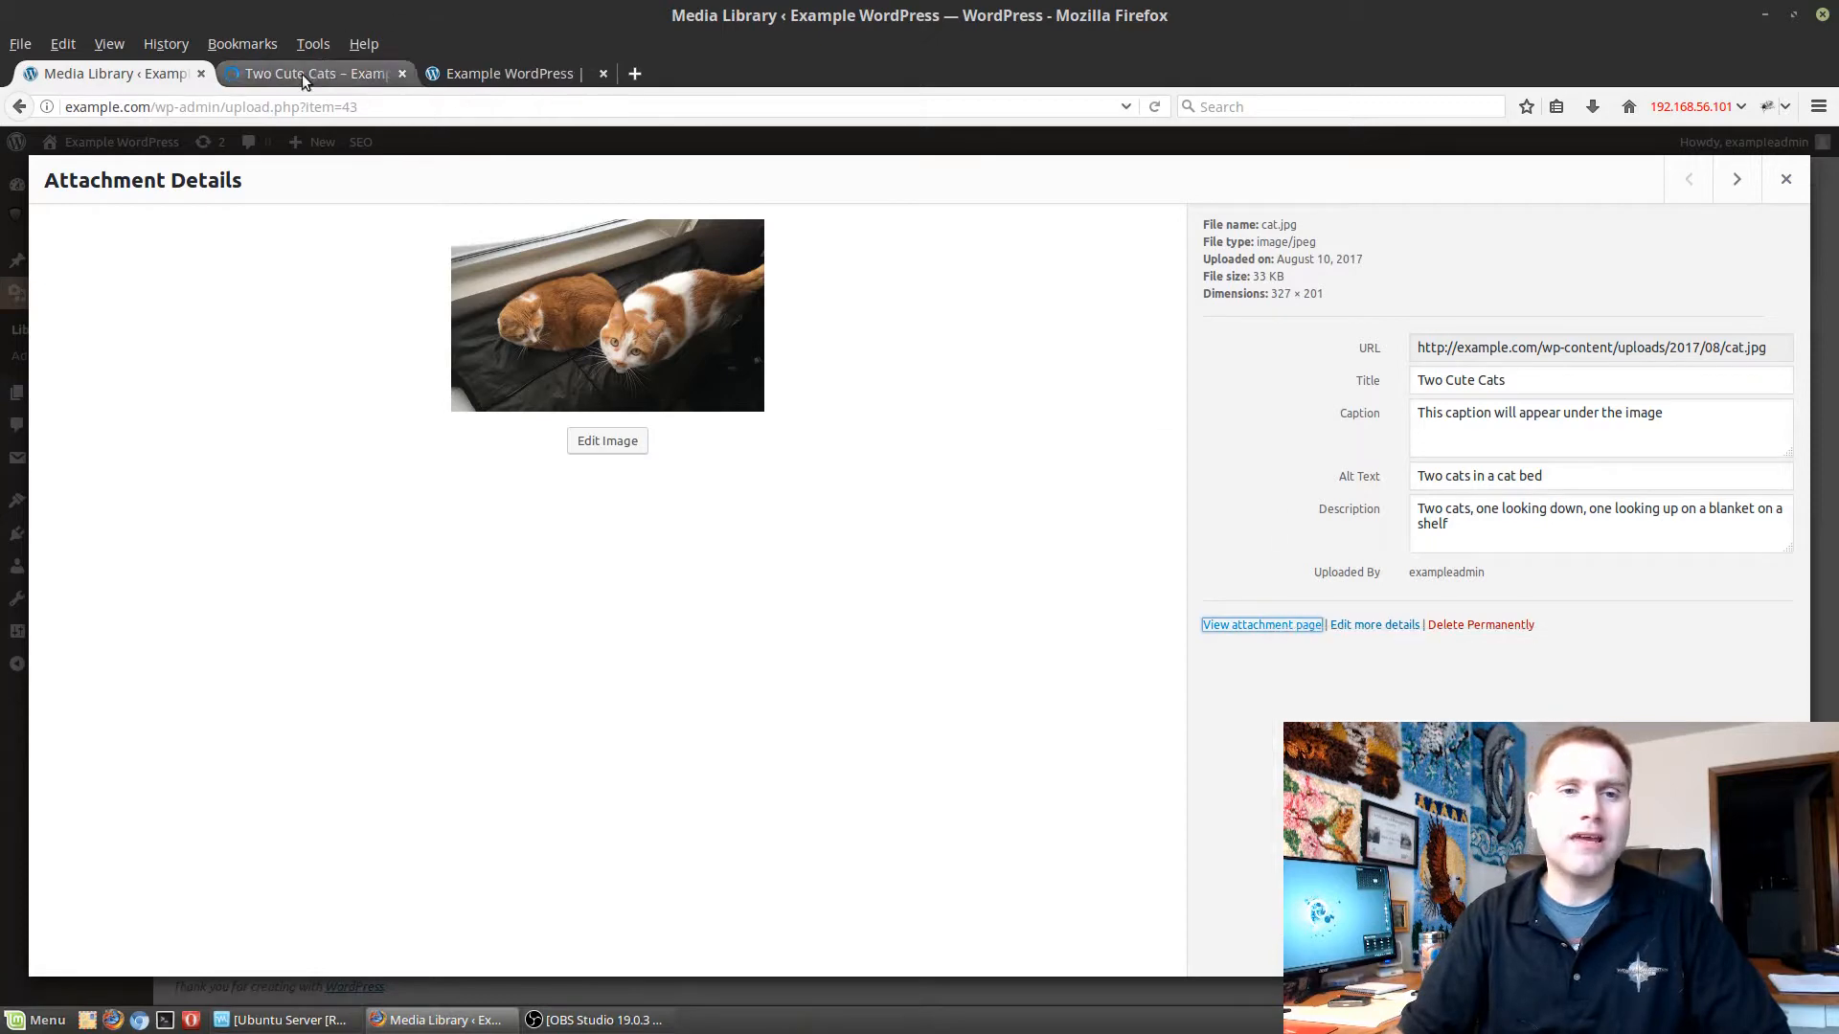
pyautogui.click(302, 73)
pyautogui.scroll(-3, 1138, 507)
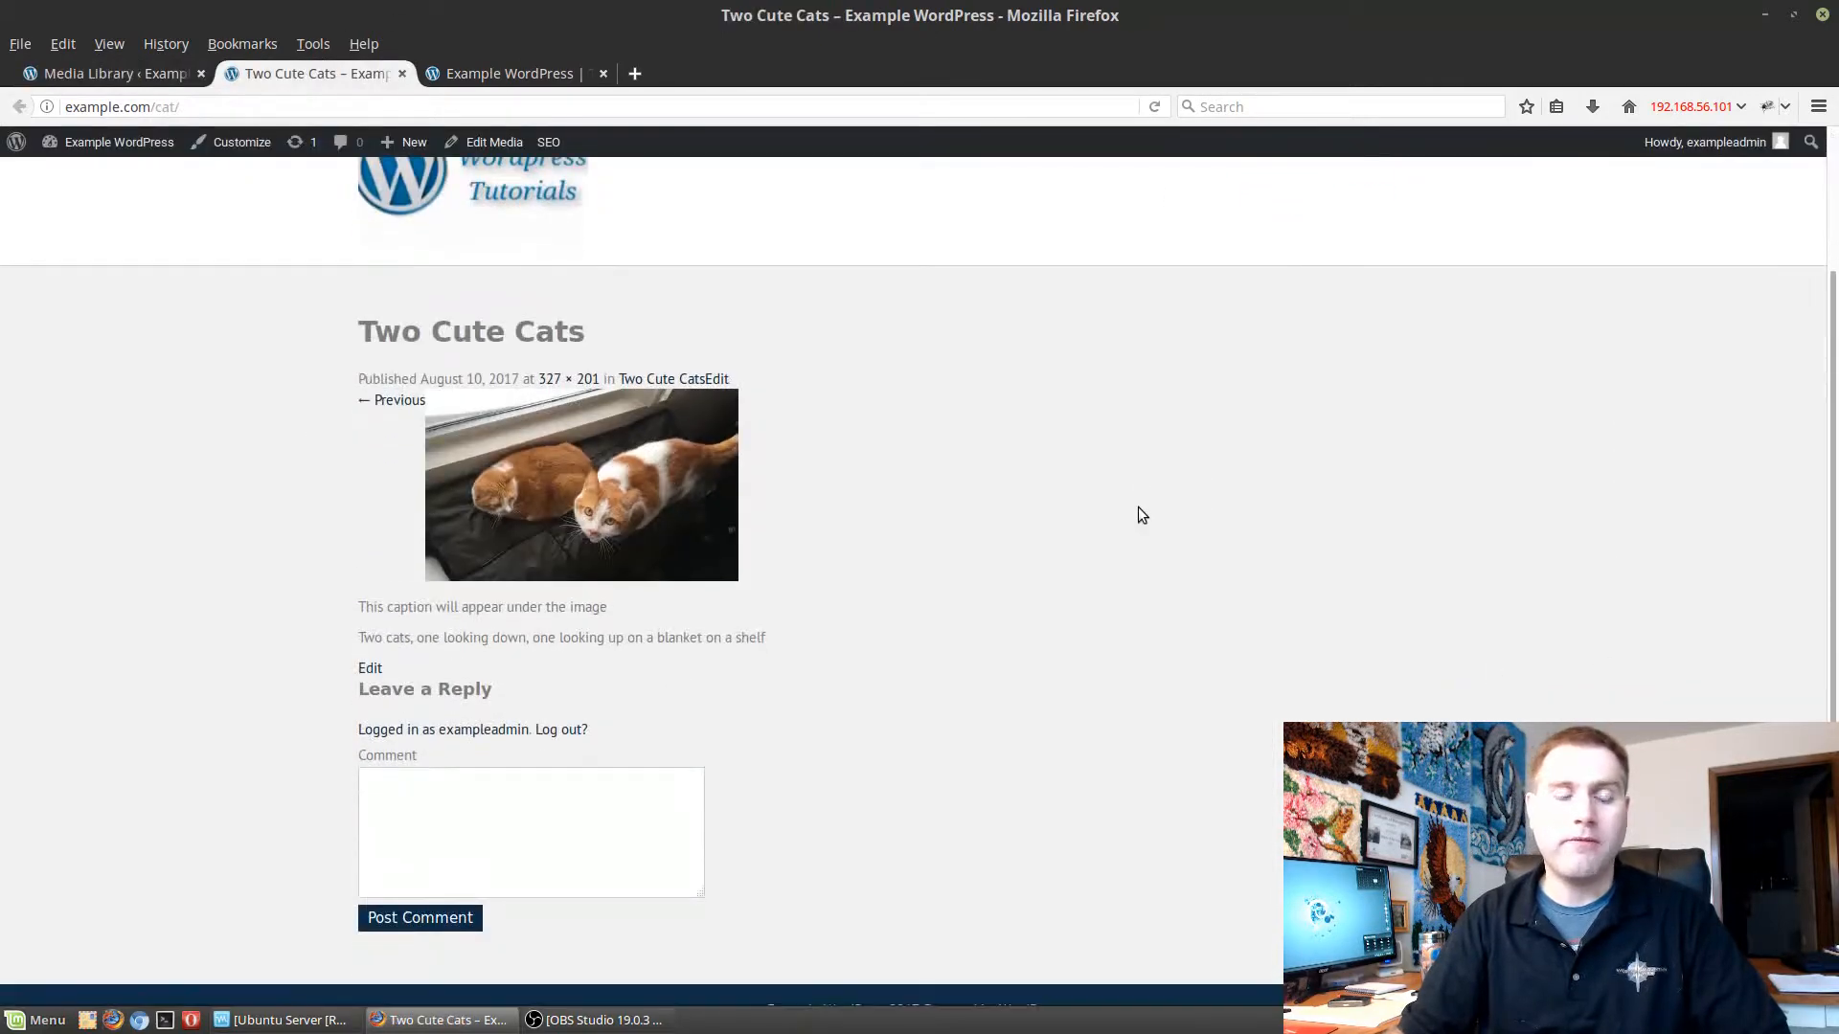
pyautogui.scroll(3, 1138, 508)
pyautogui.scroll(-1, 1008, 272)
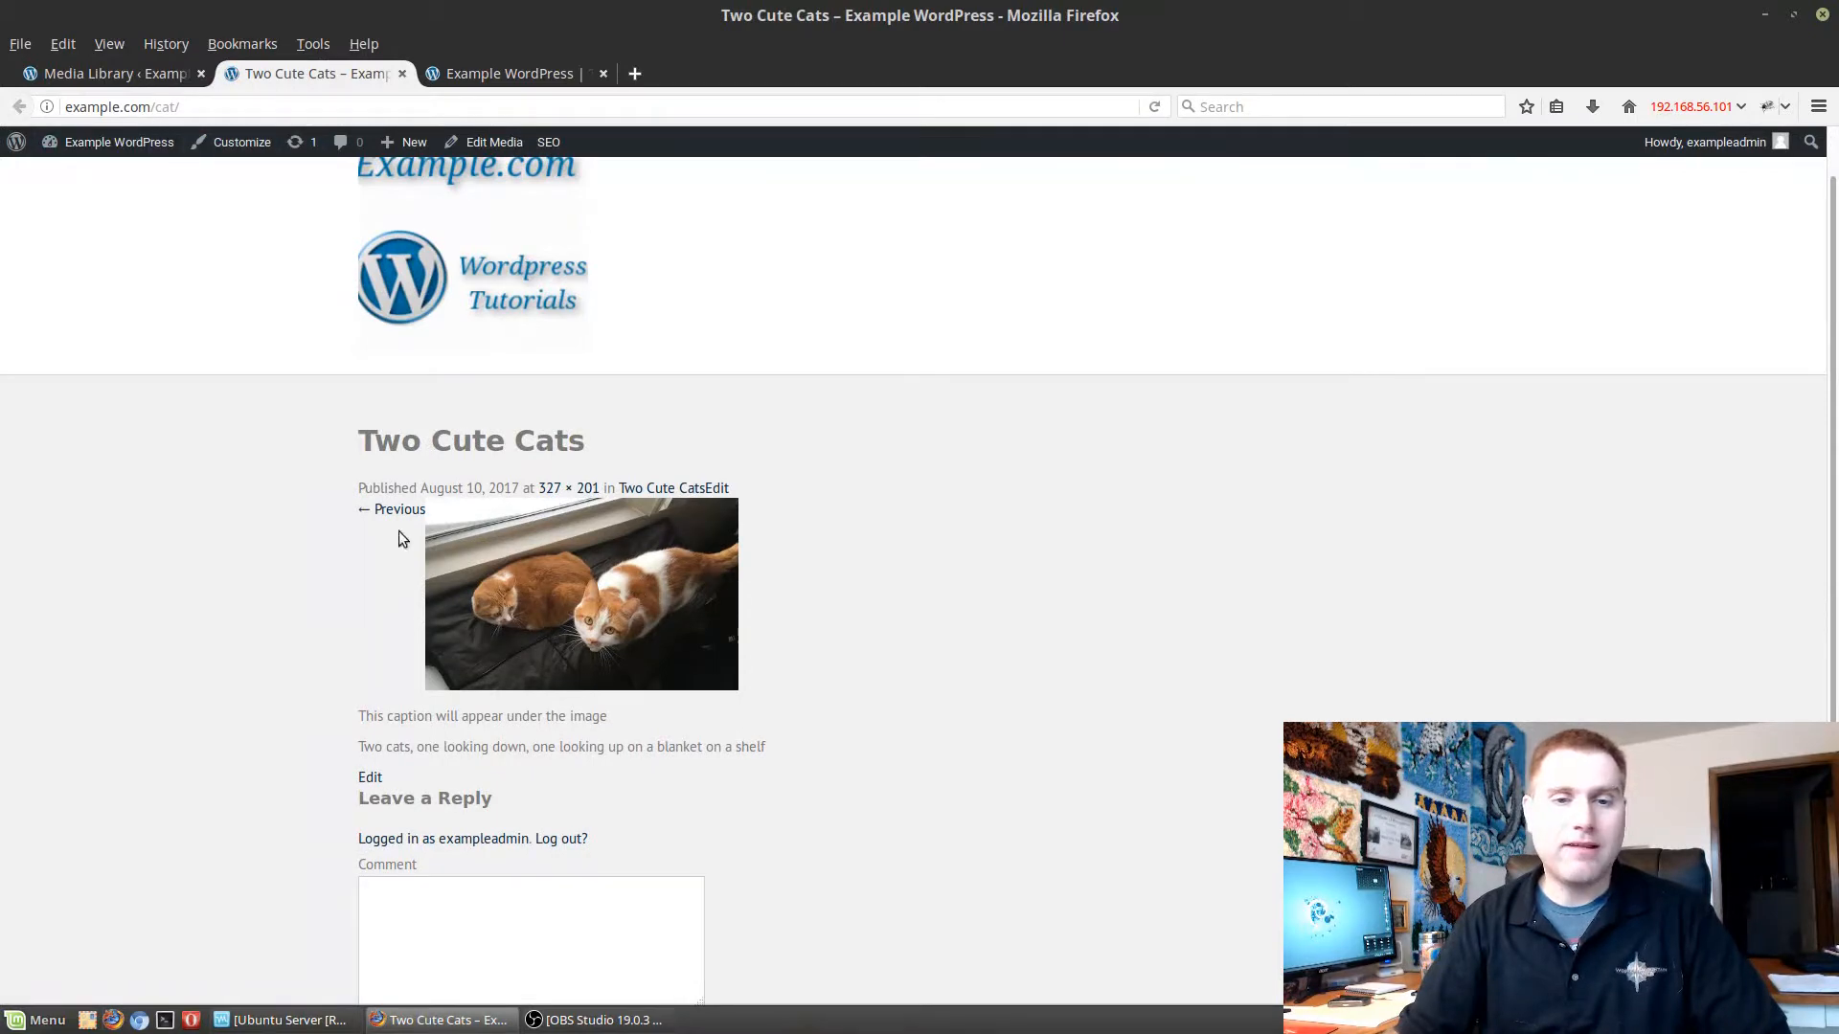
# Look over the rest of the cat image's attachment page, then close it and return to the media library grid.
pyautogui.scroll(-3, 517, 553)
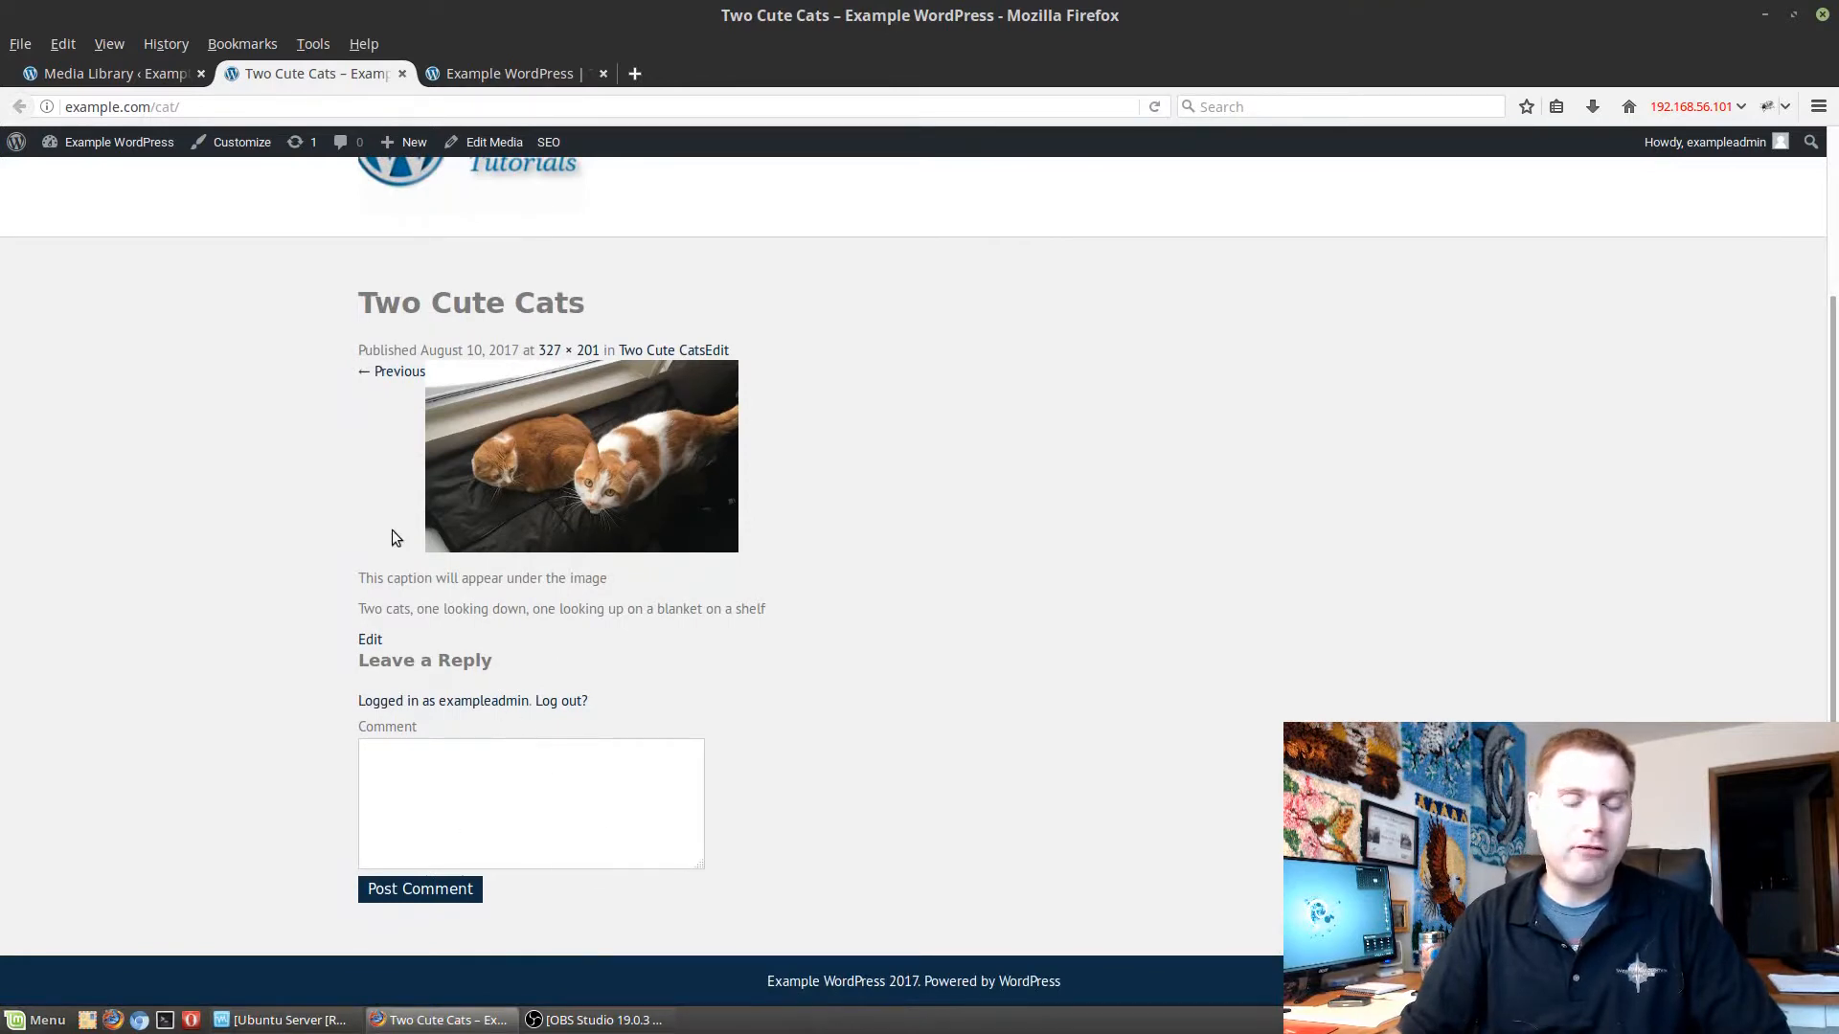
pyautogui.scroll(4, 927, 555)
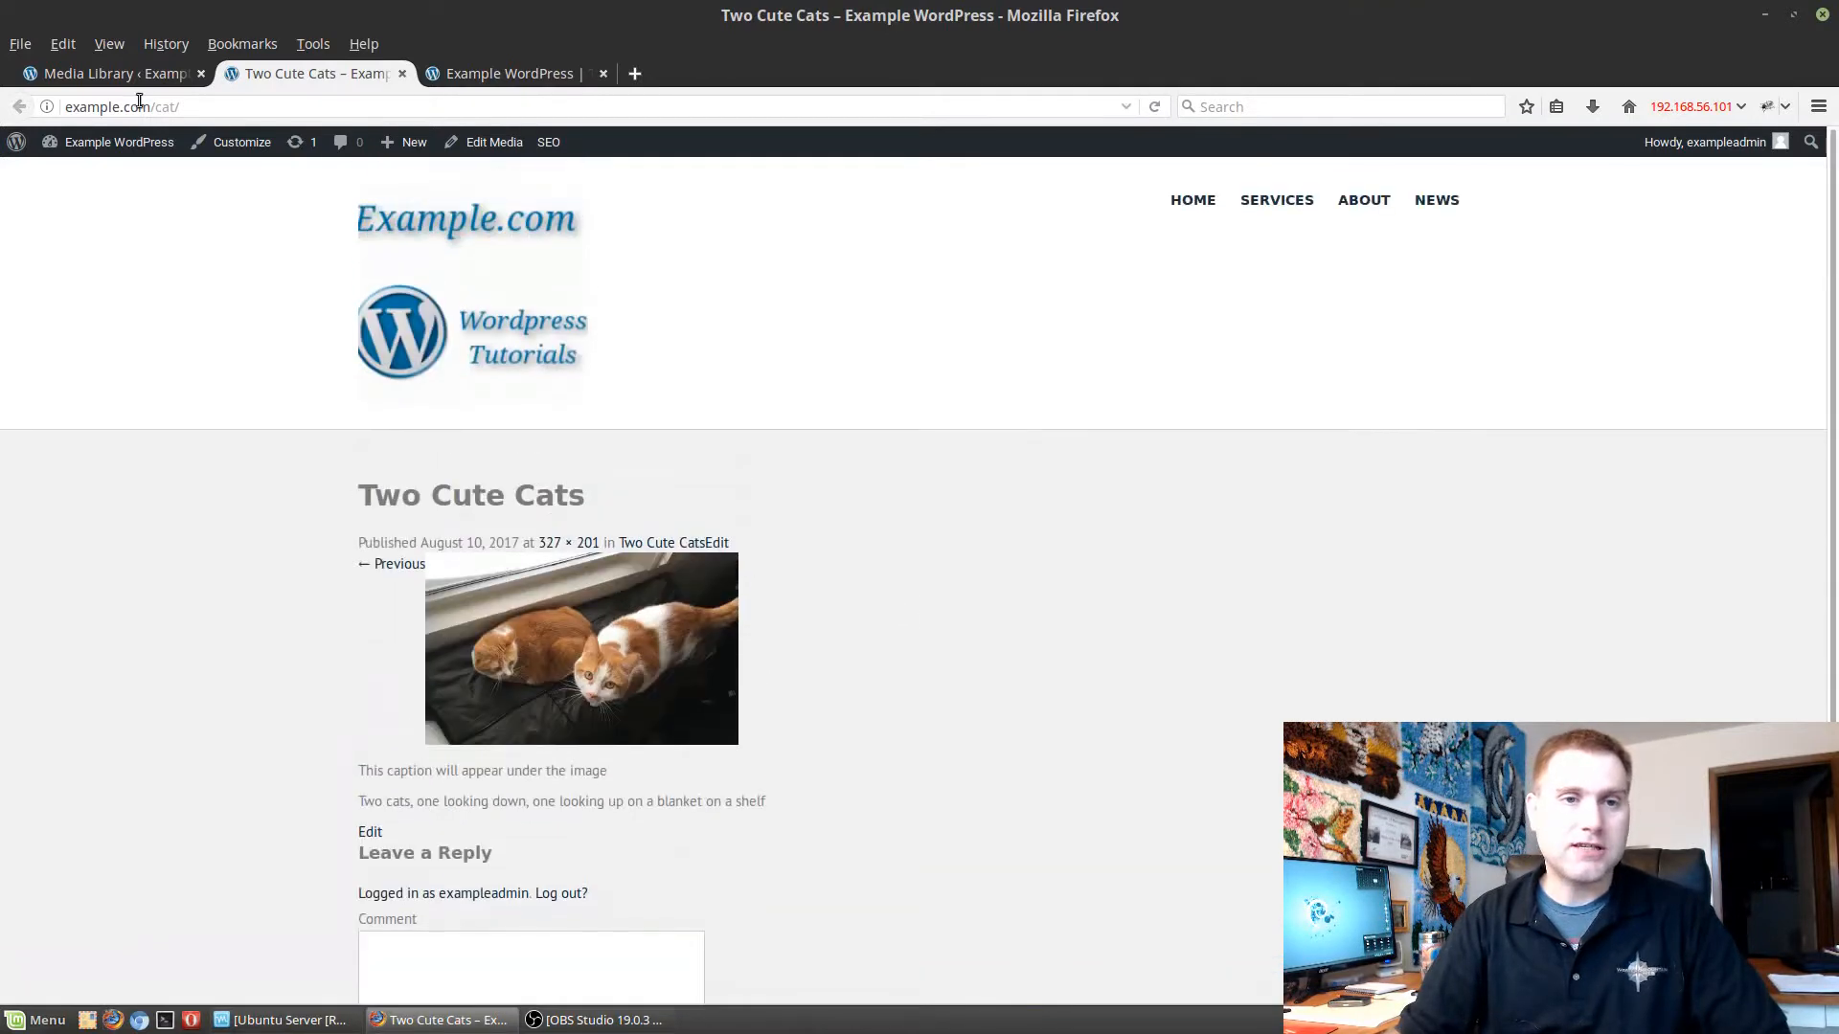
pyautogui.click(402, 74)
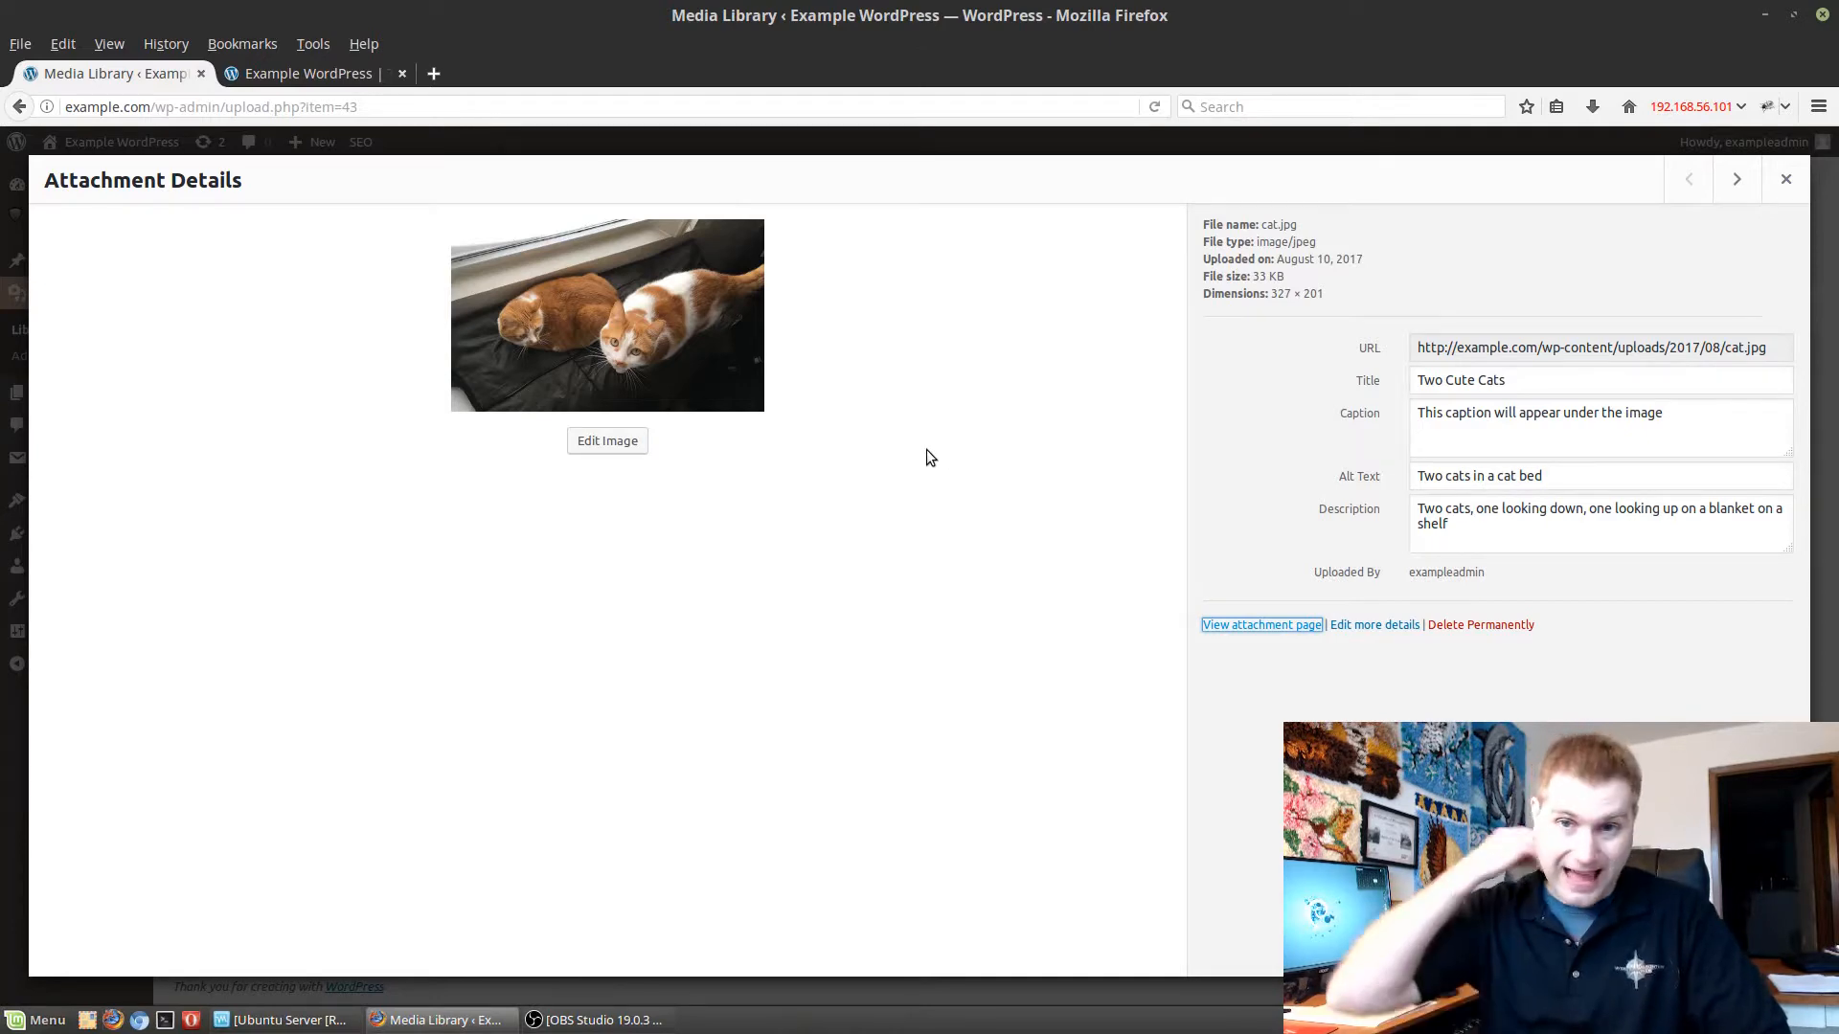
pyautogui.click(1769, 193)
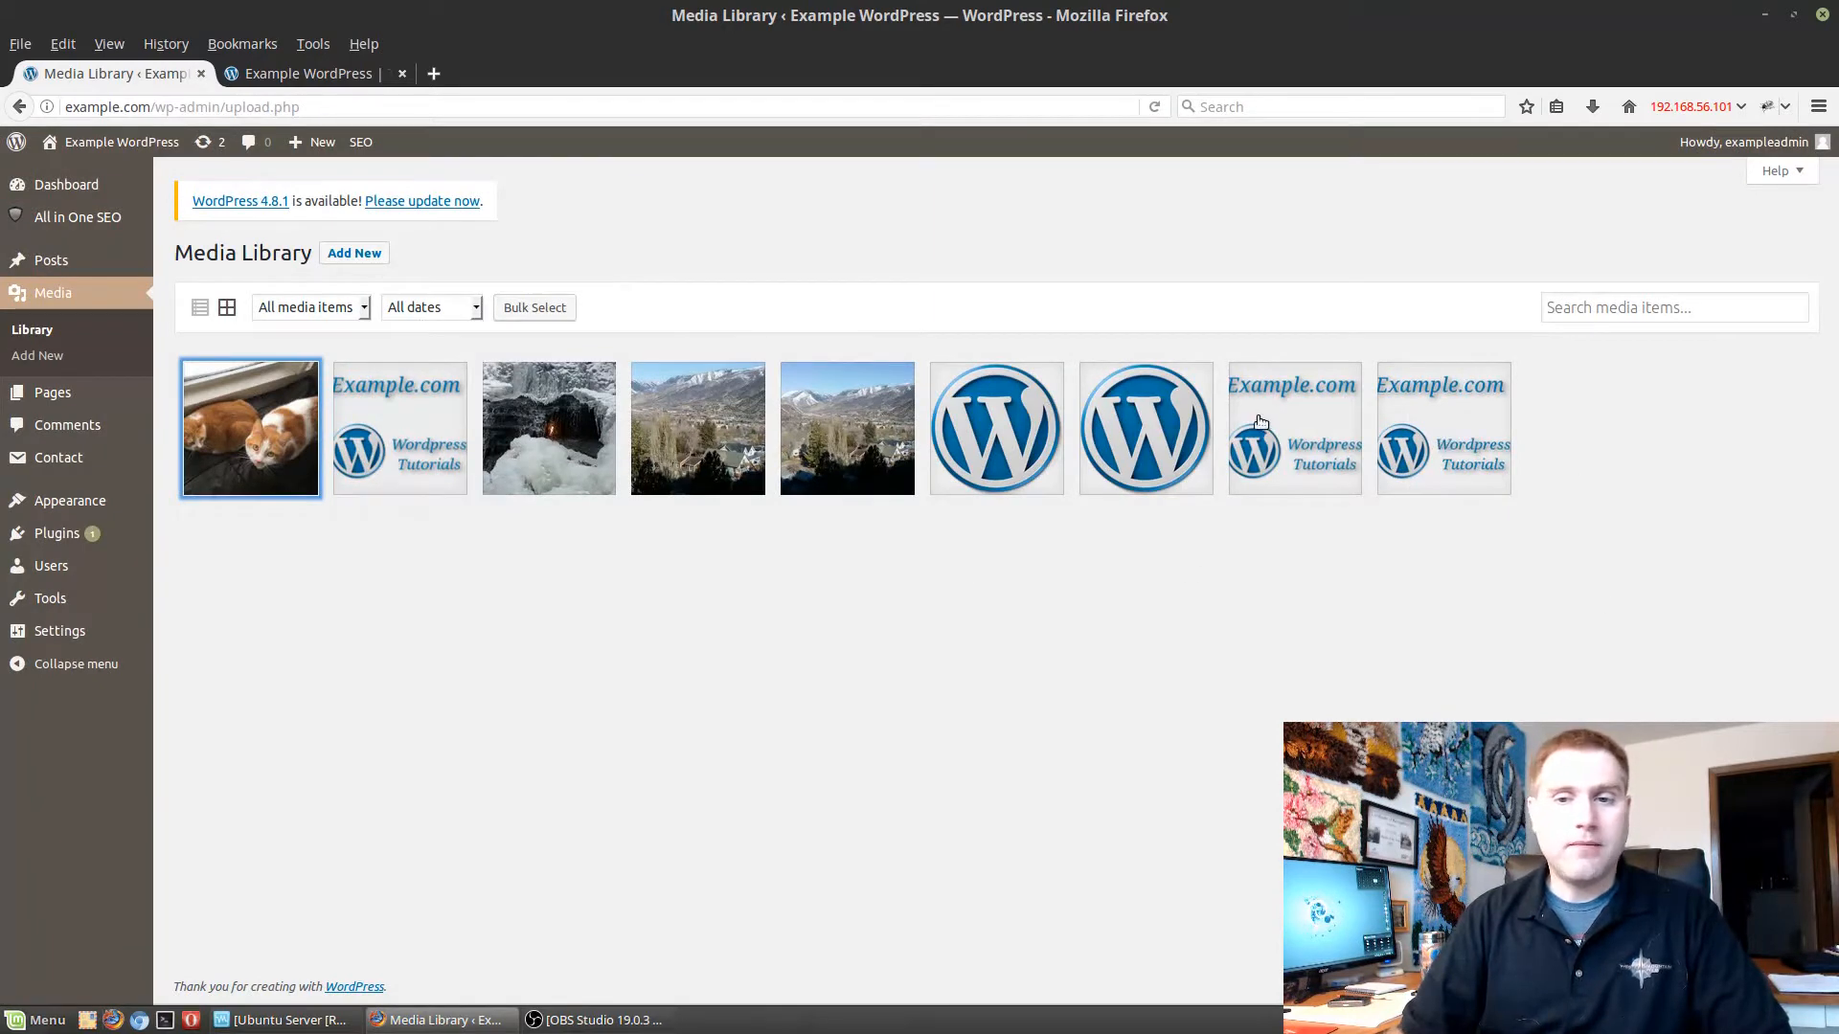
# Compare the attachment details of the three Example.com logo images in the media library.
pyautogui.click(1442, 426)
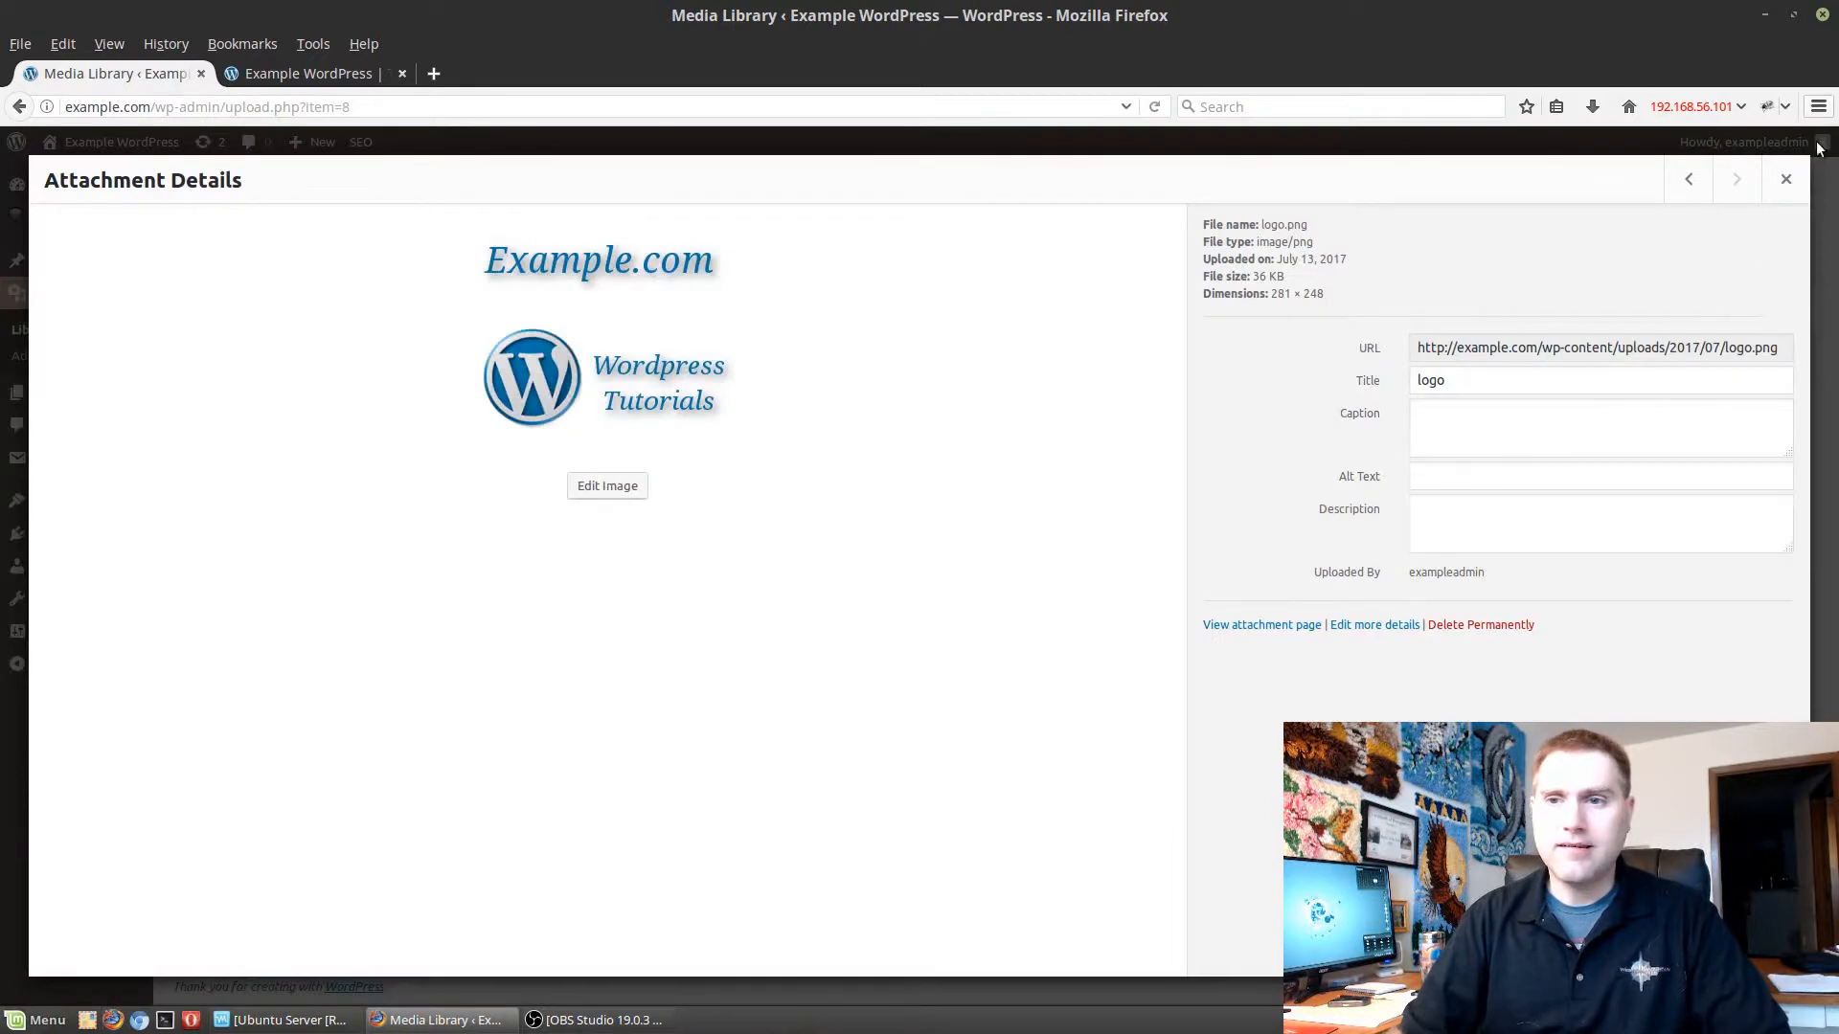
pyautogui.click(1785, 179)
pyautogui.click(1274, 426)
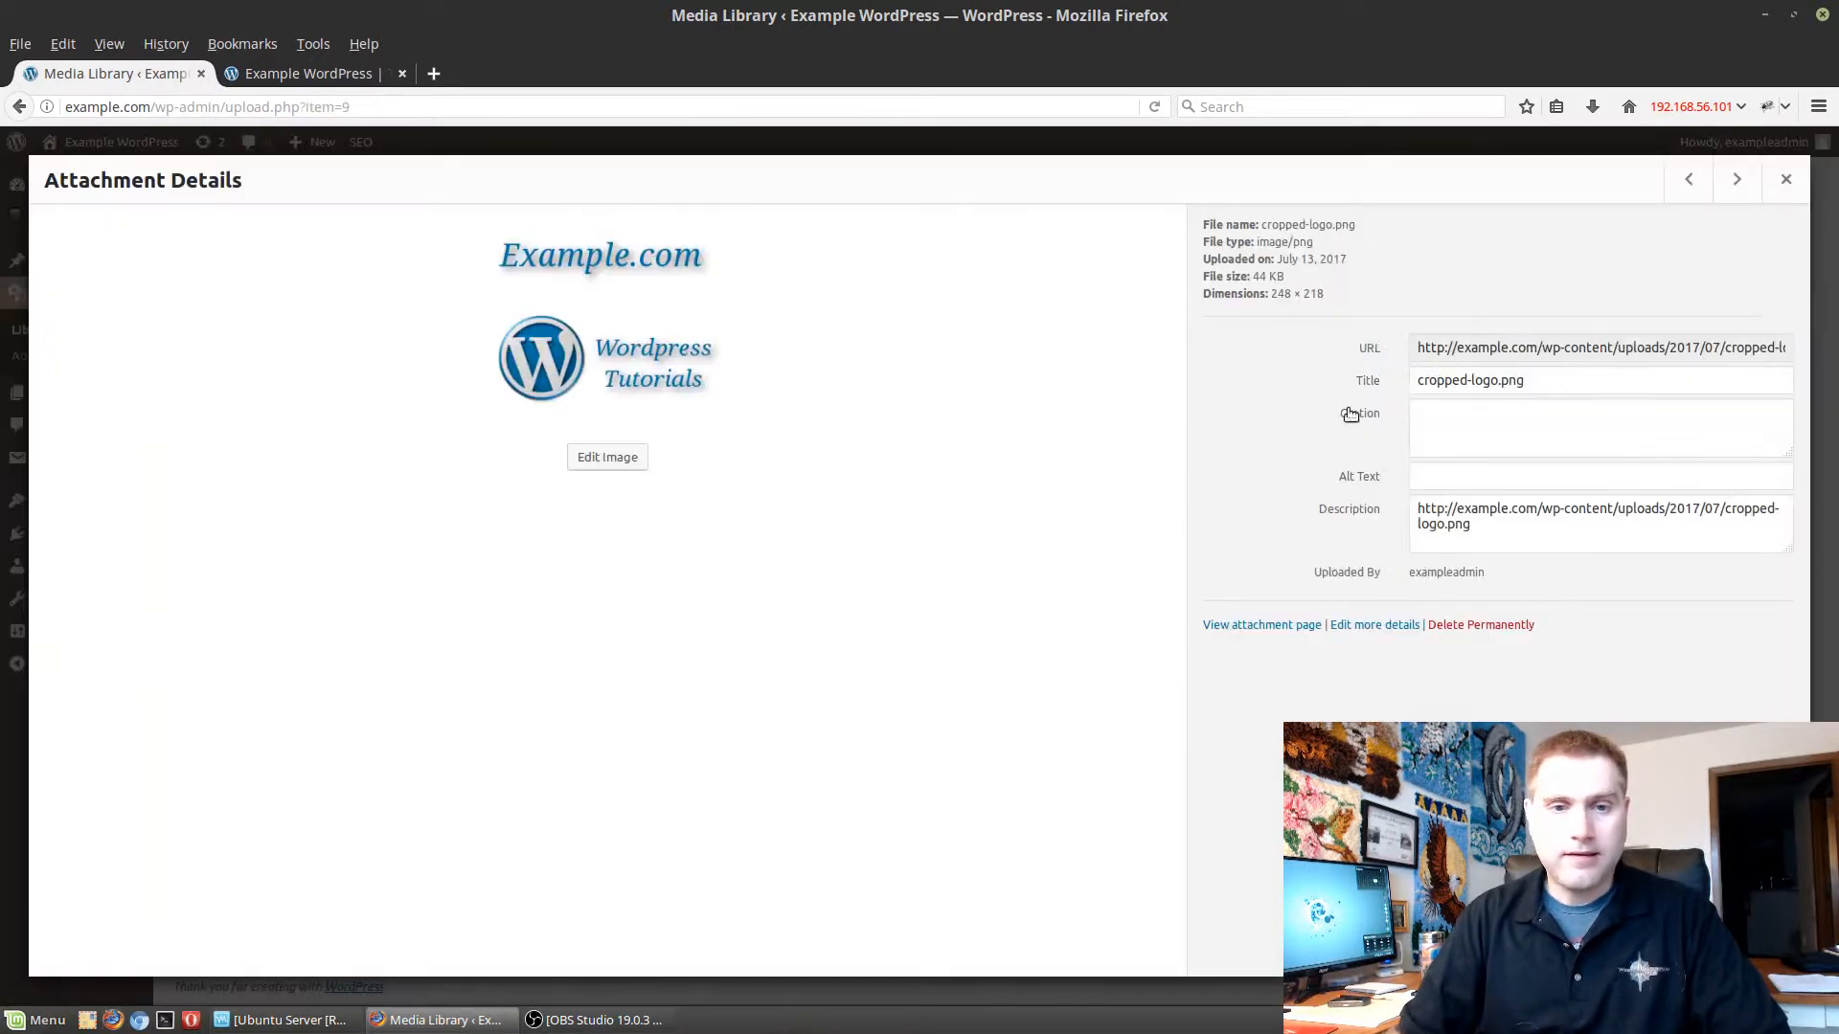
pyautogui.click(1799, 185)
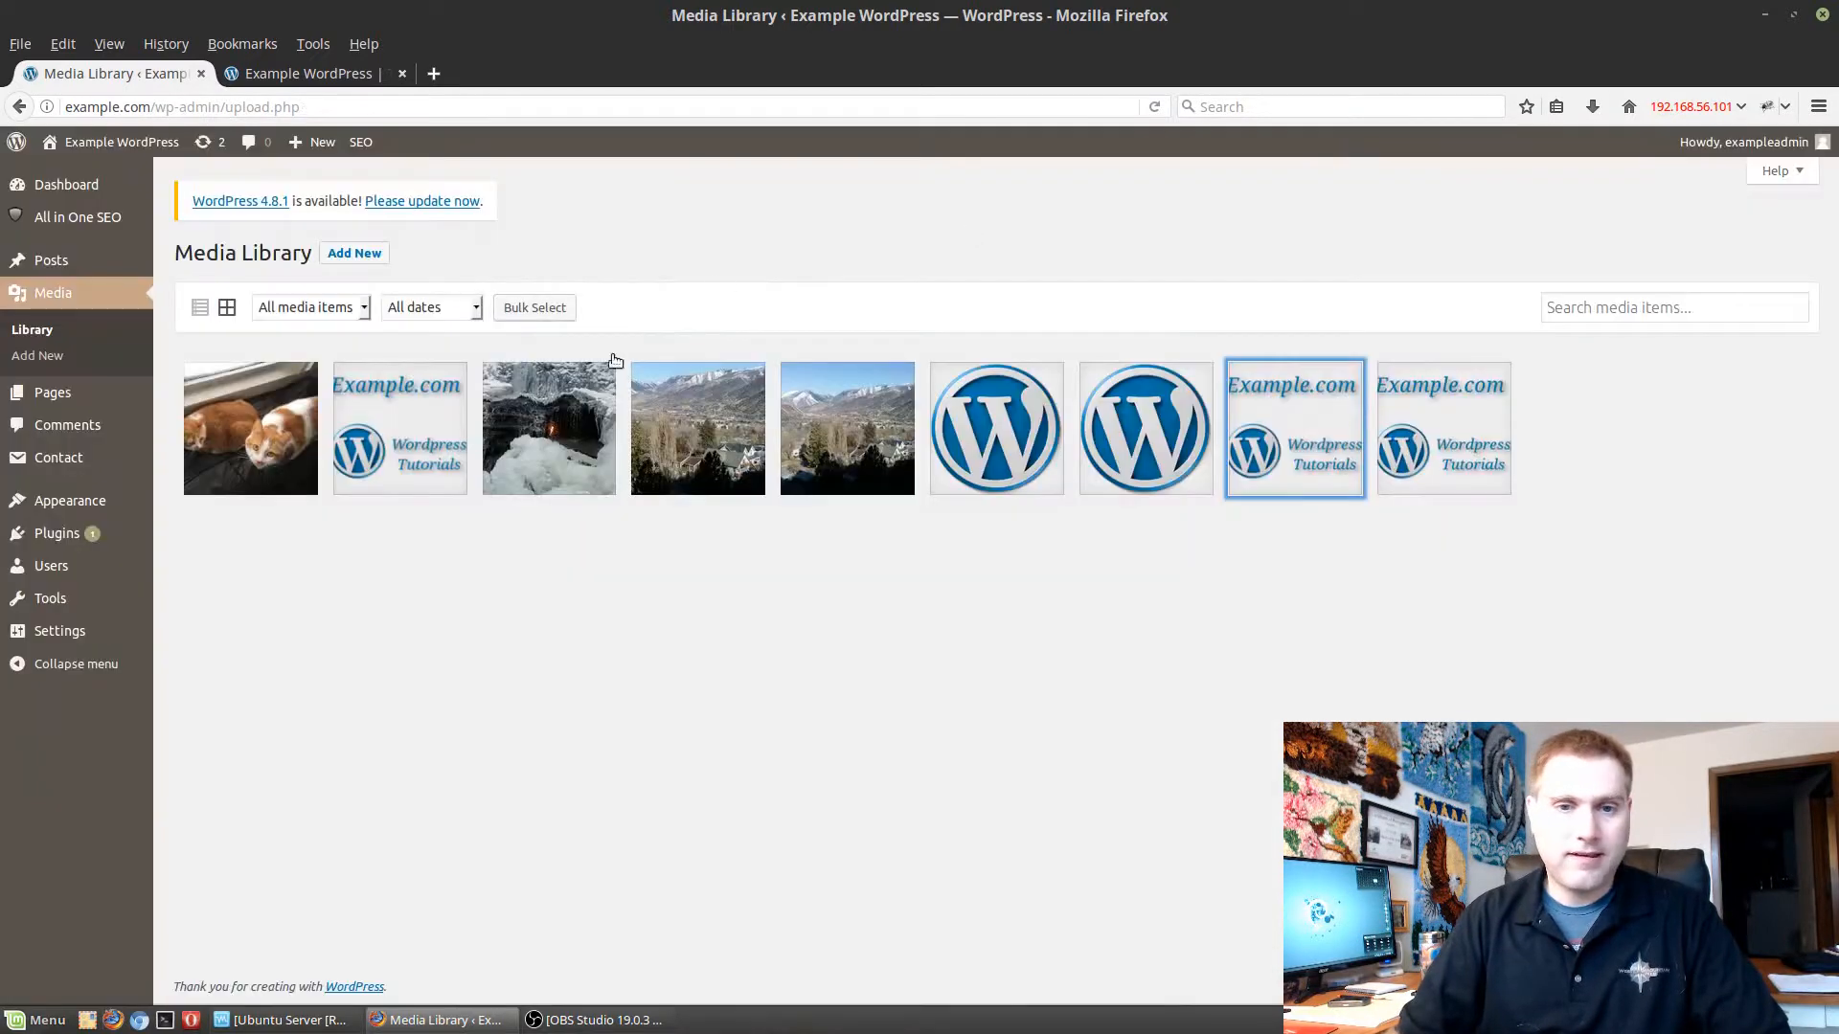
pyautogui.click(406, 426)
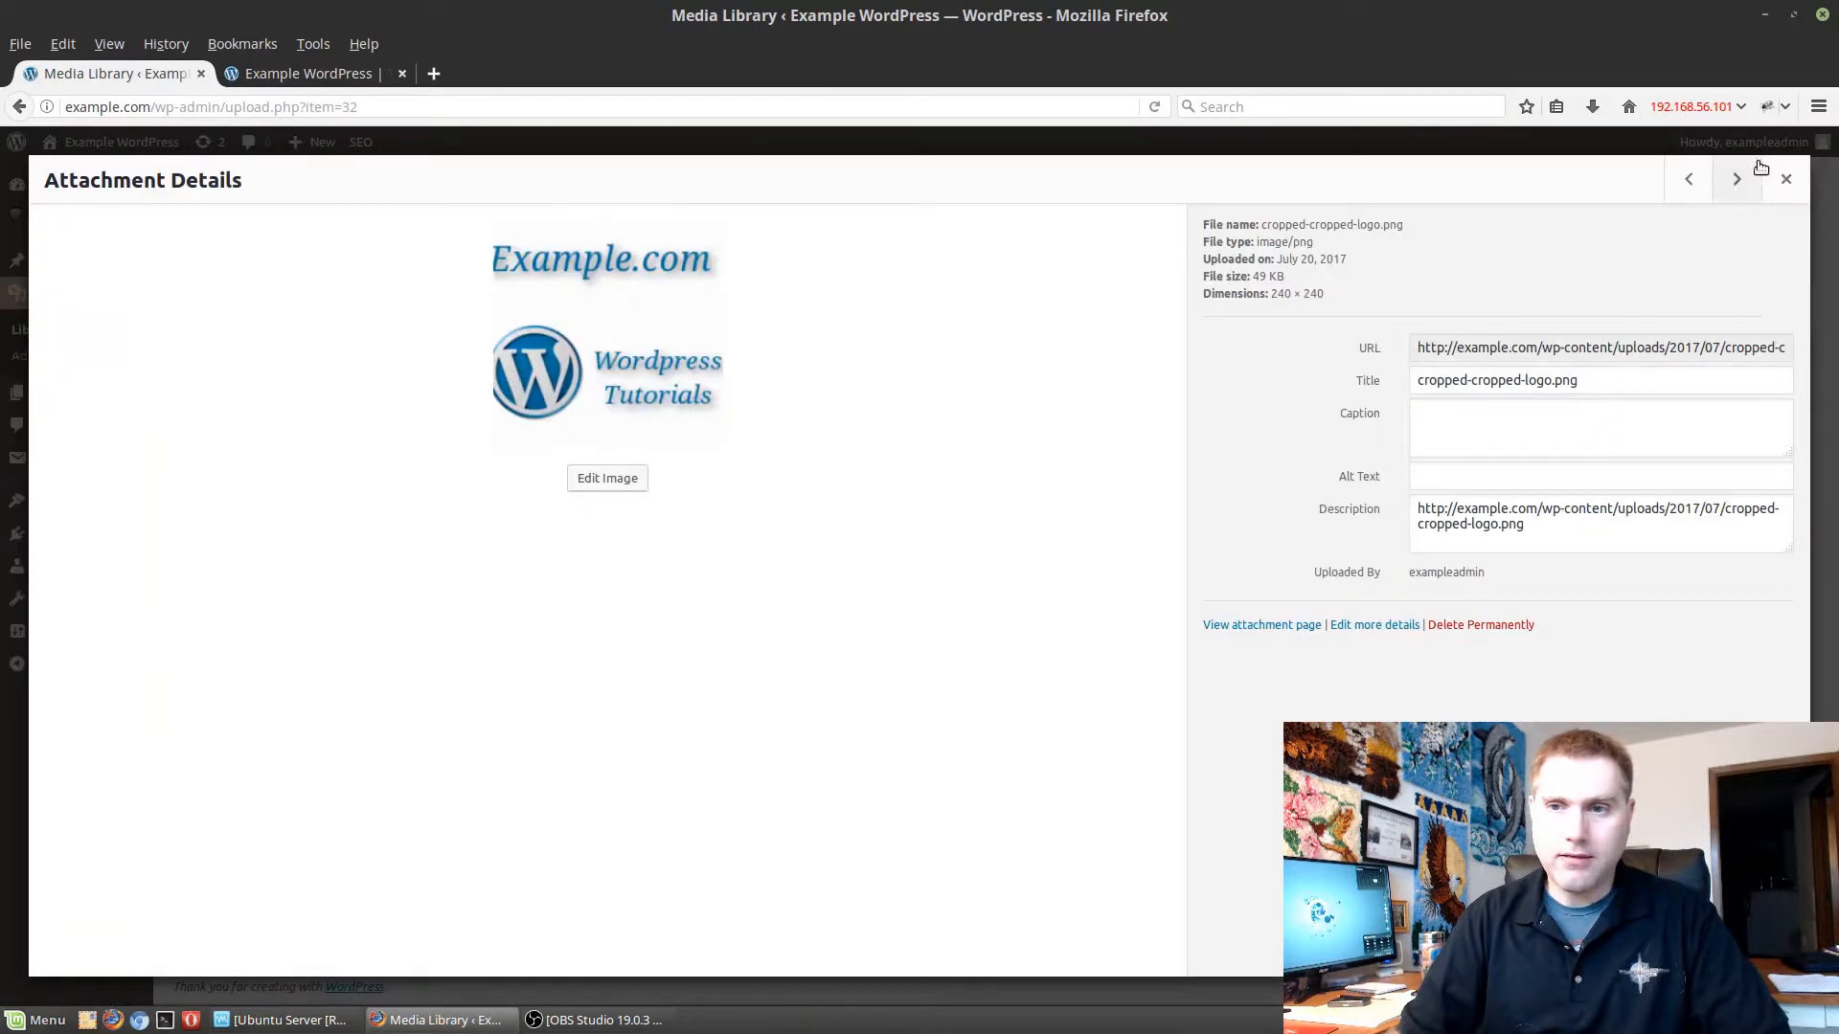
pyautogui.click(1786, 179)
# Permanently delete the original logo.png from the media library.
pyautogui.click(1508, 449)
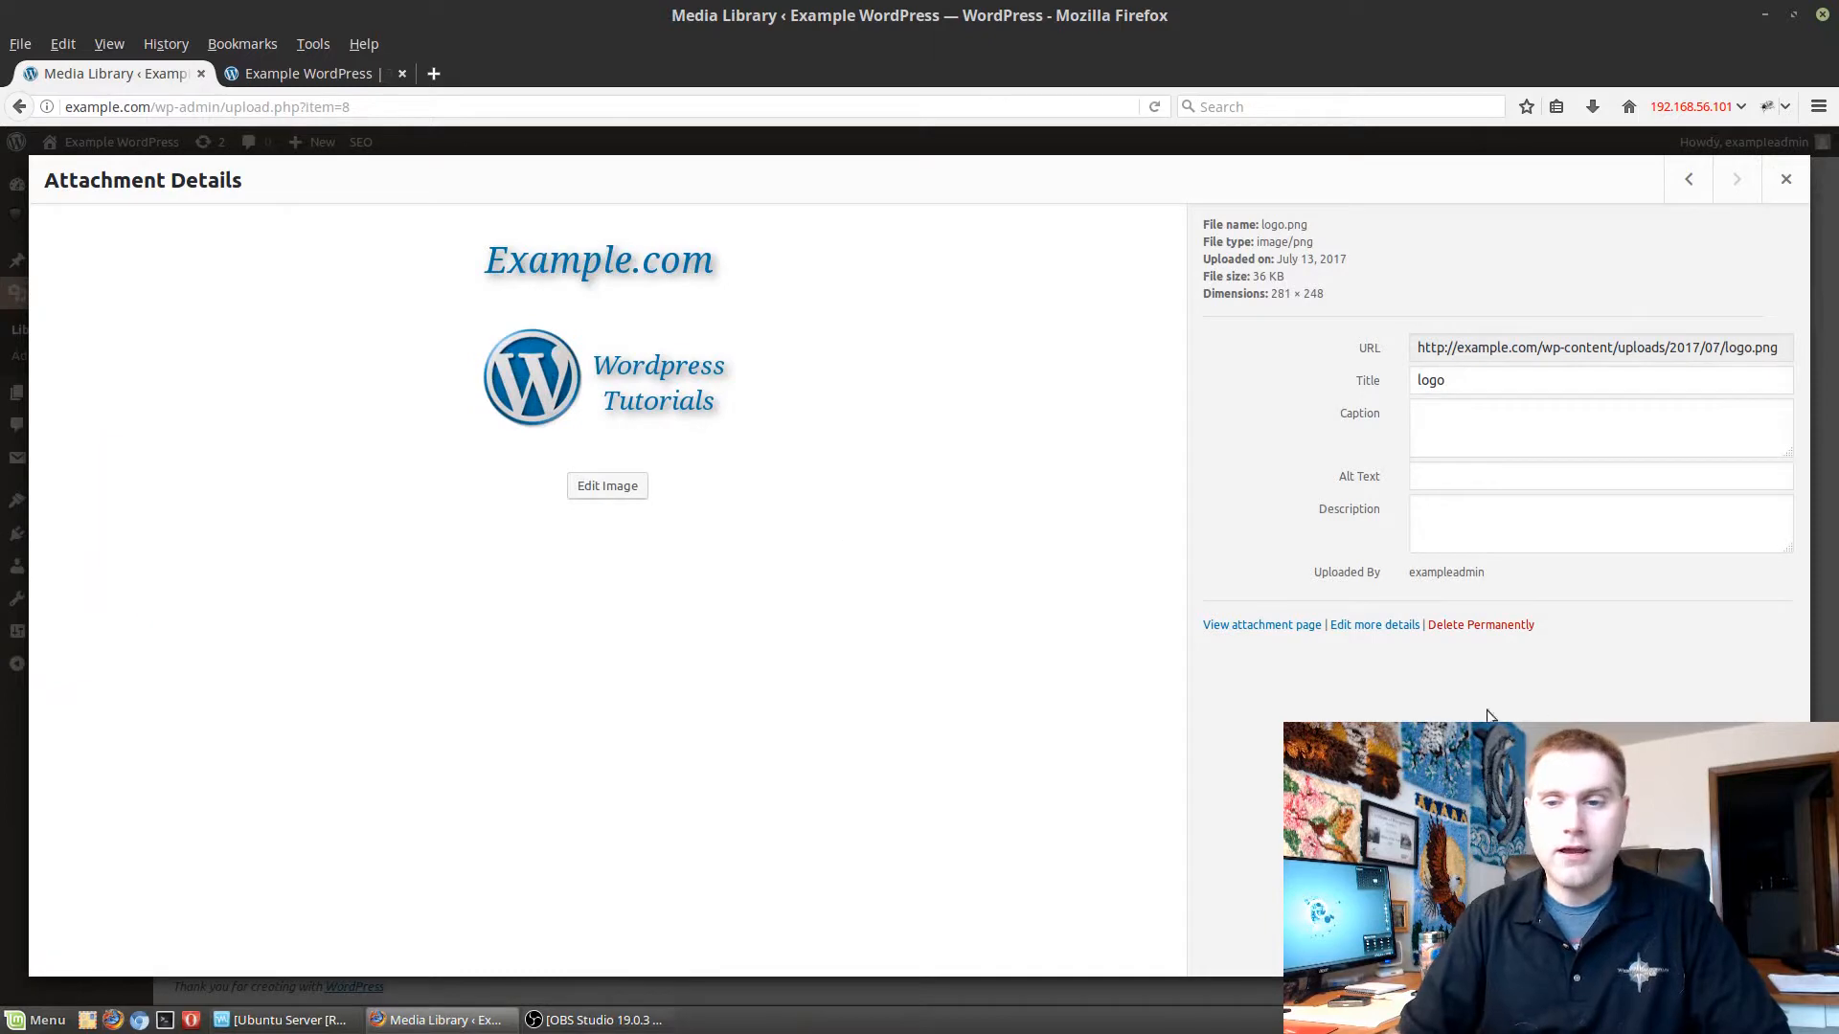
pyautogui.click(1508, 634)
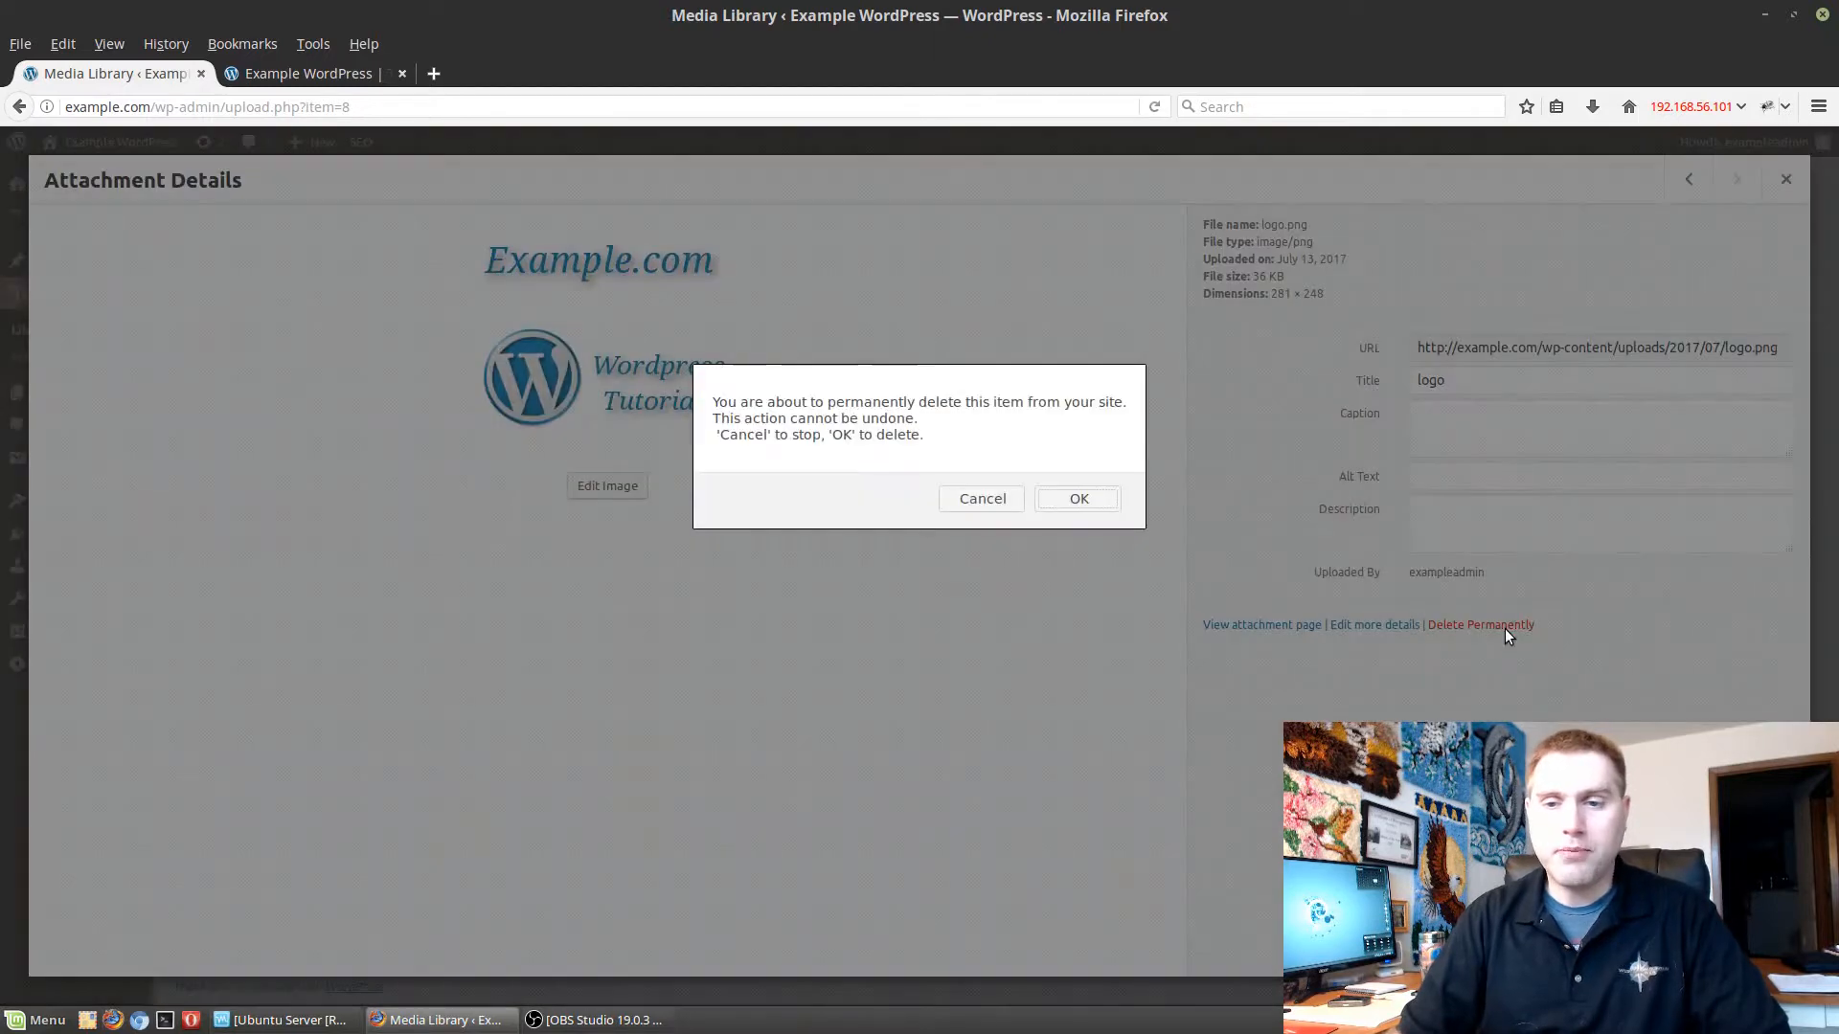
pyautogui.click(1079, 501)
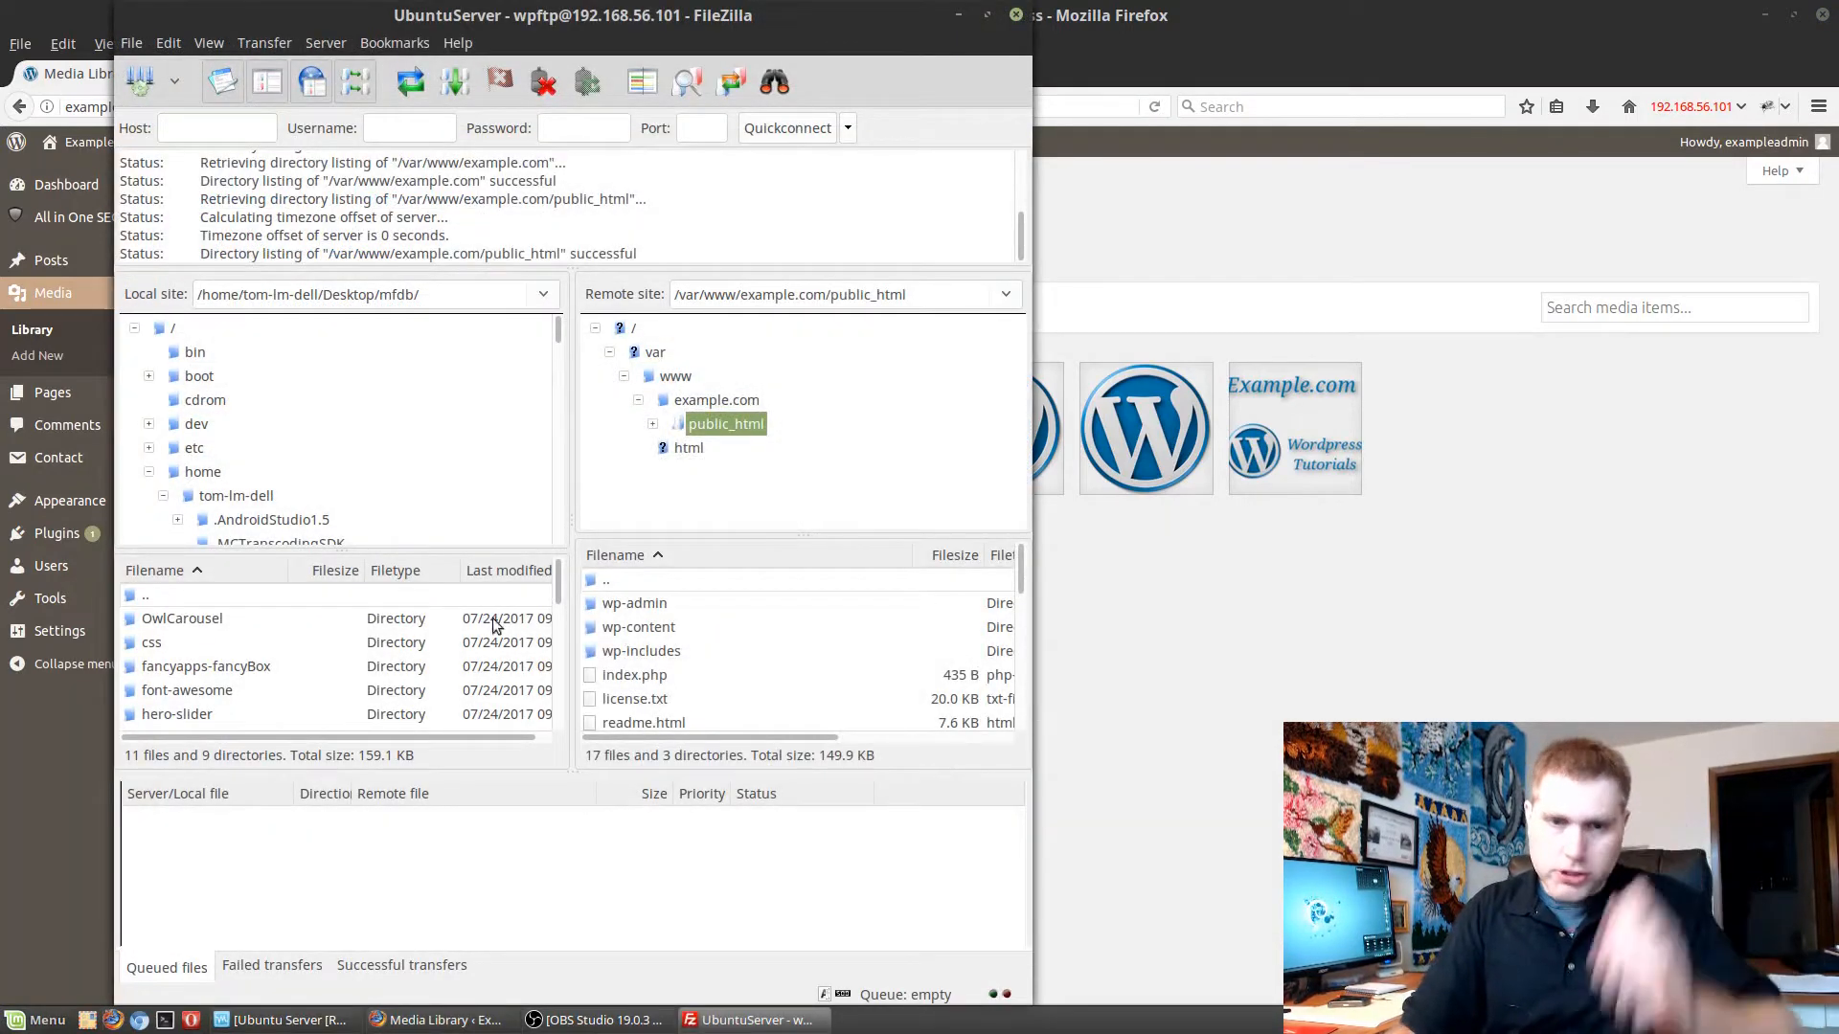
# Switch to FileZilla and browse the remote site to the wp-content/uploads/2017/08 folder to examine its files.
pyautogui.doubleClick(640, 628)
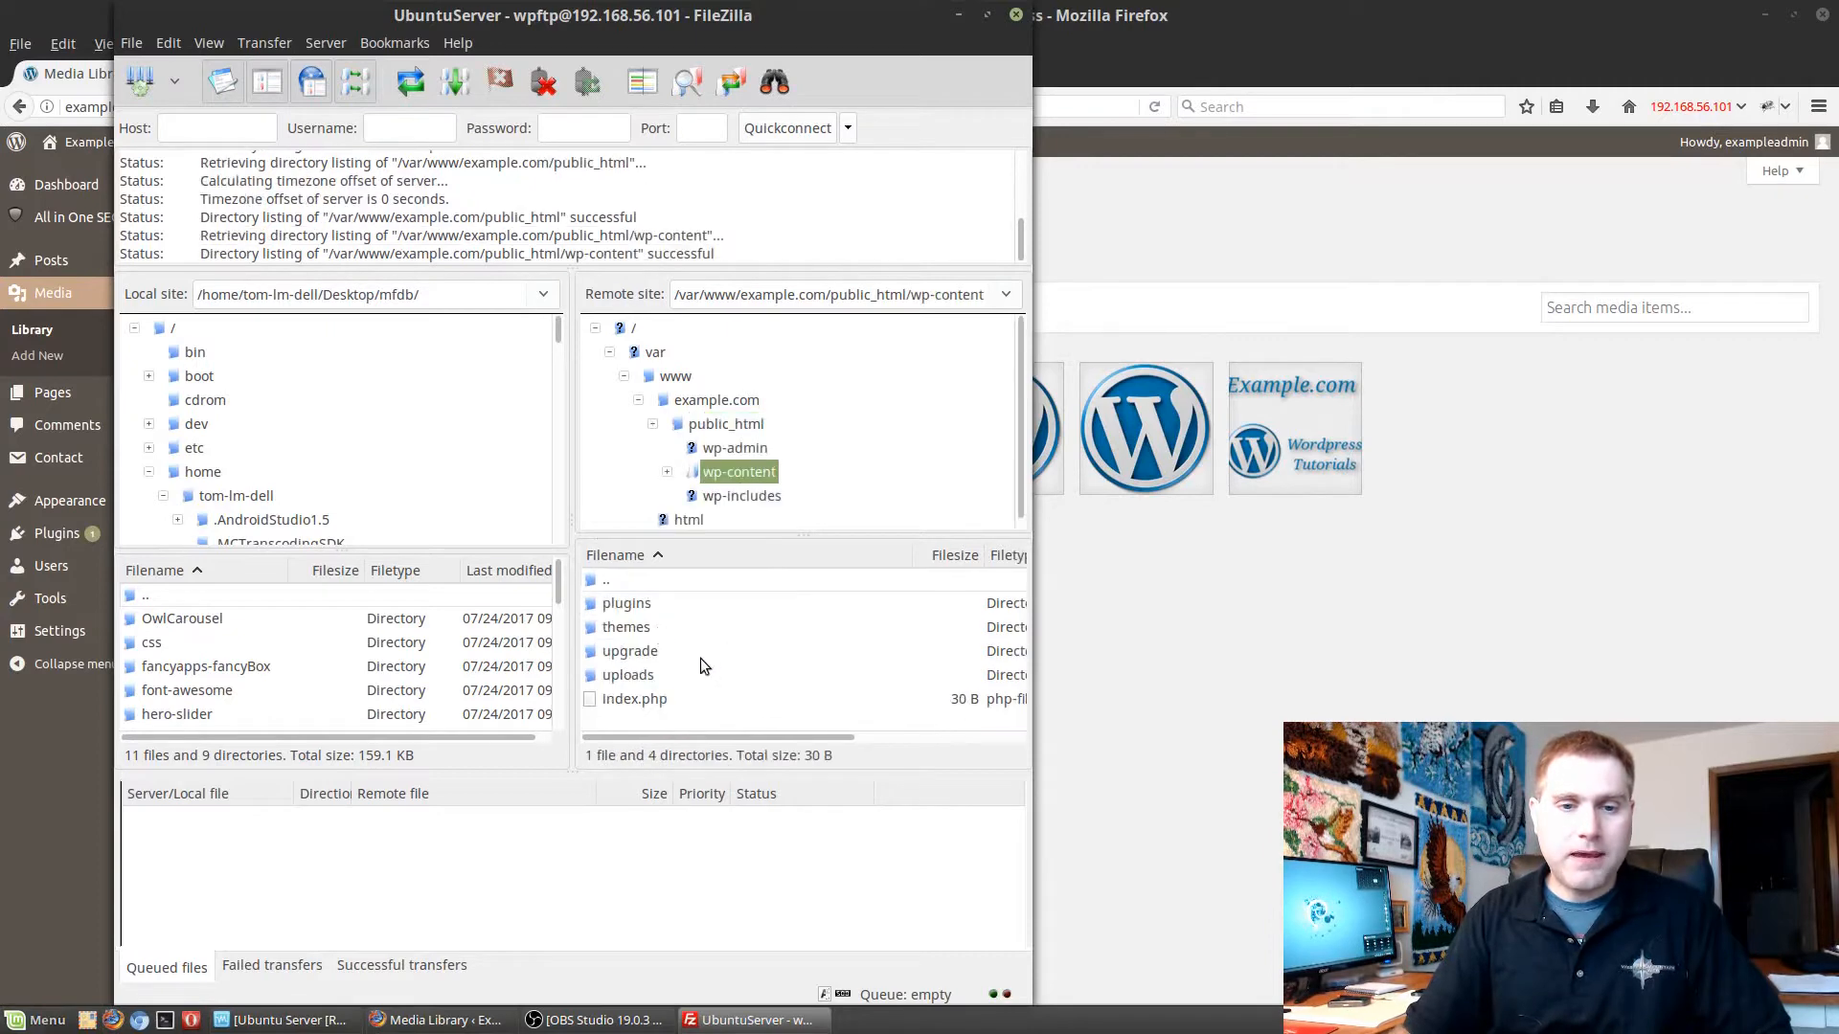
pyautogui.doubleClick(647, 675)
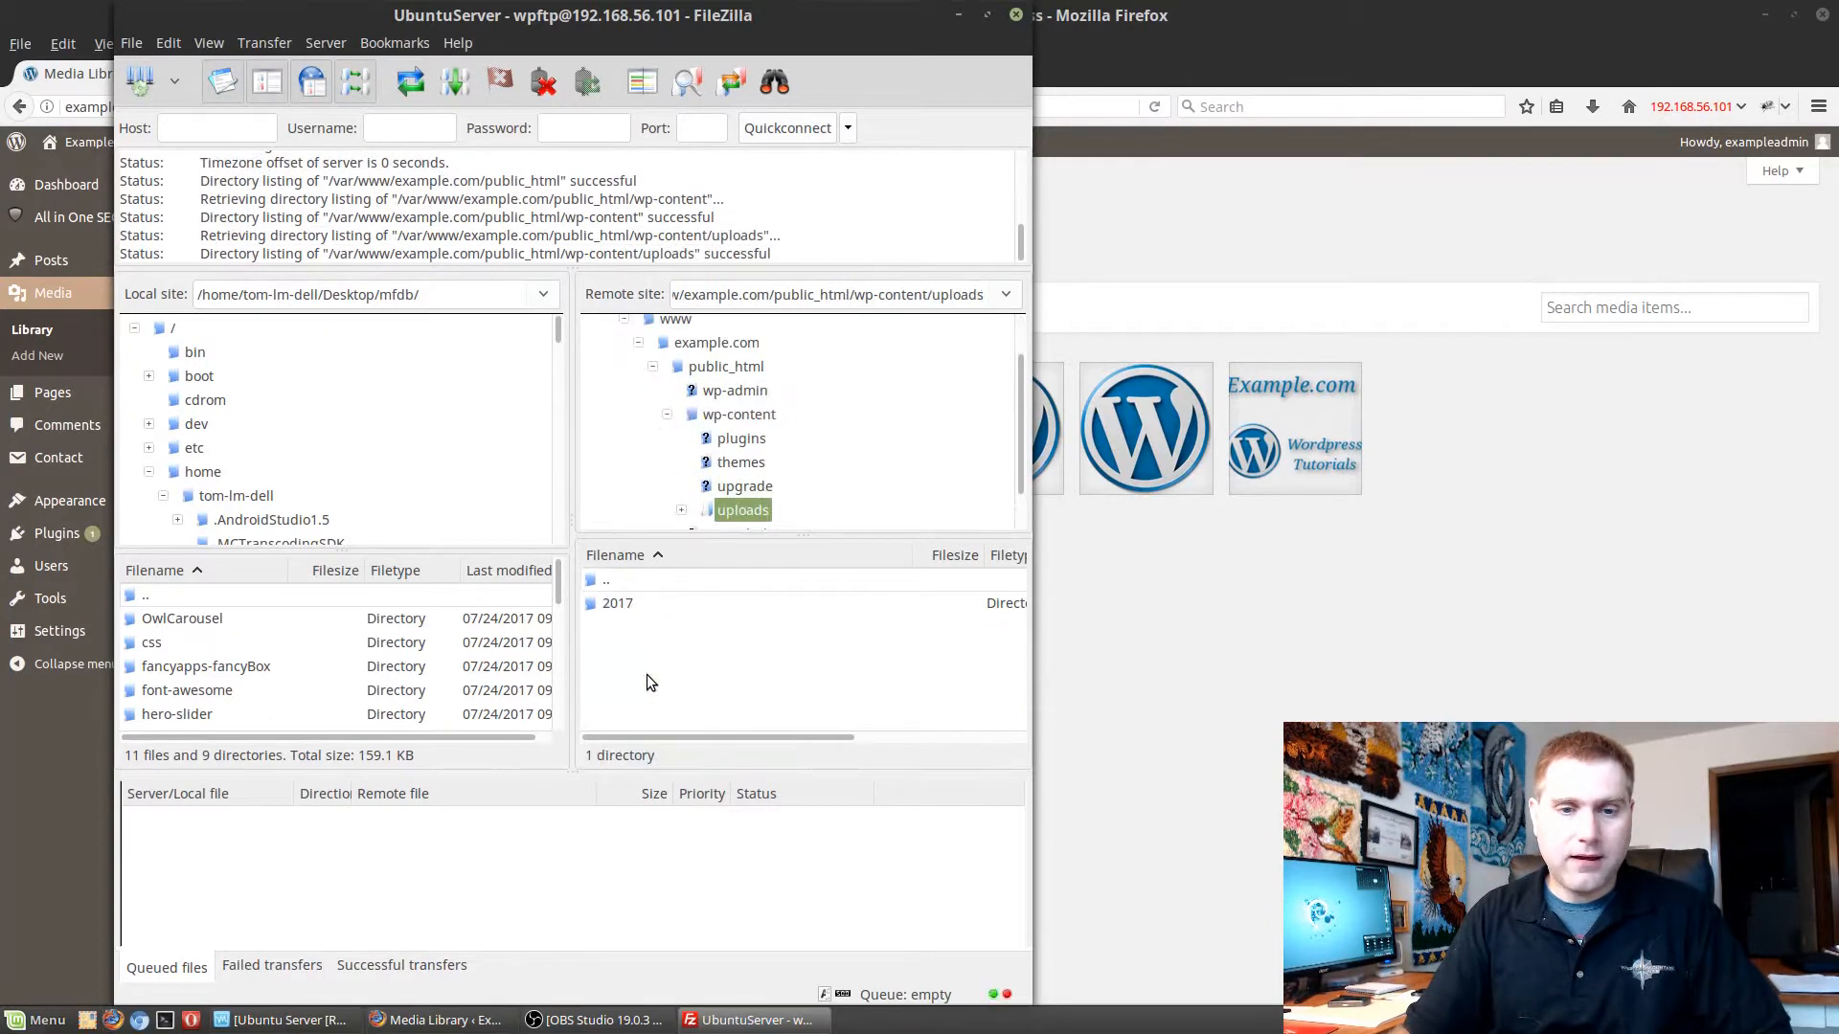
pyautogui.doubleClick(618, 604)
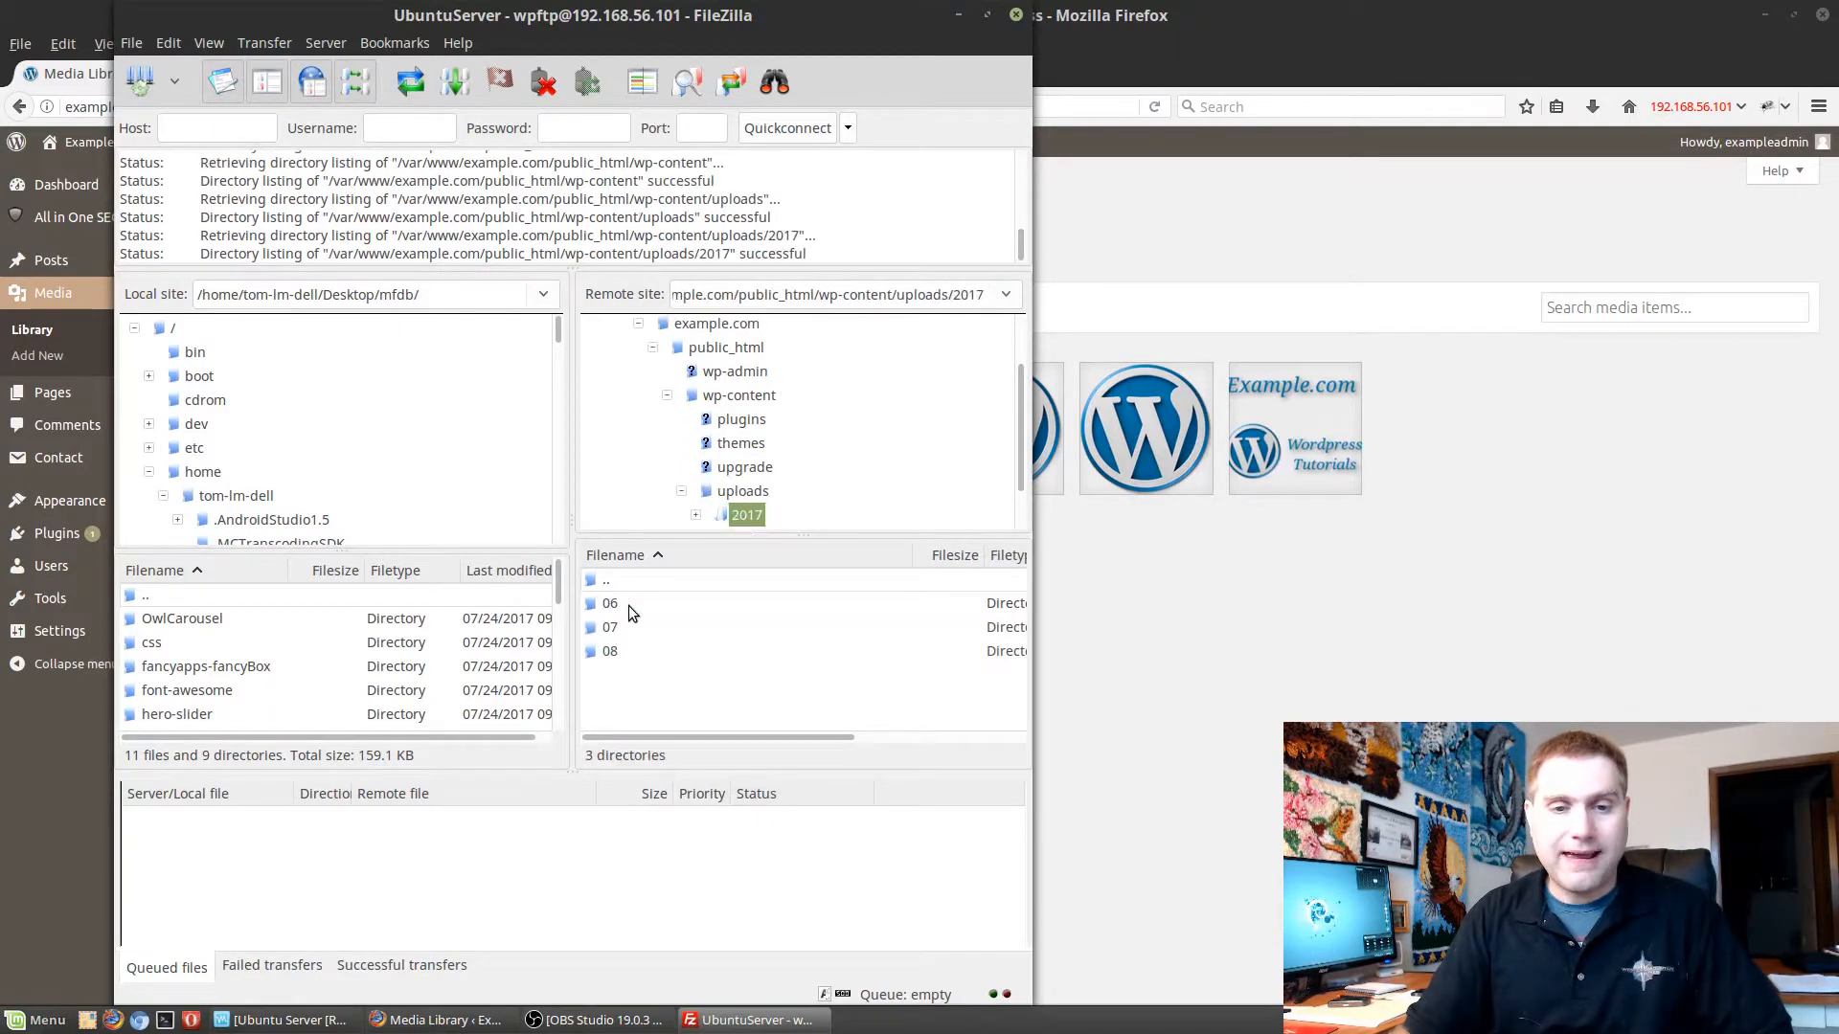
pyautogui.doubleClick(612, 652)
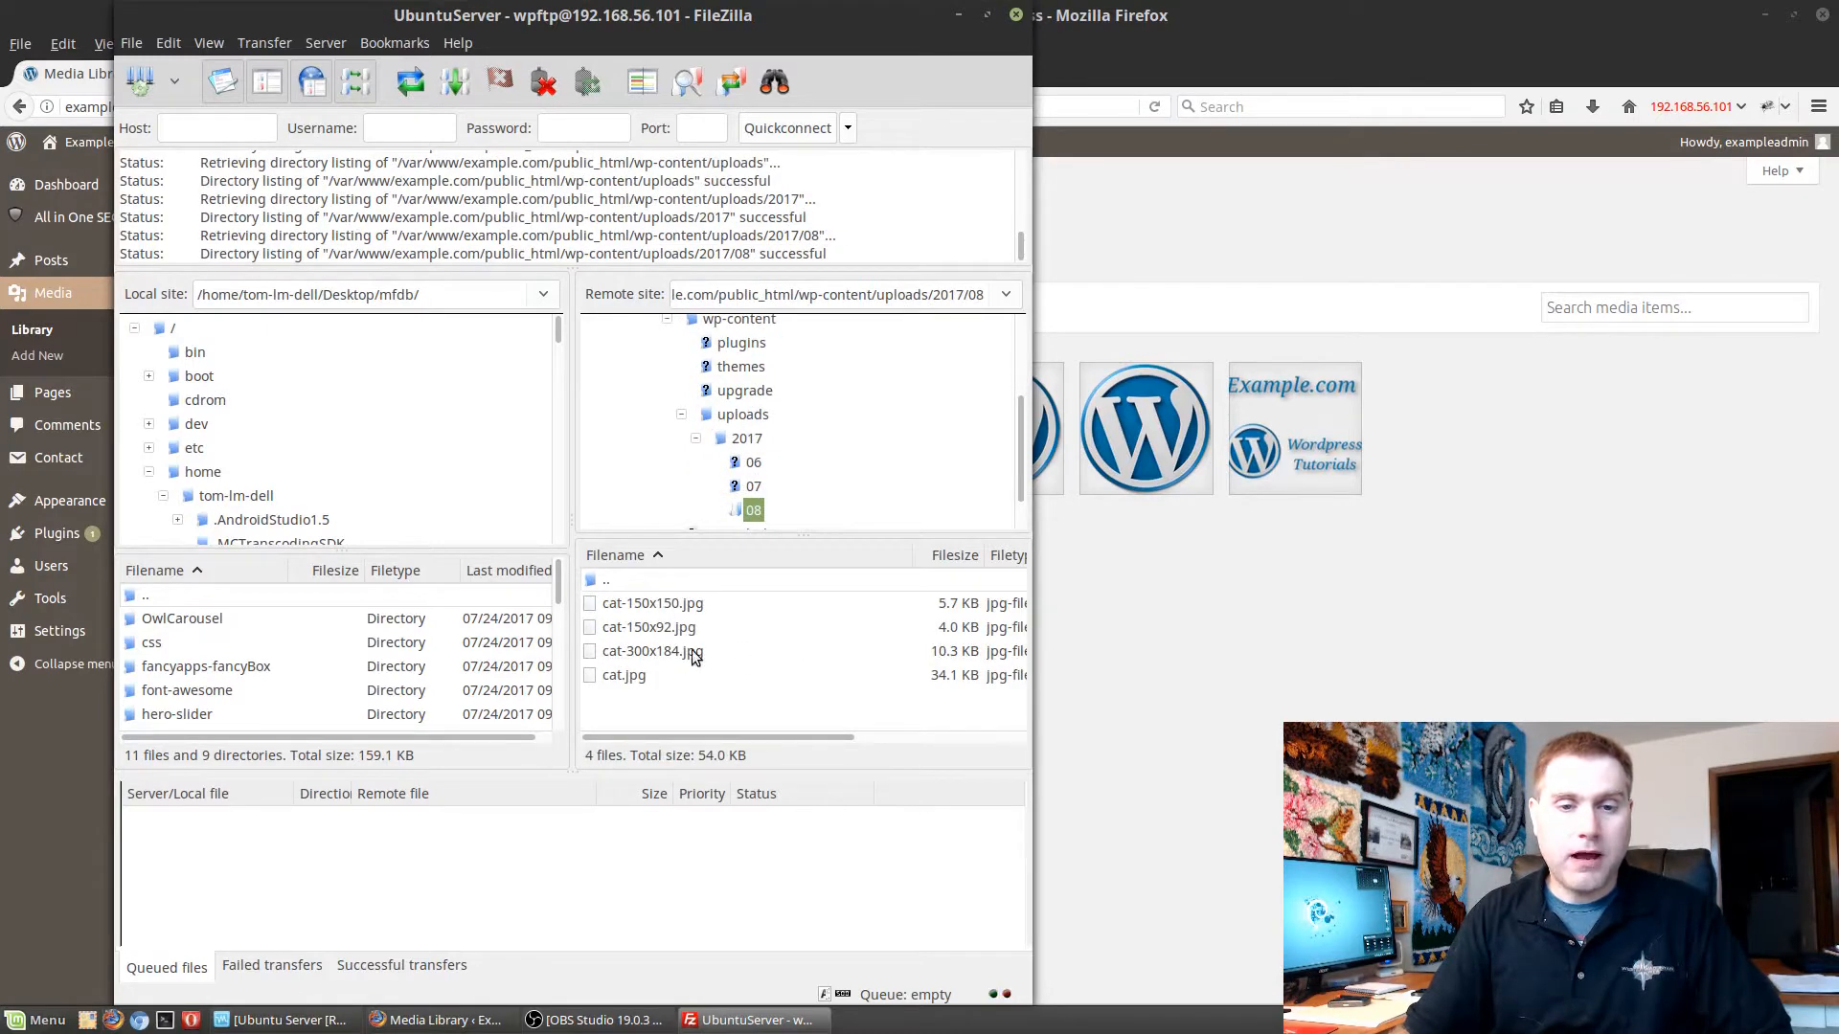
# Examine the contents of the 06 and 07 folders under uploads/2017 and return to the 2017 folder.
pyautogui.click(608, 578)
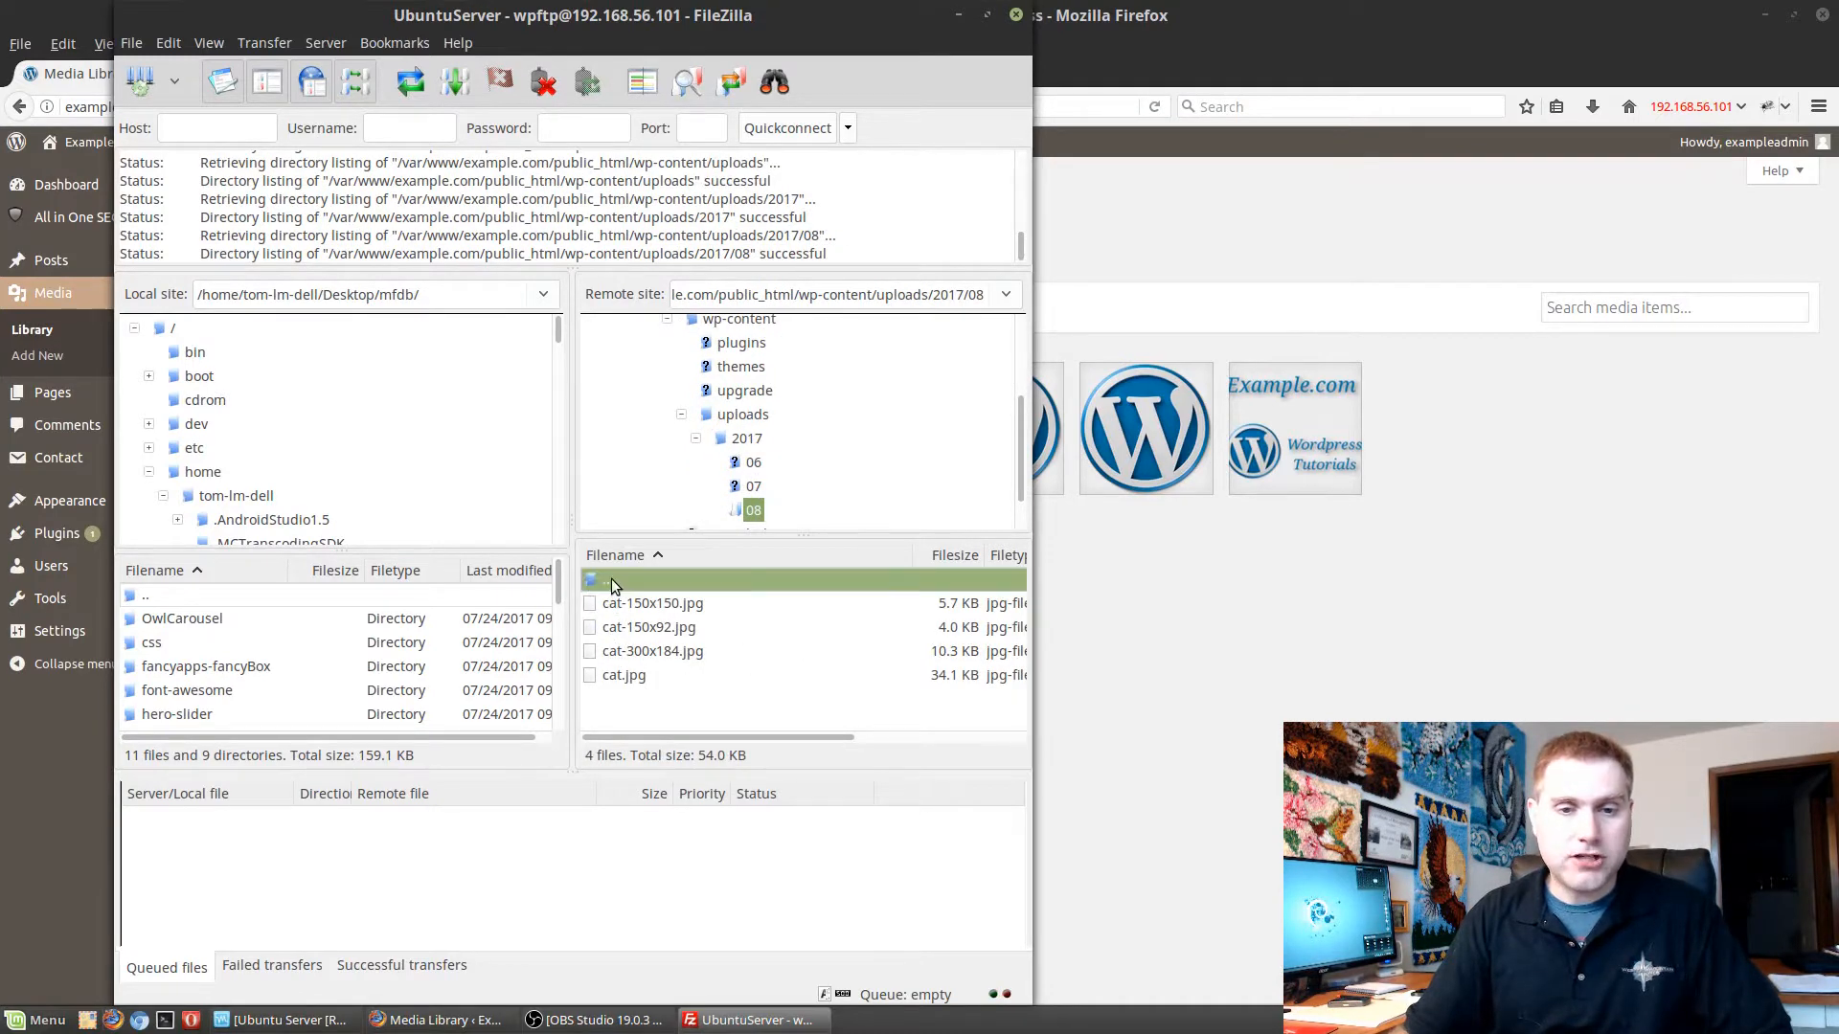
pyautogui.doubleClick(599, 582)
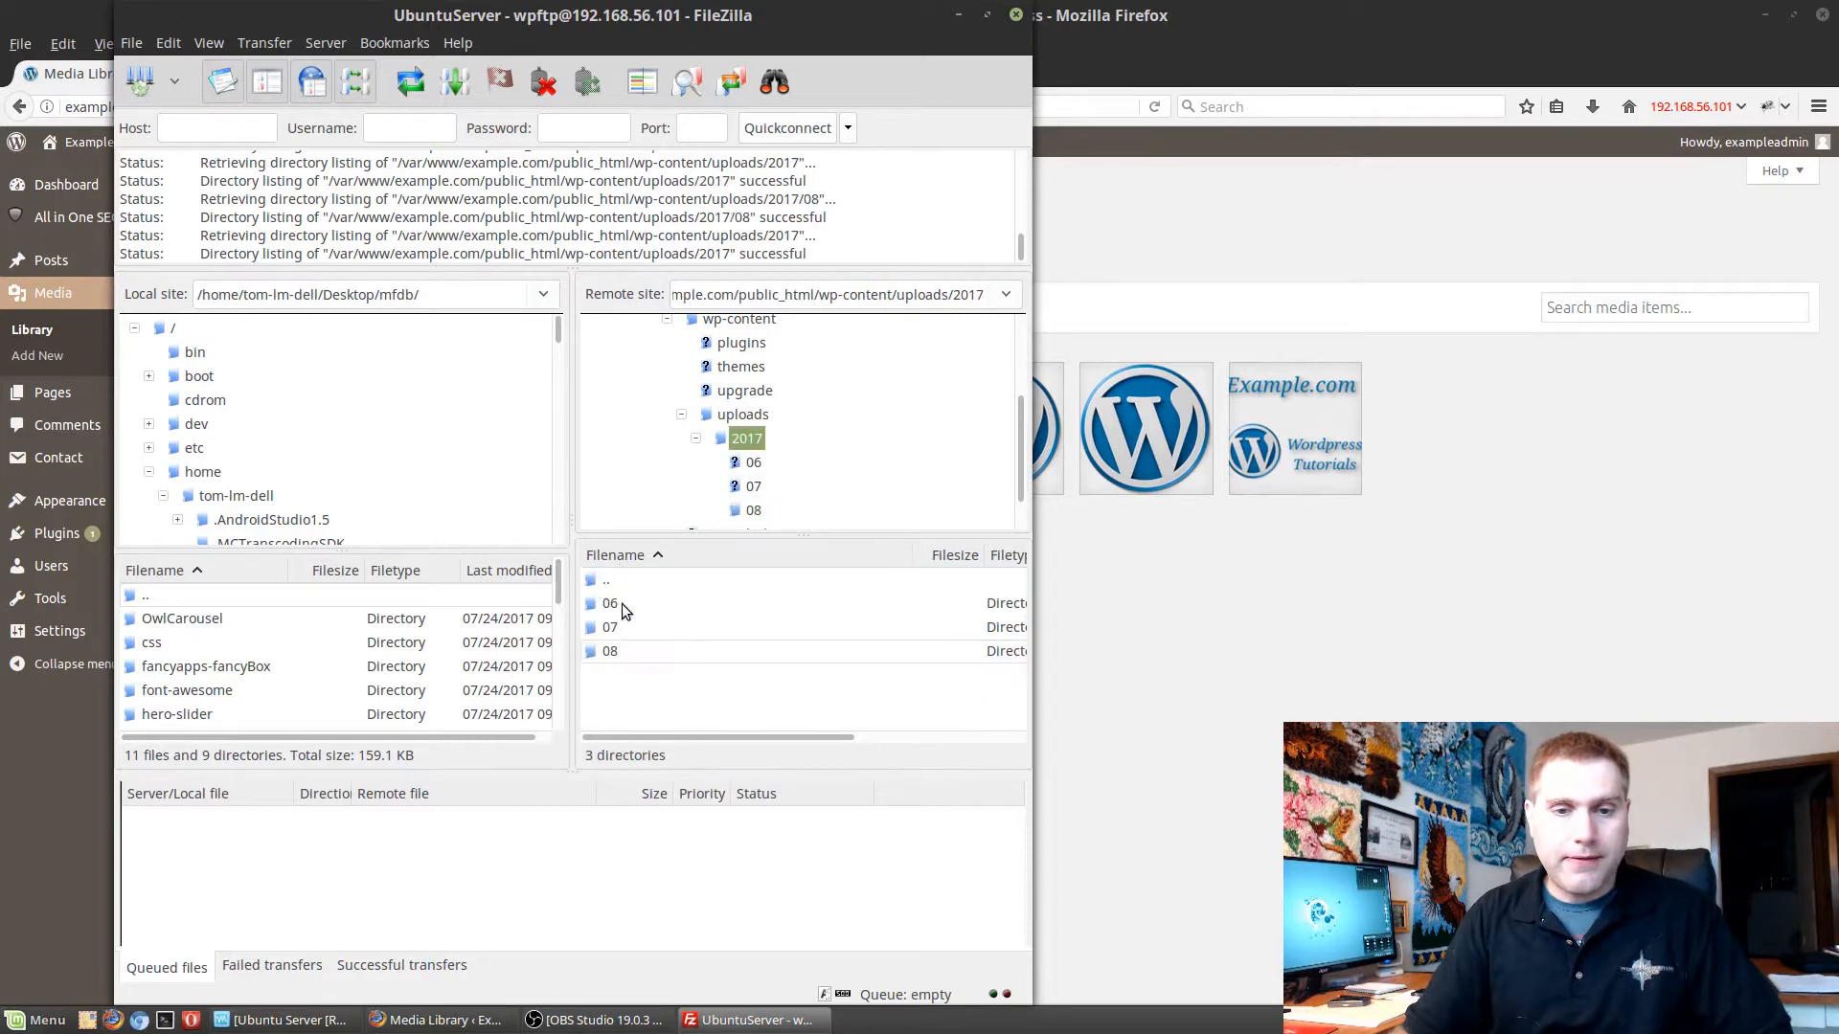
pyautogui.doubleClick(622, 604)
pyautogui.doubleClick(624, 583)
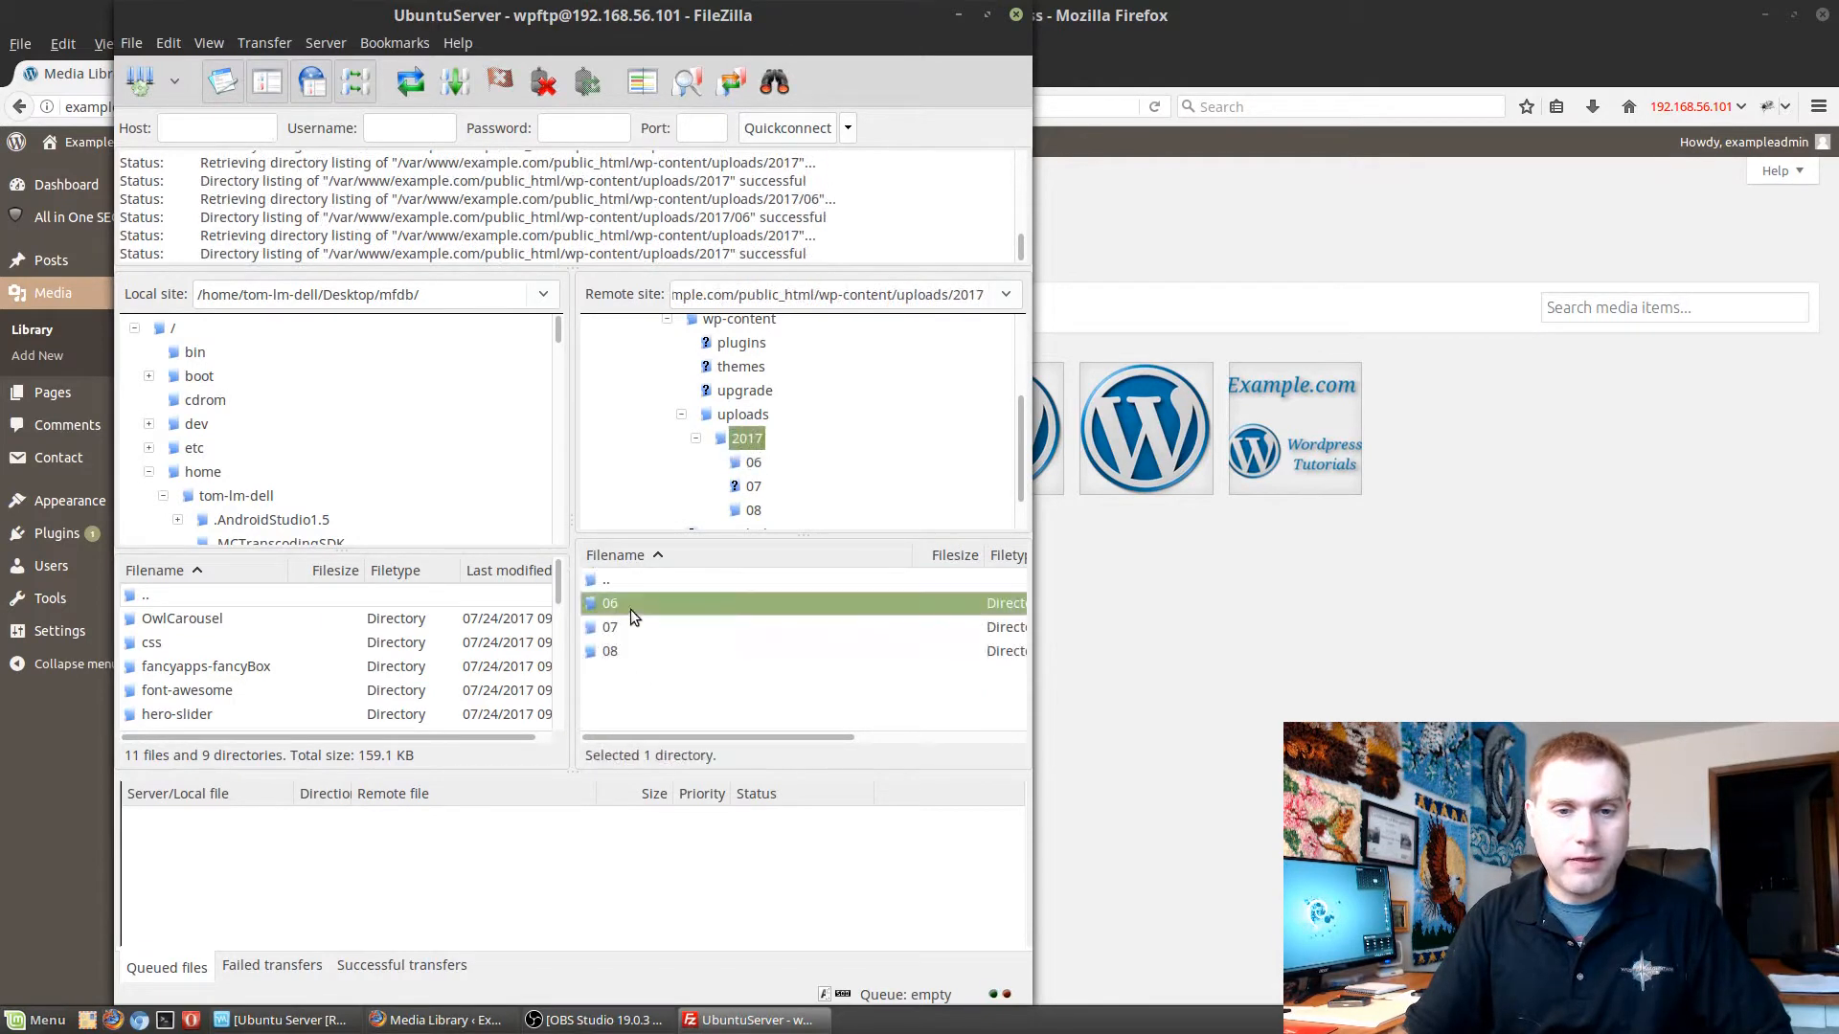
pyautogui.doubleClick(628, 623)
pyautogui.scroll(-8, 689, 633)
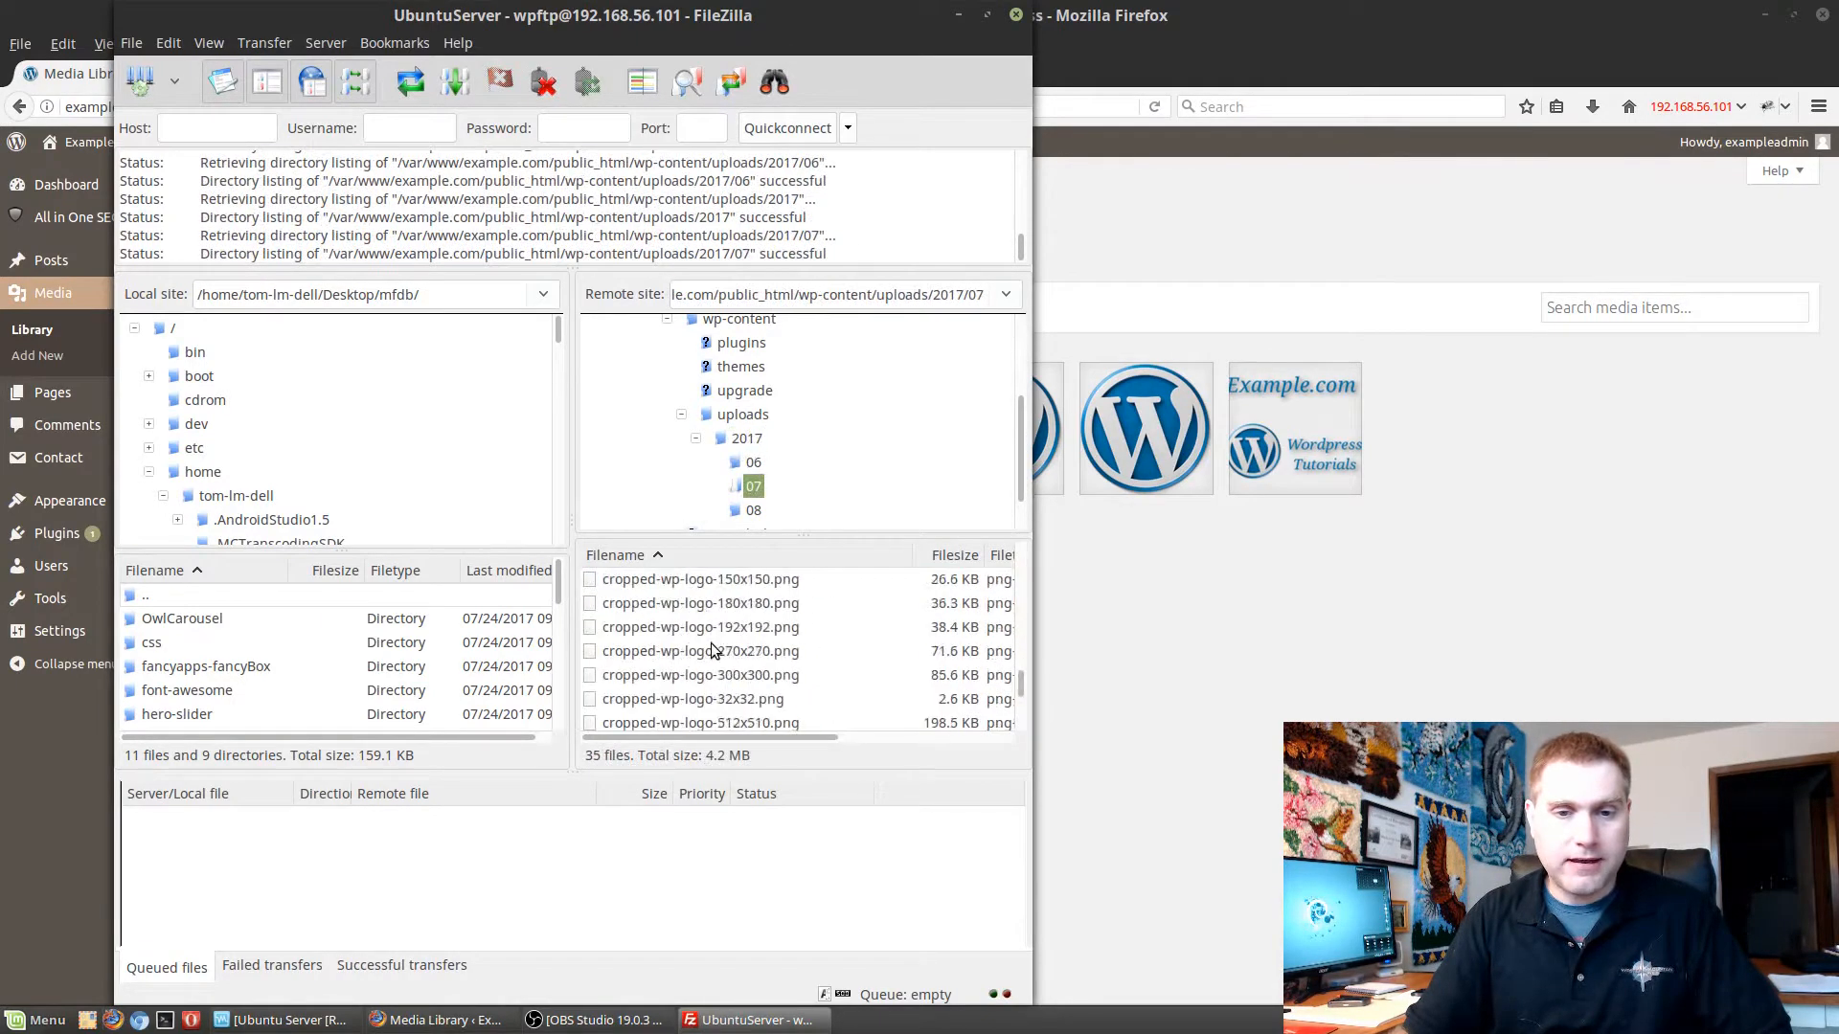
pyautogui.scroll(8, 709, 640)
pyautogui.scroll(1, 670, 613)
pyautogui.doubleClick(625, 585)
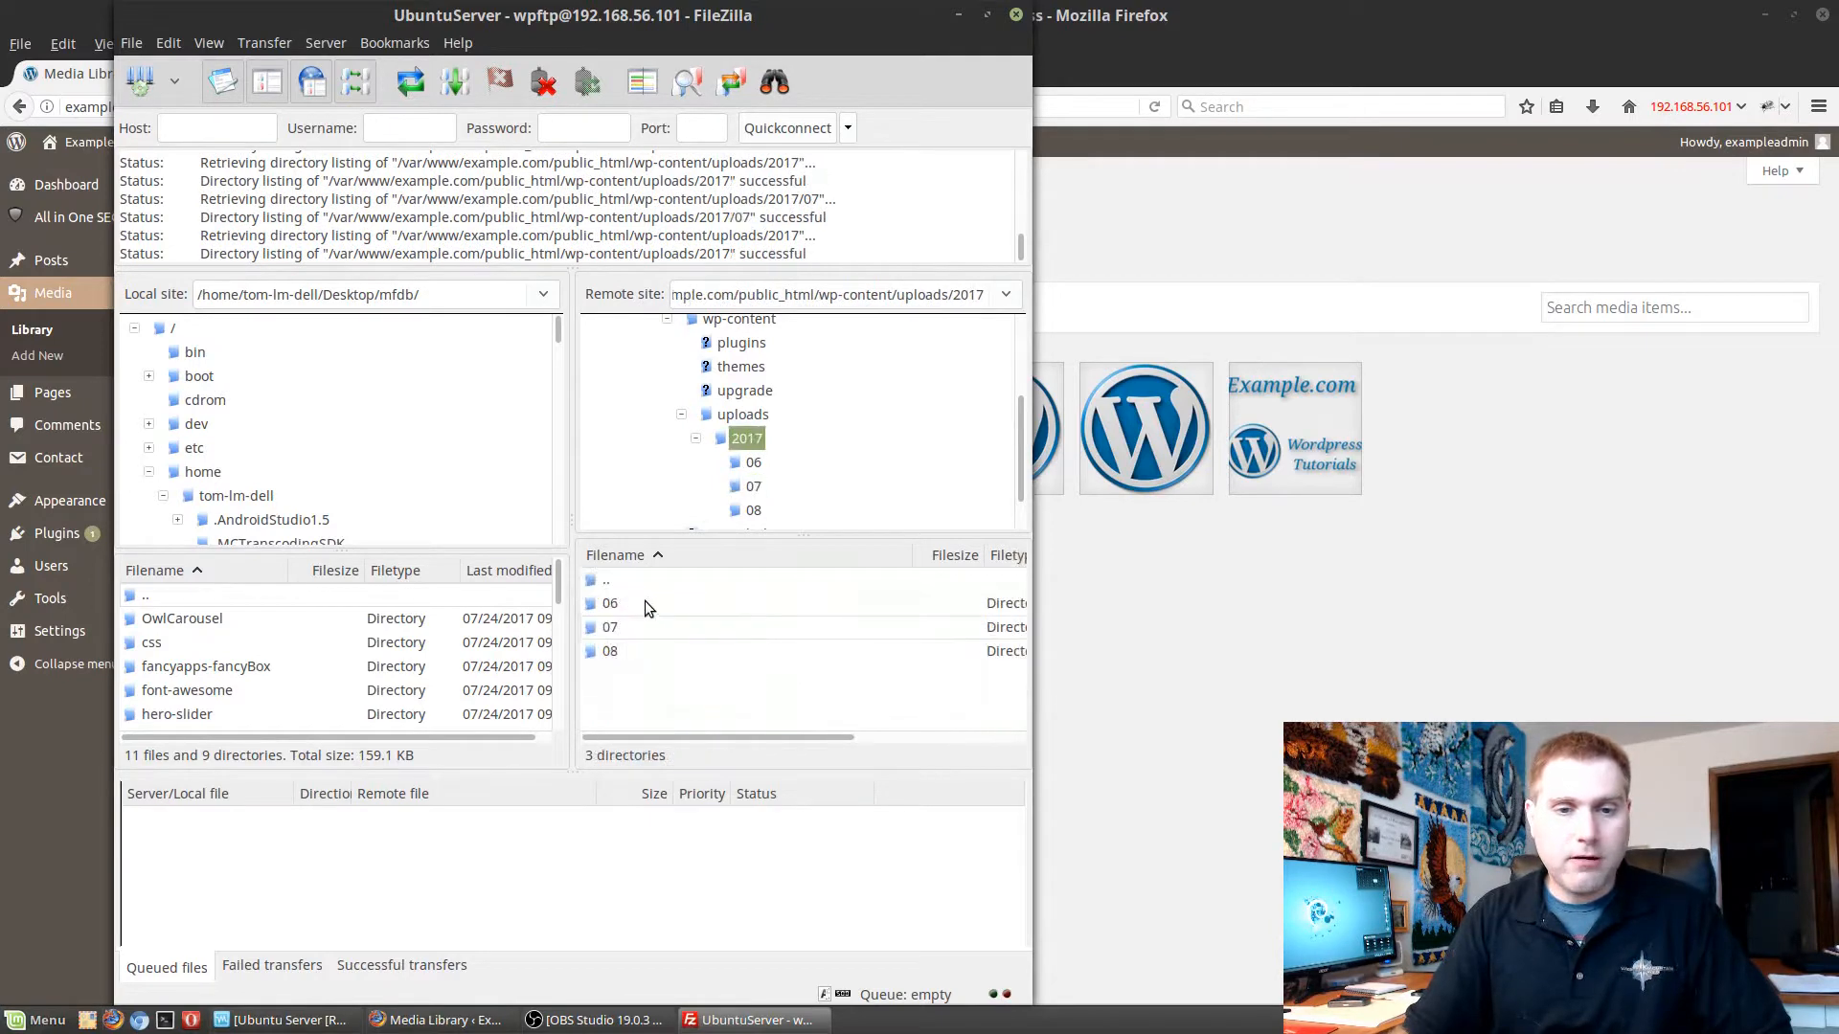
# Reopen the remote 08 folder, examine the resized copies of the cat image, and go back to the WordPress media library in Firefox.
pyautogui.click(613, 651)
pyautogui.doubleClick(613, 652)
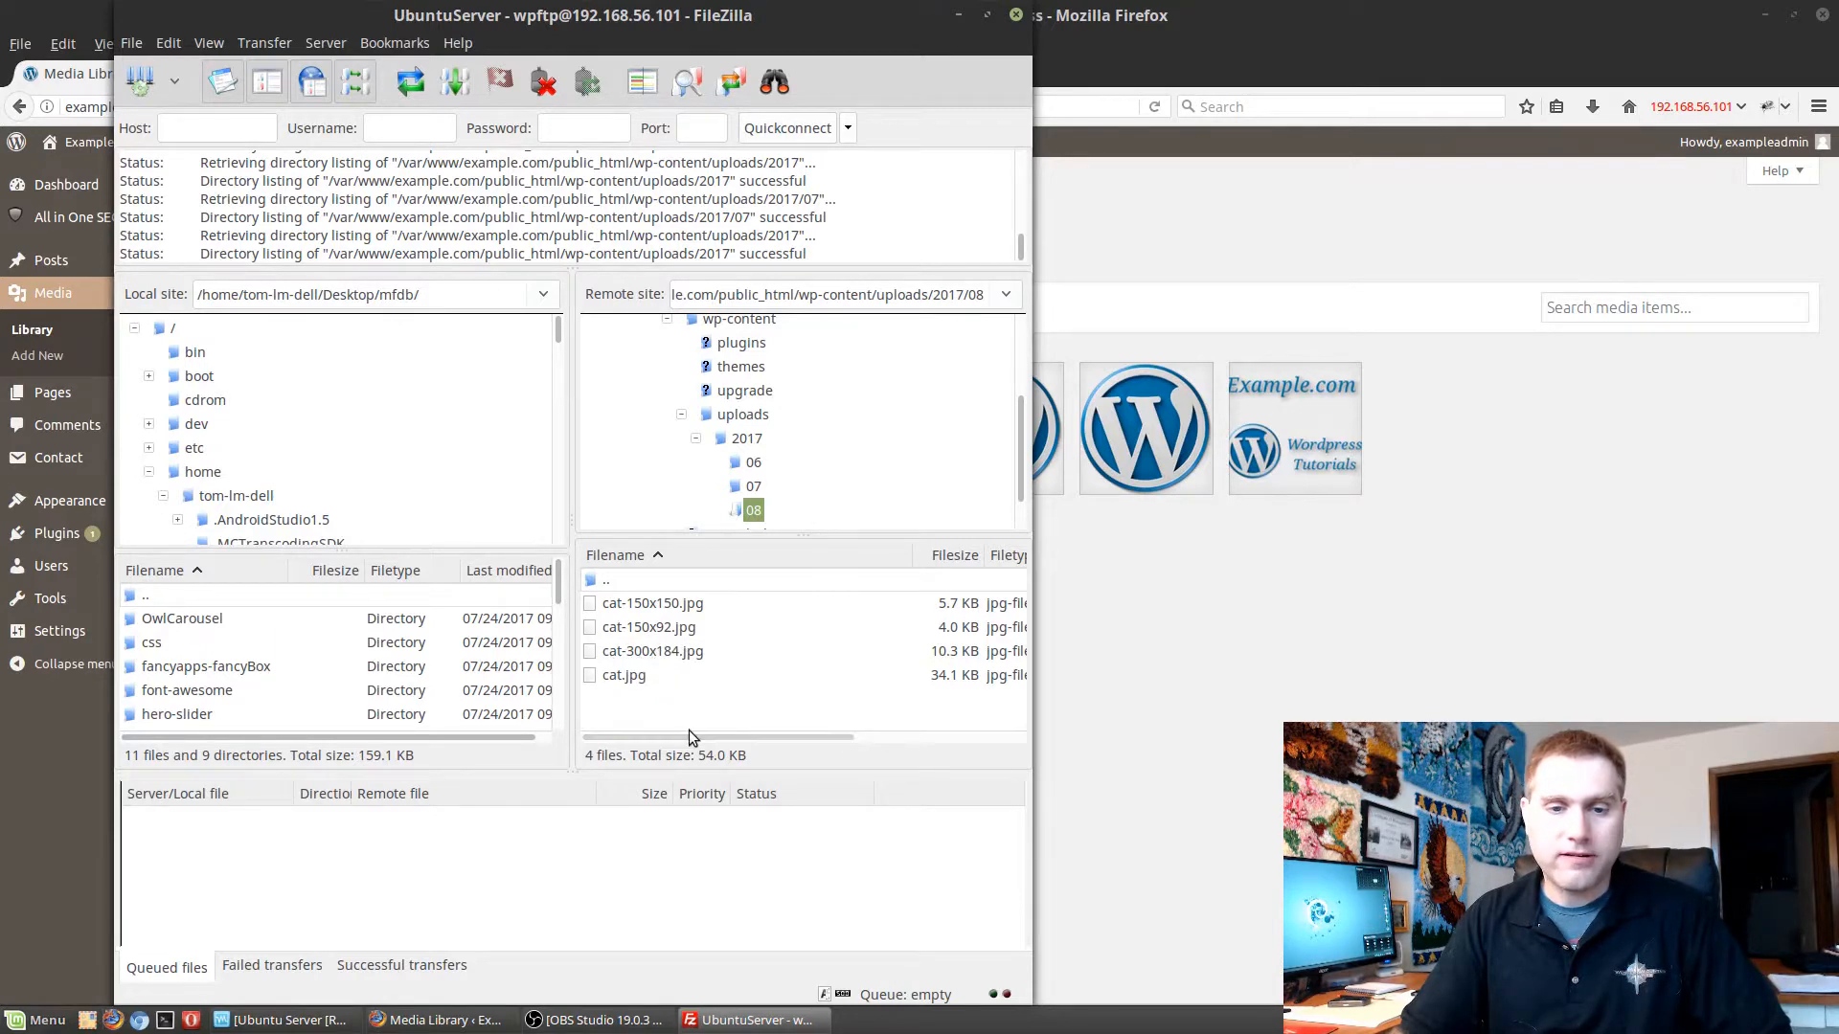
pyautogui.moveTo(694, 738); pyautogui.dragTo(479, 745)
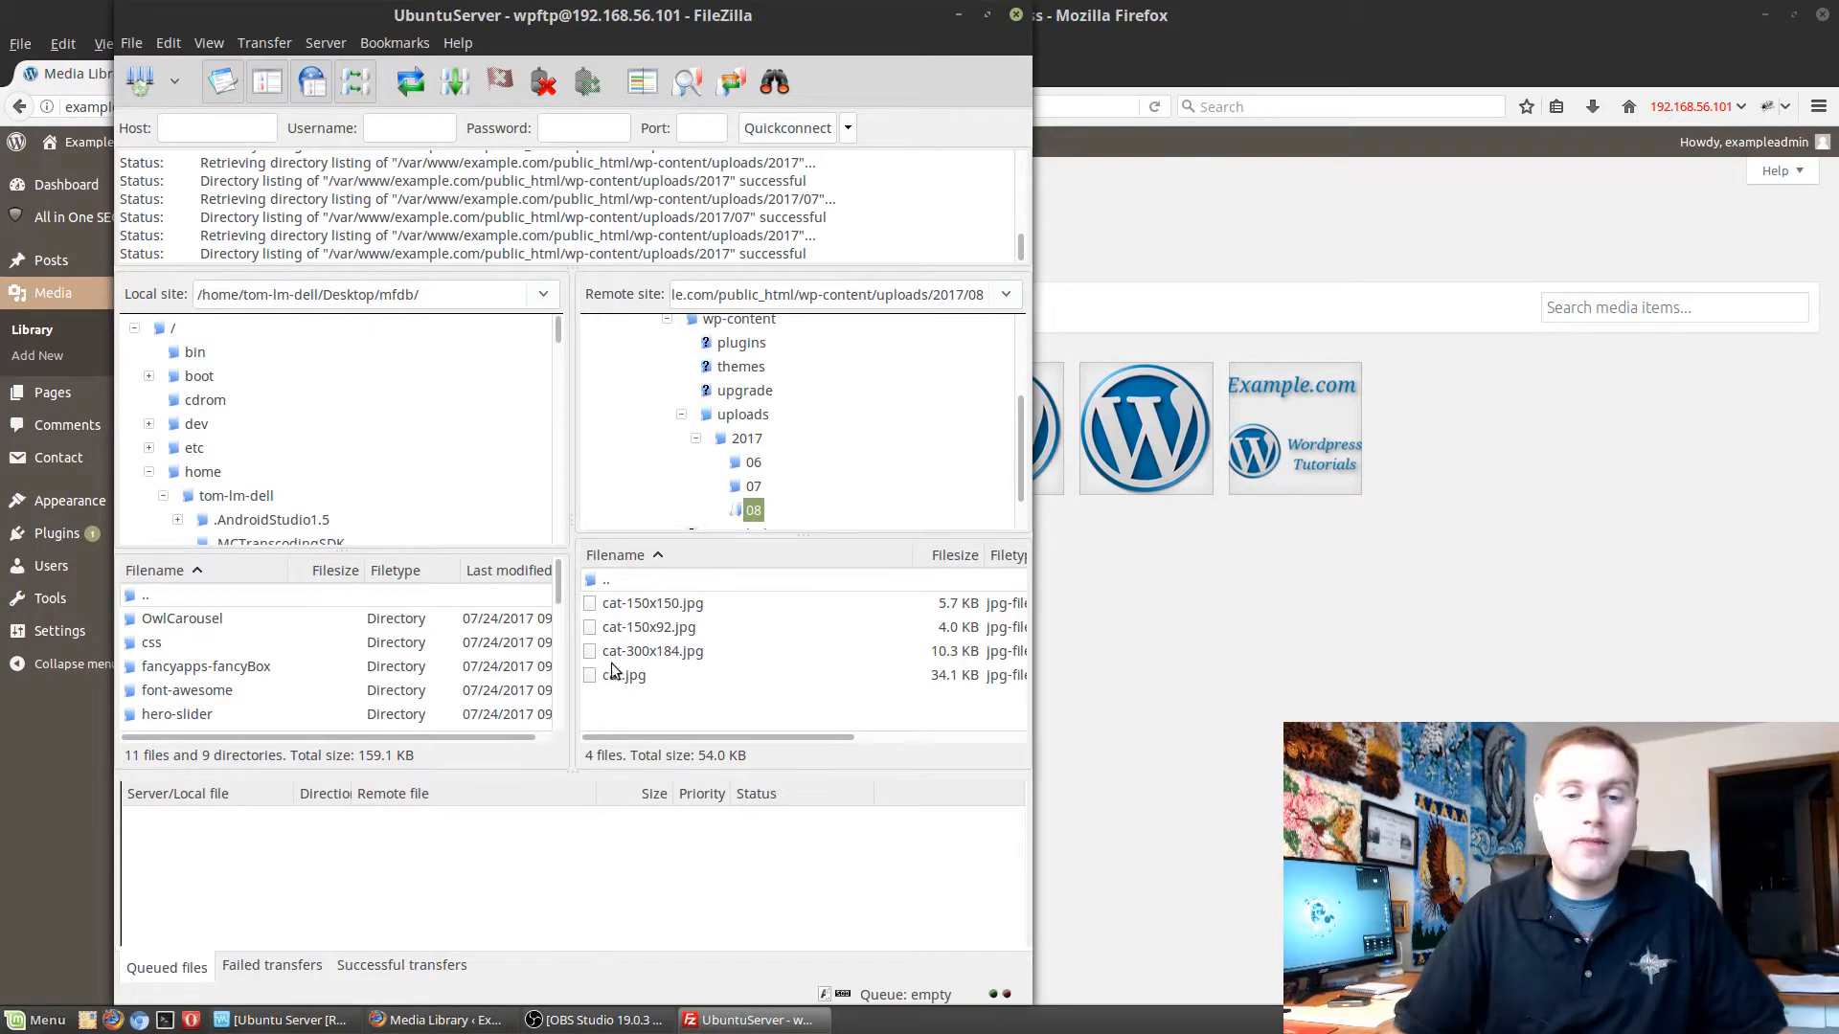
pyautogui.moveTo(675, 735)
pyautogui.mouseDown()
pyautogui.moveTo(872, 770)
pyautogui.moveTo(813, 774)
pyautogui.moveTo(657, 727)
pyautogui.mouseUp()
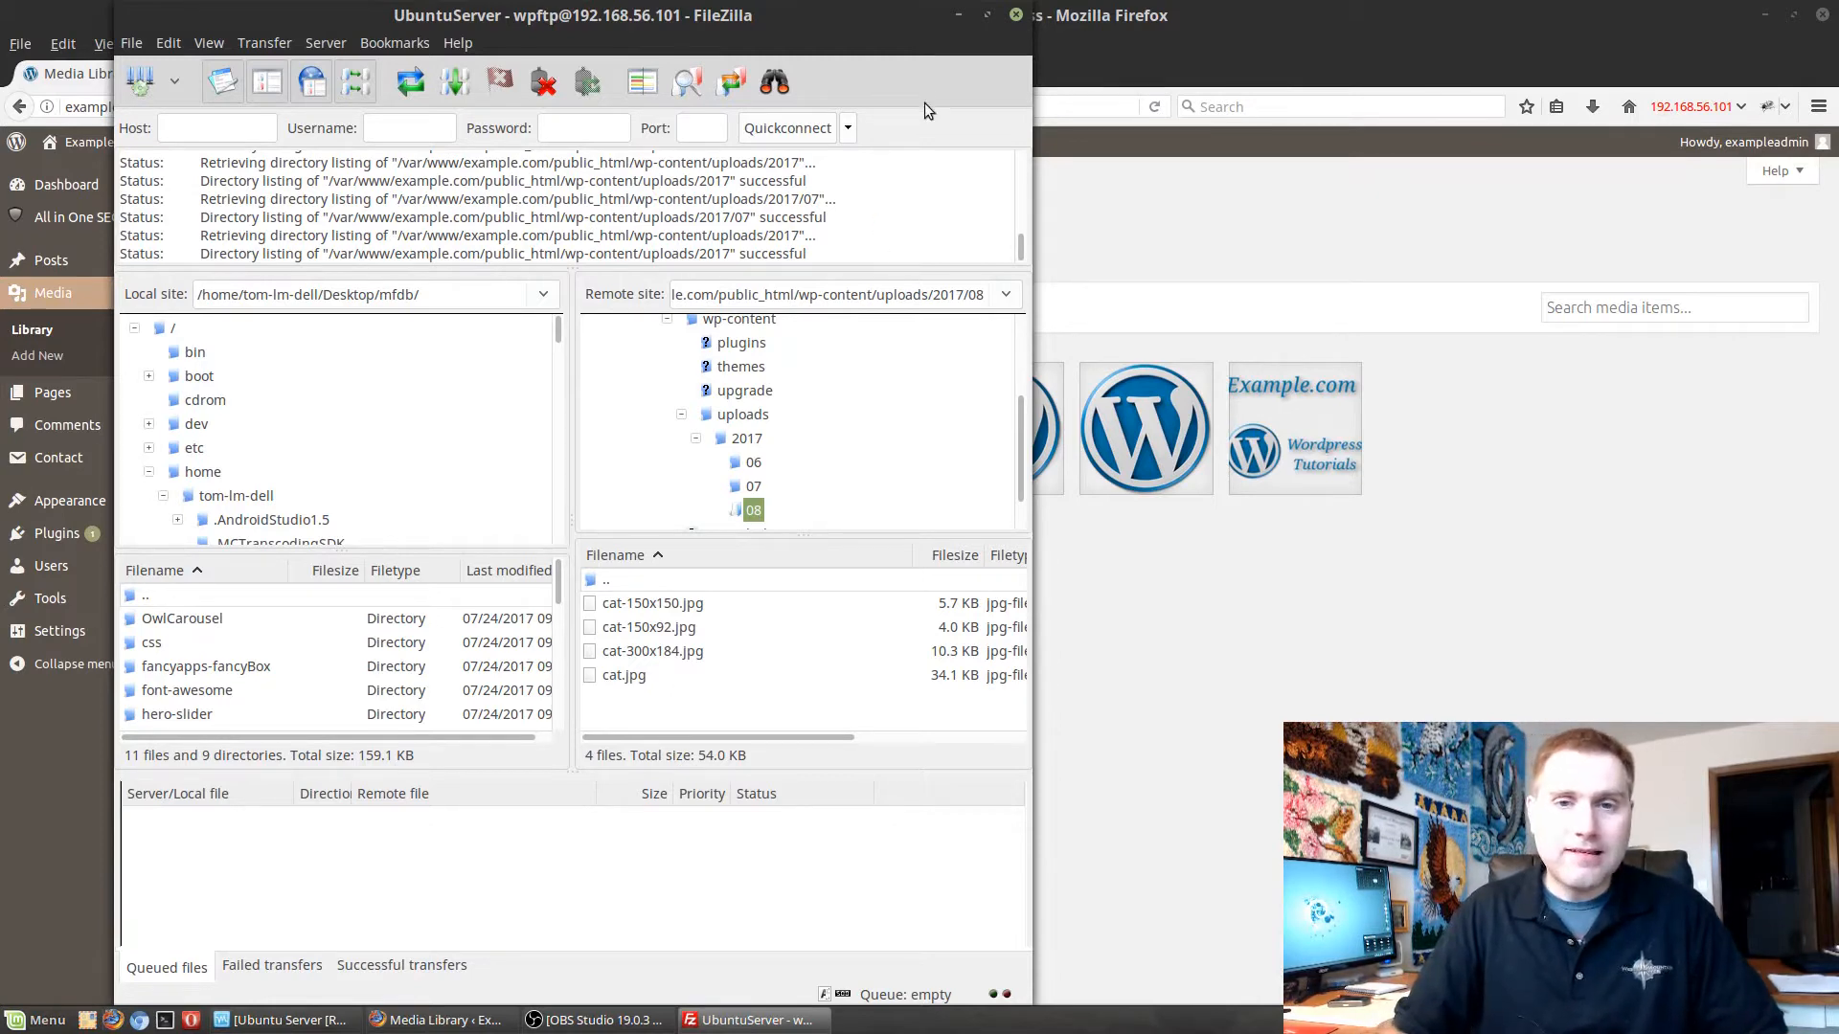
pyautogui.click(958, 15)
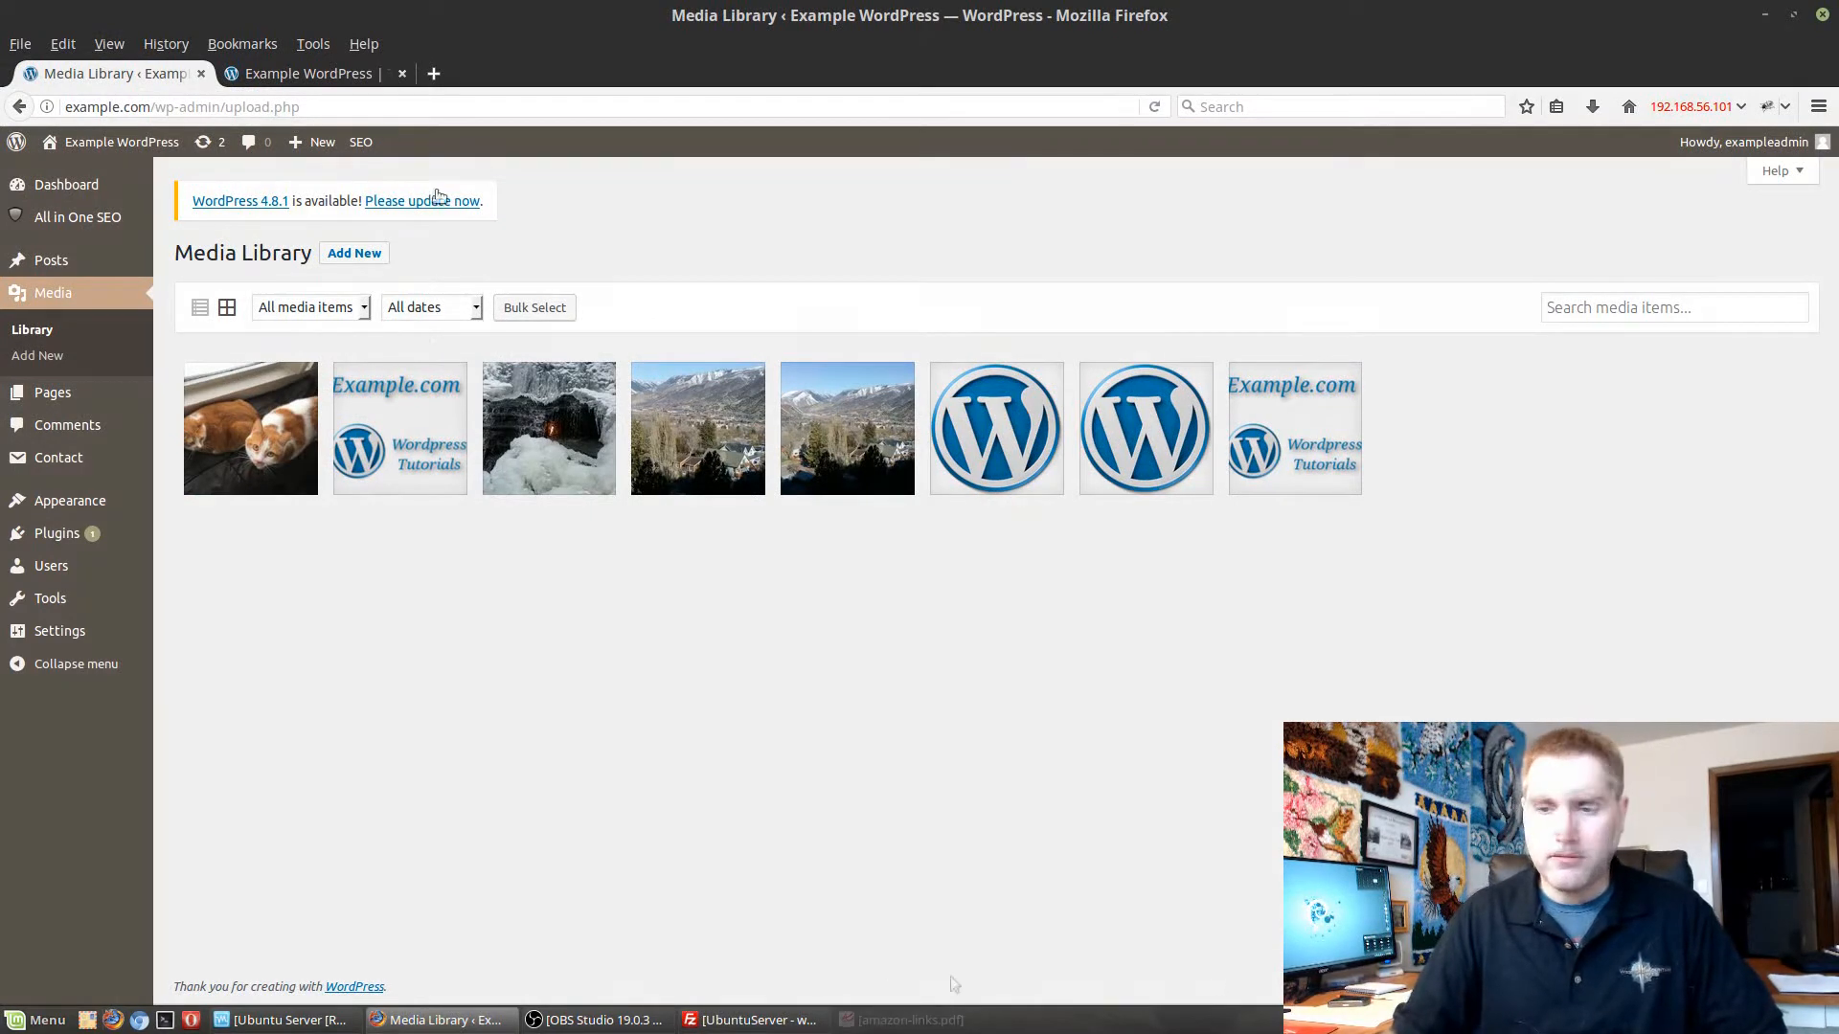
# Check the contents of amazon-links.pdf and upload it from the desktop as new WordPress media.
pyautogui.click(901, 1021)
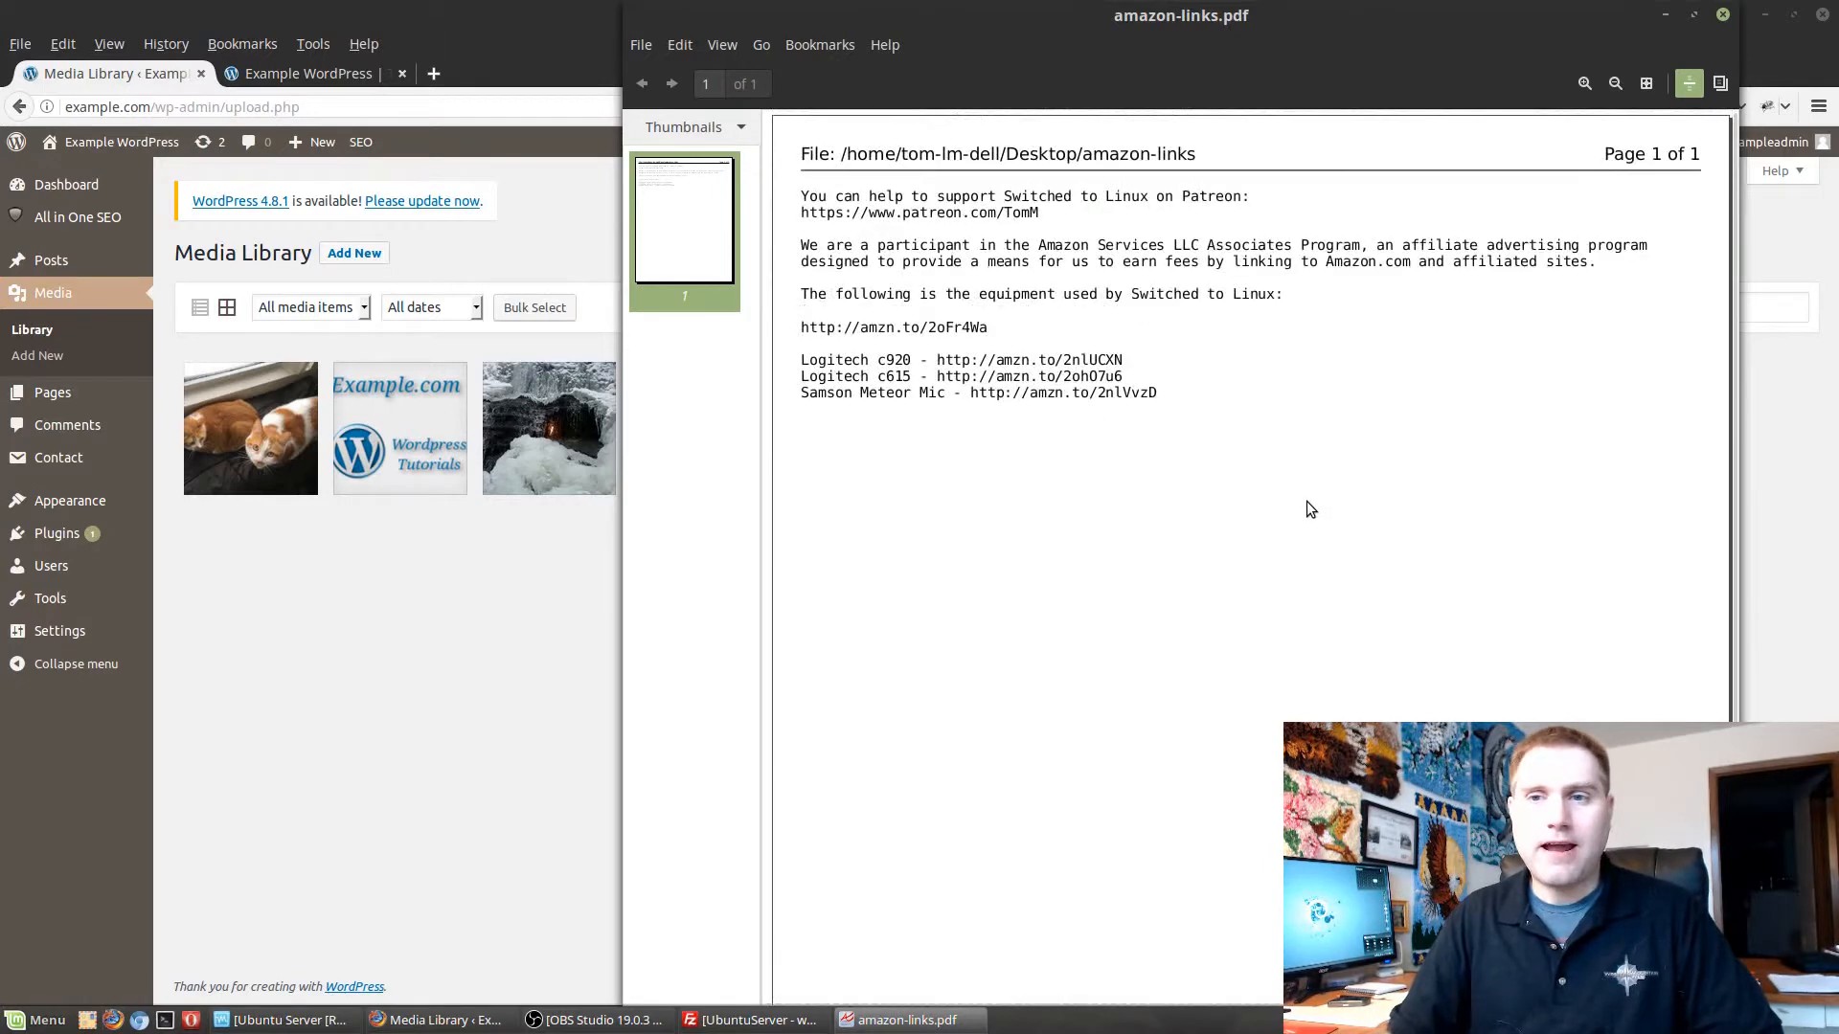
pyautogui.click(1724, 13)
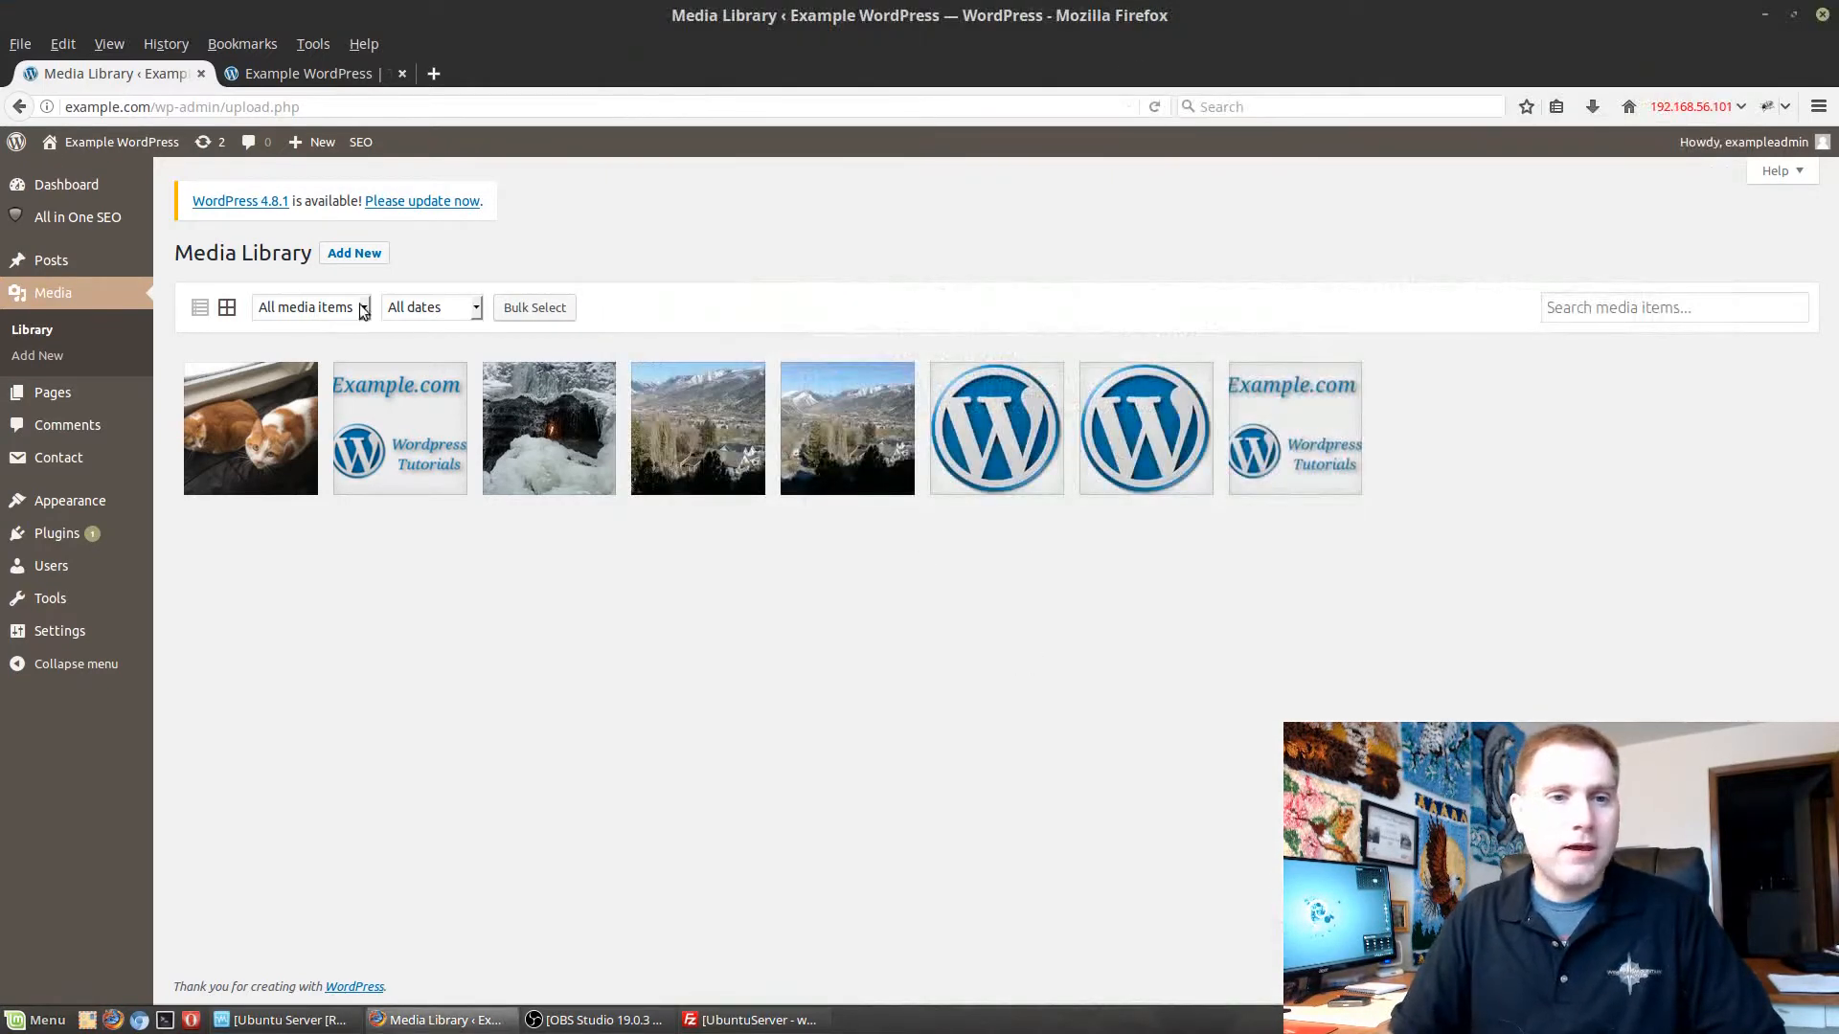
pyautogui.click(55, 356)
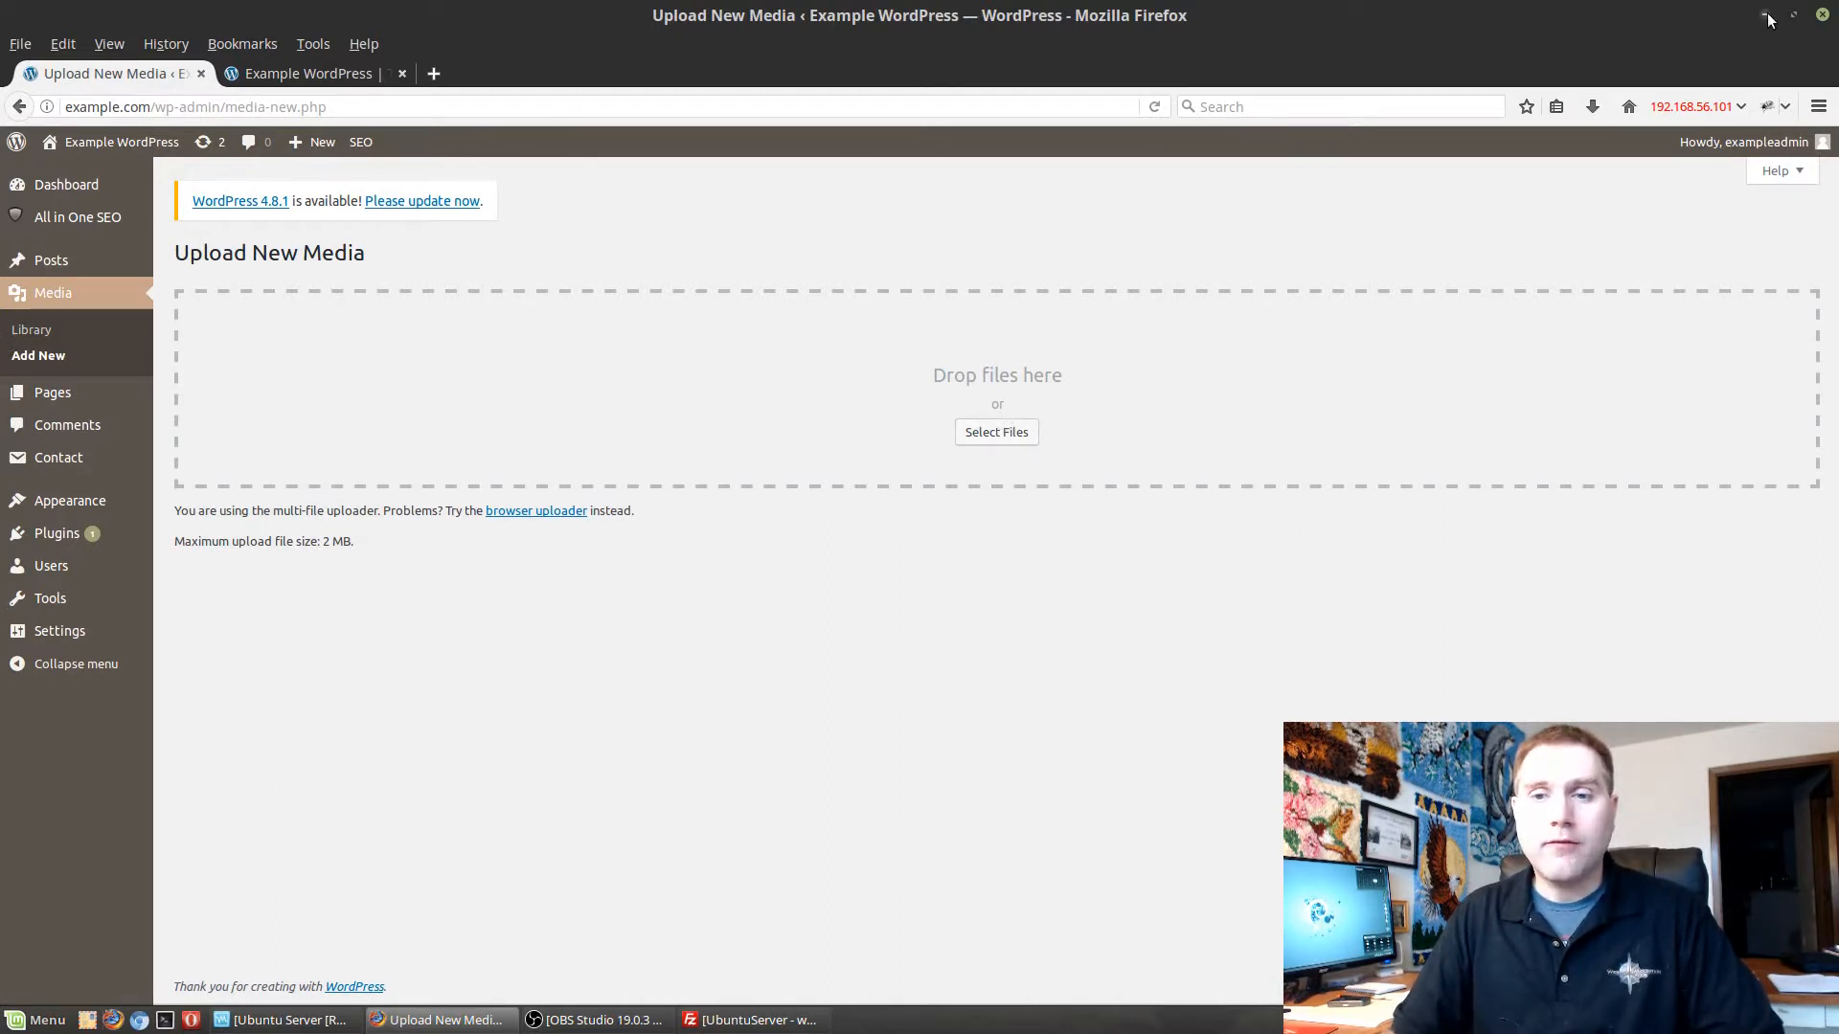
pyautogui.doubleClick(948, 17)
pyautogui.moveTo(937, 17); pyautogui.dragTo(1509, 16)
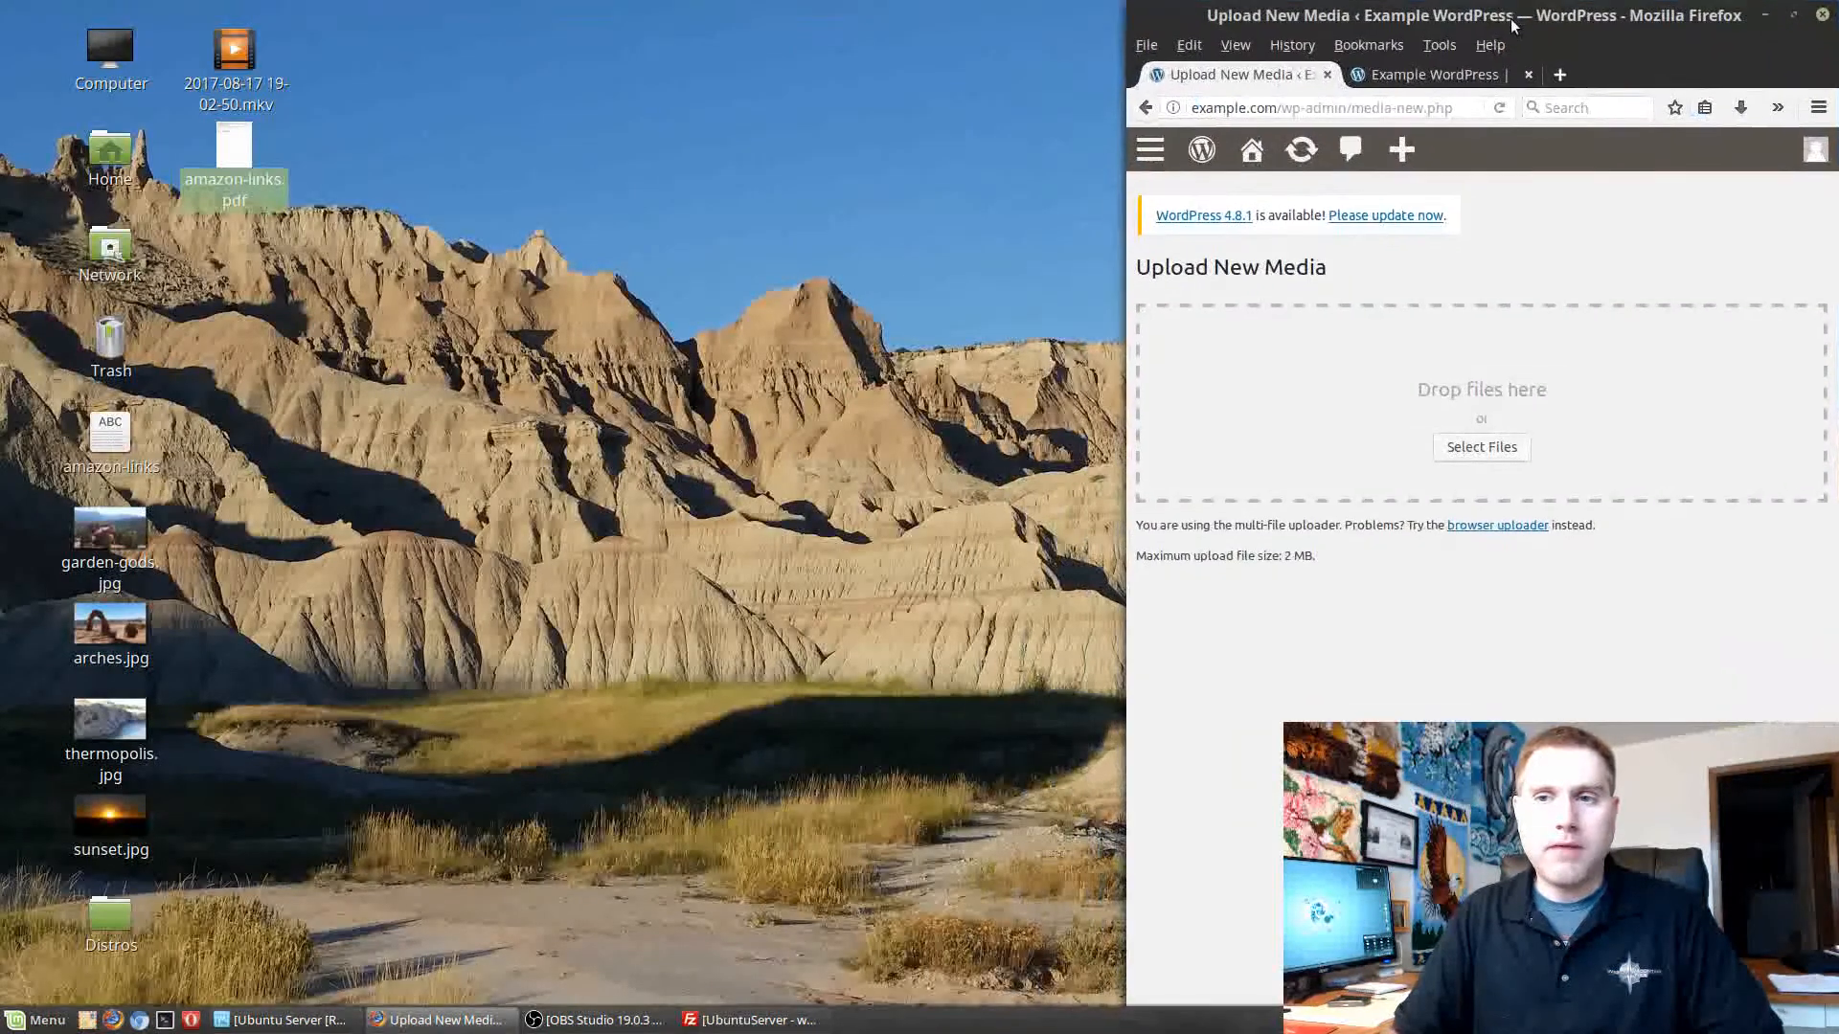
pyautogui.moveTo(234, 149); pyautogui.dragTo(1323, 428)
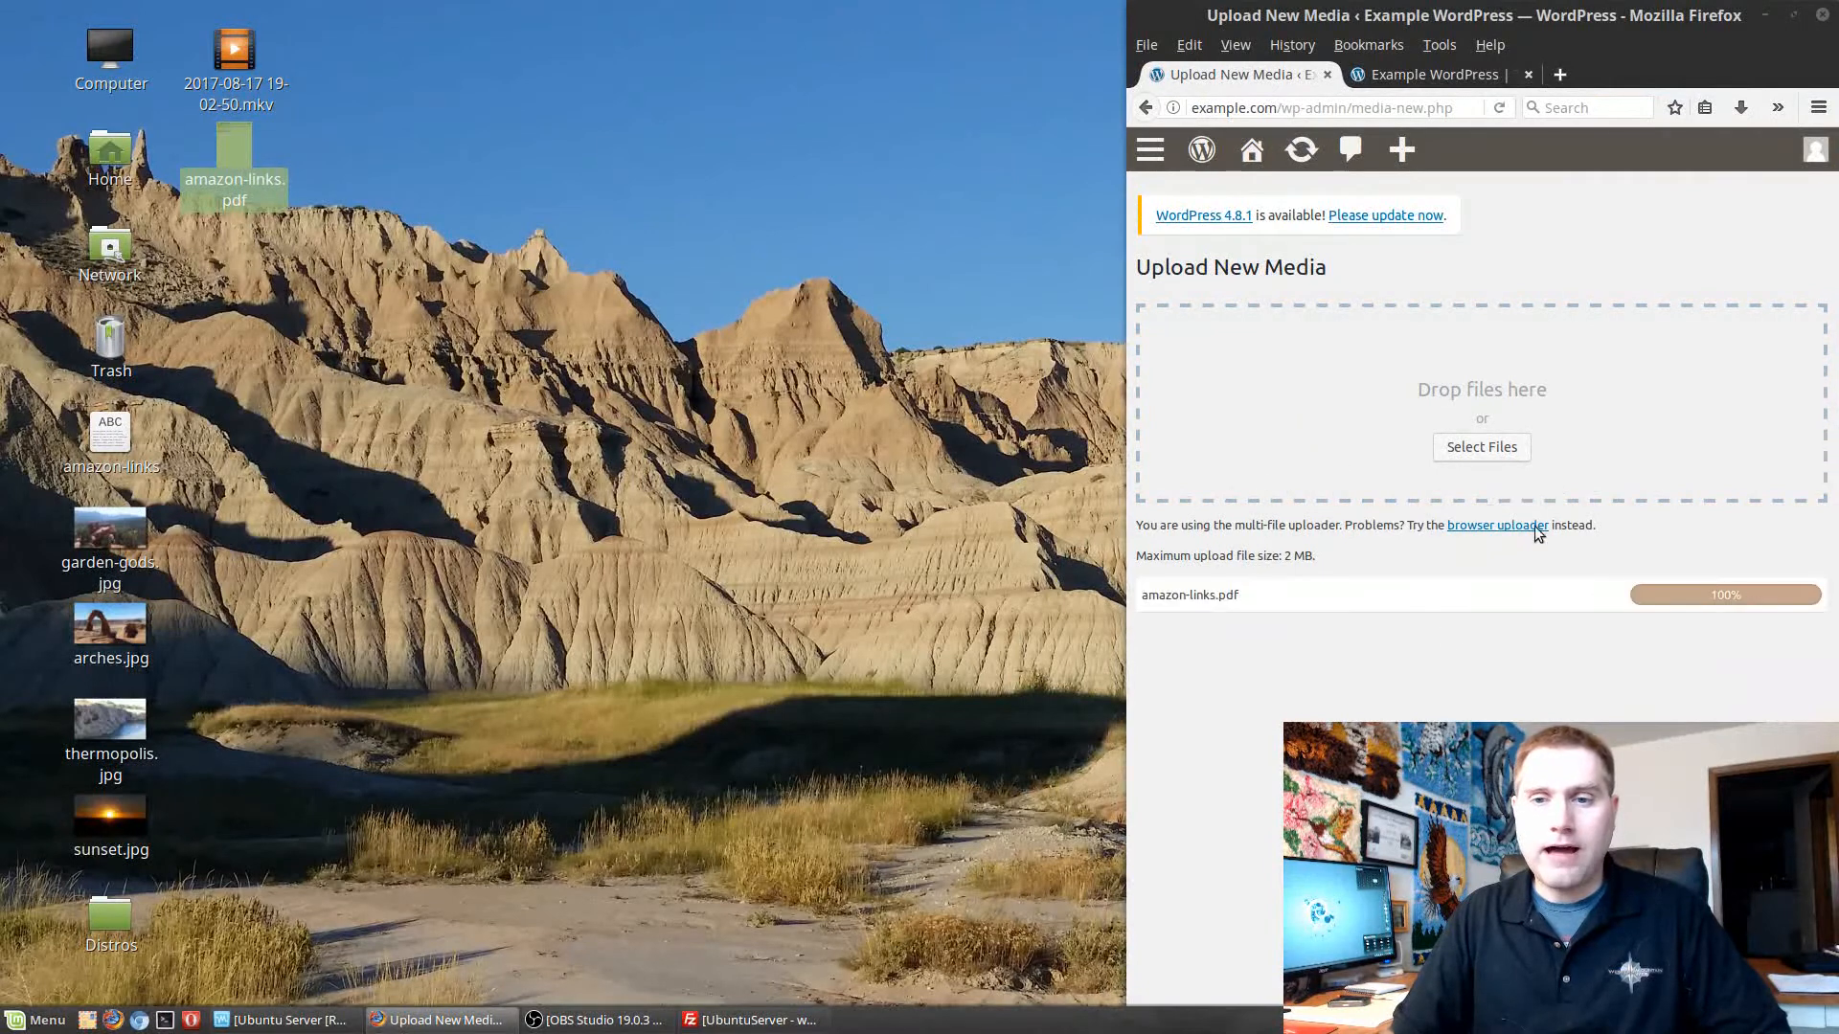
pyautogui.click(1797, 14)
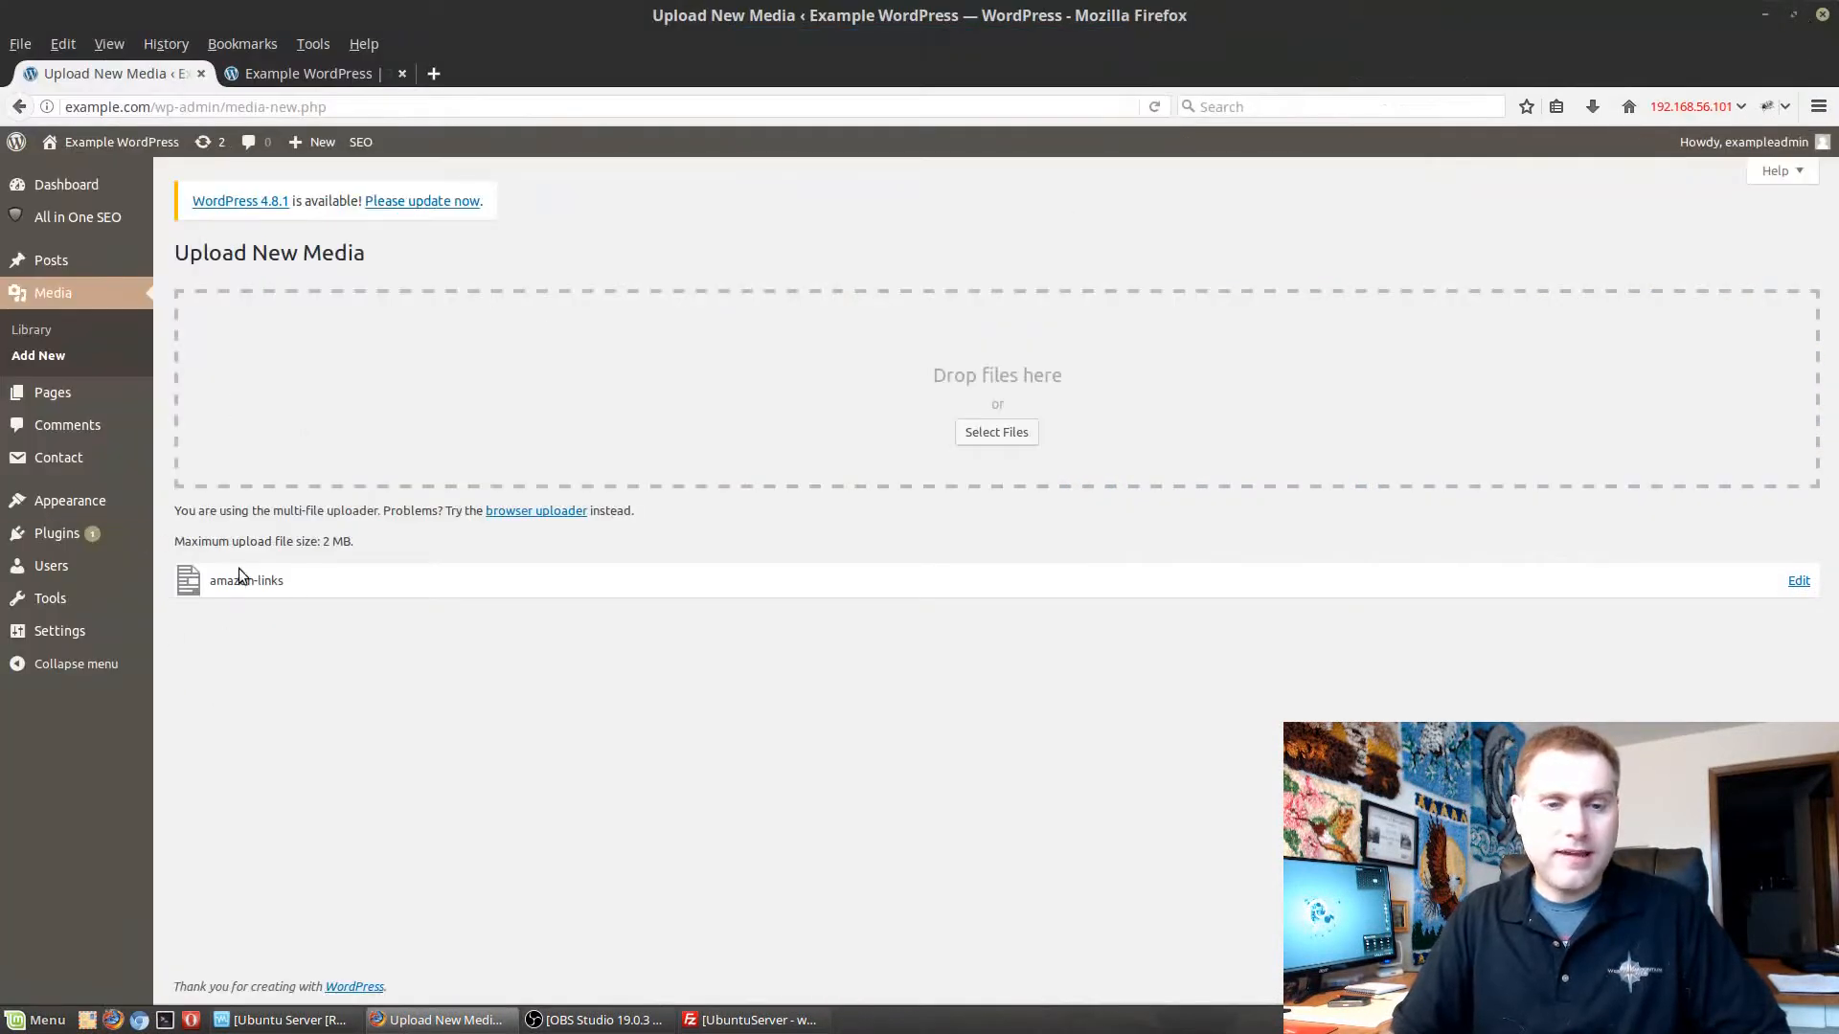
# Open the edit page of the uploaded amazon-links file and examine its file URL.
pyautogui.click(1798, 581)
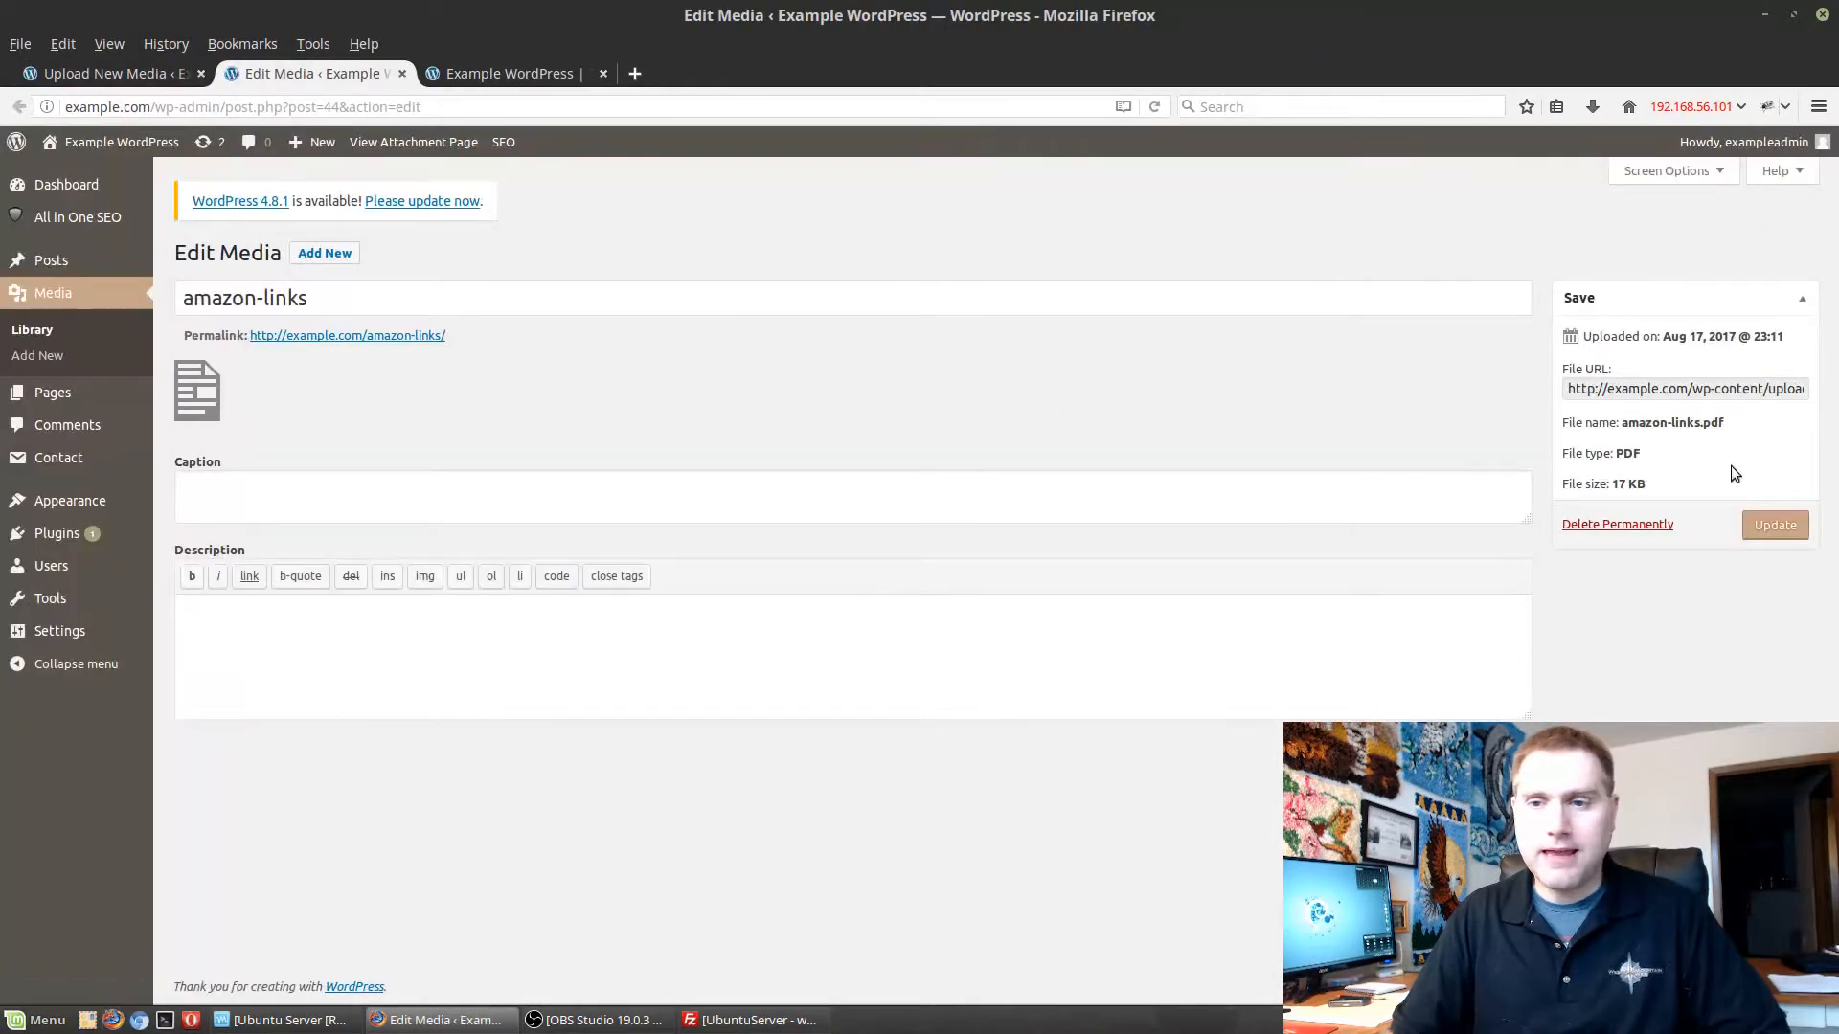
pyautogui.click(1704, 387)
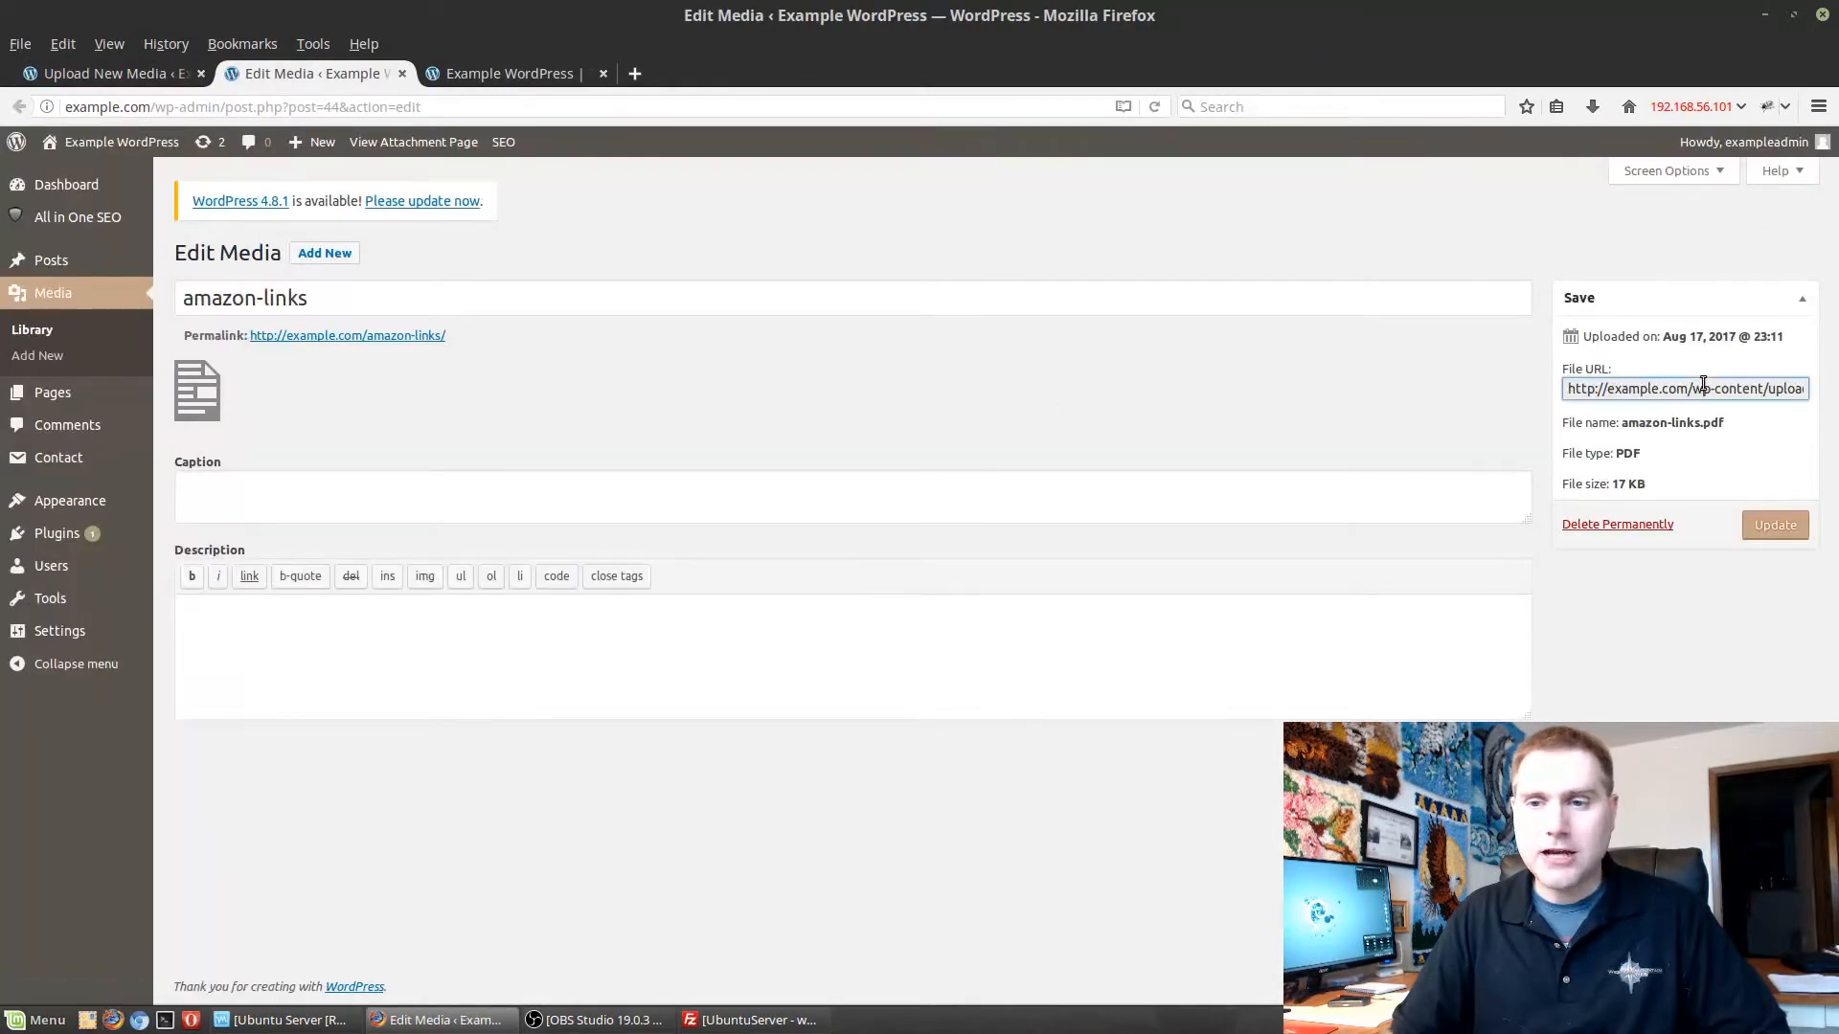
pyautogui.tripleClick(1704, 385)
pyautogui.click(1704, 384)
pyautogui.doubleClick(1704, 384)
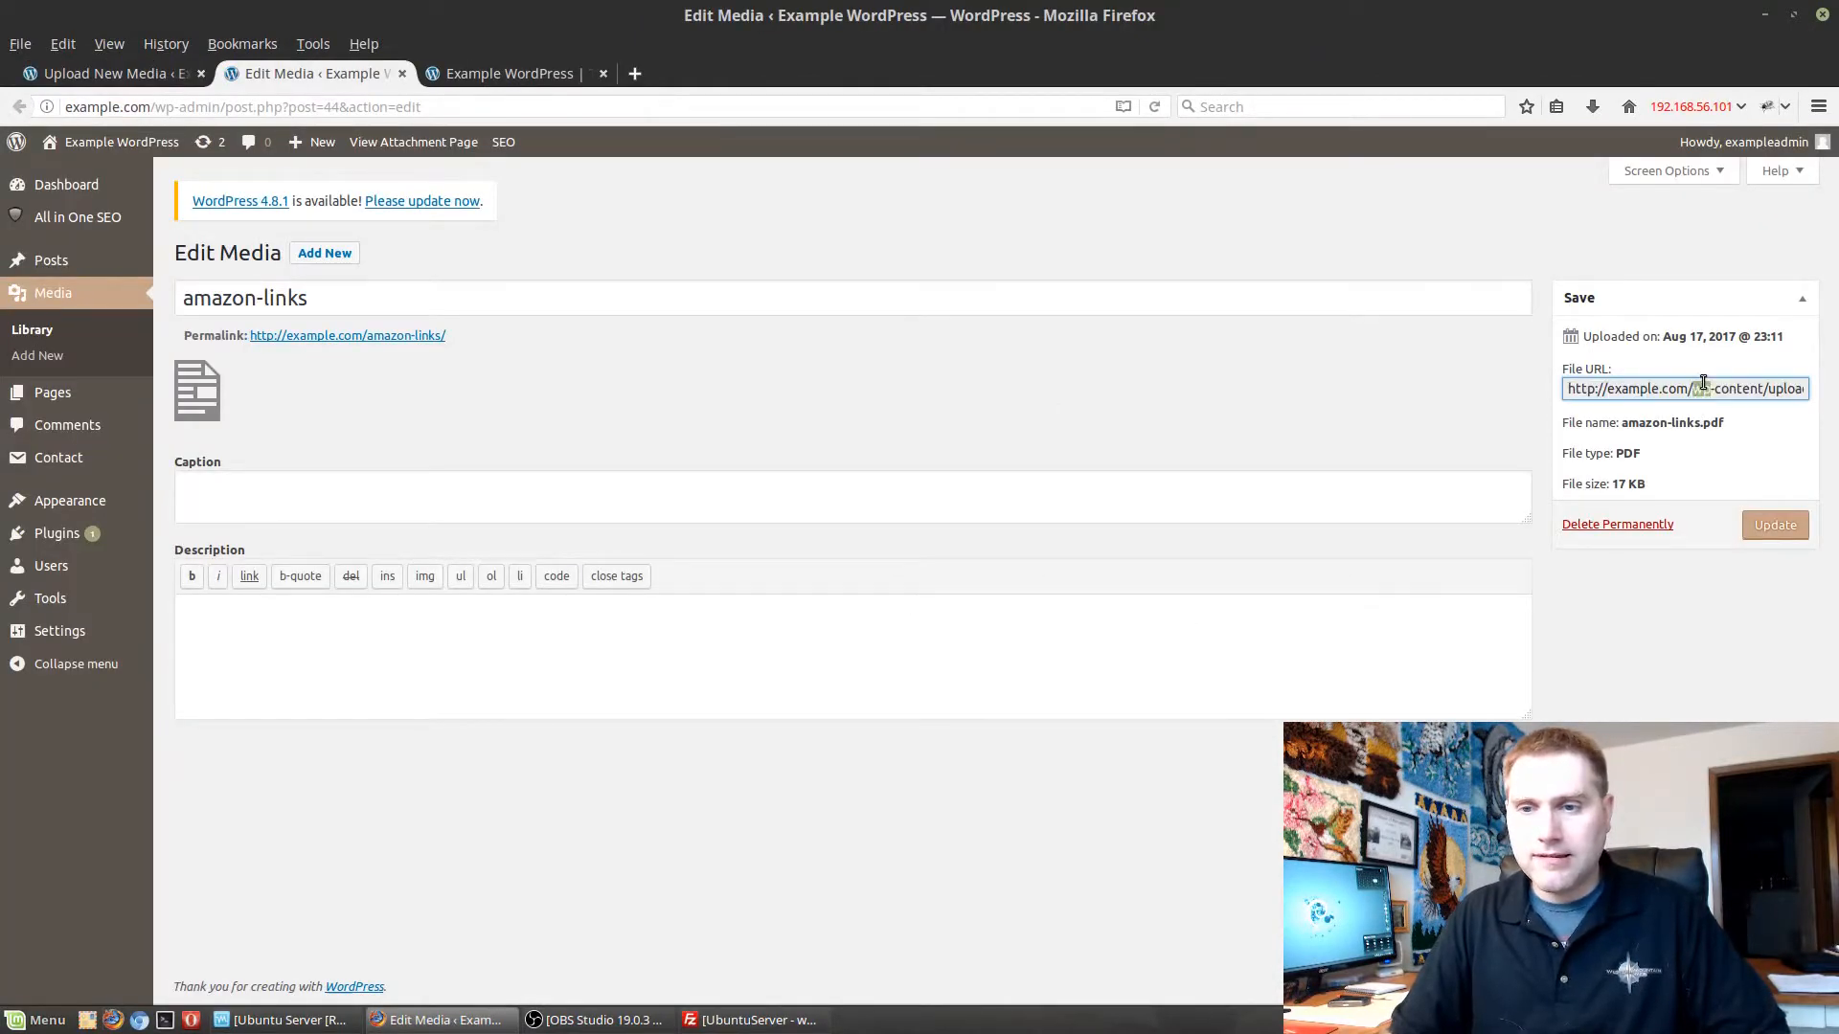
pyautogui.tripleClick(1704, 383)
pyautogui.click(1704, 383)
pyautogui.doubleClick(1703, 383)
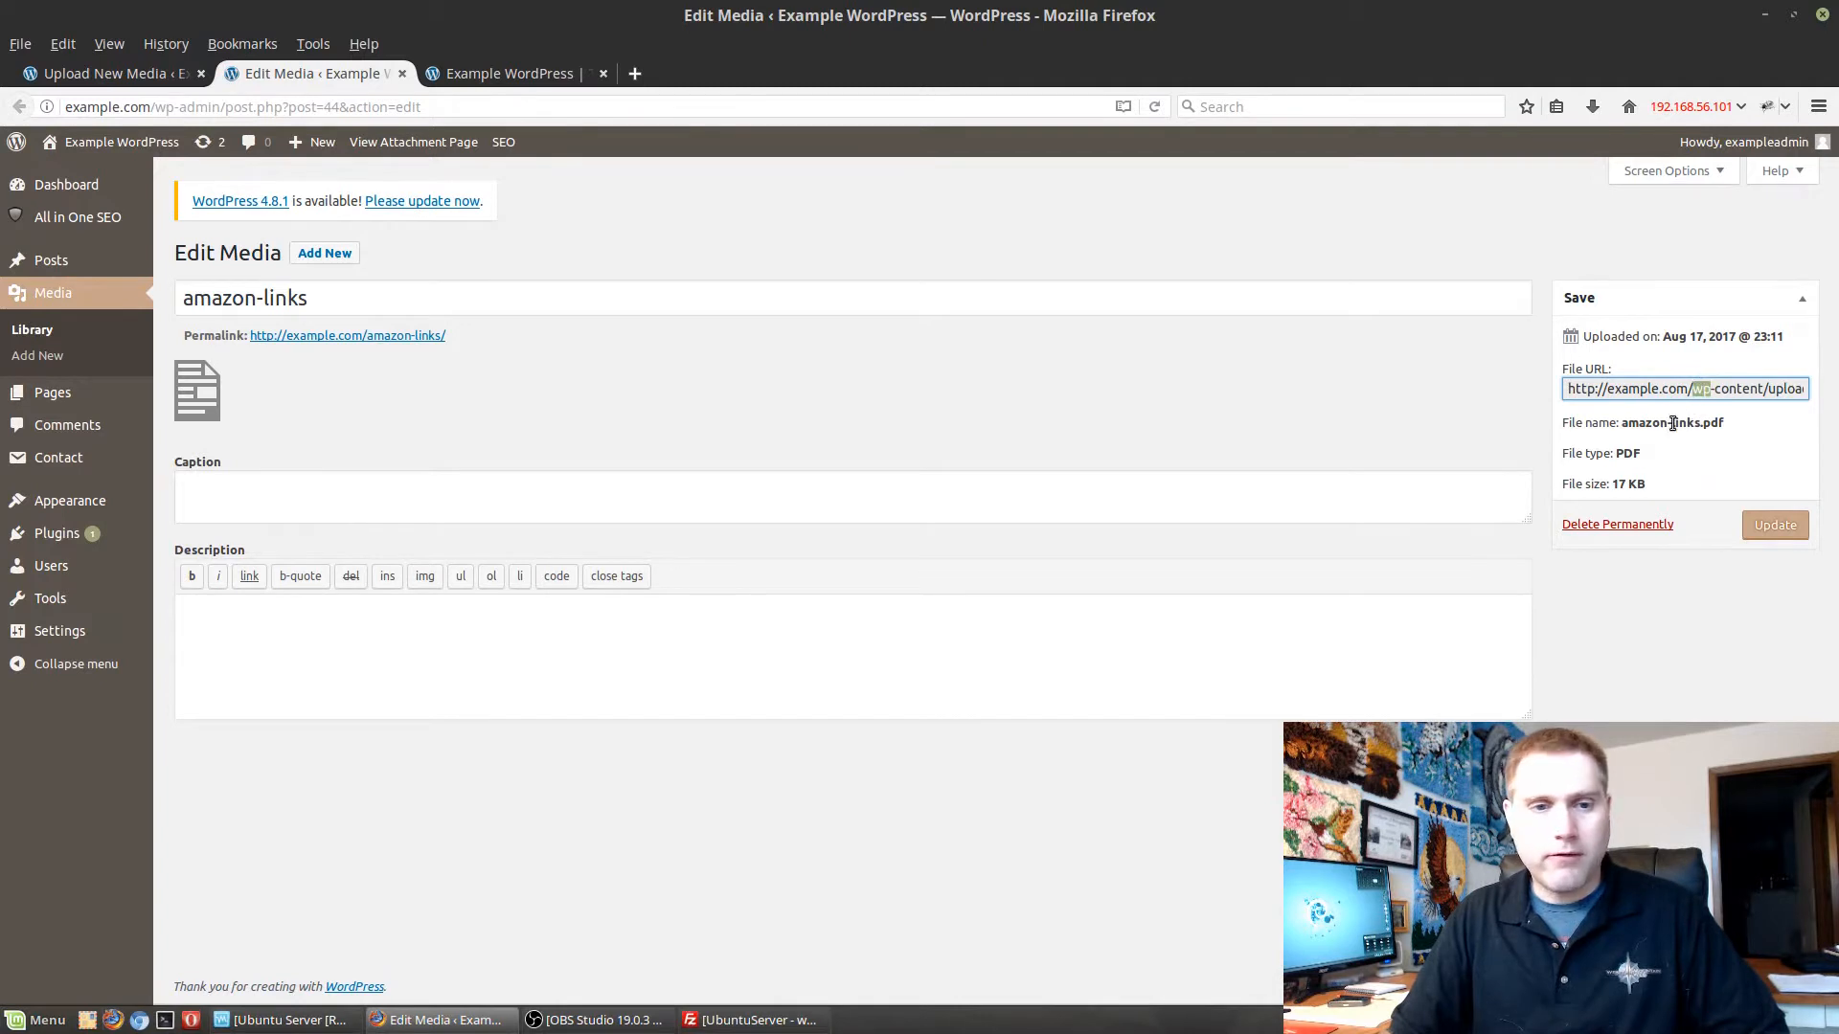
# Enter "Support PDF" as the caption of the amazon-links media file.
pyautogui.click(230, 507)
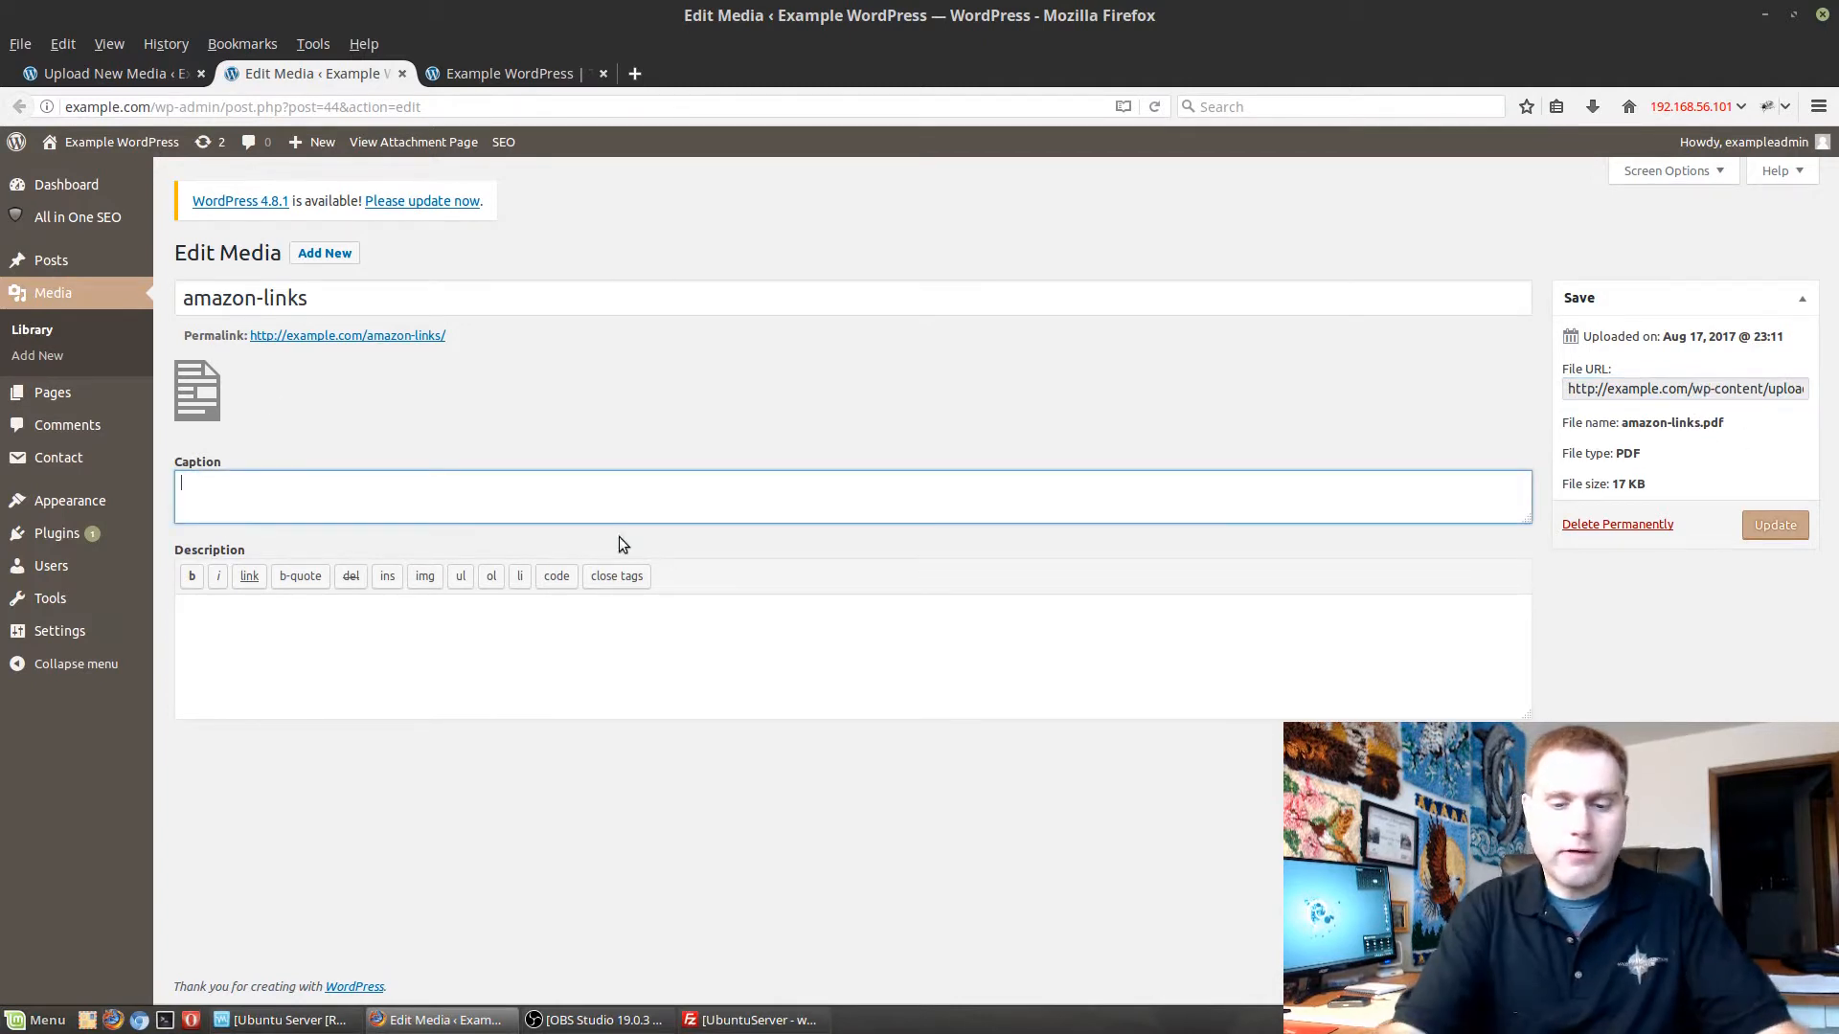
pyautogui.write('Ama')
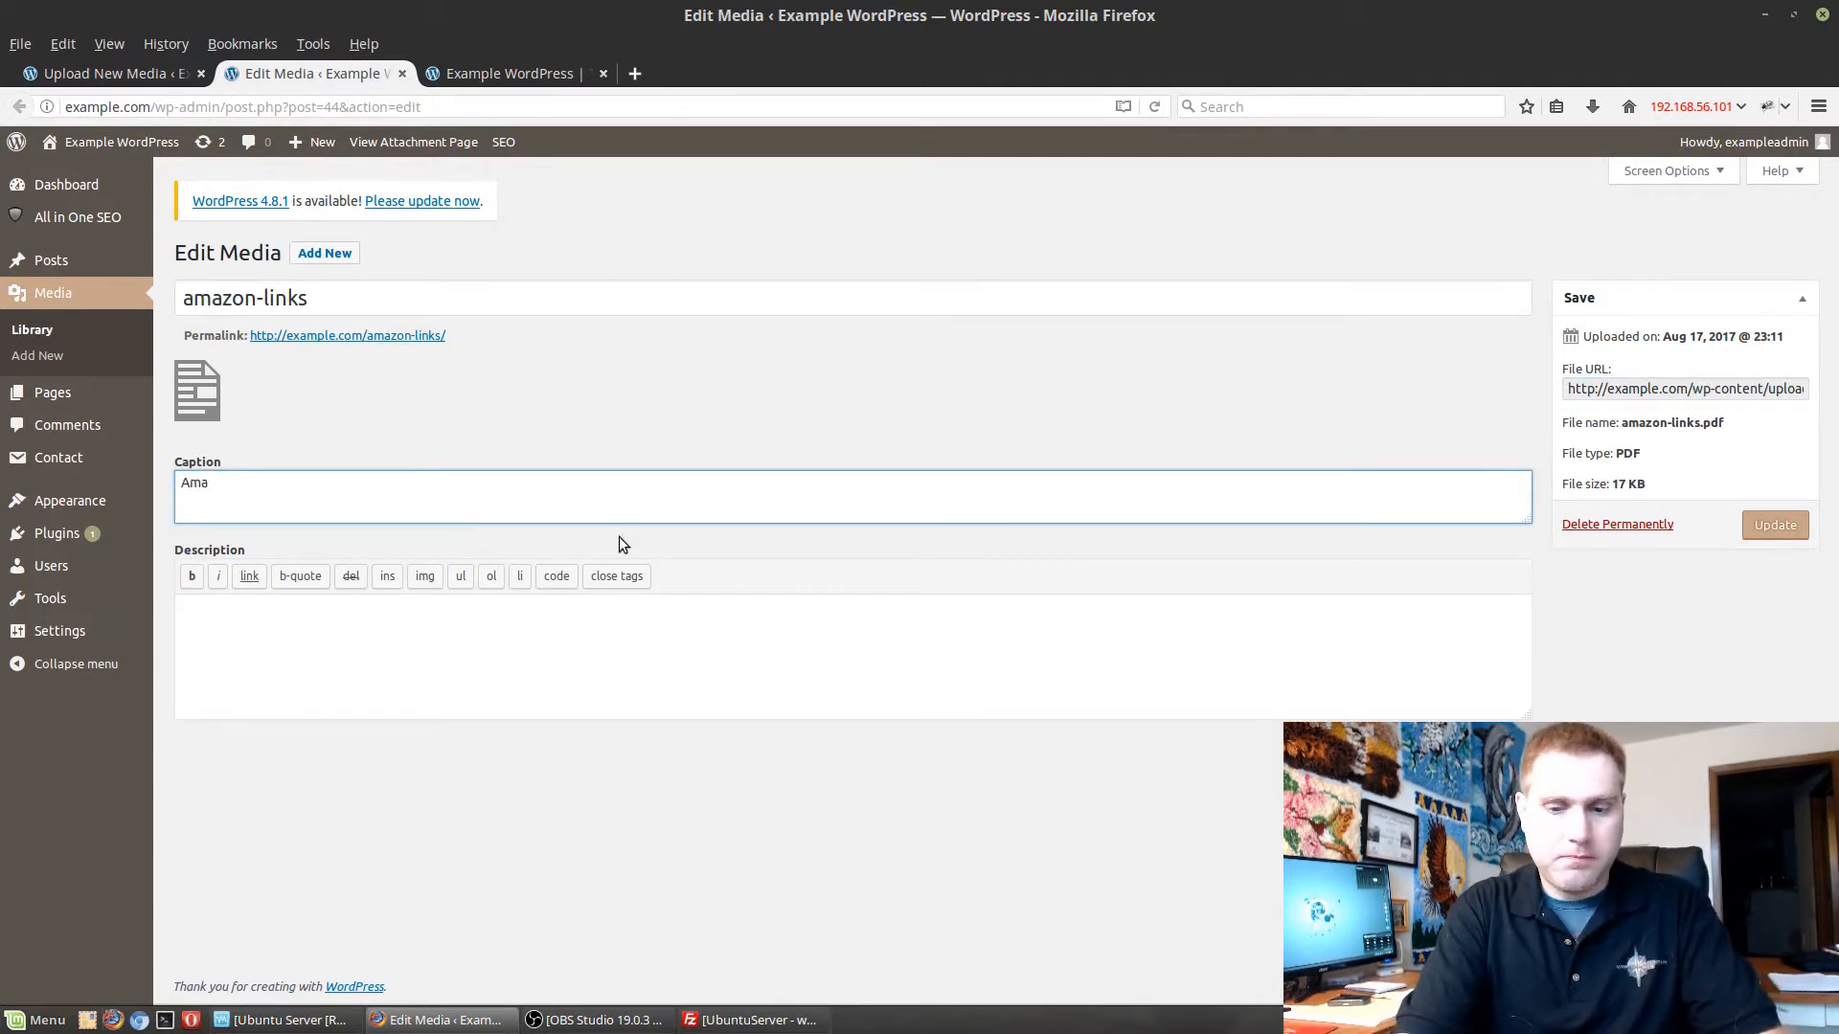
pyautogui.press('BackSpace')
pyautogui.press('BackSpace')
pyautogui.press('BackSpace')
pyautogui.write('Support')
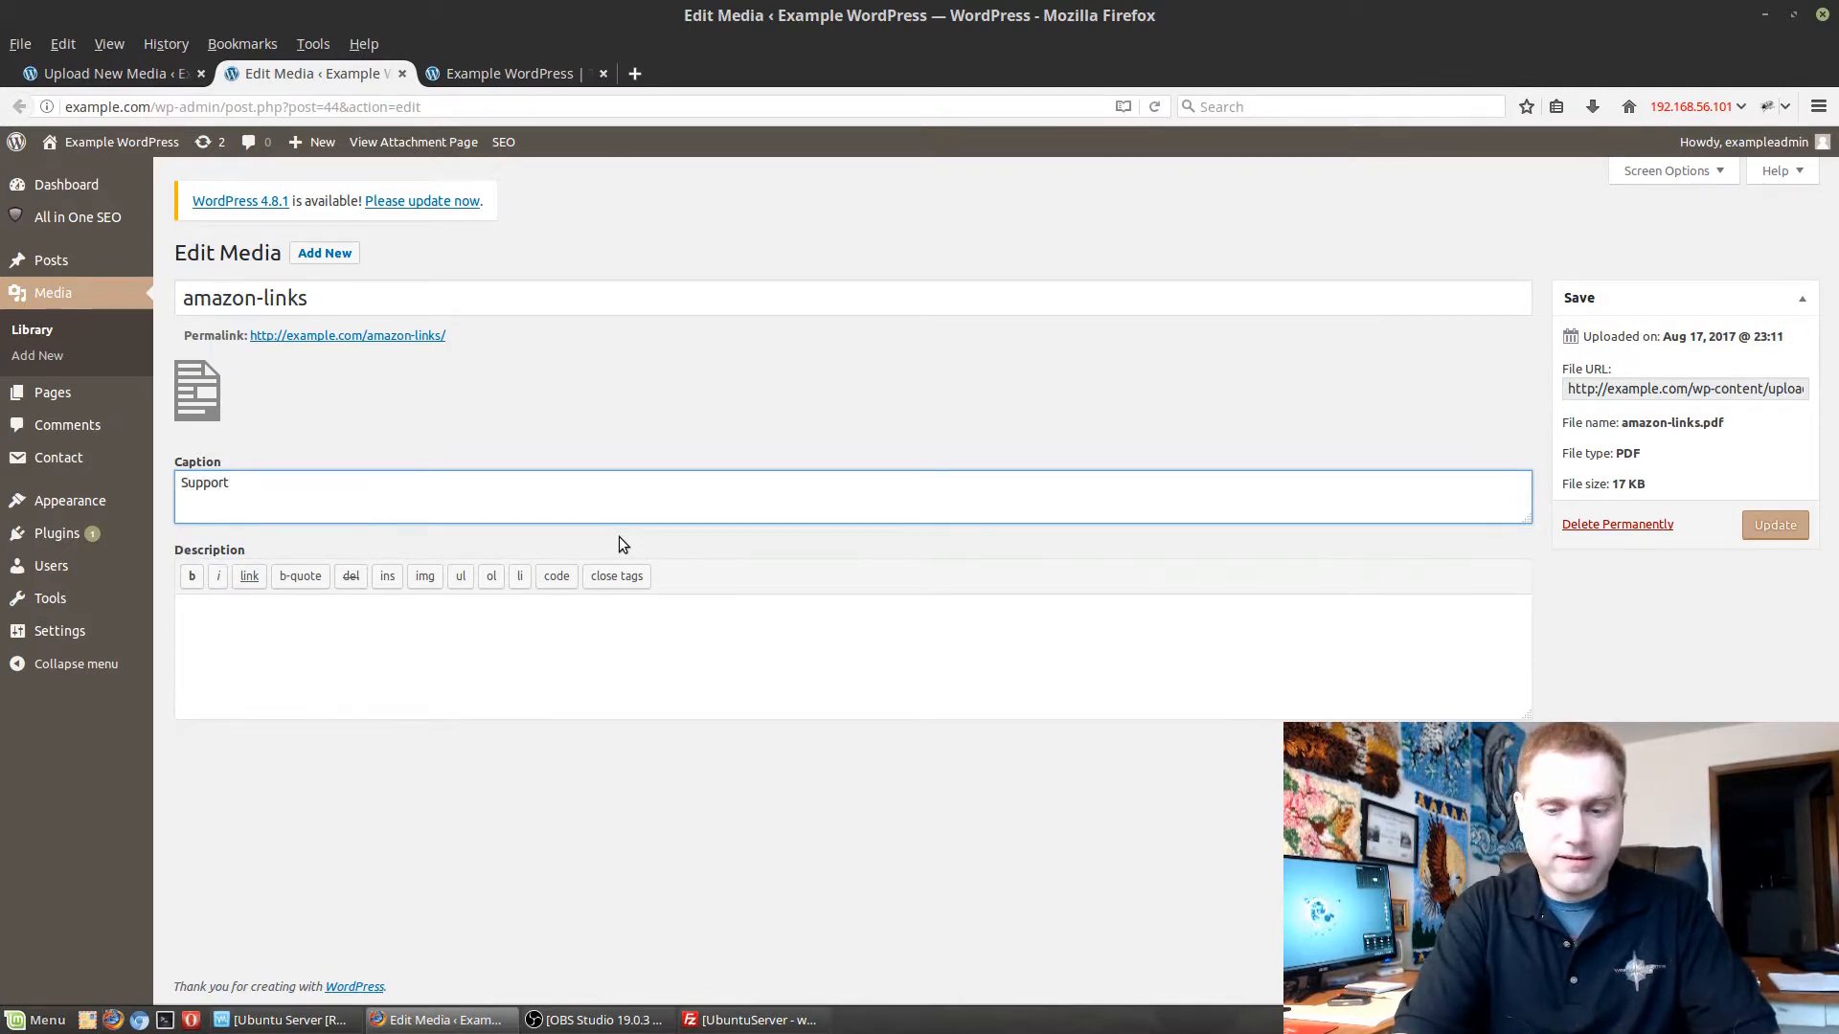
pyautogui.write(' PDF')
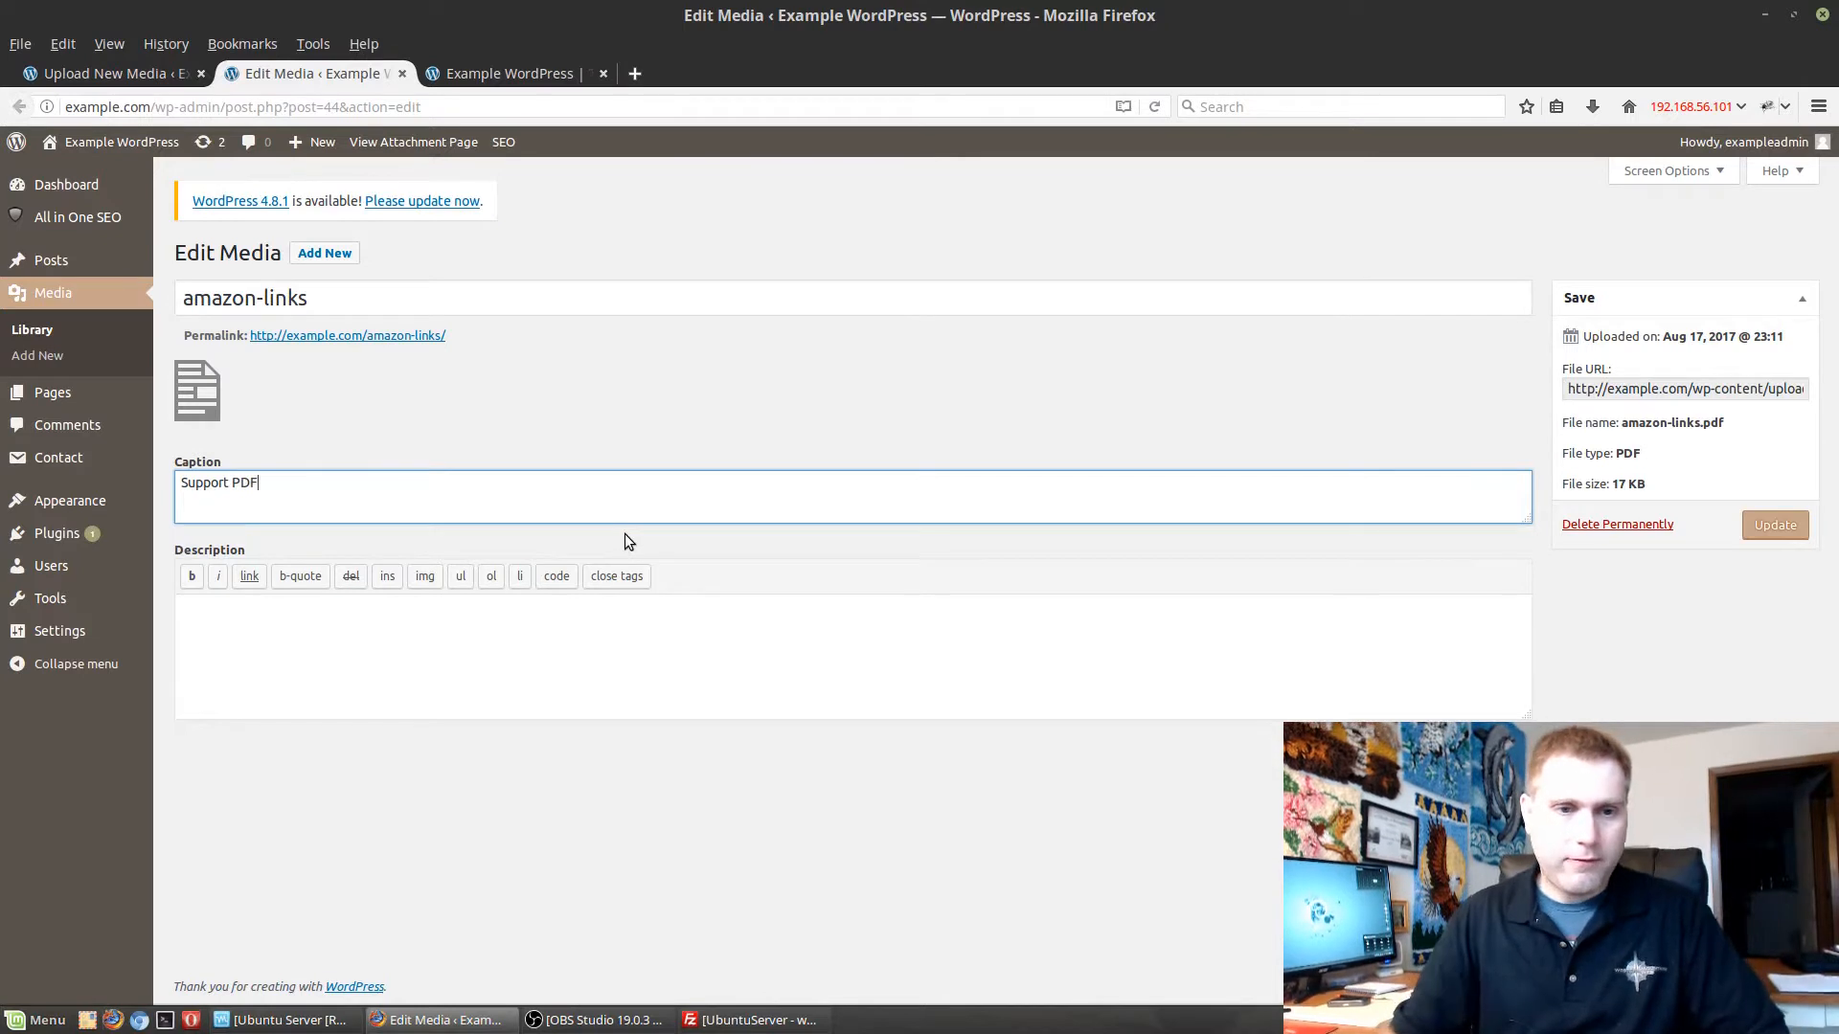
# Describe the amazon-links file as "This contains the links how you can support Switched to Linux" and update it.
pyautogui.click(569, 635)
pyautogui.write('This c')
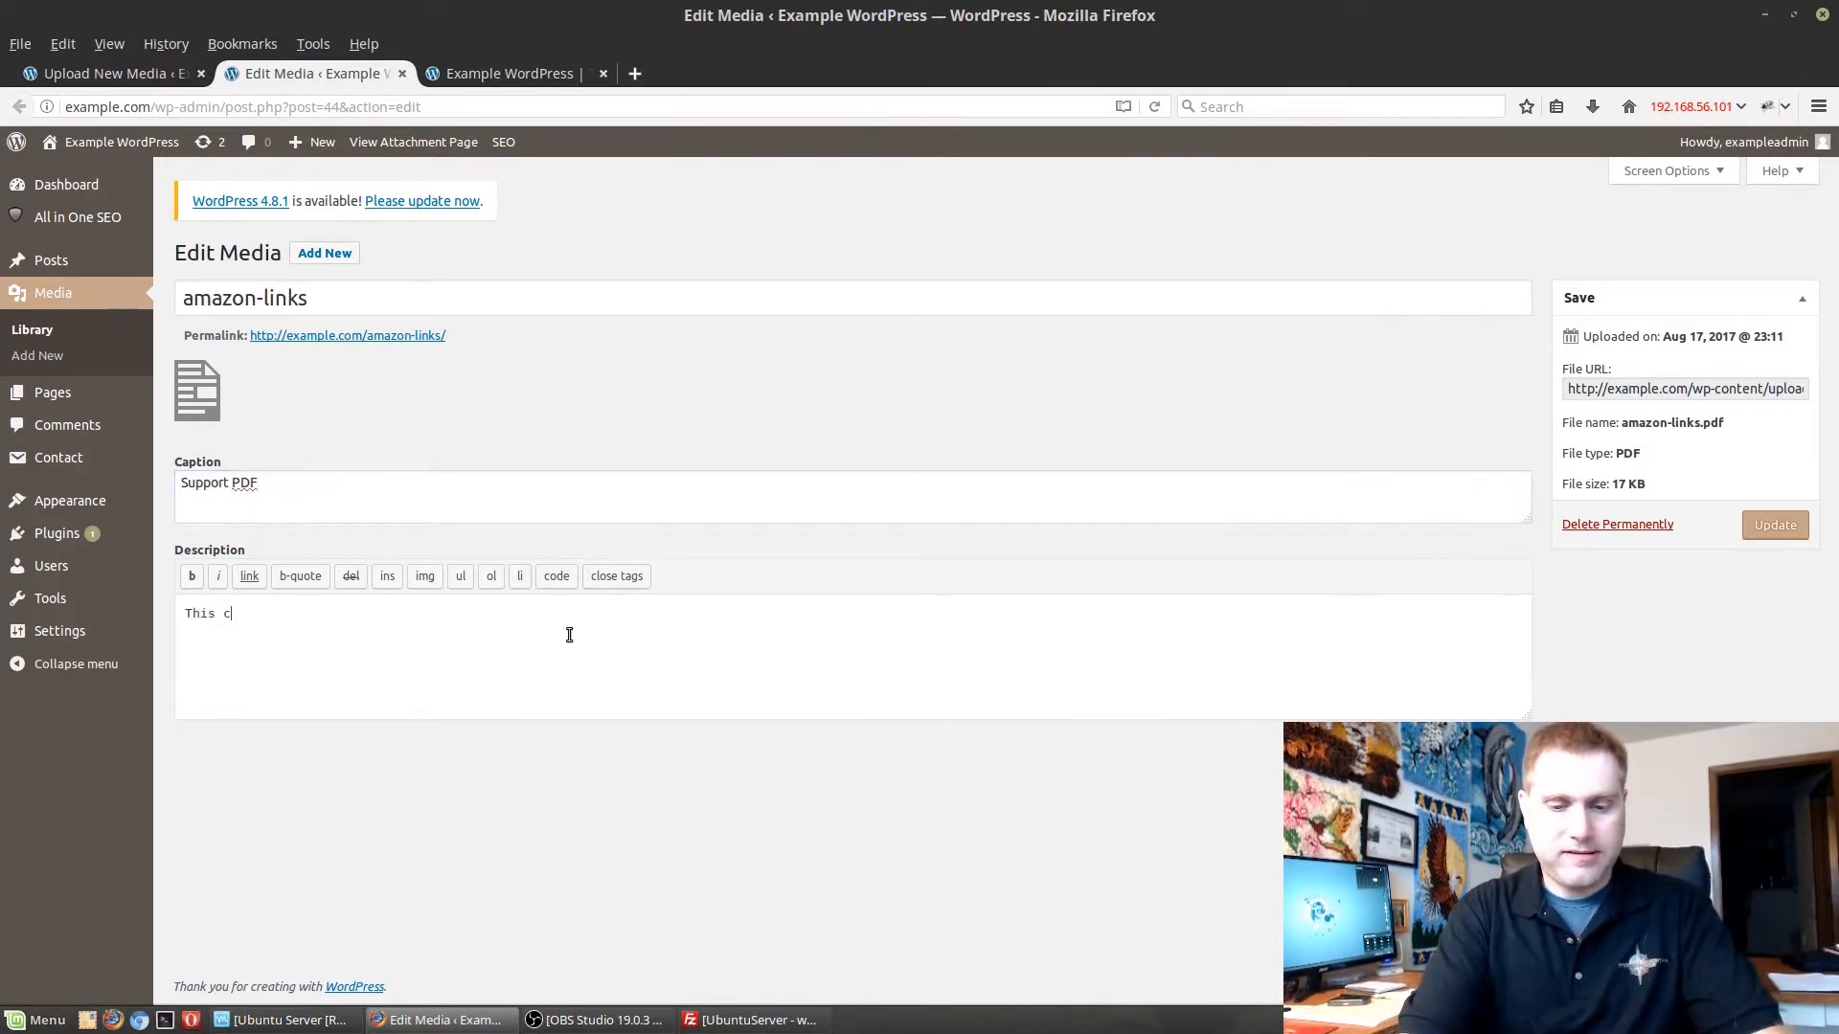
pyautogui.write('omtains the links ')
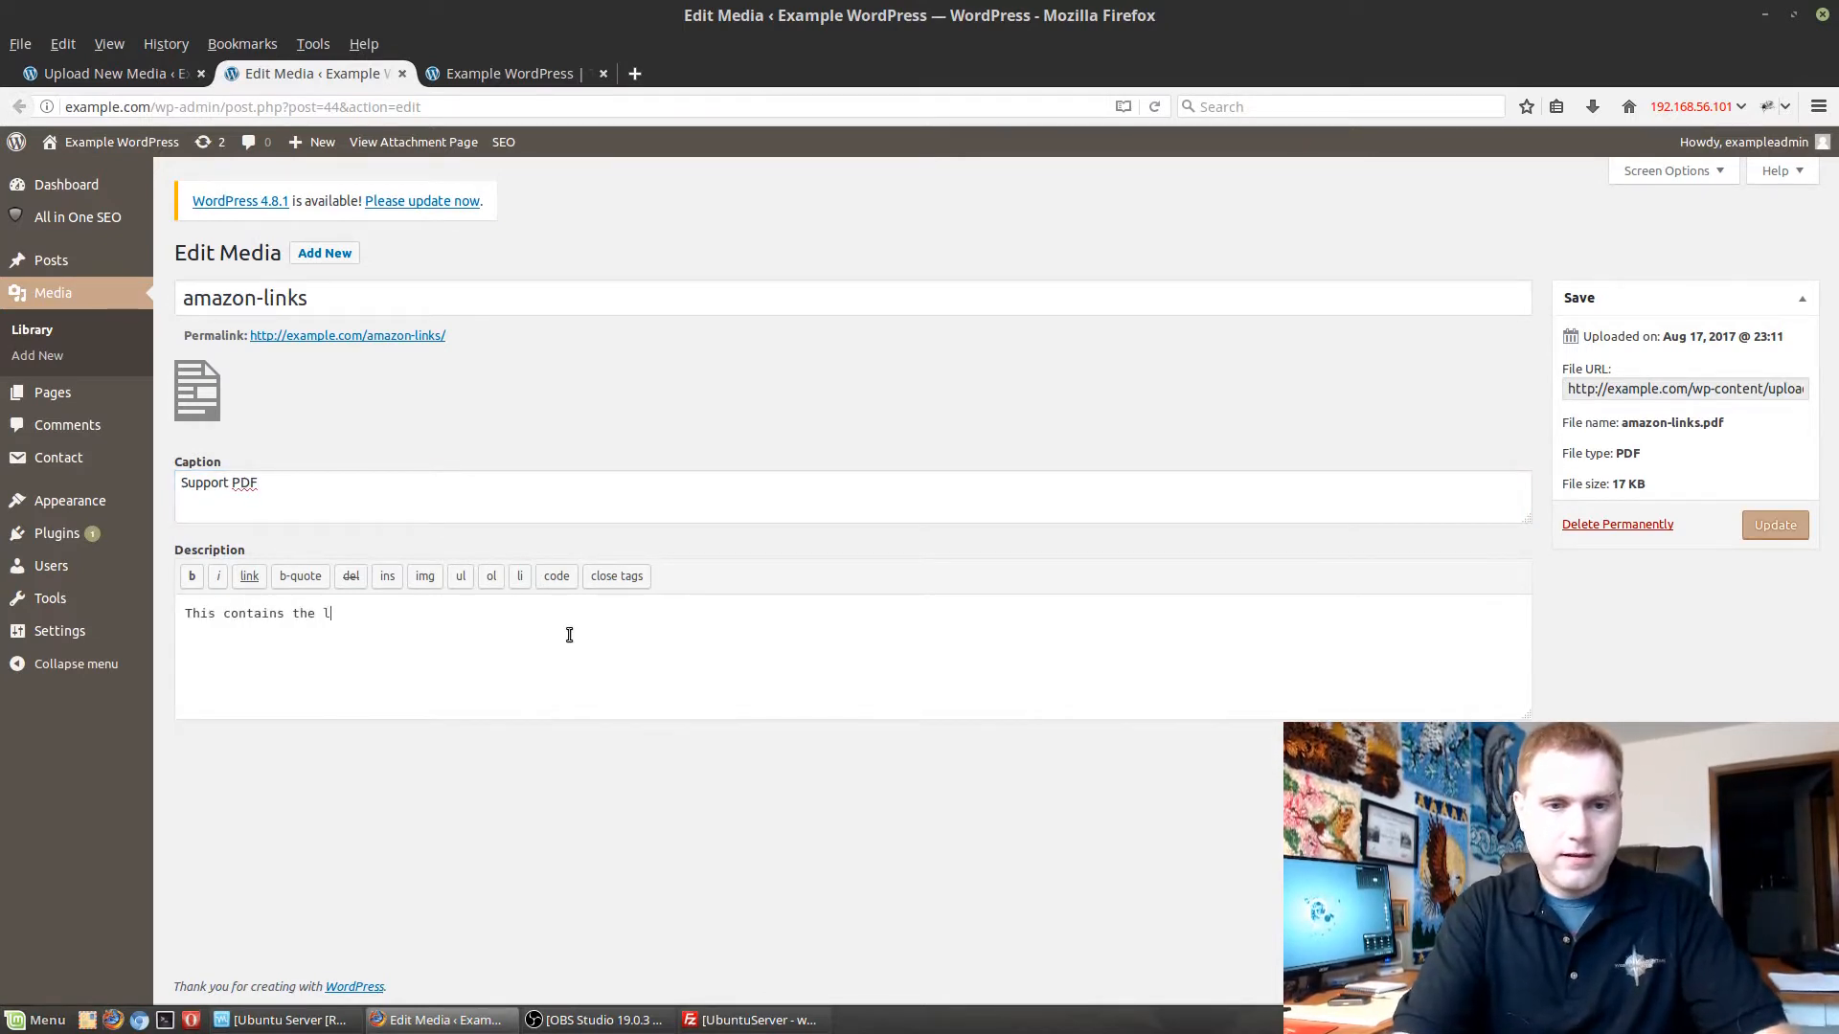
pyautogui.write('ho')
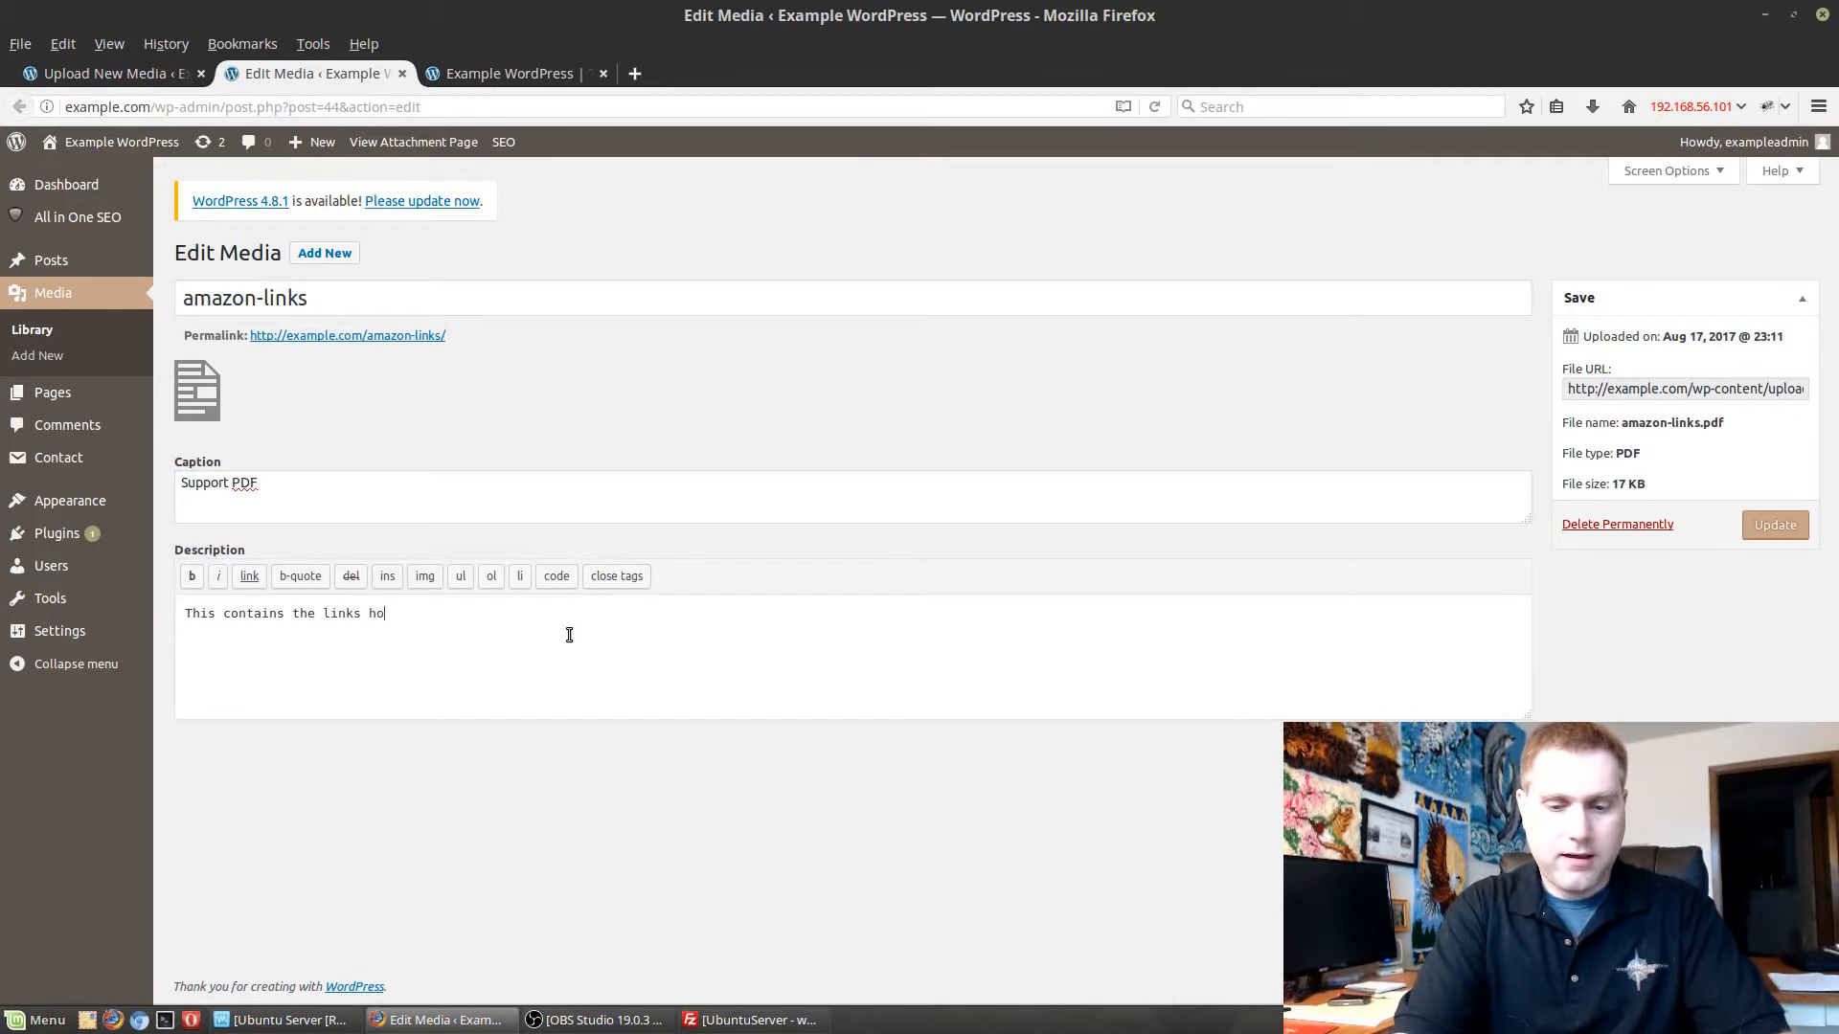
pyautogui.write('w you can')
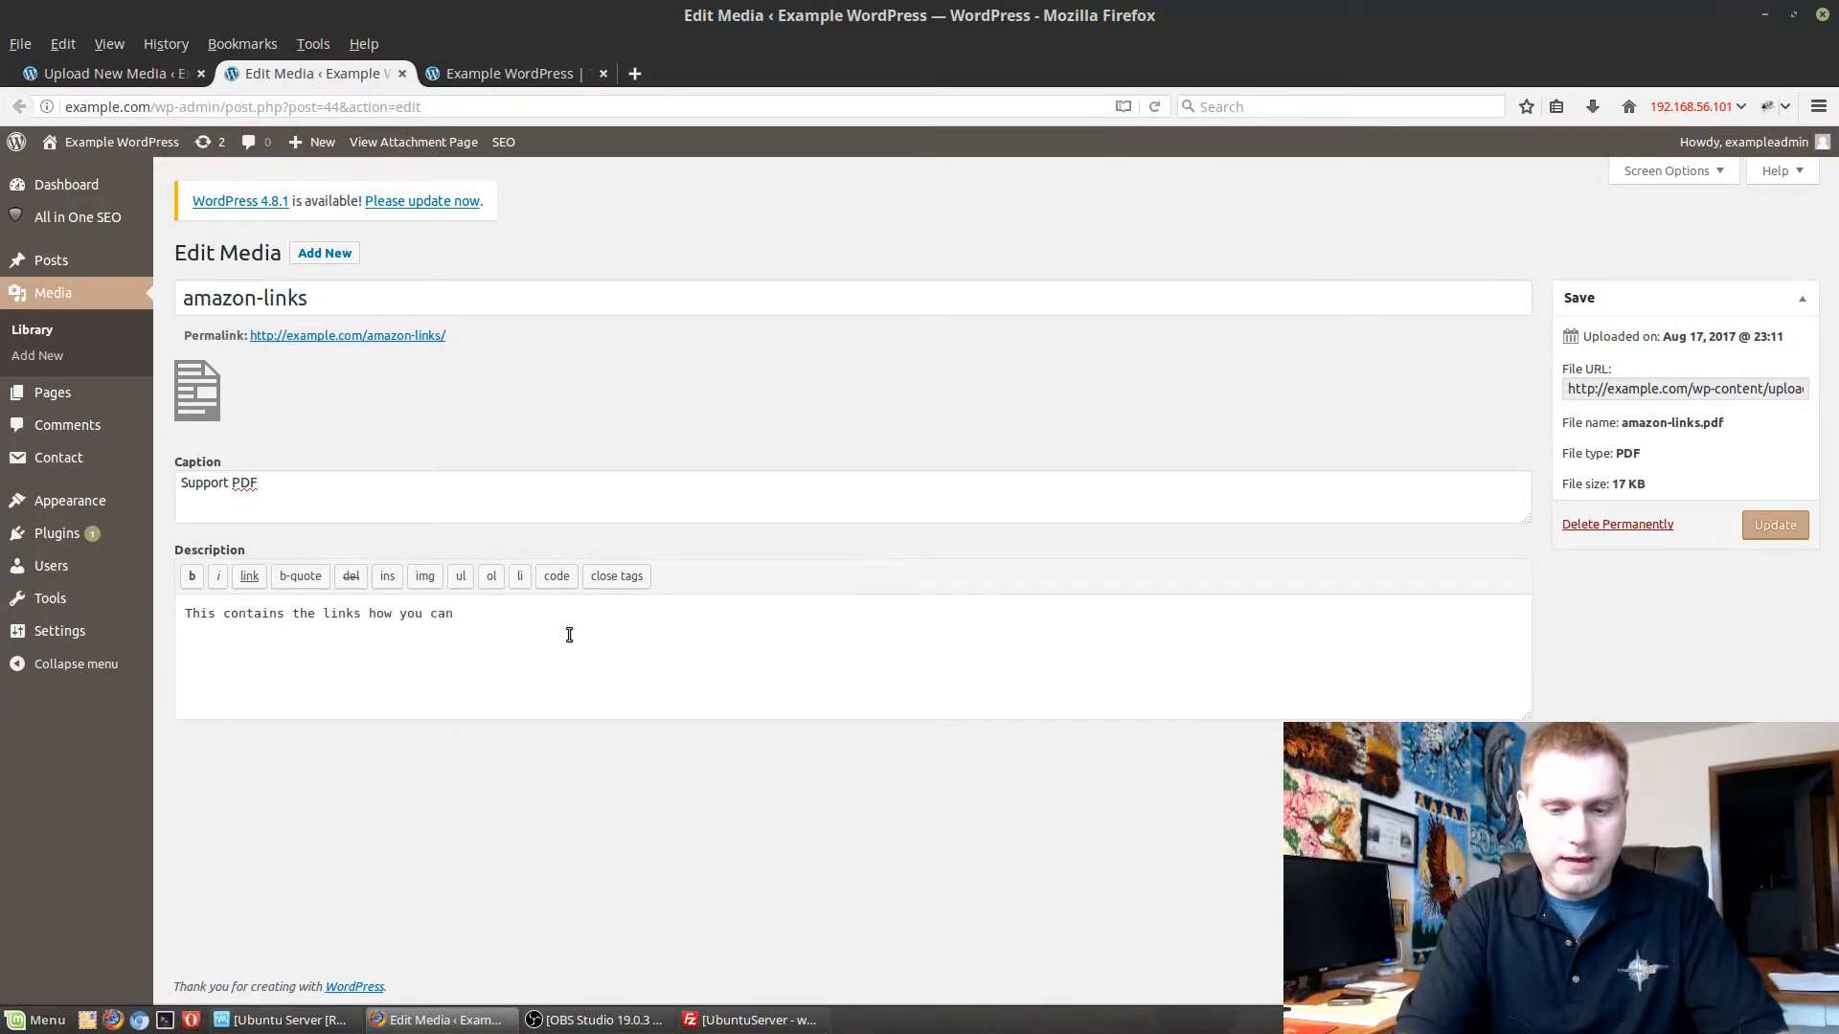
pyautogui.write(' support S')
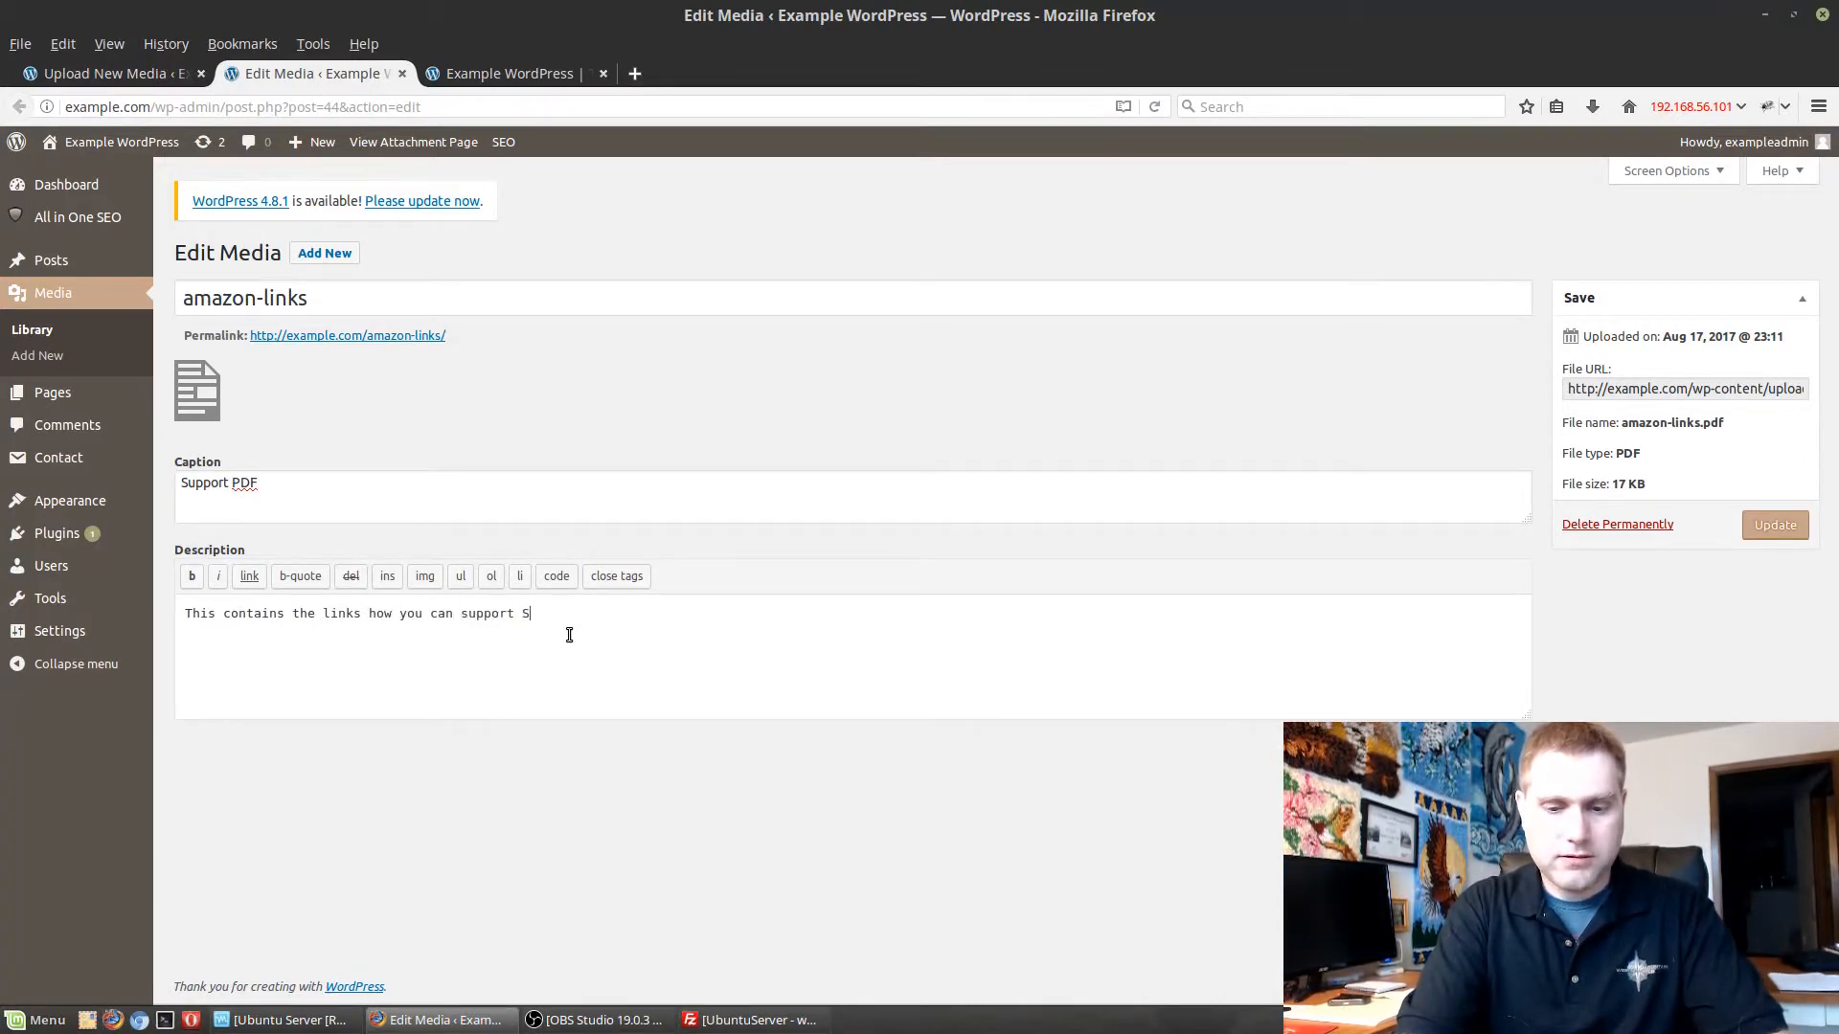
pyautogui.write('witched tto L')
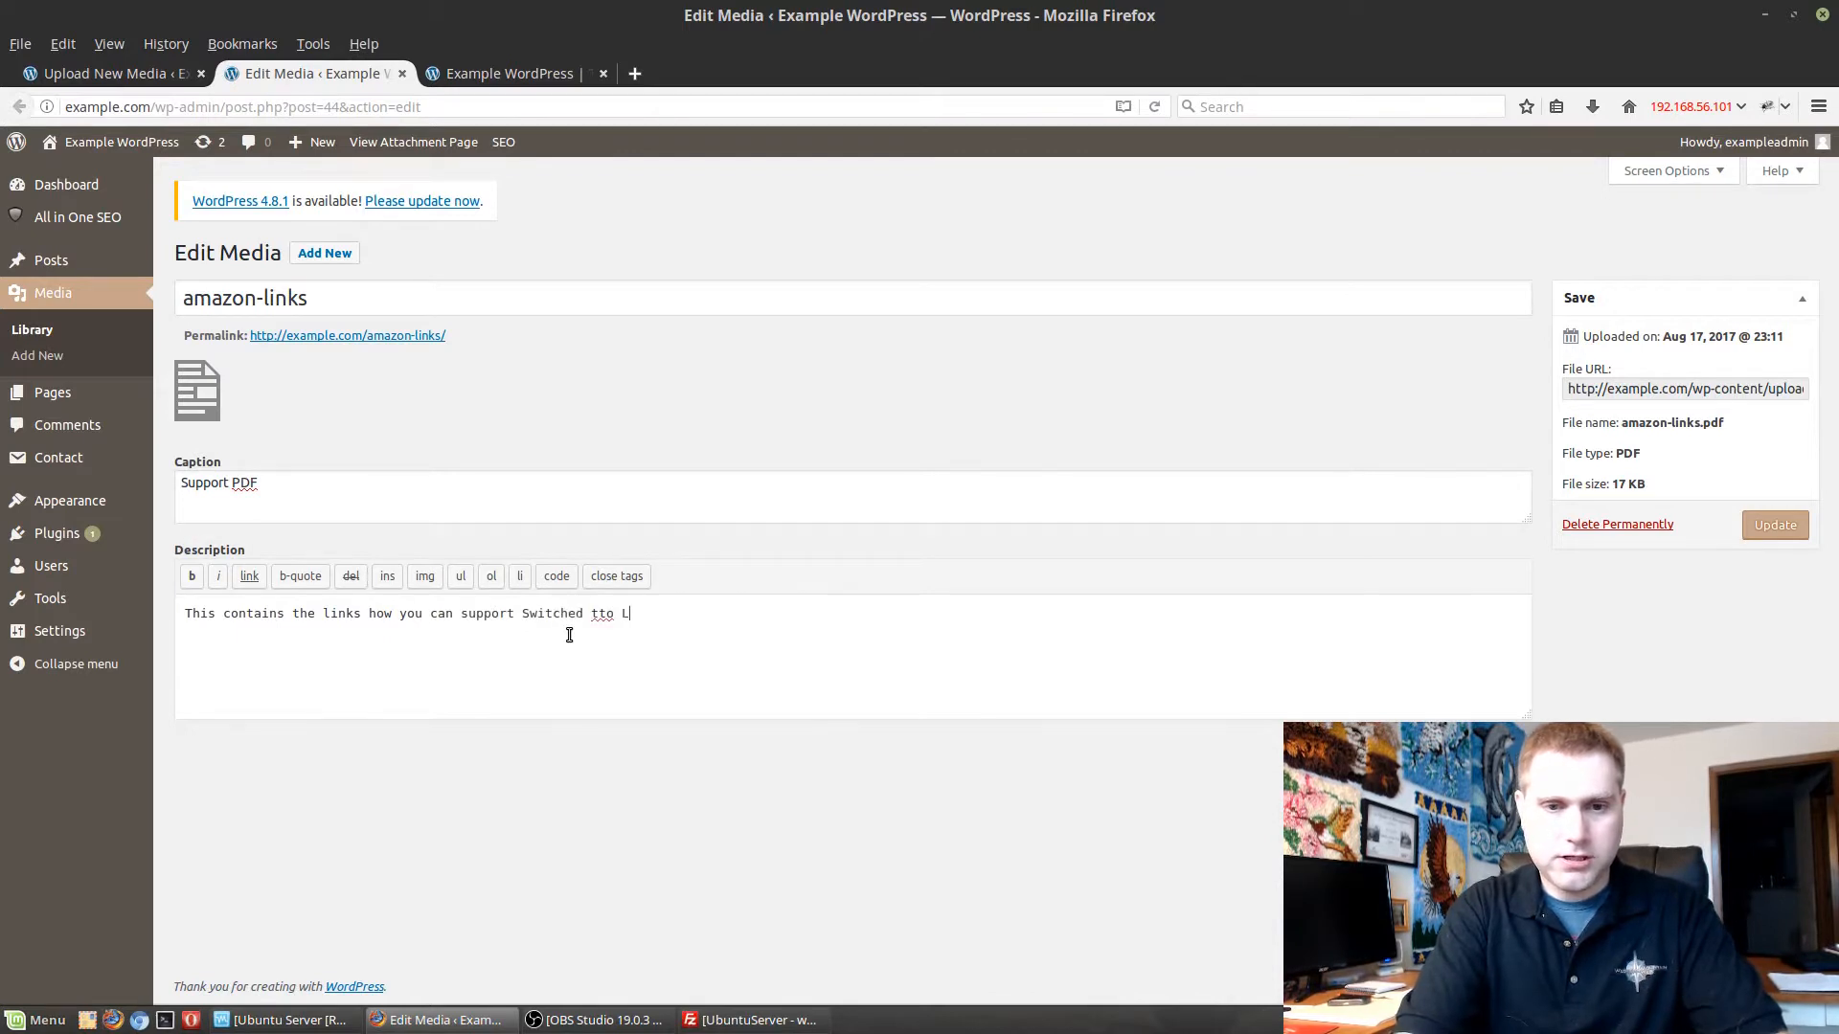
pyautogui.press('BackSpace')
pyautogui.press('BackSpace')
pyautogui.write('Linux')
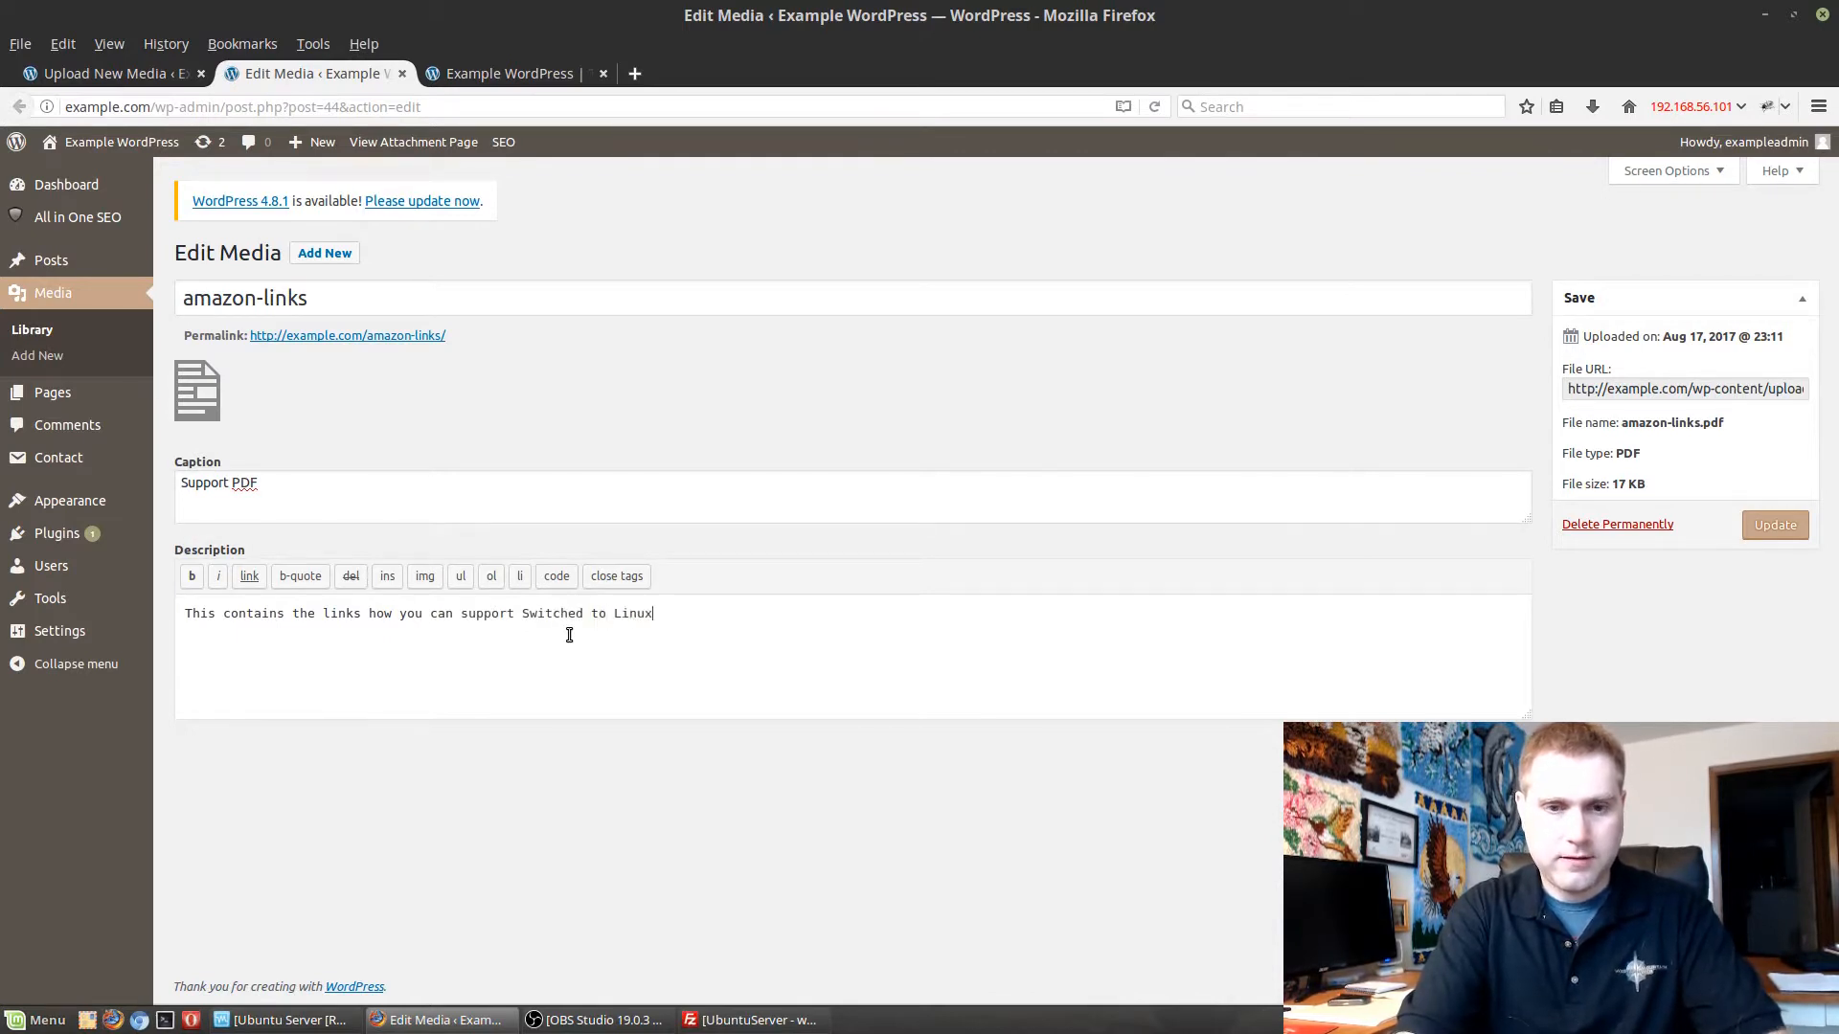
pyautogui.click(1779, 539)
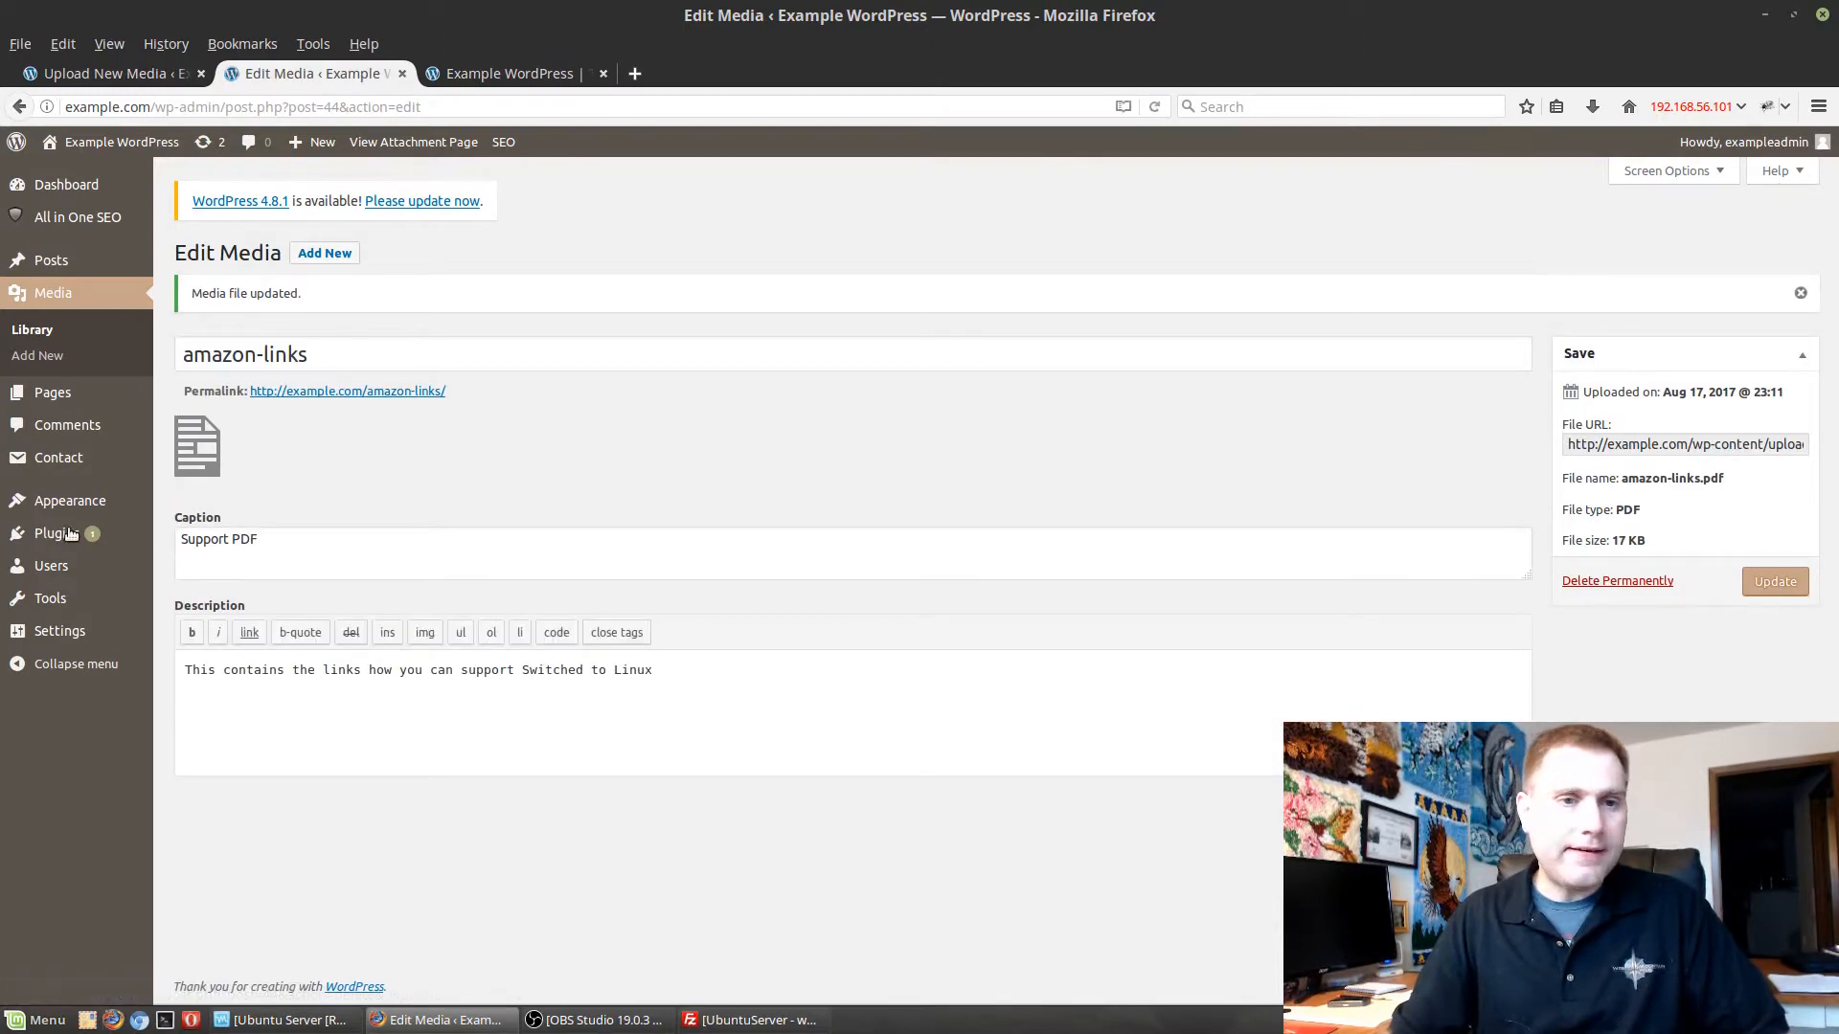
# Go through the media library to the page list, open New Test Page for editing, and compare its text with the live site.
pyautogui.click(33, 330)
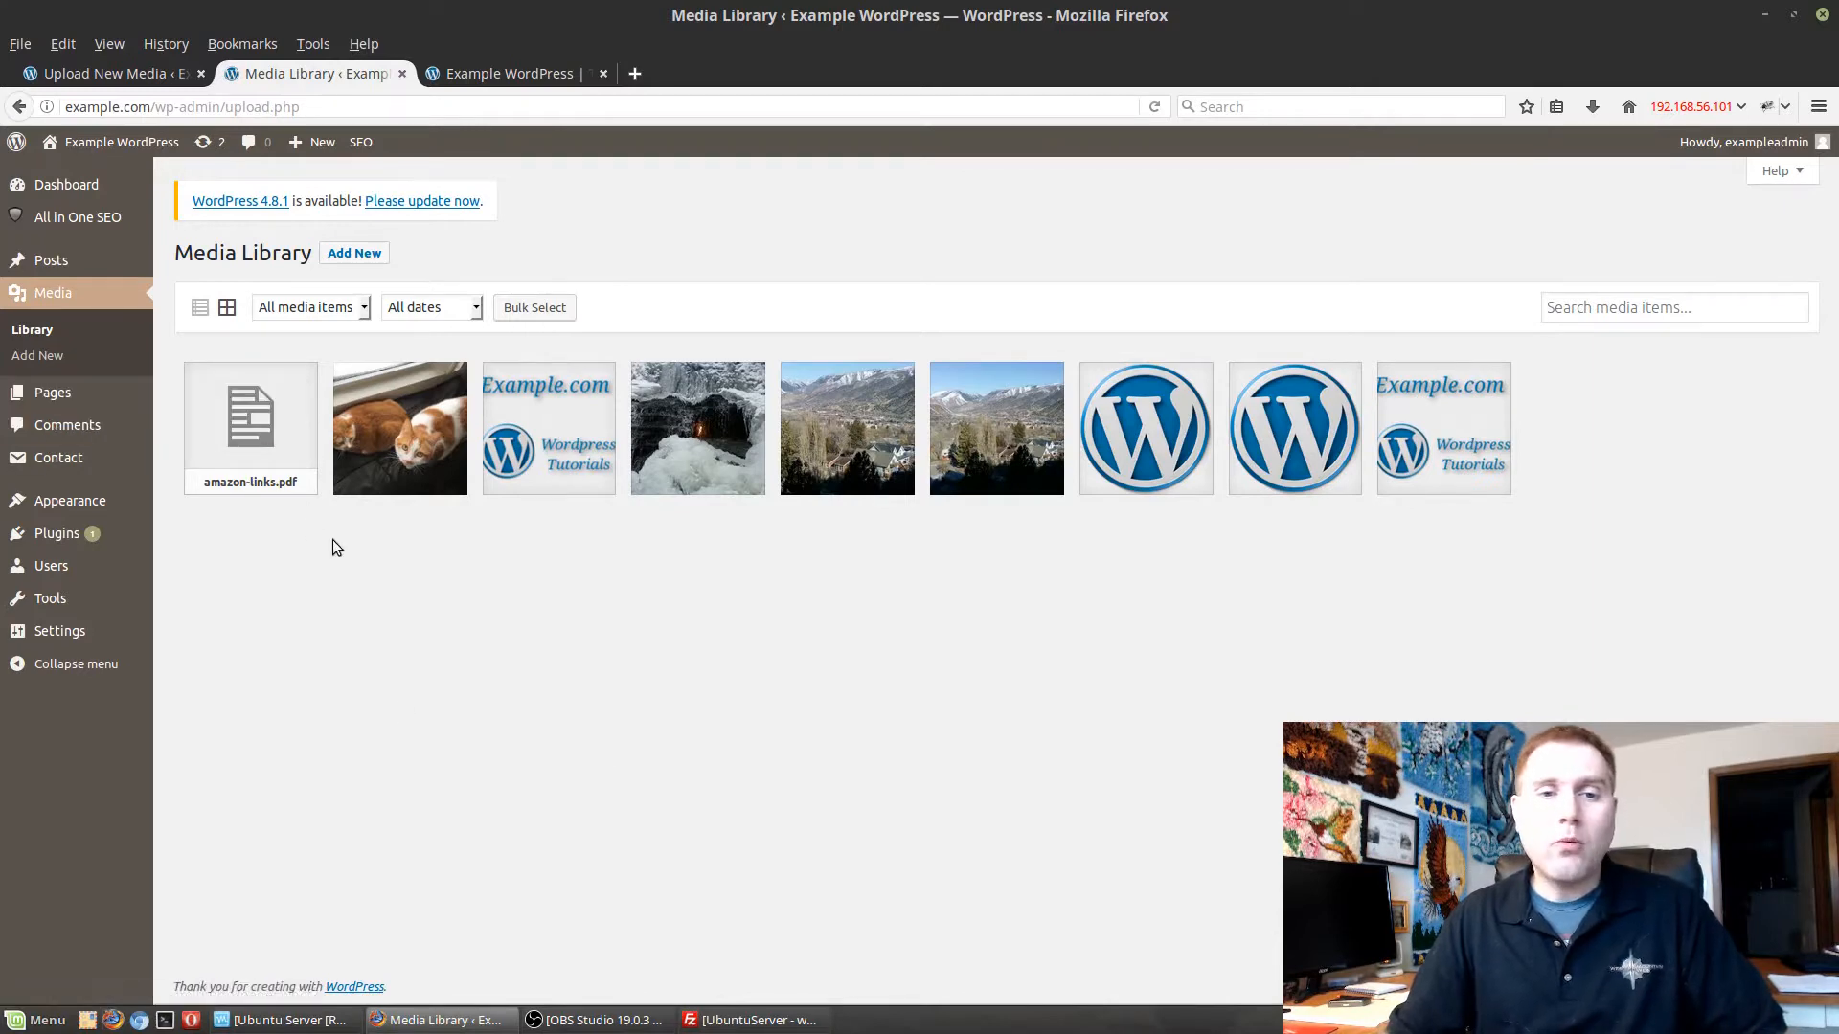
pyautogui.click(71, 385)
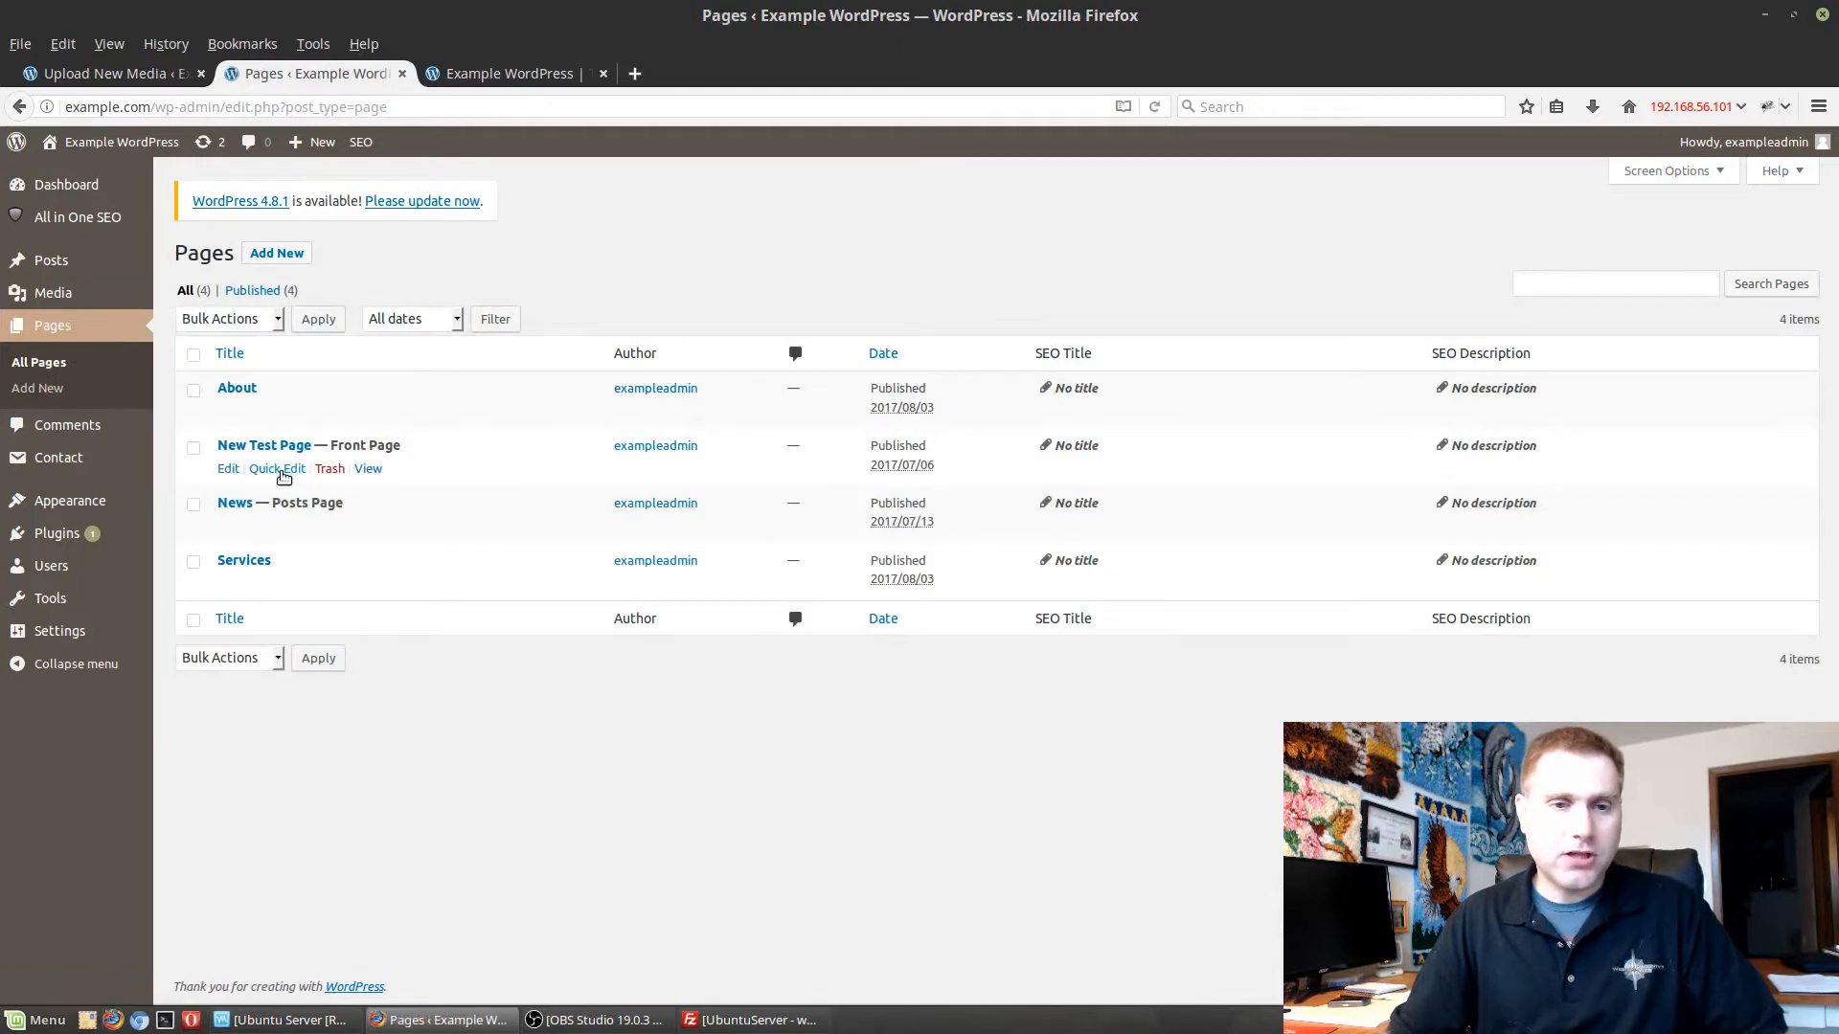
pyautogui.click(261, 445)
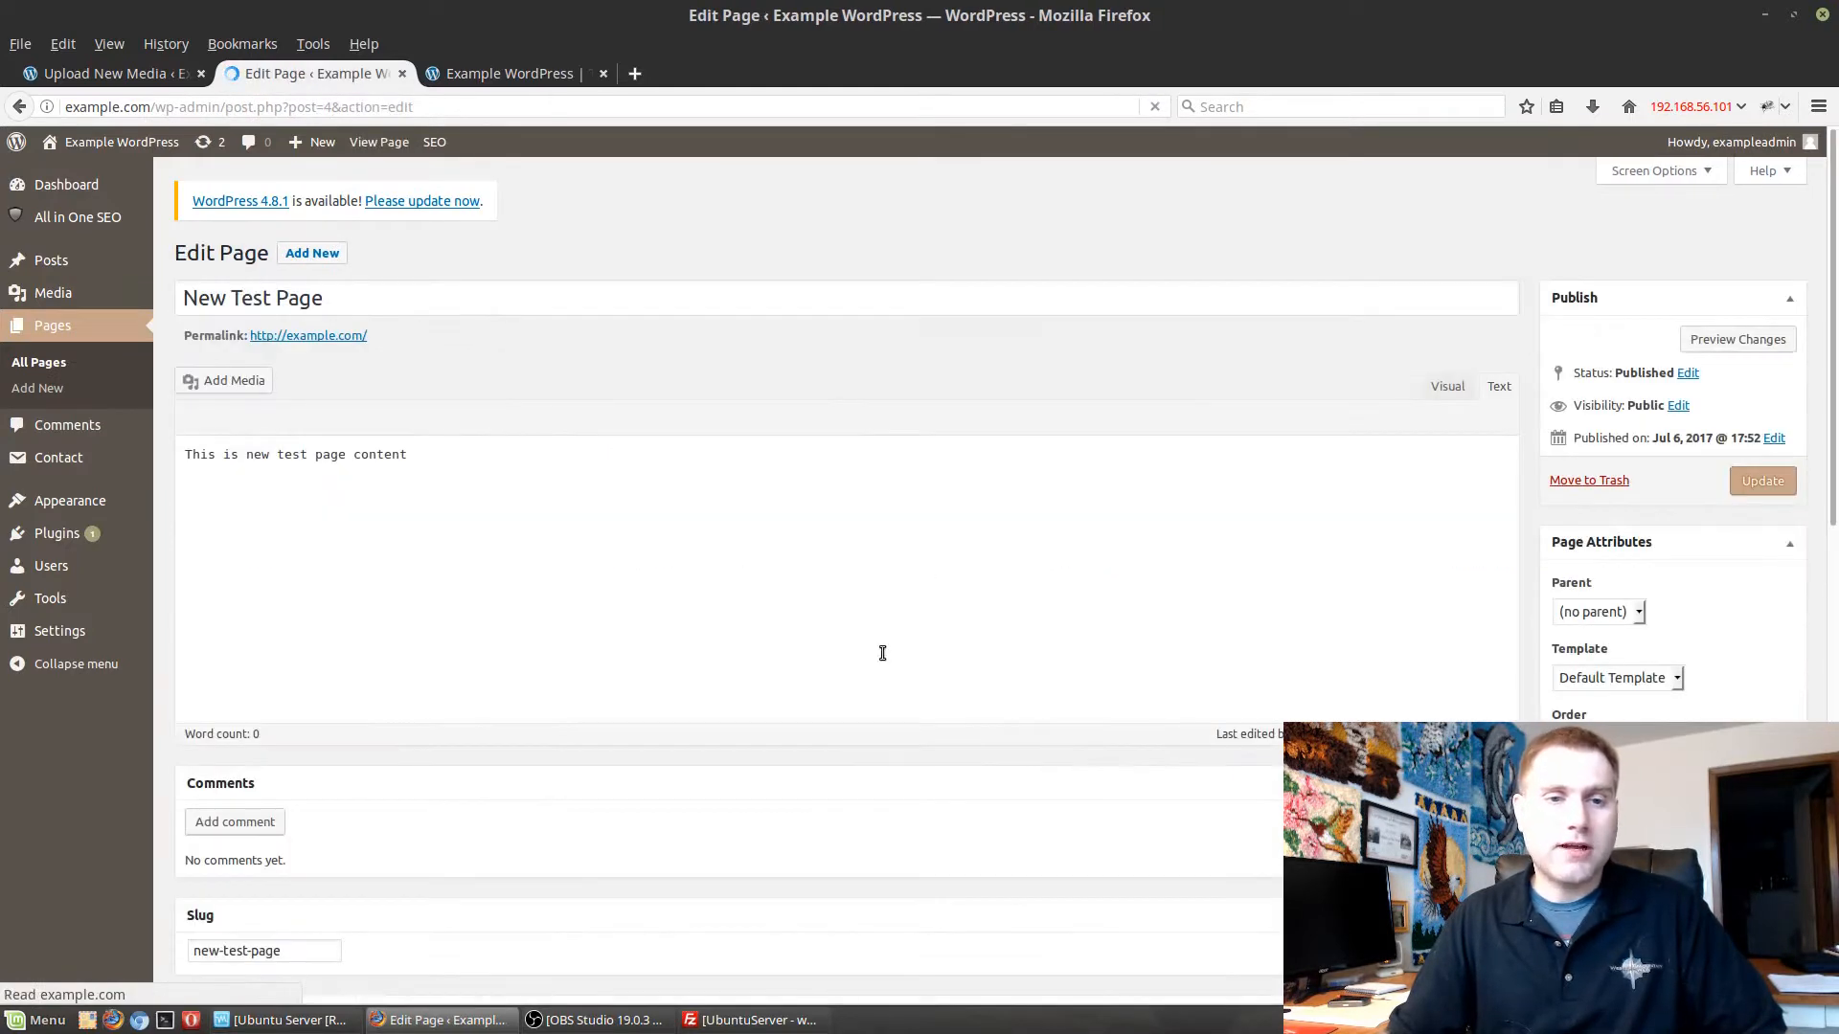
pyautogui.click(508, 83)
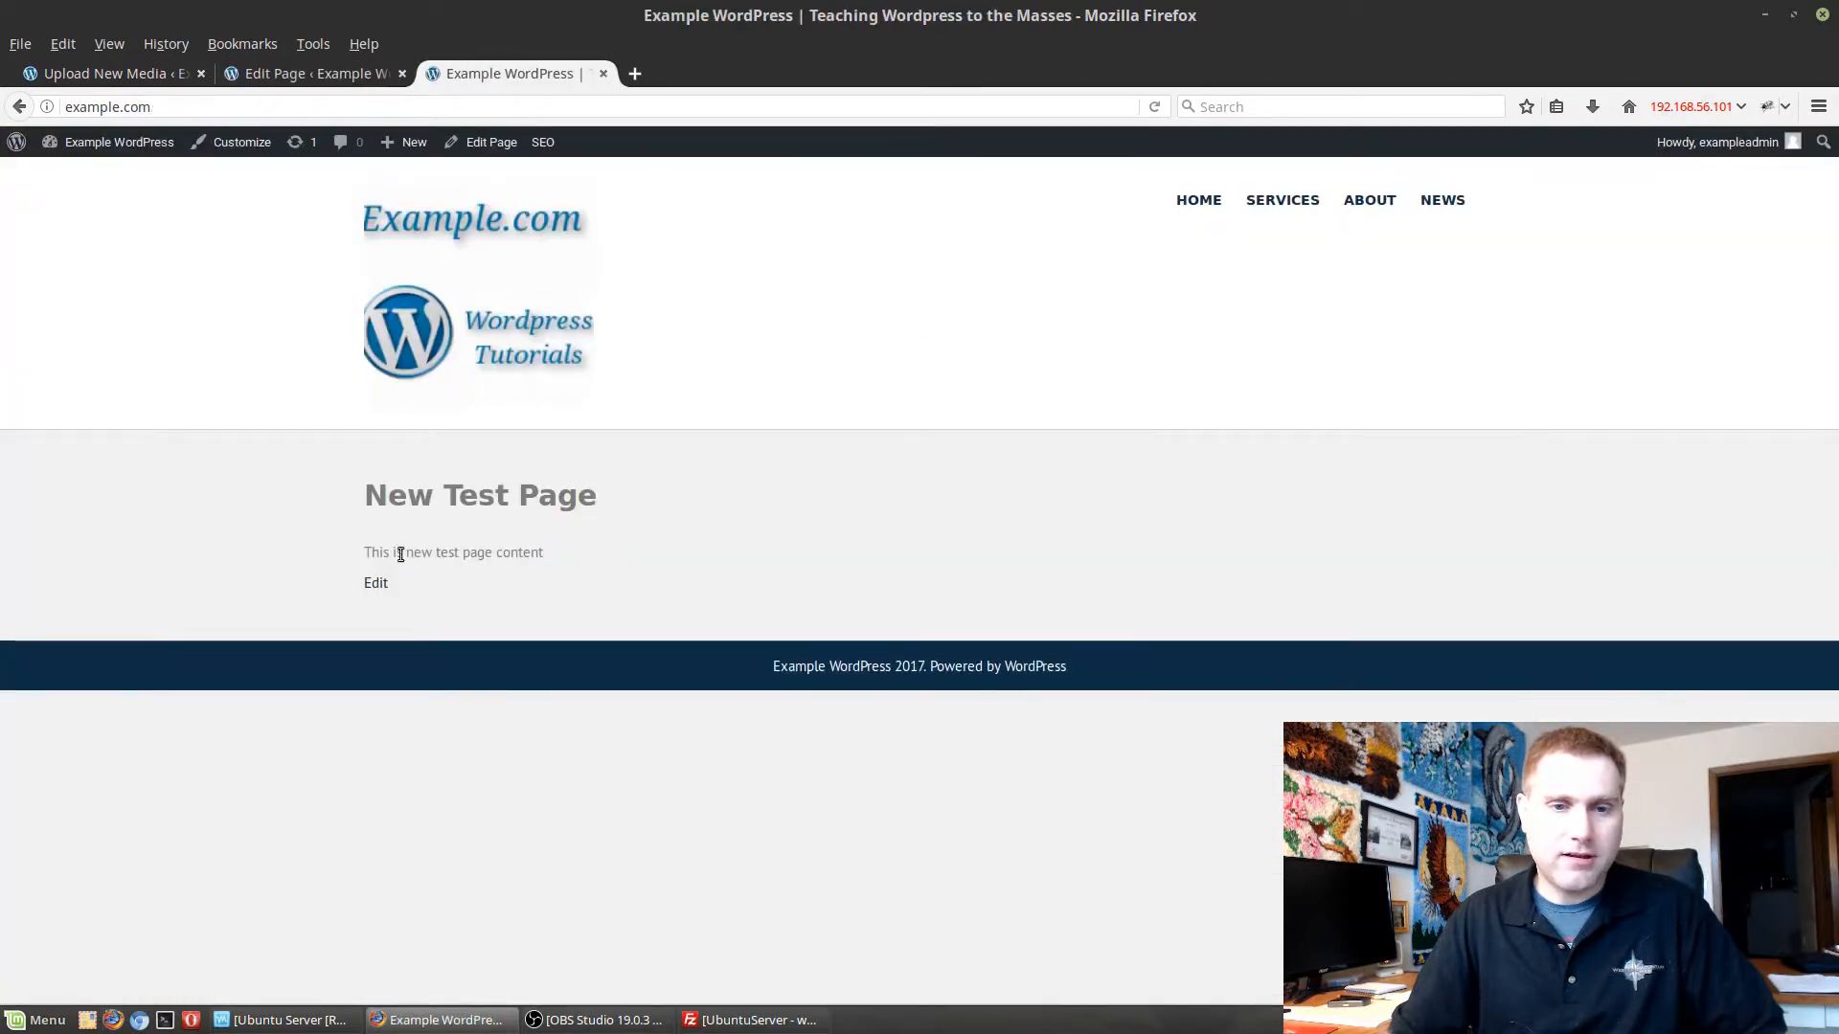
pyautogui.moveTo(362, 554); pyautogui.dragTo(546, 554)
pyautogui.click(288, 73)
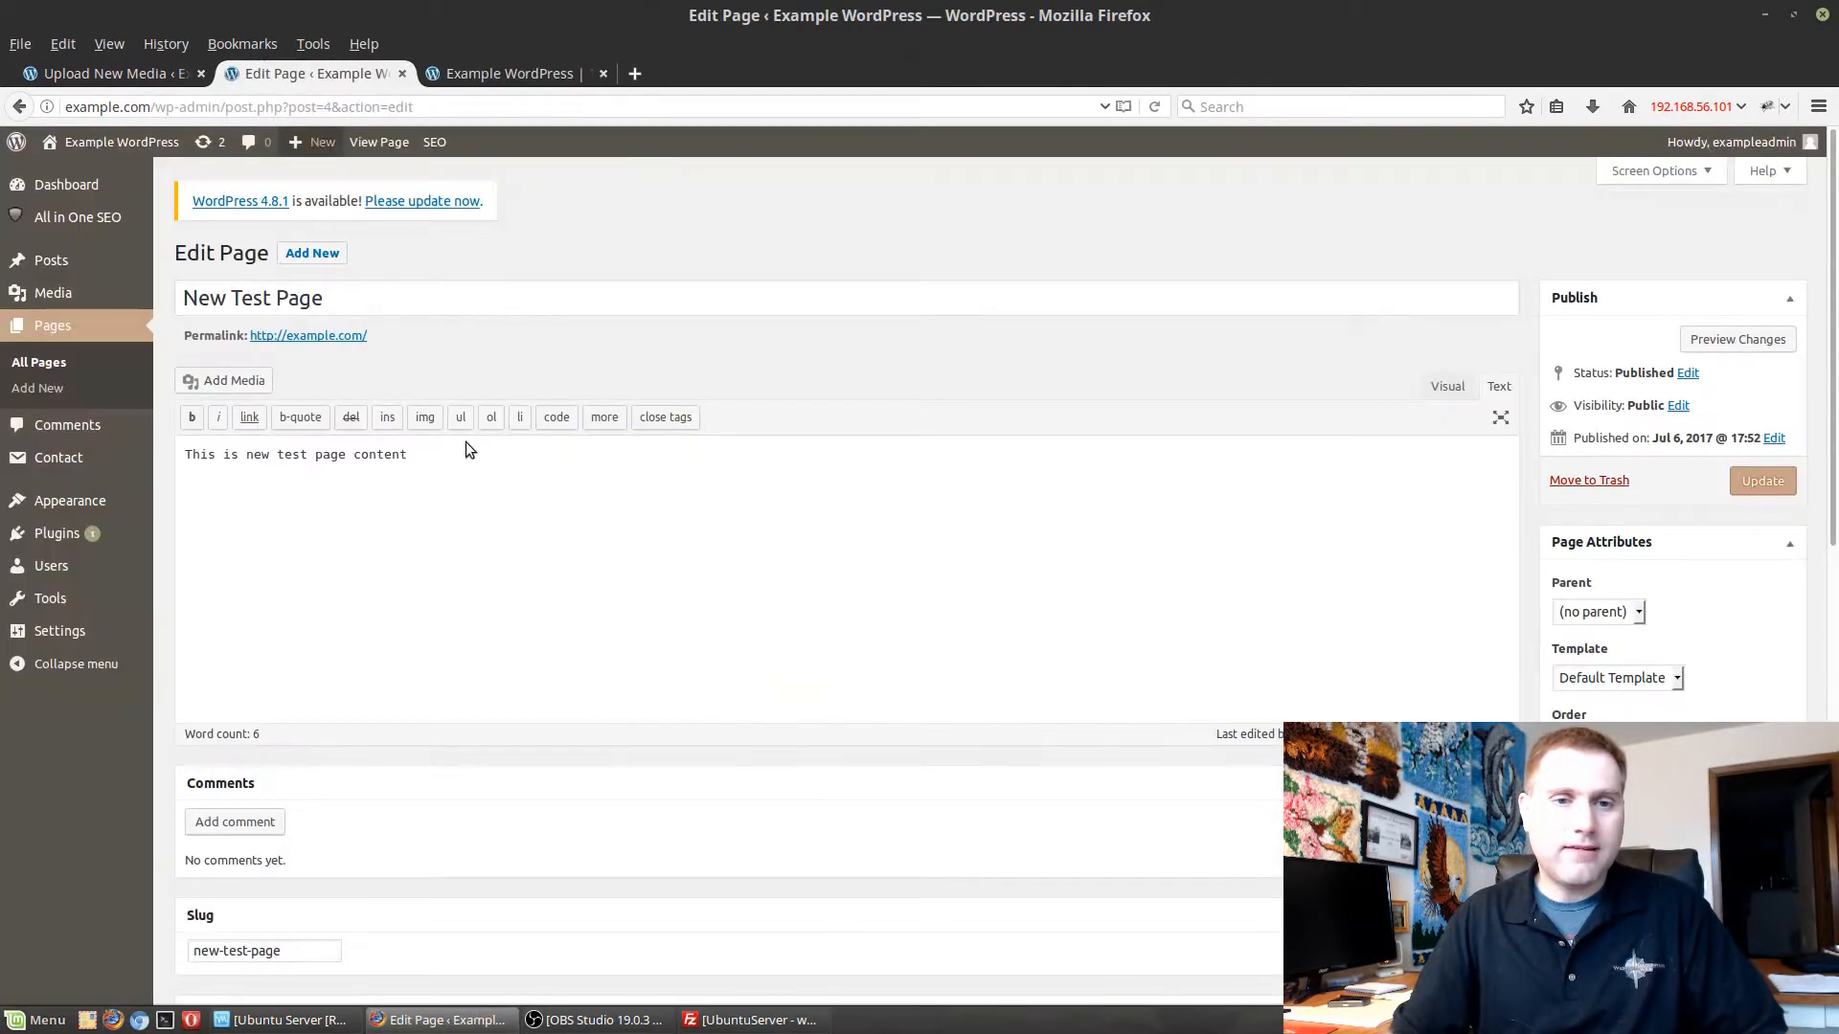
# Replace the content of New Test Page with "These are some cute cats".
pyautogui.click(531, 508)
pyautogui.hotkey('ctrl', 'a')
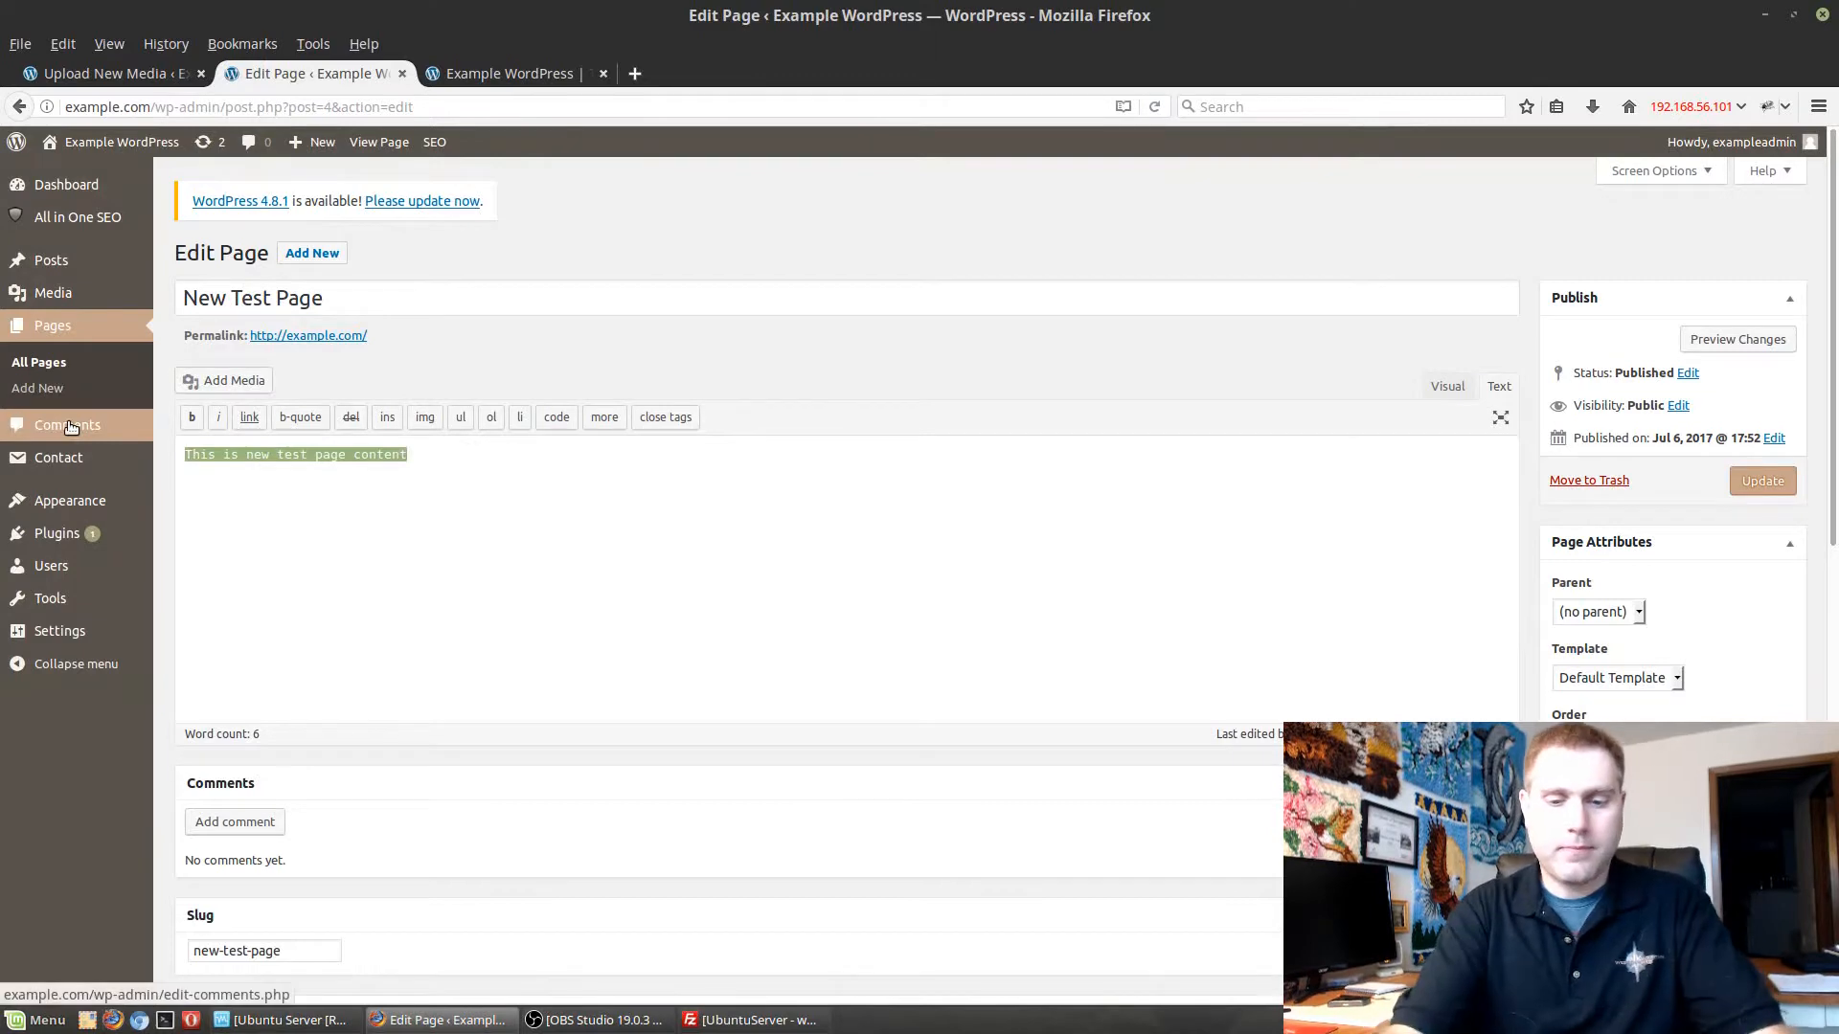
pyautogui.write('These are some ')
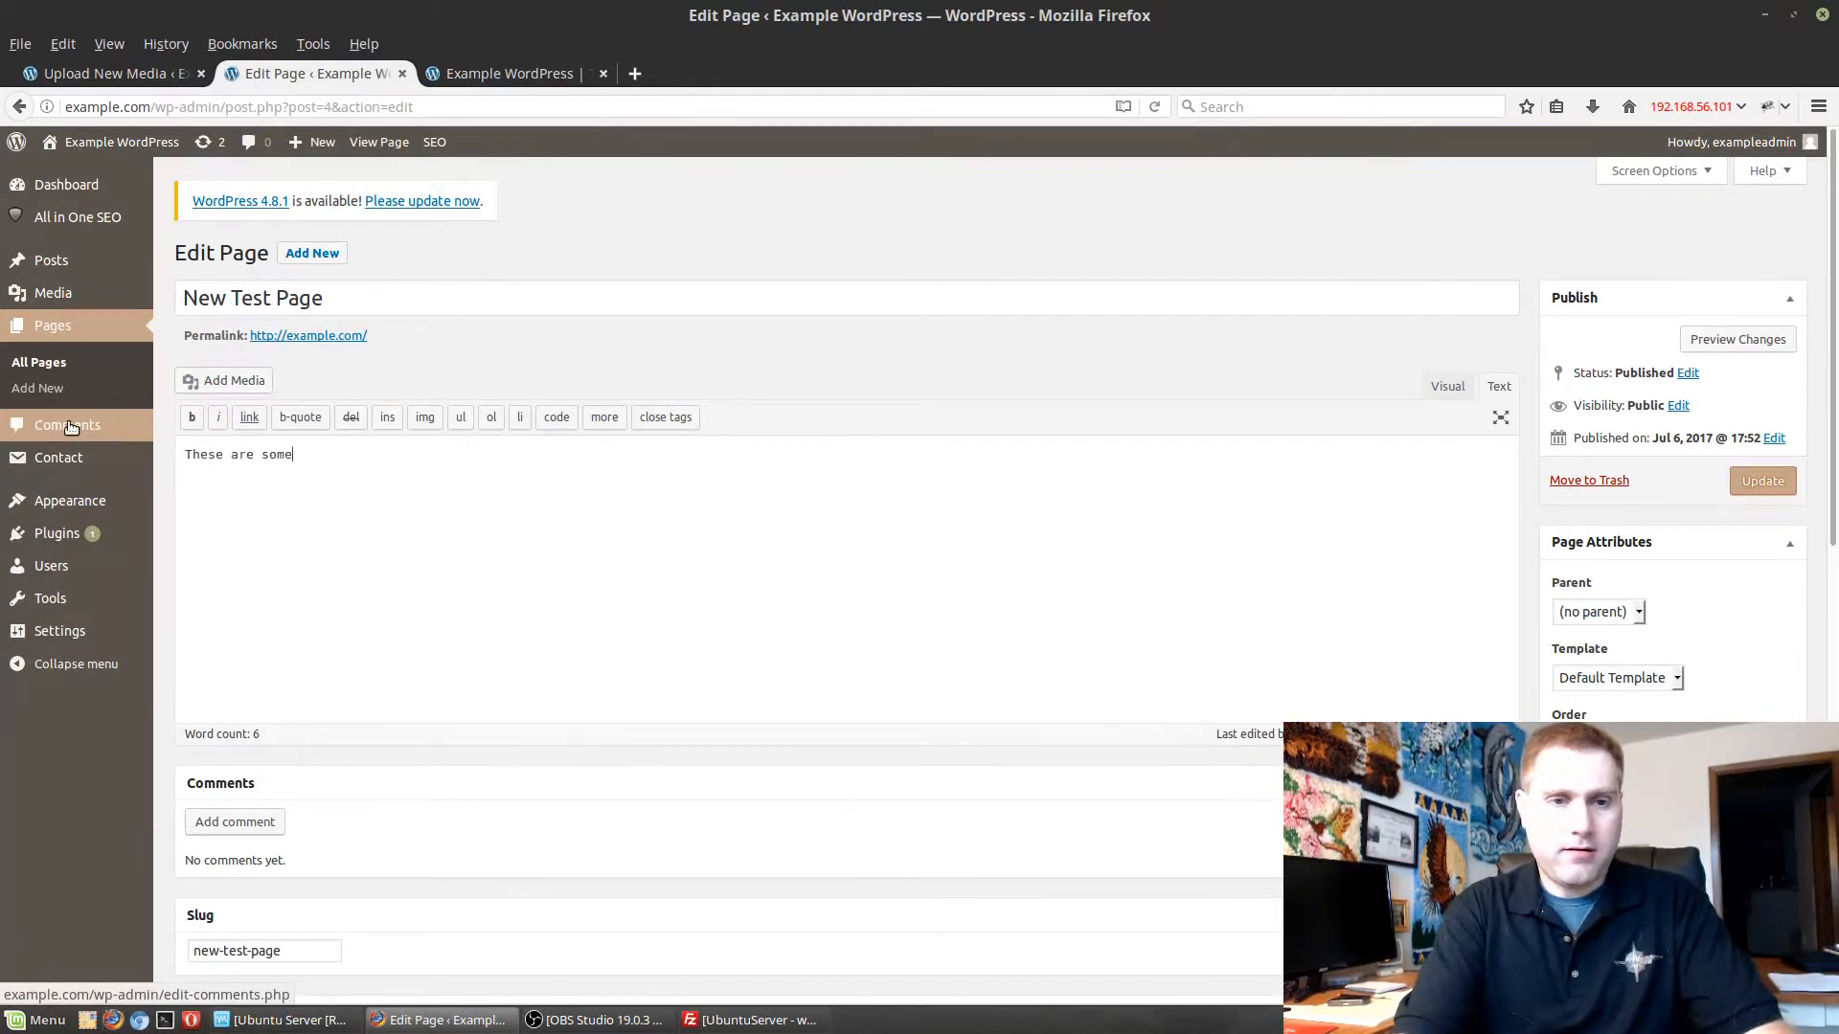
pyautogui.write('c')
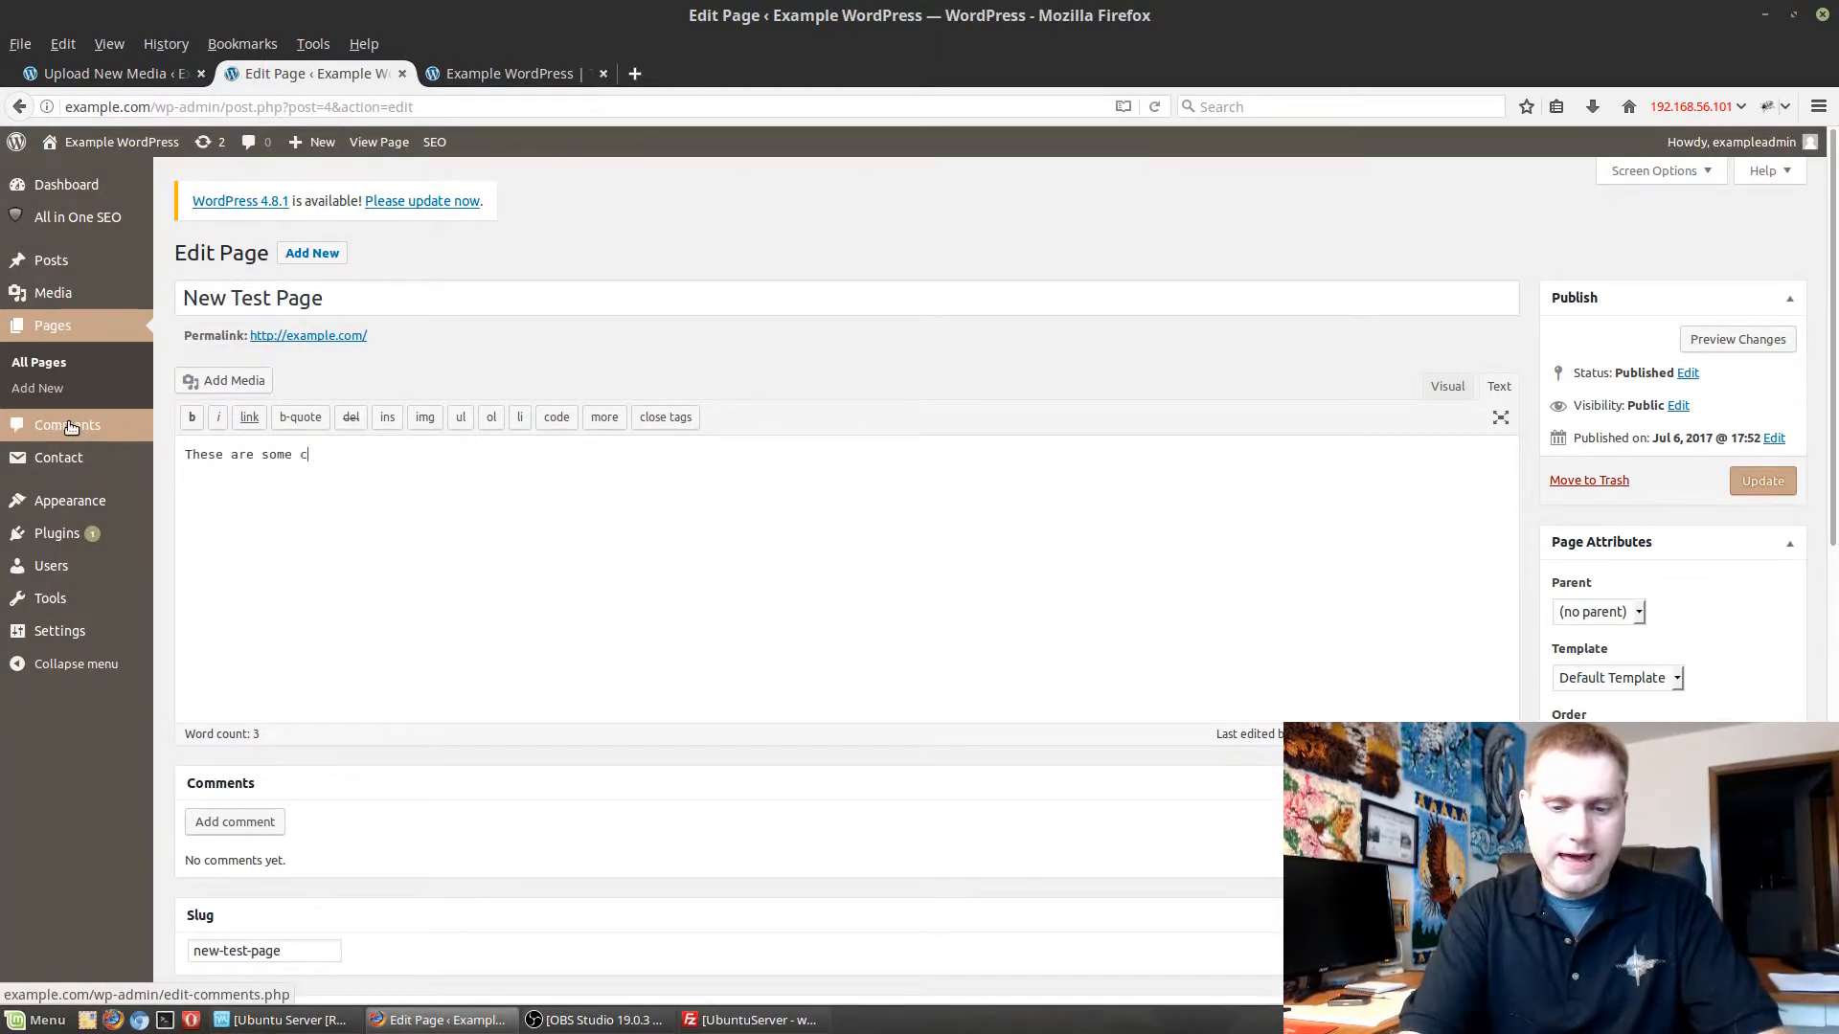
pyautogui.write('ute cats')
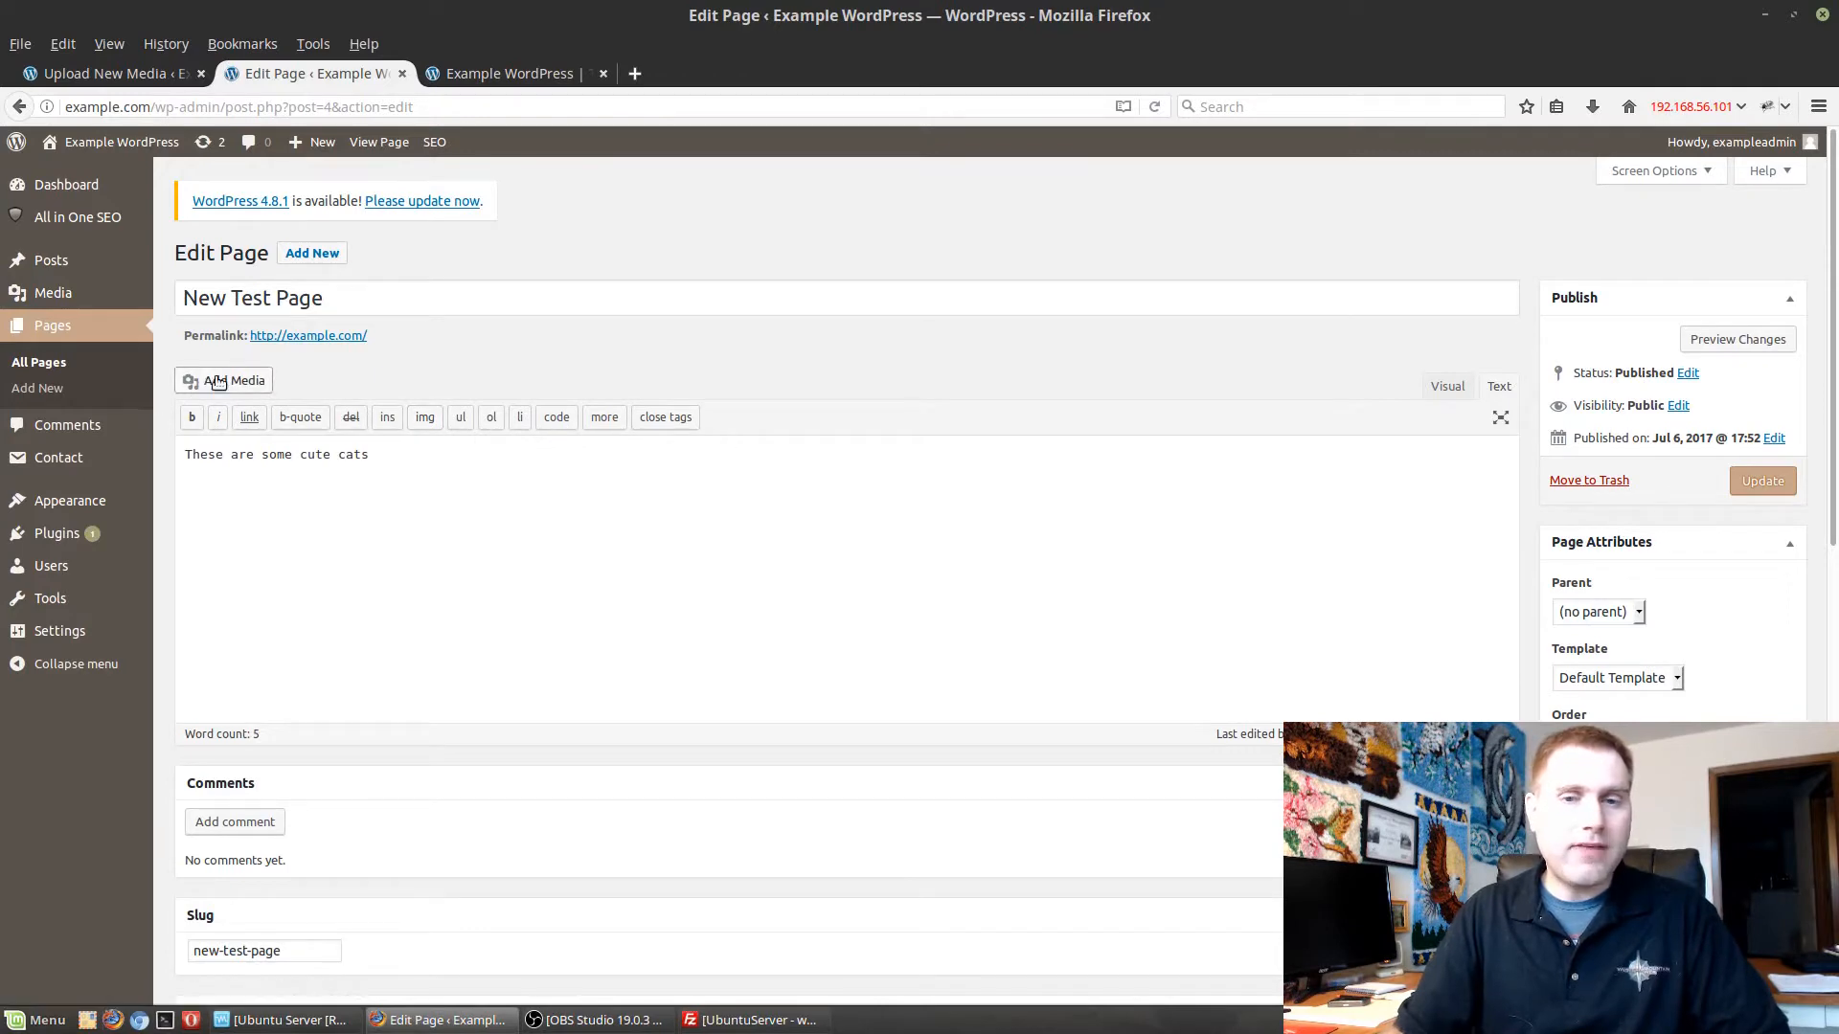
# Switch the page content to the visual editor and add a line break after the cats sentence.
pyautogui.click(1443, 387)
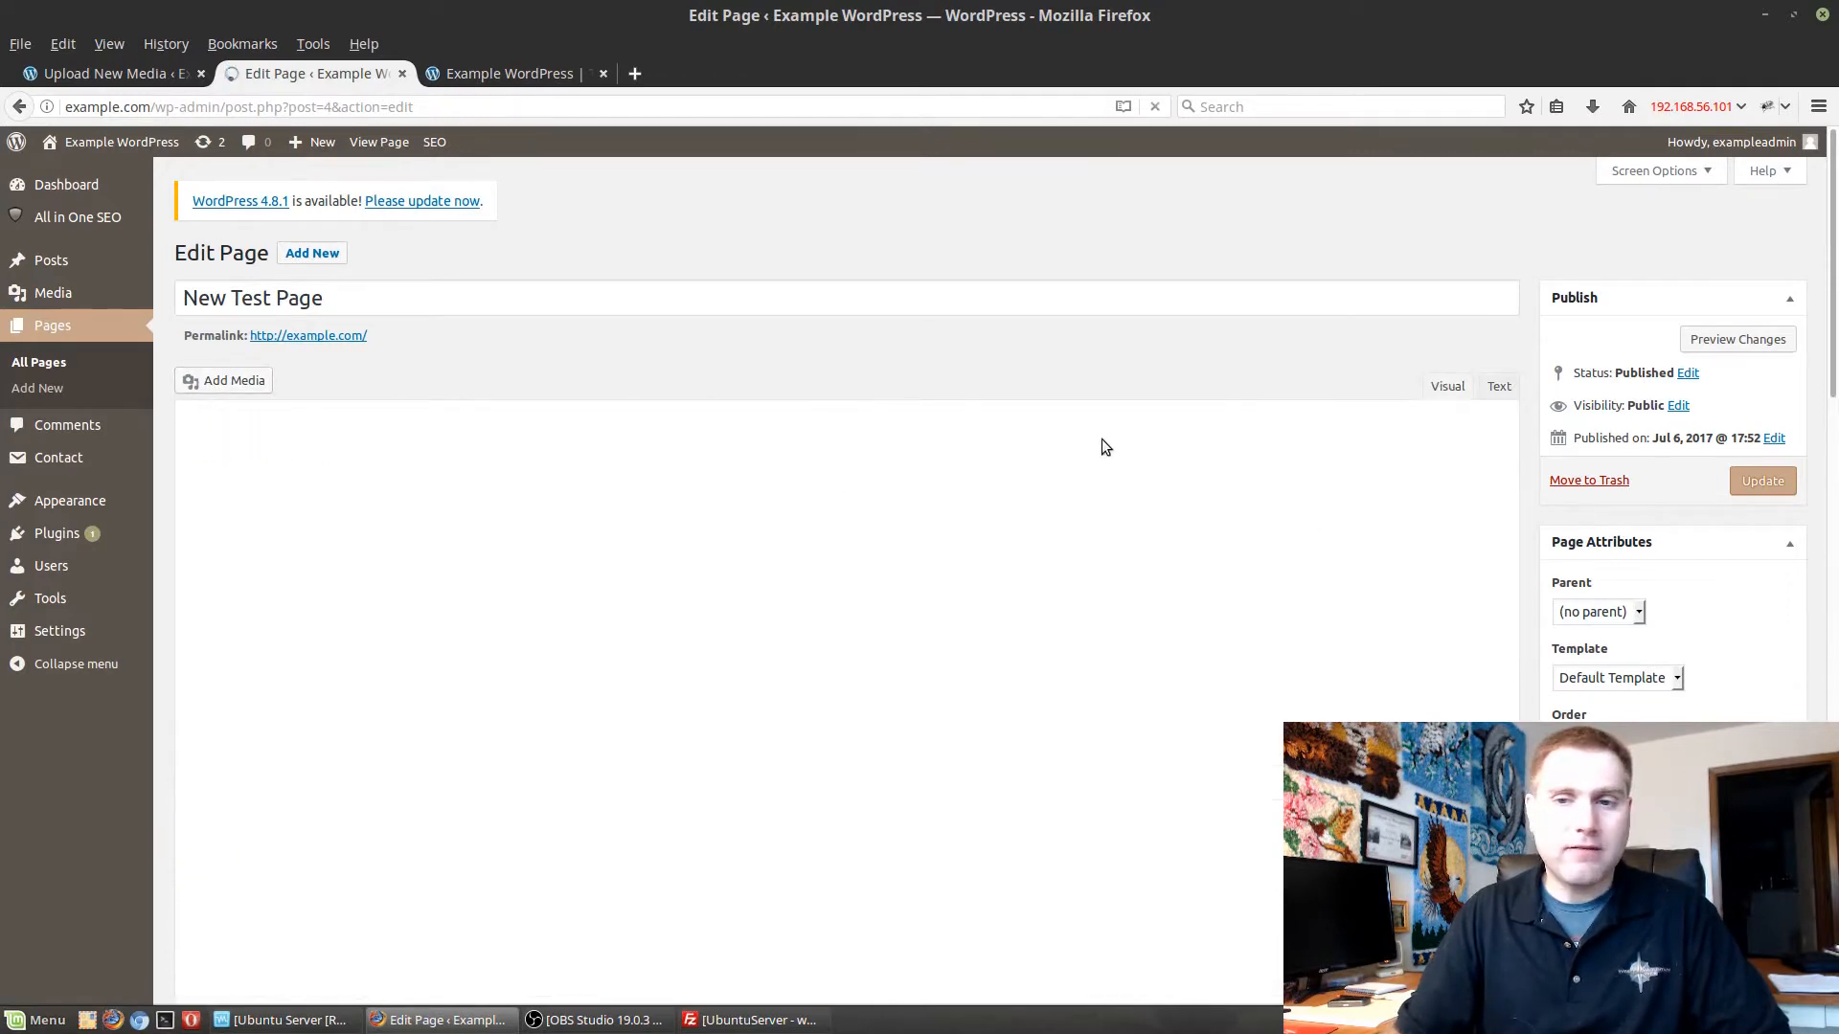
pyautogui.click(456, 560)
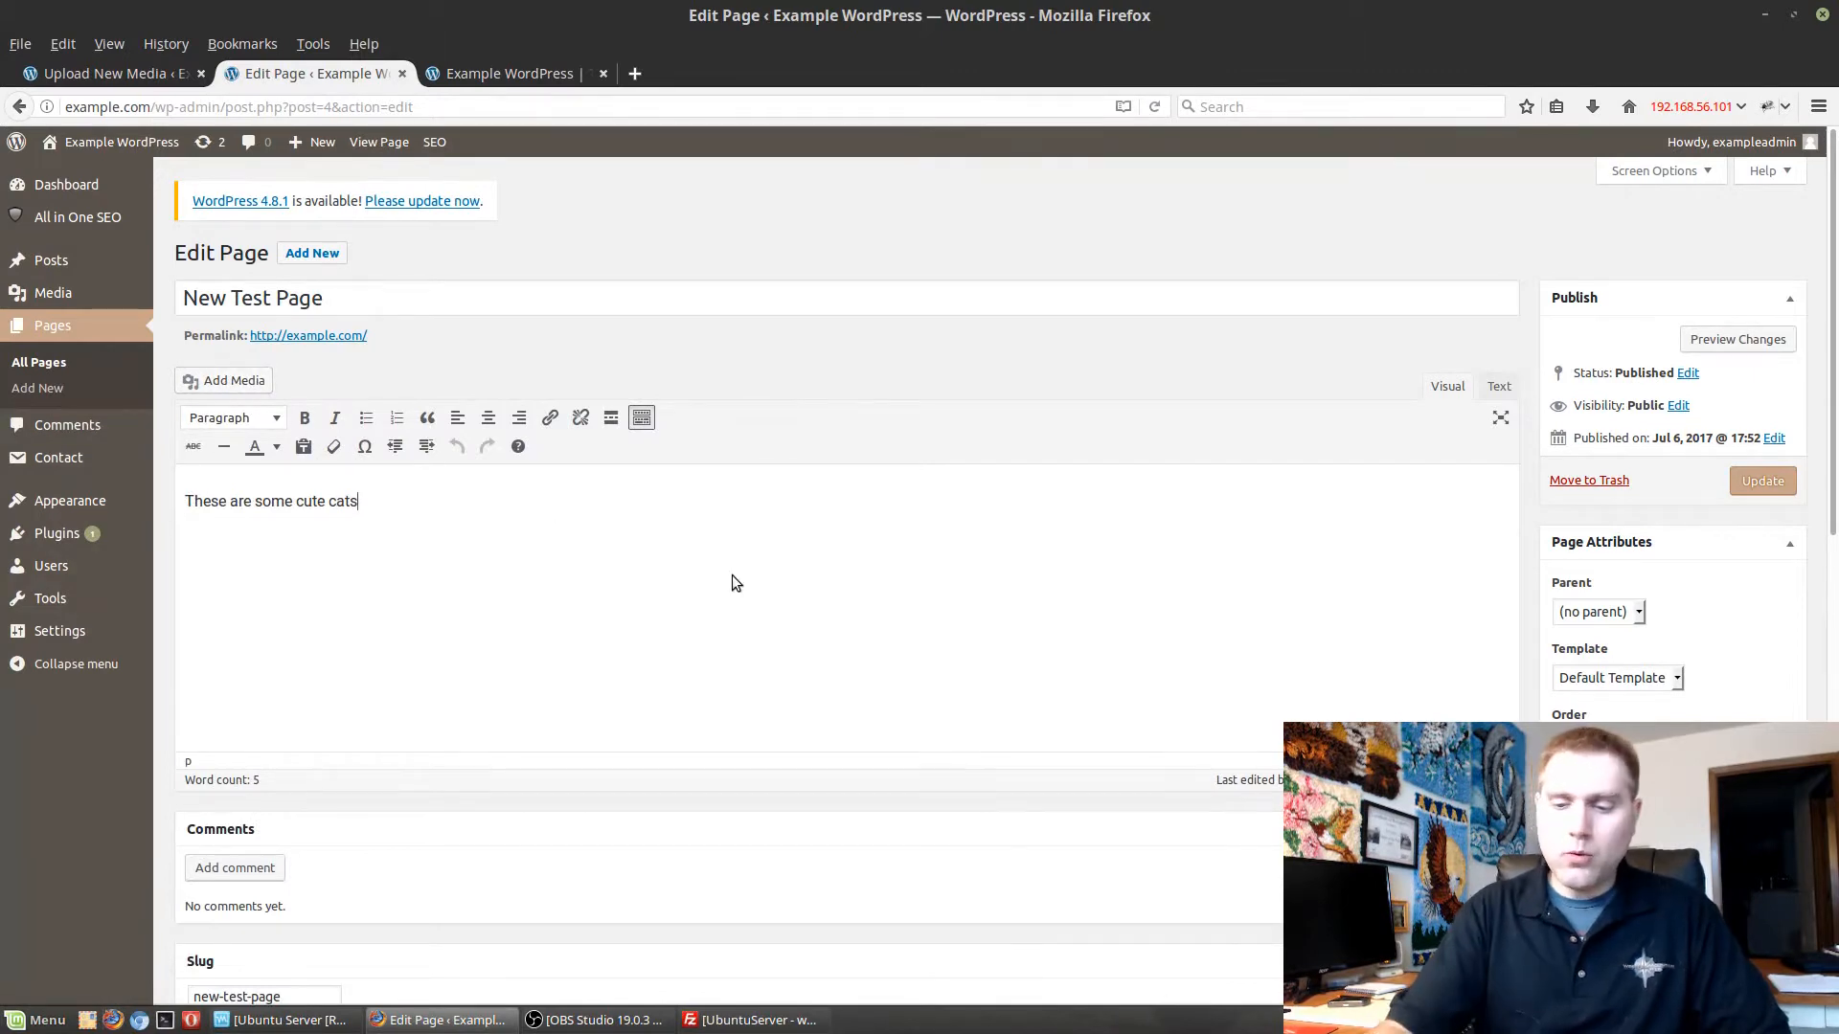
pyautogui.press('Return')
pyautogui.click(365, 498)
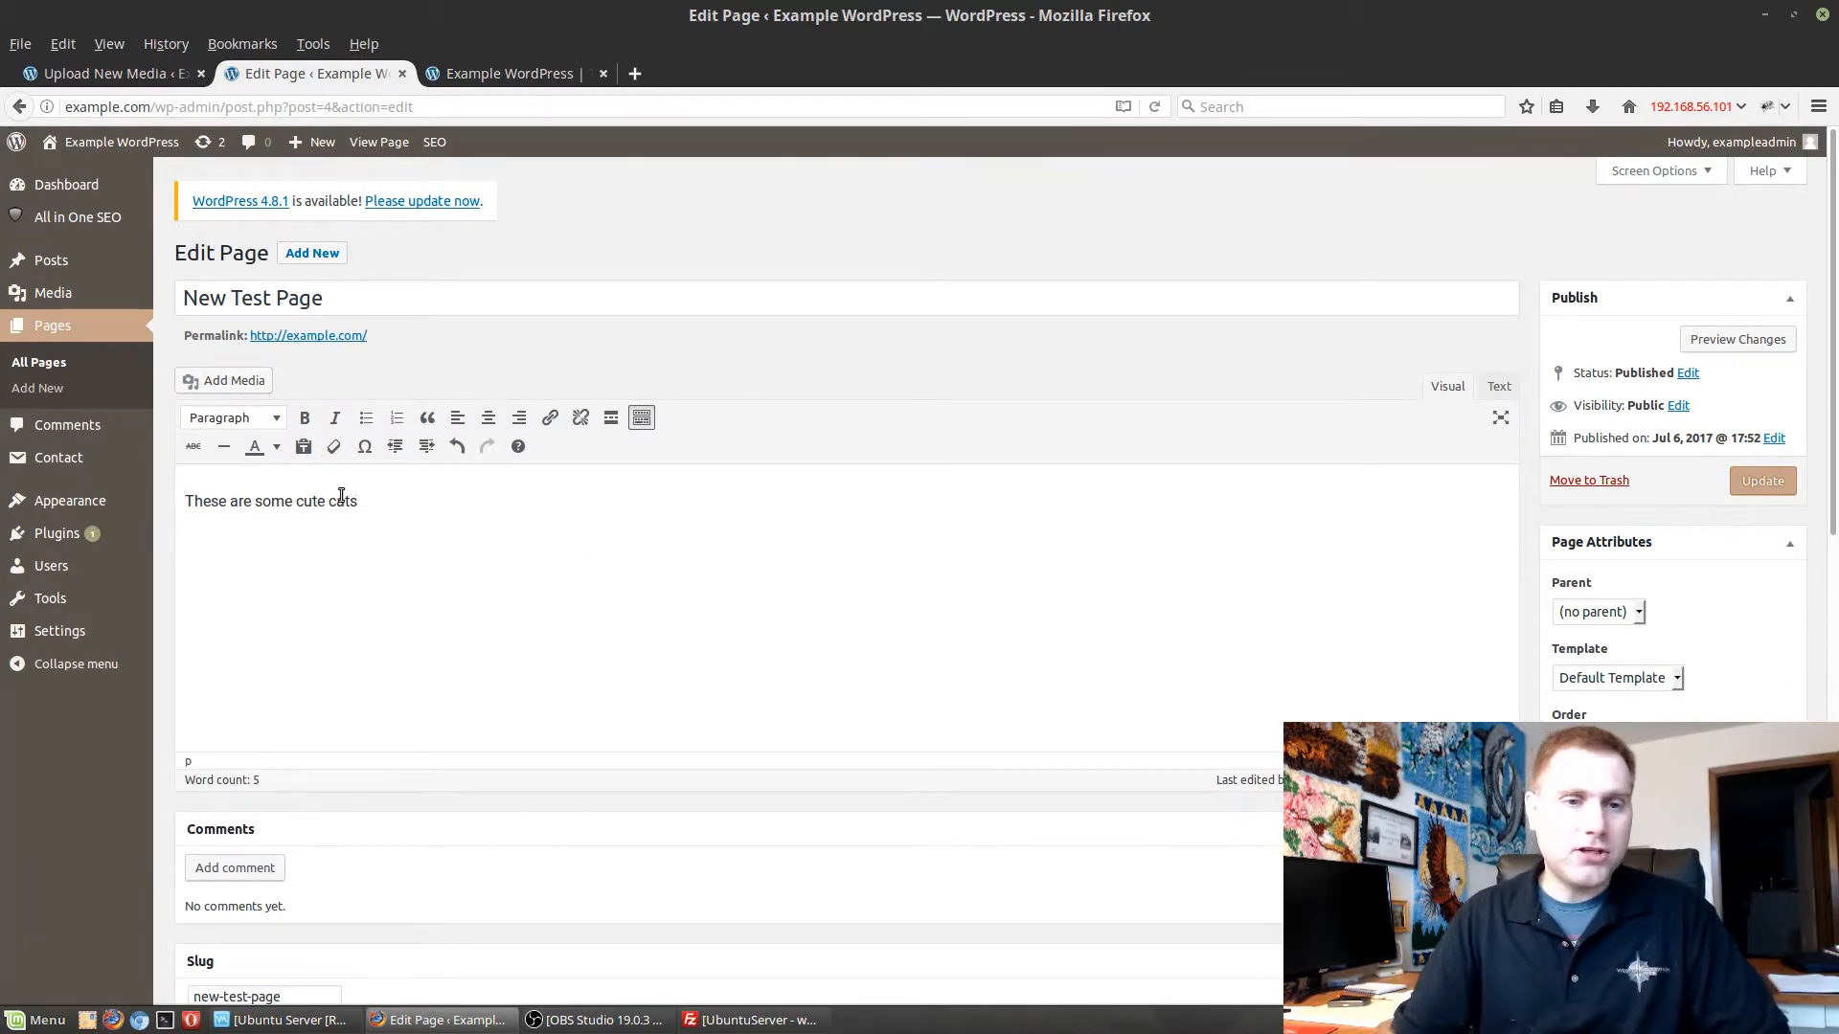
# Insert cat.jpg from the media library below the sentence with Center alignment and update the page.
pyautogui.click(239, 389)
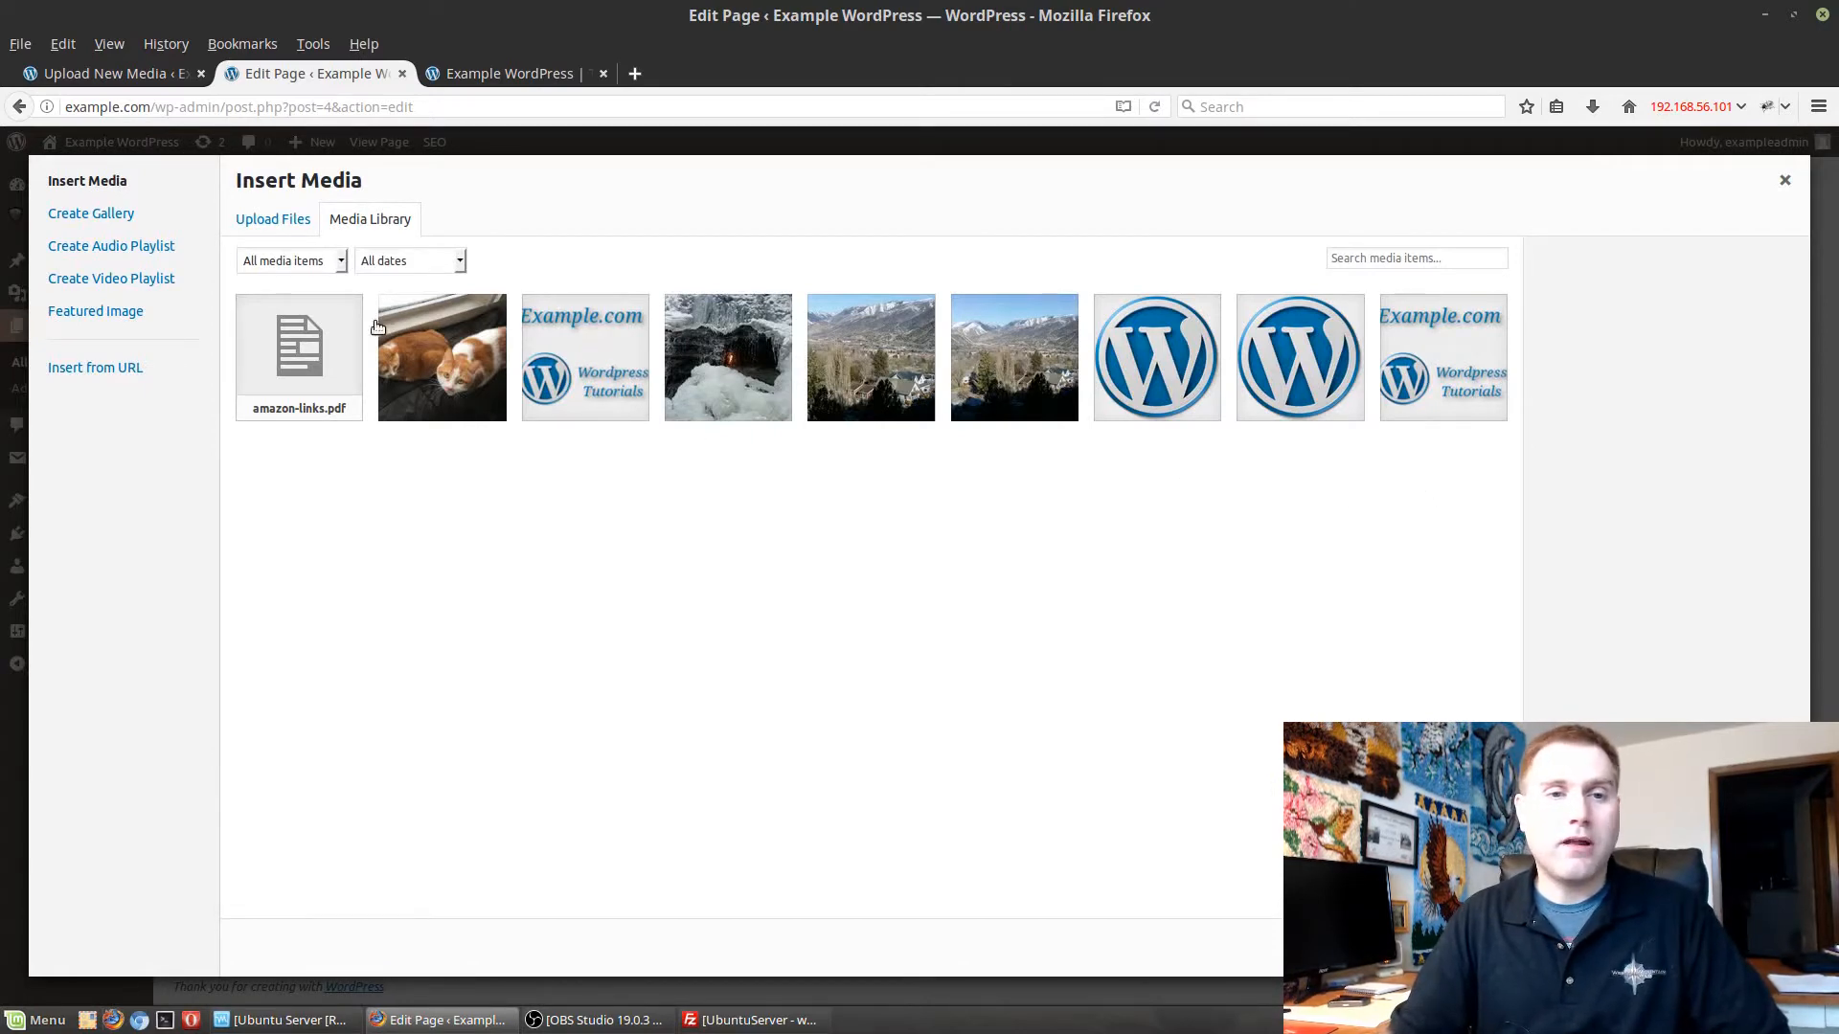
pyautogui.click(283, 218)
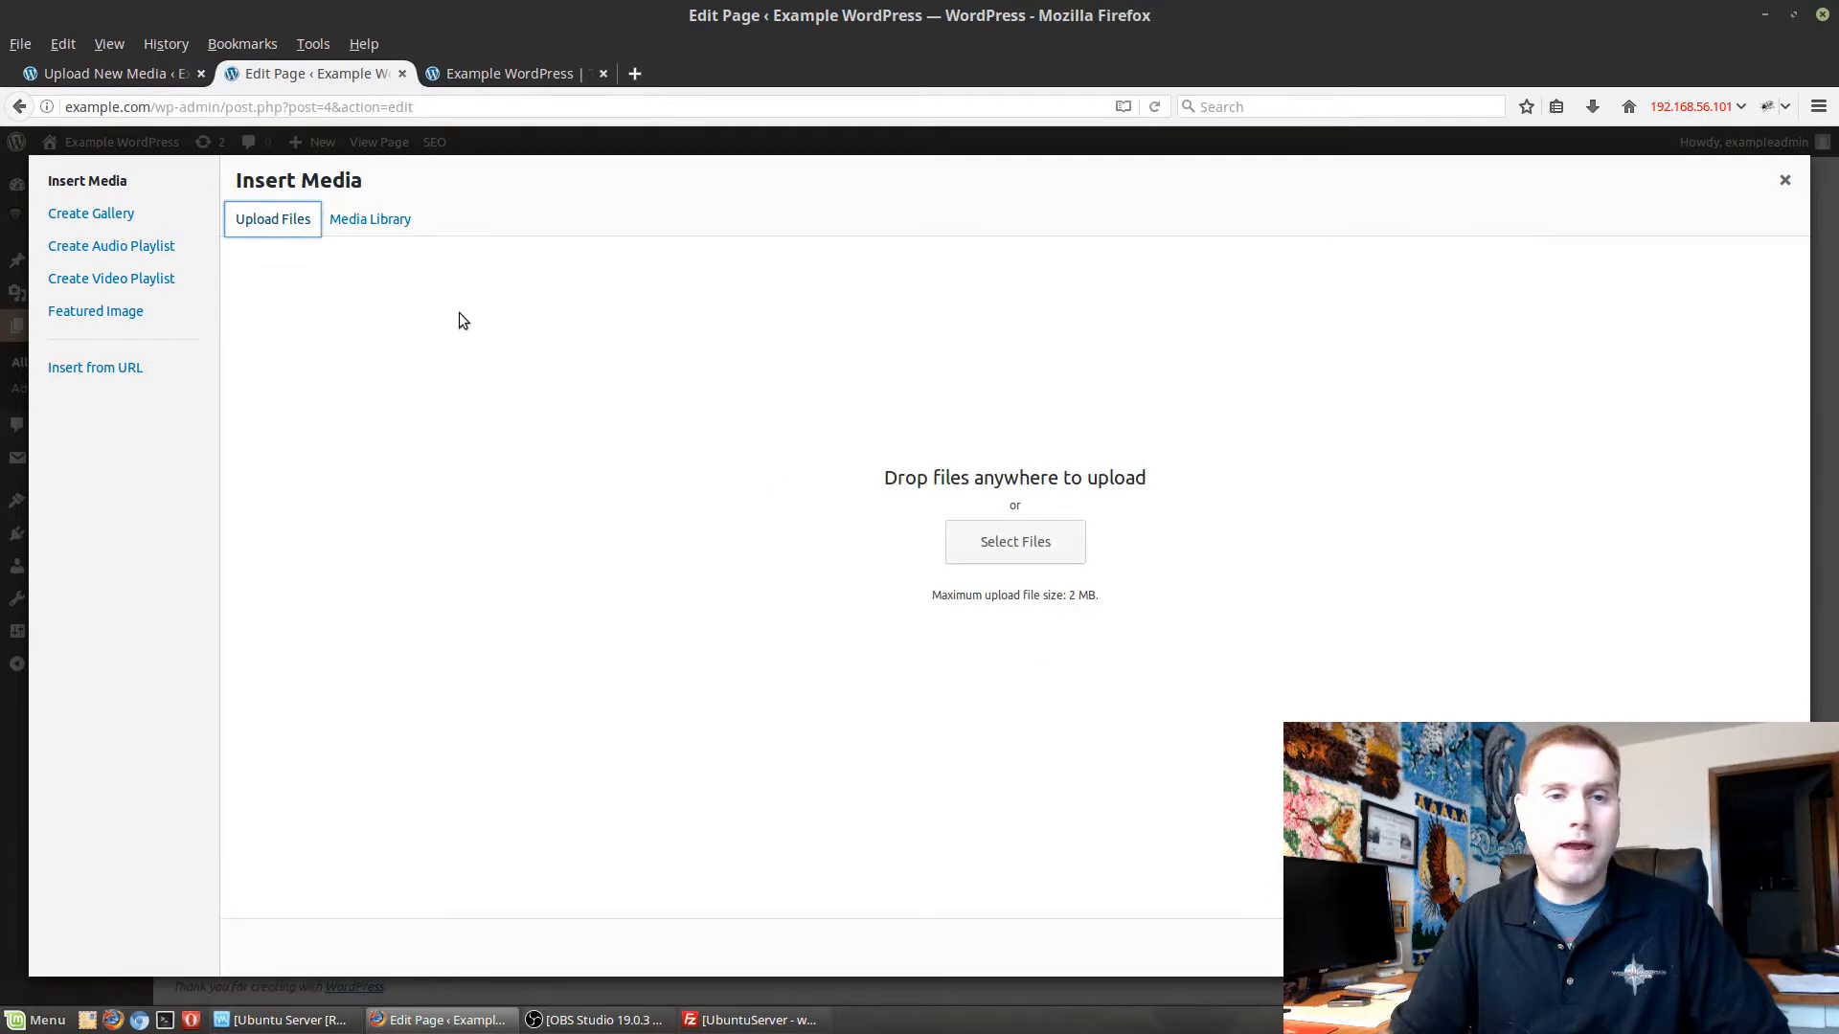
pyautogui.click(363, 221)
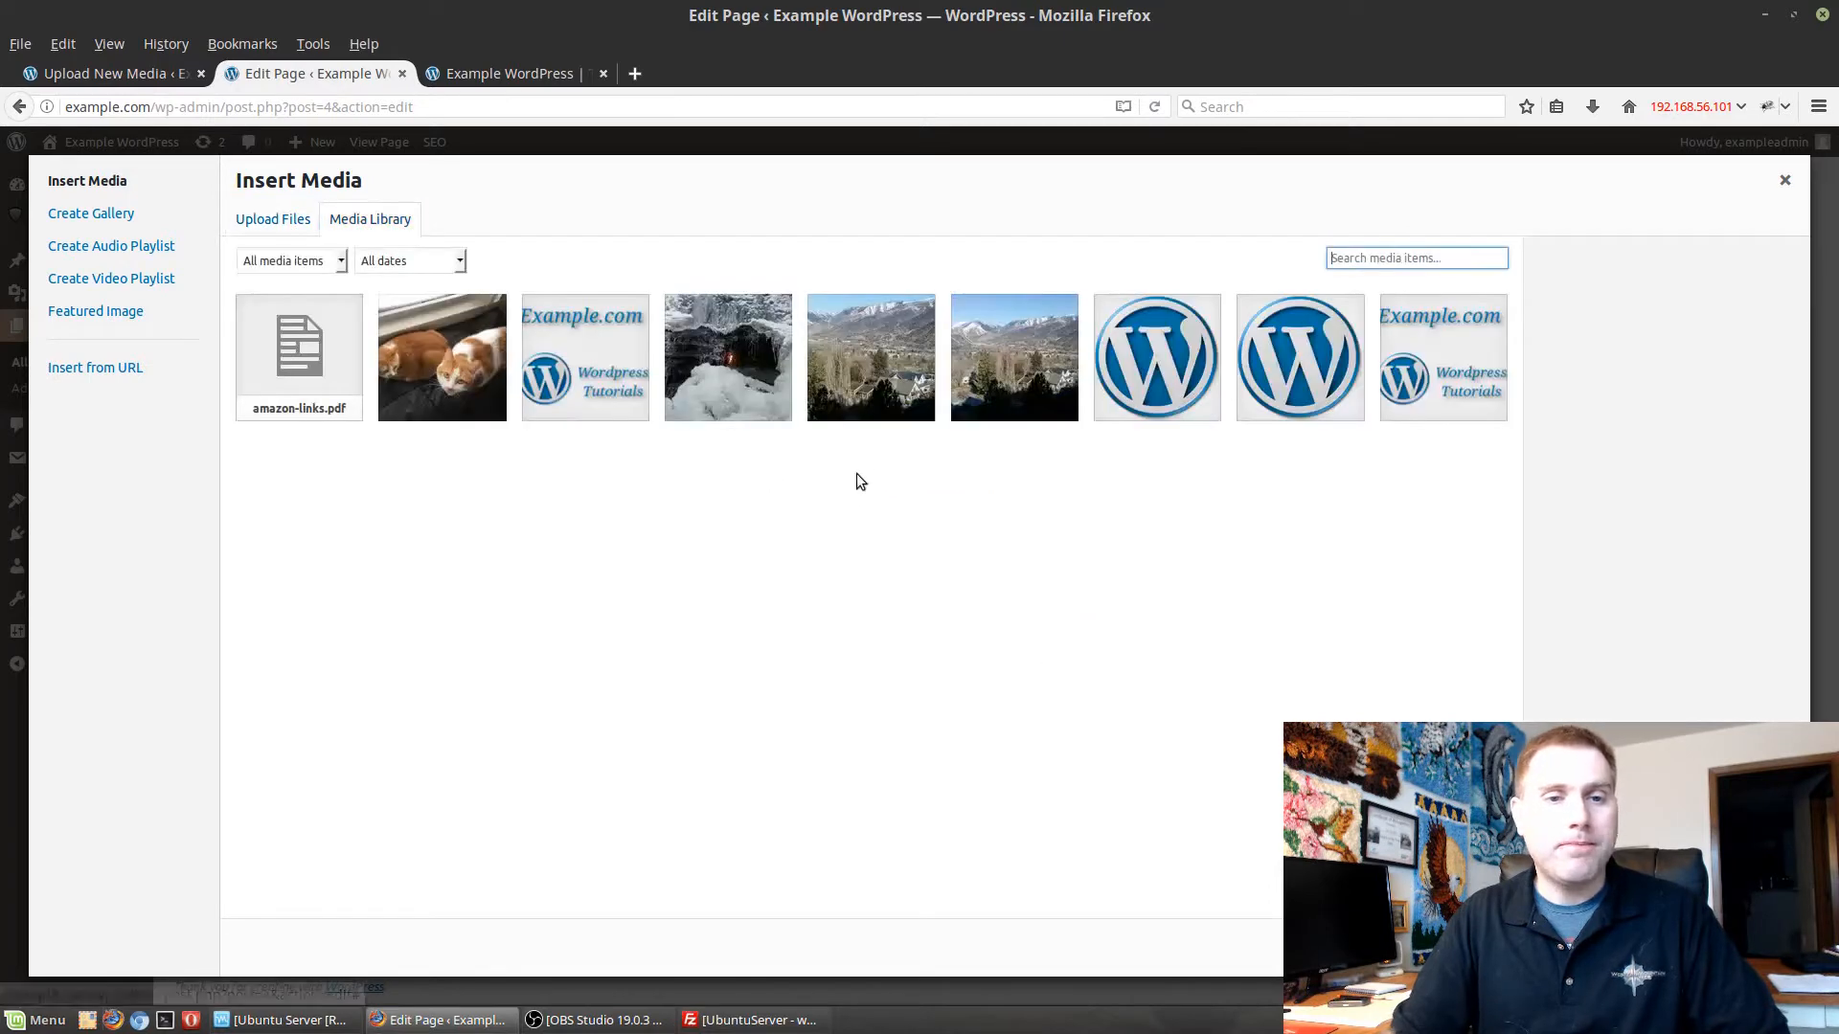
pyautogui.click(462, 370)
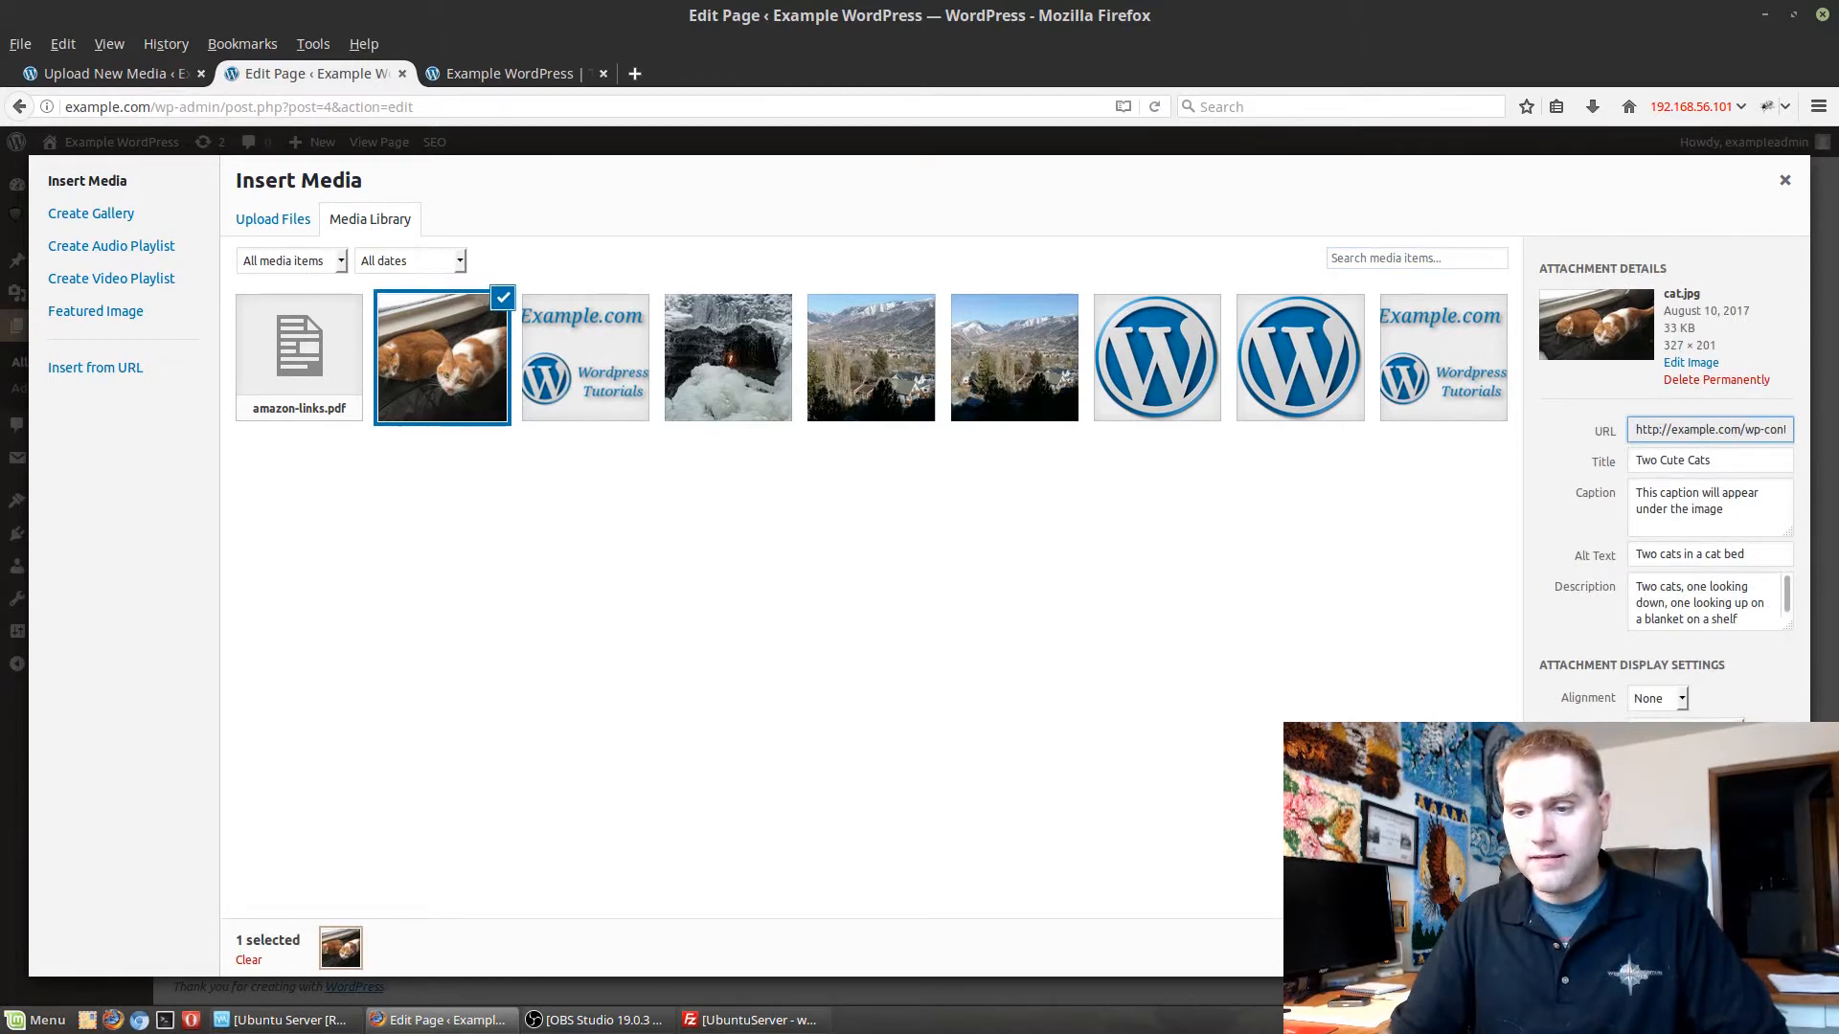
pyautogui.click(1688, 761)
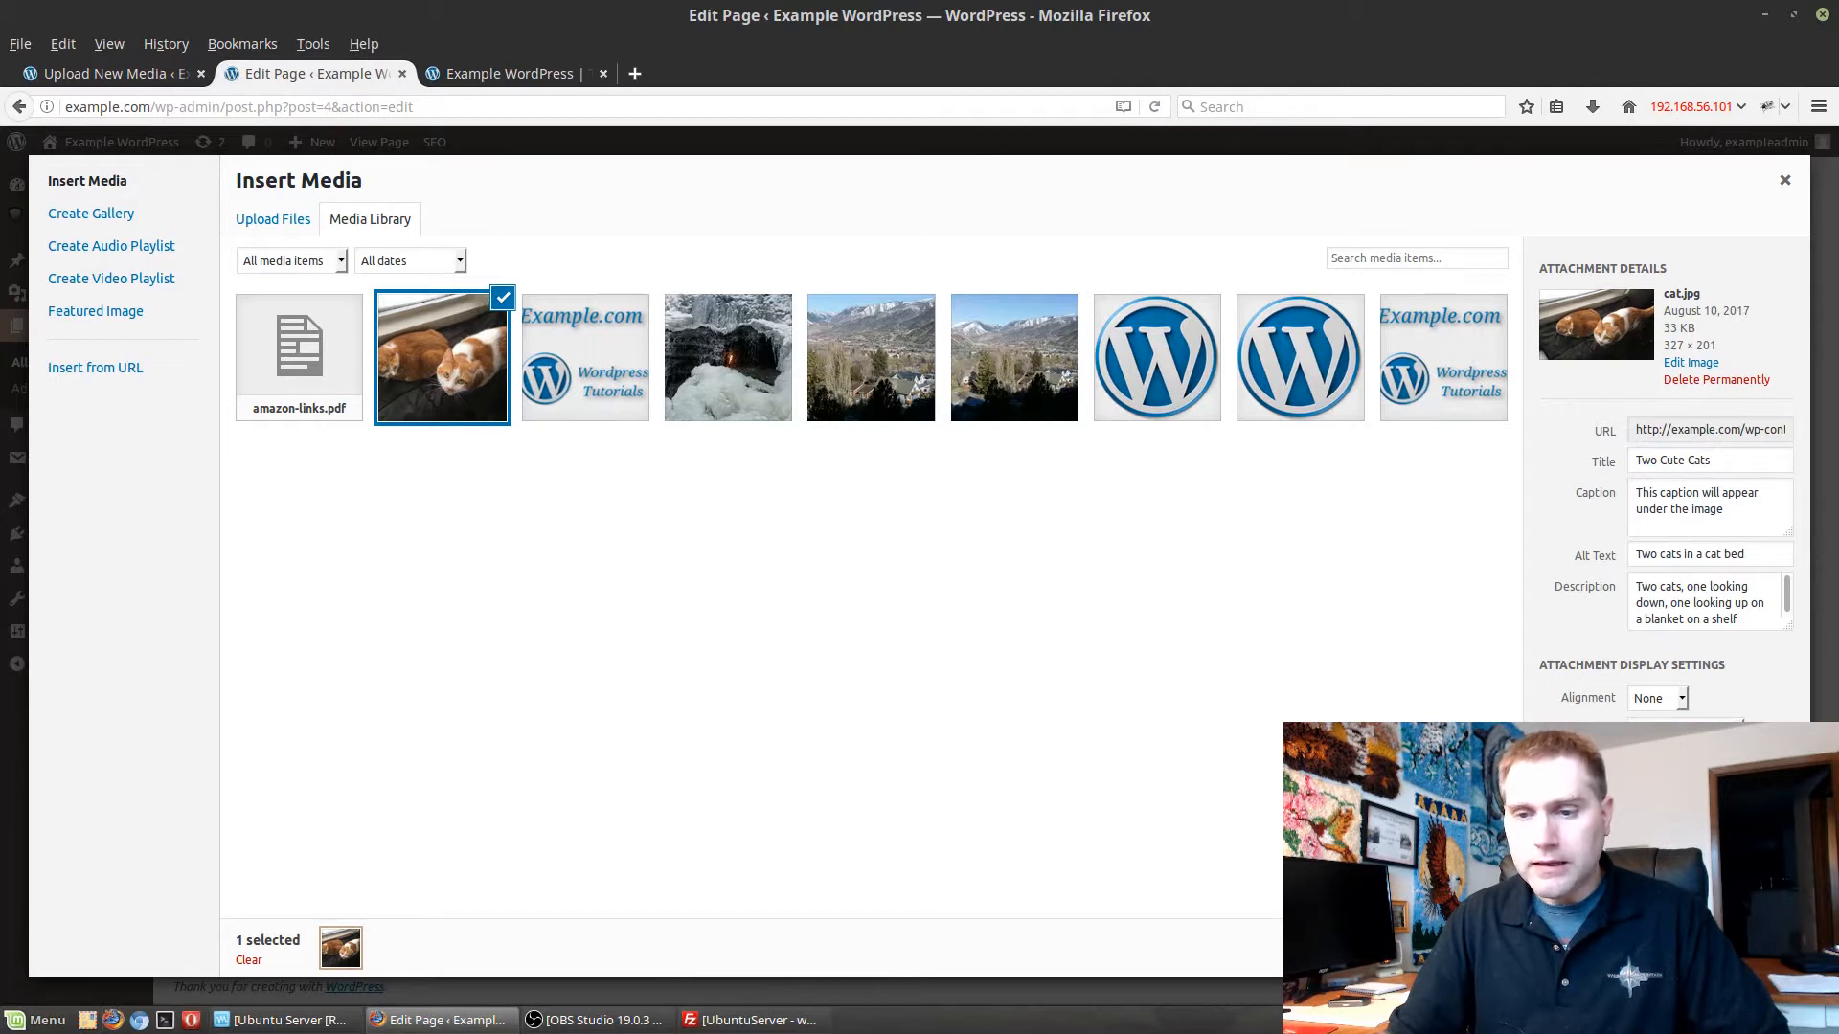
pyautogui.click(1686, 730)
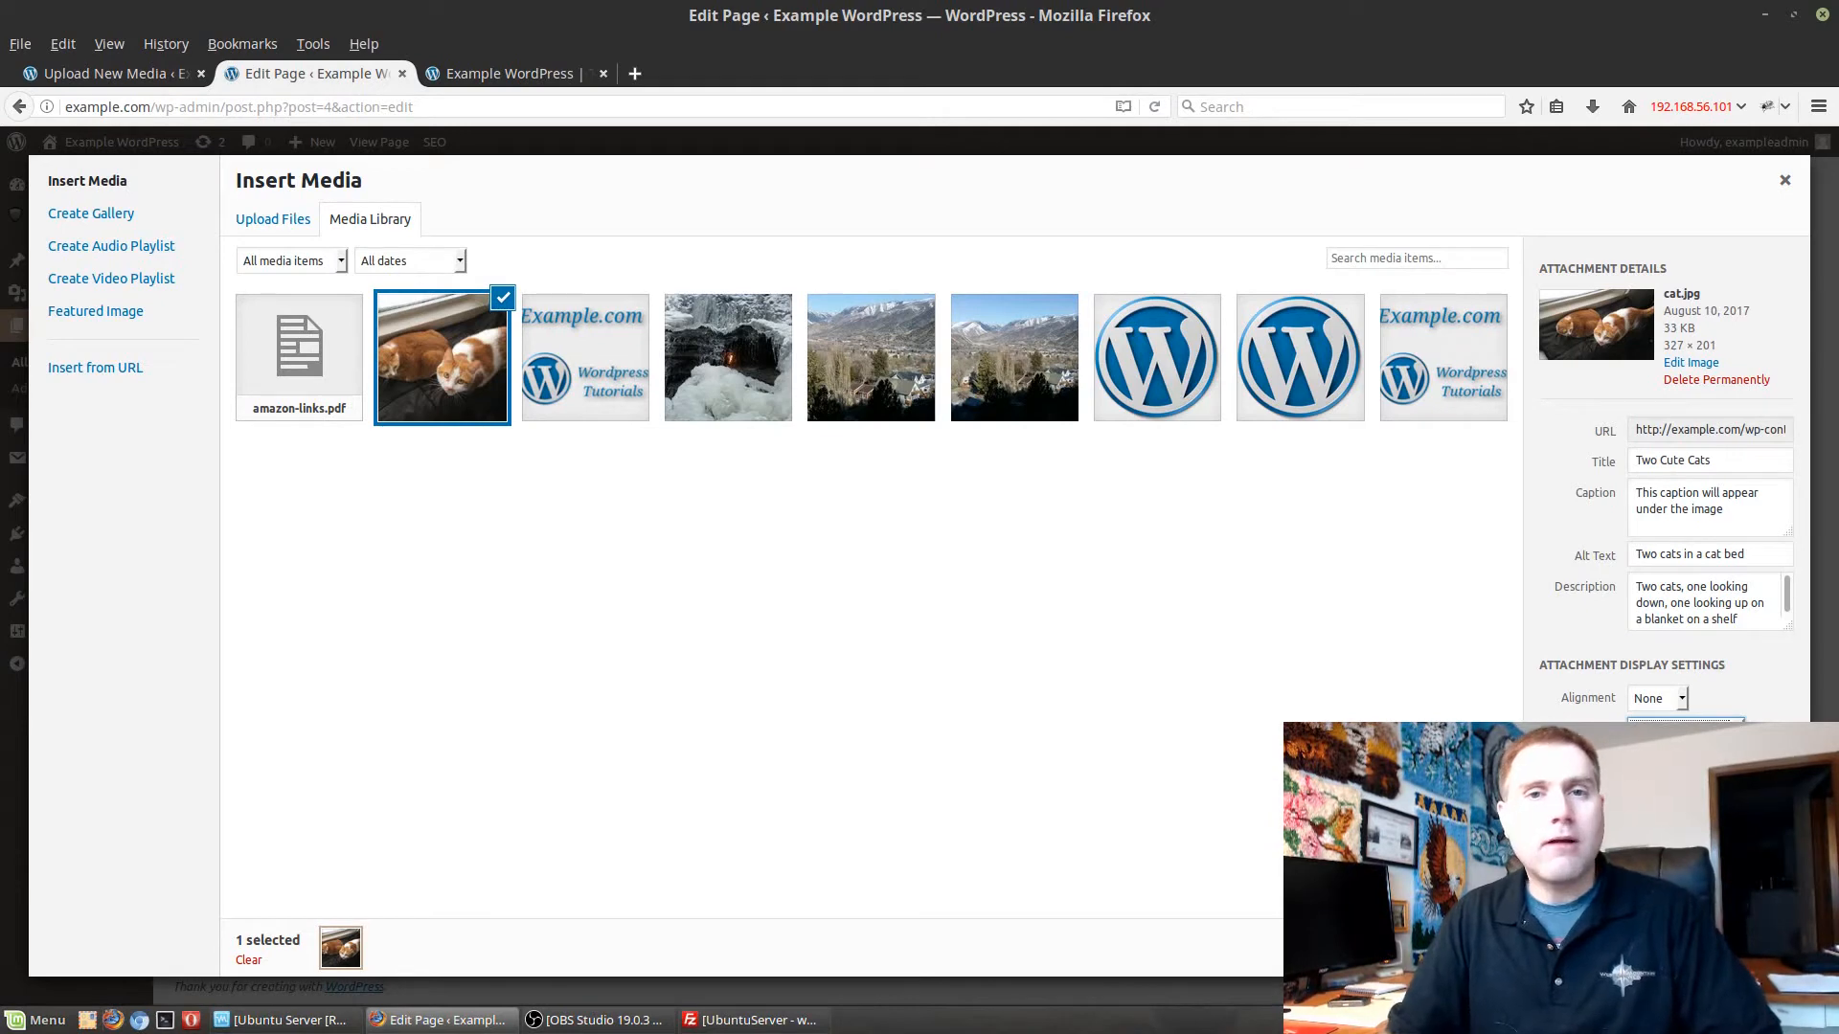
pyautogui.click(1682, 701)
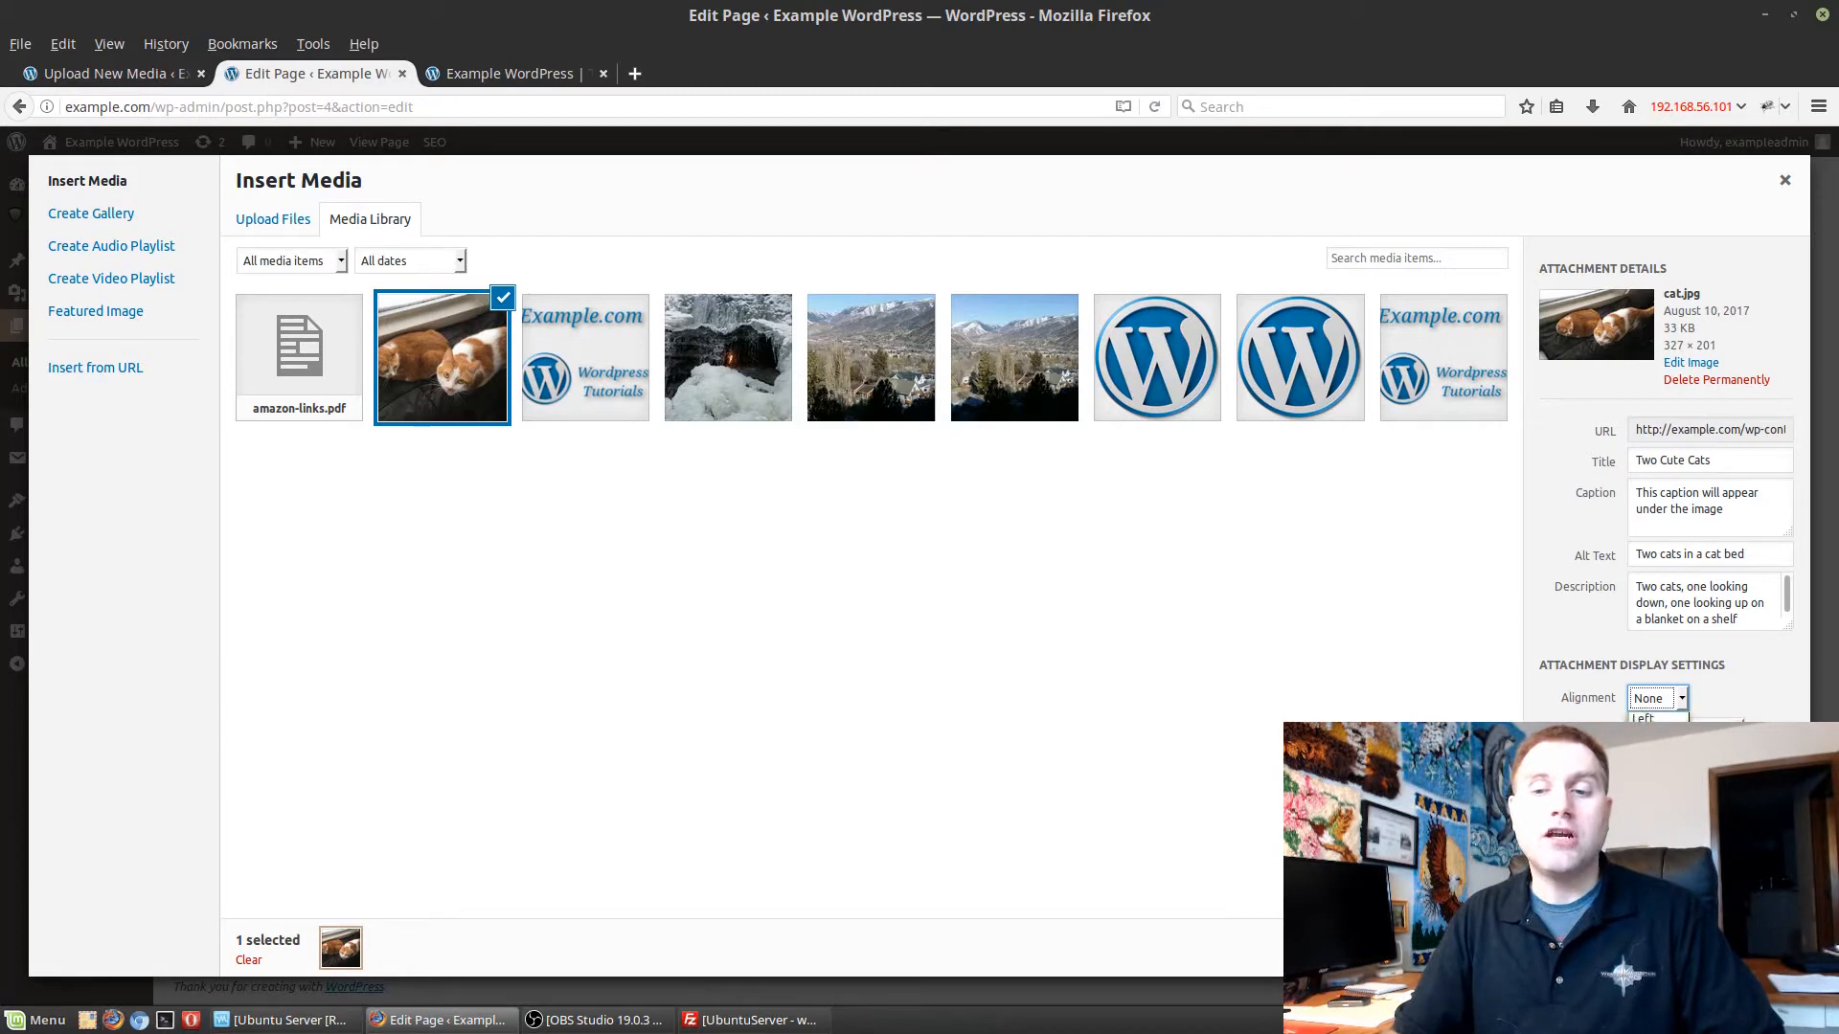
pyautogui.click(1648, 734)
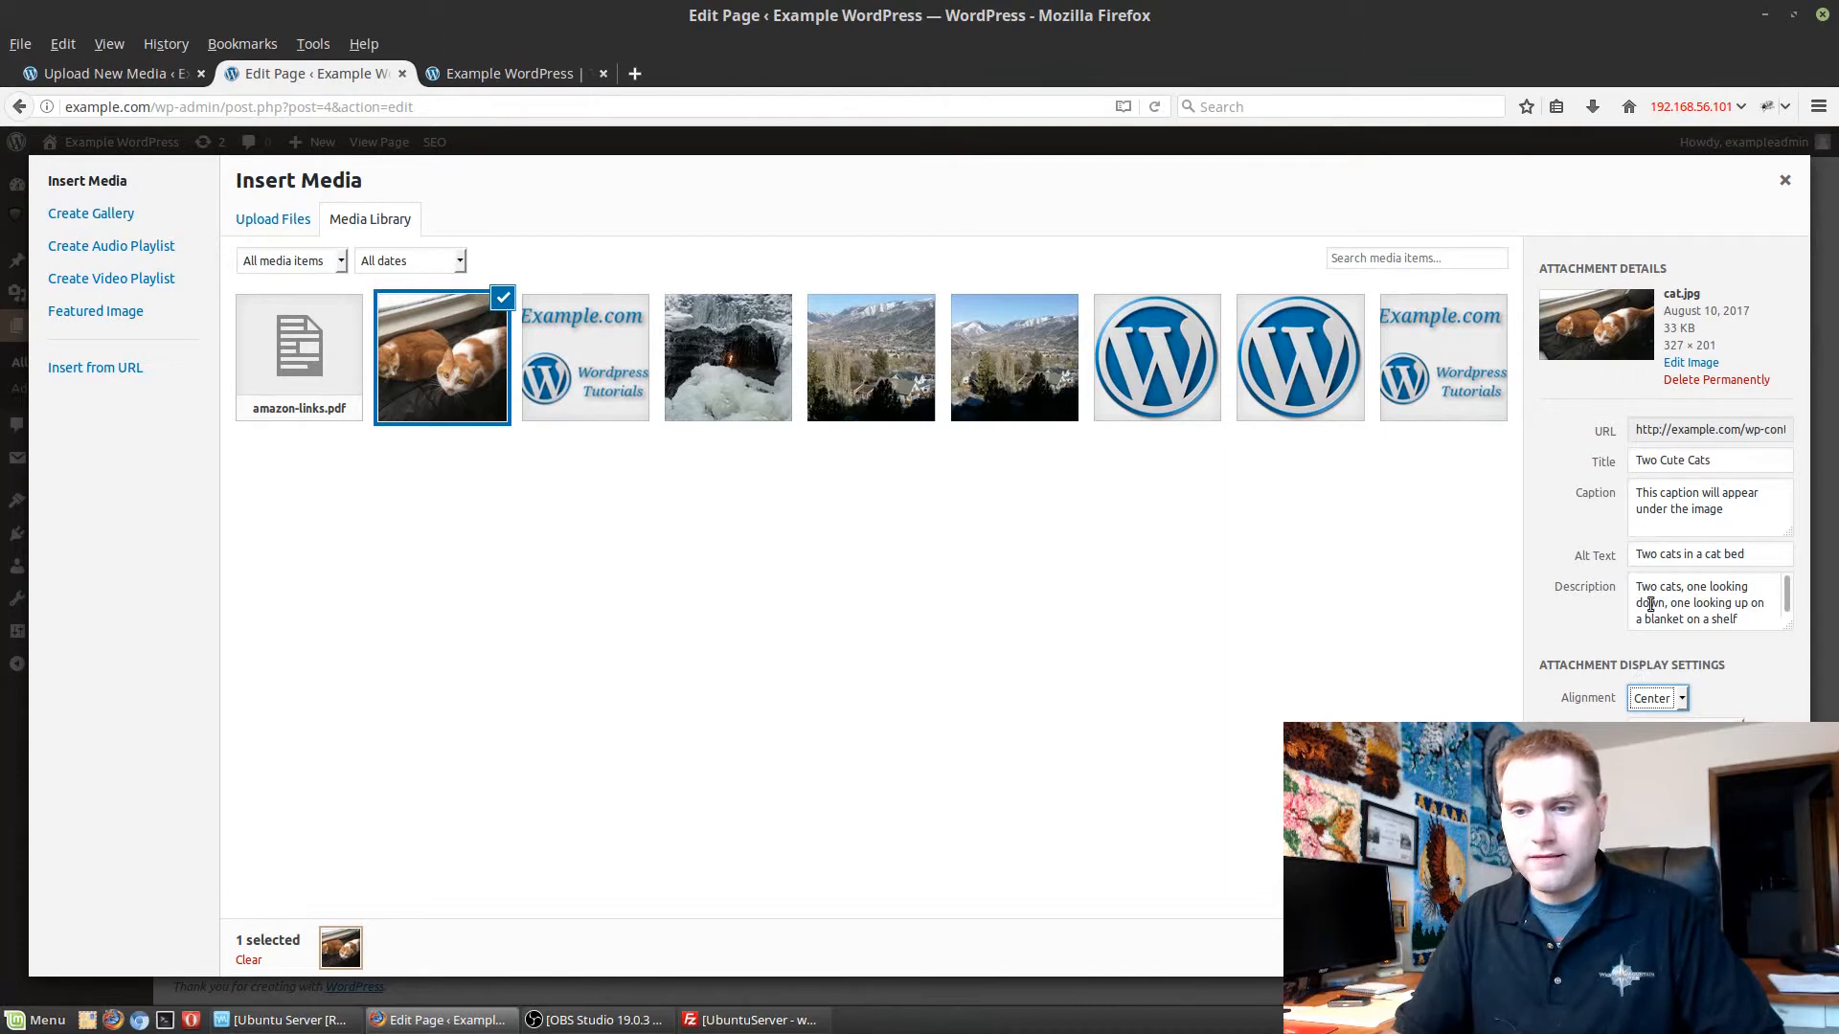
pyautogui.click(1740, 948)
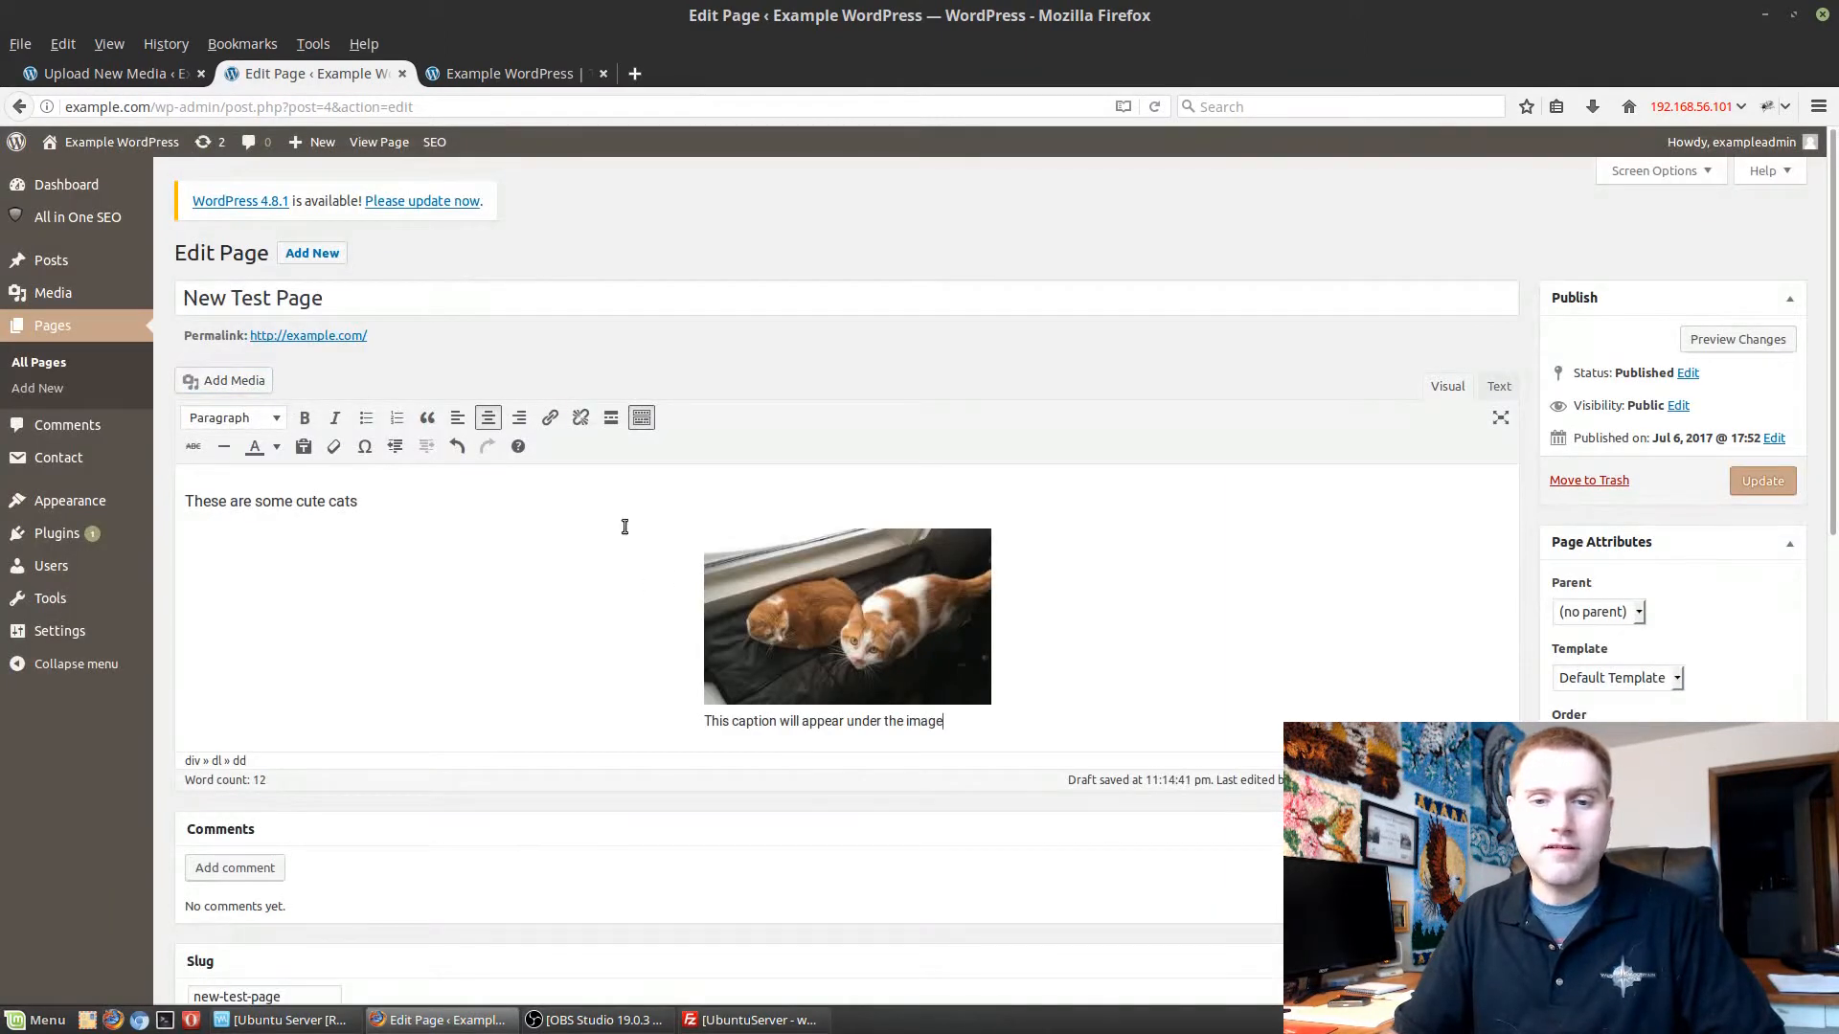
pyautogui.click(1770, 481)
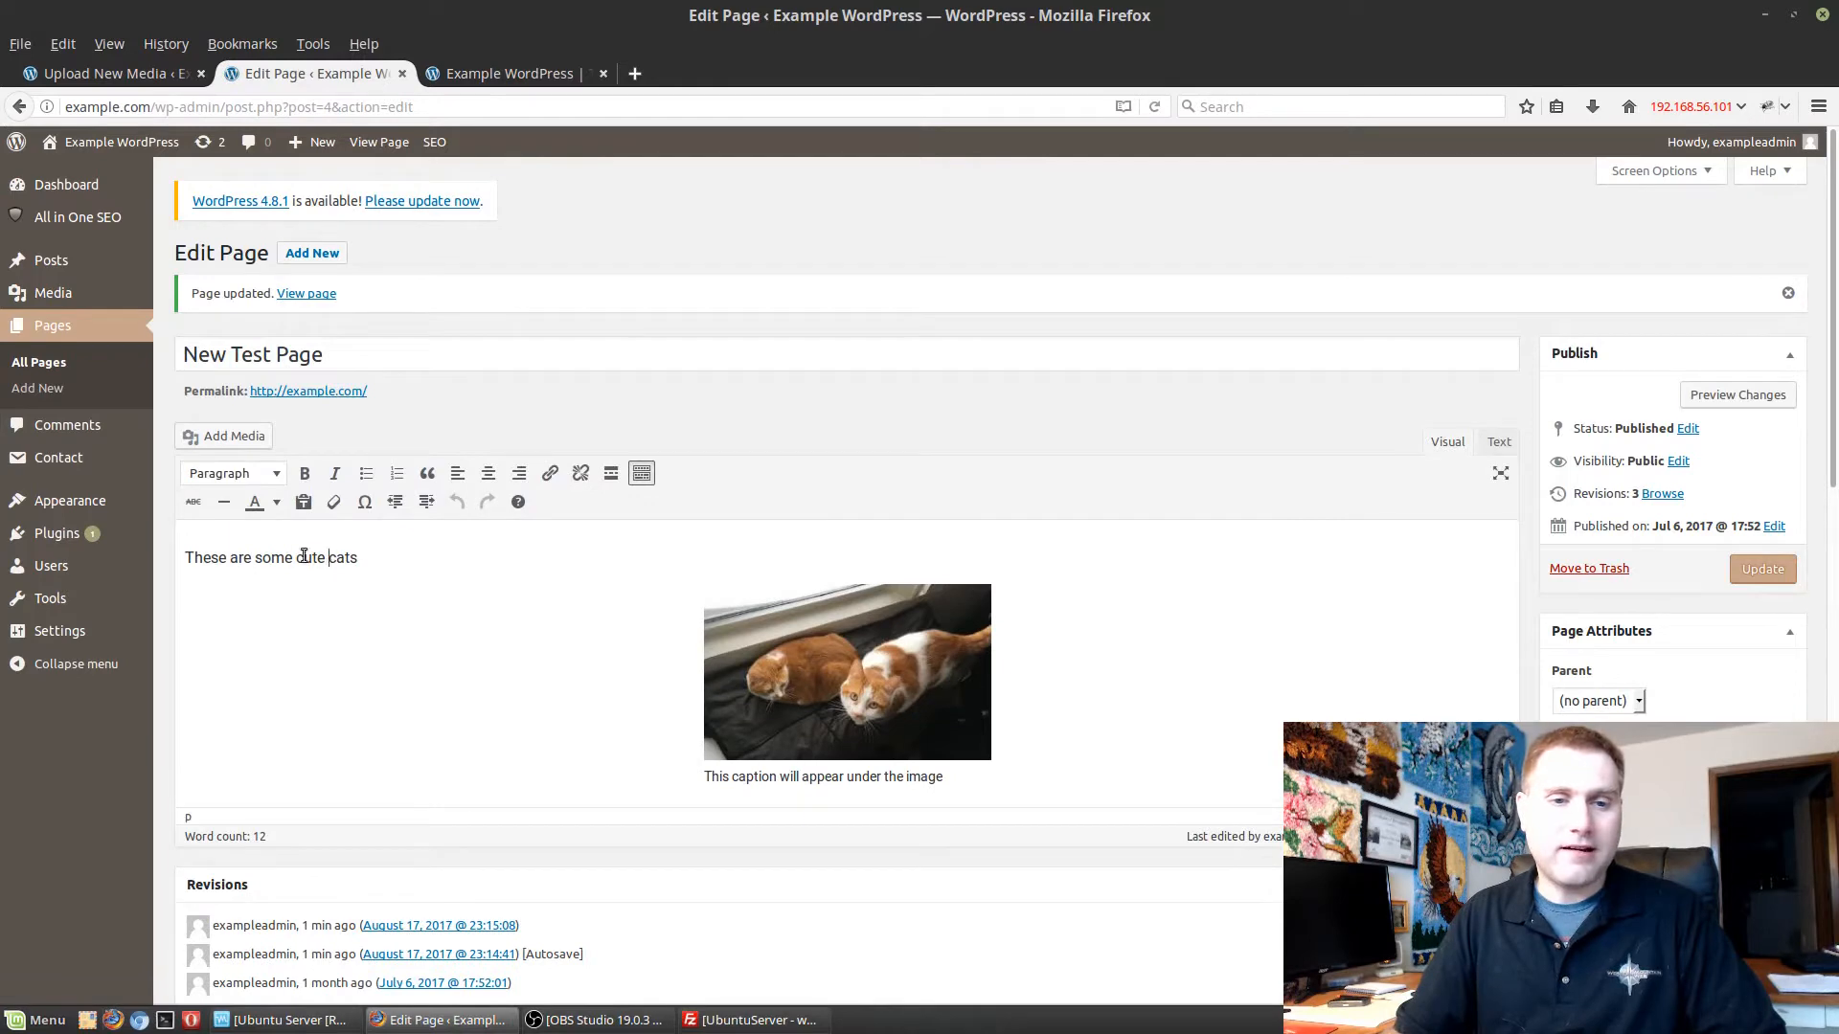
# Center the sentence "These are some cute cats" above the image and update the page.
pyautogui.moveTo(183, 552); pyautogui.dragTo(359, 560)
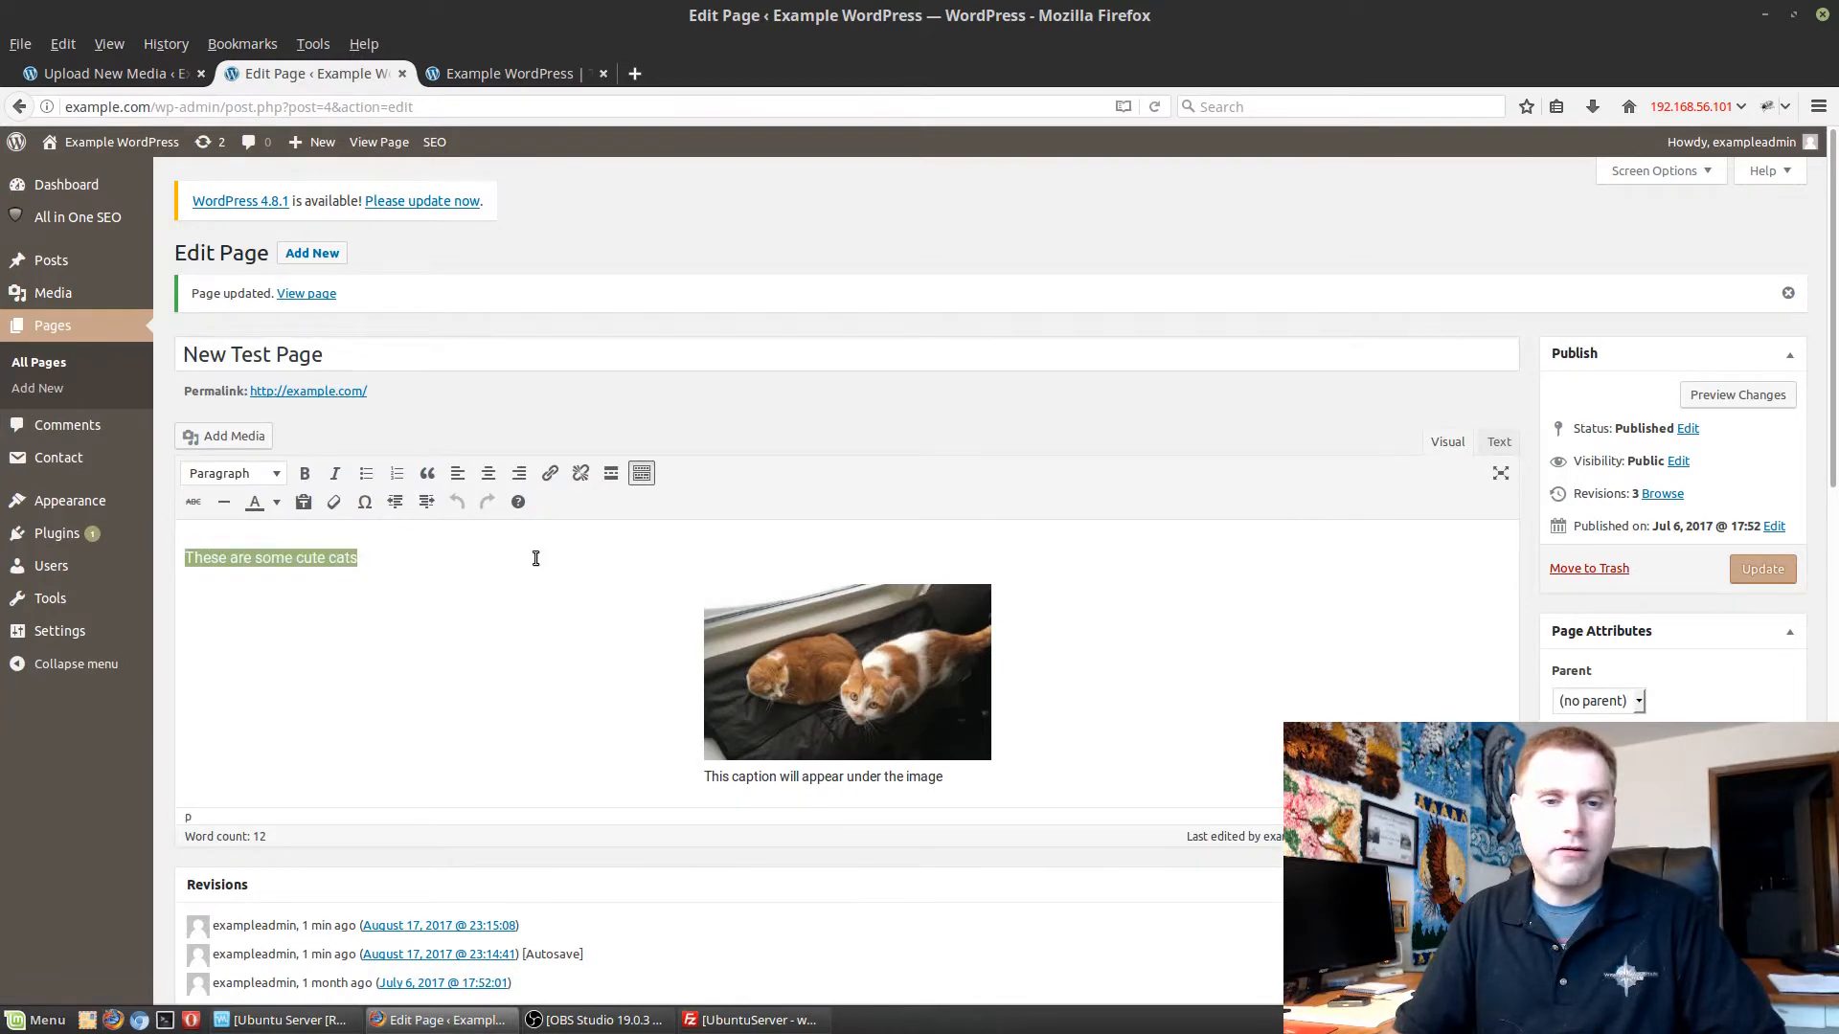
pyautogui.click(487, 474)
pyautogui.click(1785, 569)
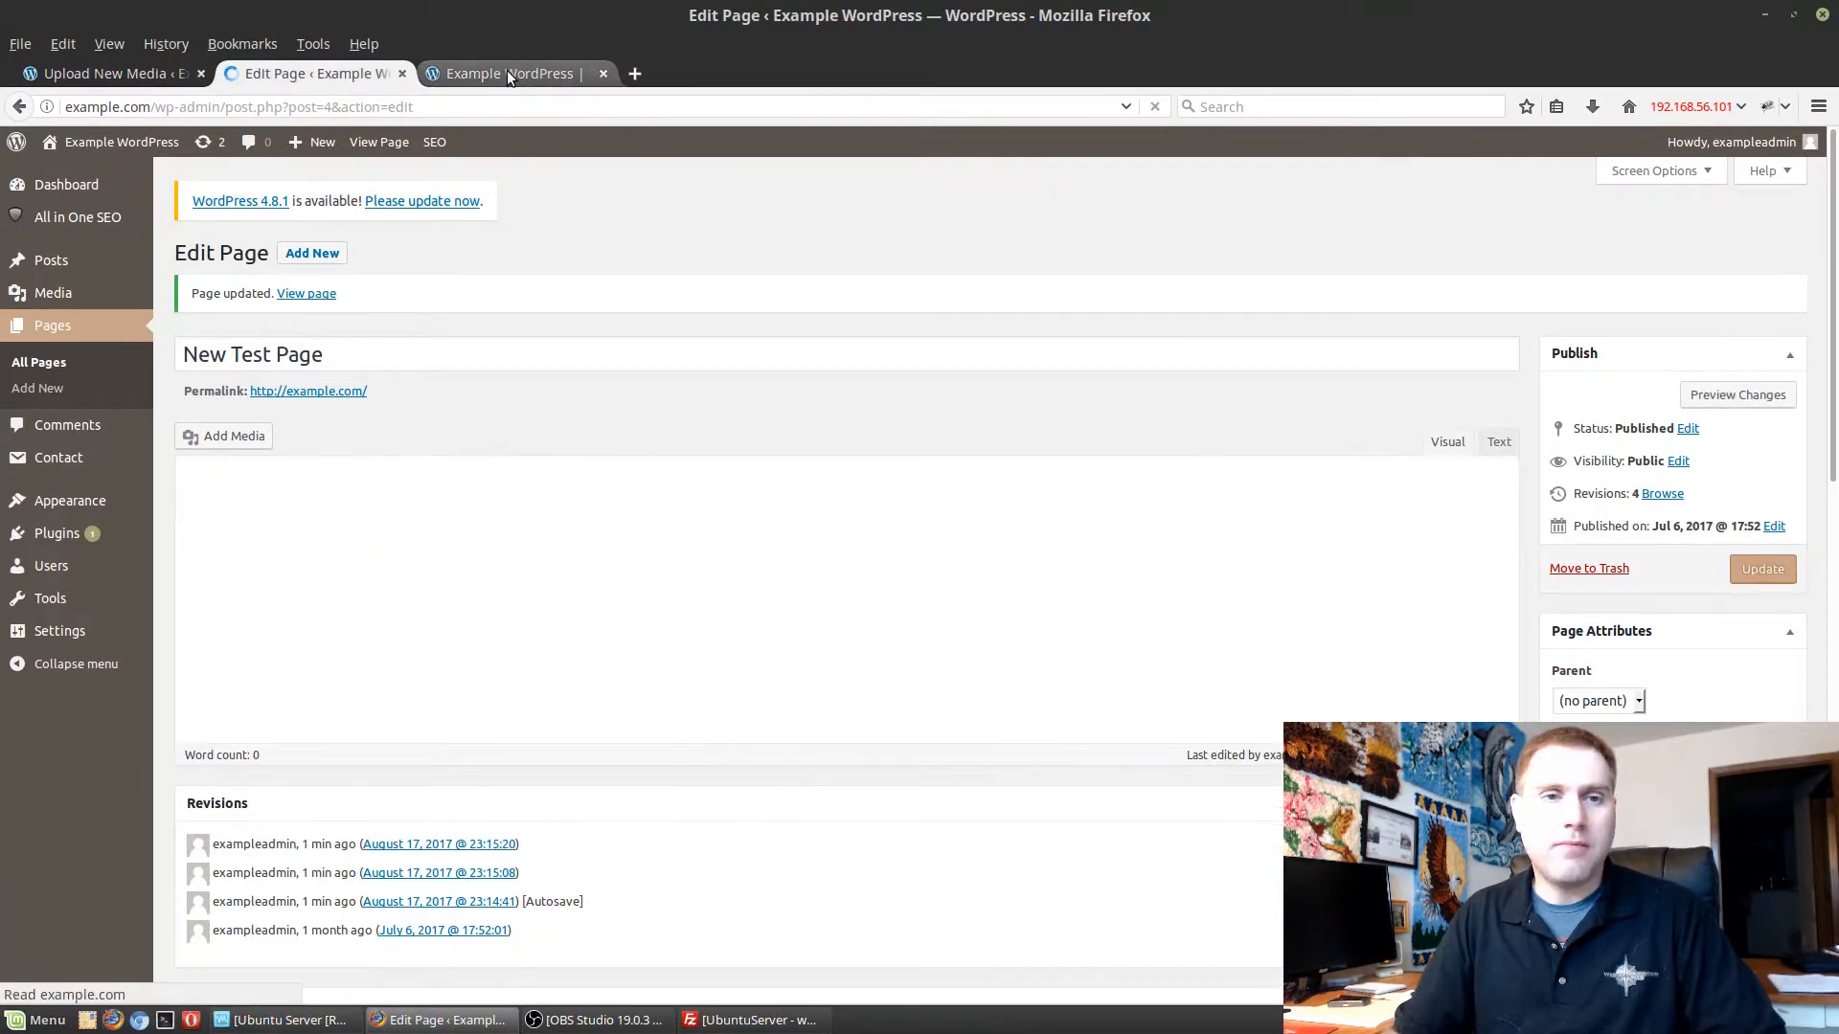
# Reload the live New Test Page, check the sentence, image and caption, and return to the page editor.
pyautogui.click(507, 71)
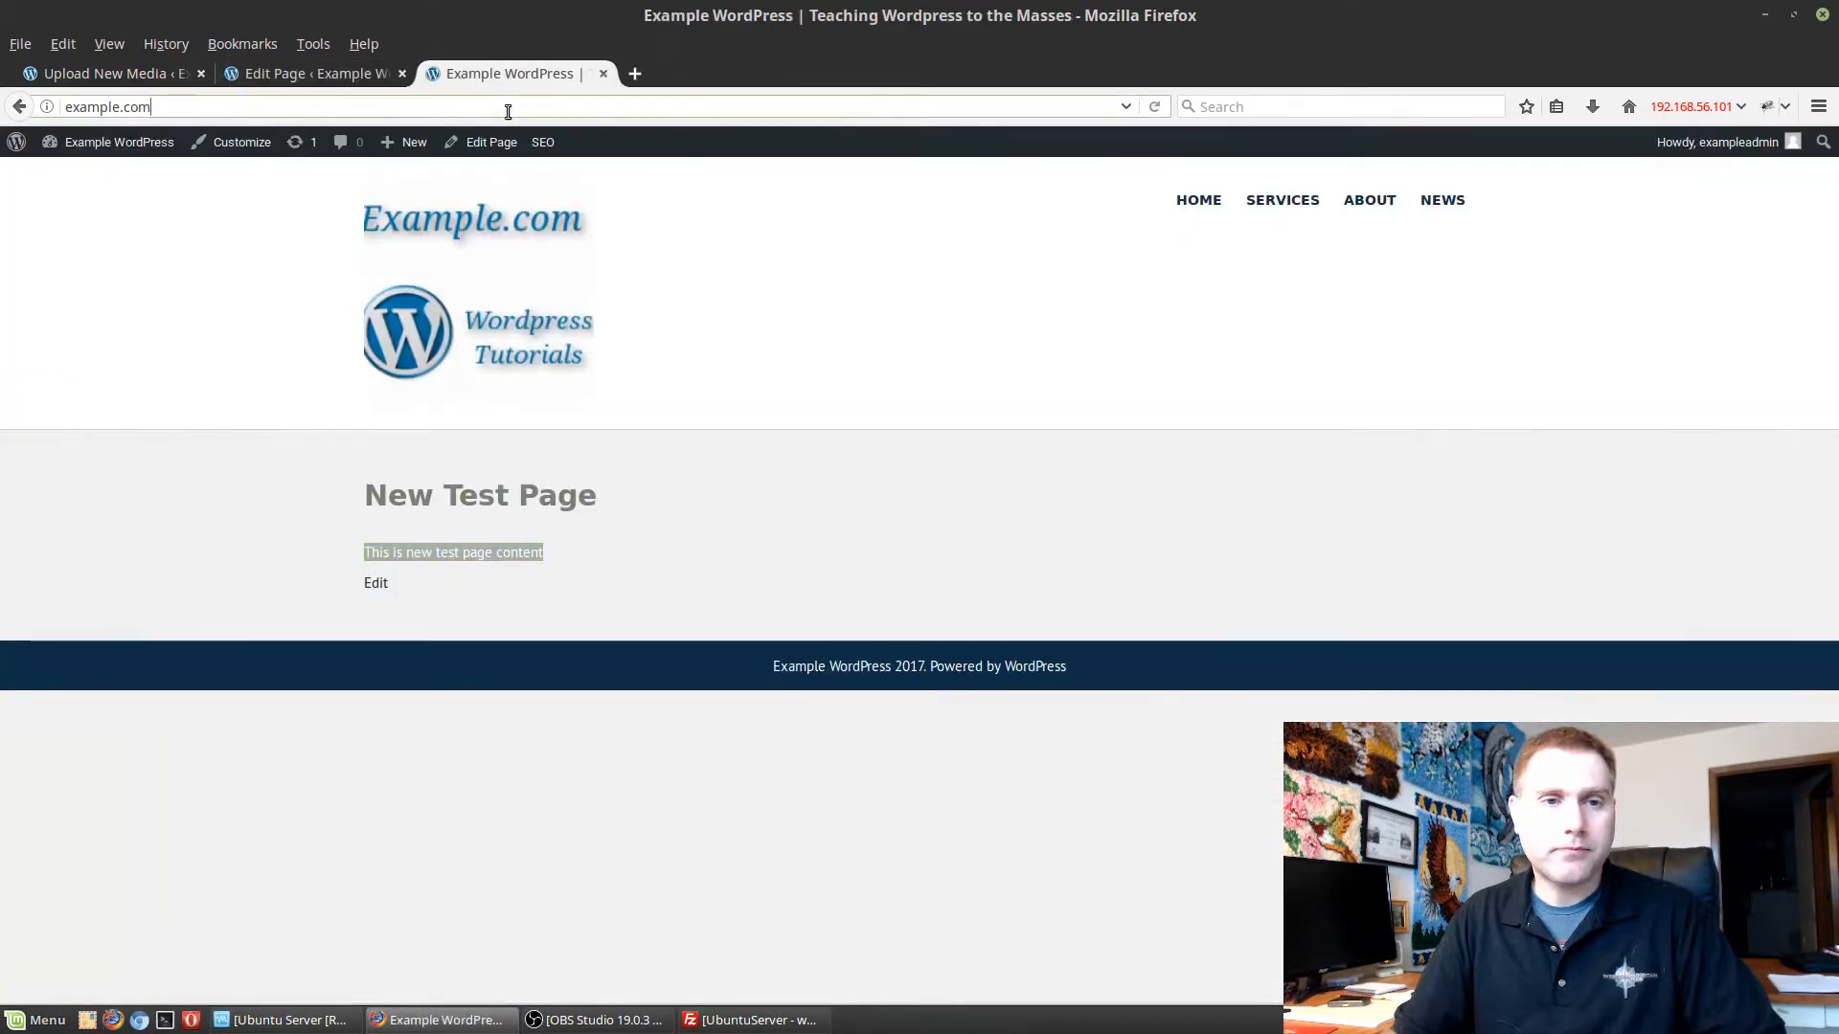
pyautogui.press('F5')
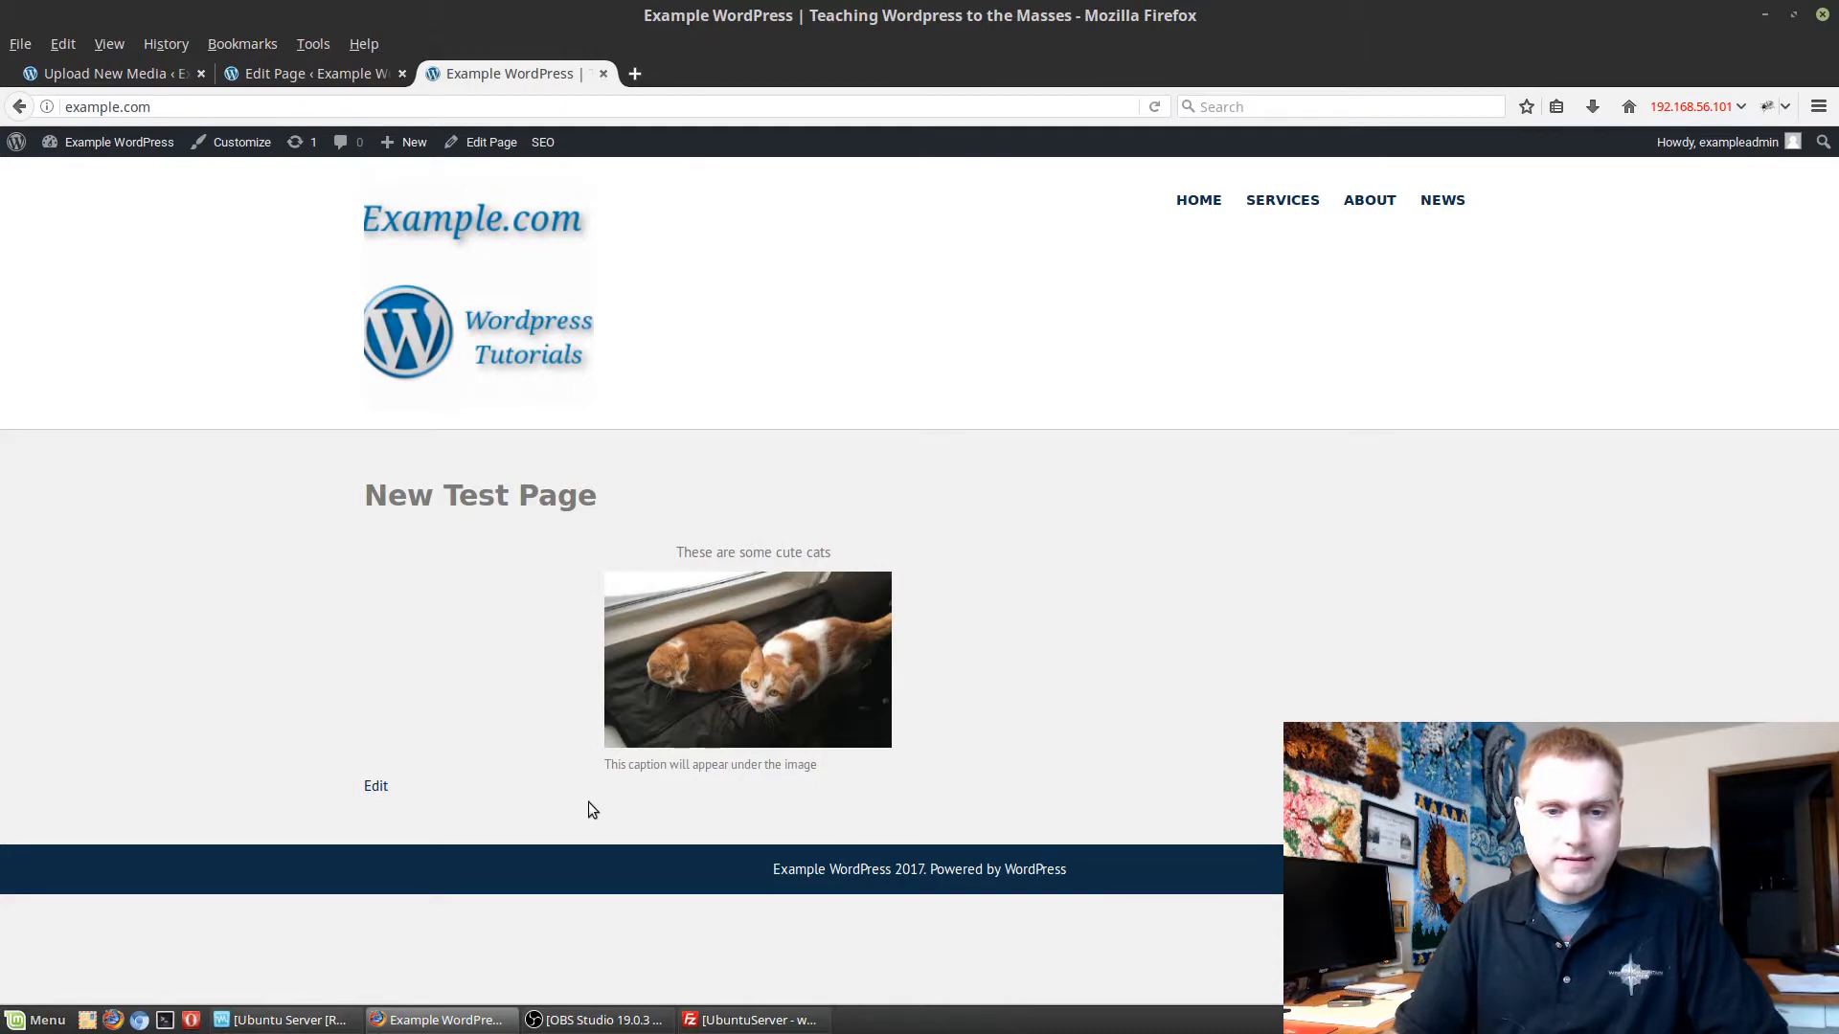
pyautogui.moveTo(618, 772); pyautogui.dragTo(818, 765)
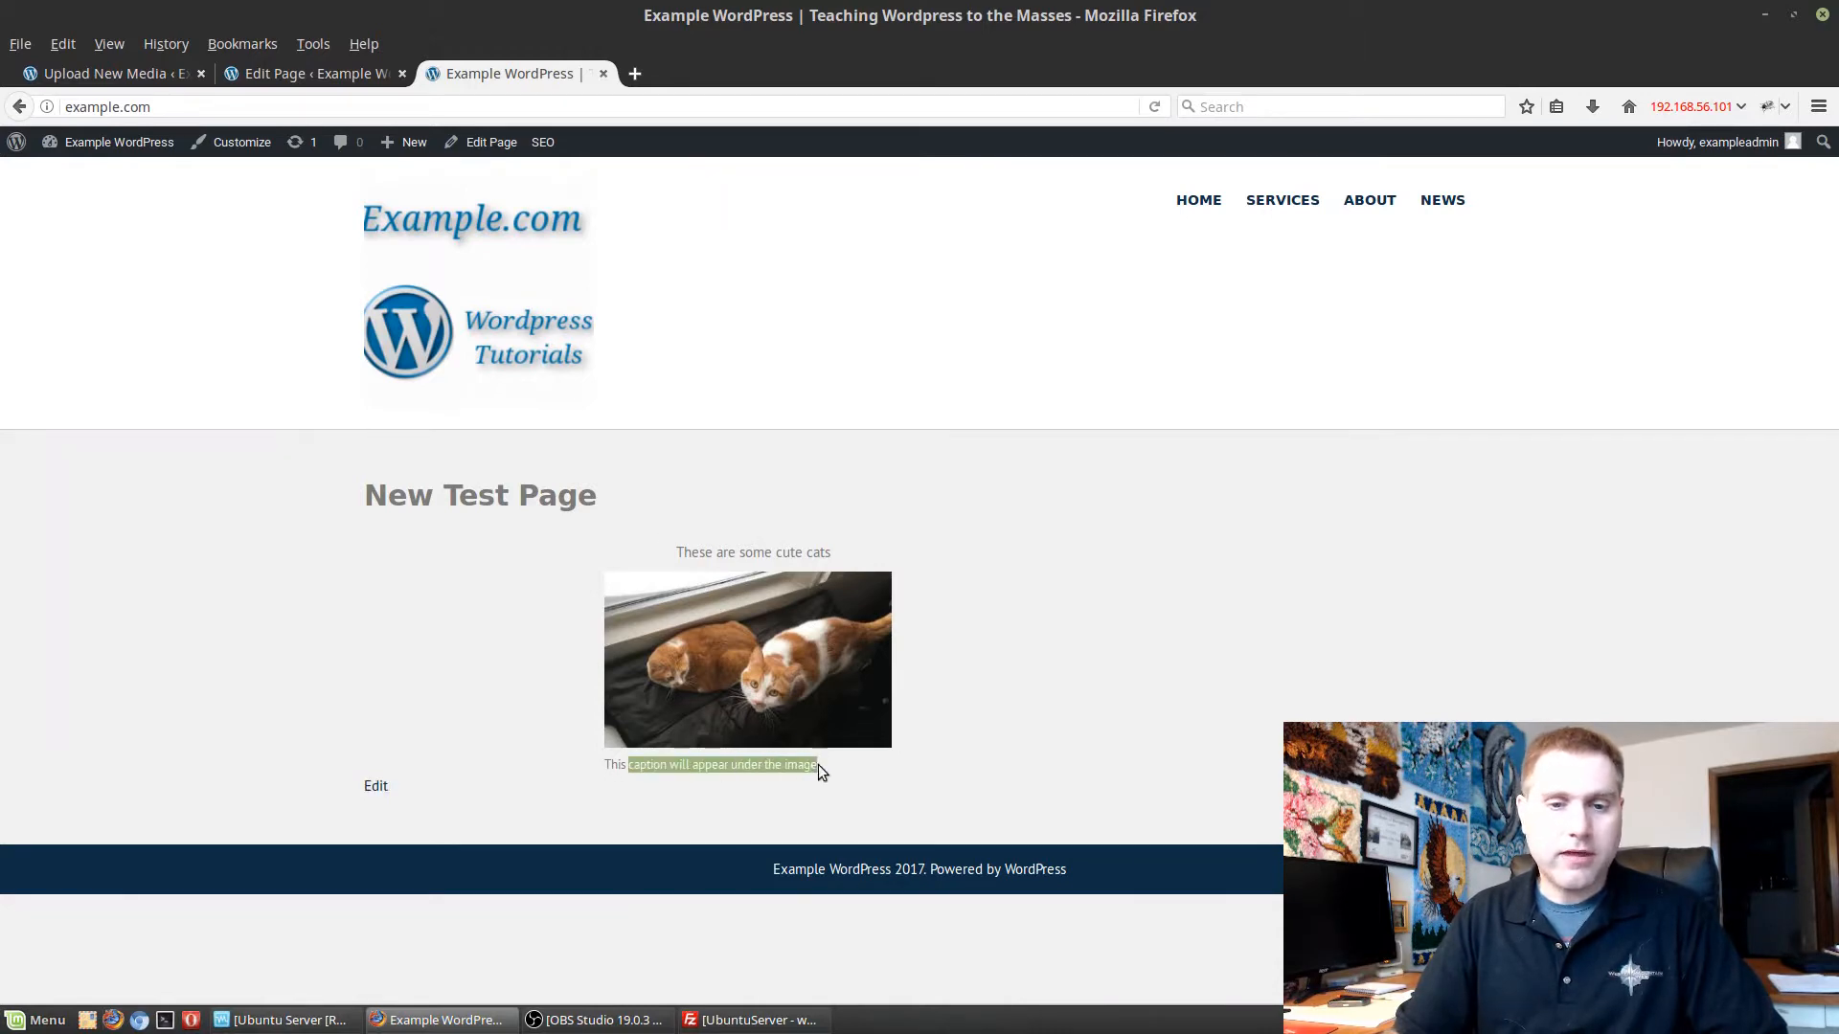
pyautogui.click(691, 741)
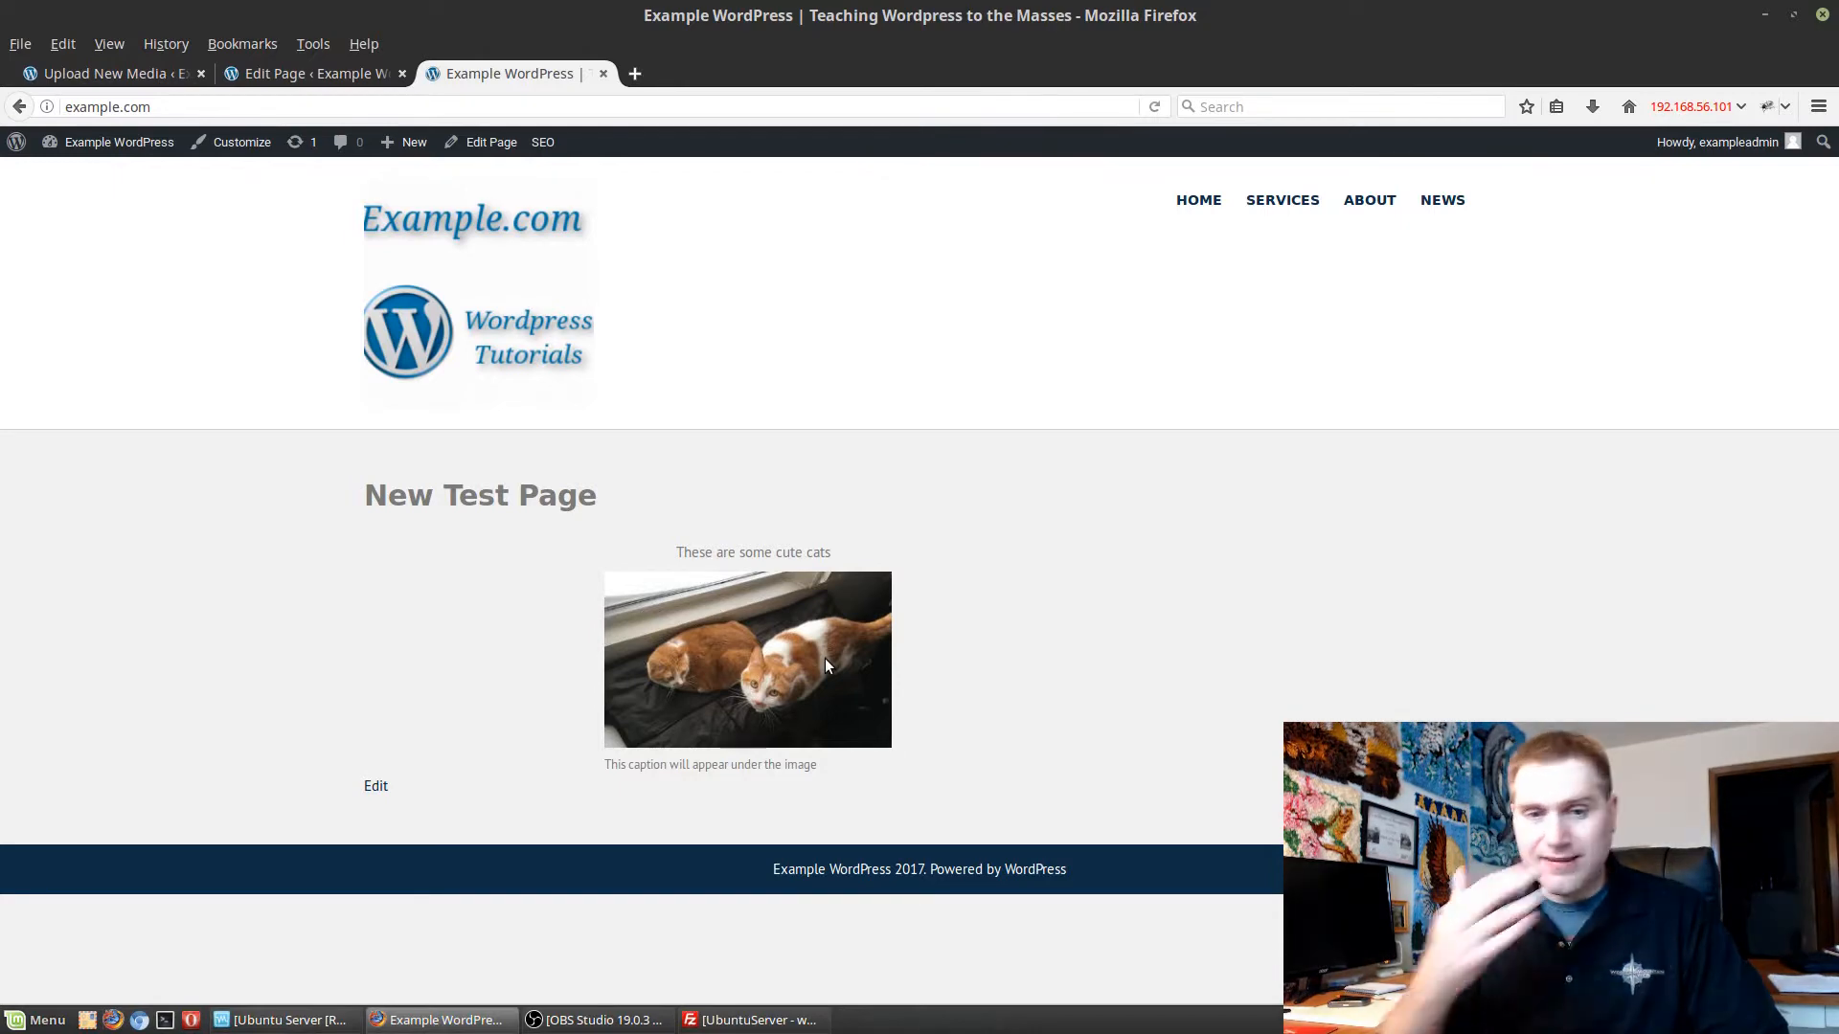
pyautogui.click(267, 71)
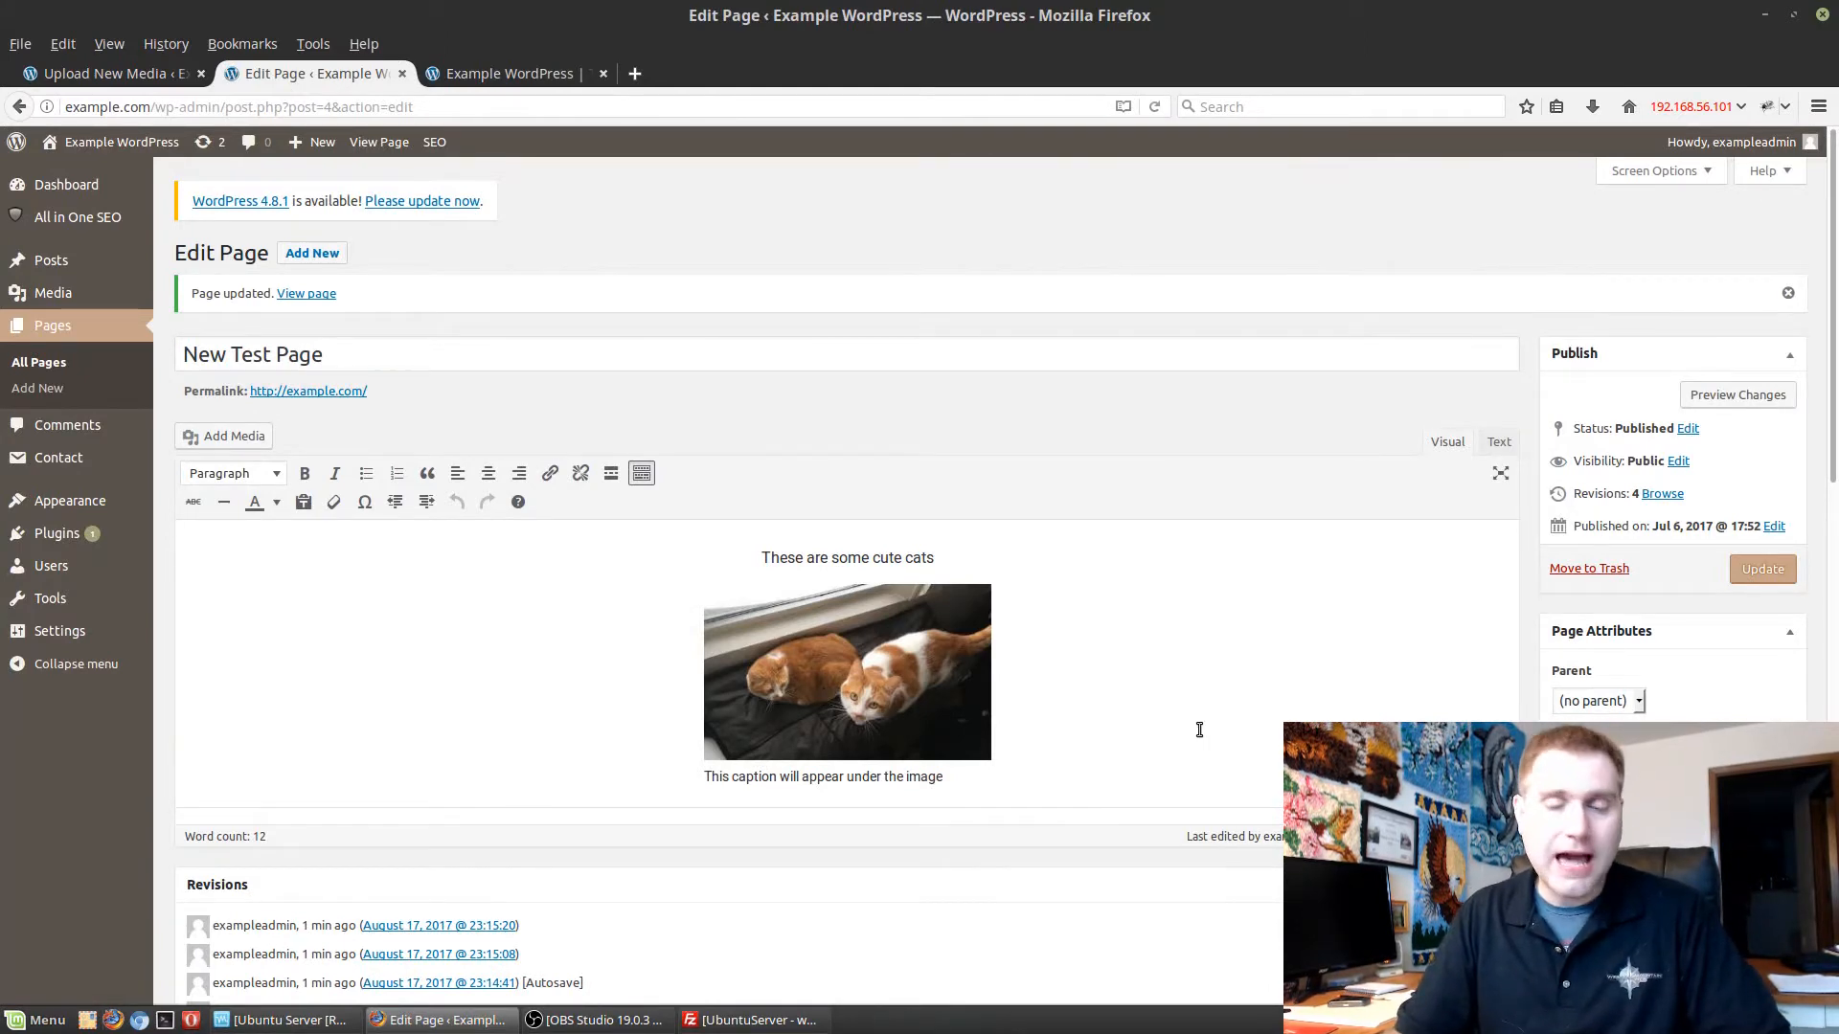
# Open the source code of the live New Test Page, search it for "boot", and close the source view.
pyautogui.click(510, 77)
pyautogui.rightClick(1605, 620)
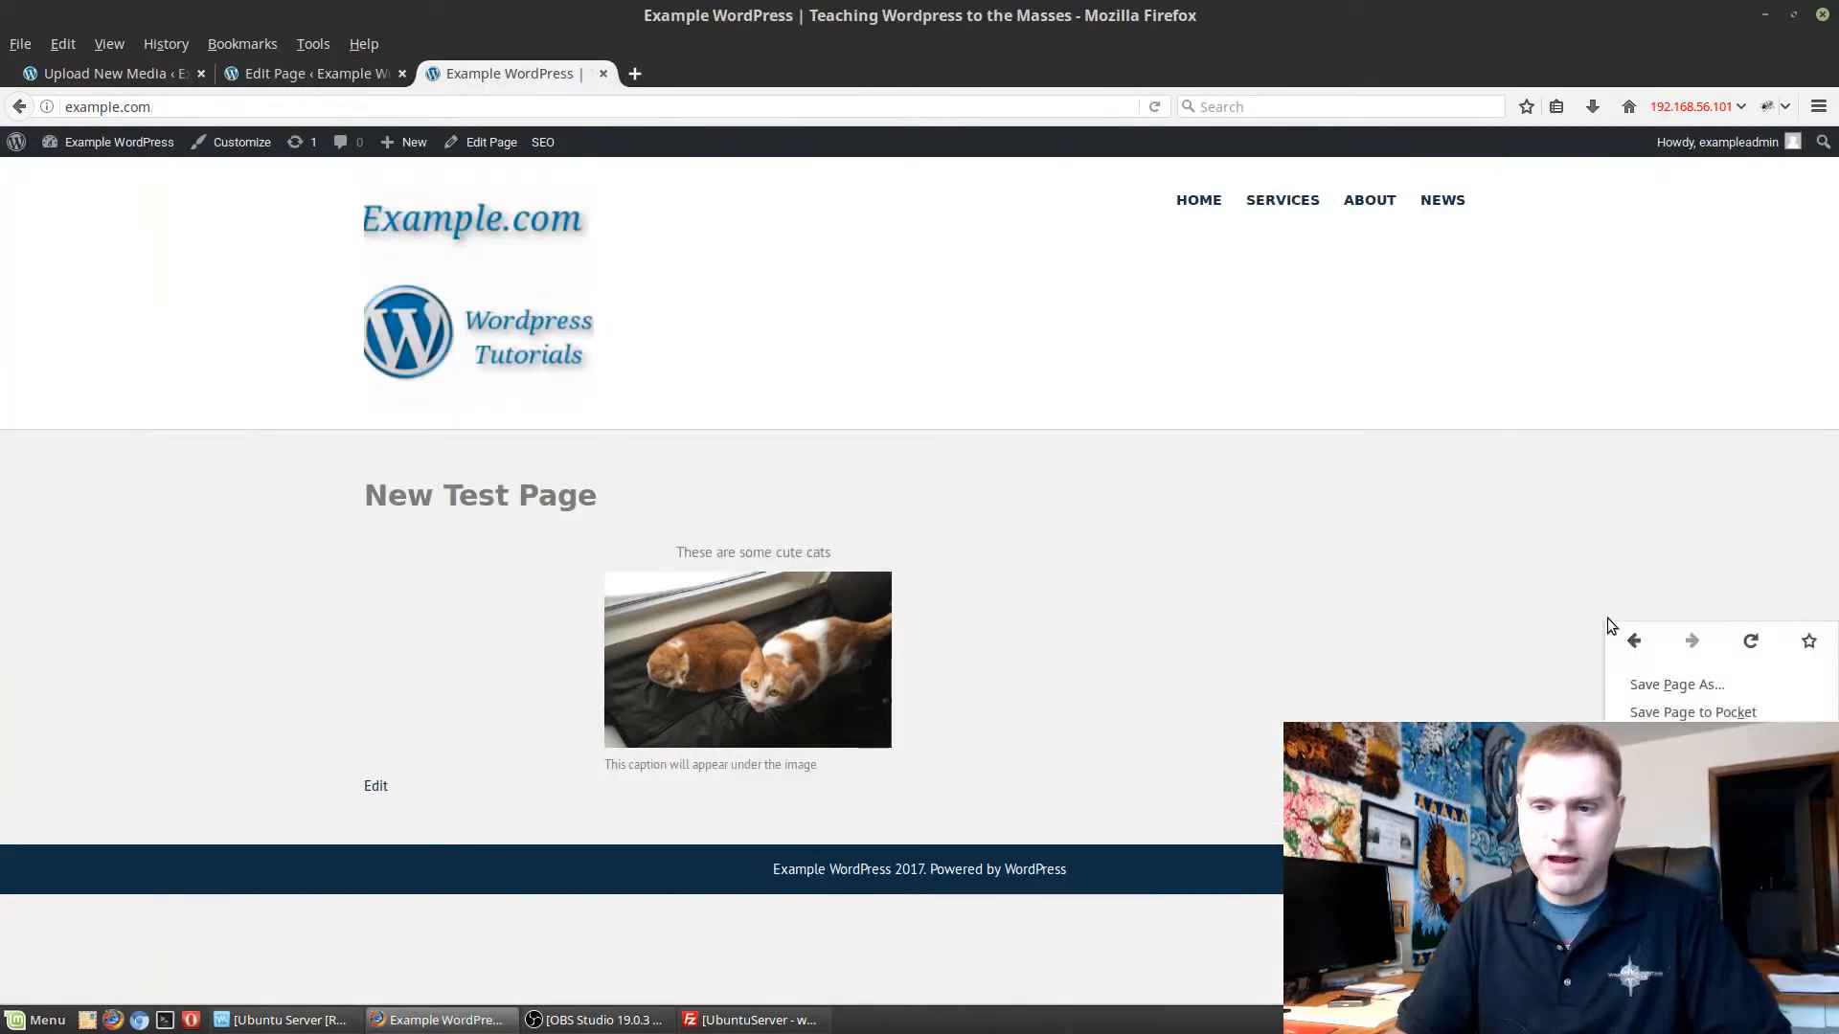
pyautogui.click(1678, 810)
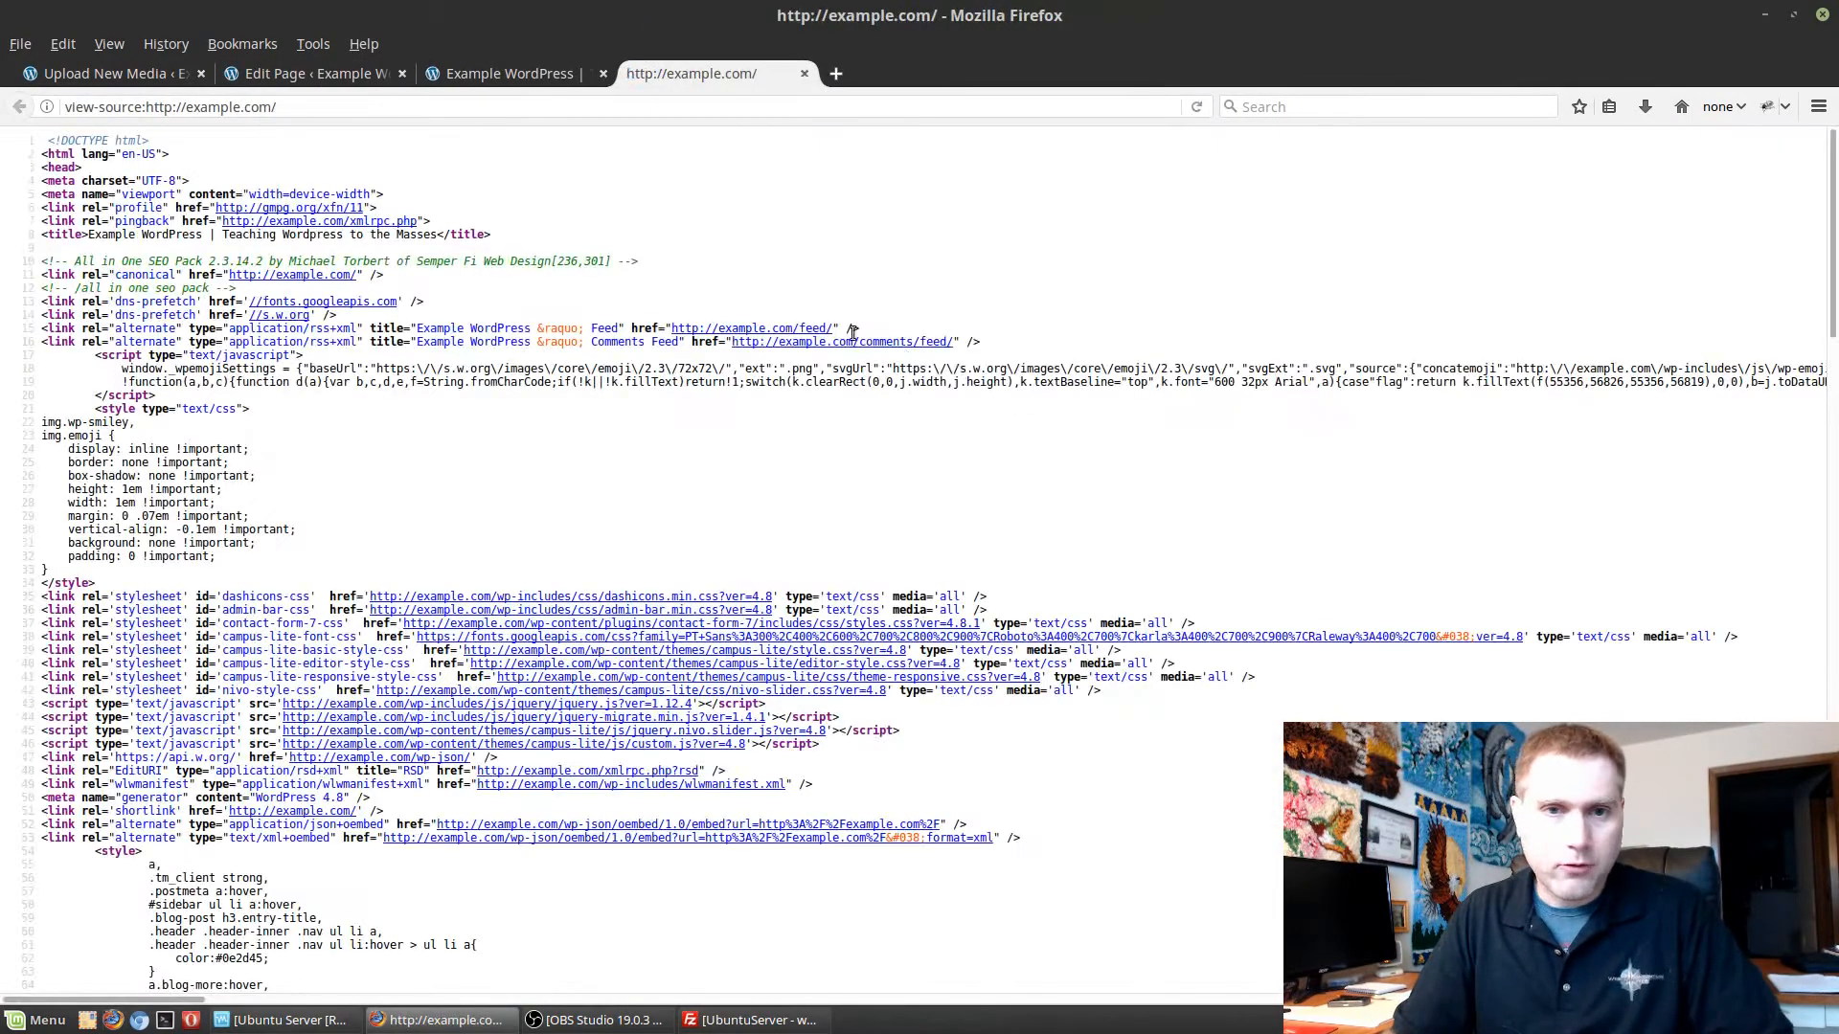
pyautogui.scroll(-2, 709, 488)
pyautogui.scroll(-1, 709, 493)
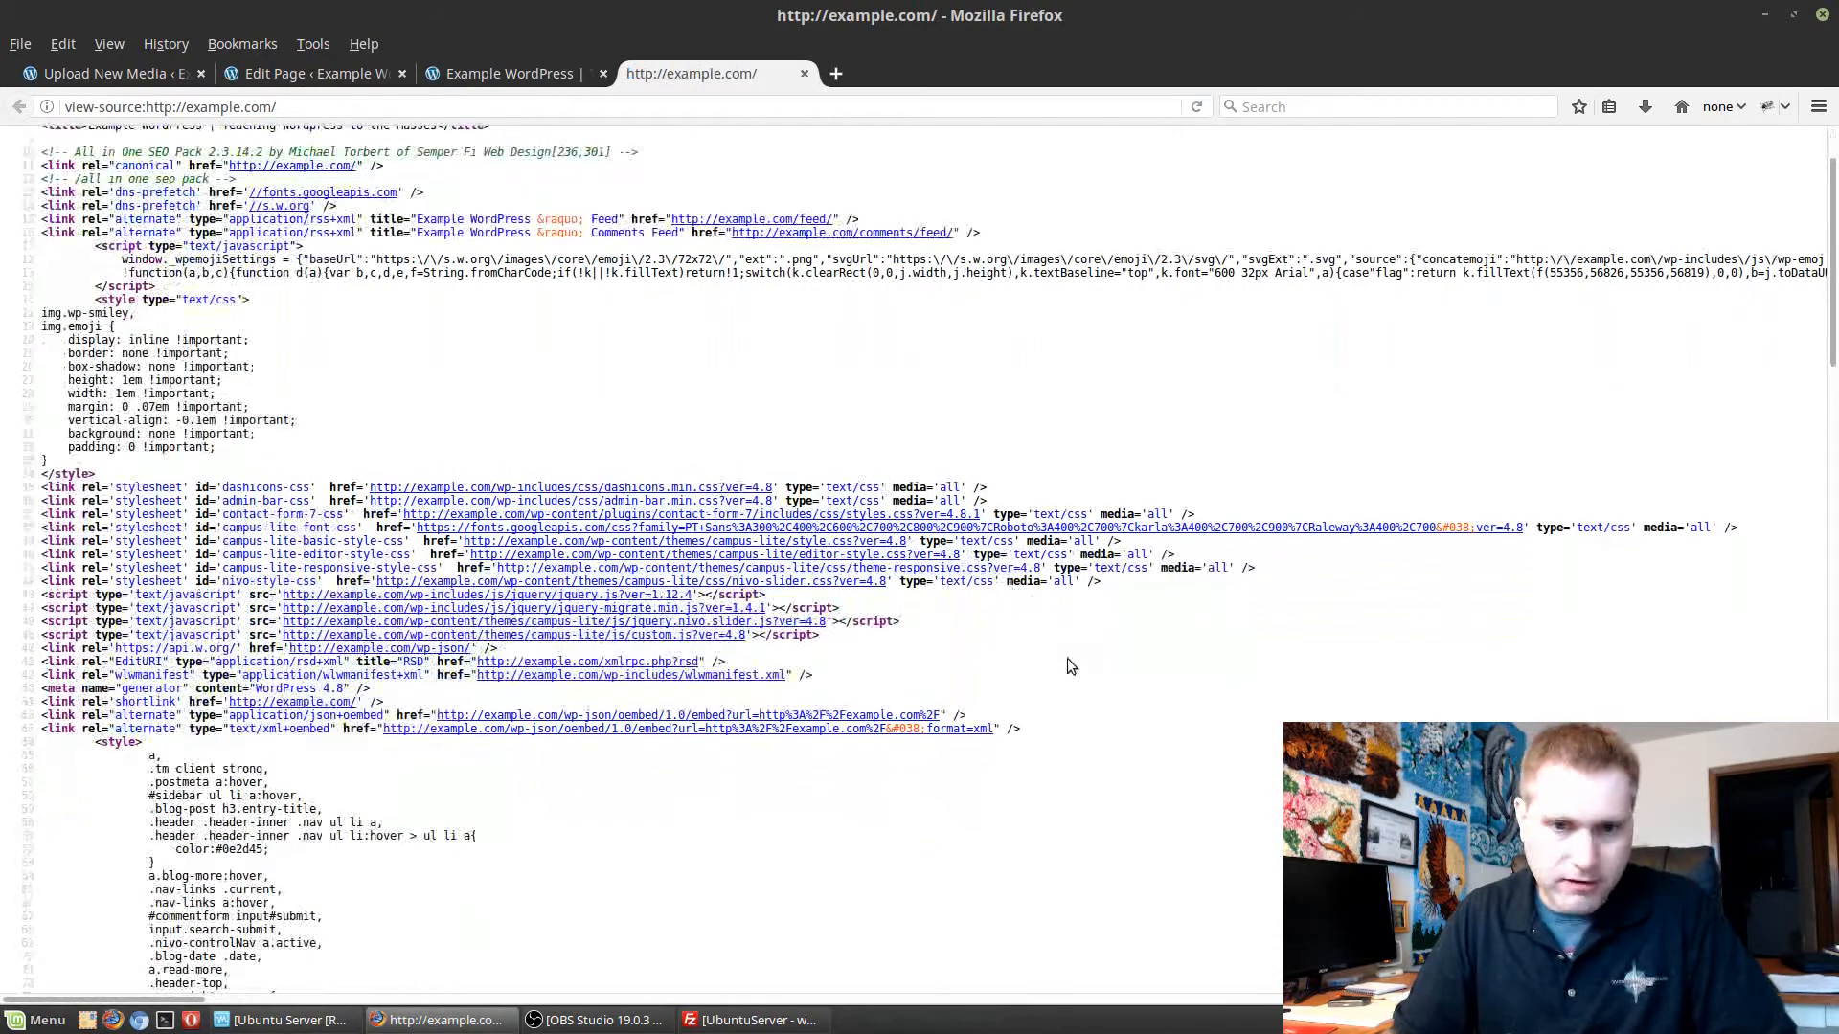
pyautogui.scroll(-3, 1115, 681)
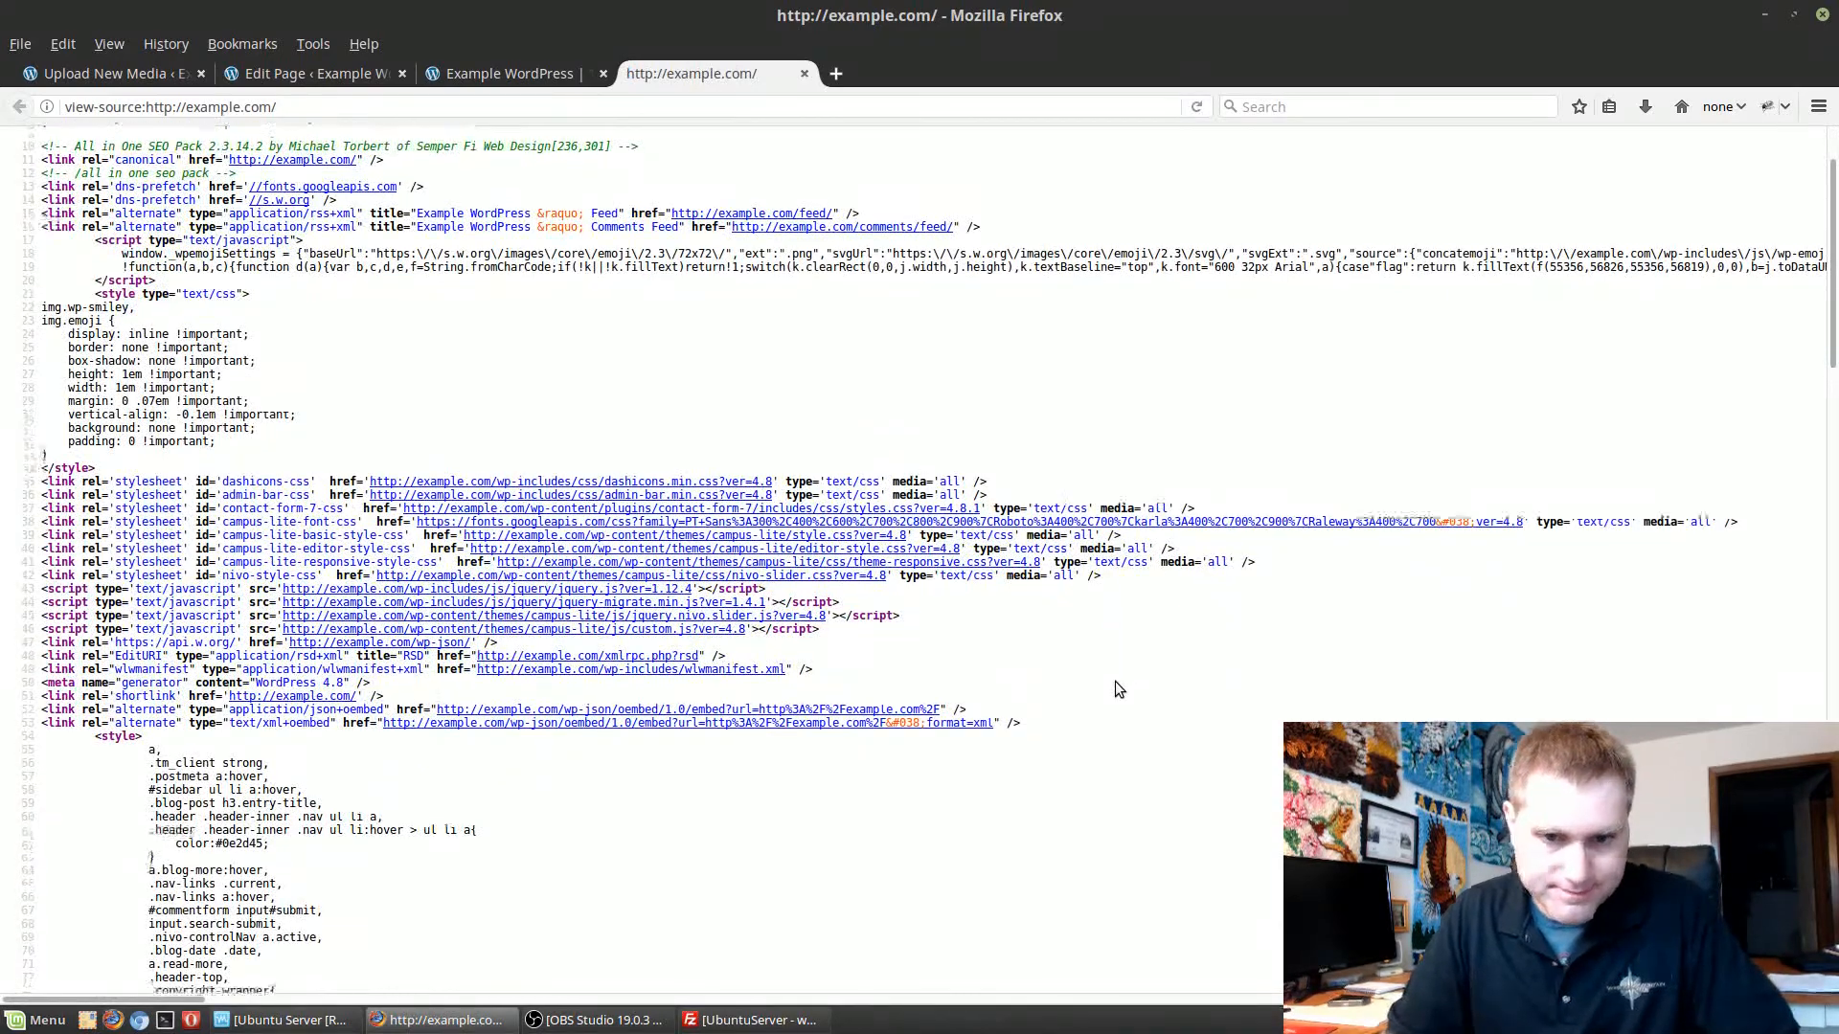
pyautogui.hotkey('ctrl', 'f')
pyautogui.write('boot')
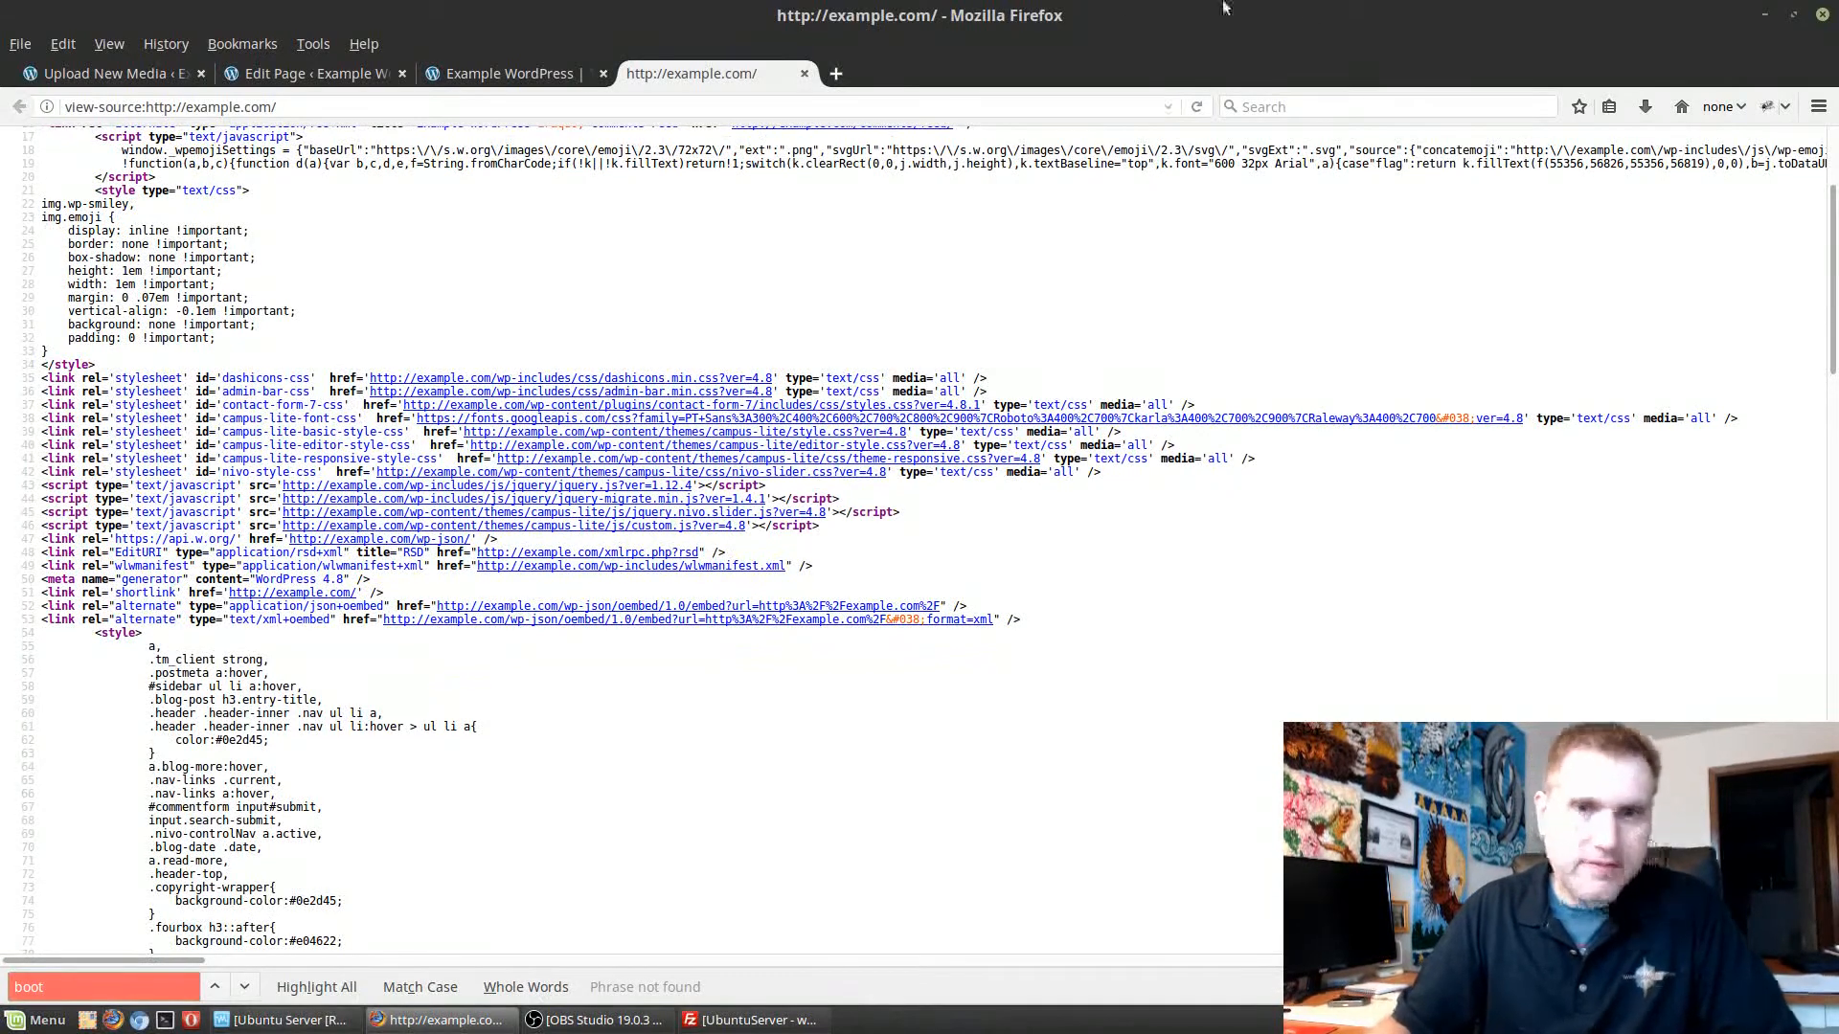
pyautogui.click(805, 74)
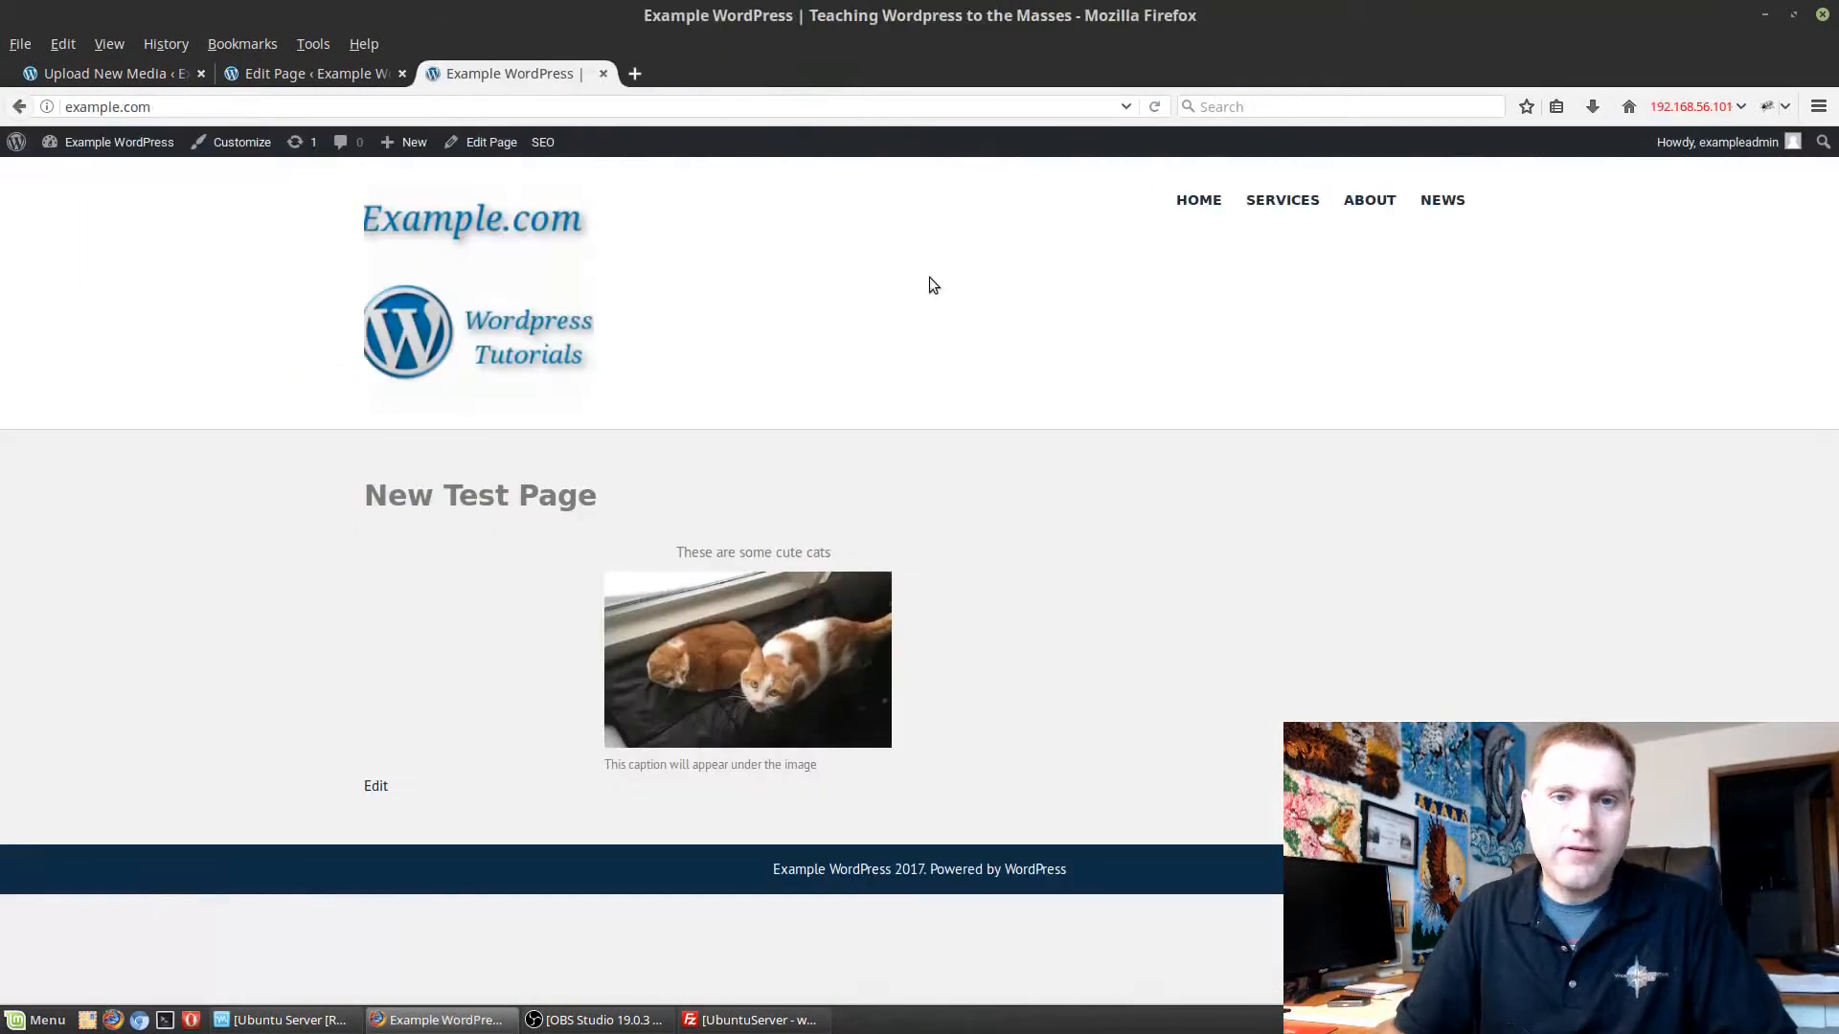
# Open the cat image's details in the page editor and go through its advanced options.
pyautogui.click(316, 74)
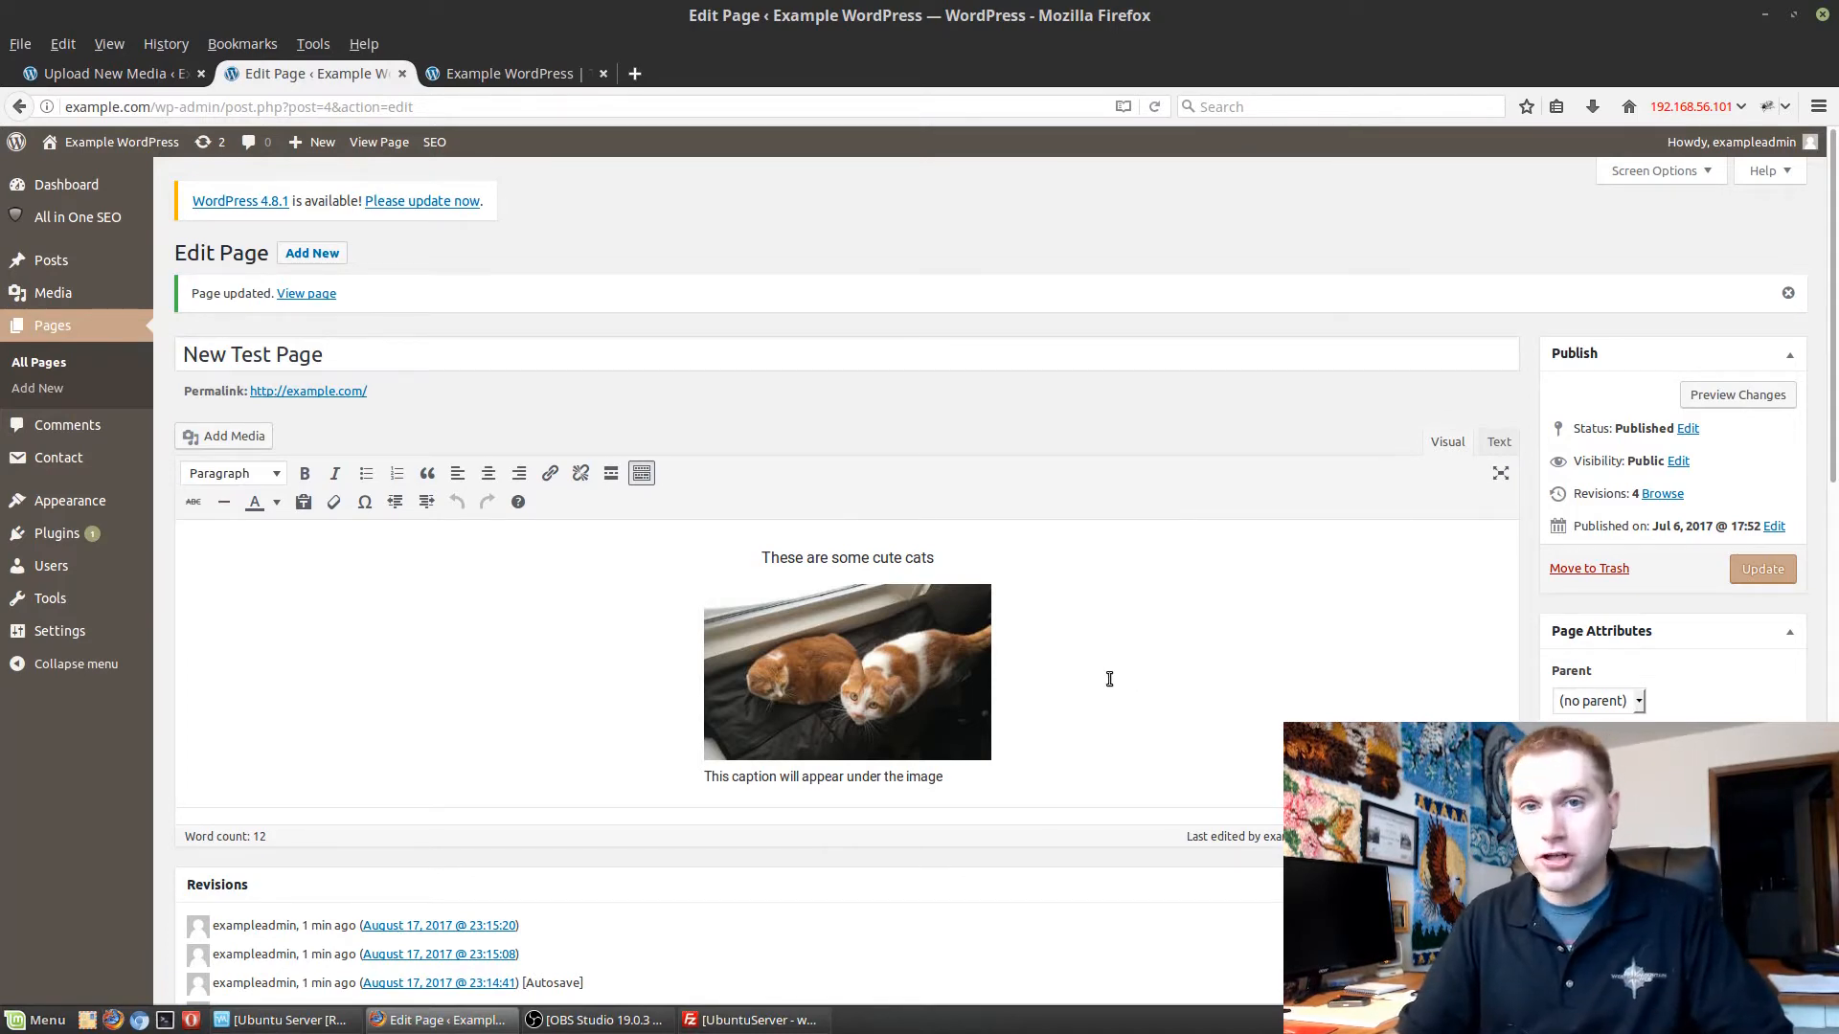
pyautogui.click(837, 658)
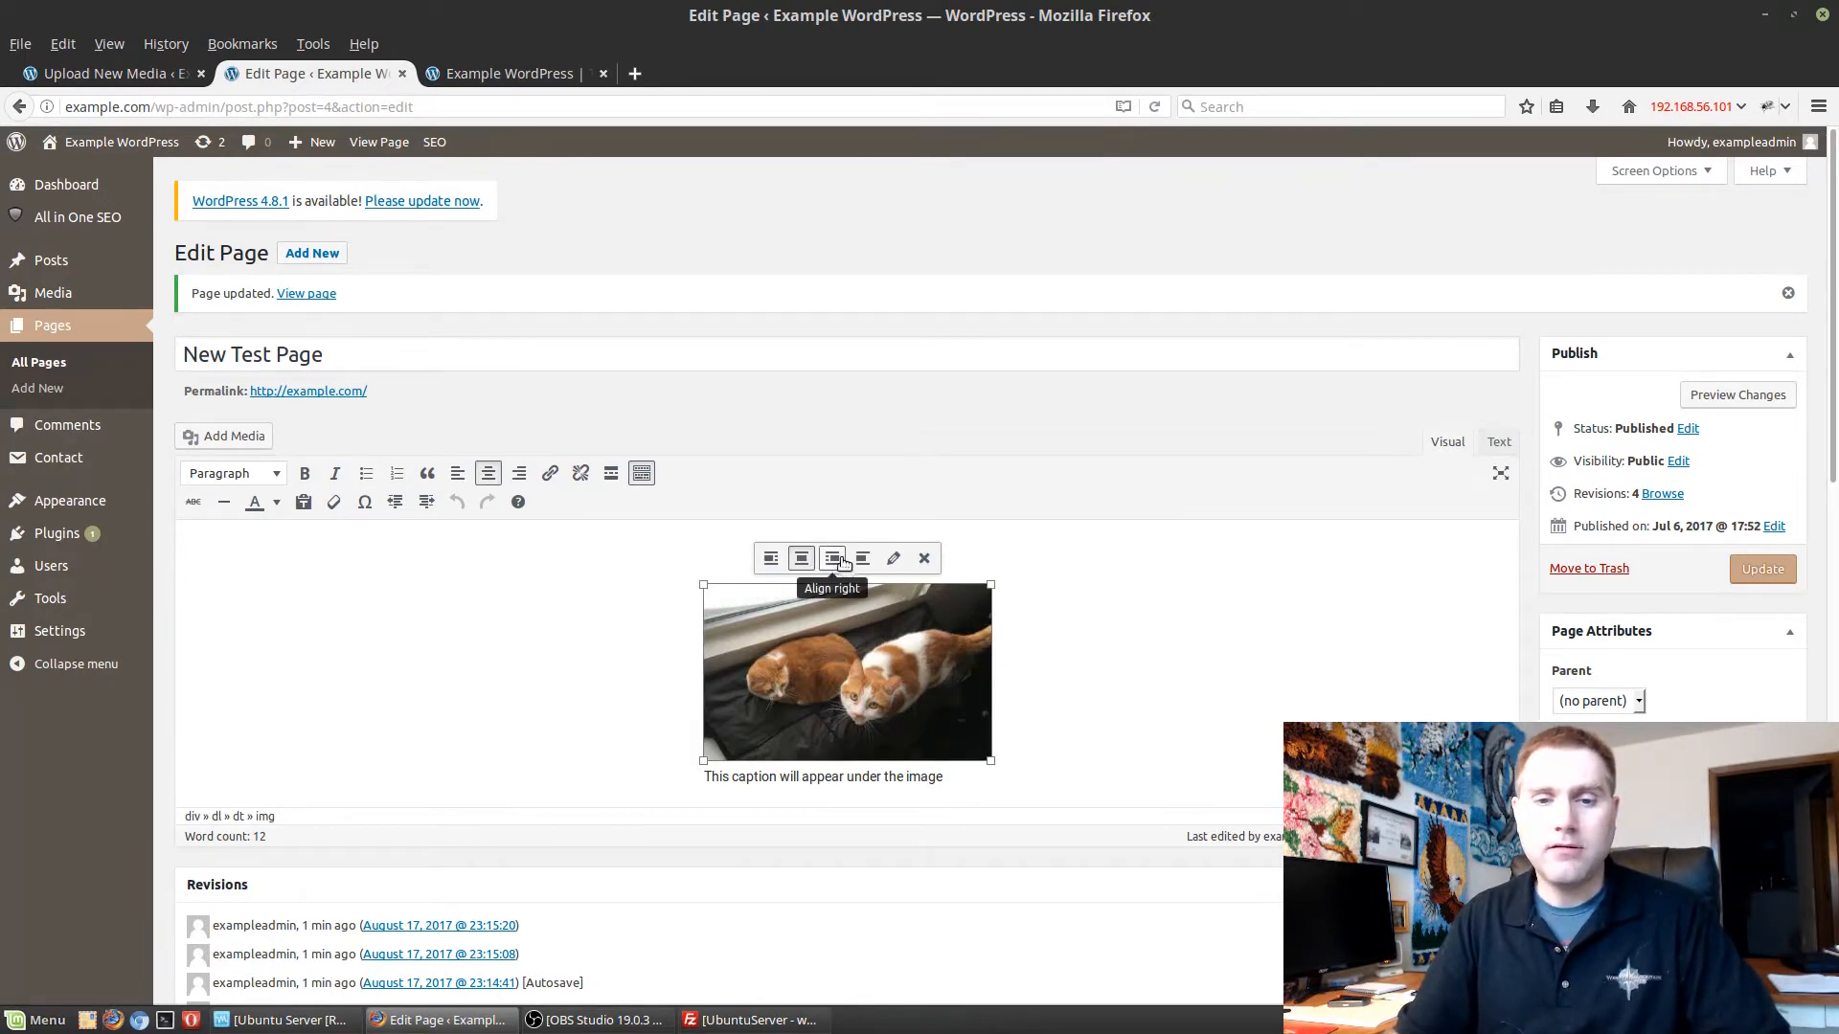
pyautogui.click(892, 559)
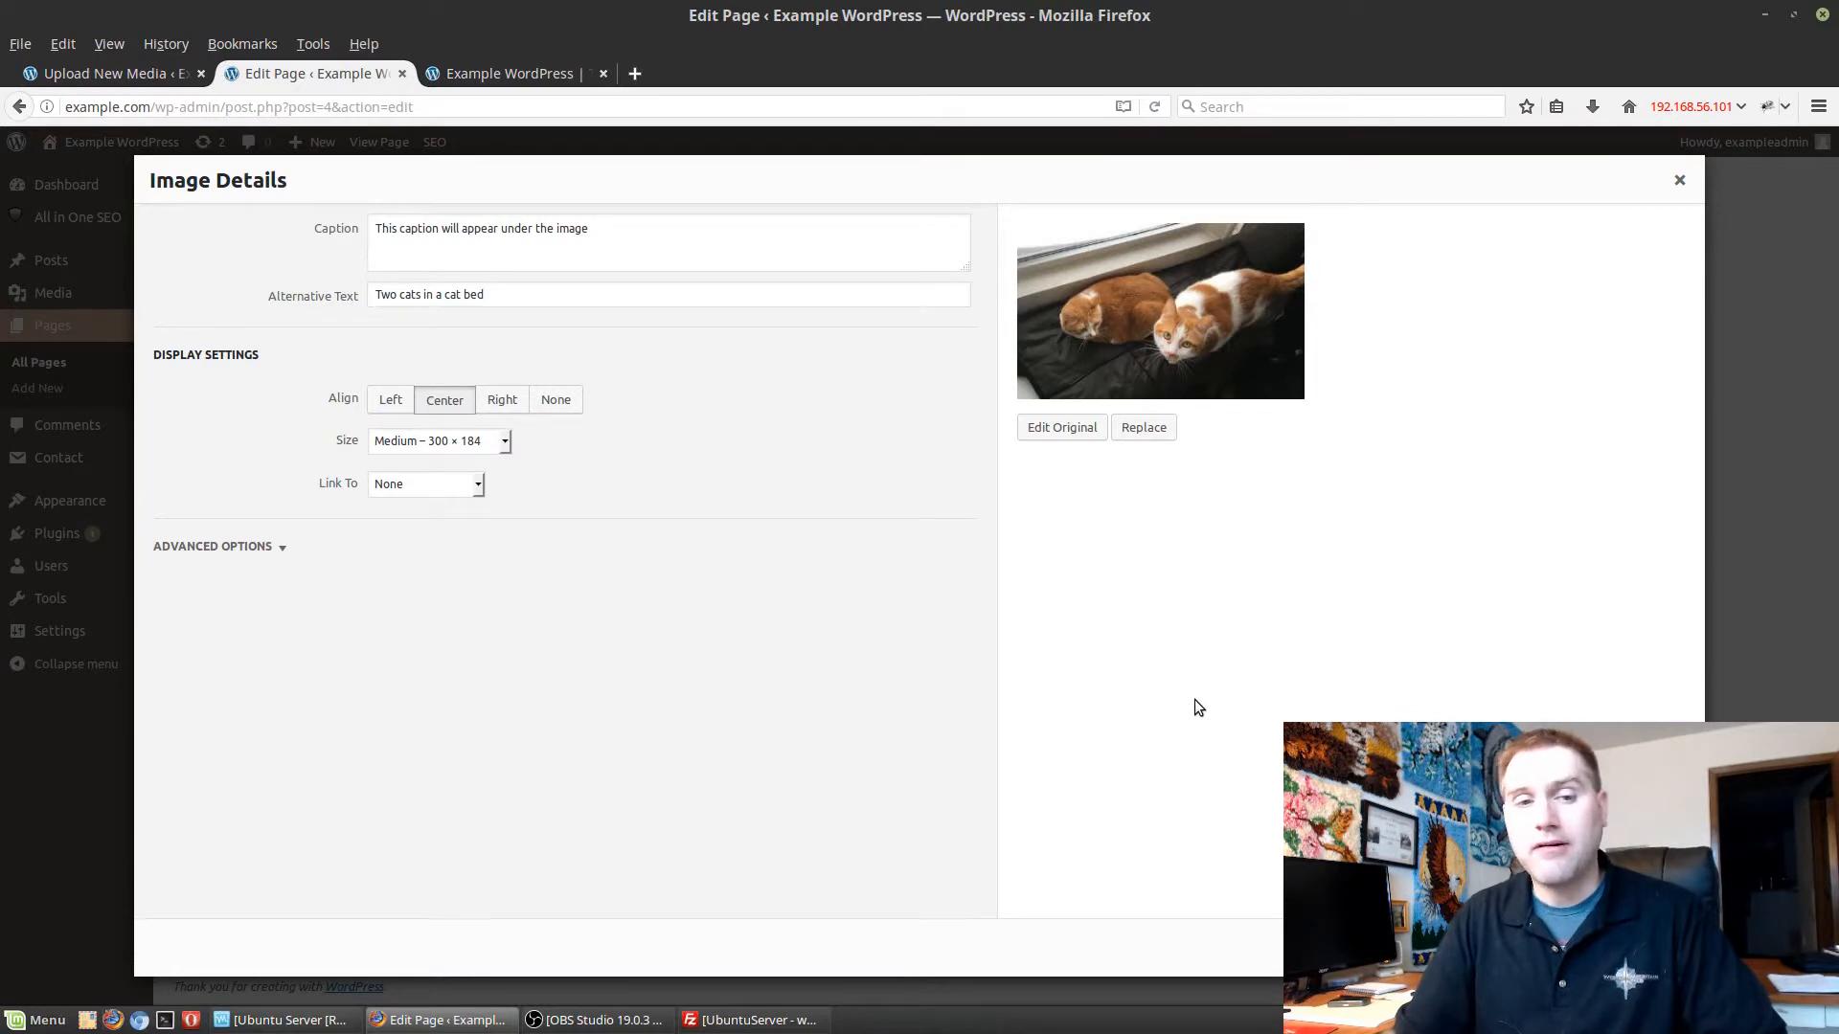
pyautogui.click(284, 552)
pyautogui.click(526, 597)
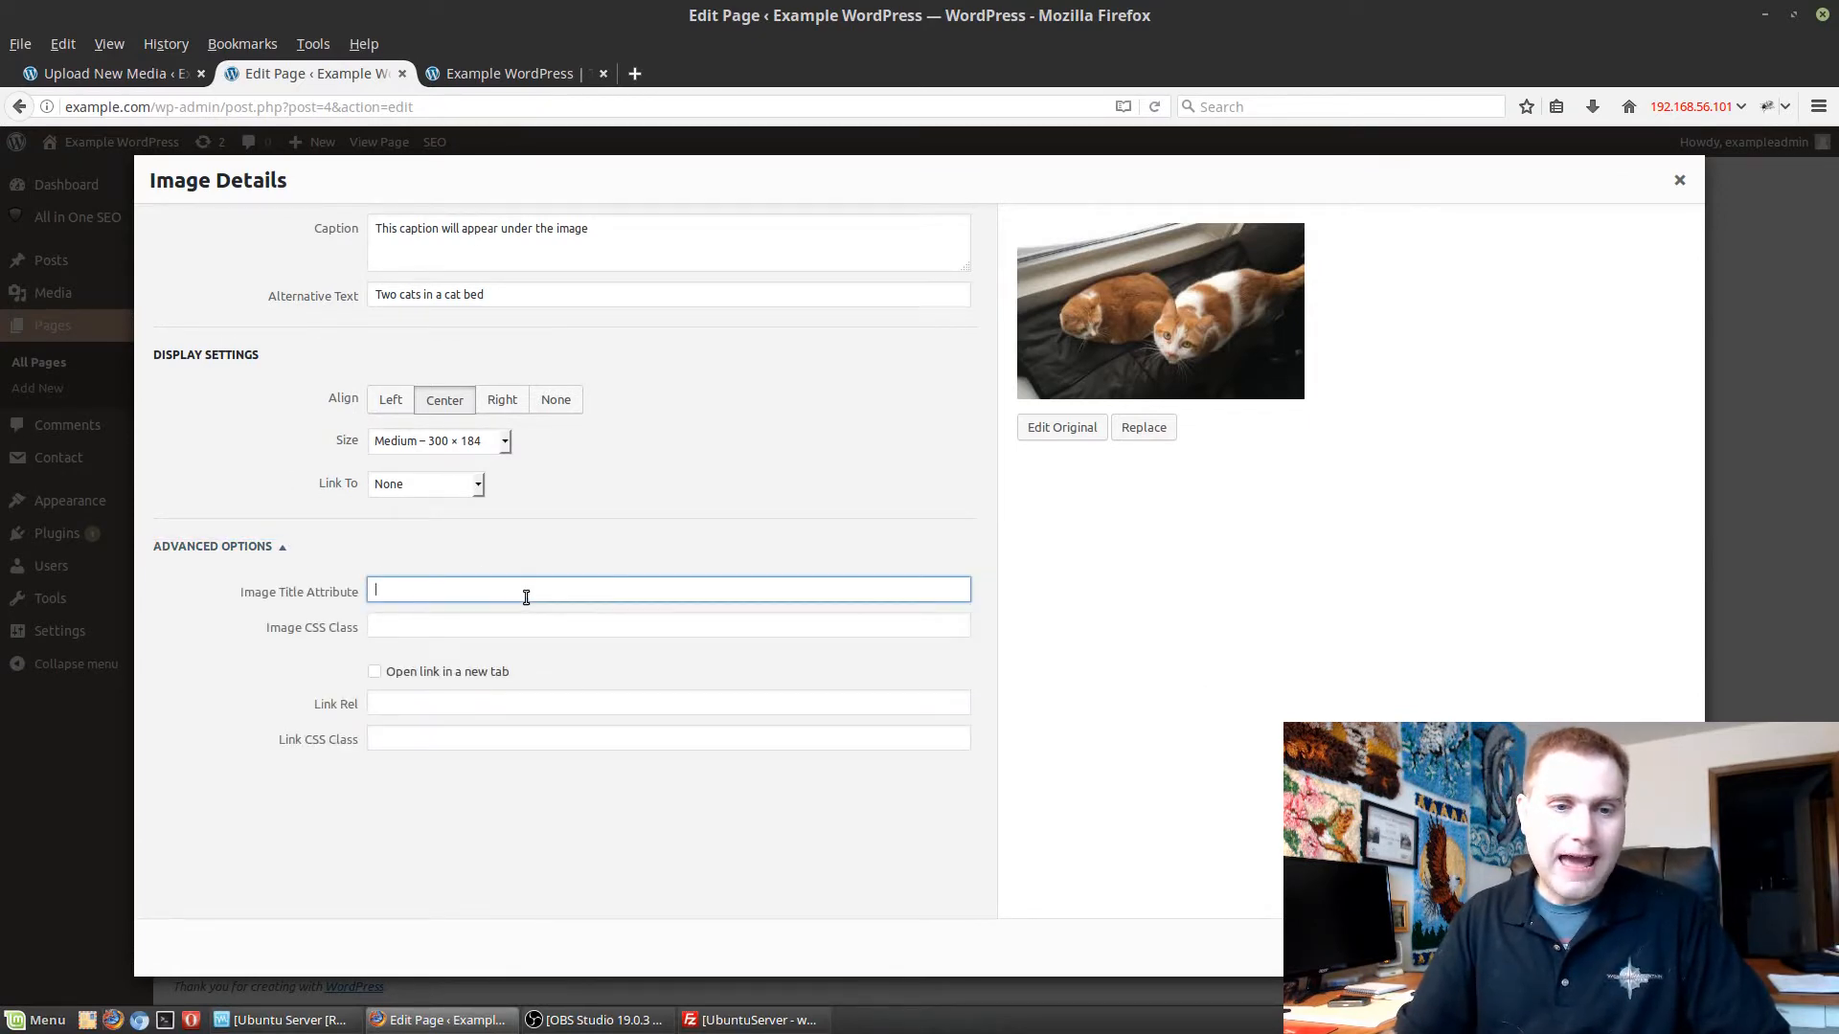
pyautogui.click(510, 623)
pyautogui.click(484, 703)
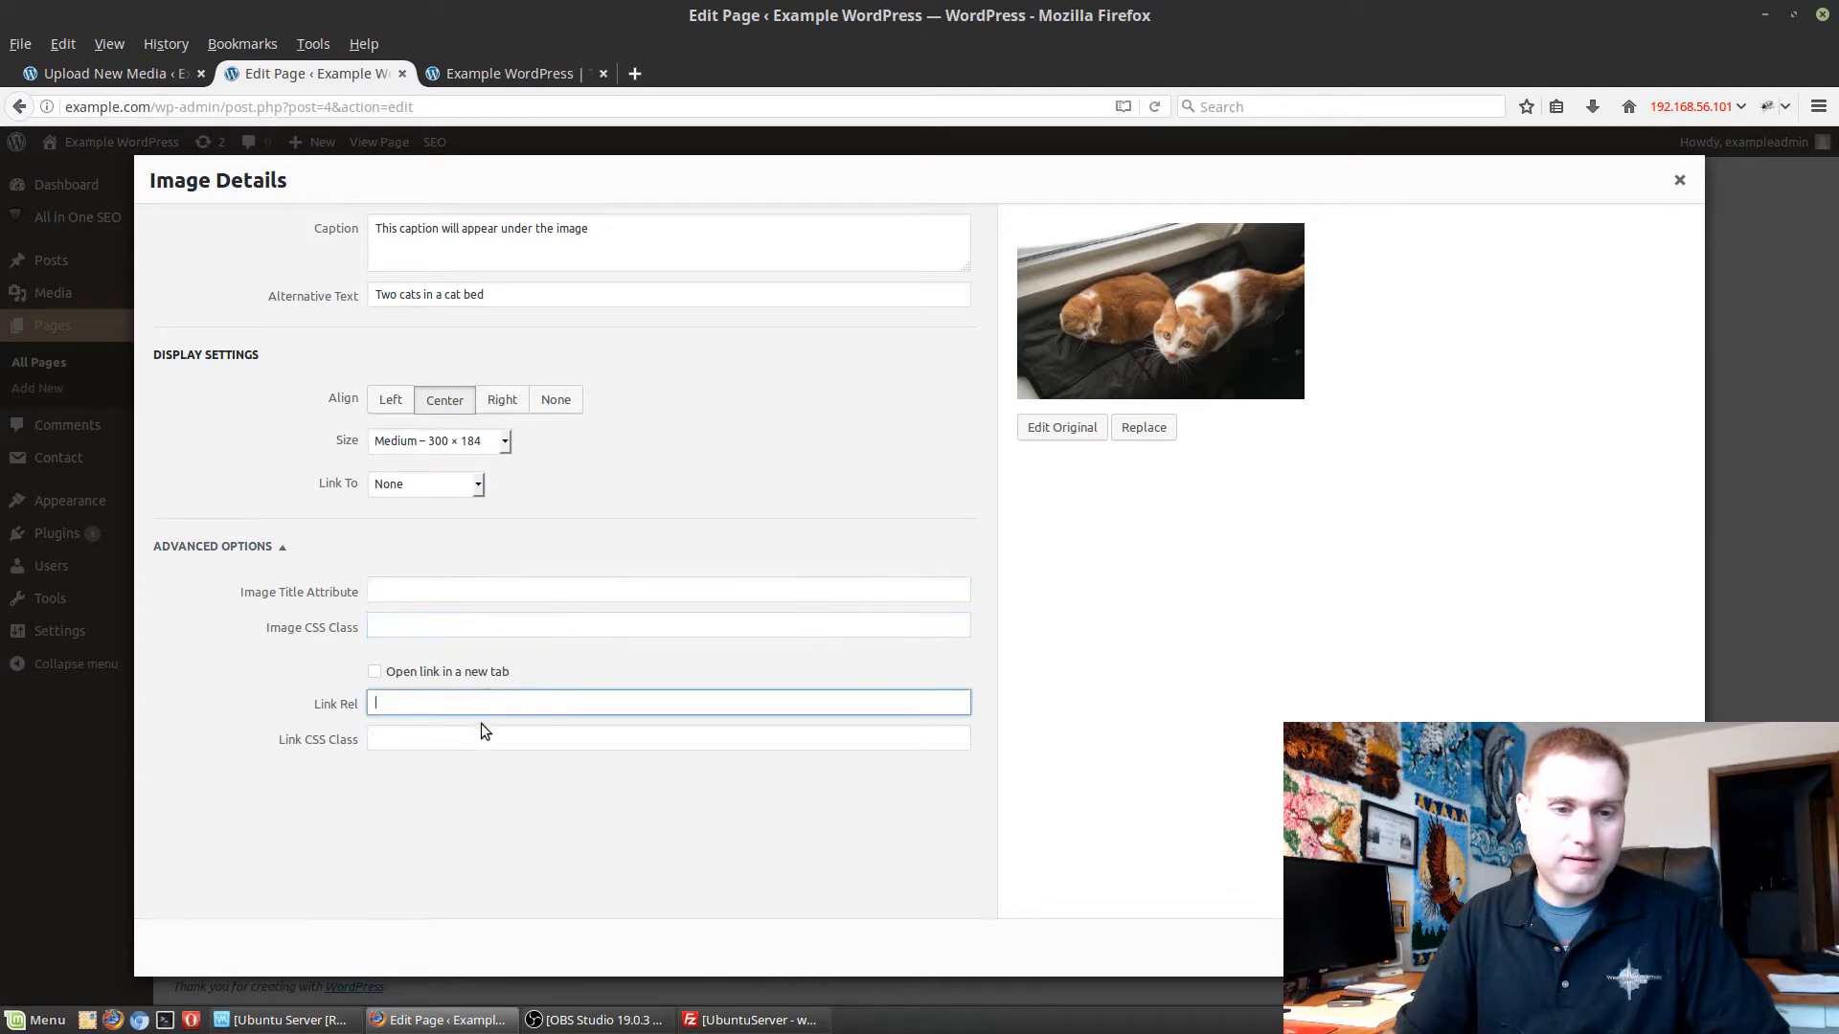
pyautogui.click(481, 737)
# Set the cat image's CSS class to "img-responsive".
pyautogui.click(492, 623)
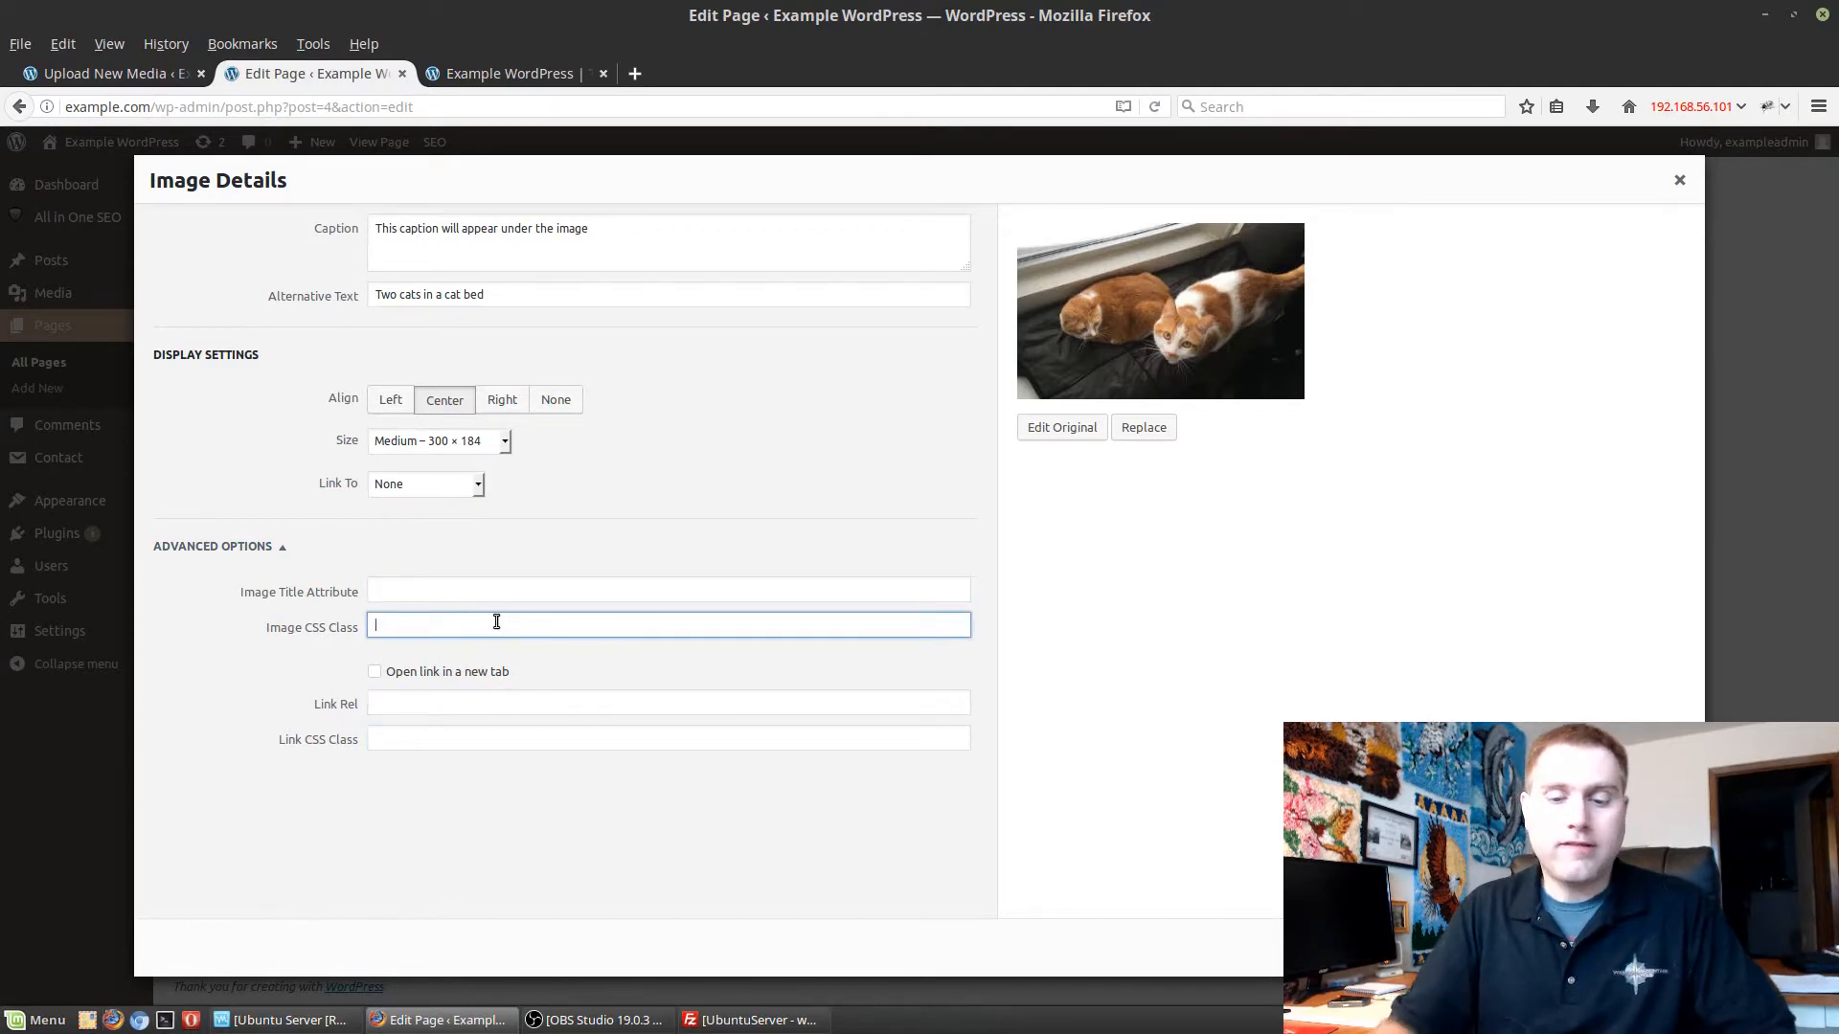
pyautogui.write('img-respo')
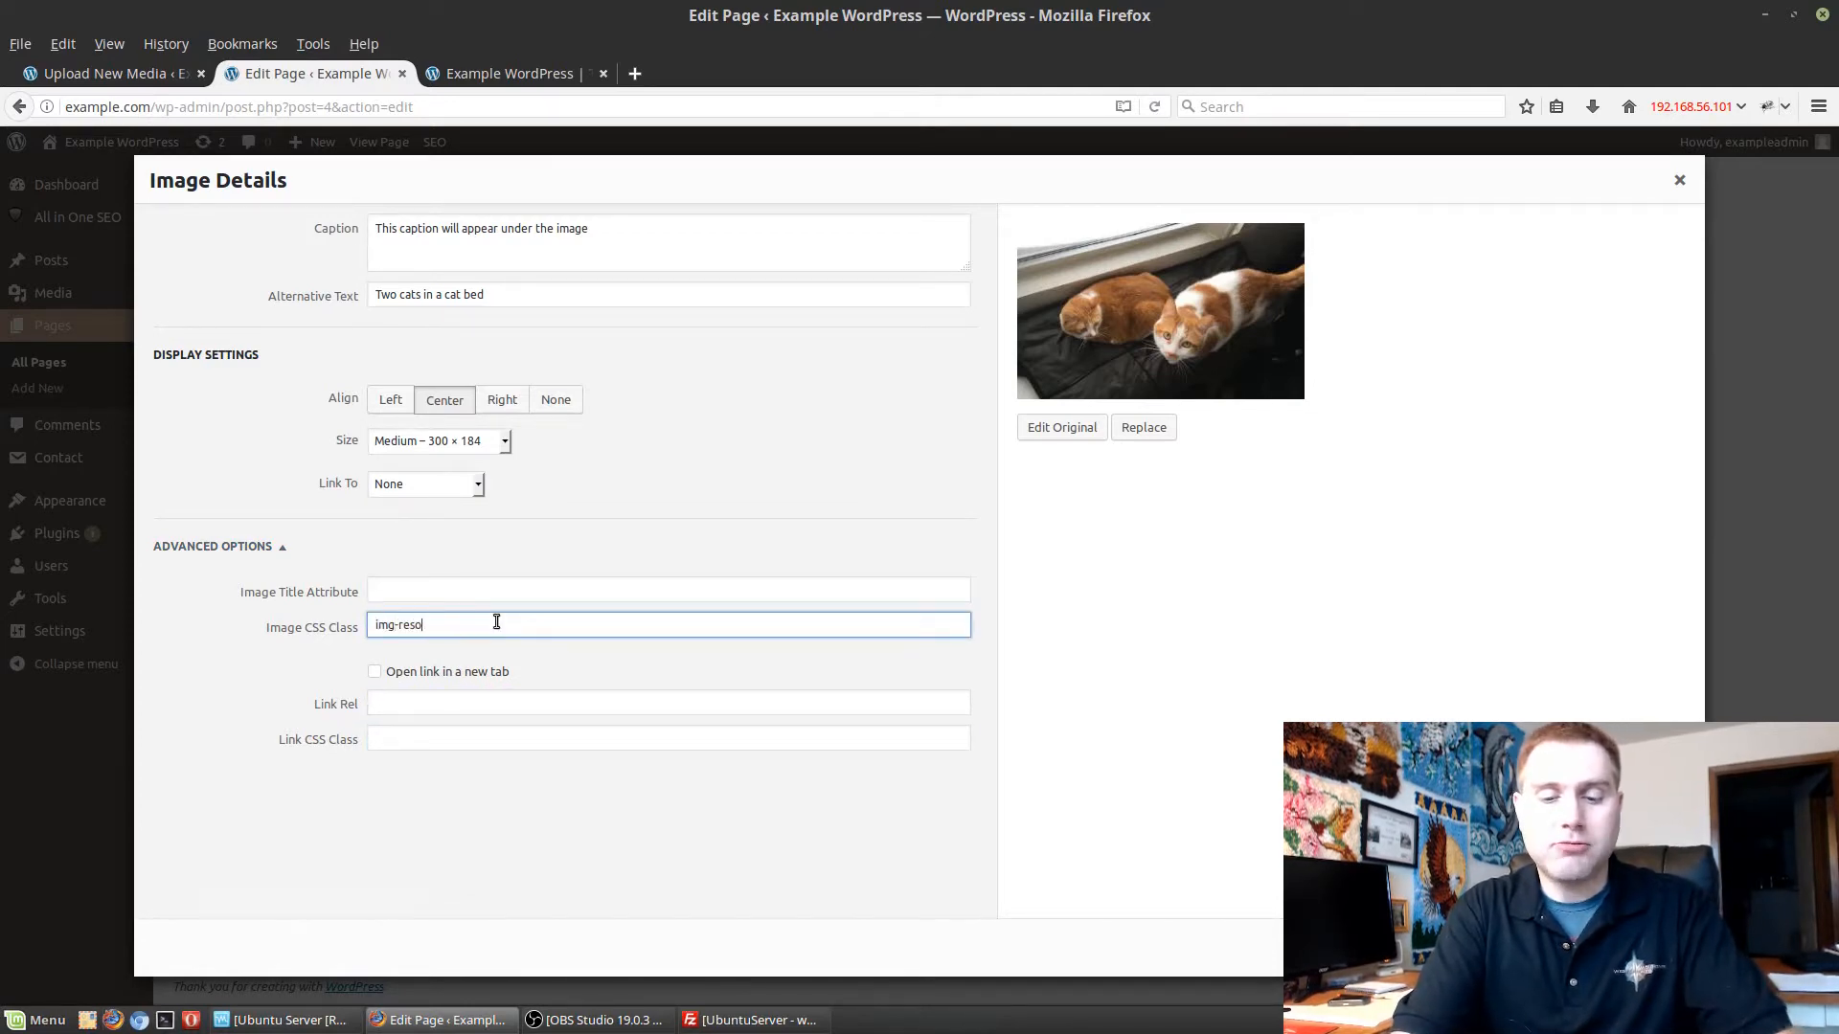
pyautogui.write('ns')
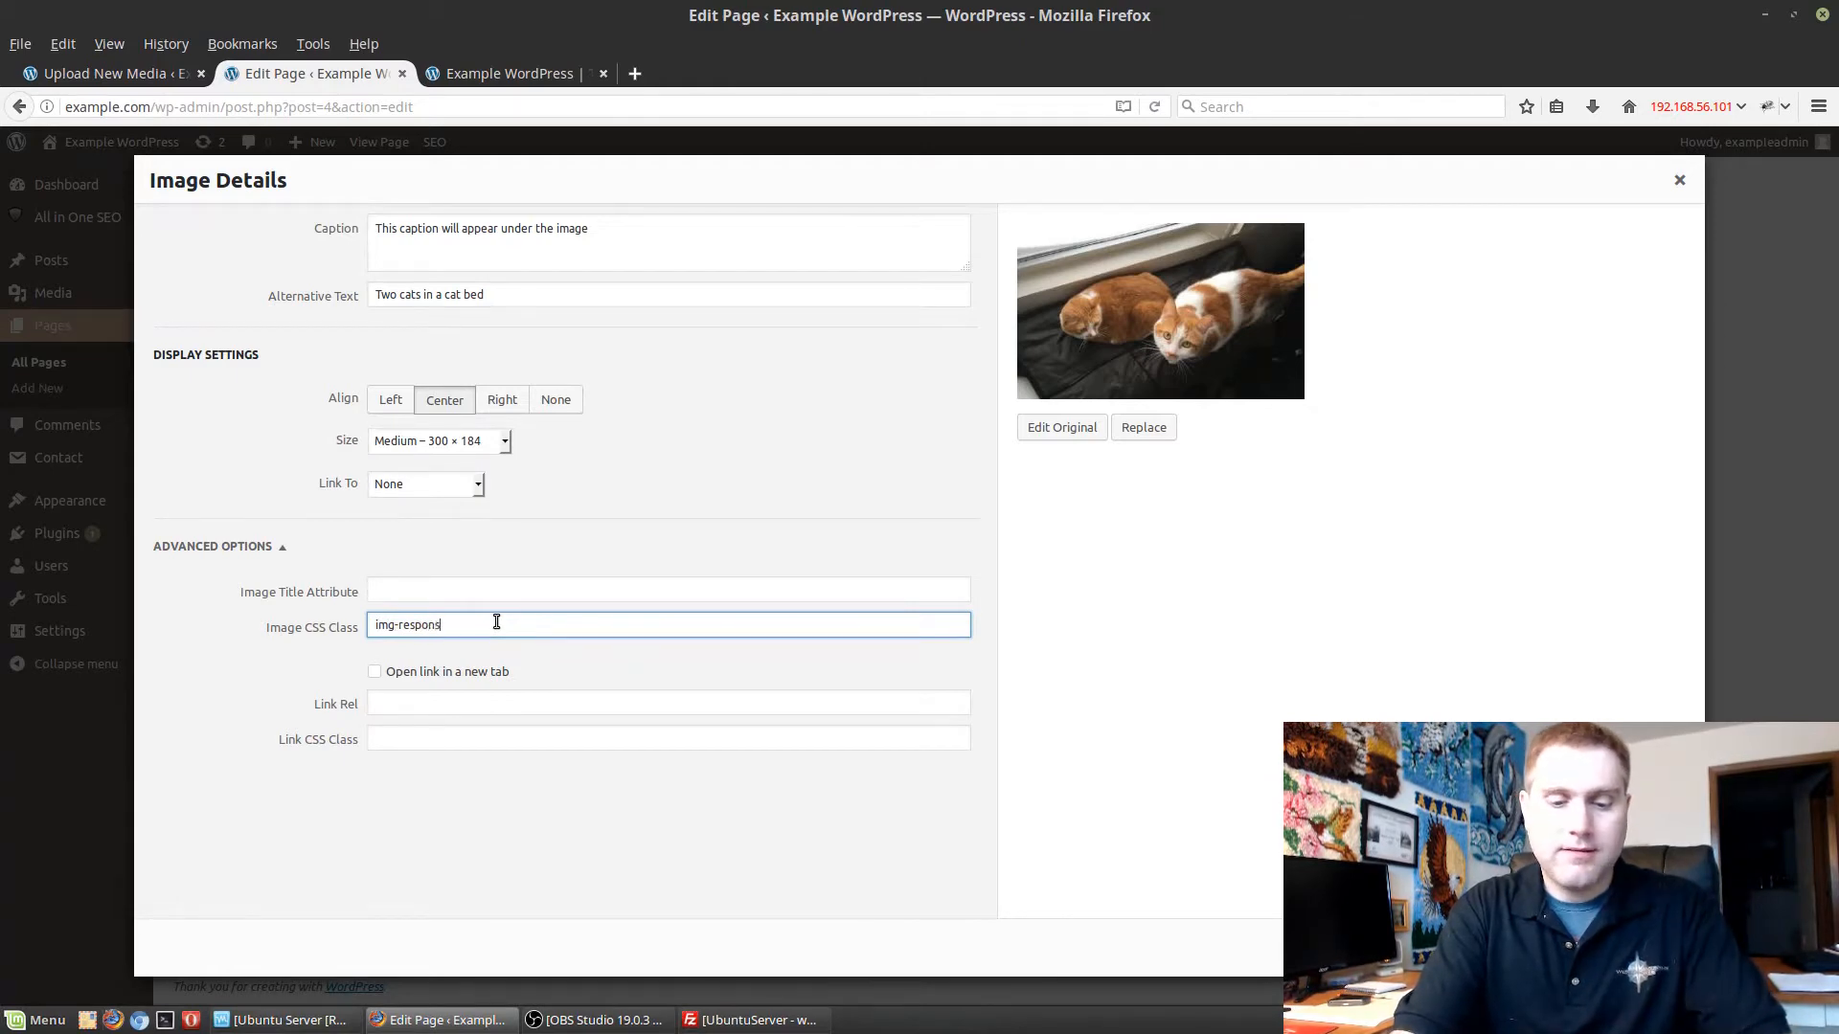
pyautogui.write('ive')
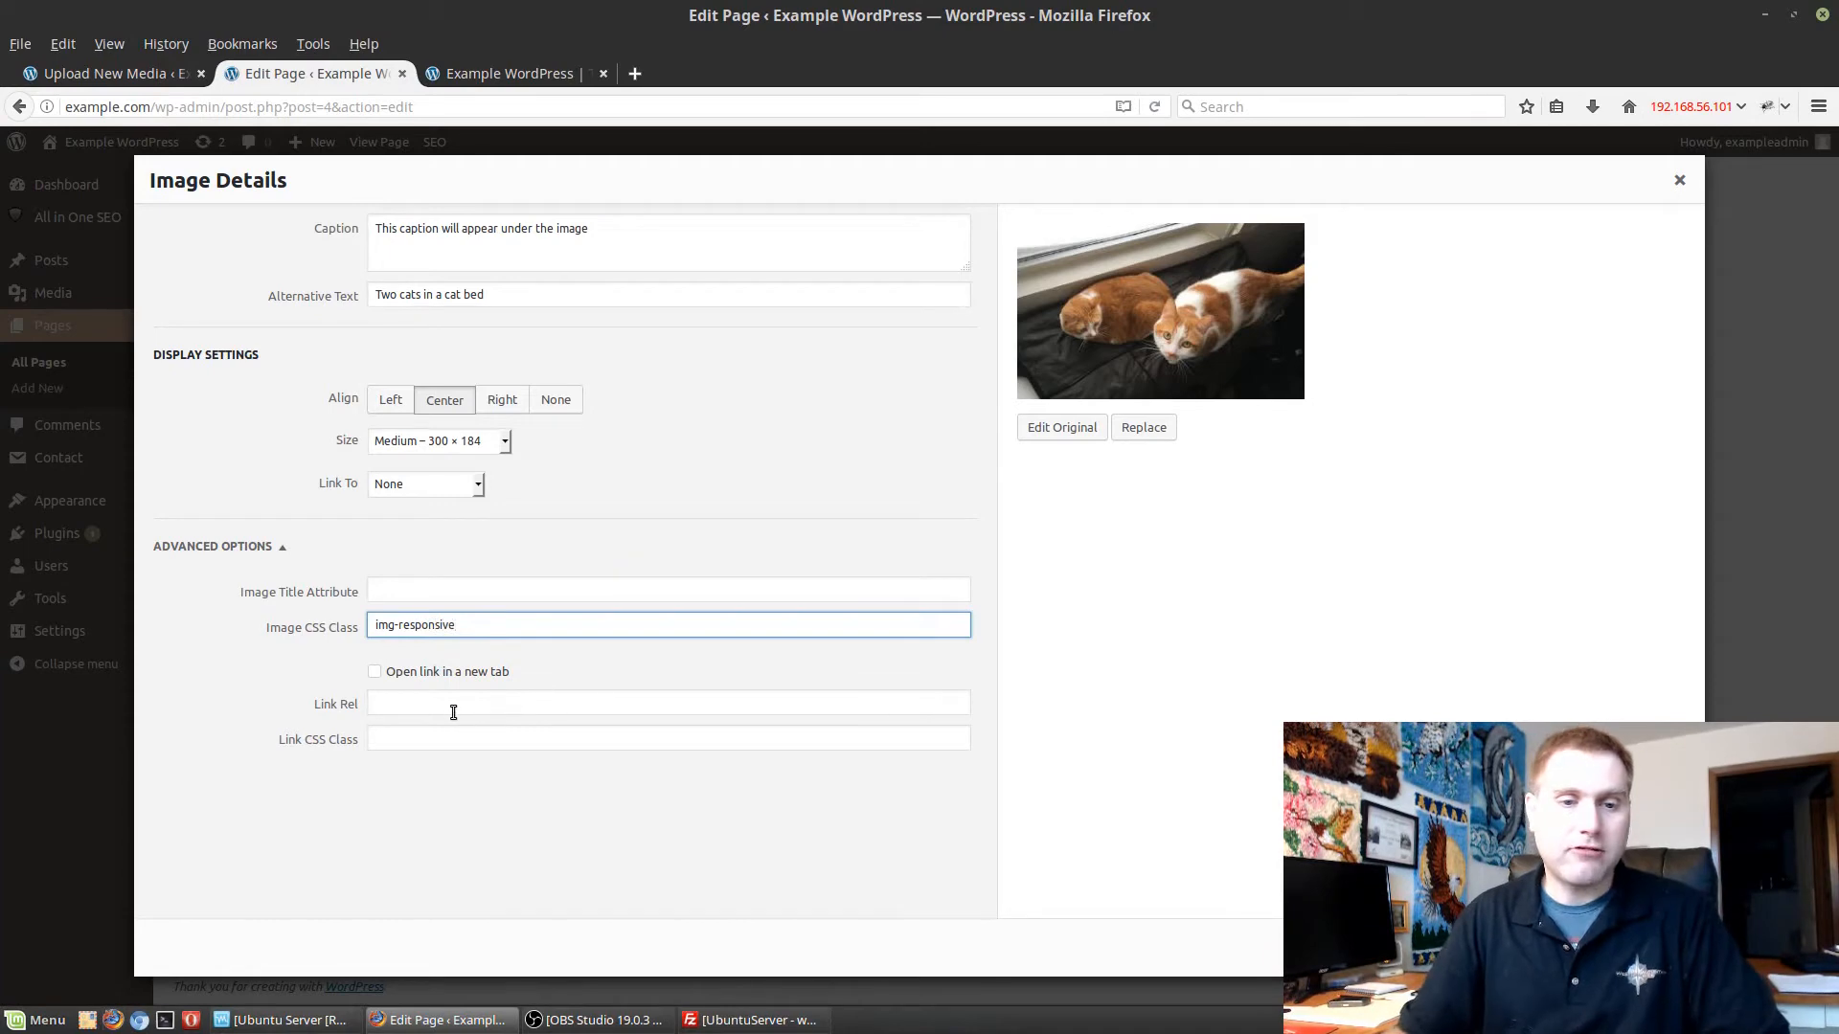
# Enable opening the cat image's link in a new tab, apply the image details, and update the page.
pyautogui.click(409, 673)
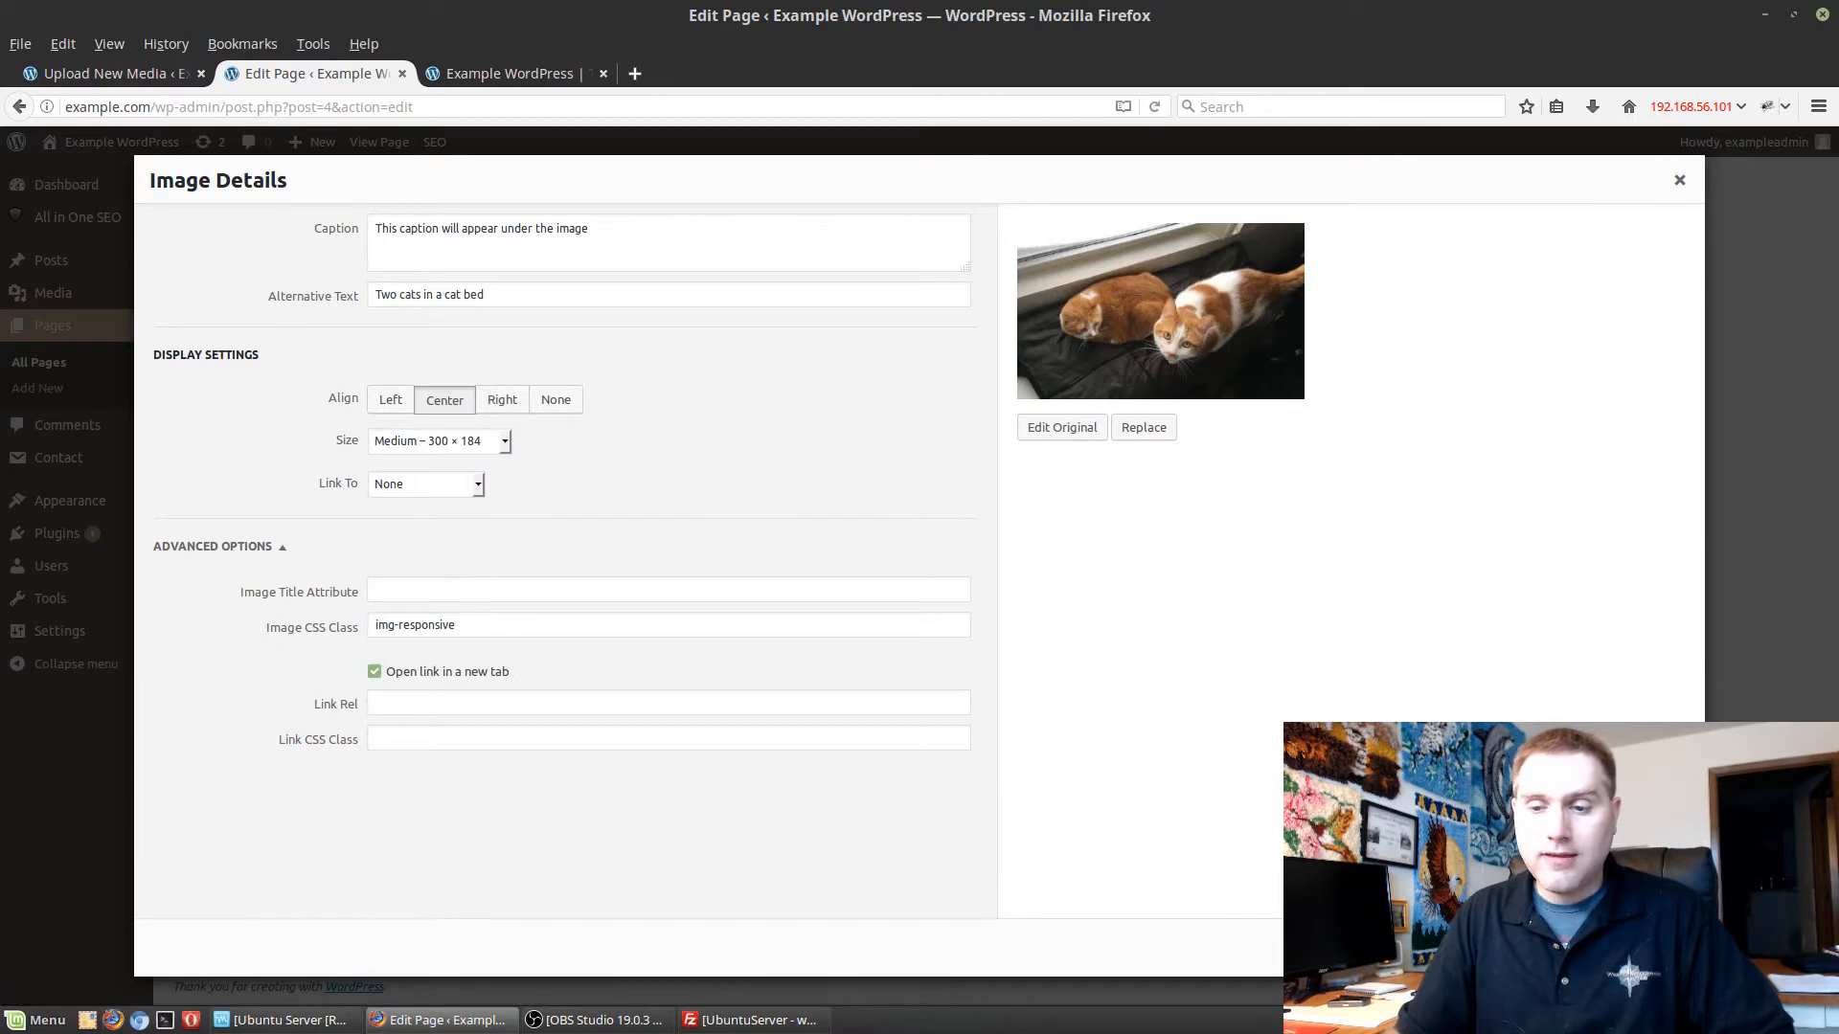
pyautogui.click(1657, 948)
pyautogui.click(1760, 578)
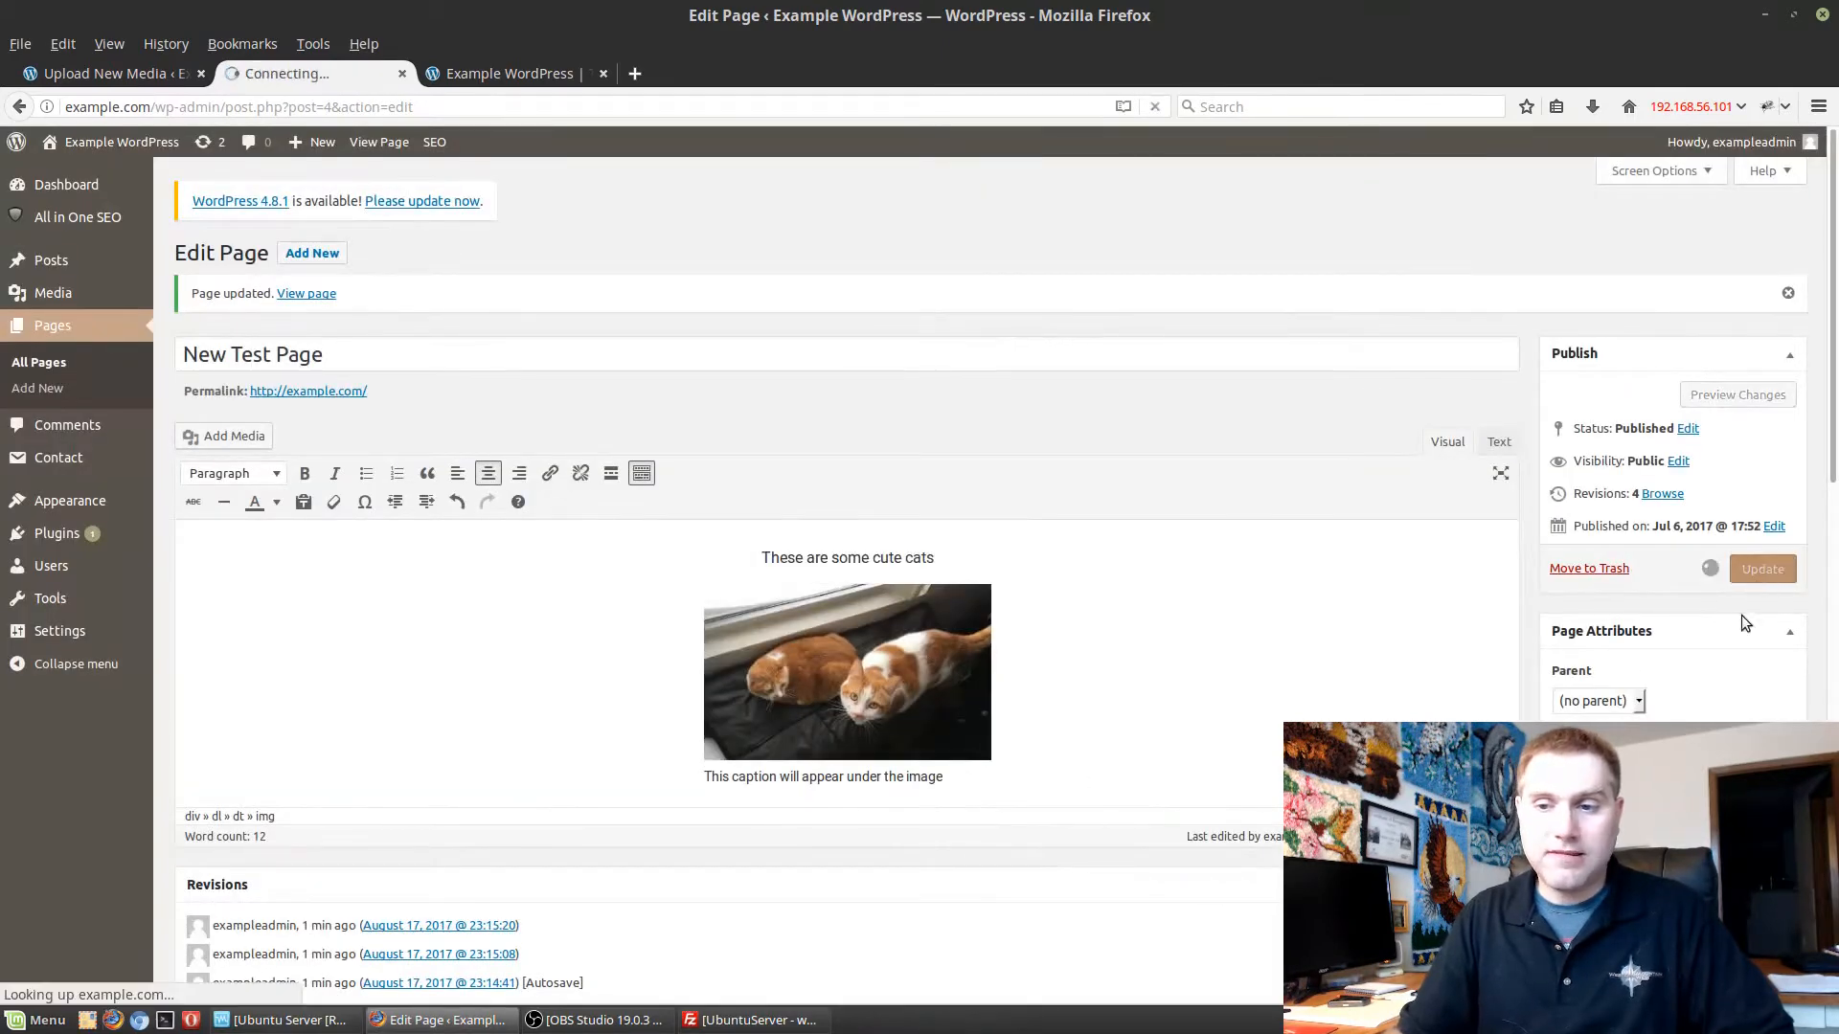
# Reload the live New Test Page to check the updated image.
pyautogui.click(498, 74)
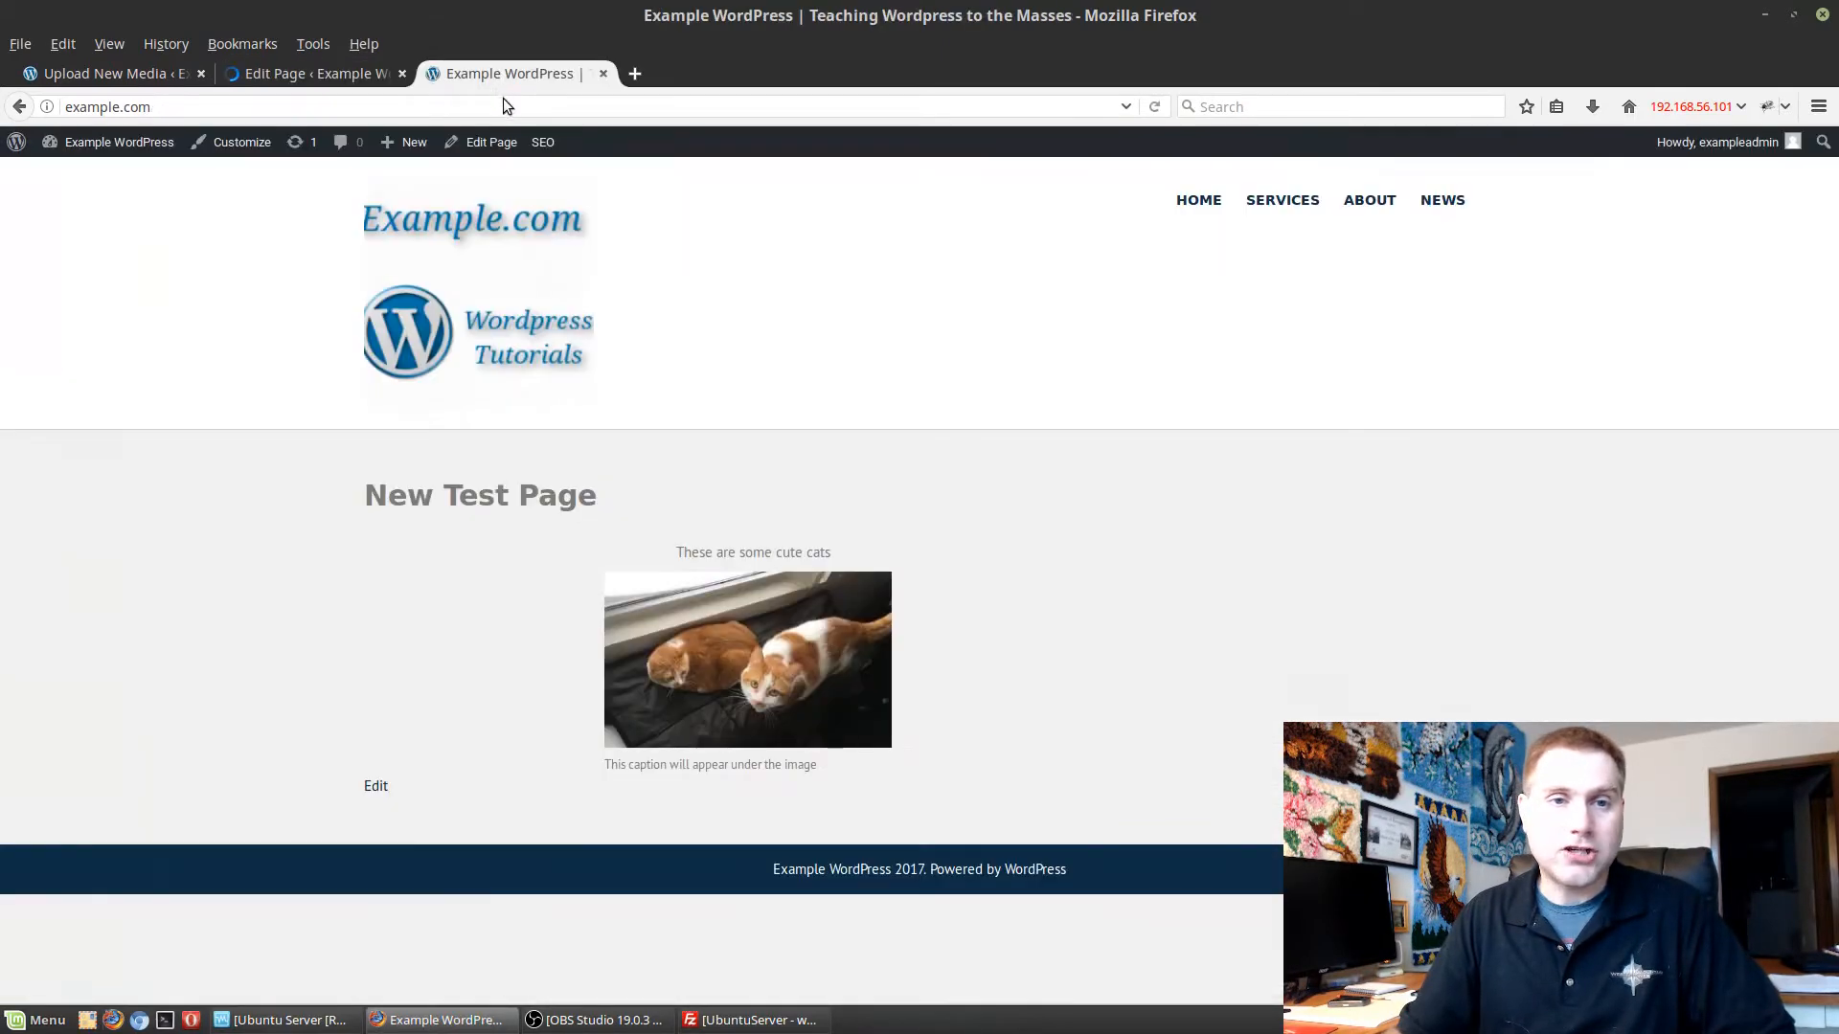
pyautogui.click(508, 106)
pyautogui.press('Return')
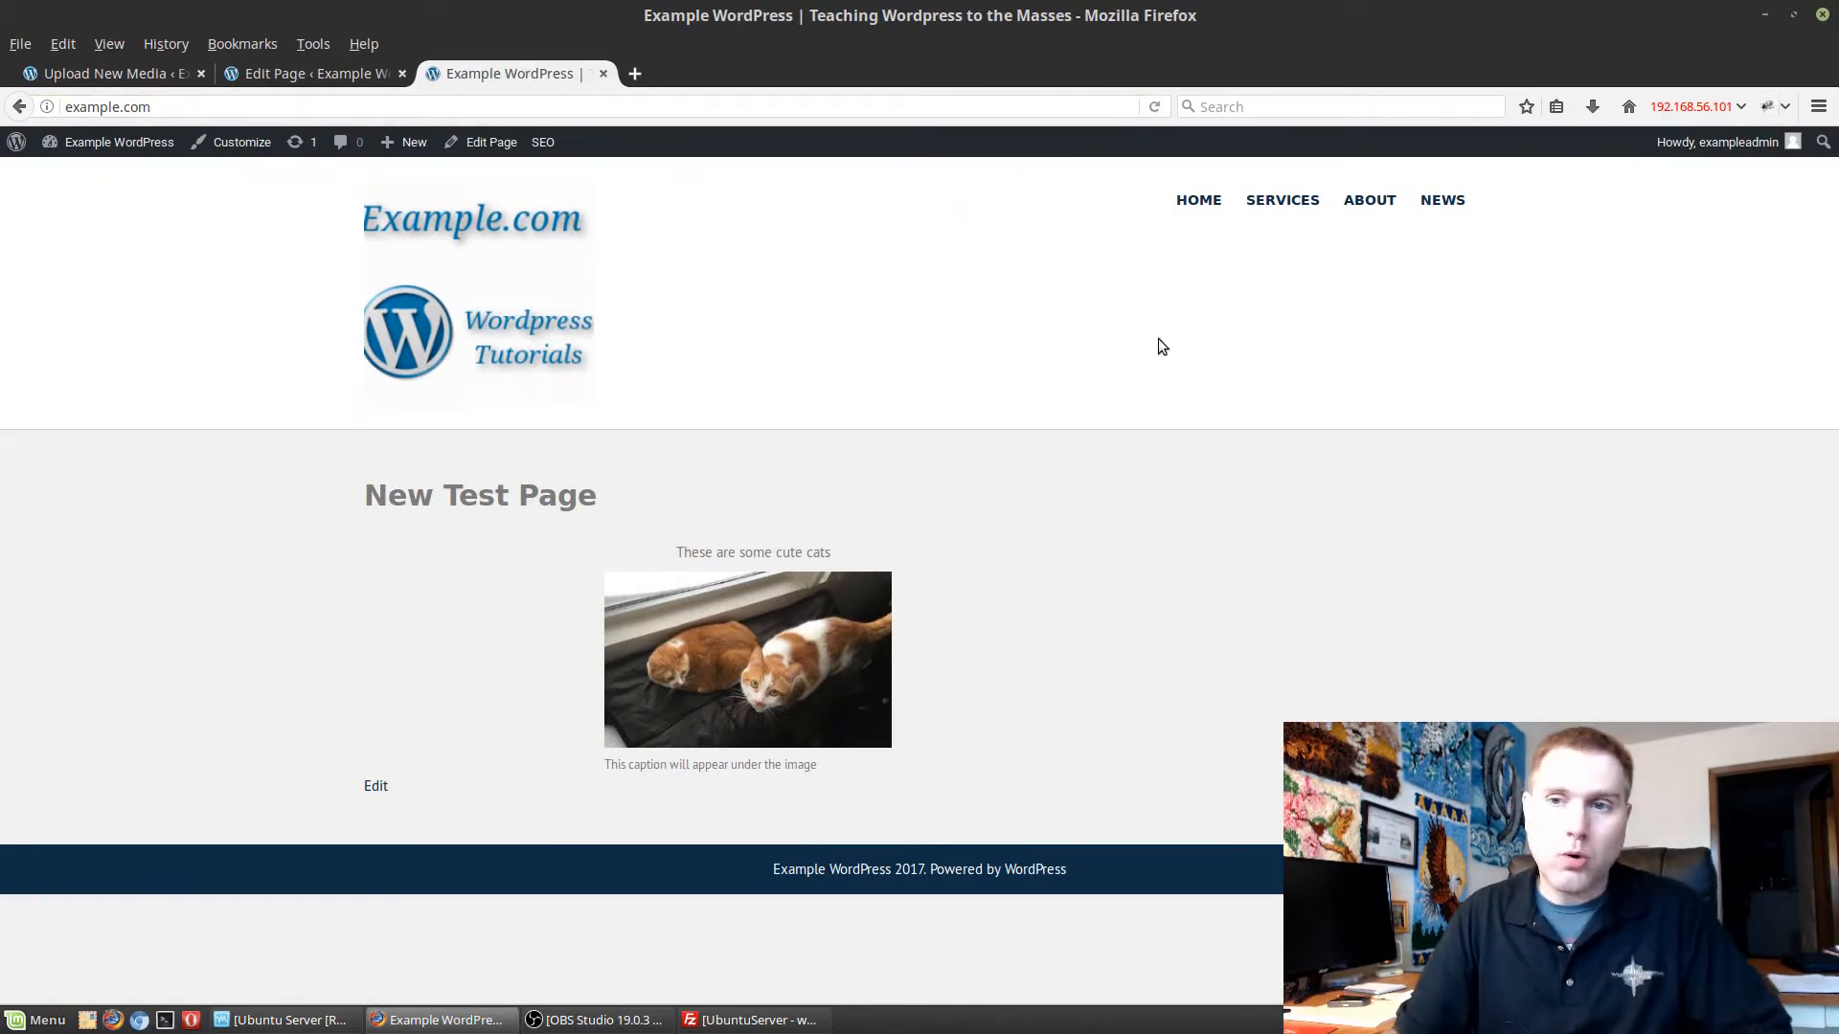
# Inspect the cat image's HTML on the live page for the img-responsive class, and close the inspector.
pyautogui.press('F12')
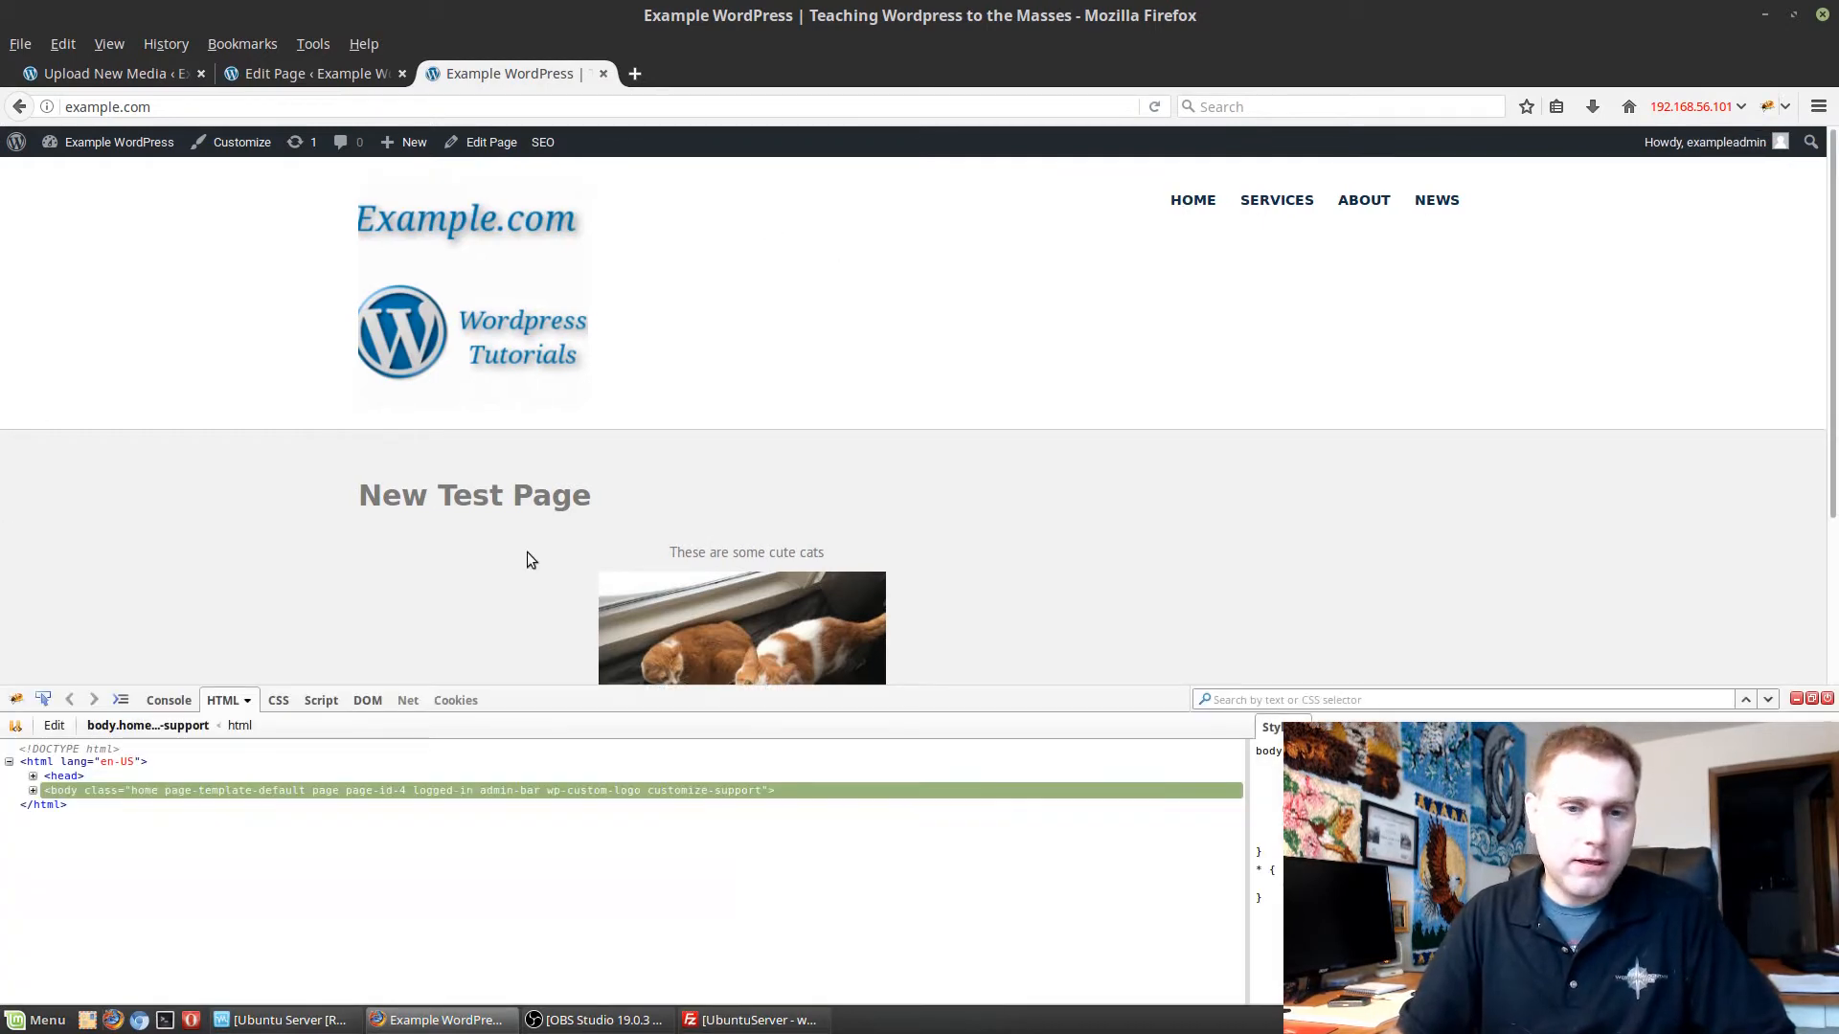
pyautogui.scroll(-1, 431, 556)
pyautogui.scroll(-2, 163, 622)
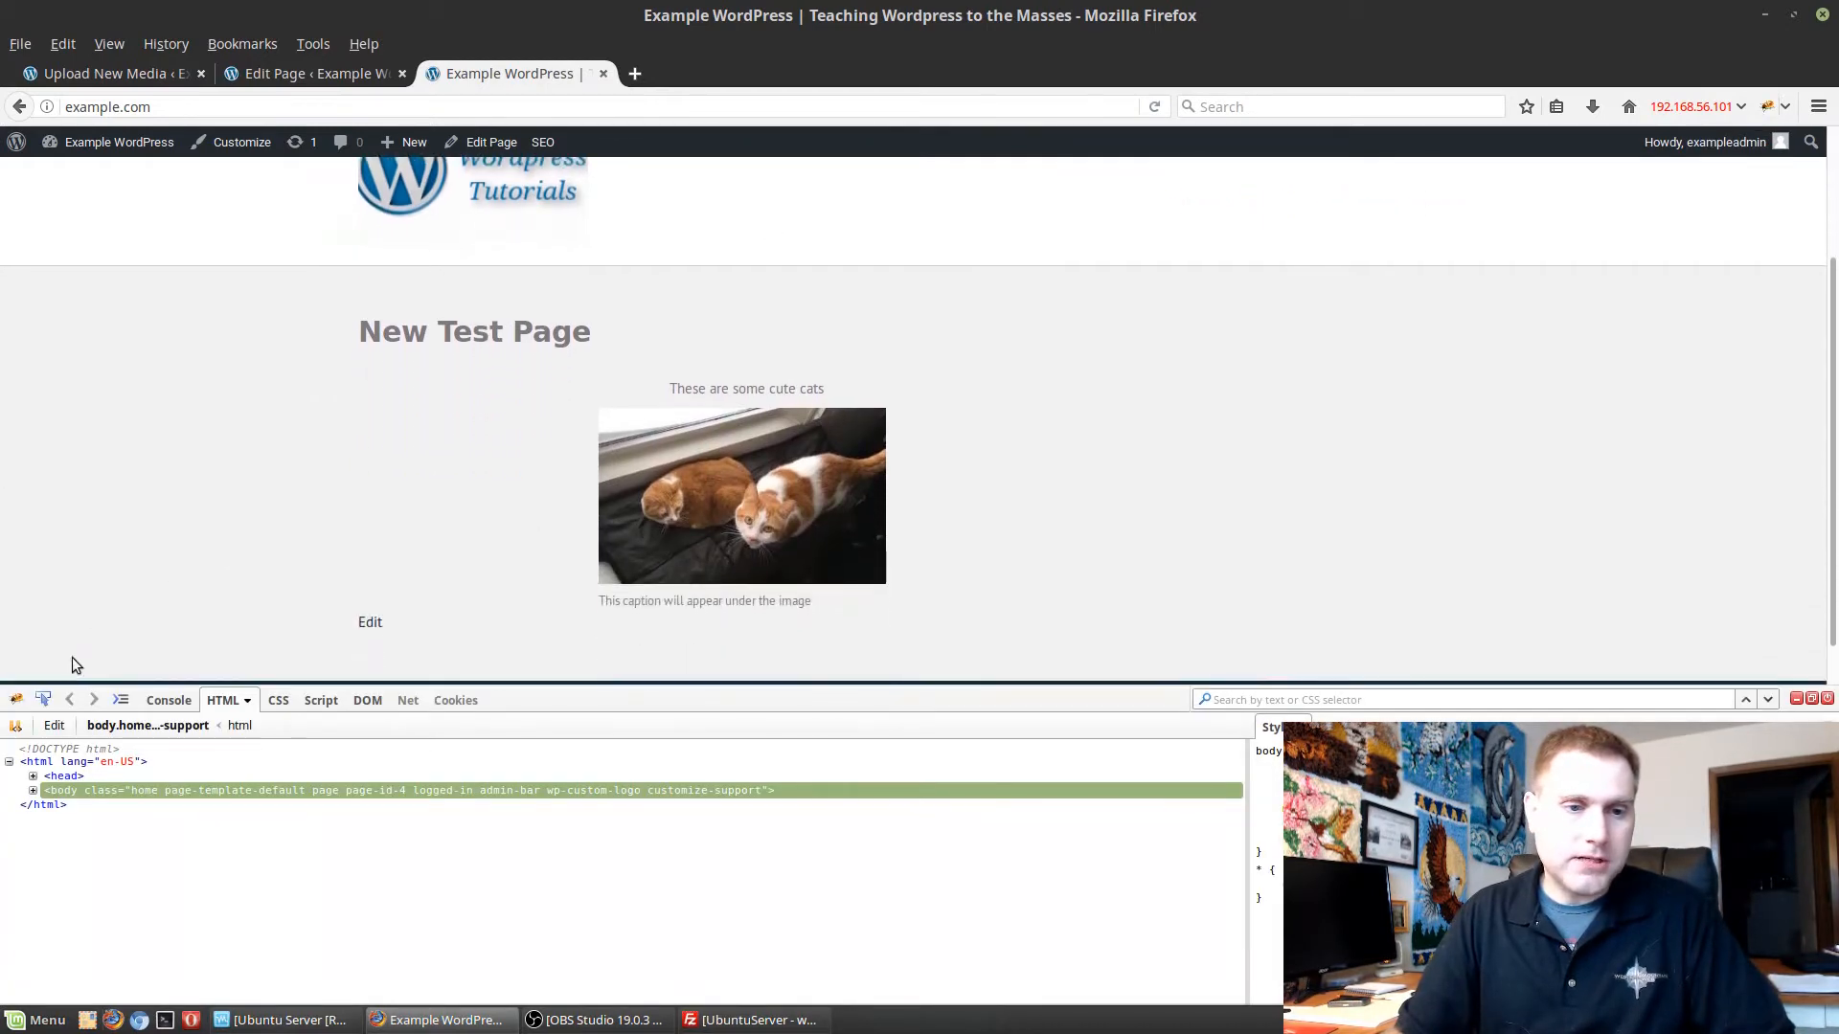
pyautogui.click(44, 699)
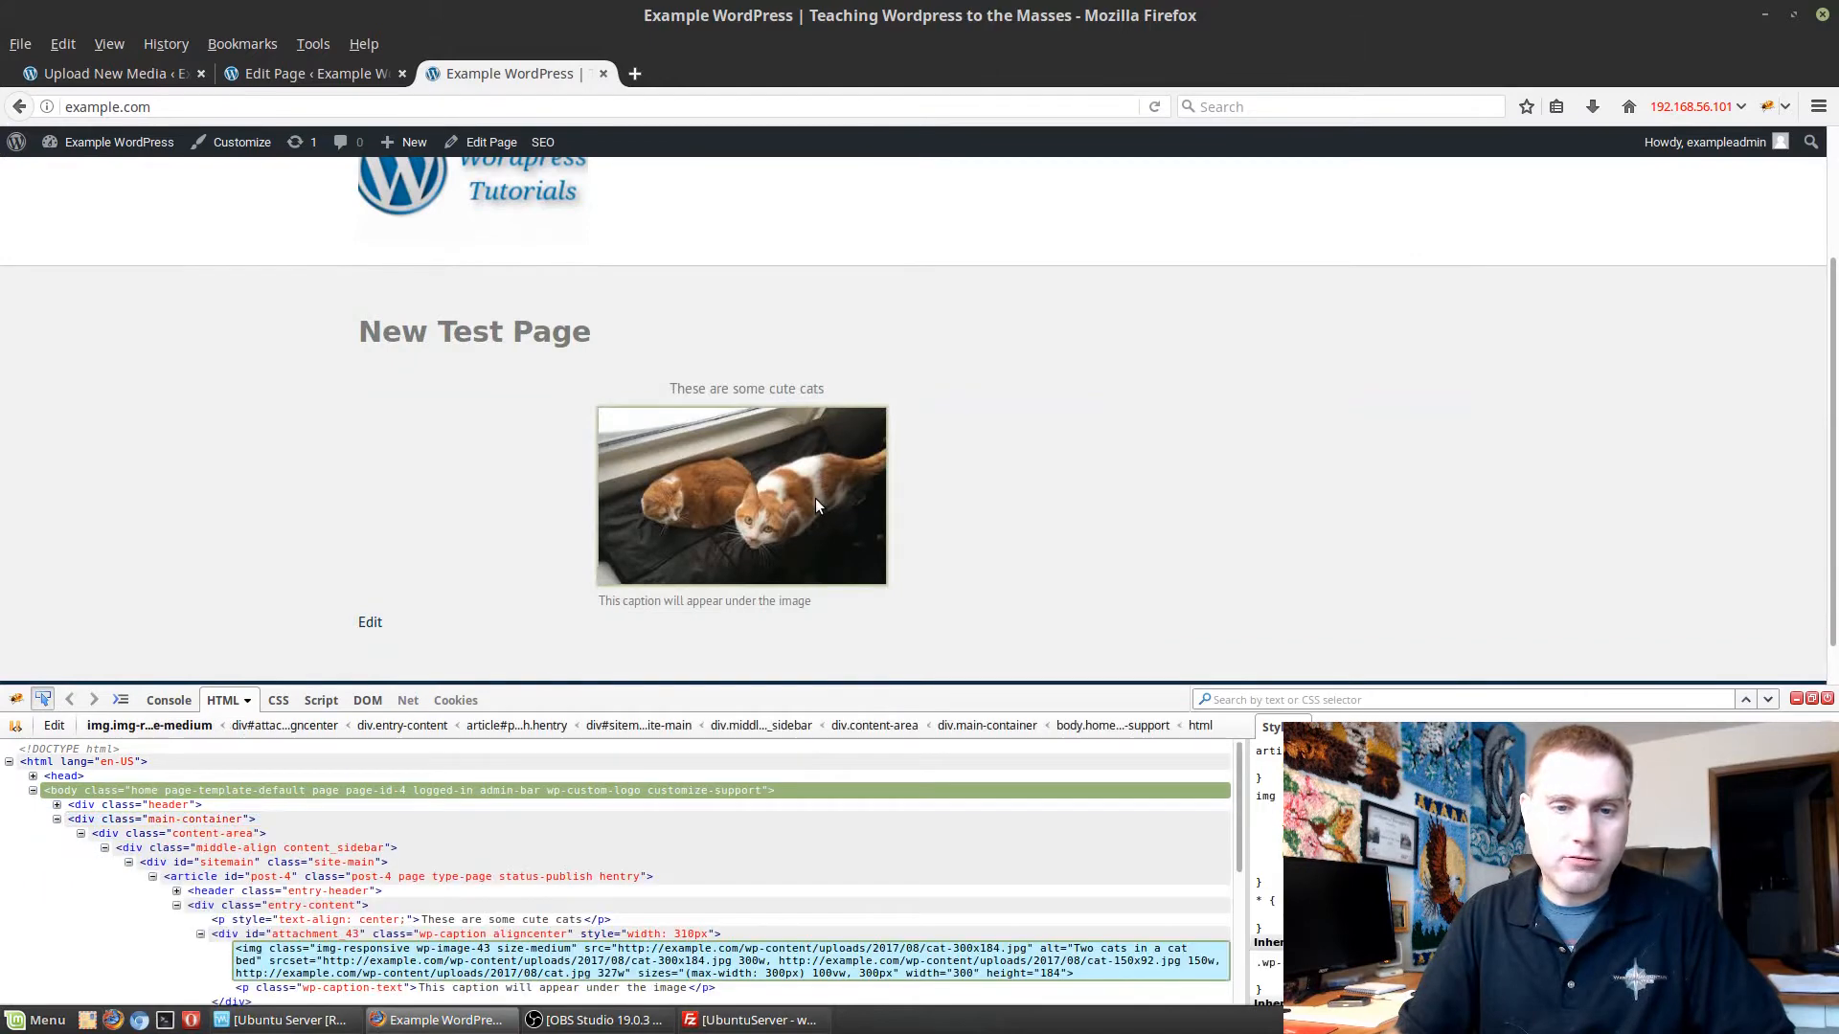
pyautogui.click(814, 498)
pyautogui.moveTo(327, 949); pyautogui.dragTo(430, 967)
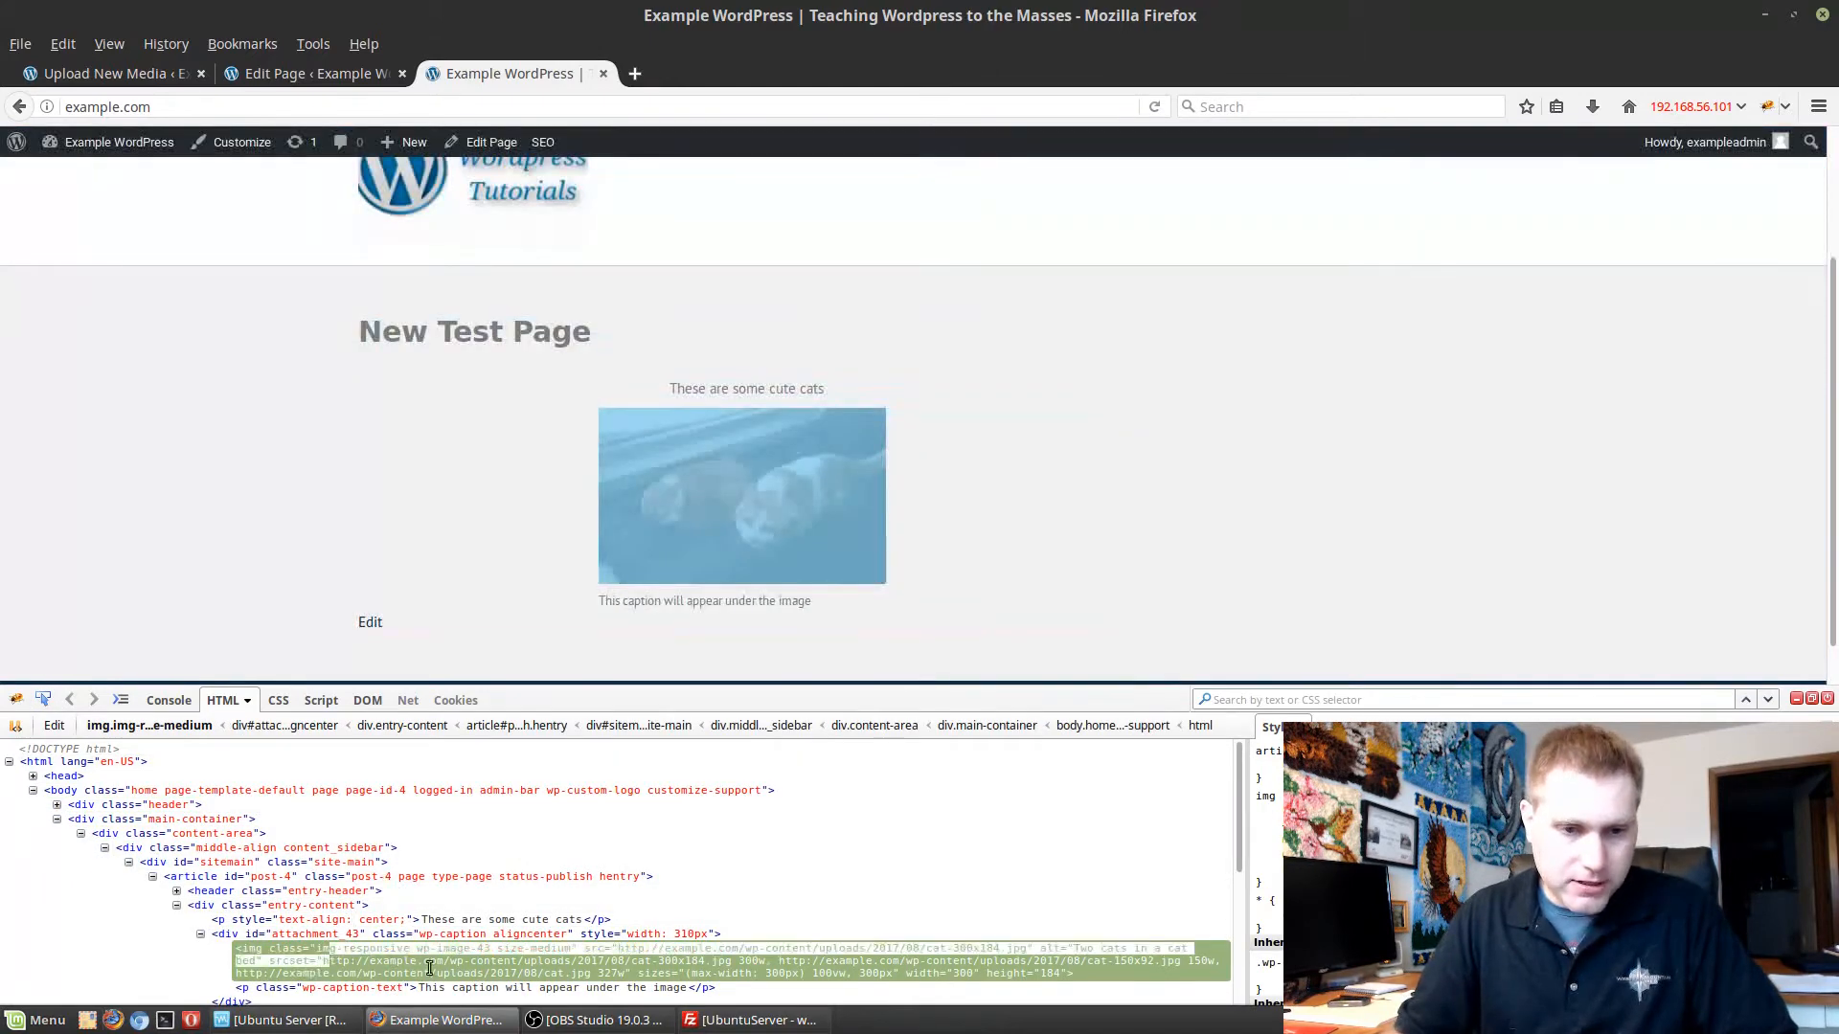
pyautogui.click(394, 950)
pyautogui.moveTo(319, 948); pyautogui.dragTo(413, 949)
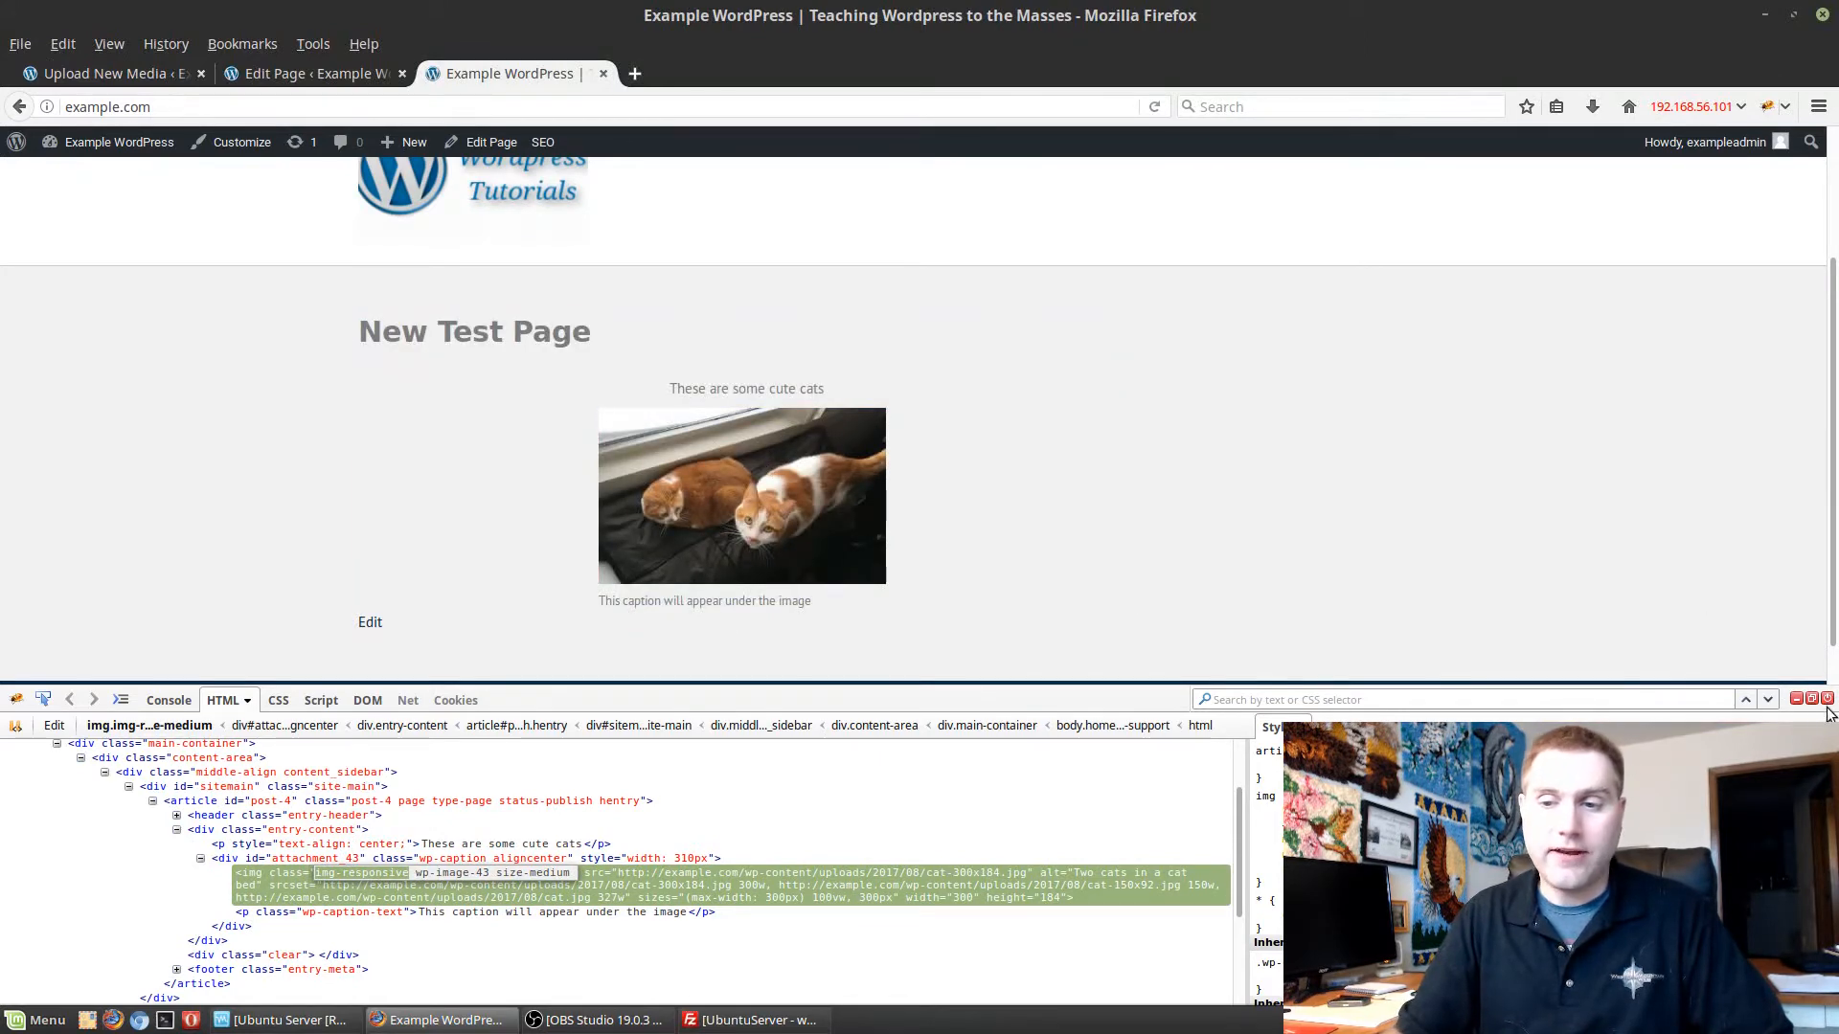
pyautogui.click(1826, 698)
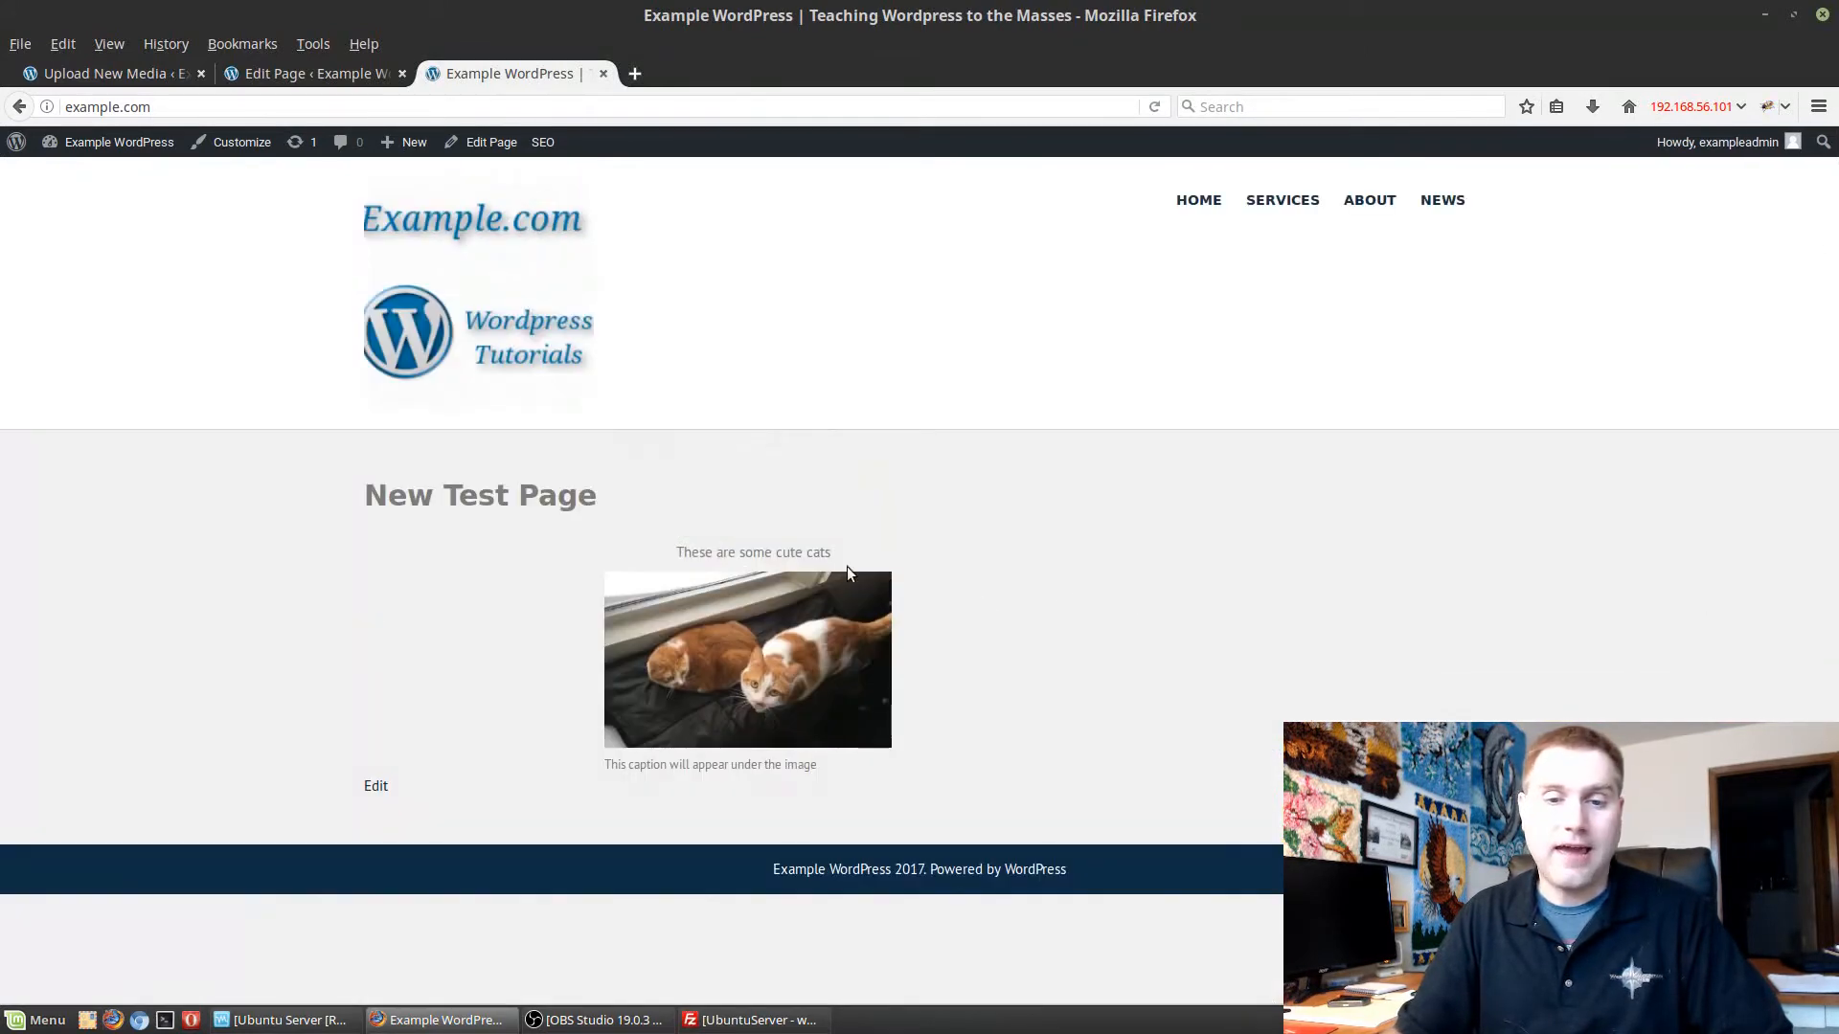
# Update New Test Page again from the editor and go to the list of all pages.
pyautogui.click(337, 82)
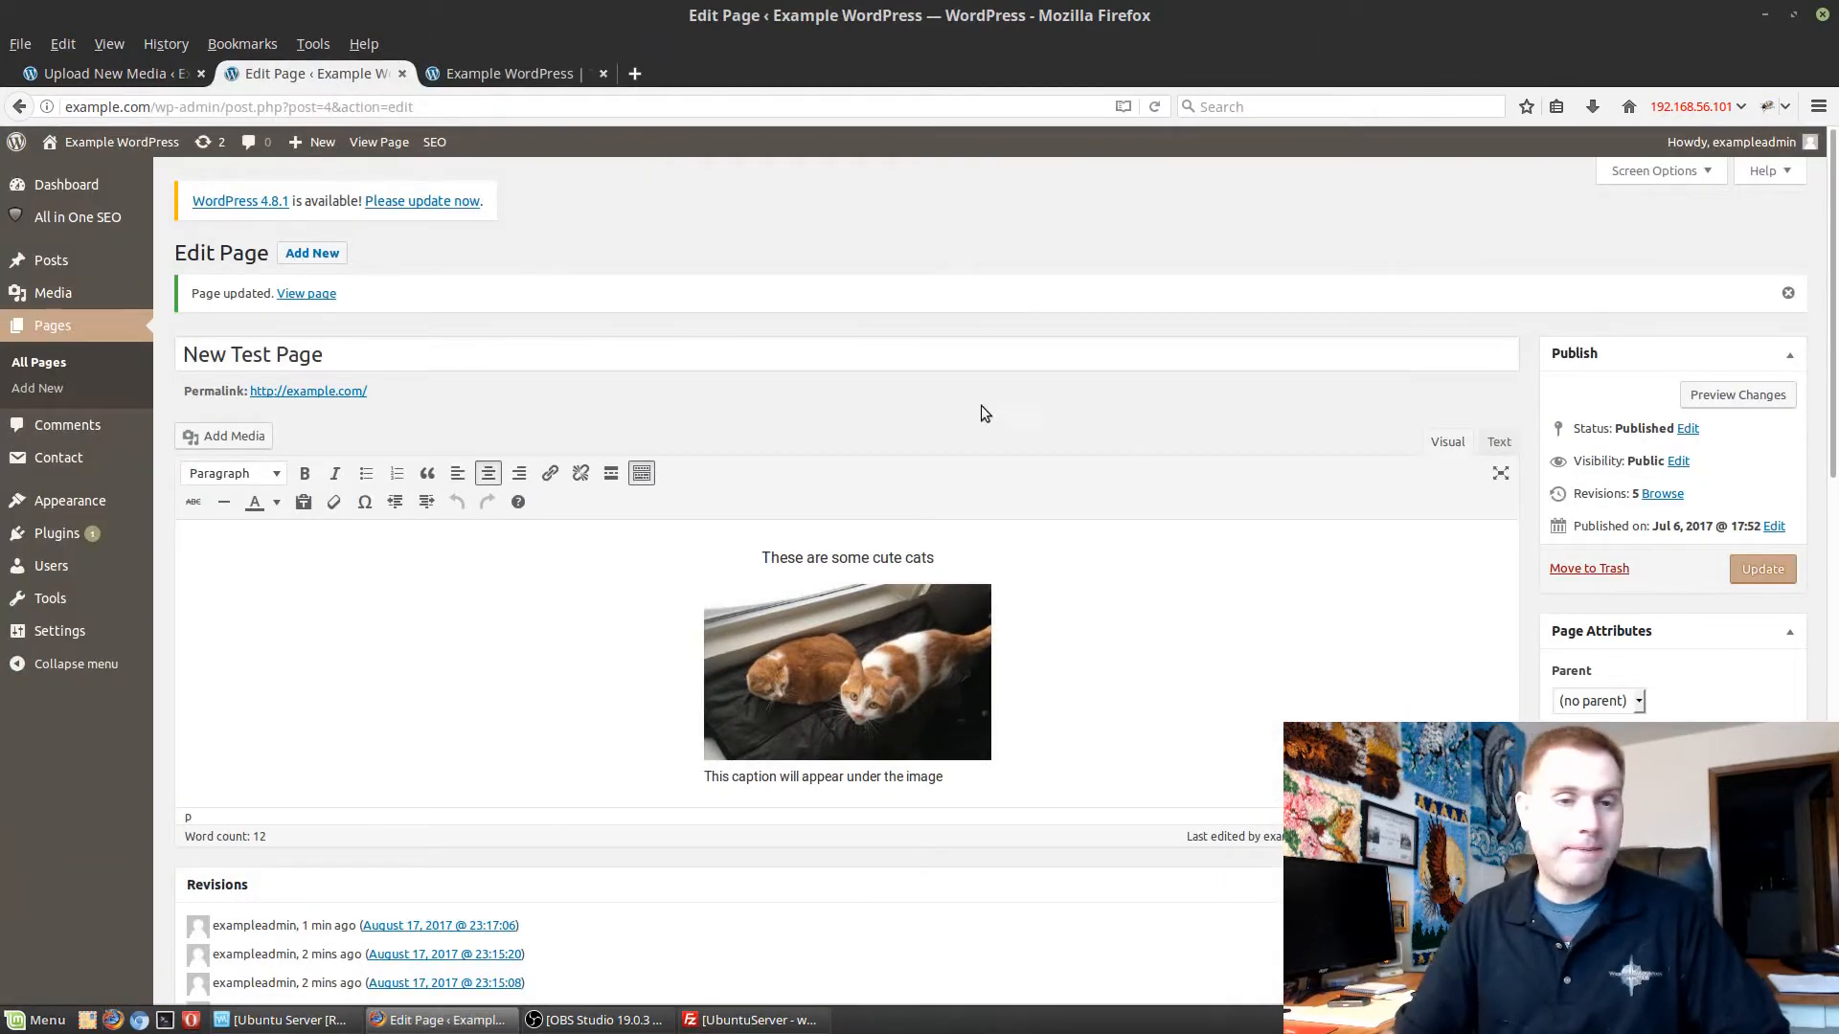
pyautogui.click(1762, 569)
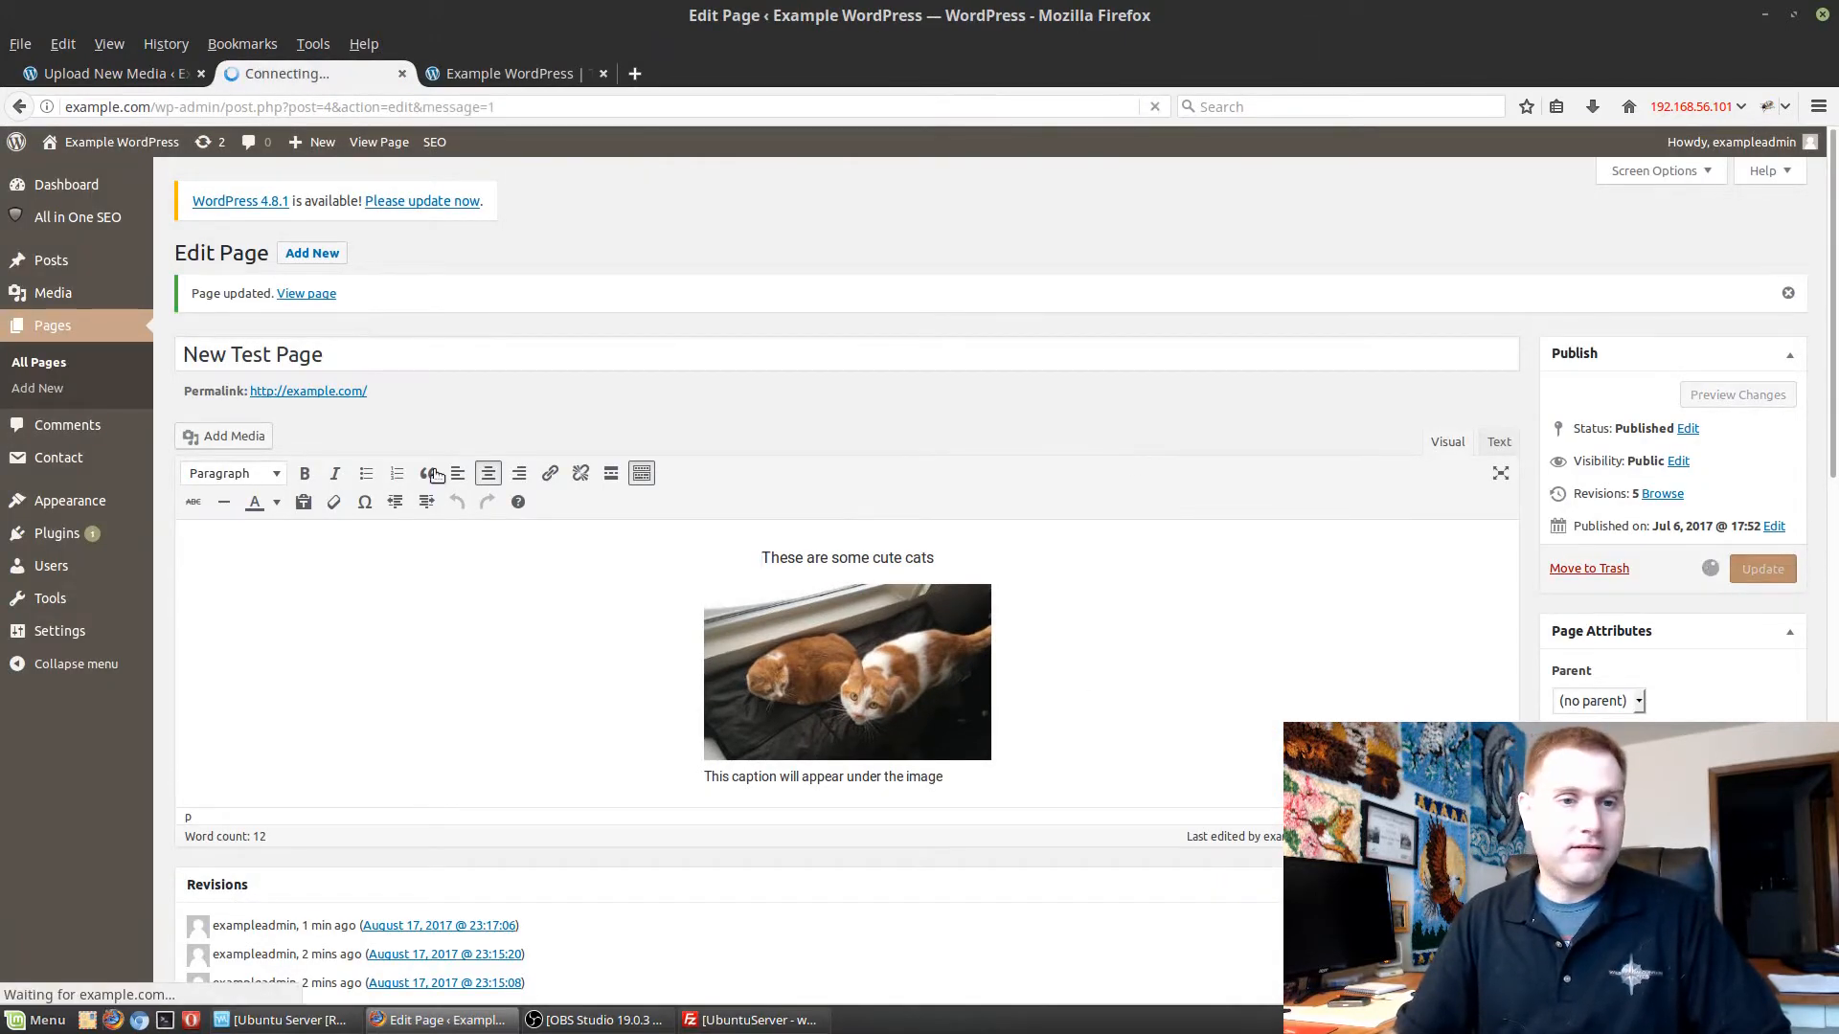
pyautogui.click(52, 326)
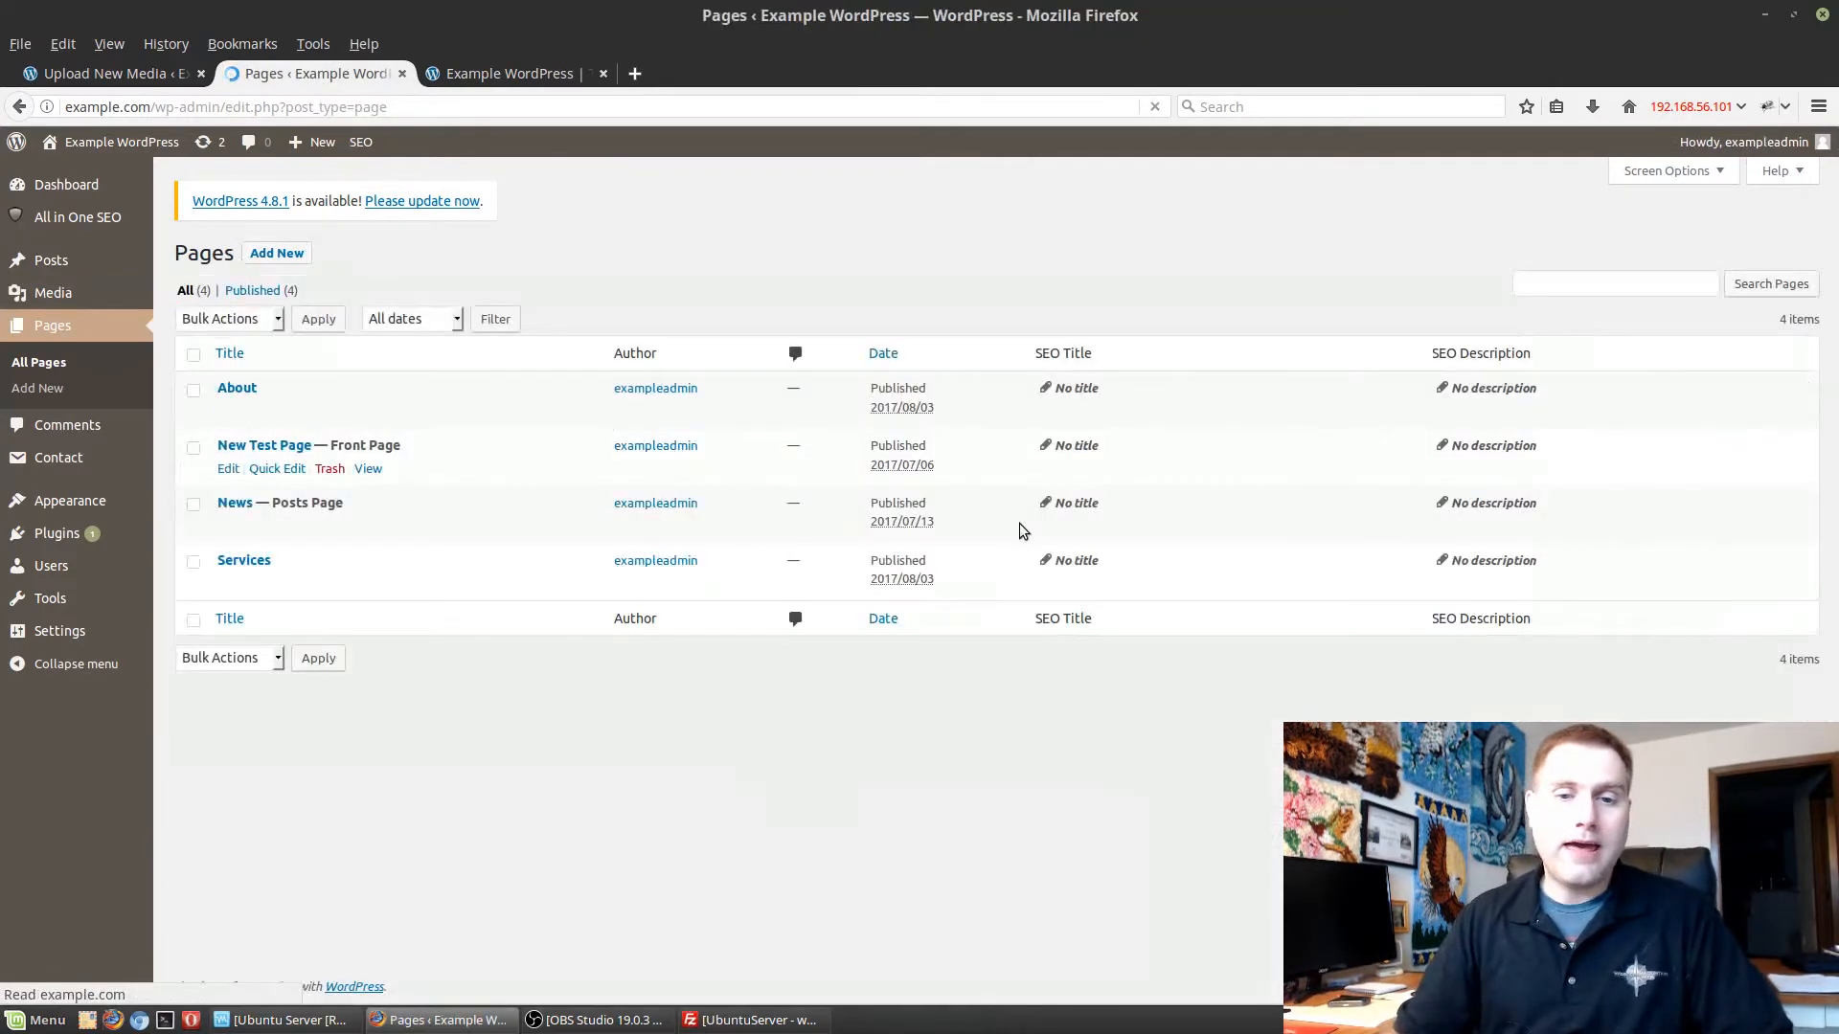
# Open the About page for editing and start a new paragraph after its last one.
pyautogui.click(241, 389)
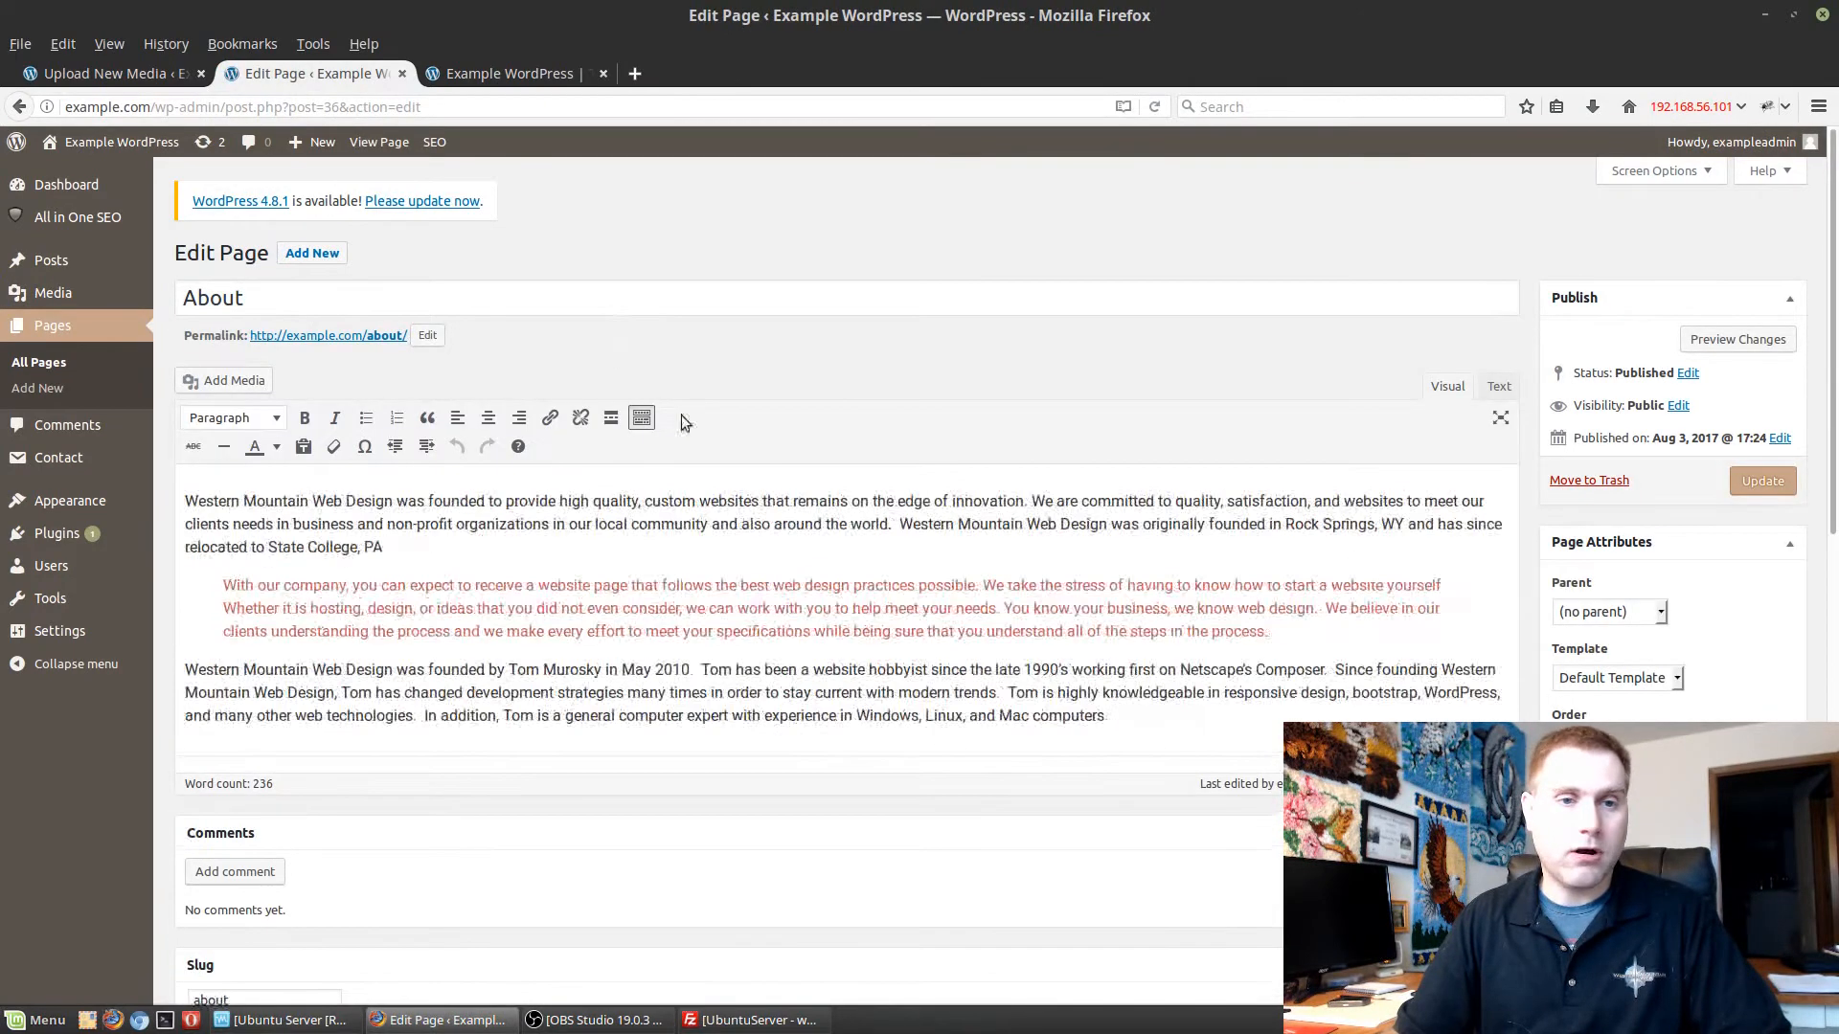
pyautogui.click(1172, 713)
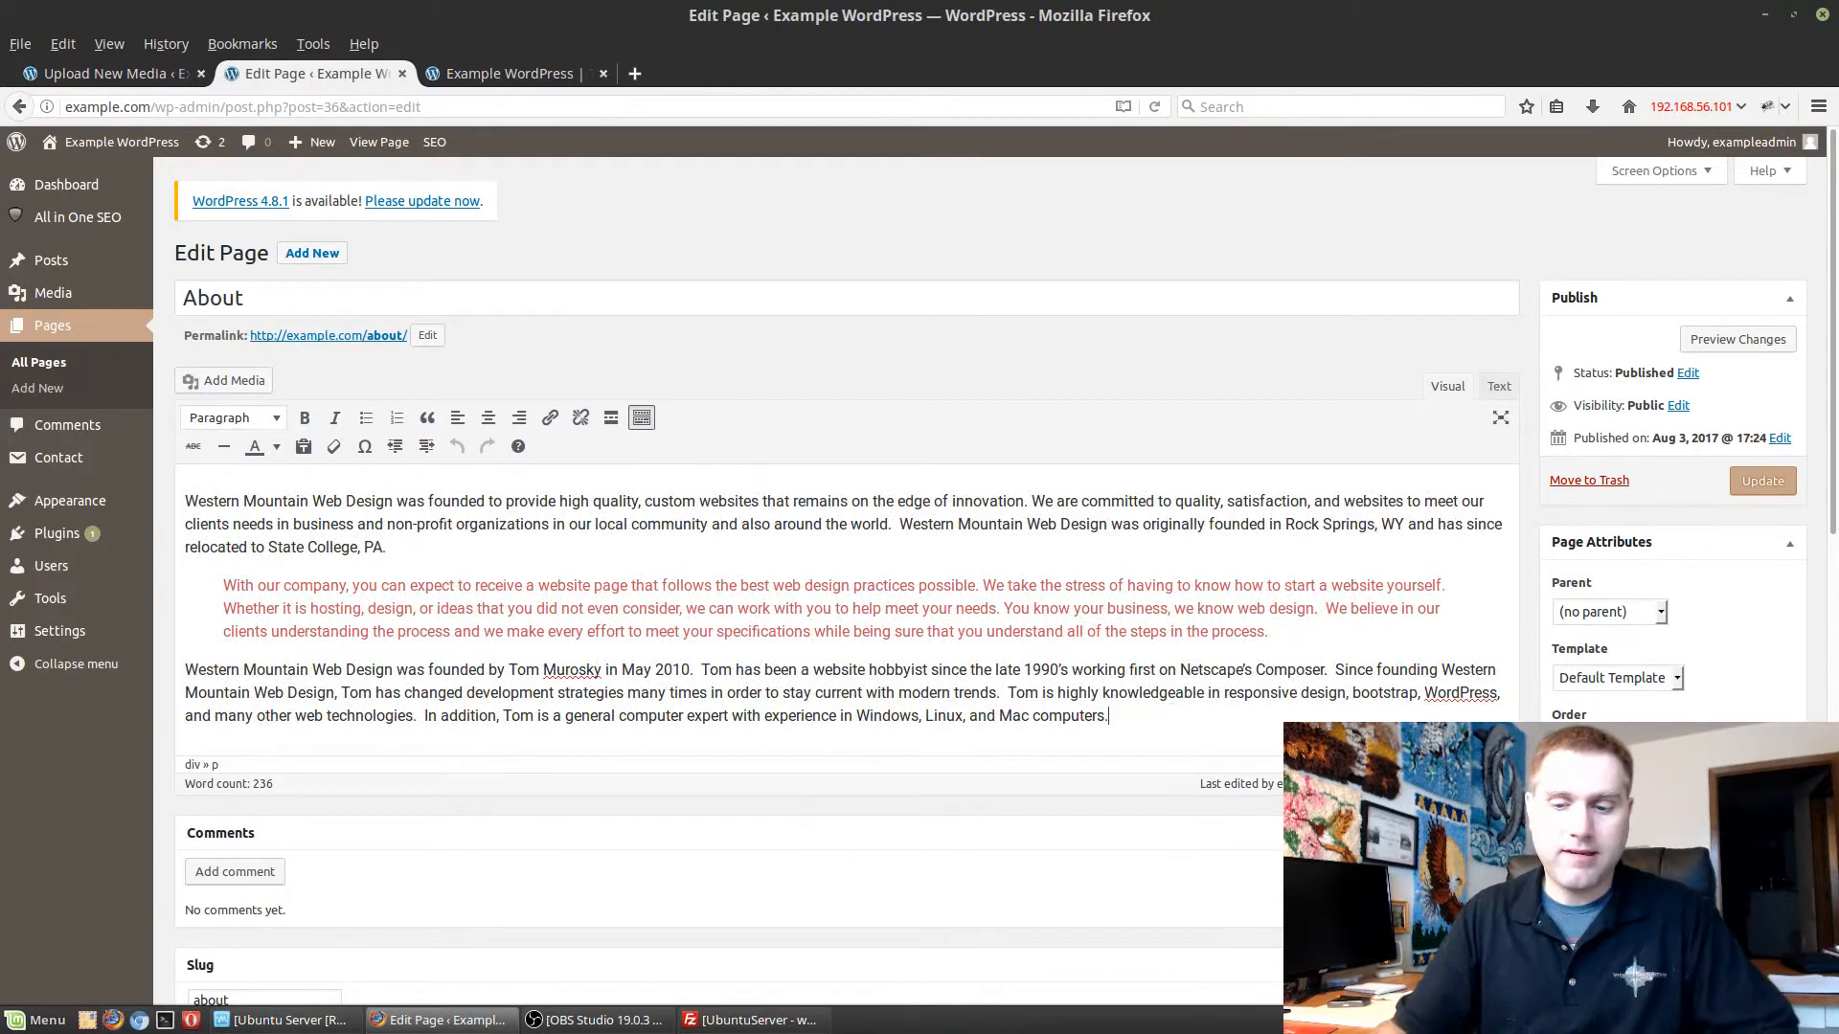
pyautogui.press('Return')
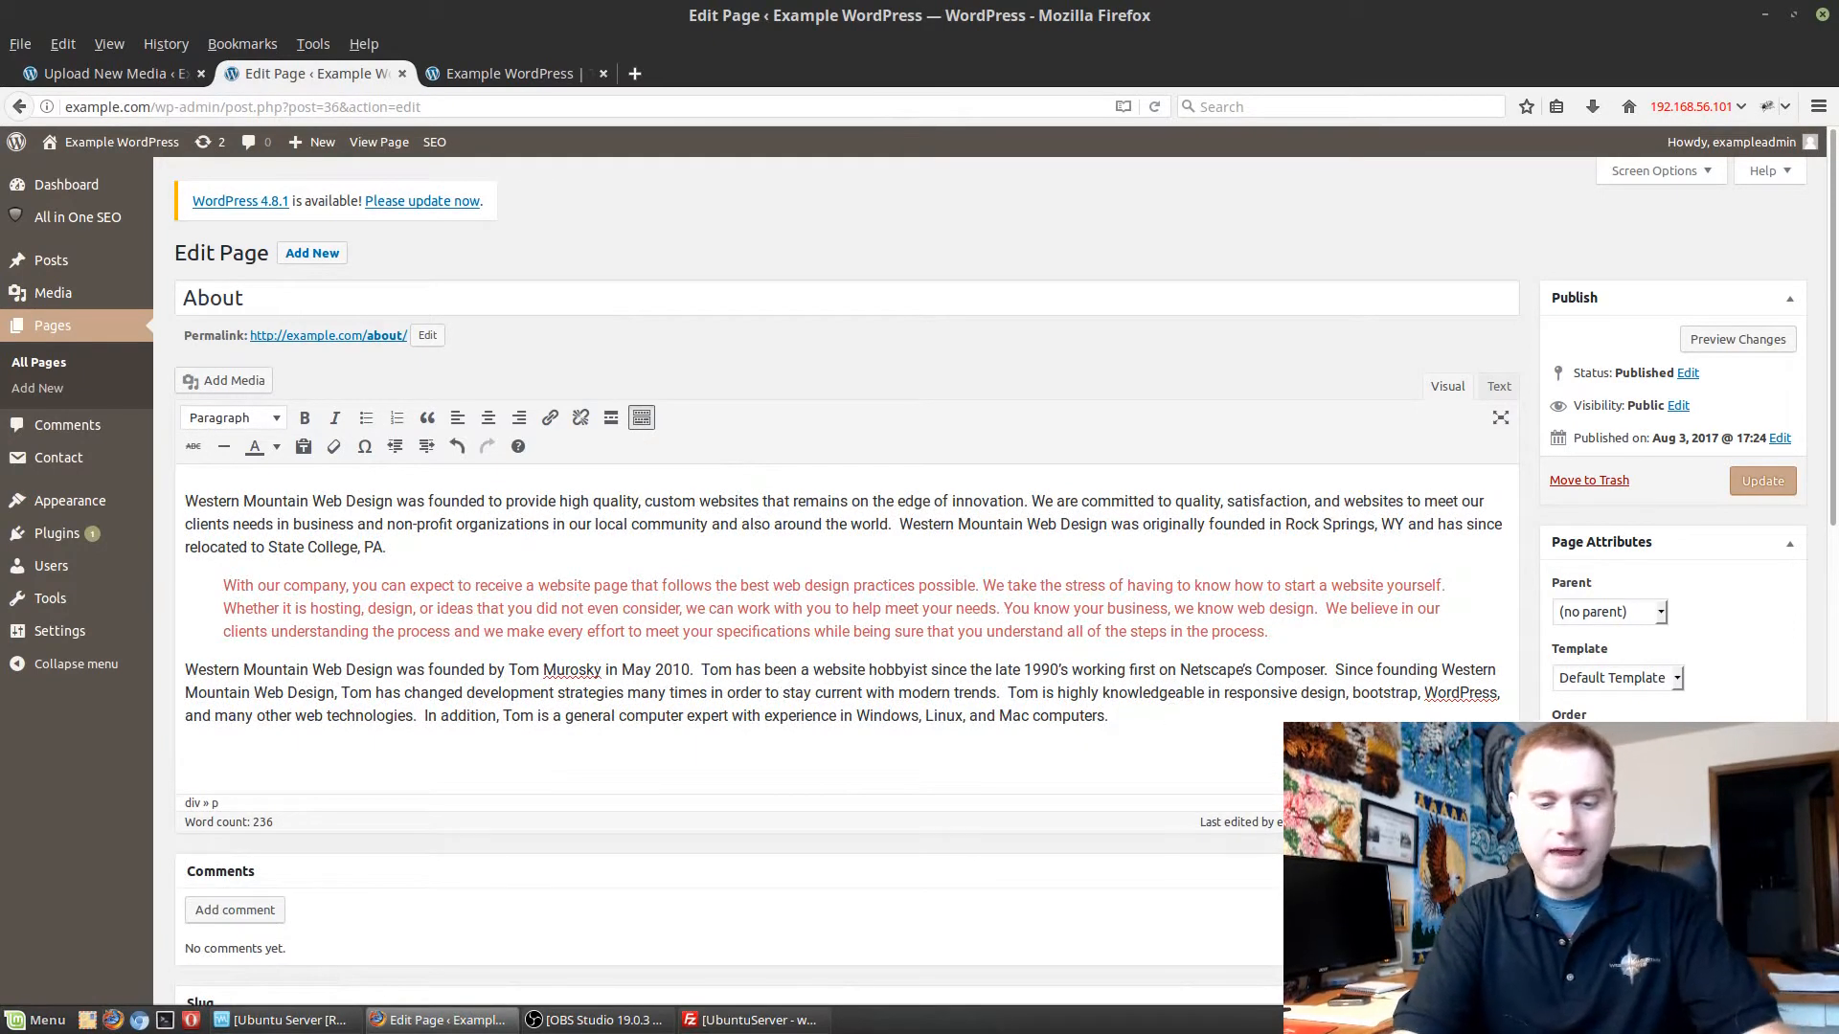
pyautogui.write('Use this ')
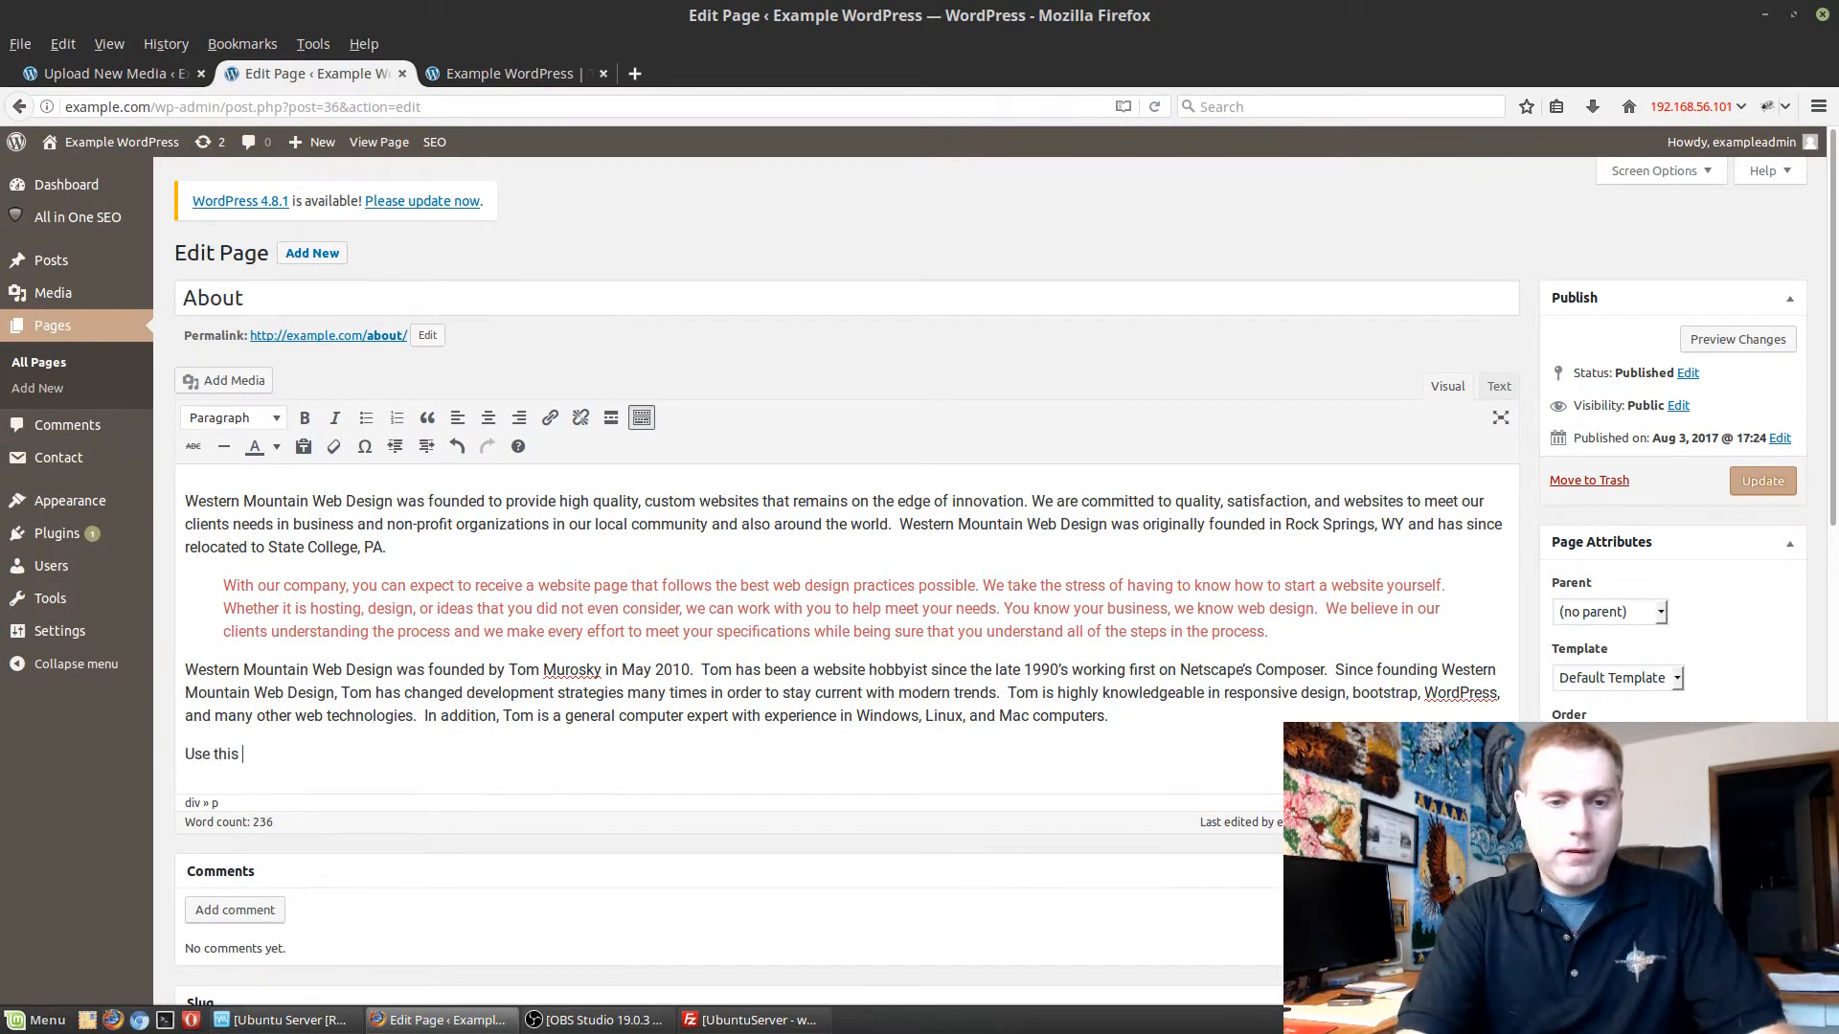
pyautogui.write('page to')
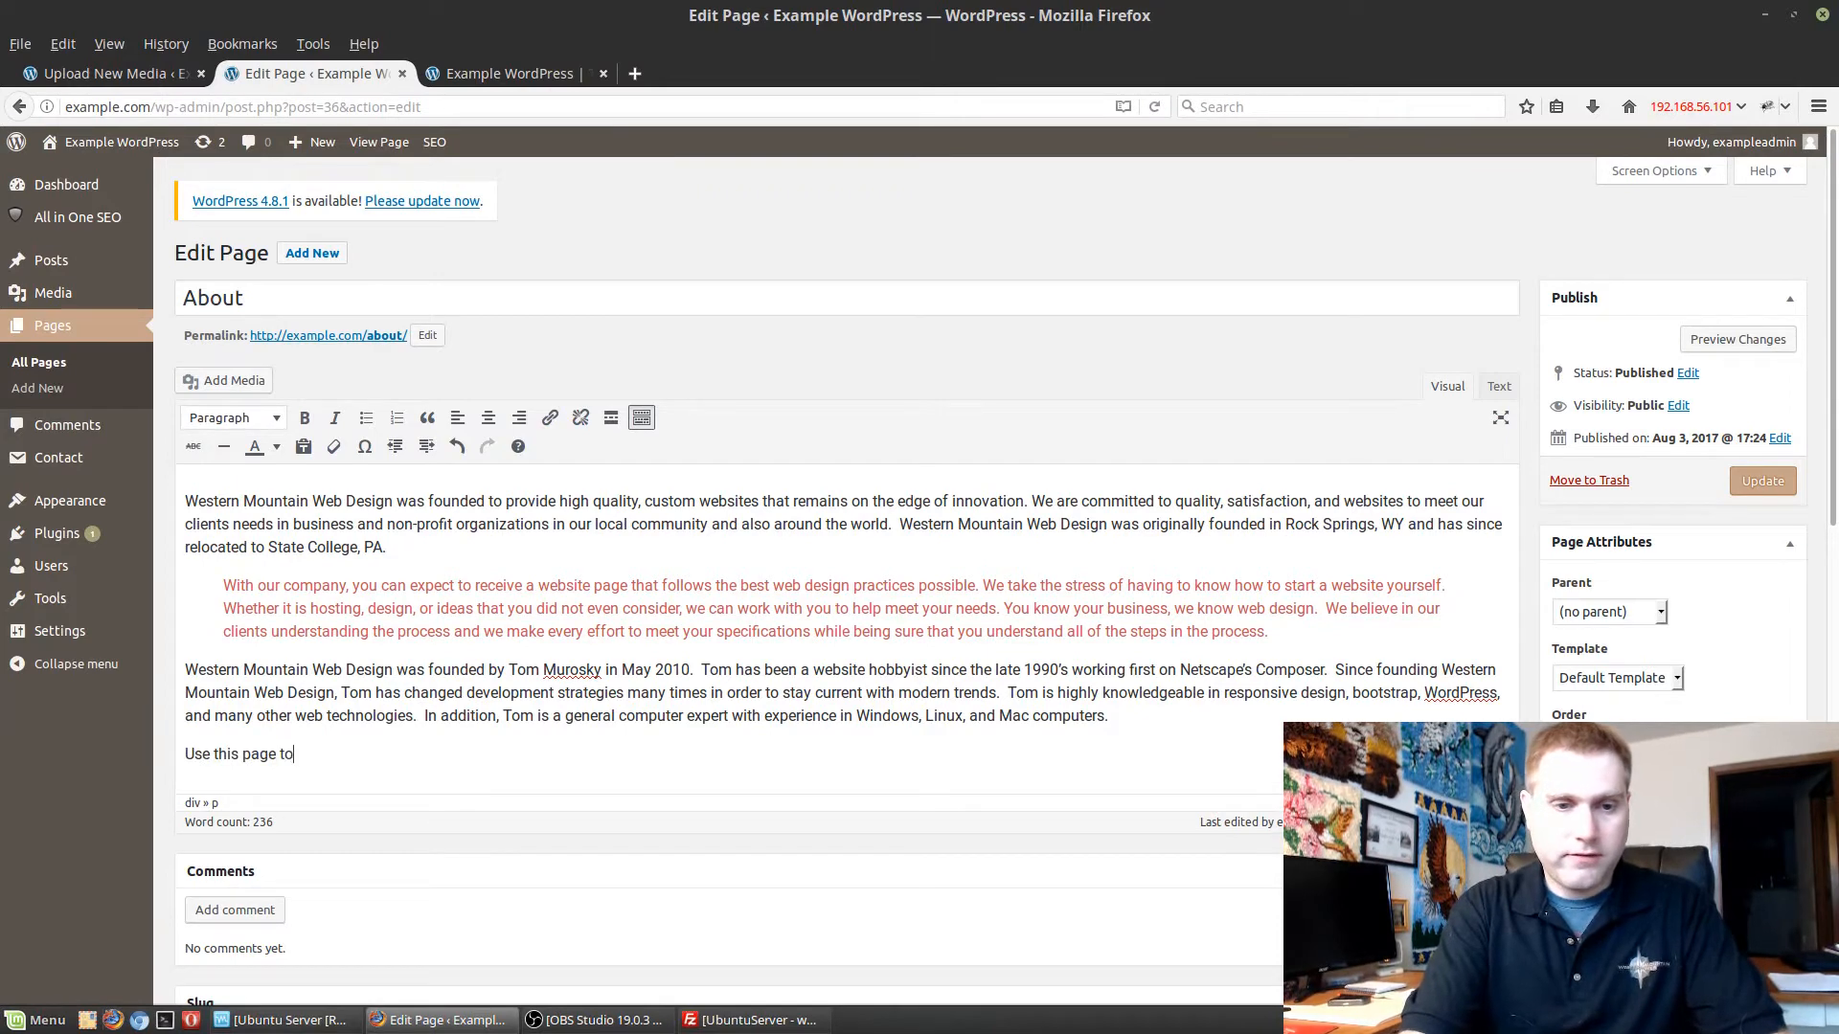
pyautogui.press('BackSpace')
pyautogui.press('BackSpace')
pyautogui.press('BackSpace')
pyautogui.press('BackSpace')
pyautogui.press('BackSpace')
pyautogui.press('BackSpace')
pyautogui.press('BackSpace')
pyautogui.press('BackSpace')
pyautogui.press('BackSpace')
pyautogui.press('BackSpace')
pyautogui.press('BackSpace')
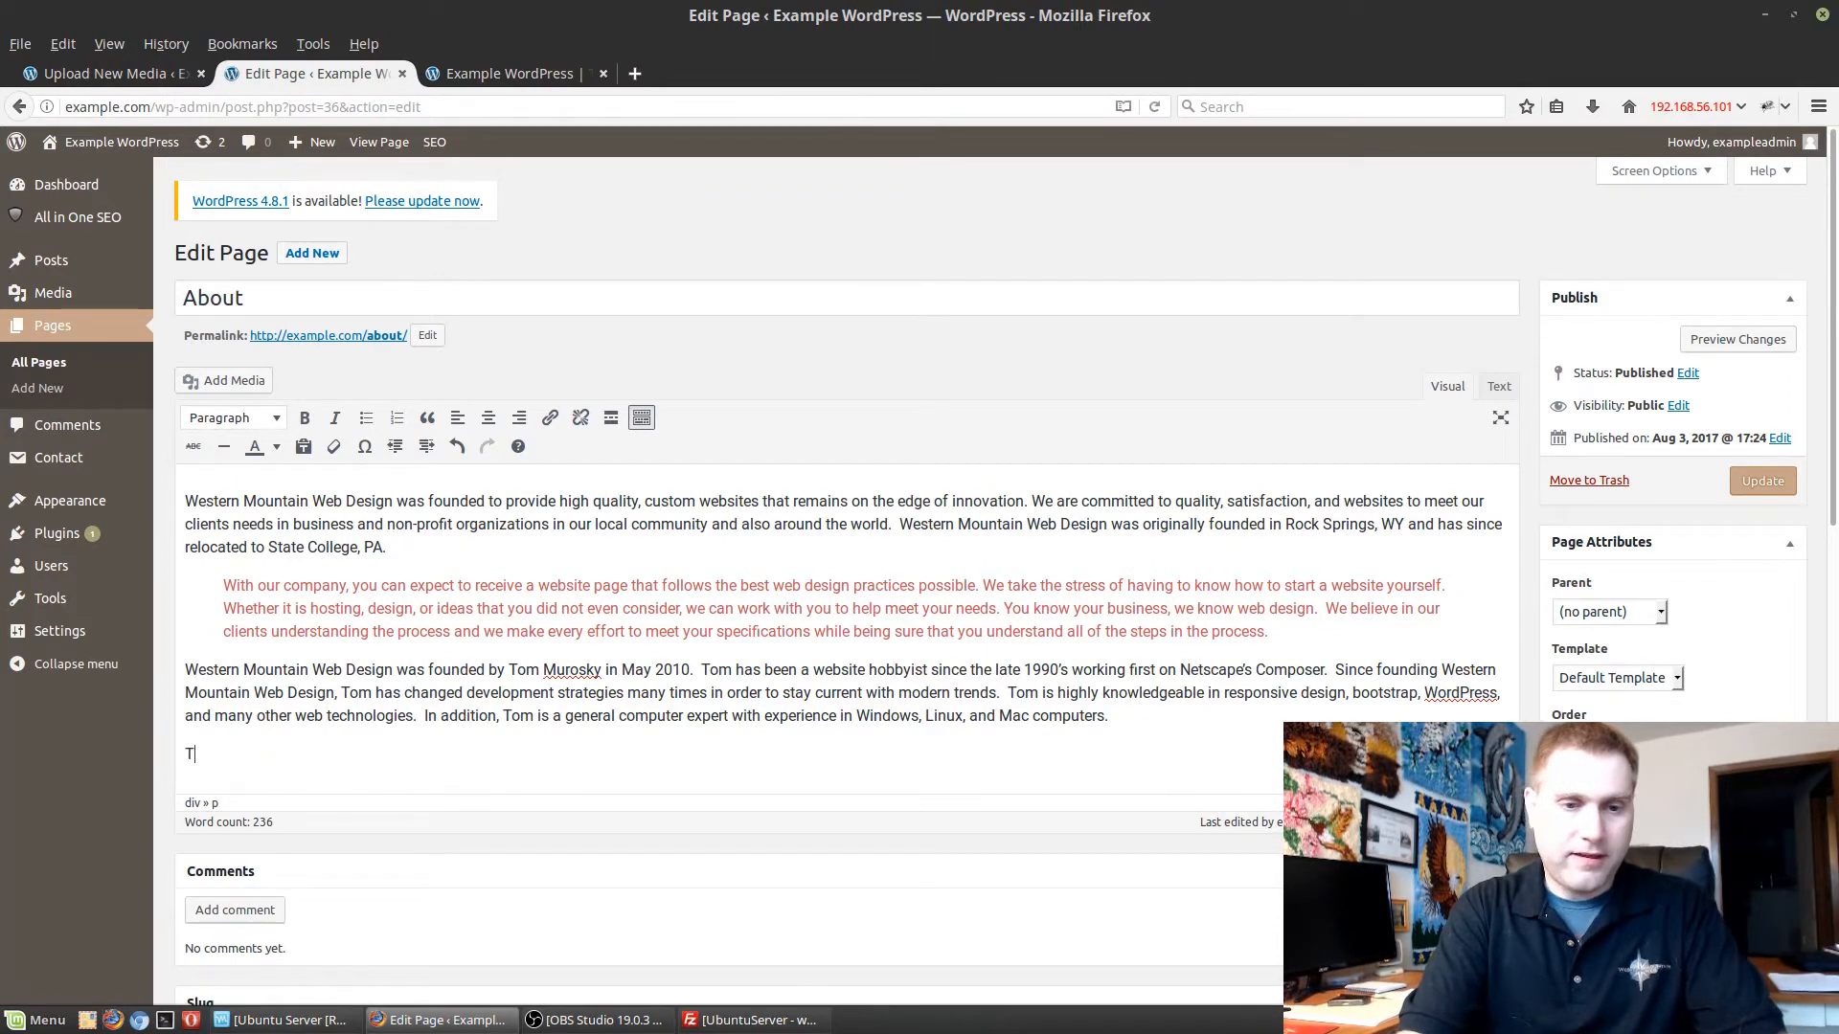
# Enter the line "This page has links to support Switched to Linux:" in the new last paragraph.
pyautogui.write('This page has')
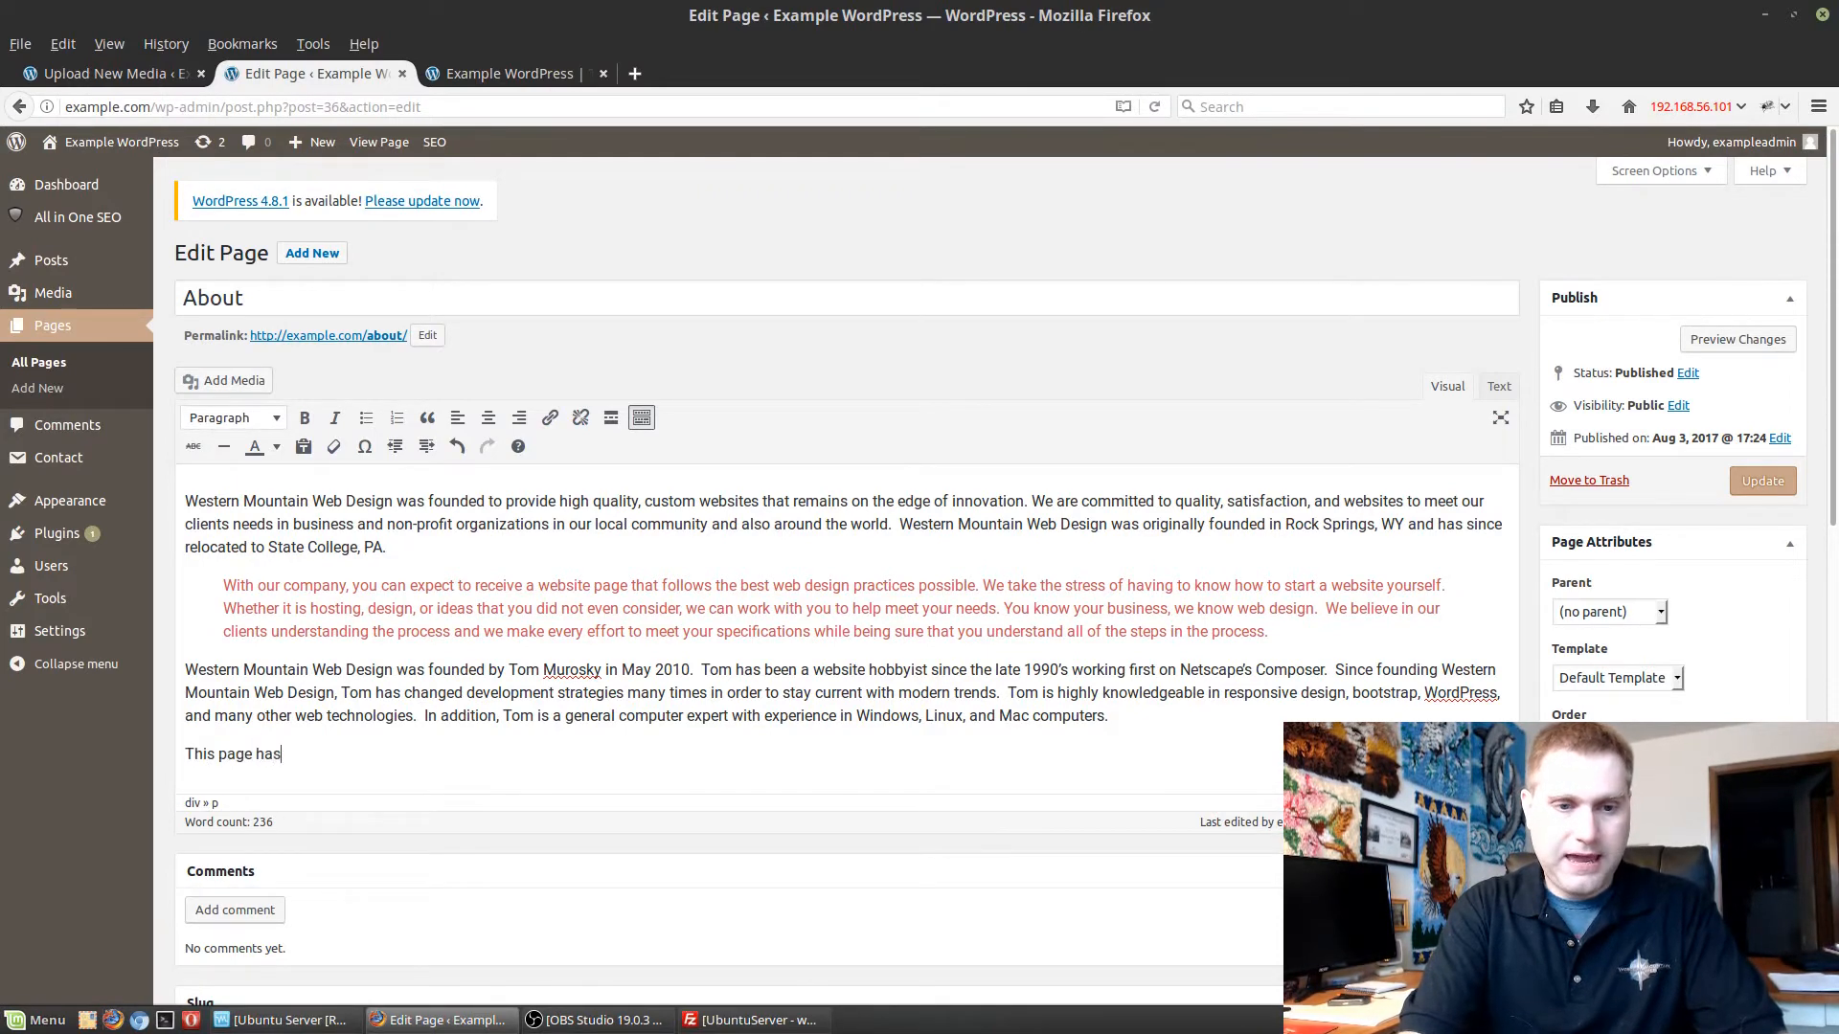
pyautogui.write(' links to su')
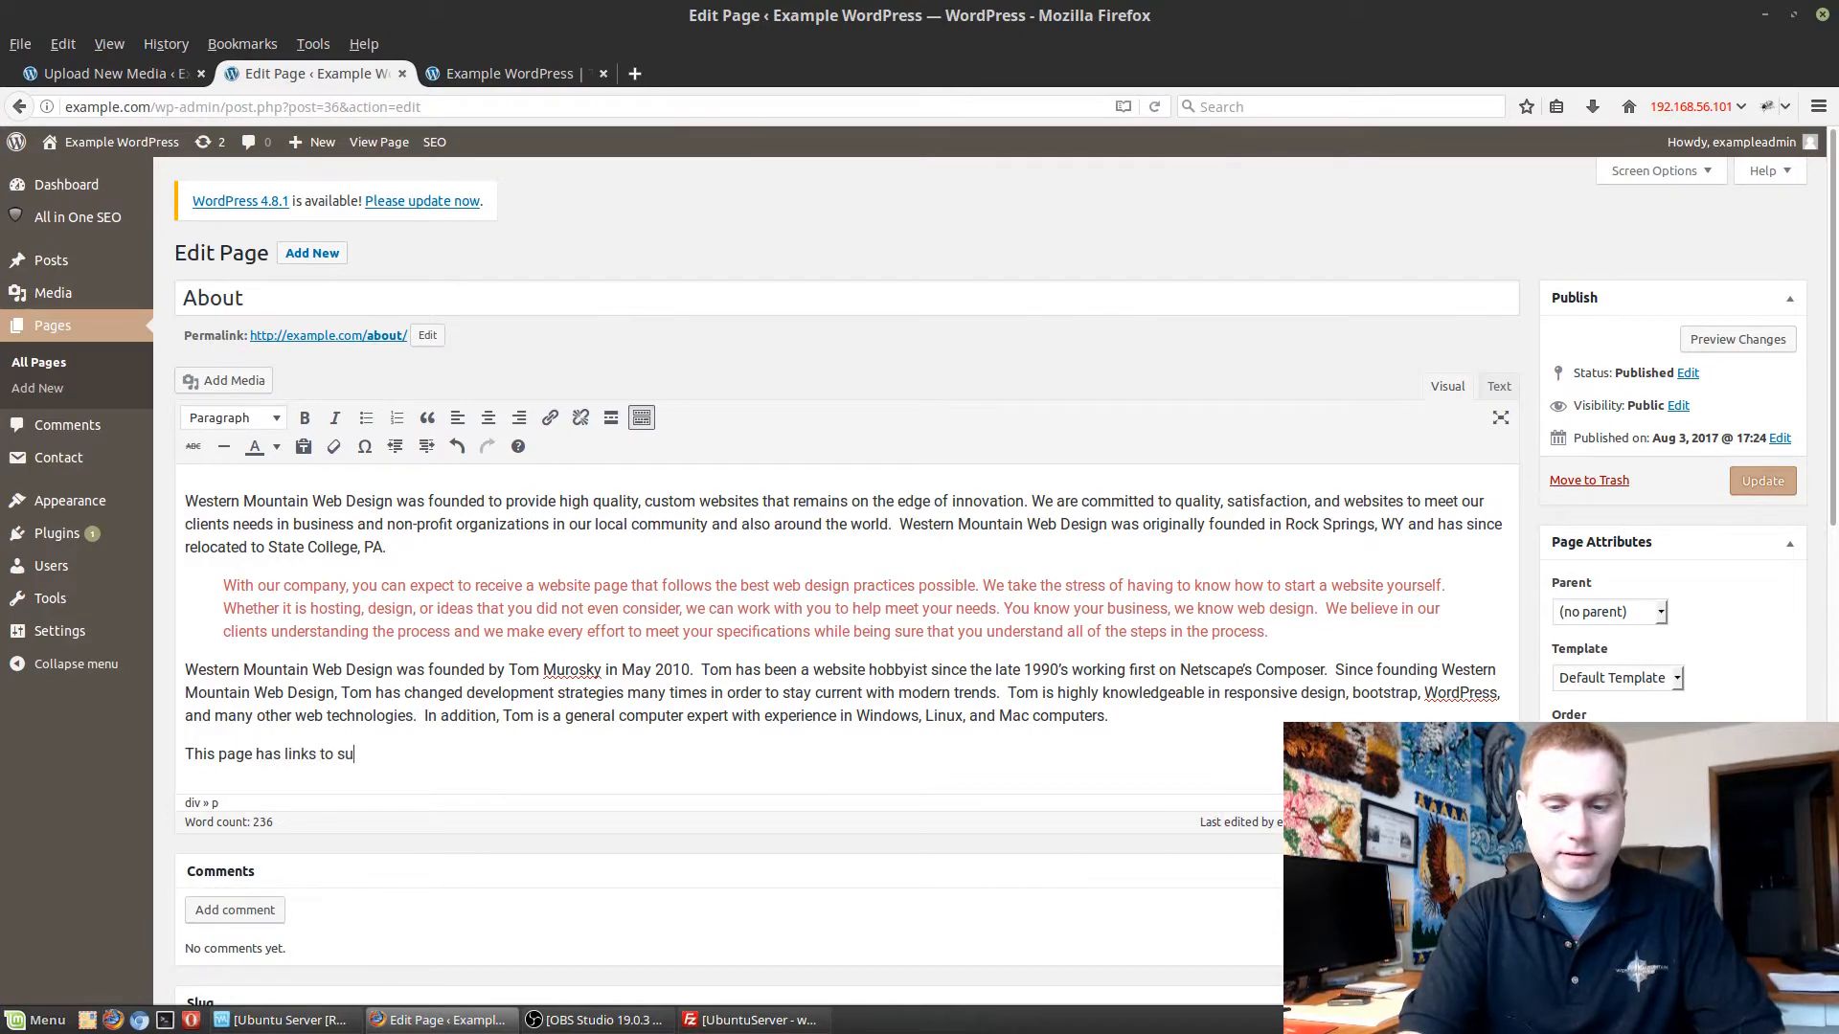
pyautogui.write('pport Sw')
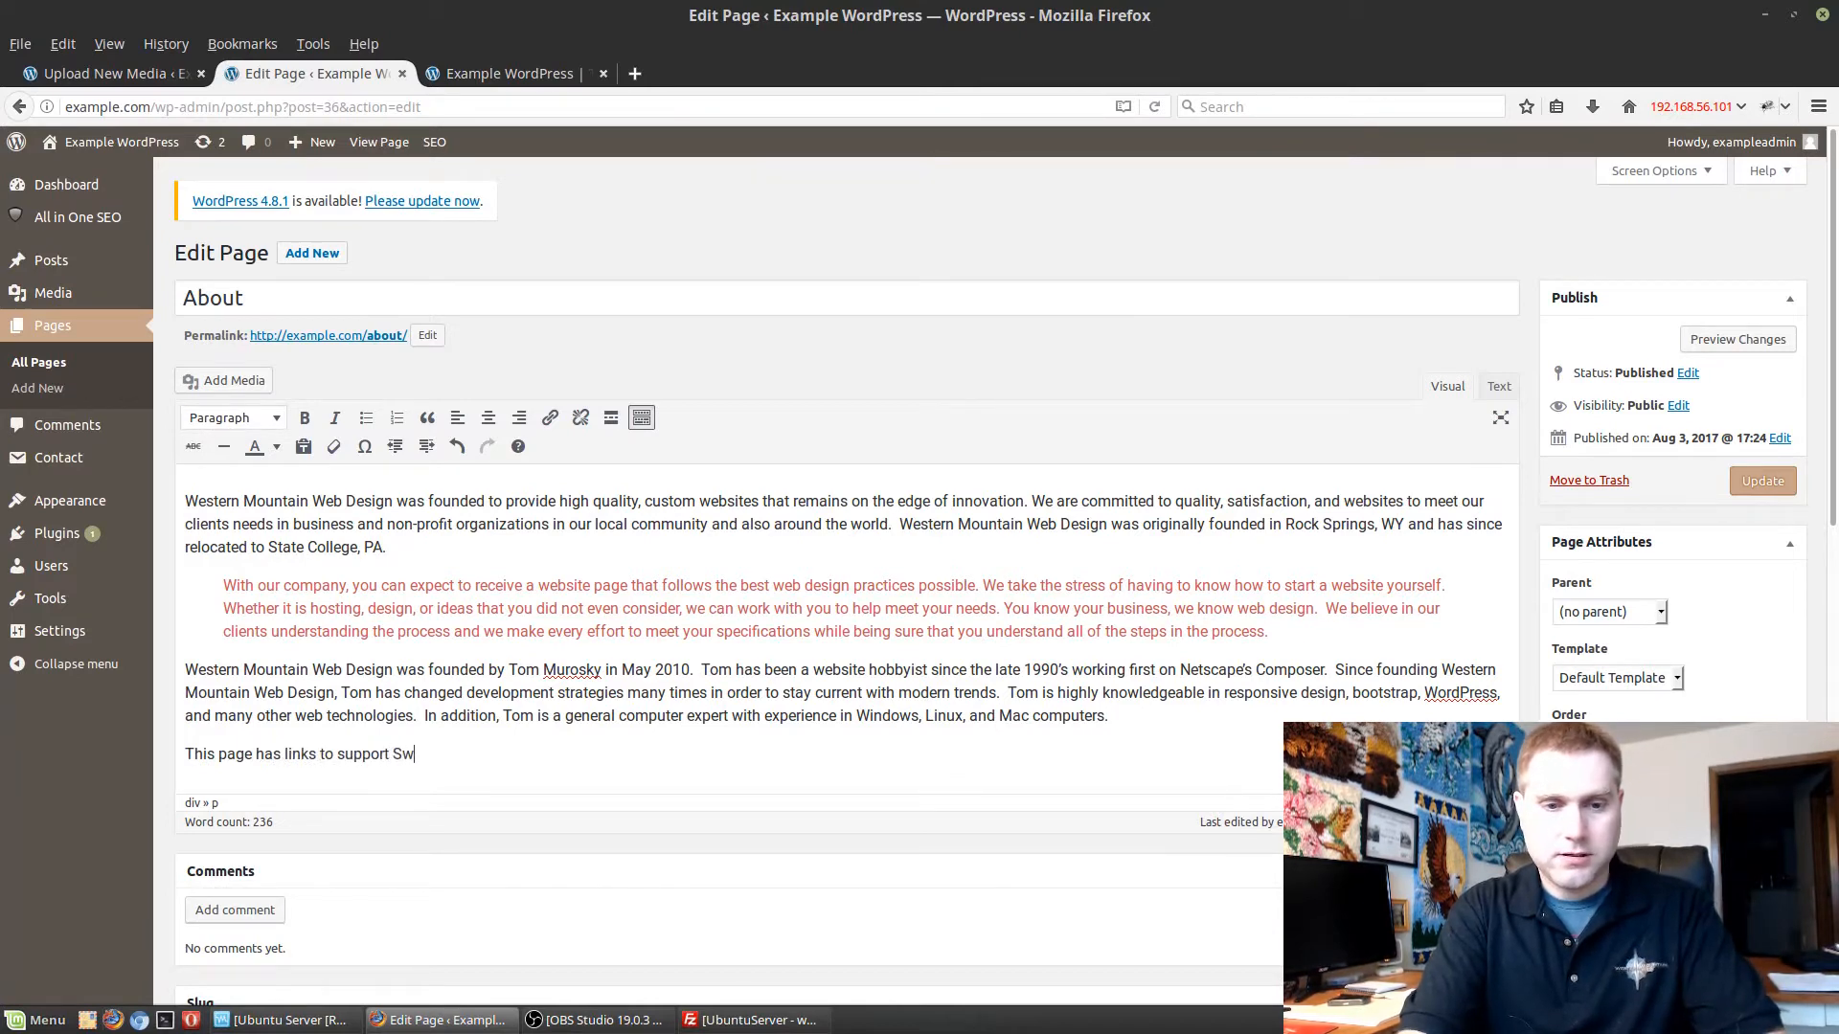
pyautogui.write('itched to Linux:')
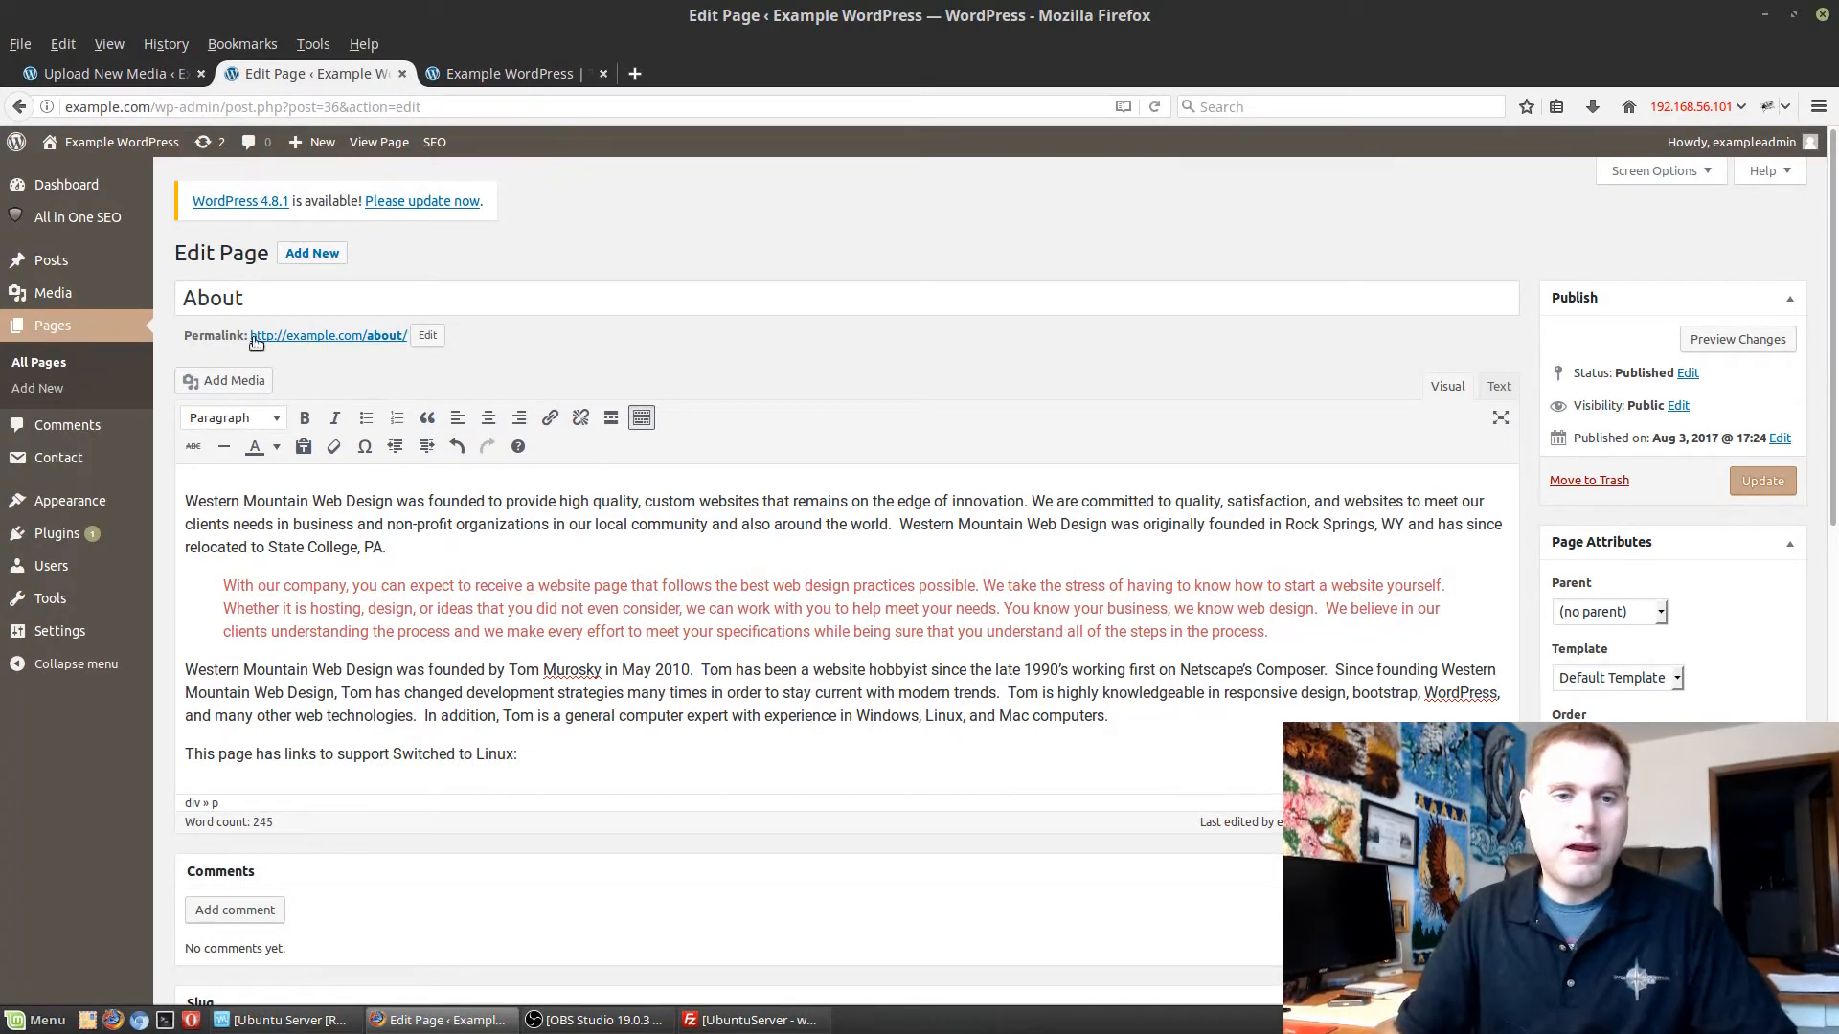
# Insert amazon-links.pdf from the media library at the end of the new line, linked to the media file.
pyautogui.click(245, 382)
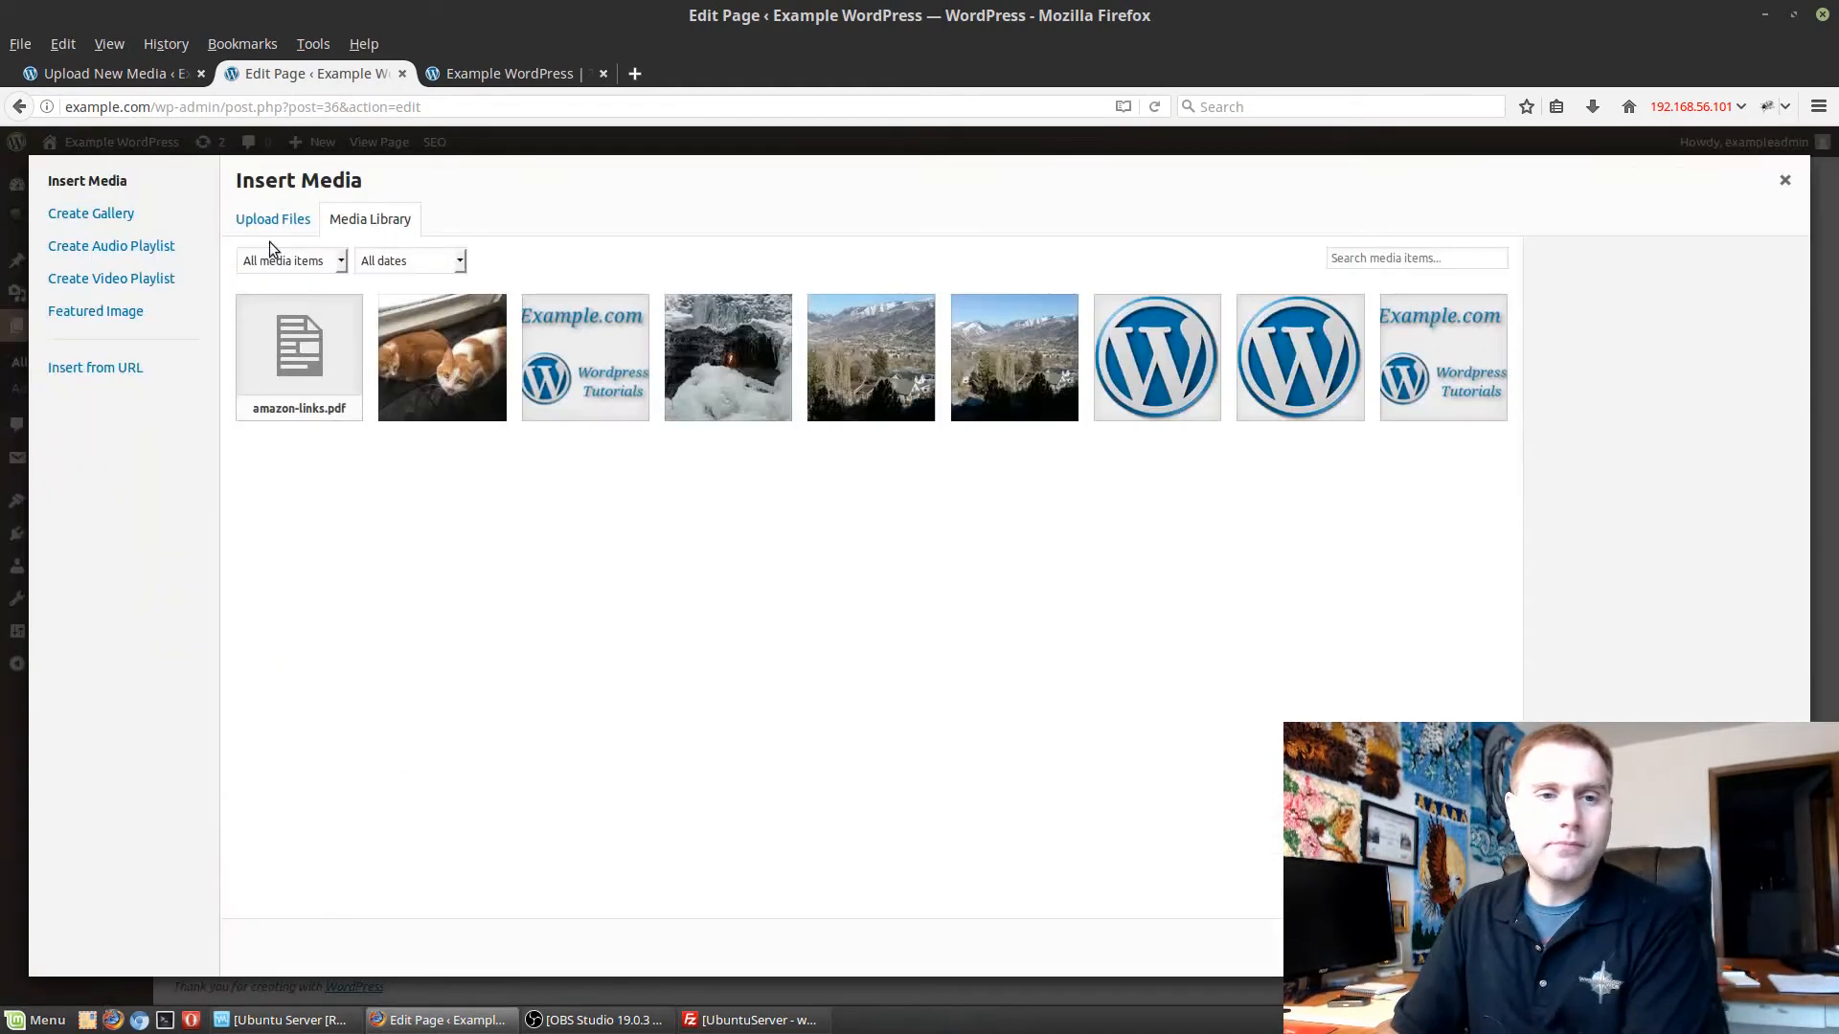
pyautogui.click(322, 321)
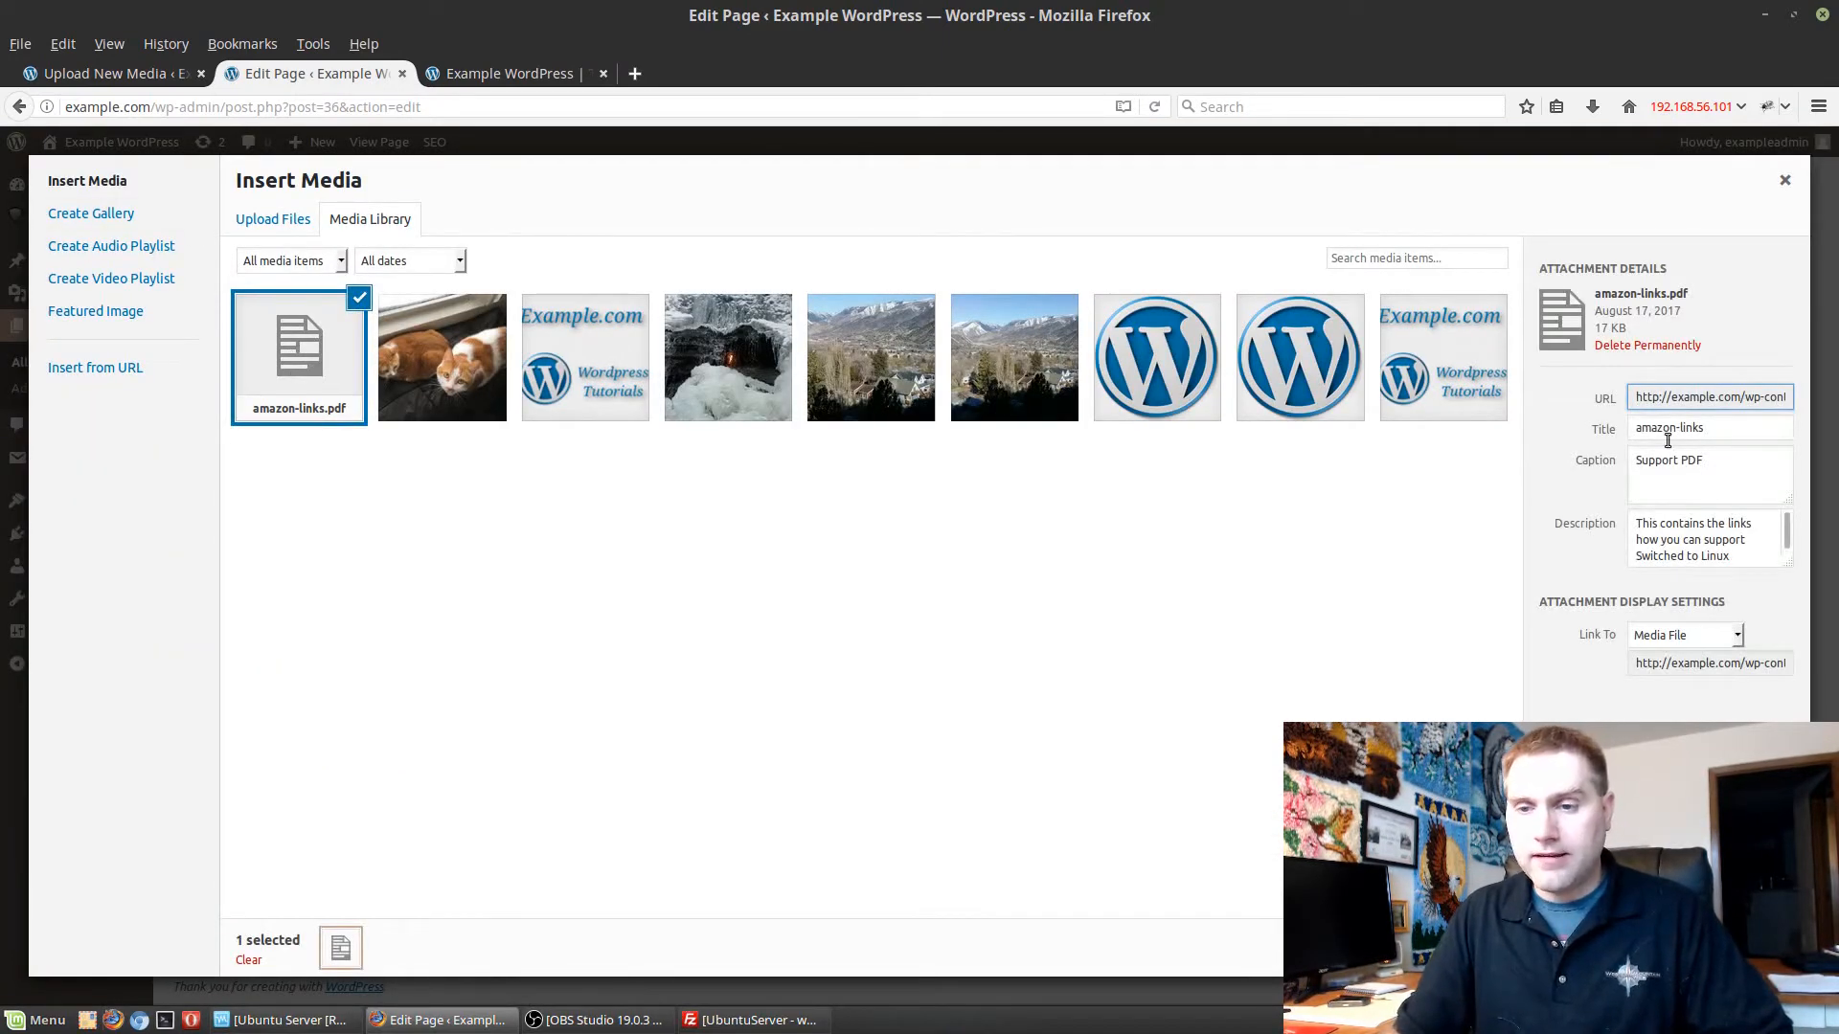
pyautogui.click(1739, 948)
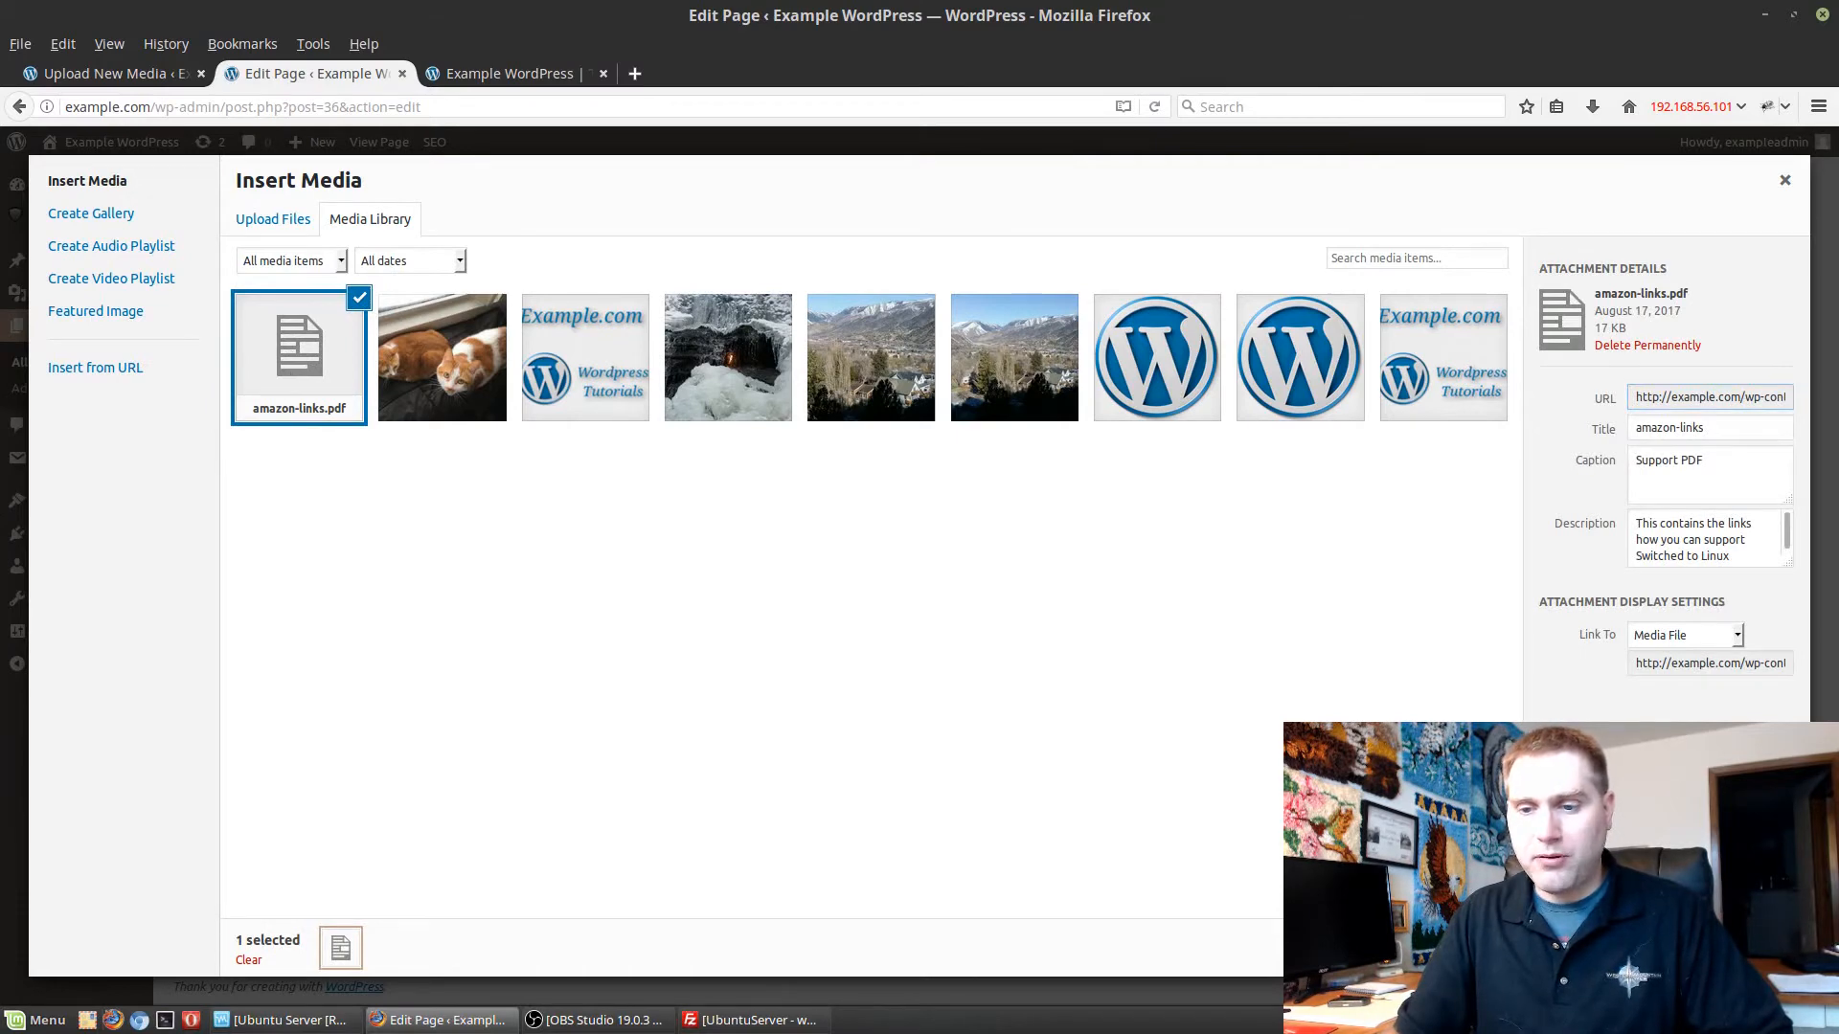
# Replace the hyphen in the inserted PDF link's text with a space so it reads "amazon links".
pyautogui.click(572, 754)
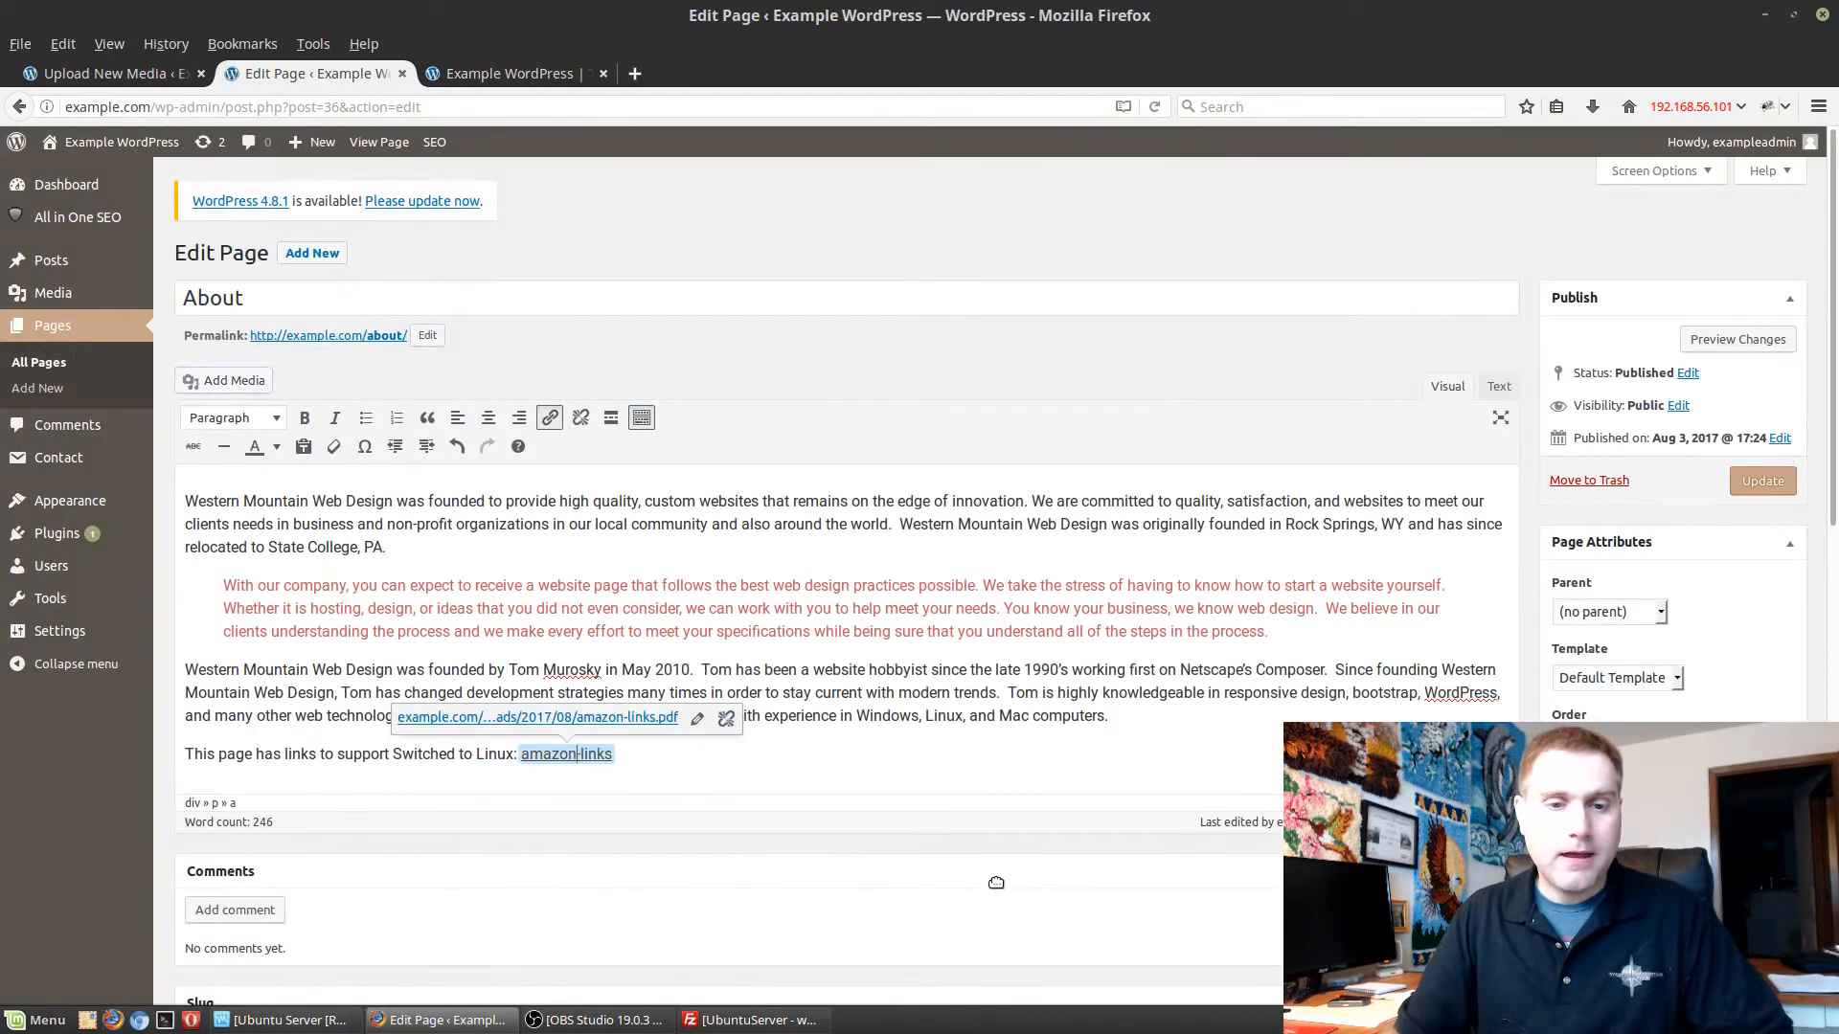
pyautogui.rightClick(580, 756)
pyautogui.press('Escape')
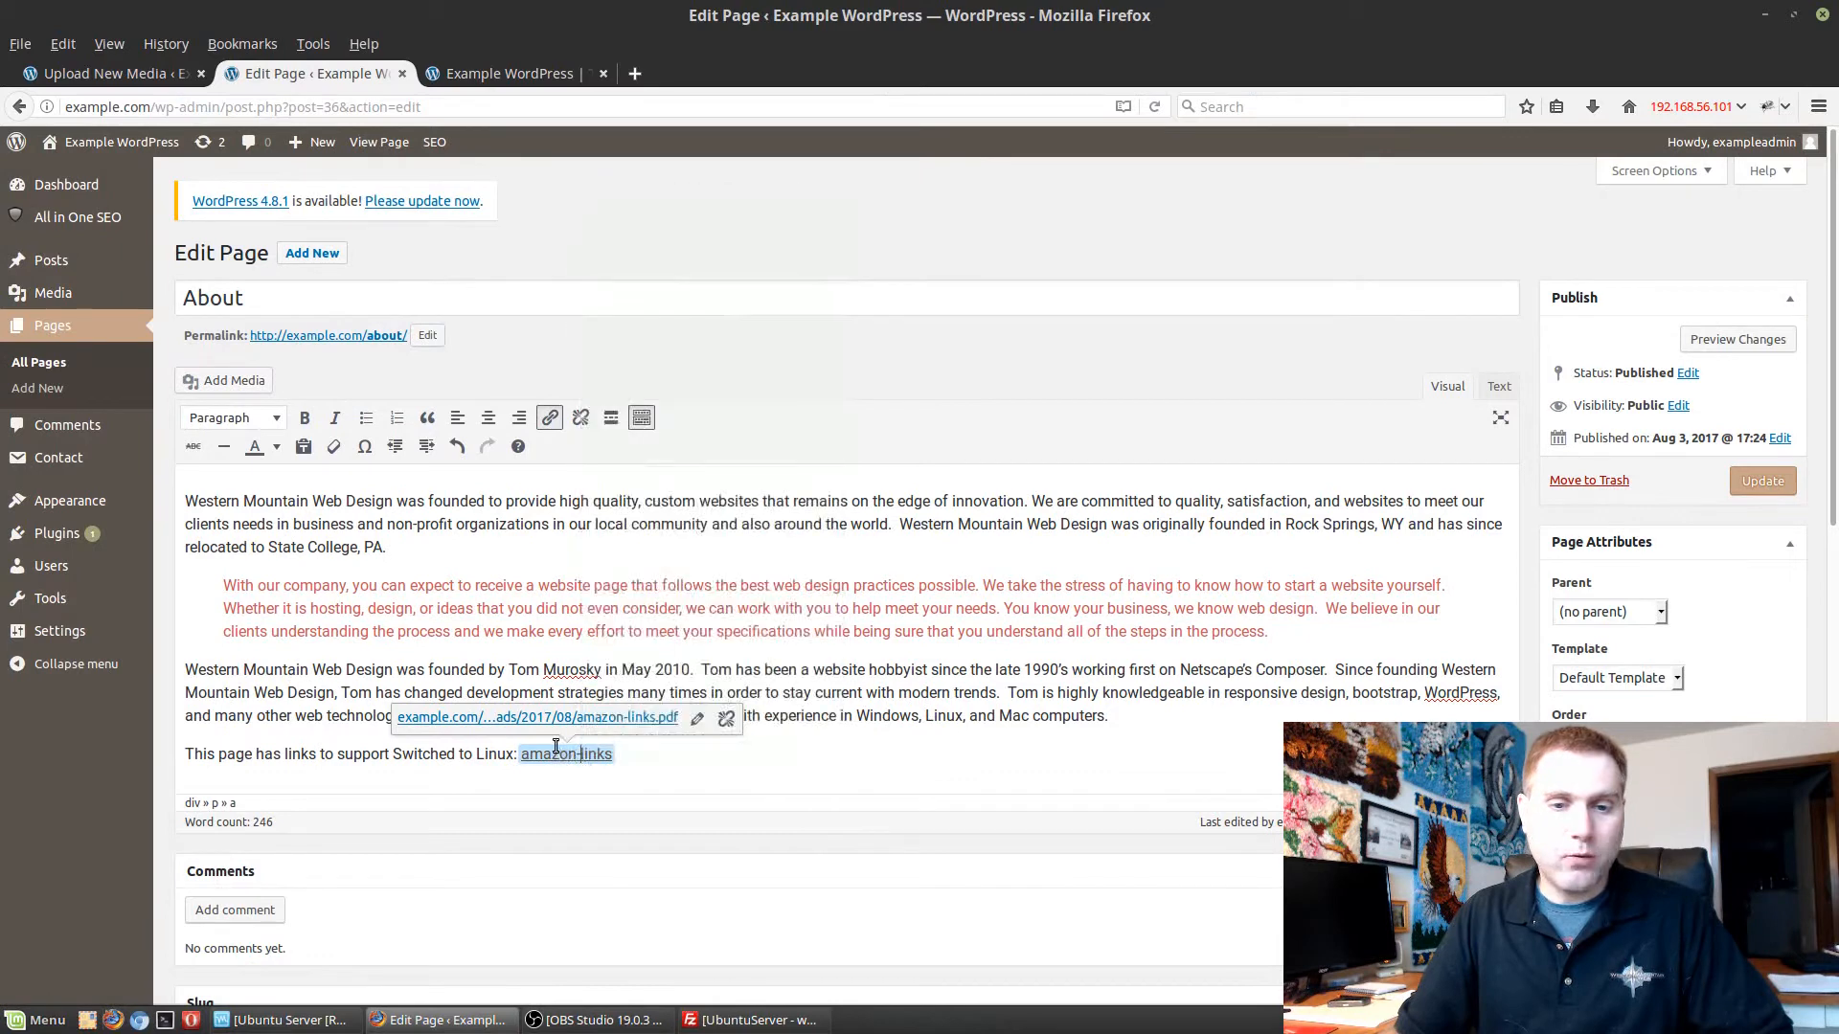
pyautogui.click(709, 721)
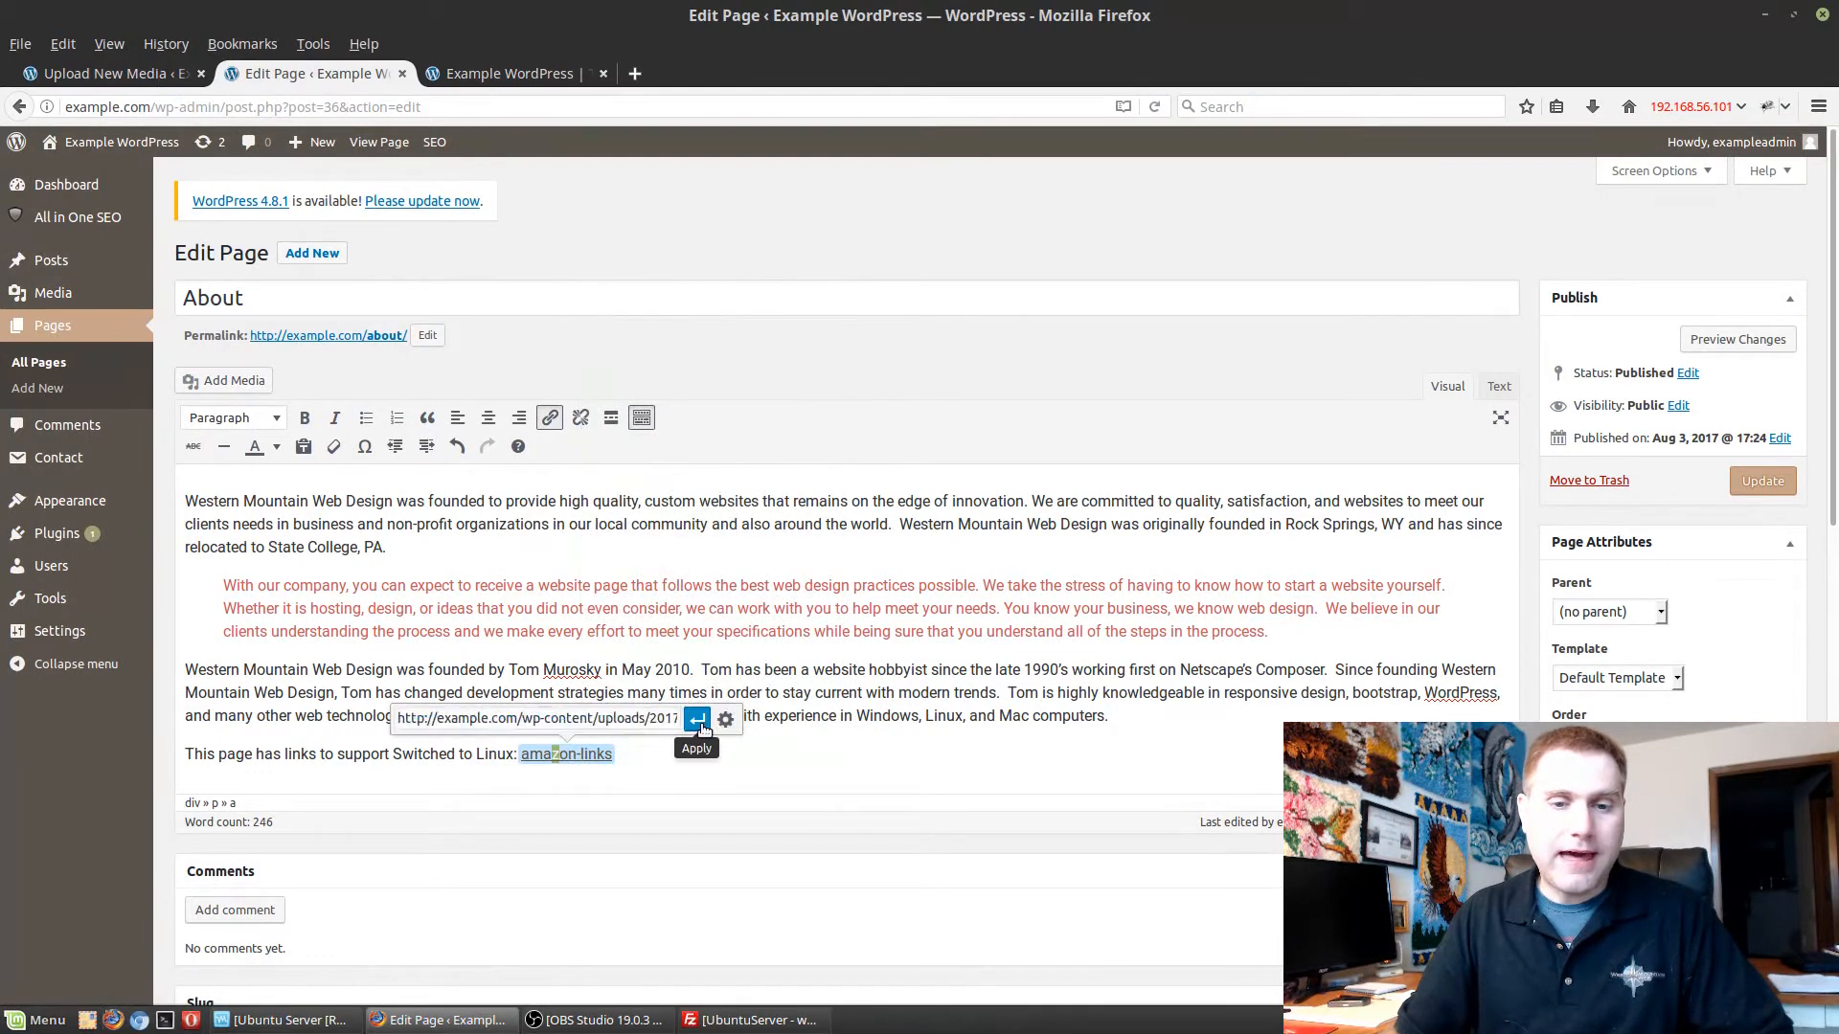
pyautogui.click(581, 755)
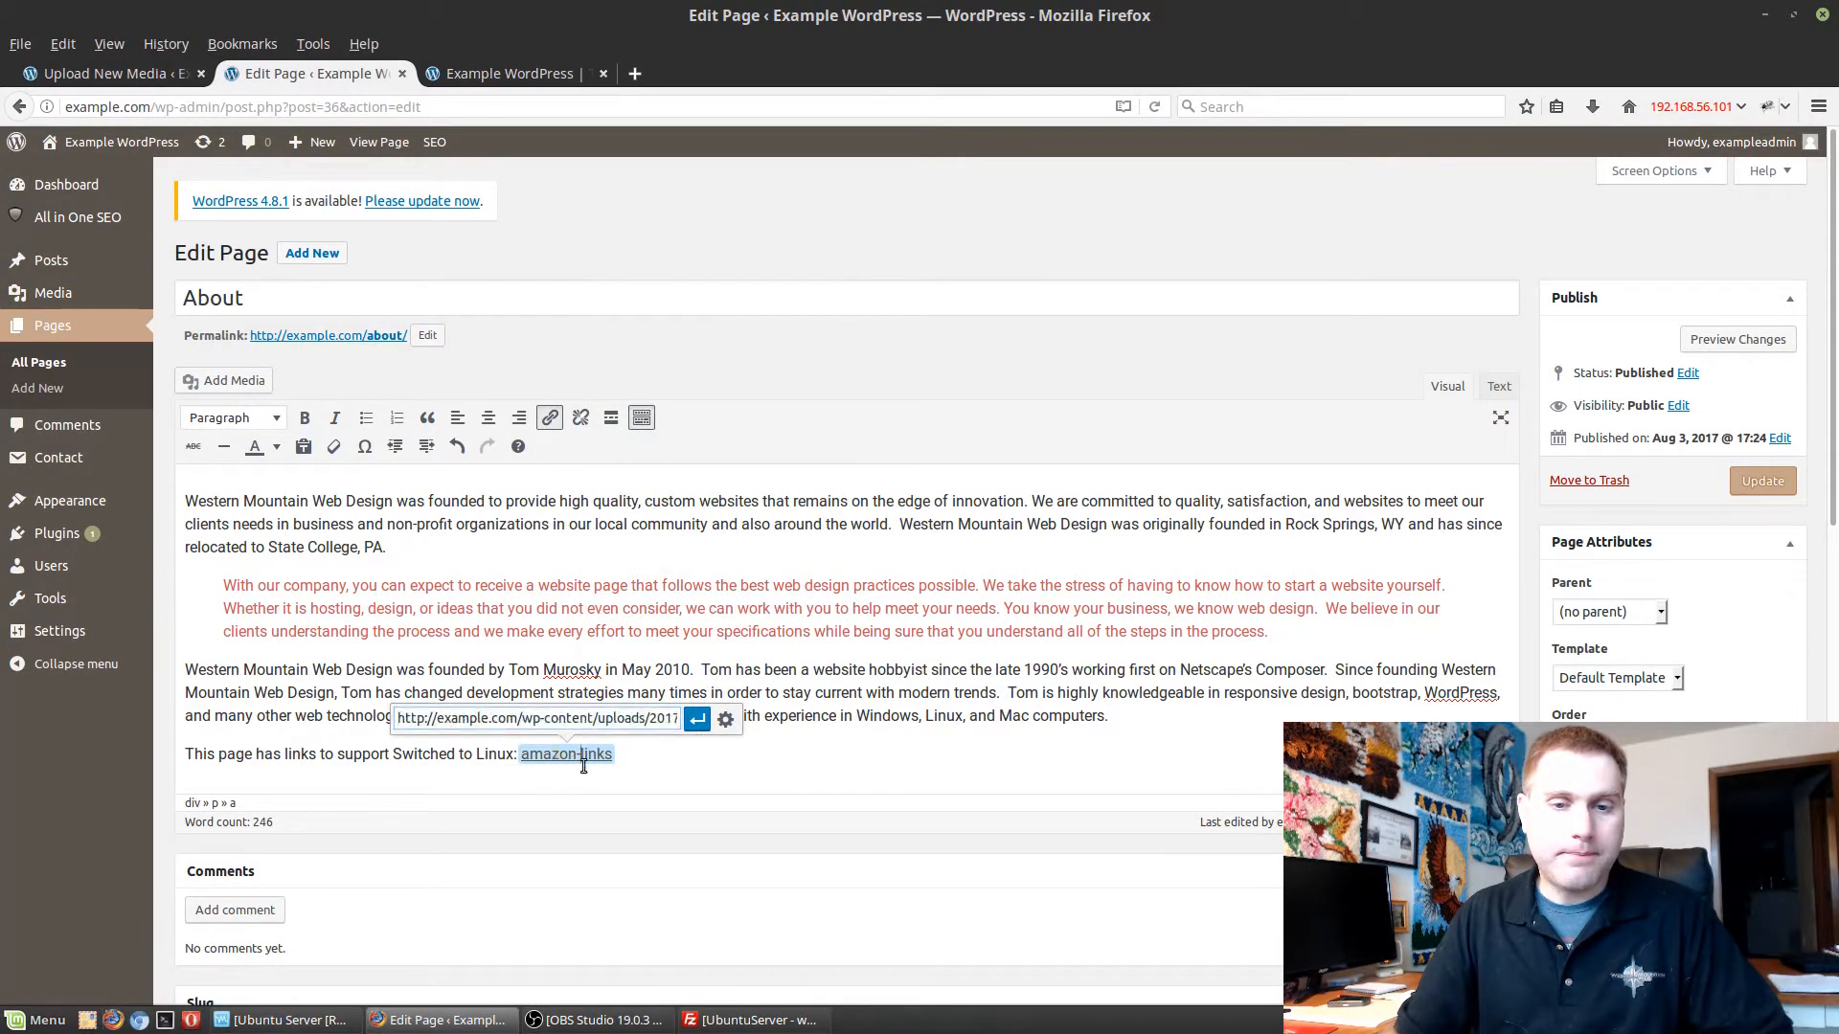
pyautogui.click(698, 726)
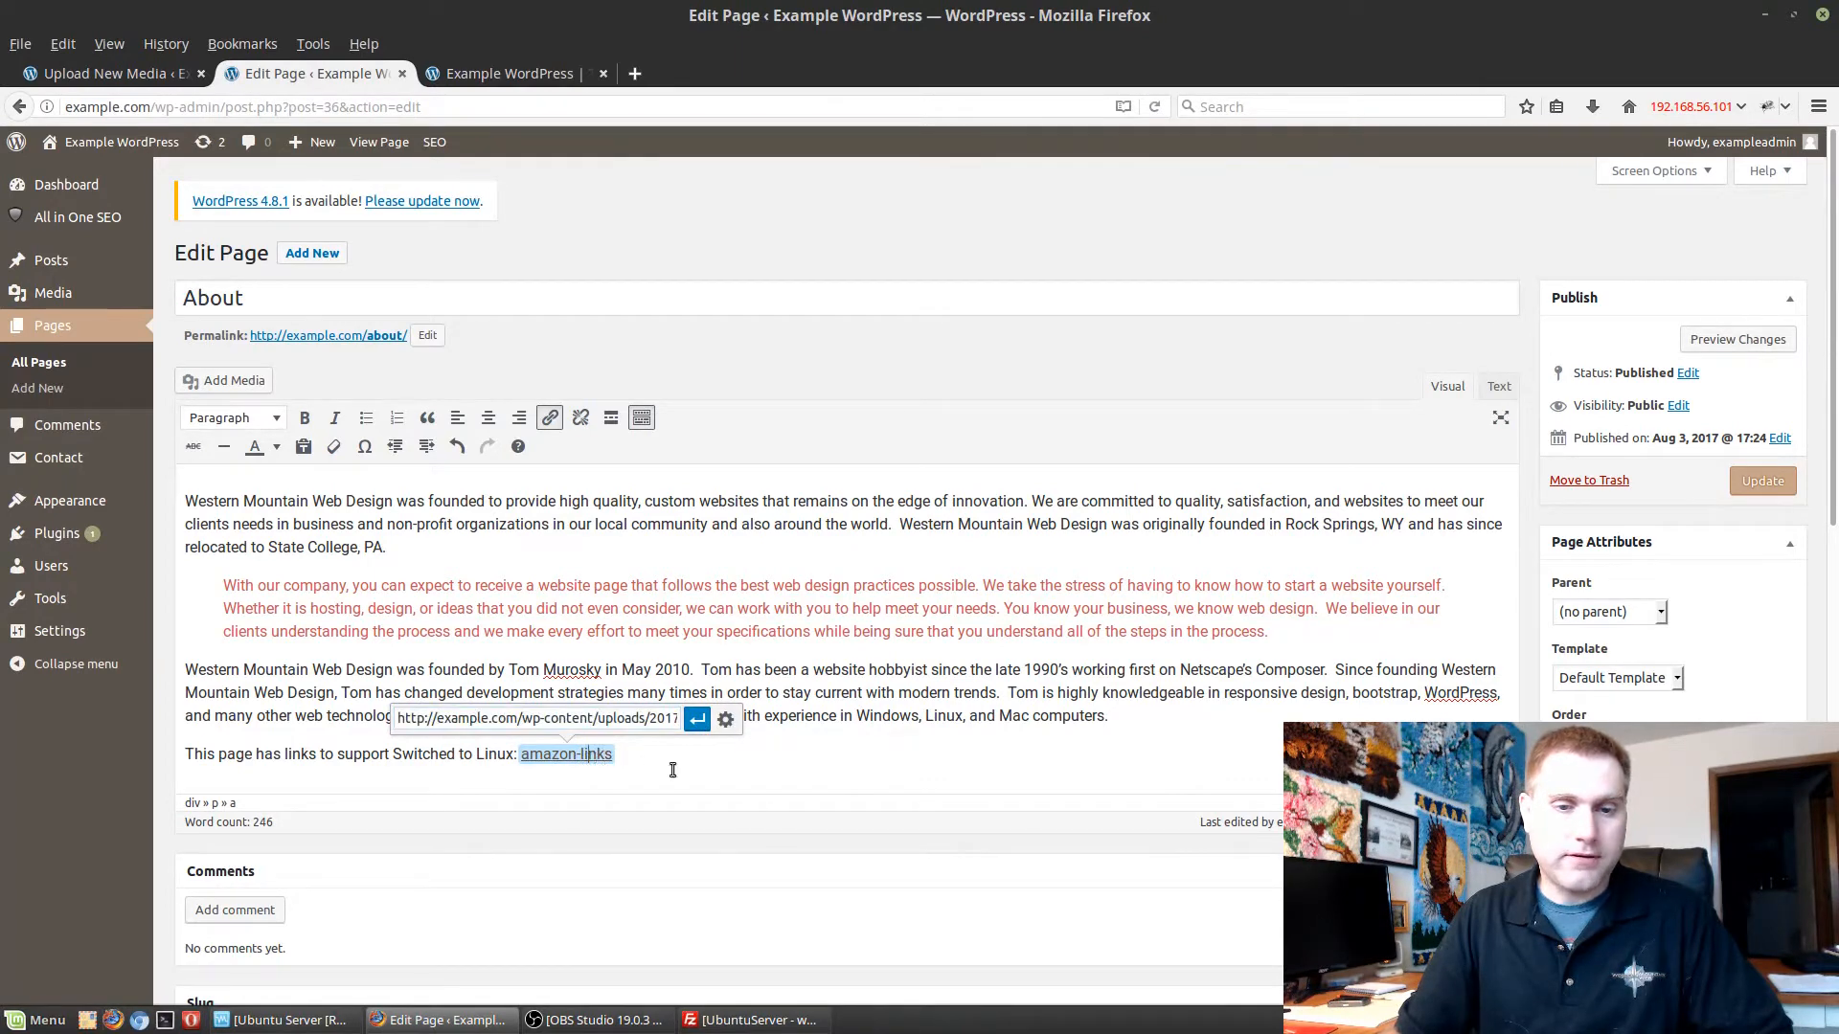
pyautogui.press('Left')
pyautogui.press('Left')
pyautogui.press('BackSpace')
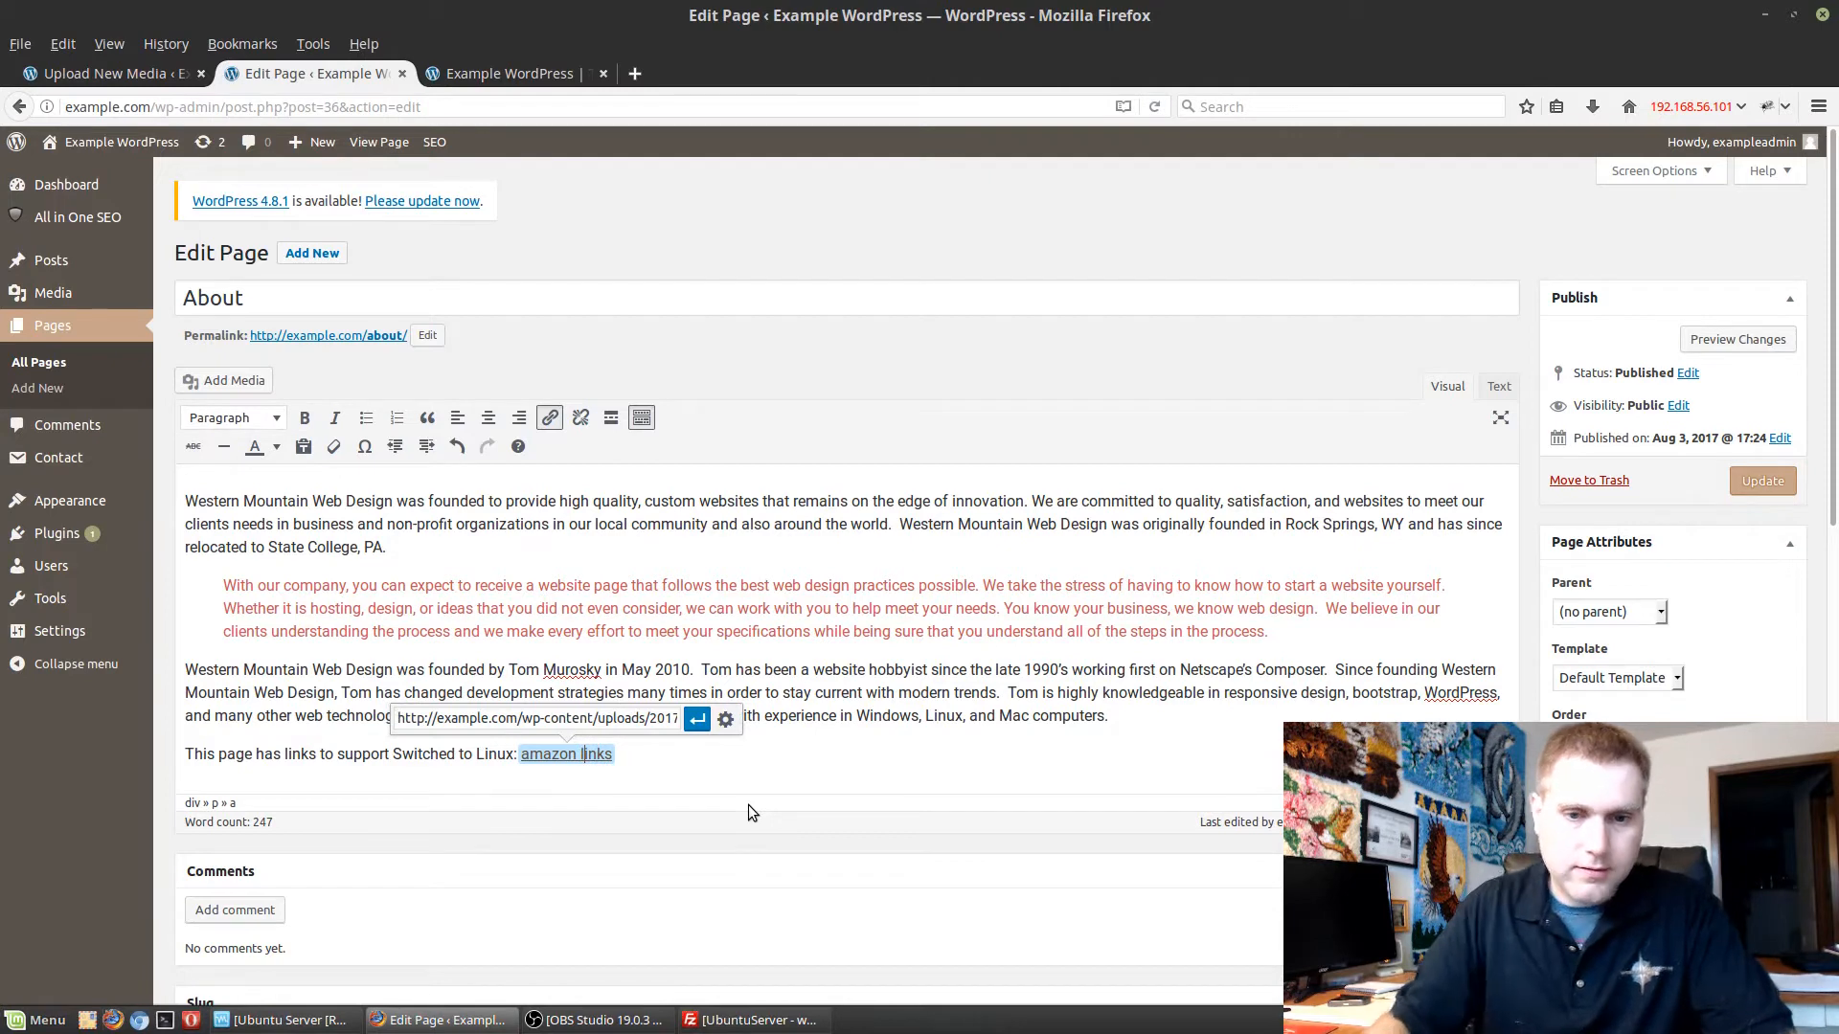
pyautogui.press('Return')
# Examine the PDF link's available options and its full destination URL, leaving the address as it is.
pyautogui.rightClick(591, 757)
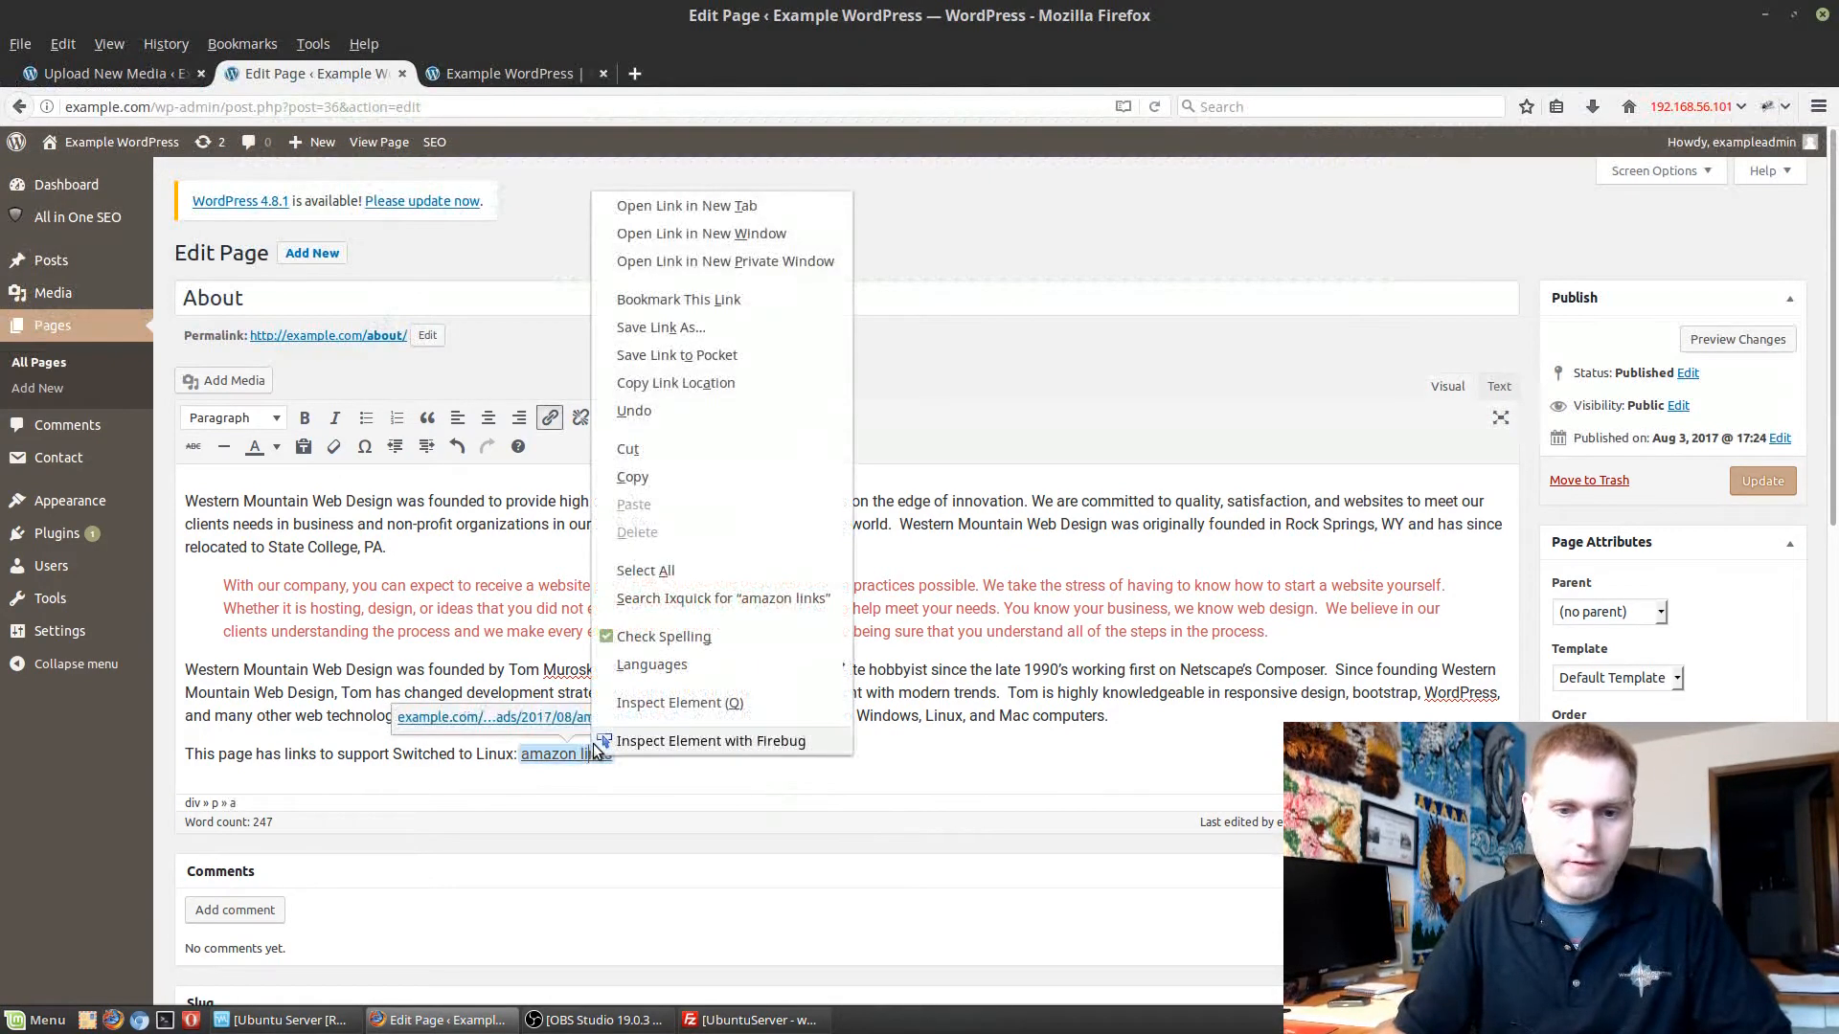
pyautogui.click(1117, 693)
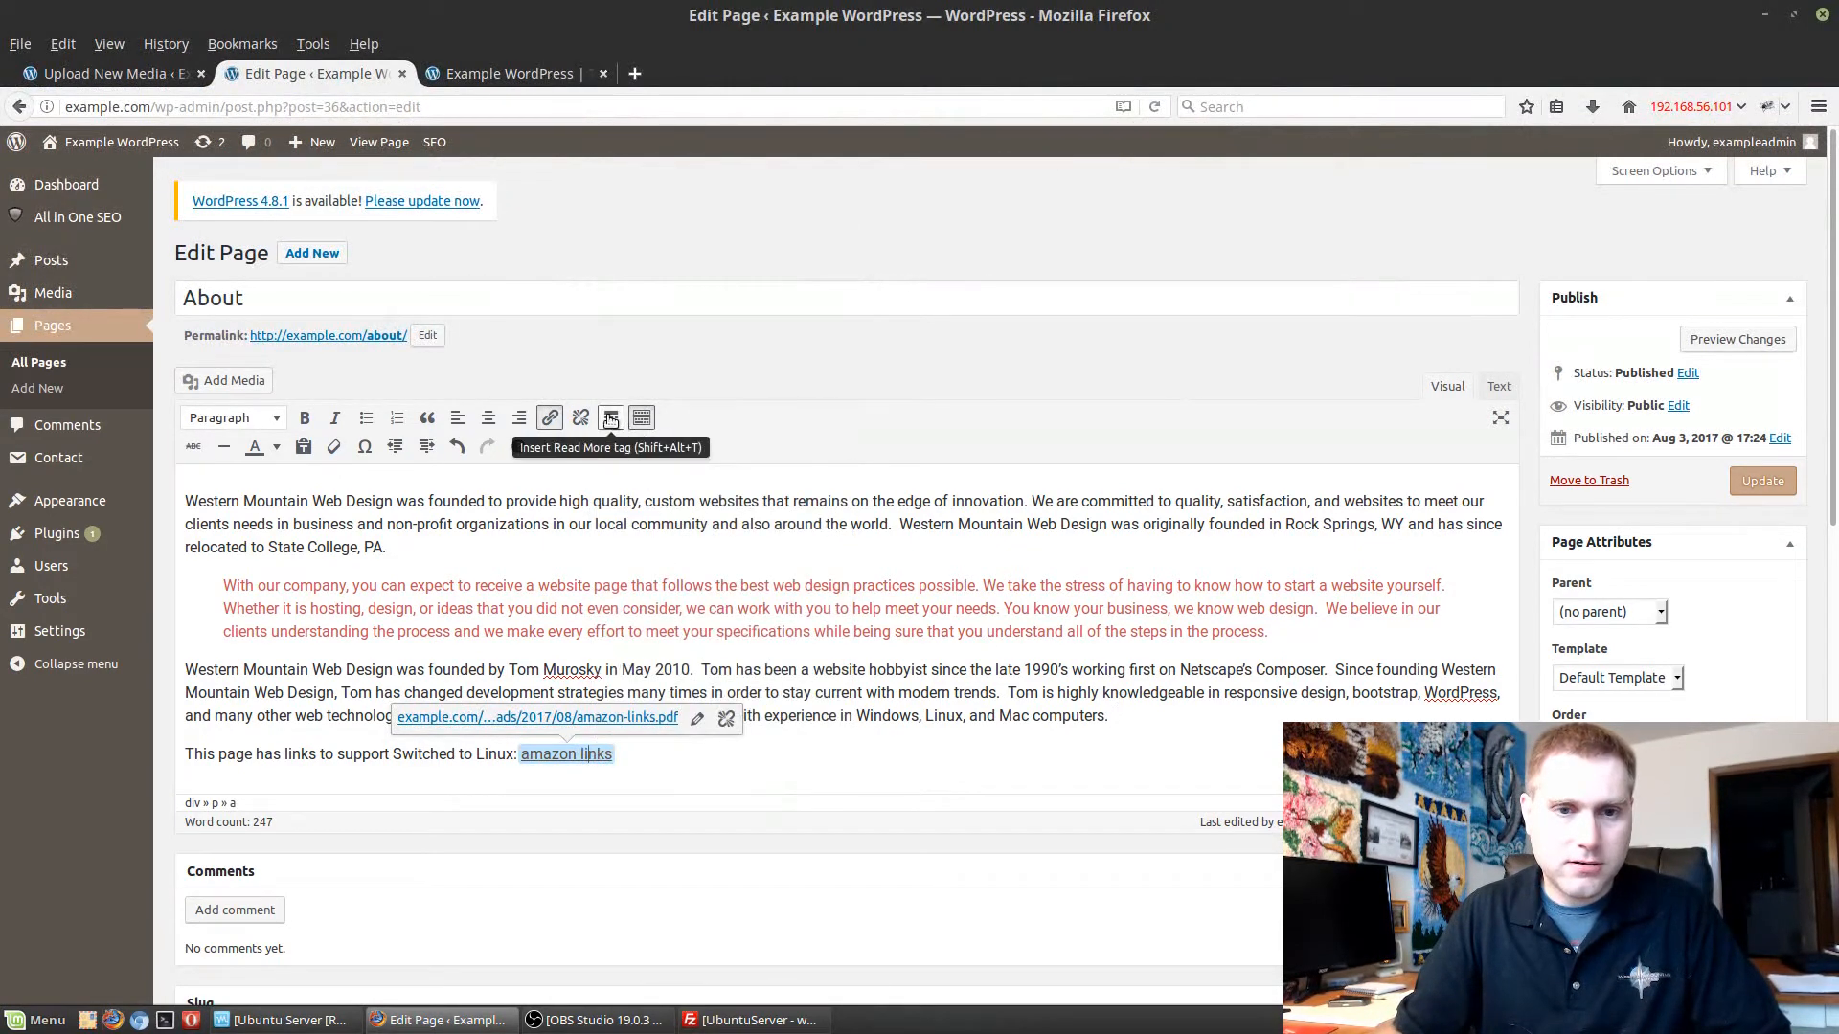
pyautogui.click(549, 418)
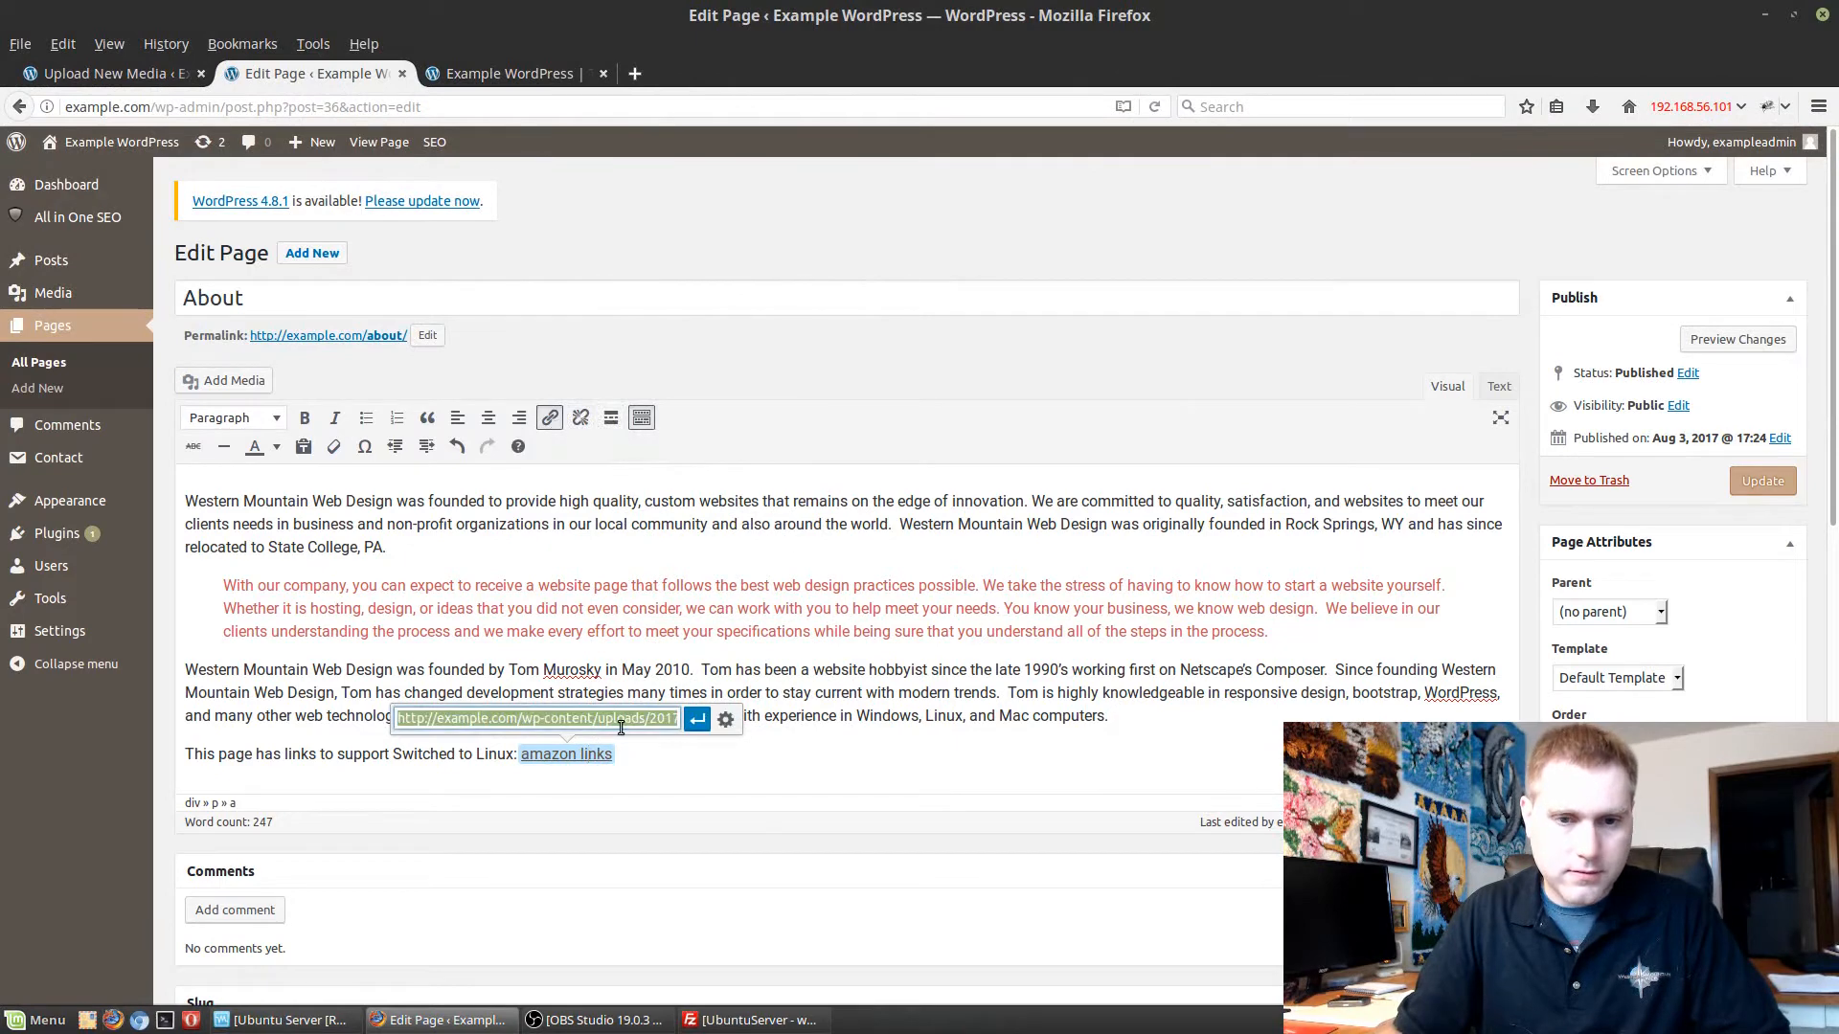
pyautogui.moveTo(621, 728); pyautogui.dragTo(669, 721)
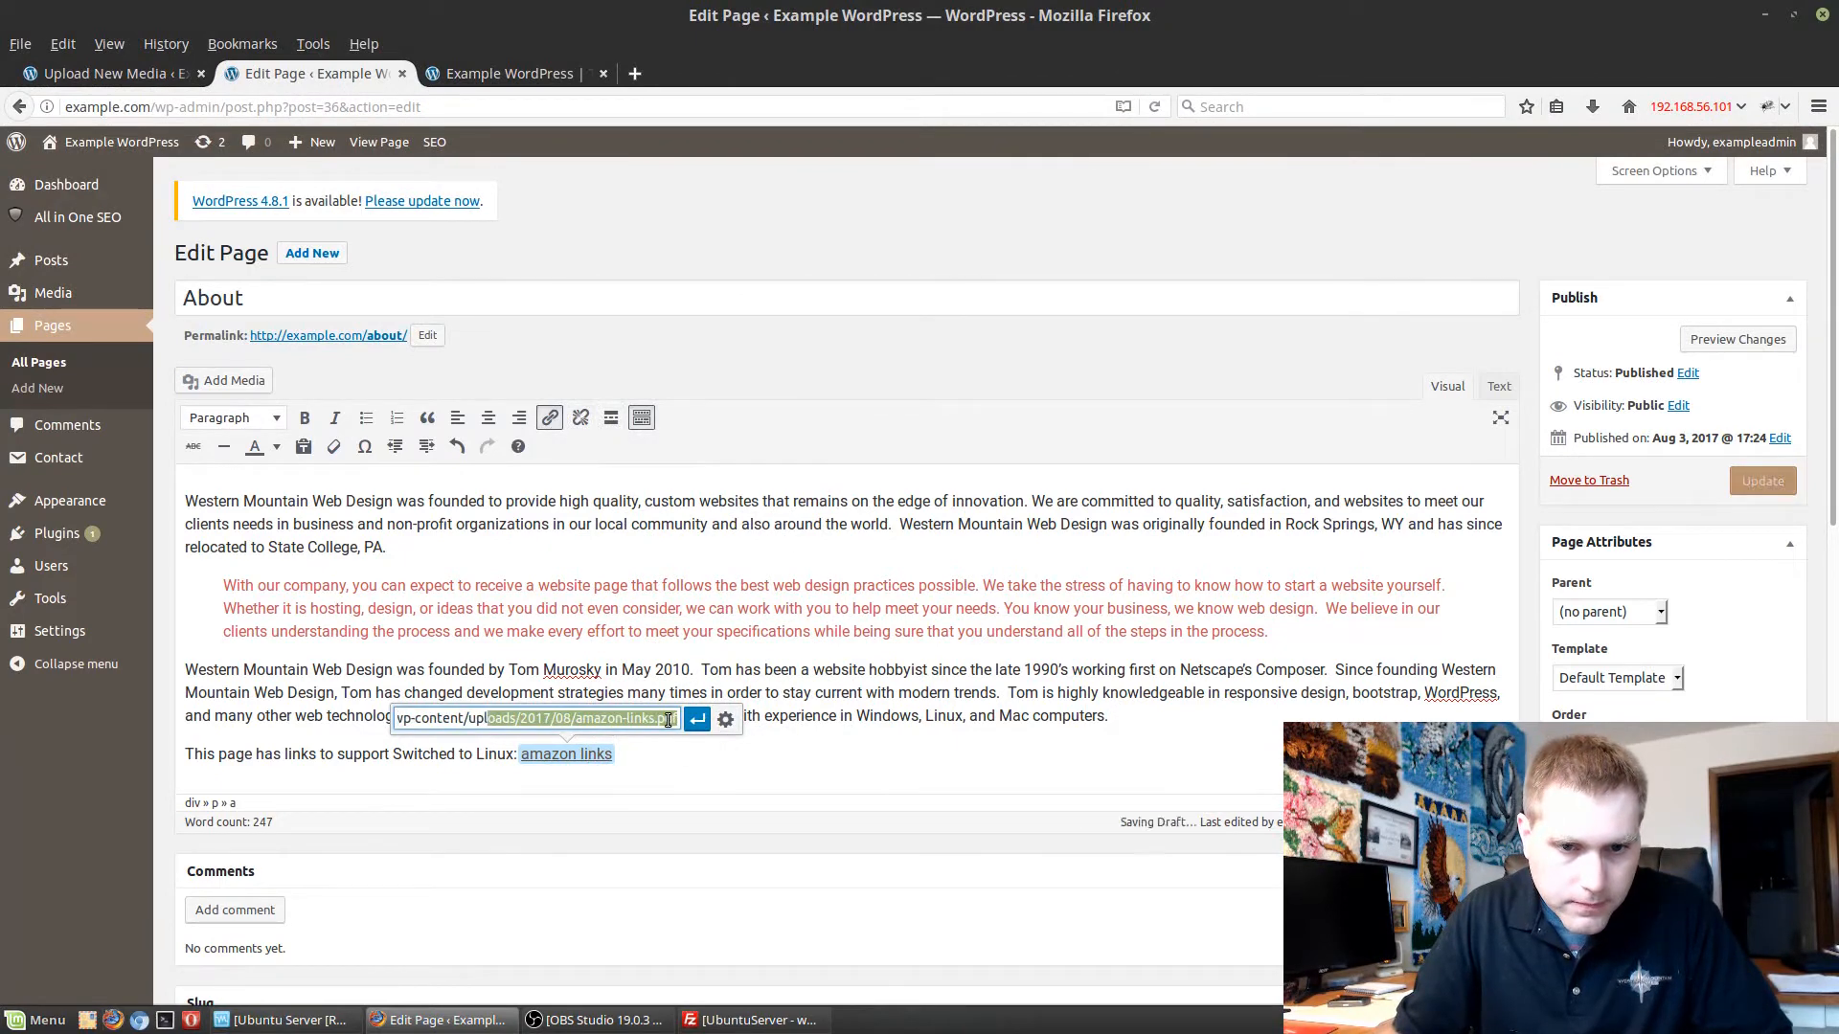
pyautogui.click(619, 718)
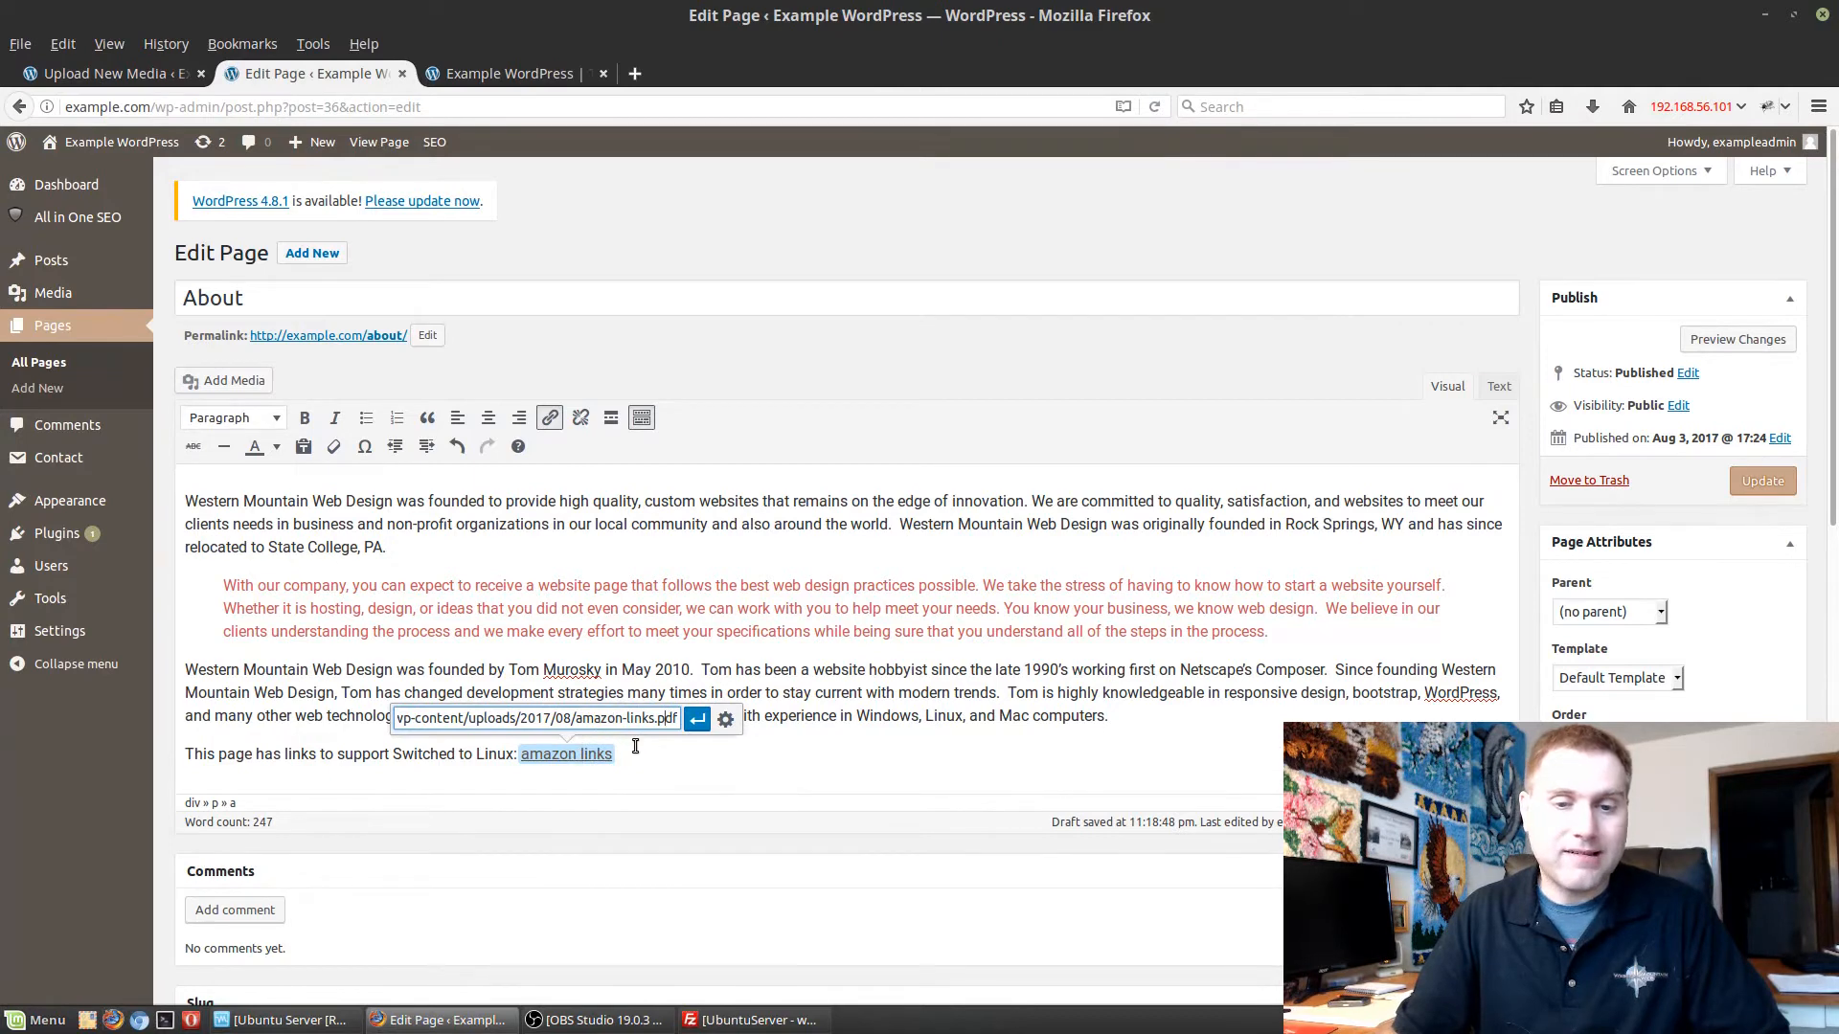
pyautogui.click(731, 773)
# Set the PDF link's text to "PDF of Switched to Linux Support" in the link options and apply it.
pyautogui.click(605, 753)
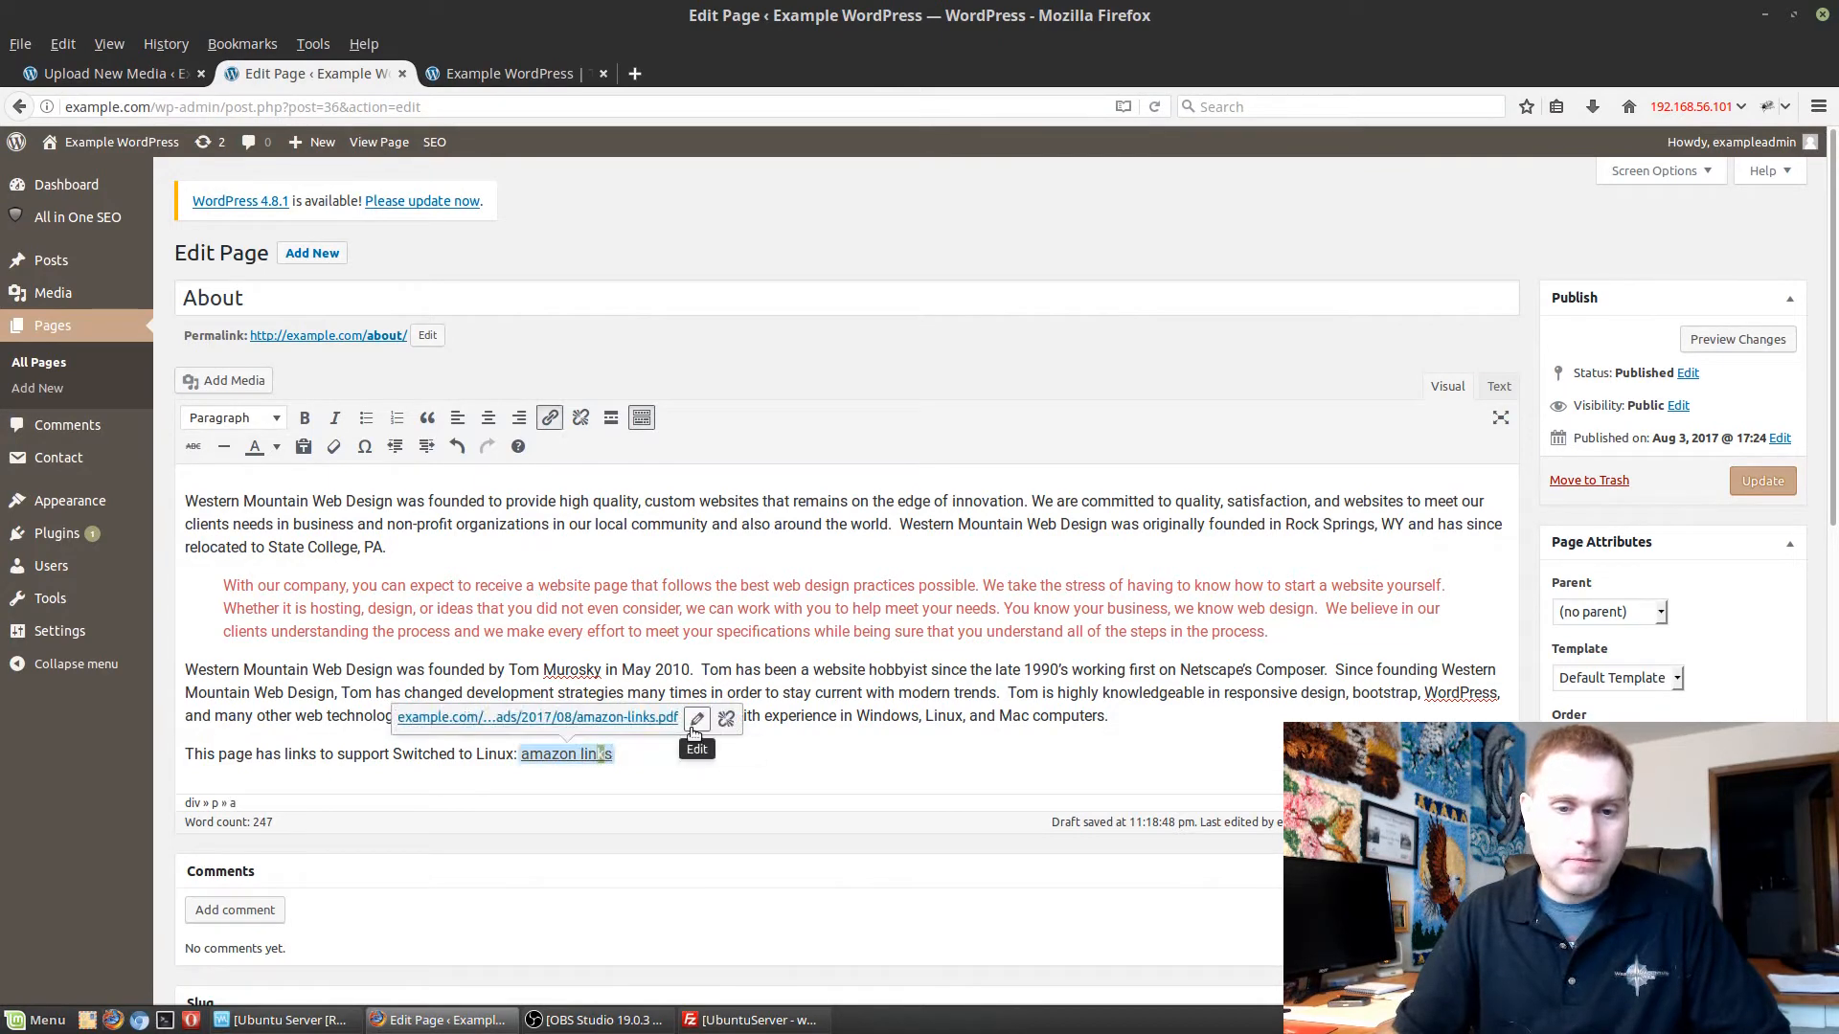
pyautogui.click(697, 723)
pyautogui.click(725, 722)
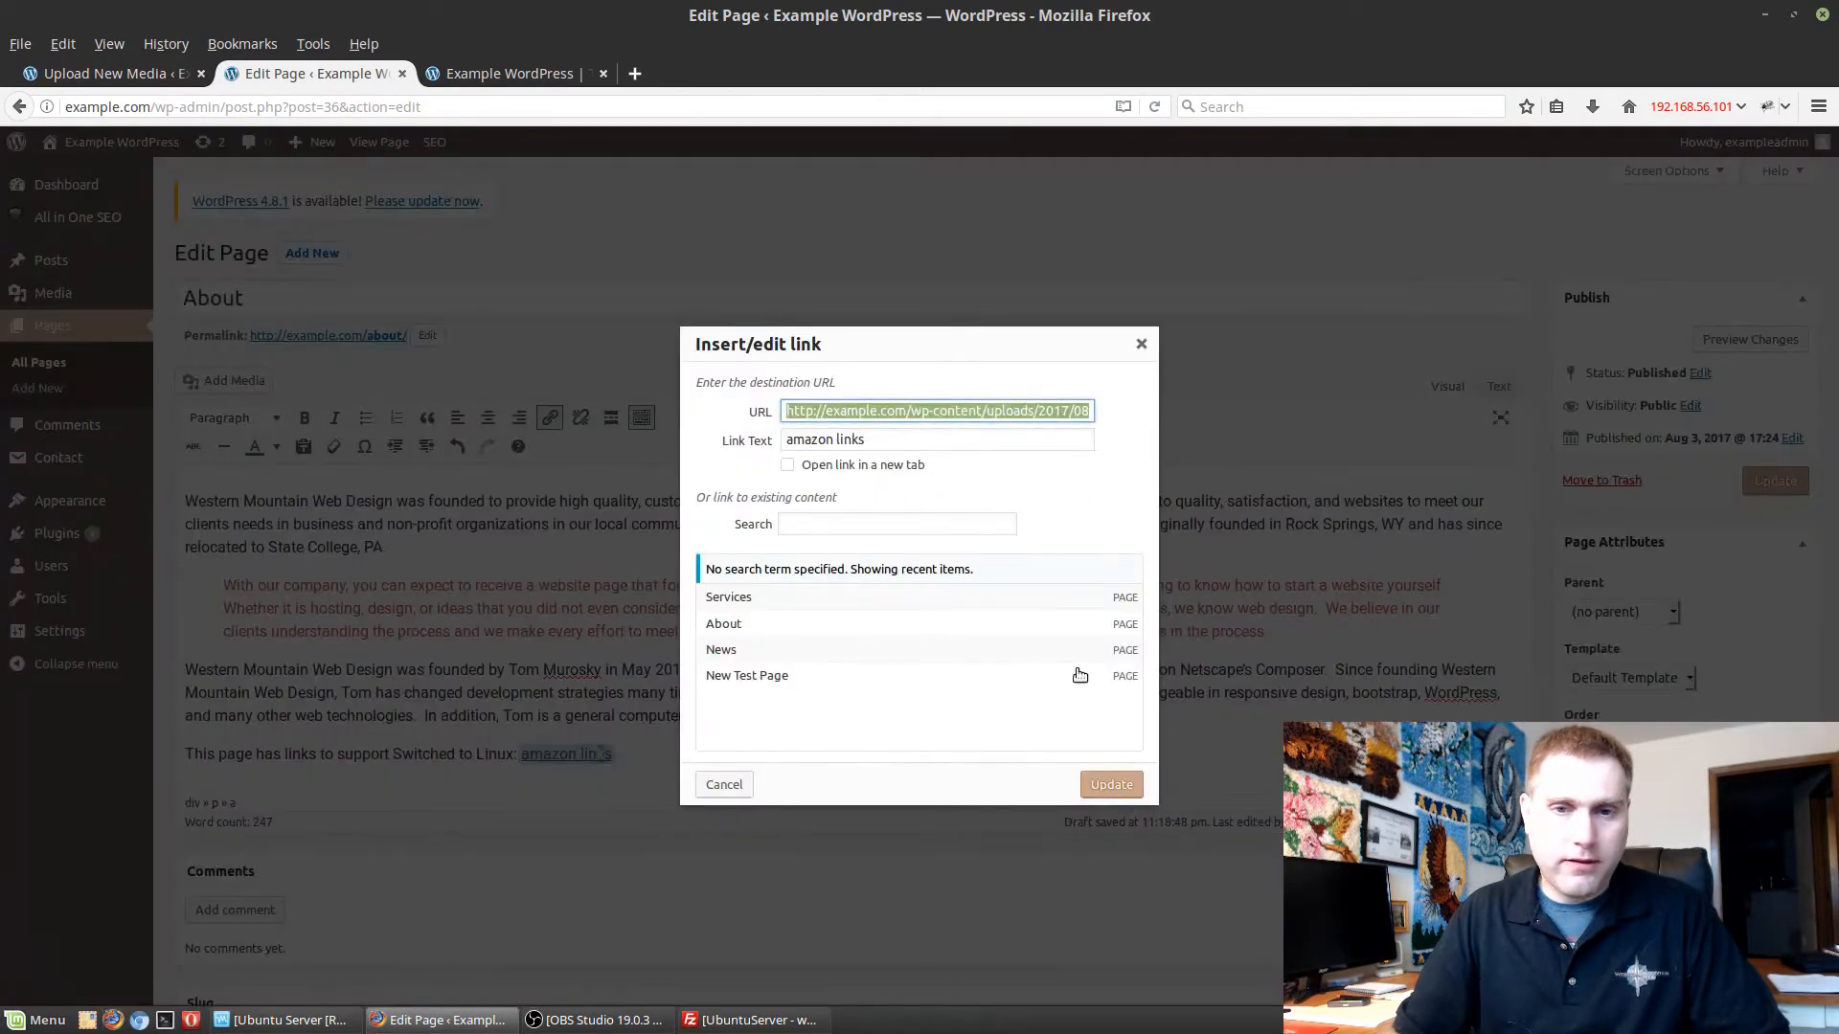
pyautogui.click(899, 443)
pyautogui.hotkey('ctrl', 'a')
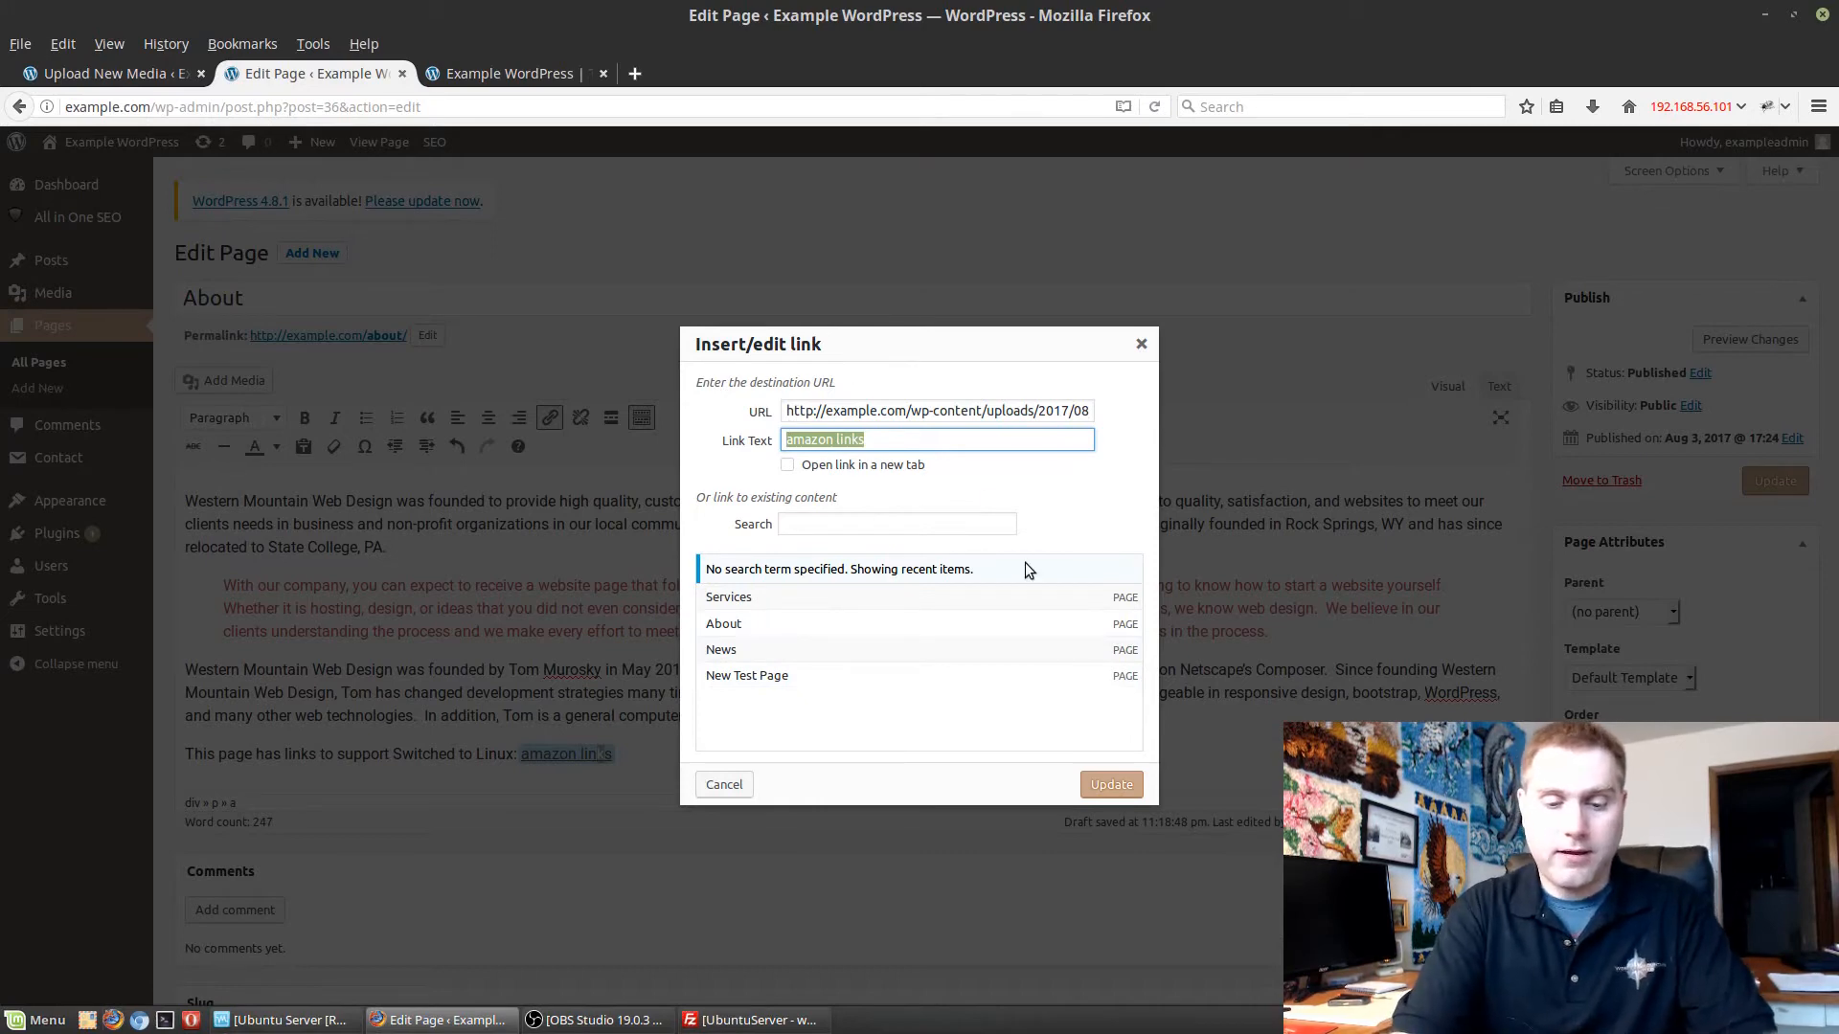
pyautogui.write('PDF of ')
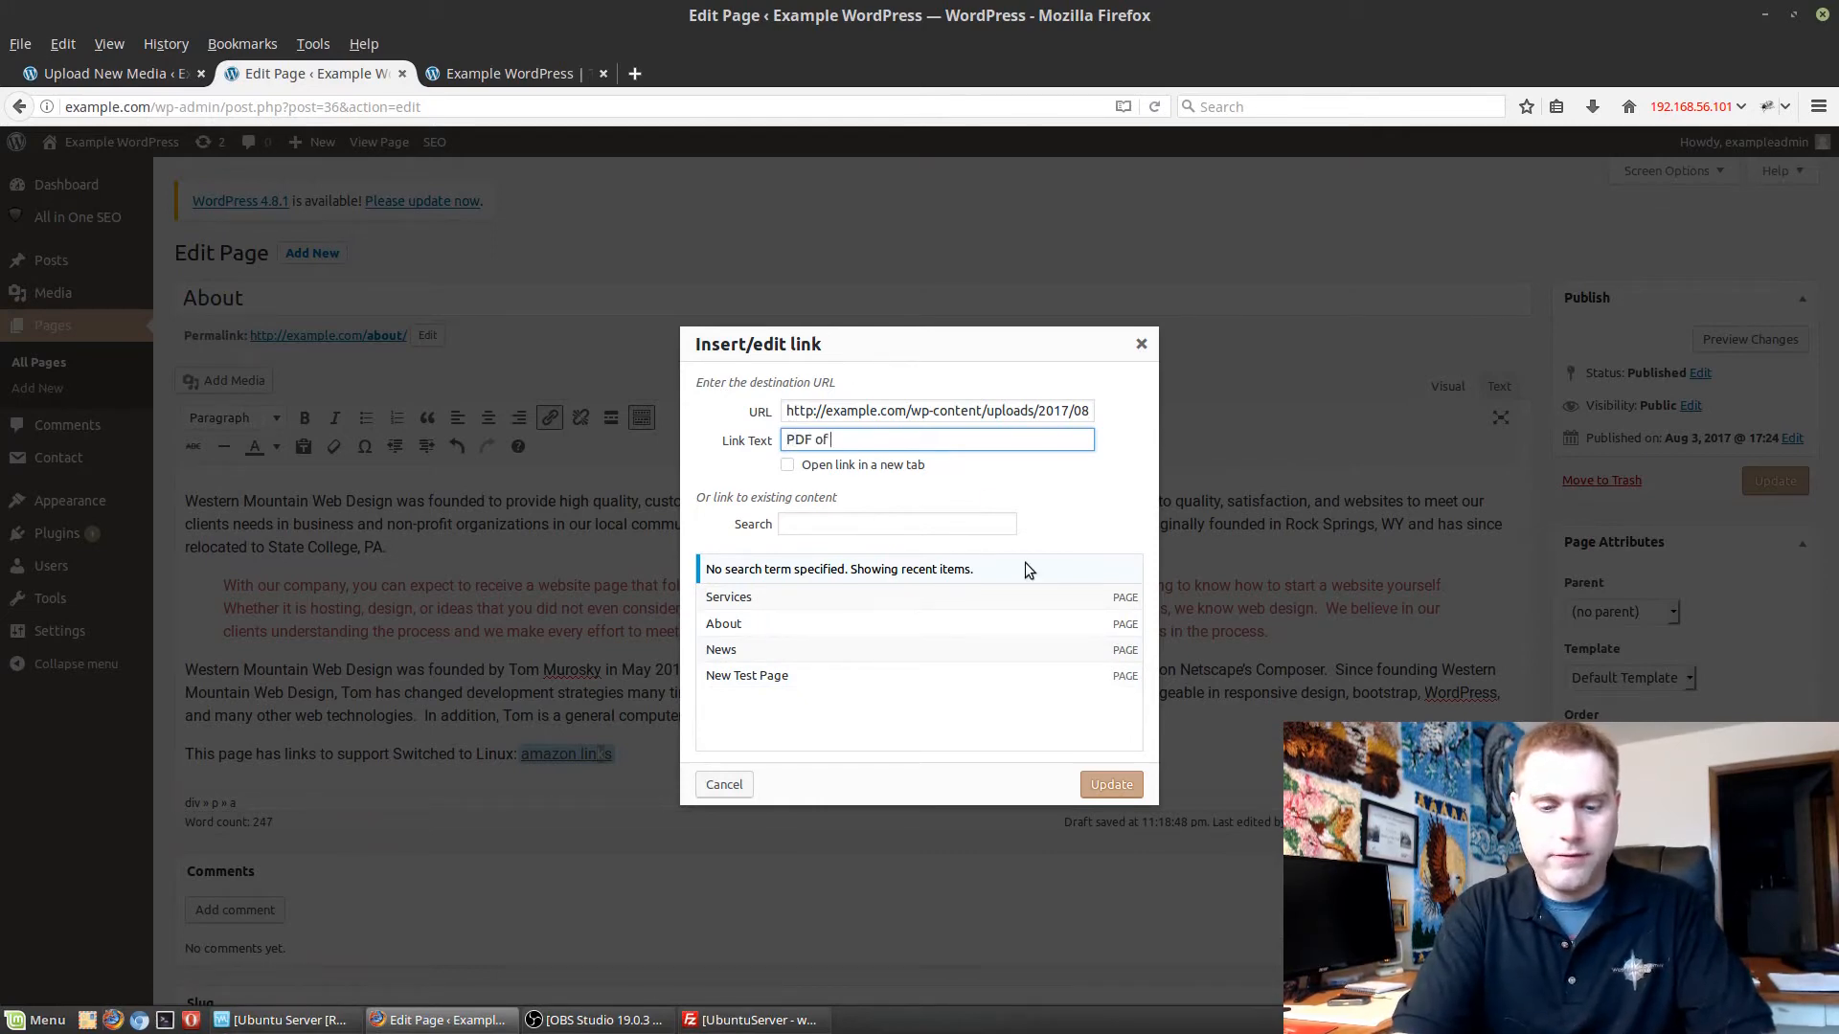
pyautogui.write('Switched to')
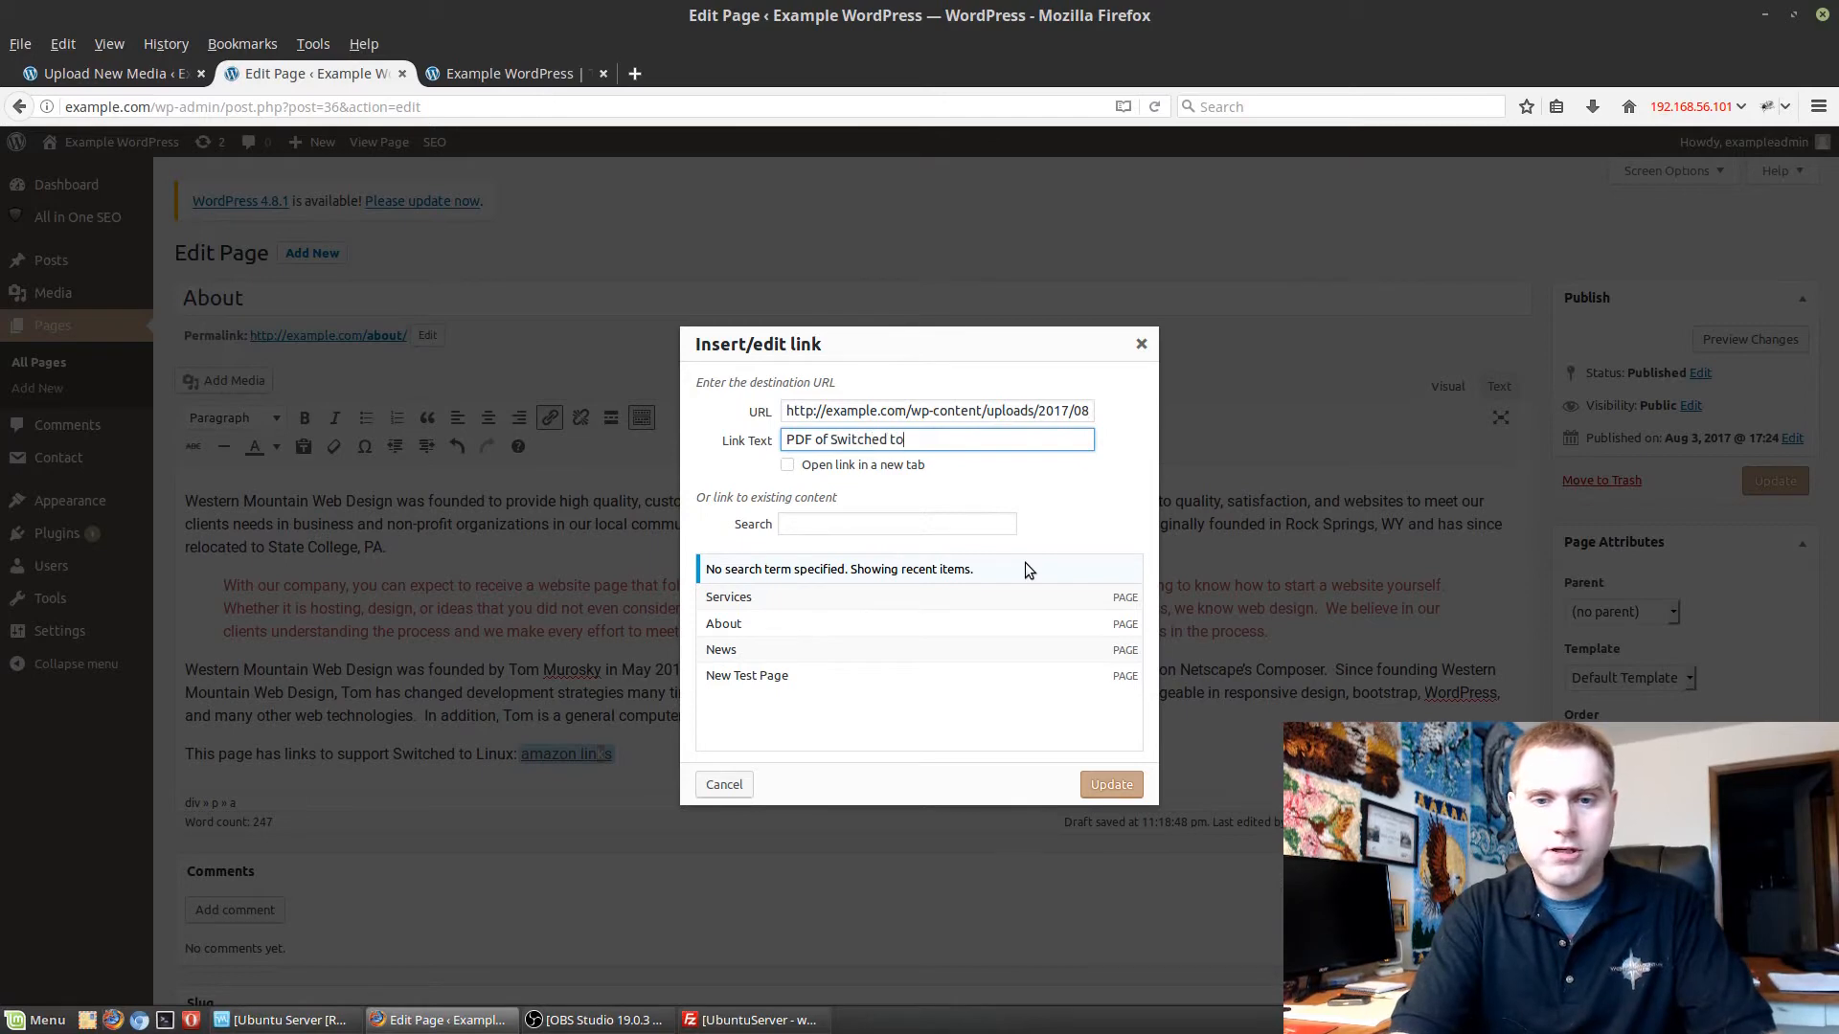
pyautogui.write(' Linux Sup')
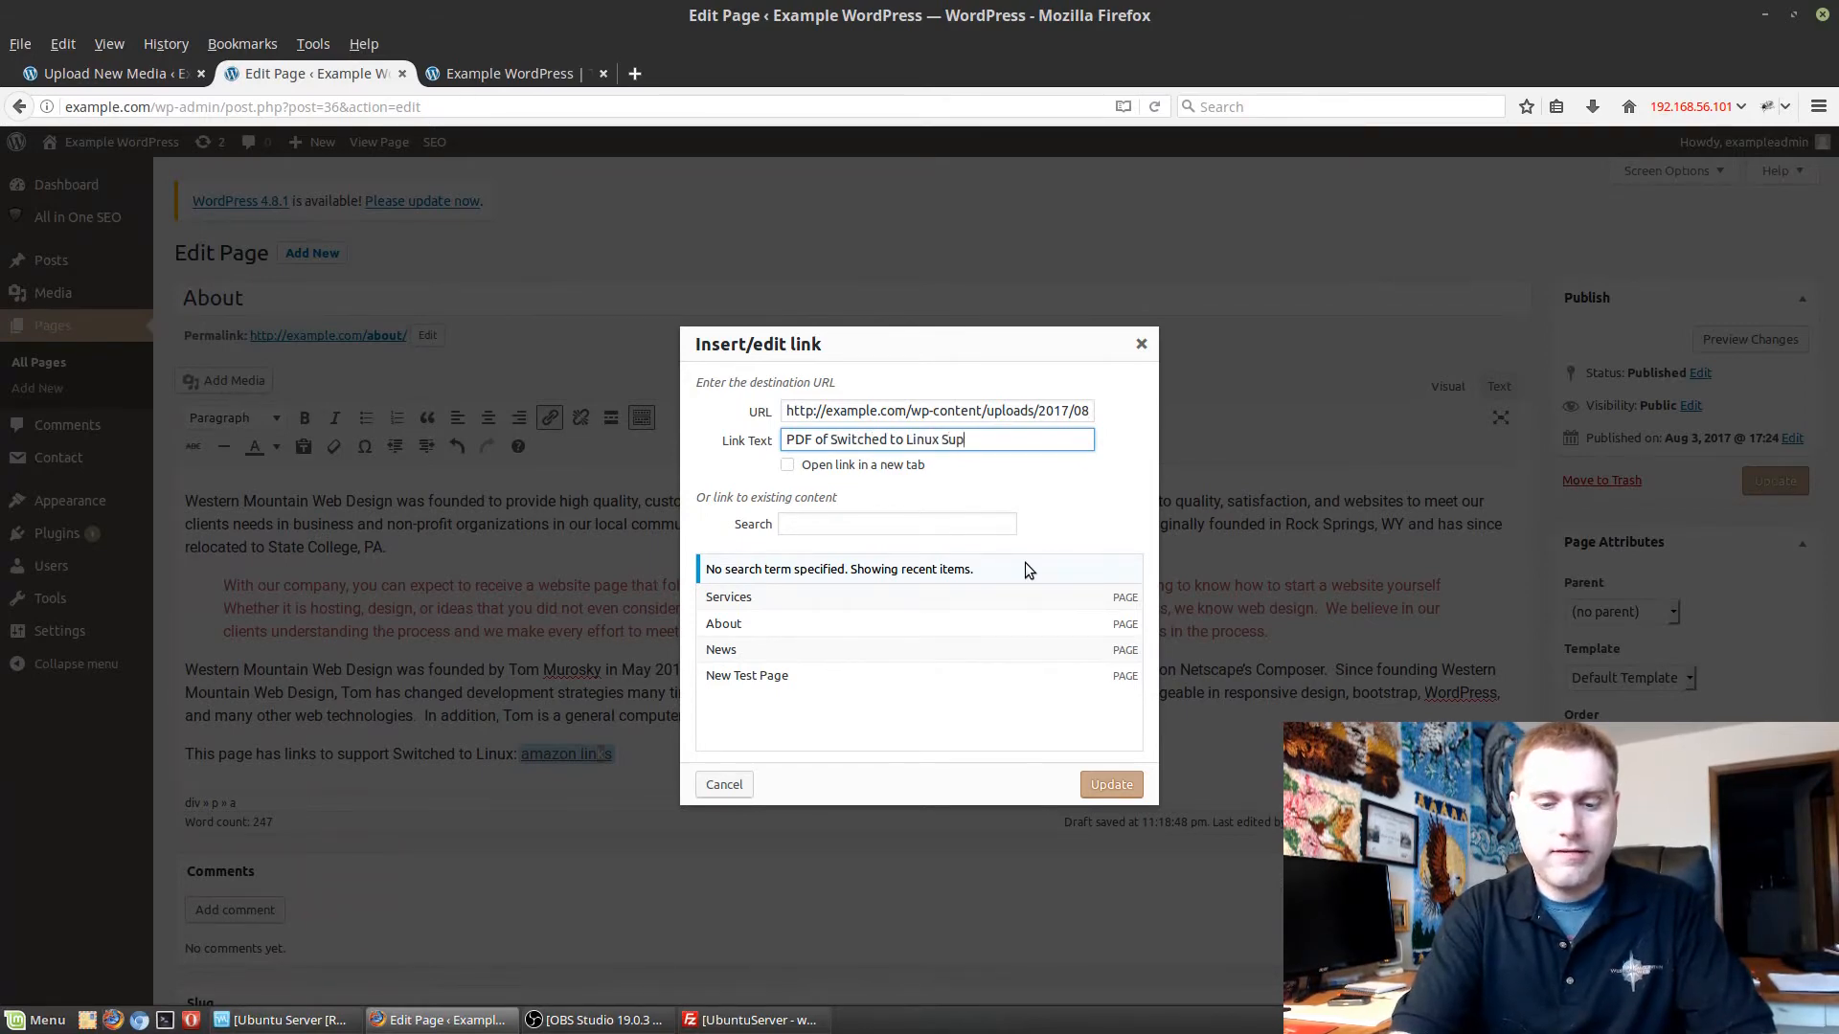
pyautogui.write('port')
pyautogui.click(1122, 783)
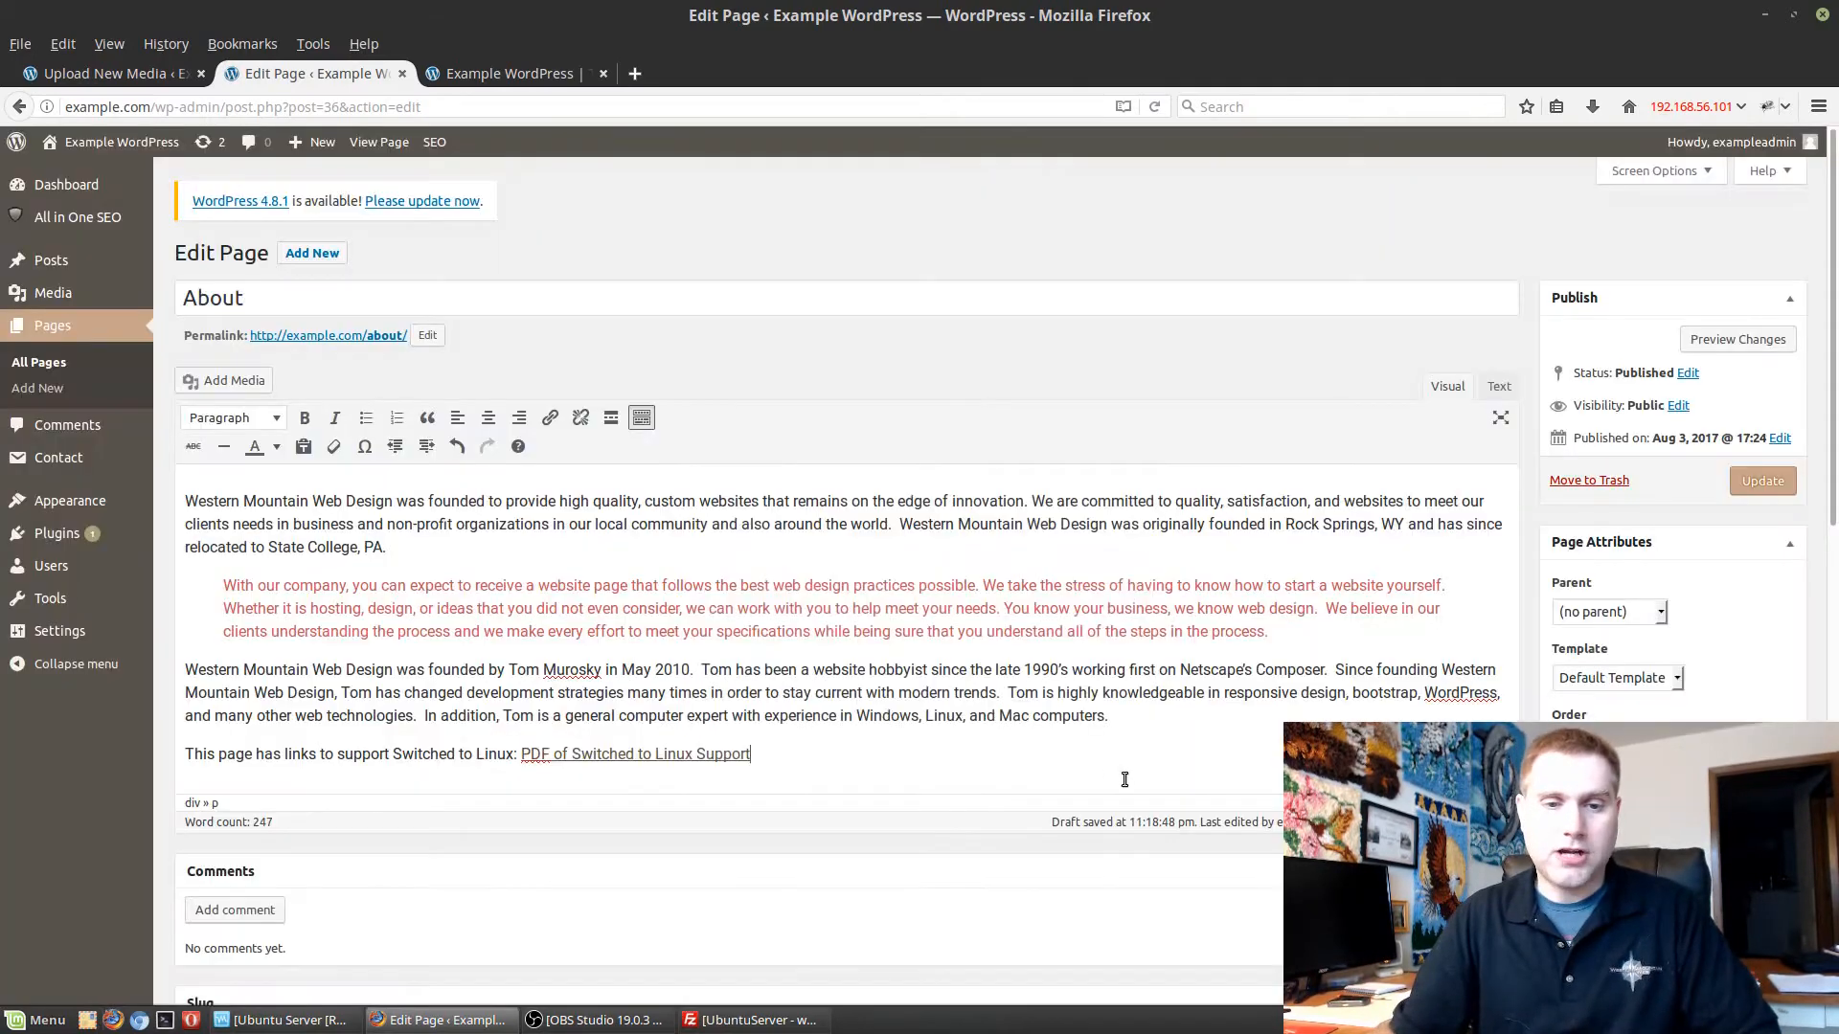
# Update the About page and view it on the live site to check the PDF link.
pyautogui.click(1770, 487)
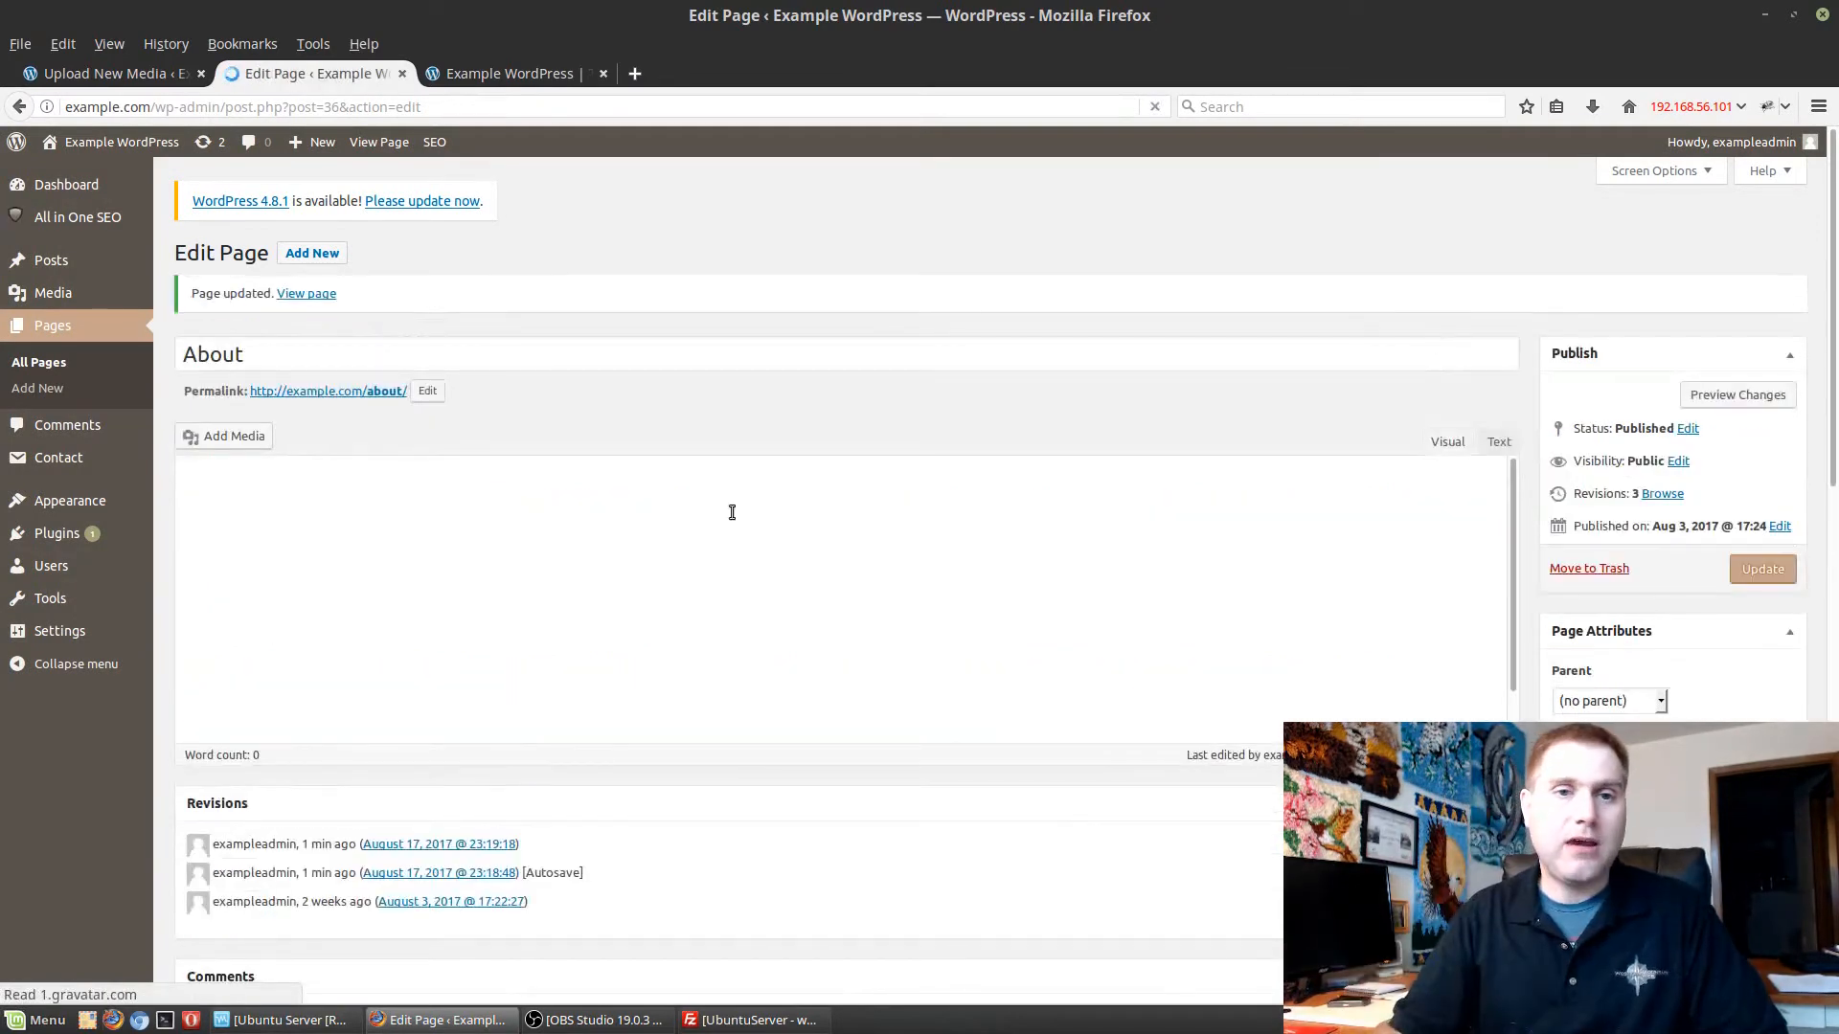
pyautogui.click(527, 71)
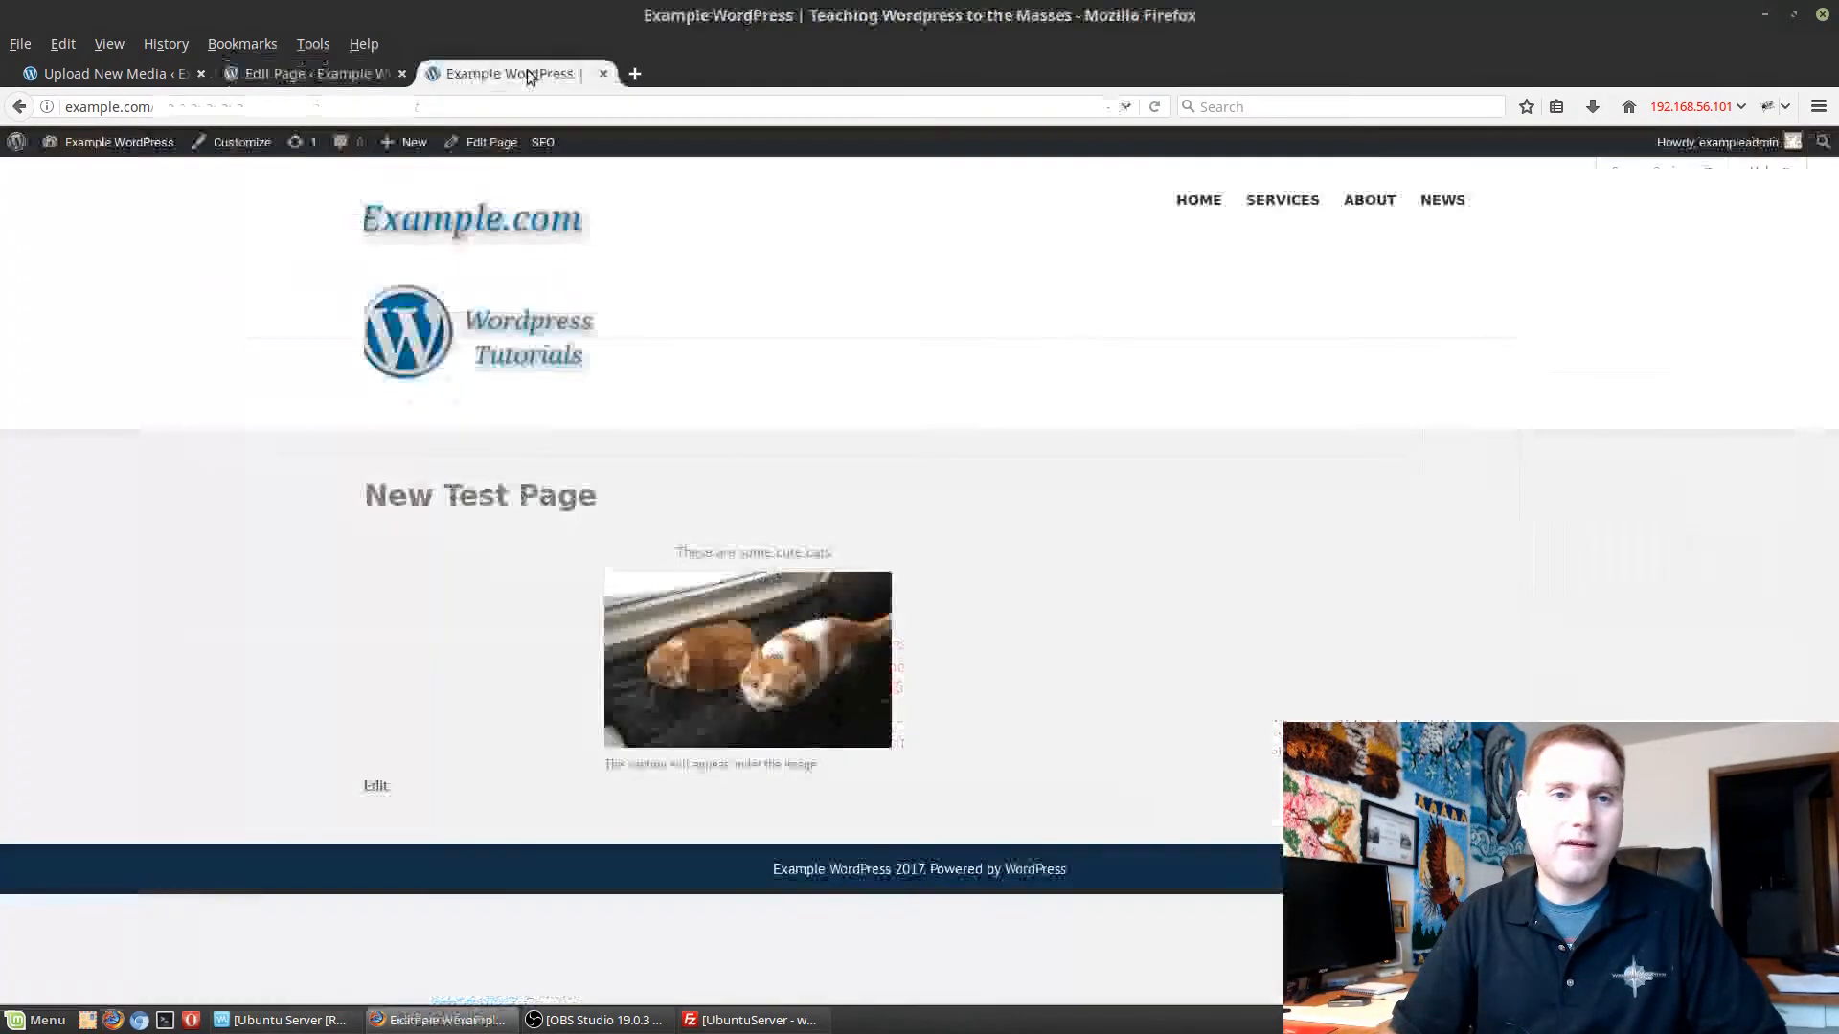
pyautogui.click(1370, 199)
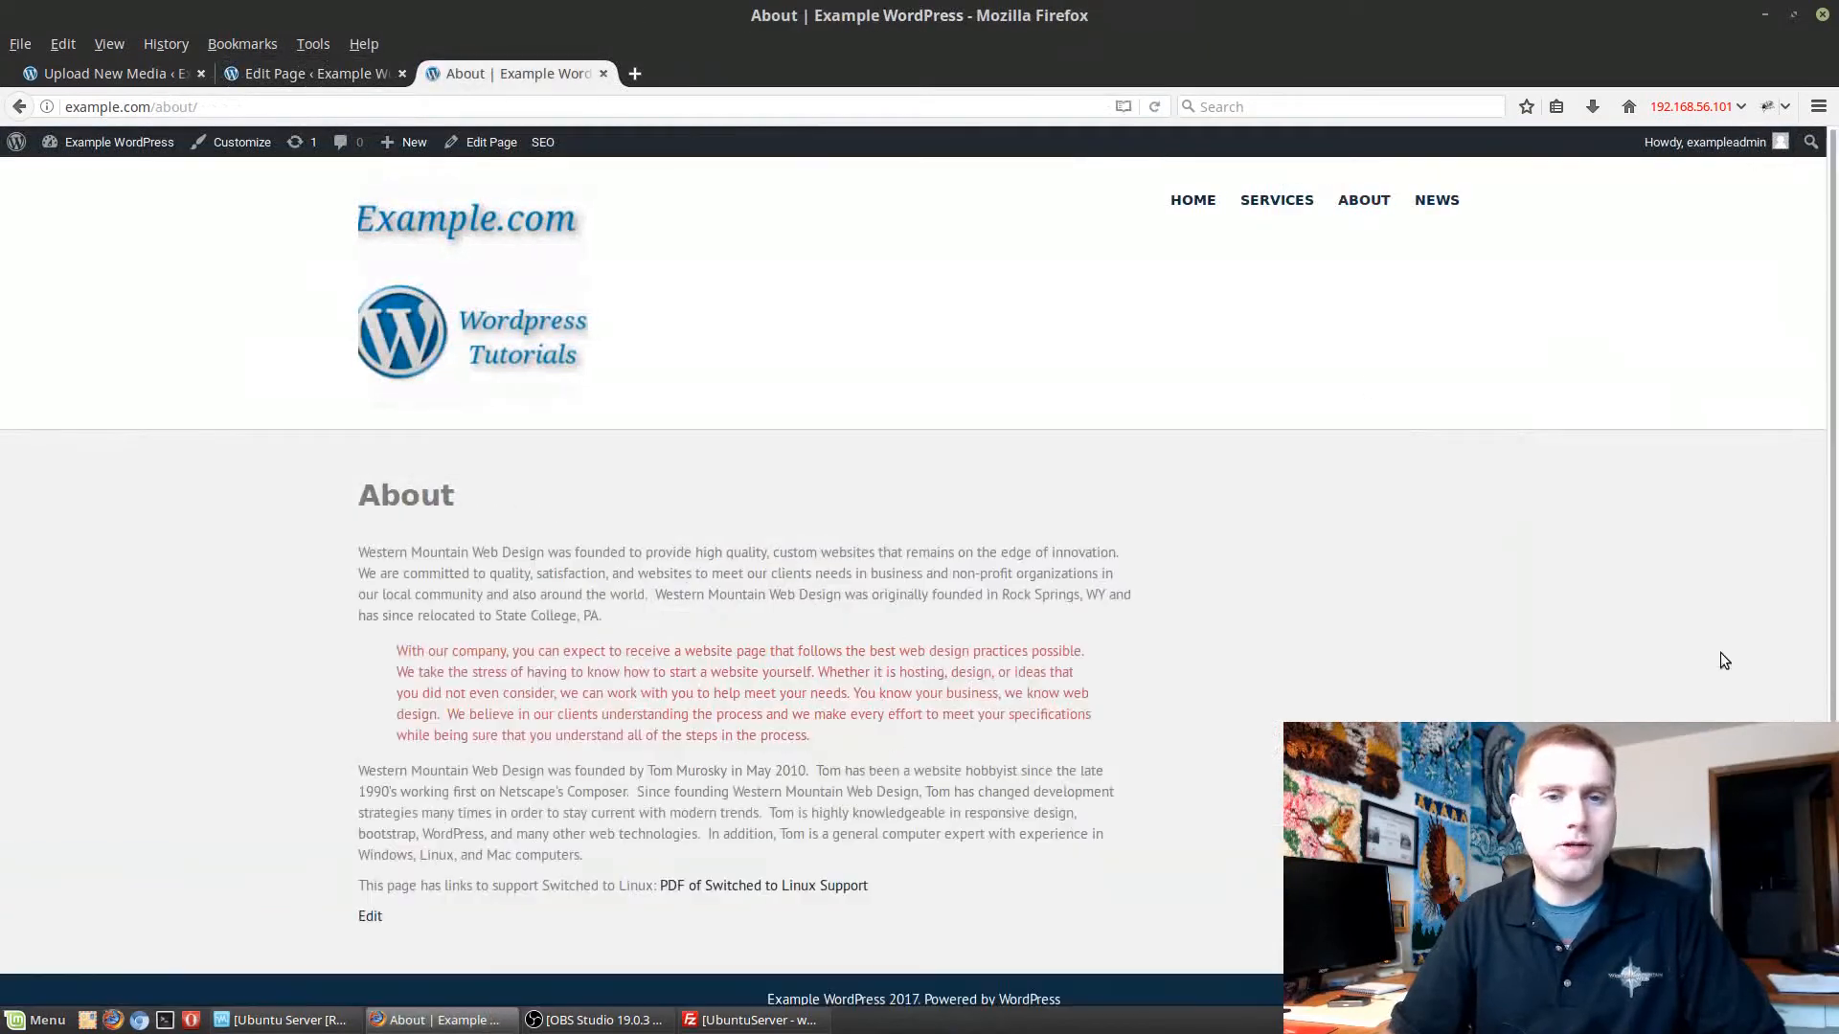
pyautogui.scroll(-1, 1153, 528)
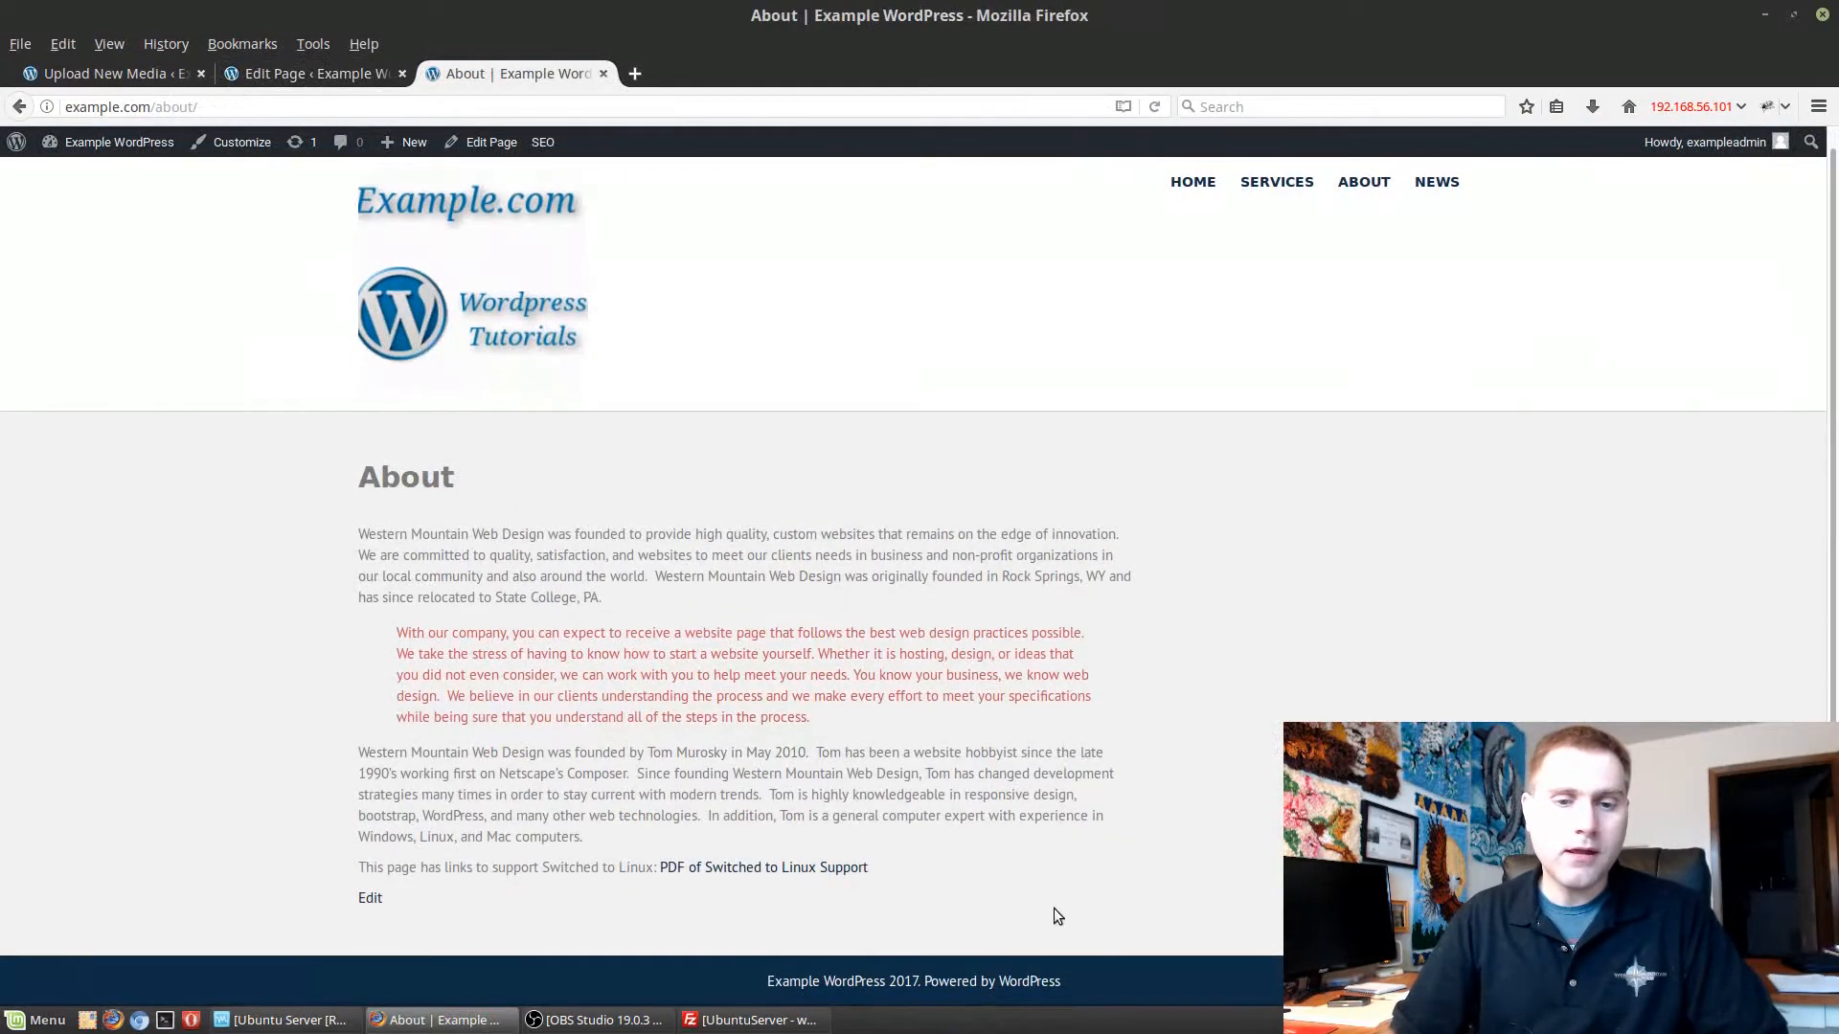
# Follow the PDF link on the live About page, look over the document, and return to the page.
pyautogui.click(723, 867)
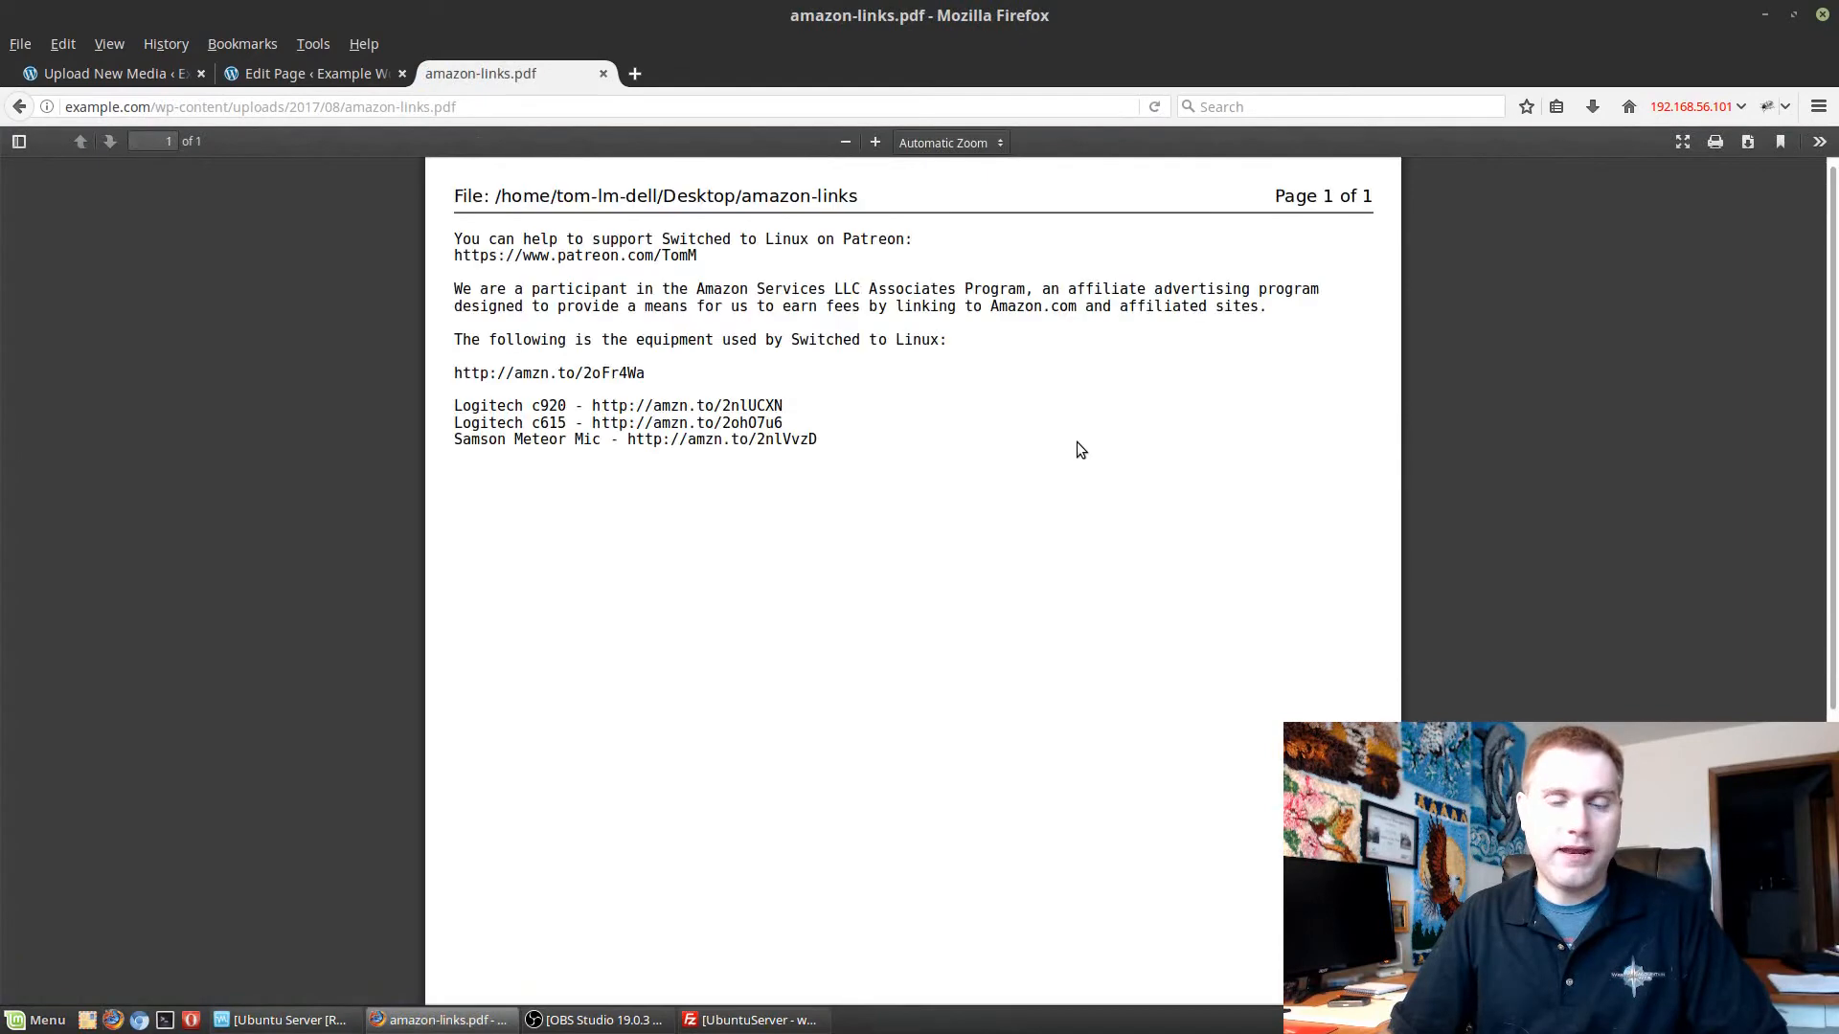
pyautogui.scroll(-3, 1072, 455)
pyautogui.scroll(3, 1082, 489)
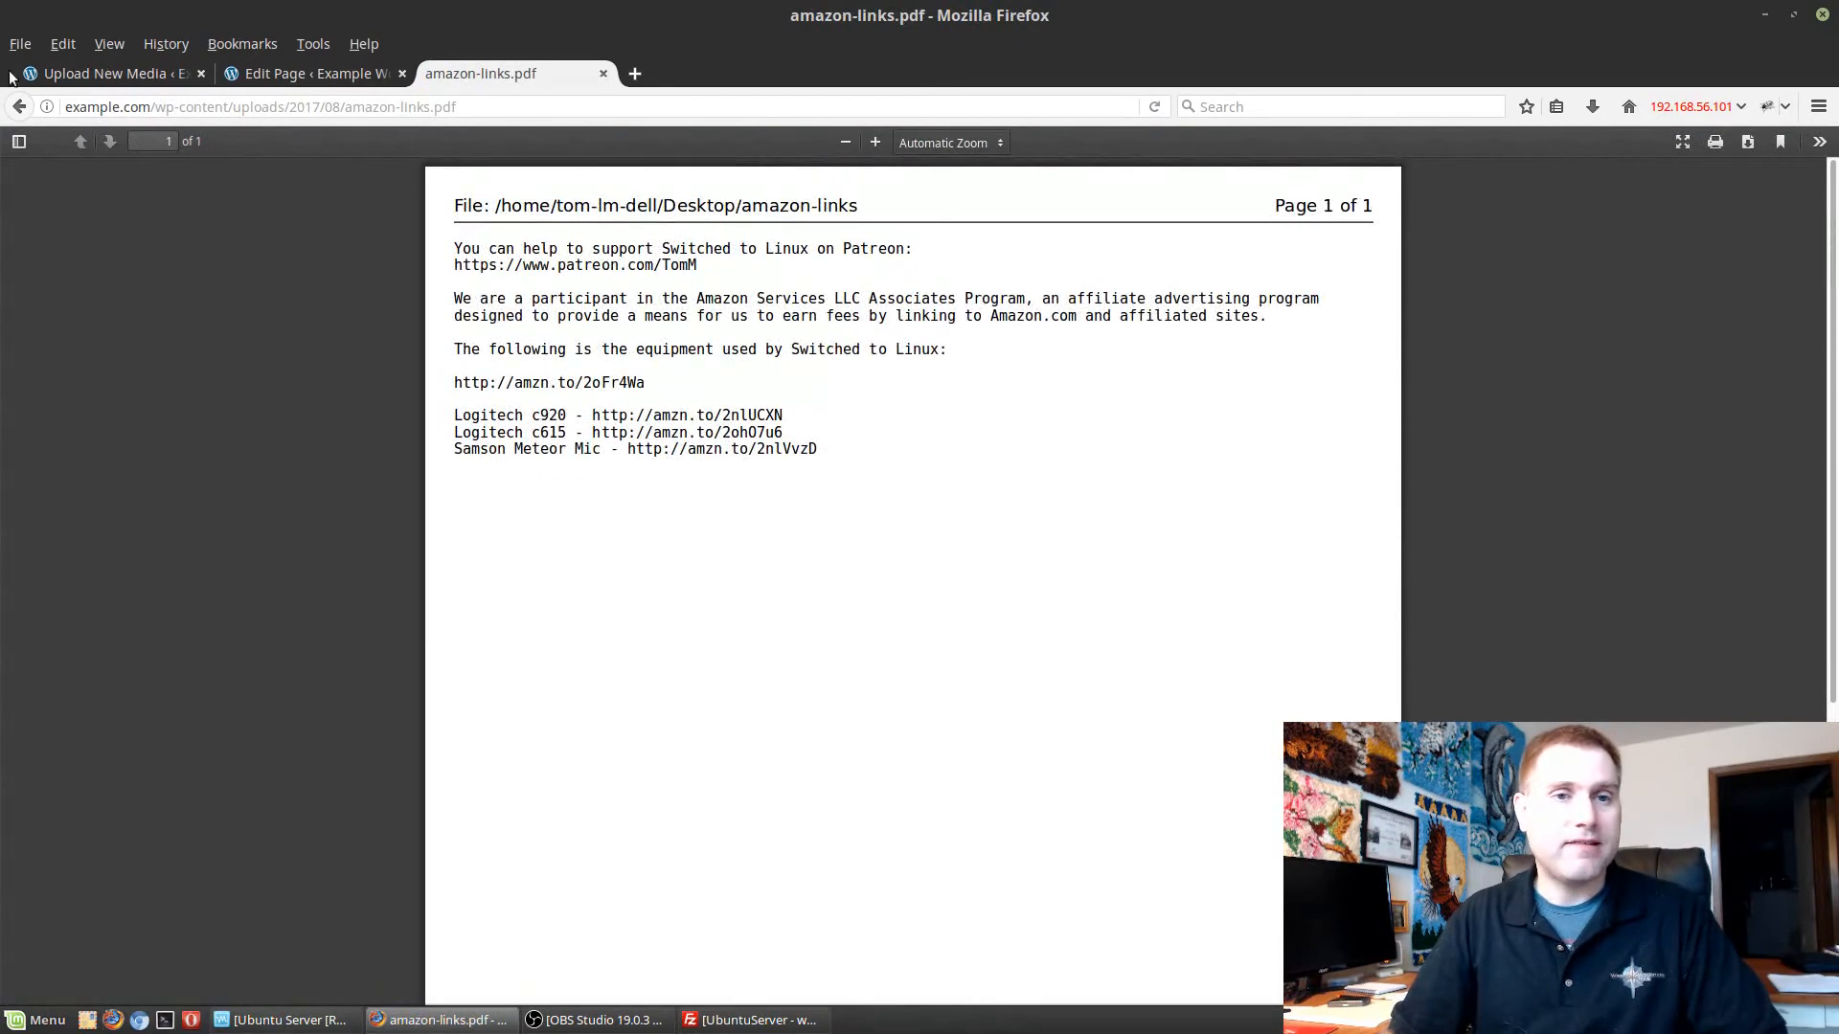
pyautogui.click(14, 103)
# Set the About page's PDF link to open in a new tab and update the page.
pyautogui.click(319, 73)
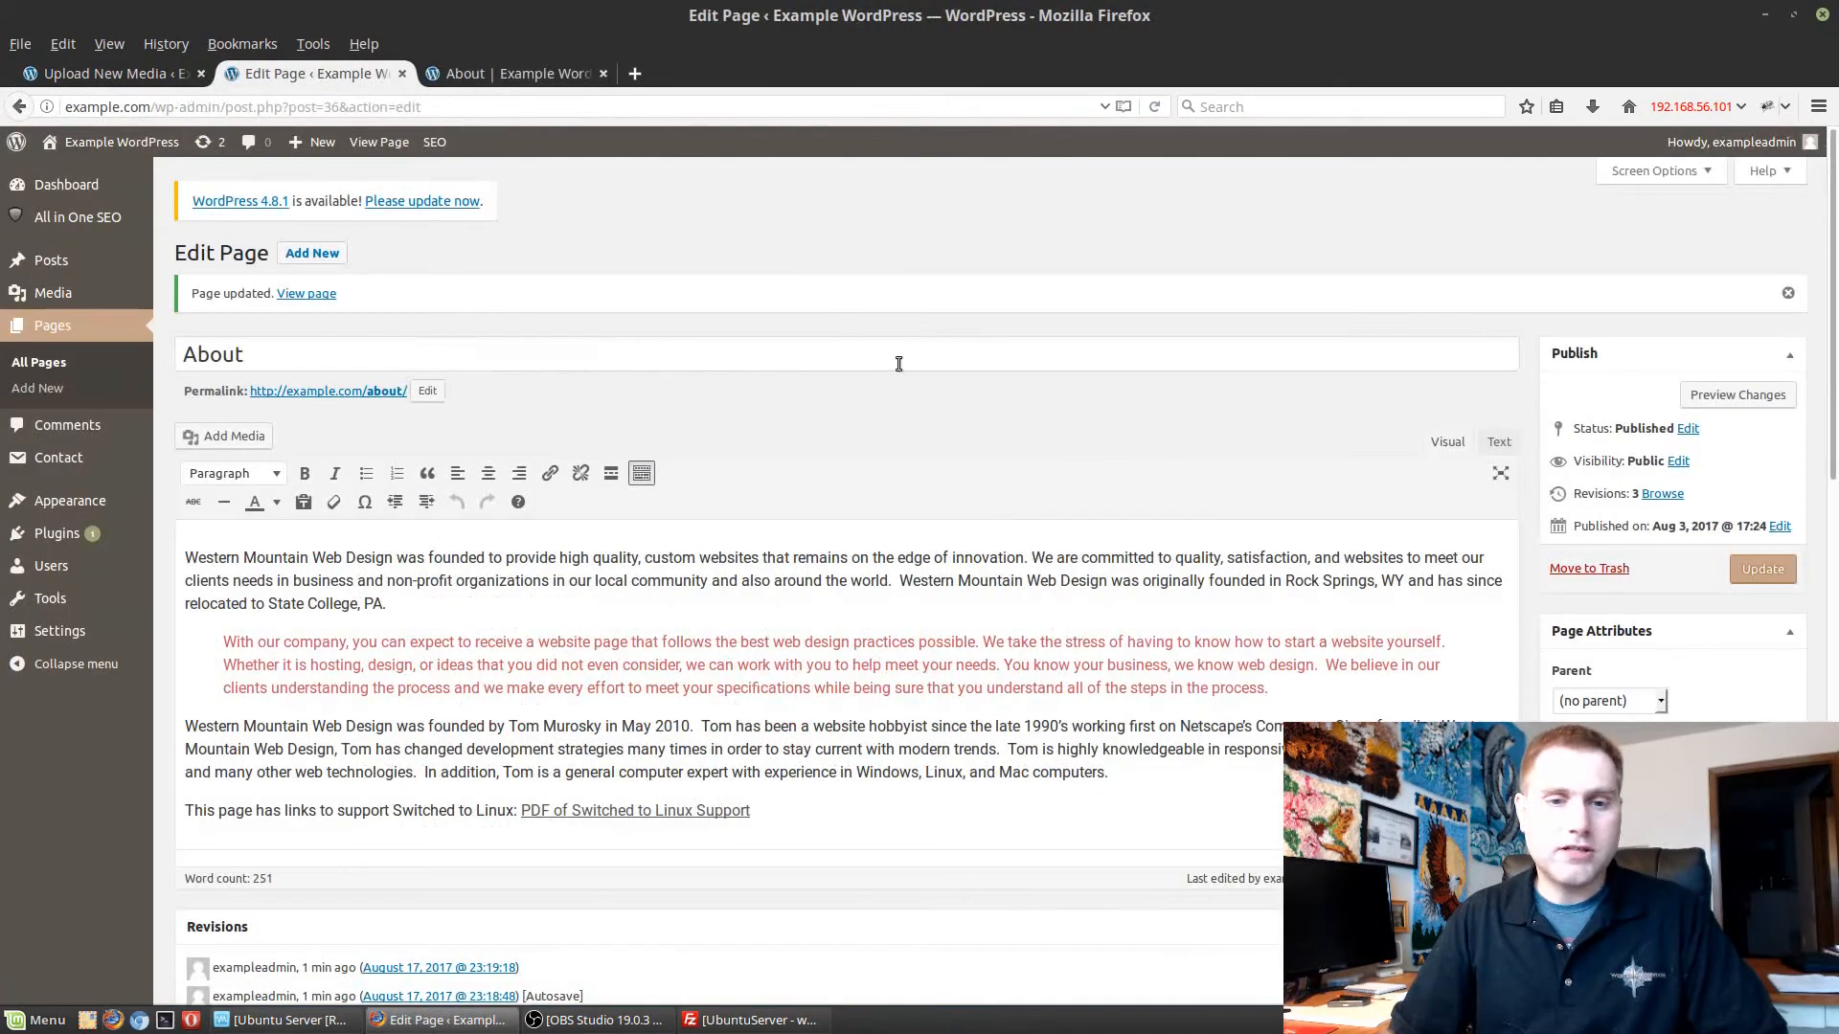
pyautogui.click(657, 810)
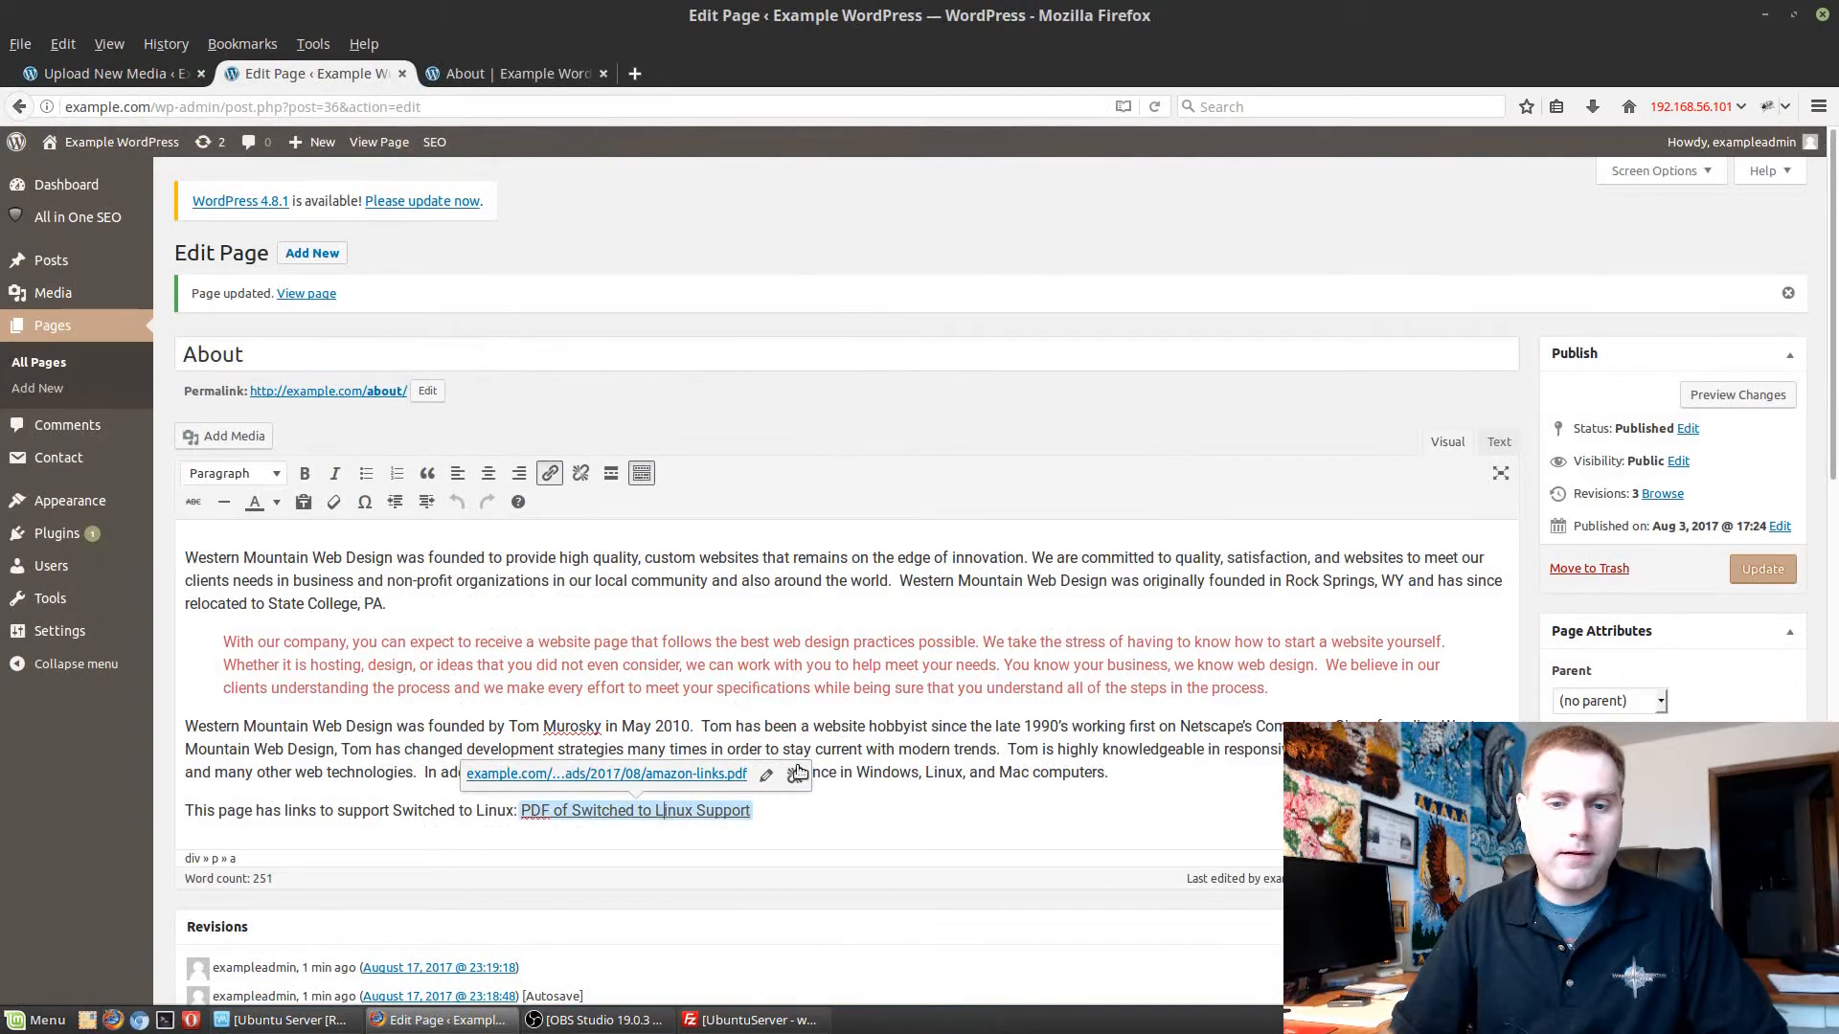
pyautogui.click(763, 776)
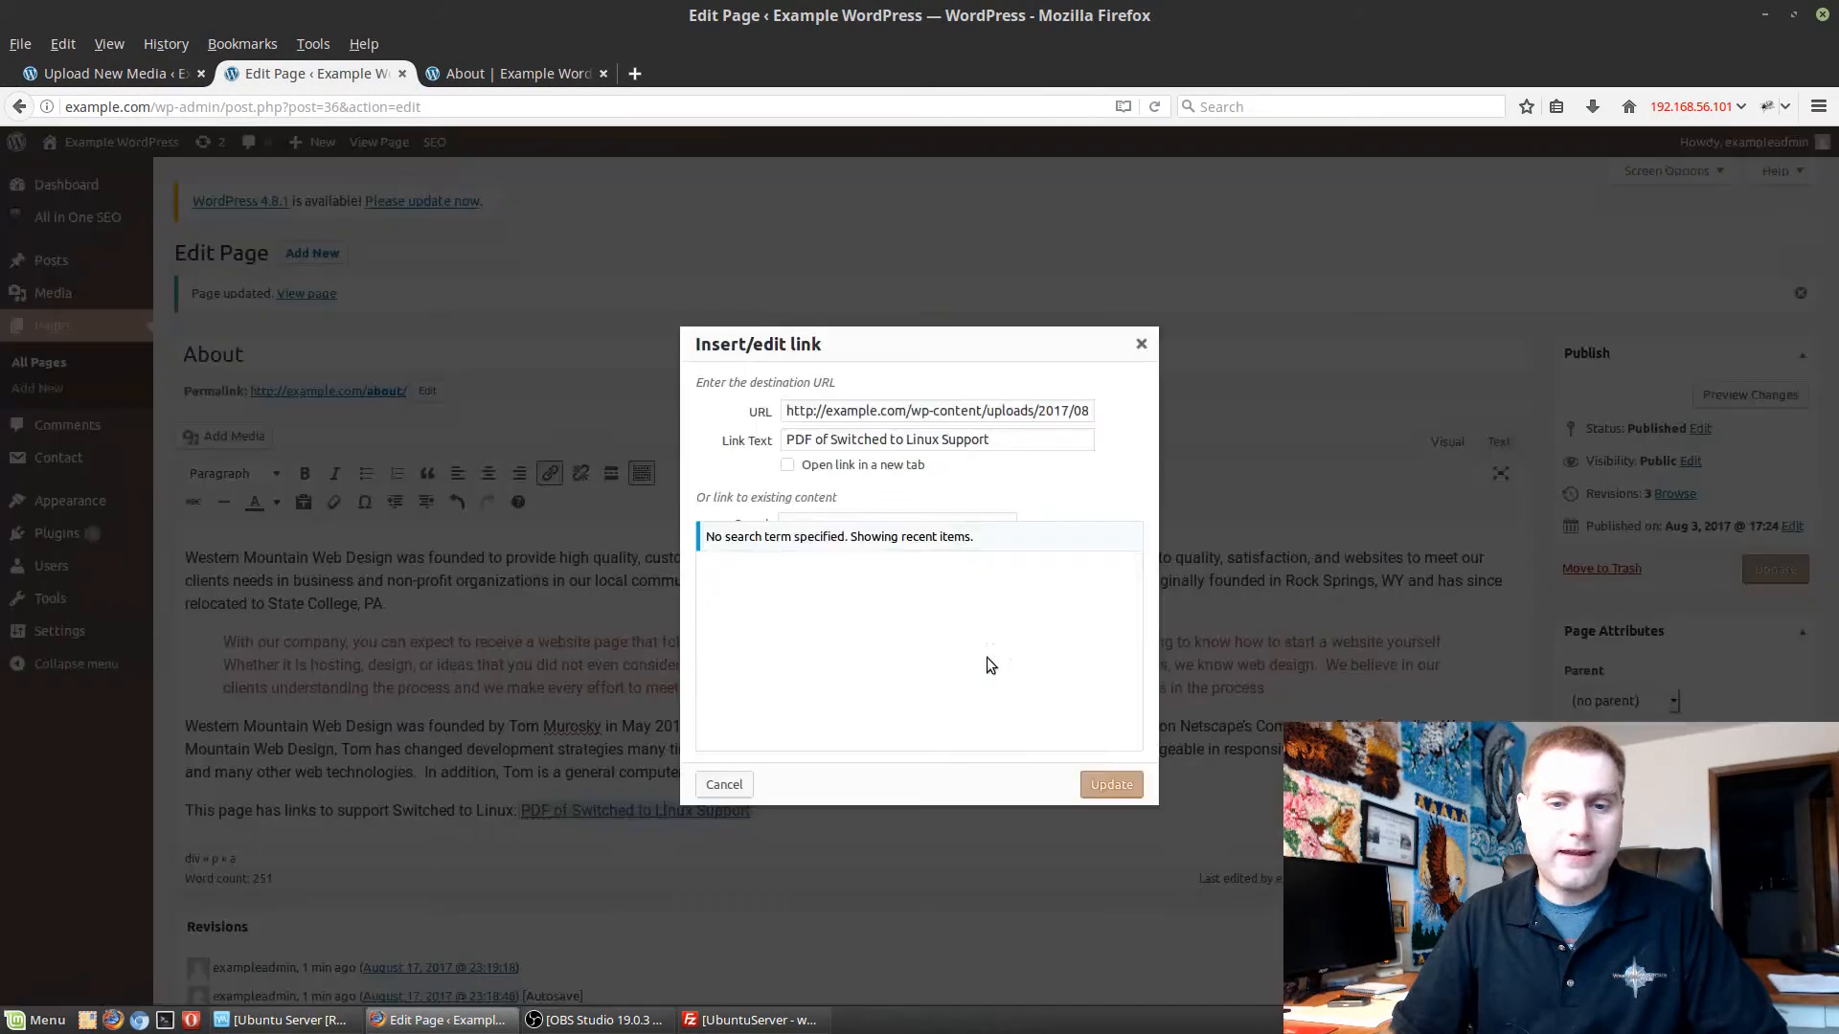
pyautogui.click(814, 776)
pyautogui.click(829, 466)
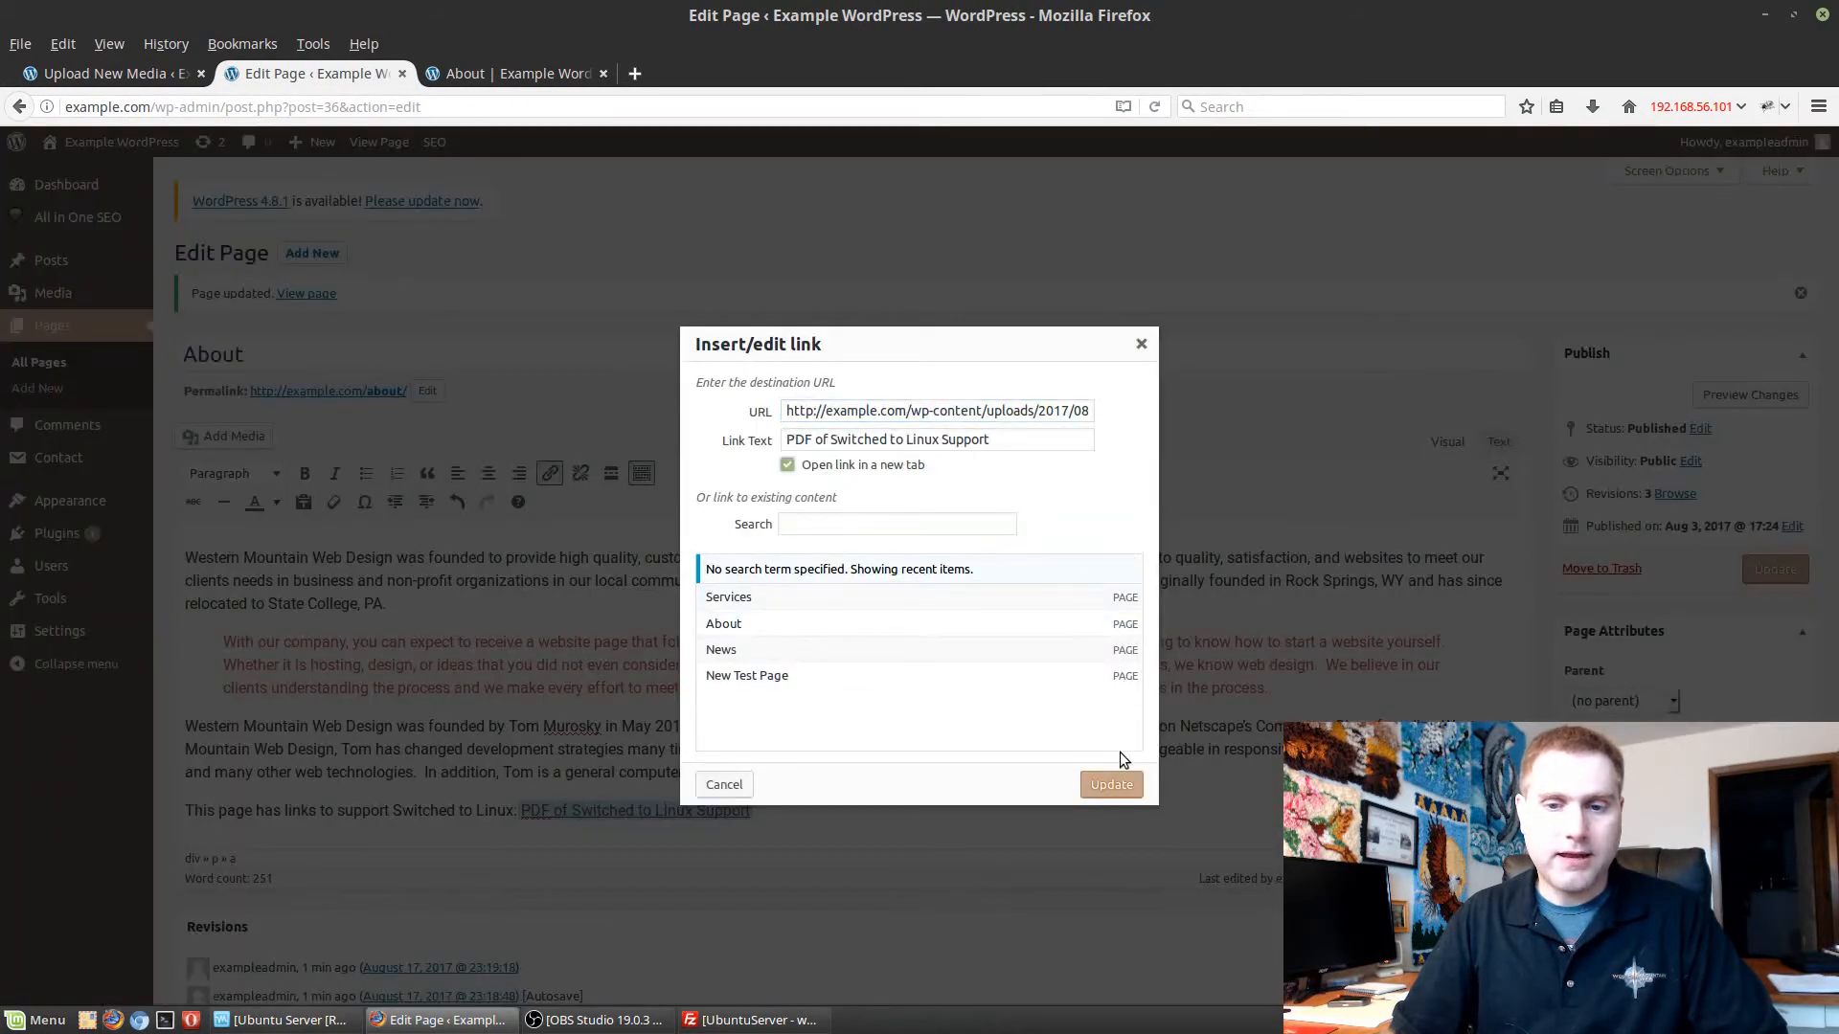
pyautogui.click(1109, 785)
pyautogui.click(1764, 572)
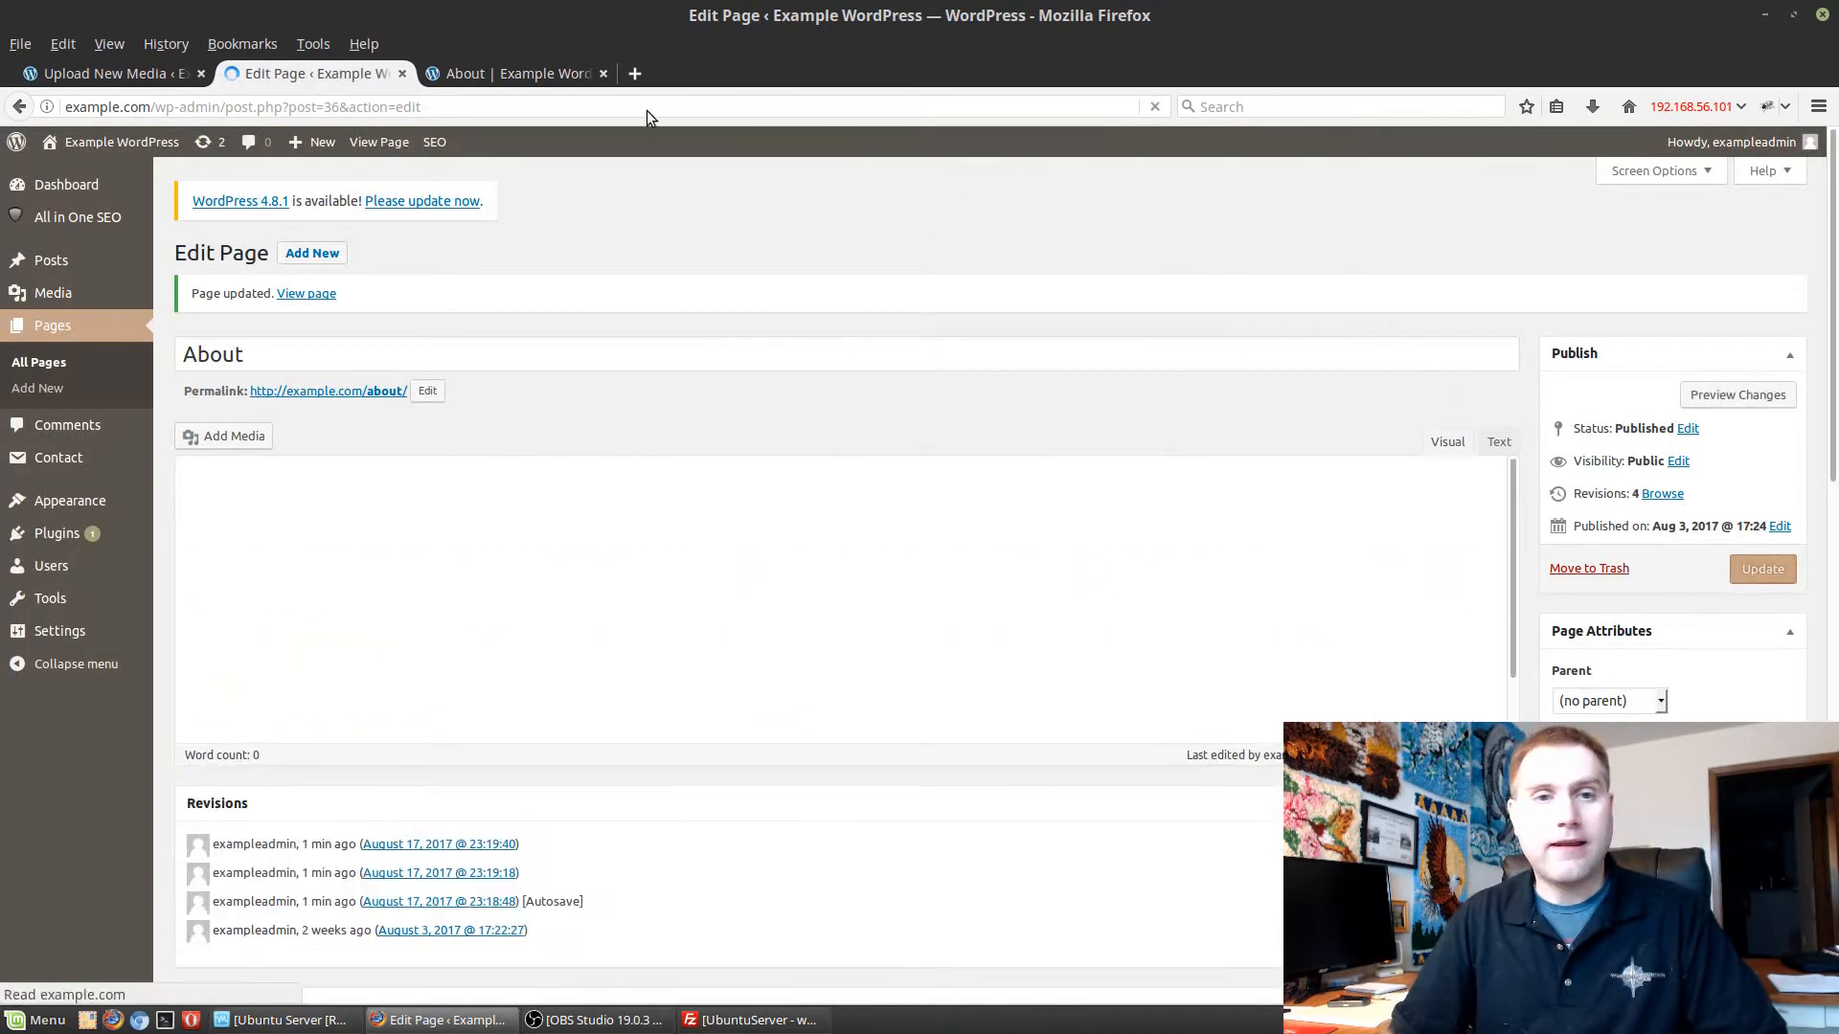
# Test the PDF link on the live About page, compare the open browser tabs, and close the PDF.
pyautogui.click(527, 72)
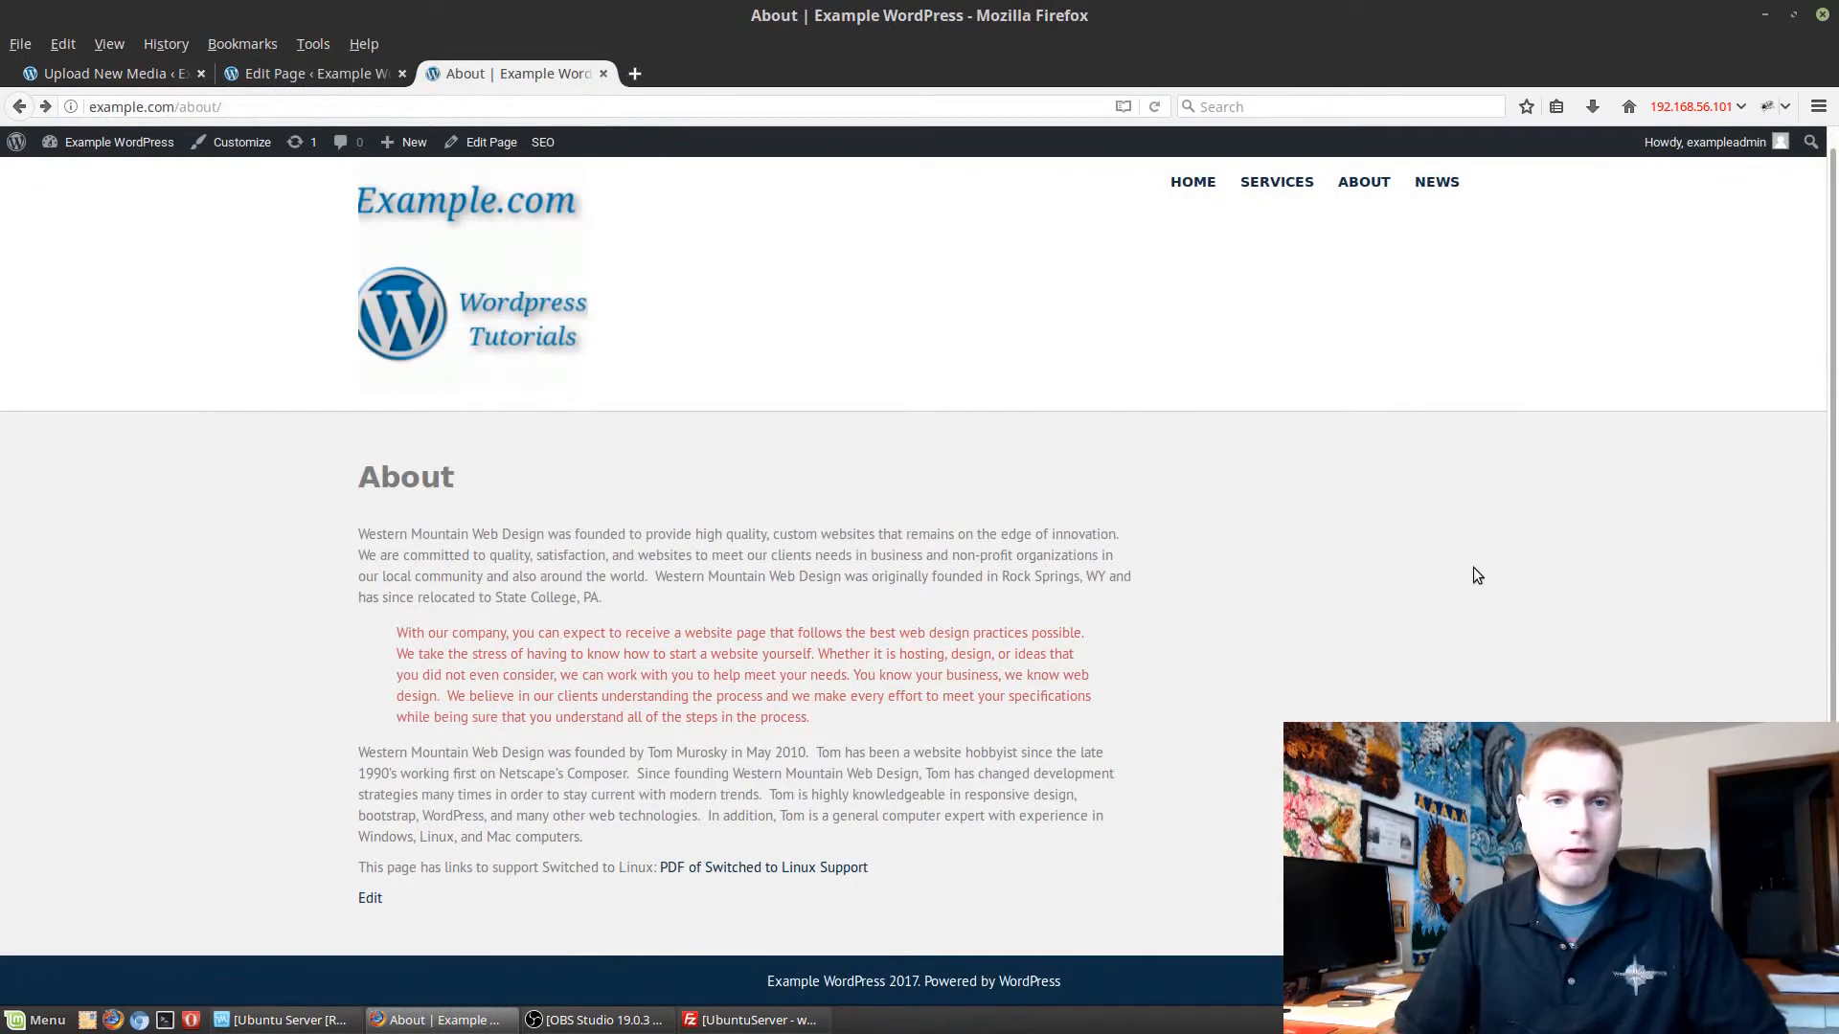
pyautogui.click(762, 868)
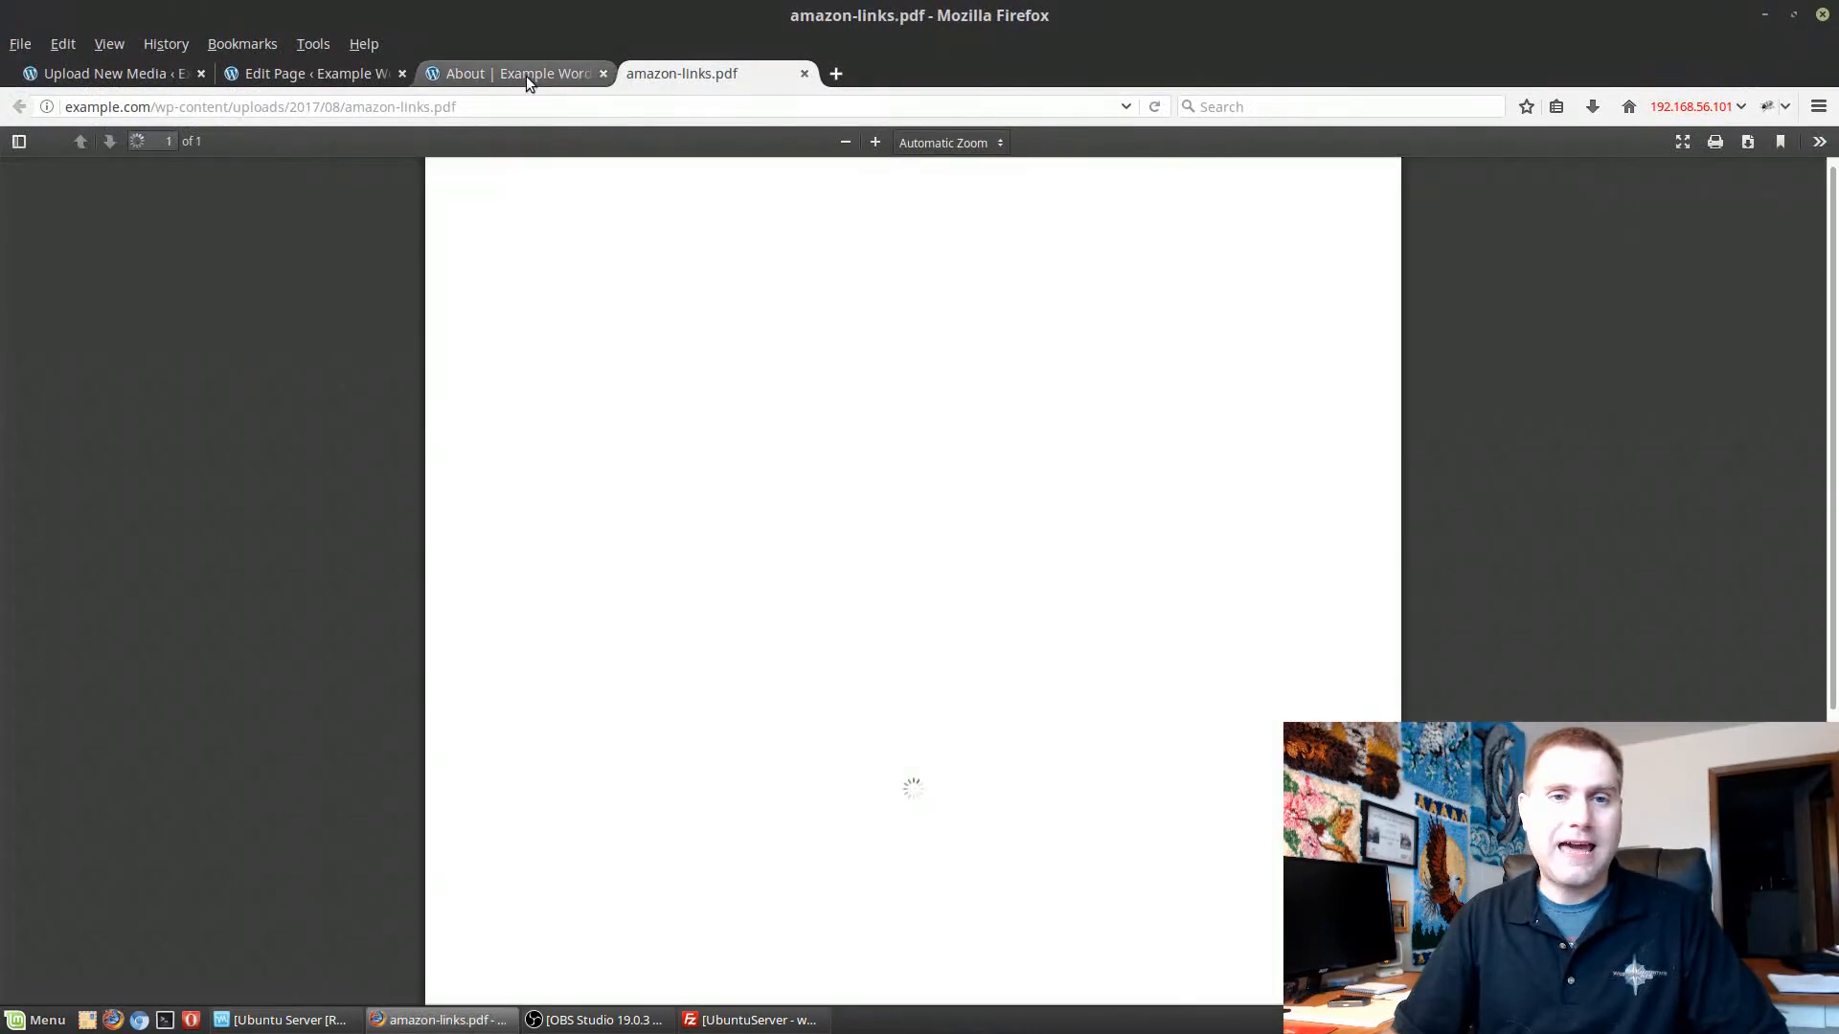
pyautogui.click(526, 77)
pyautogui.click(757, 74)
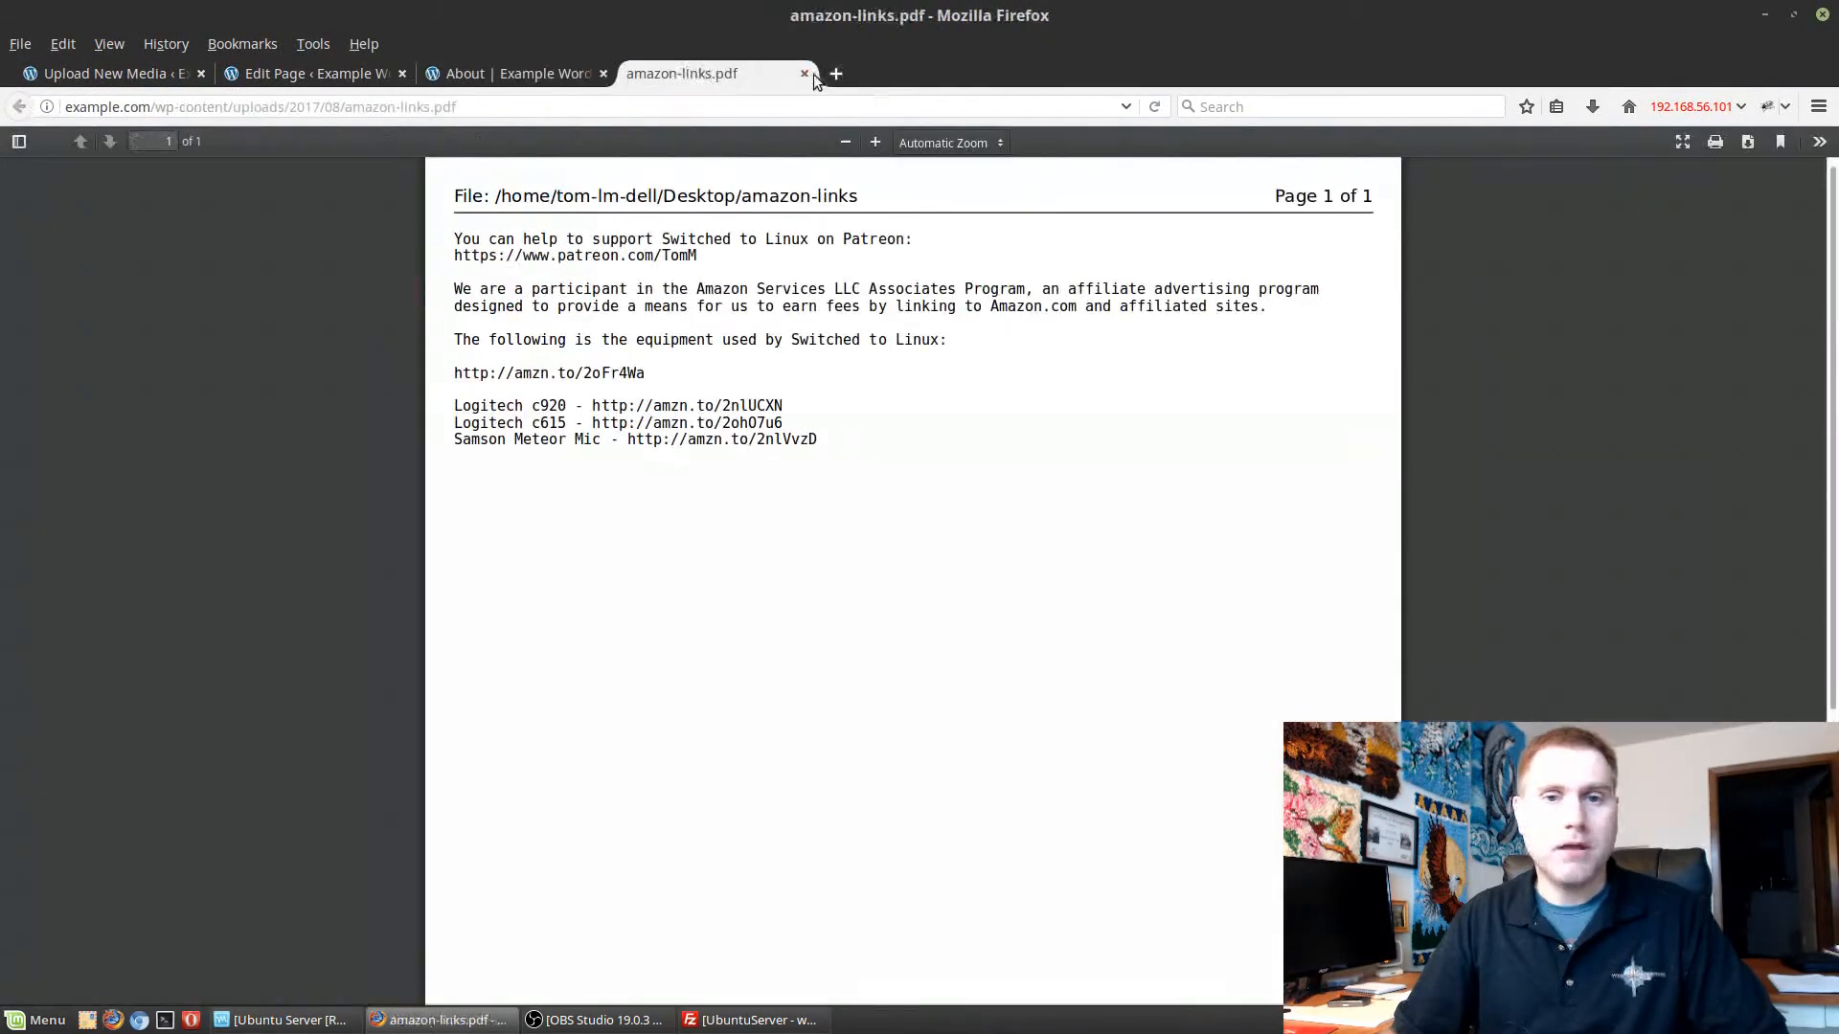
pyautogui.click(805, 74)
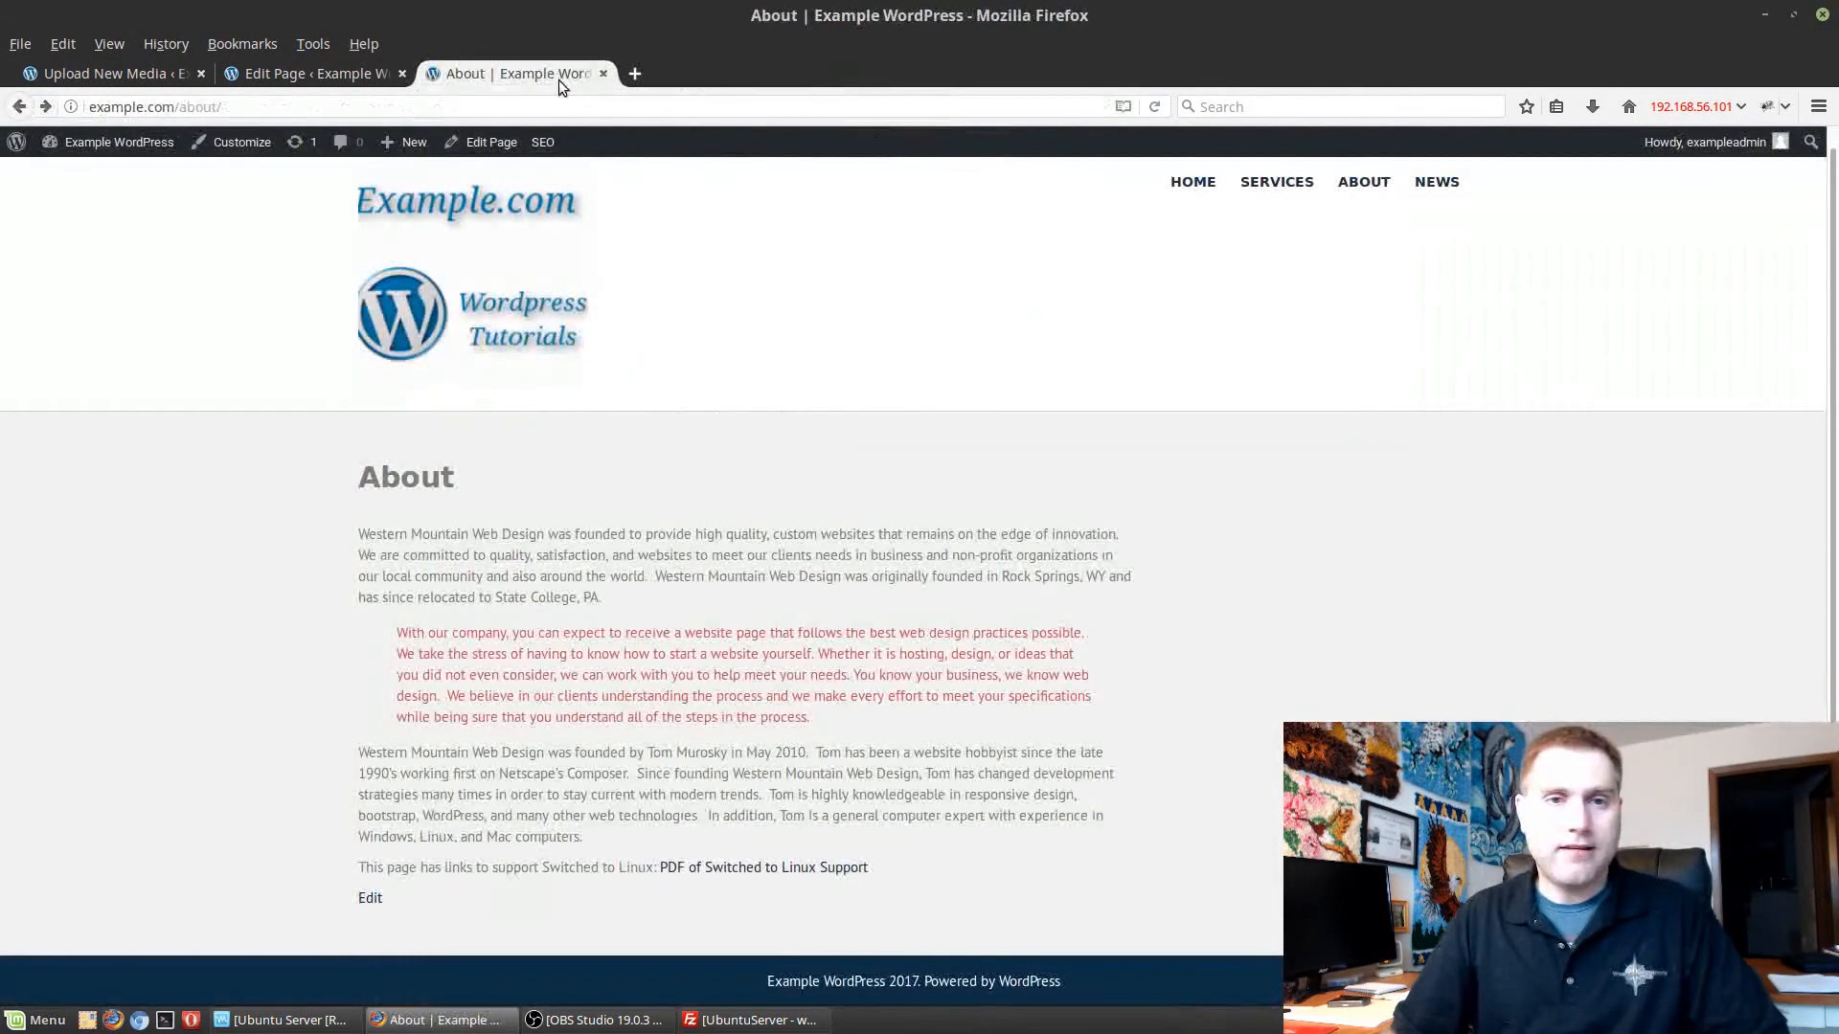
# Add a new page titled "Slideshow" and place the cursor in its empty content area.
pyautogui.click(270, 73)
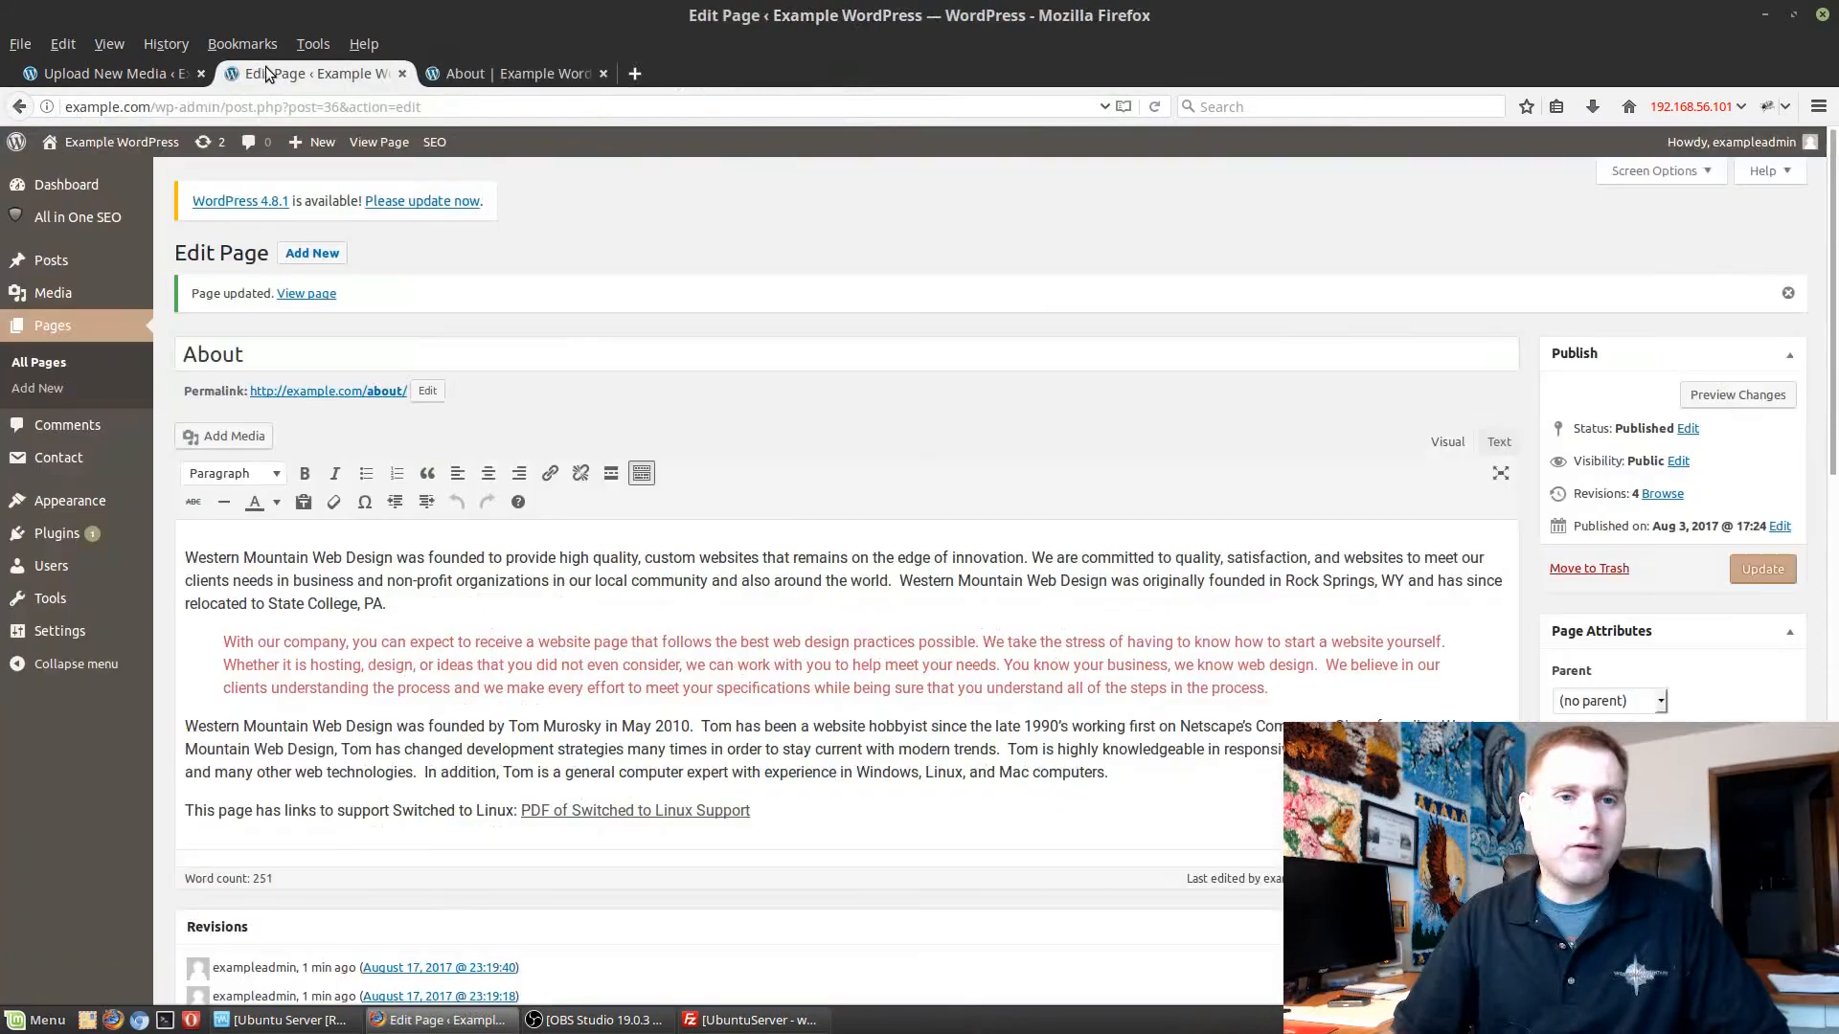
pyautogui.click(56, 325)
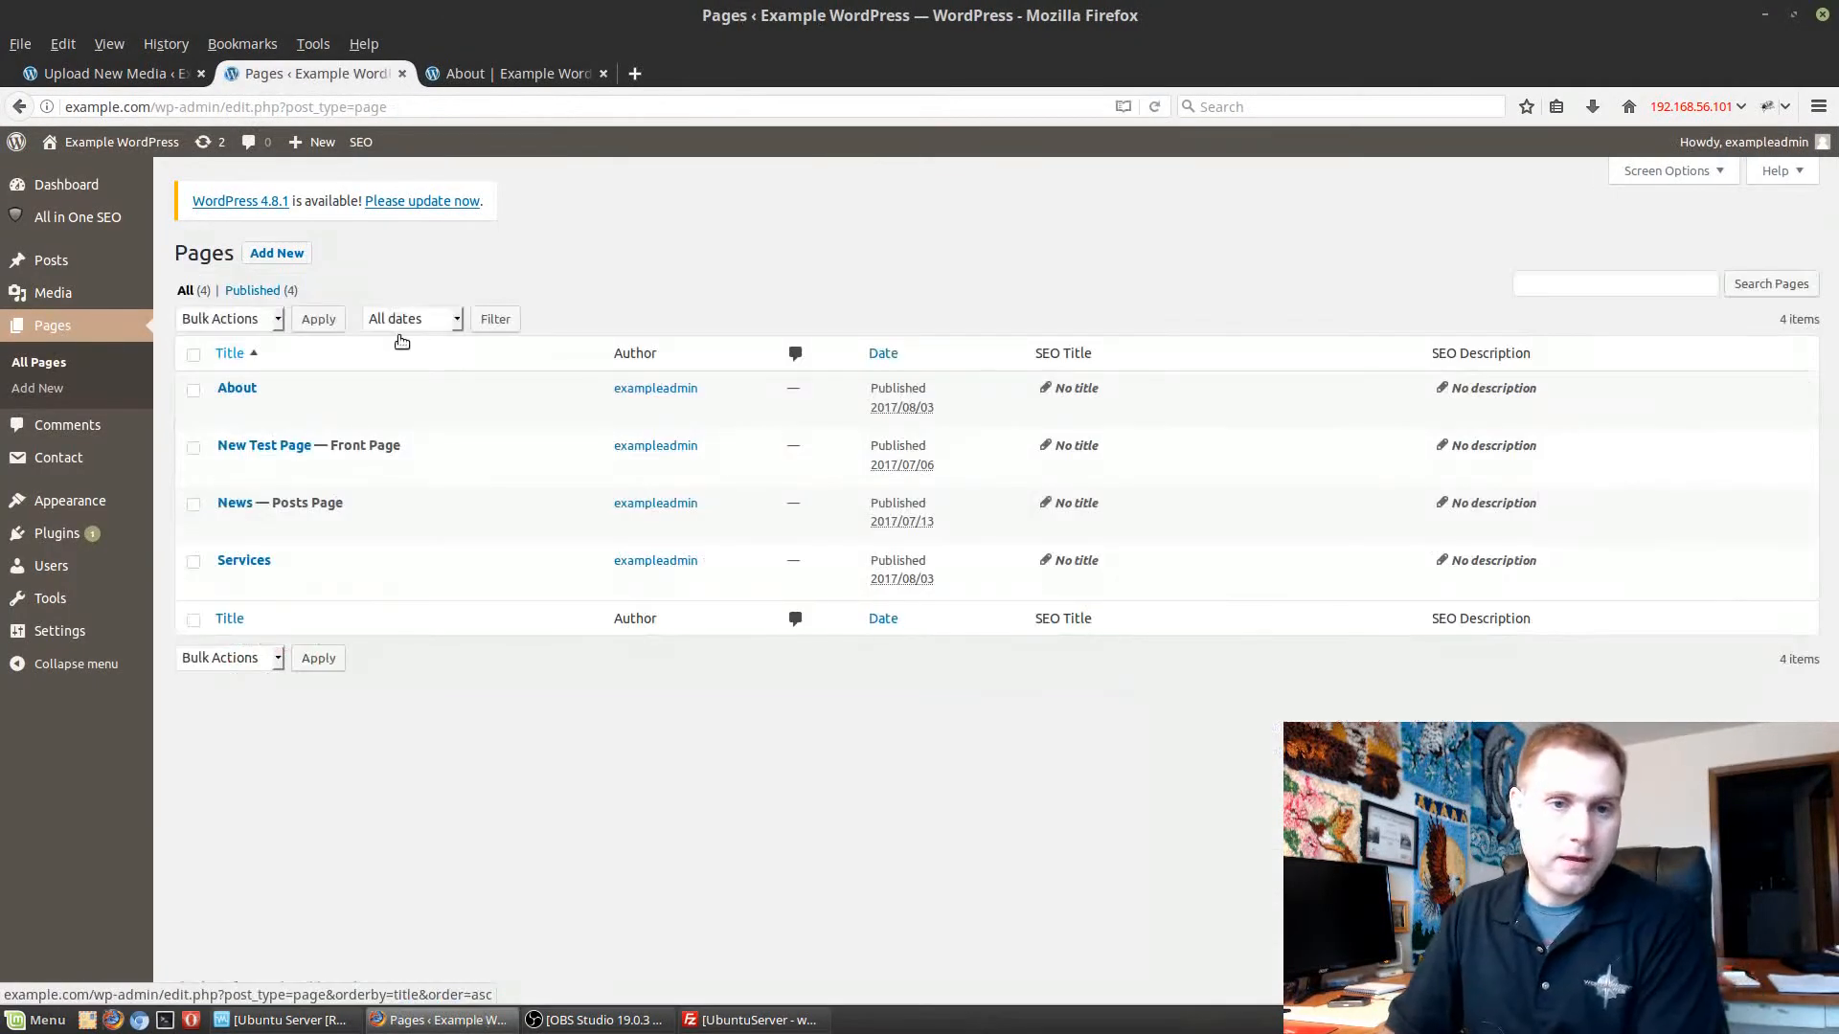
pyautogui.click(276, 253)
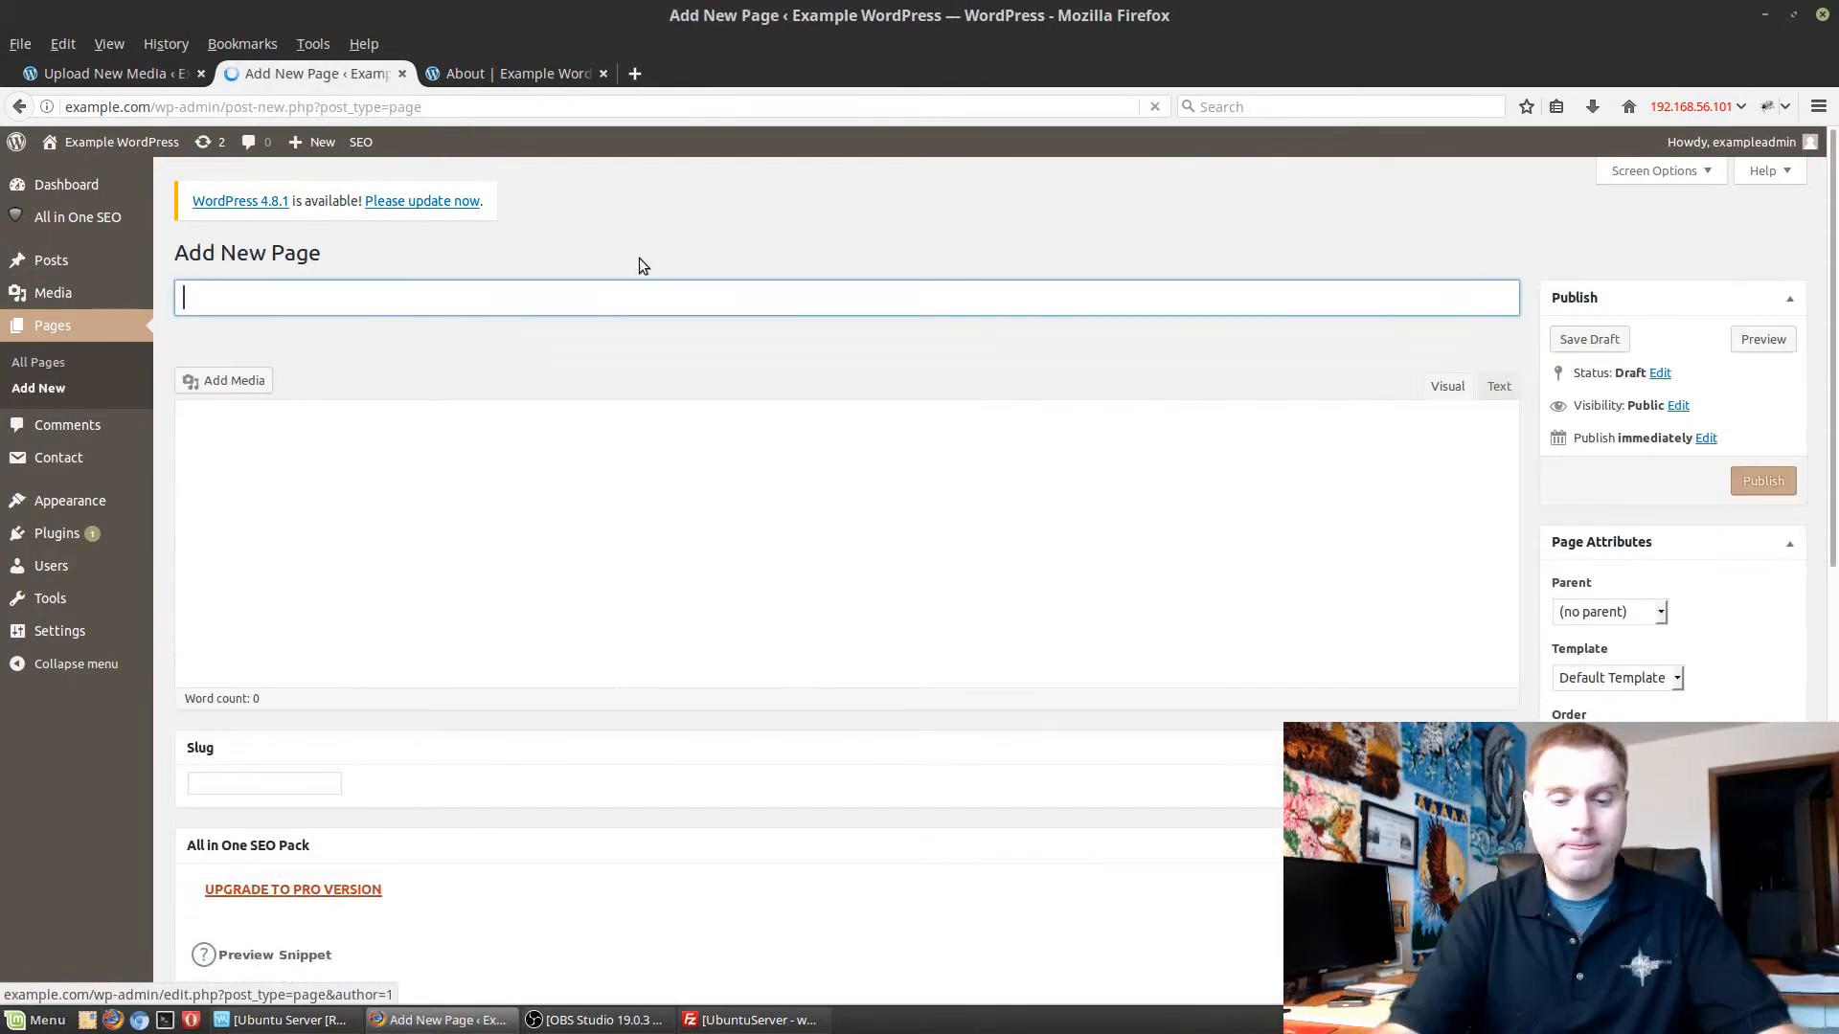
pyautogui.write('Slideshow')
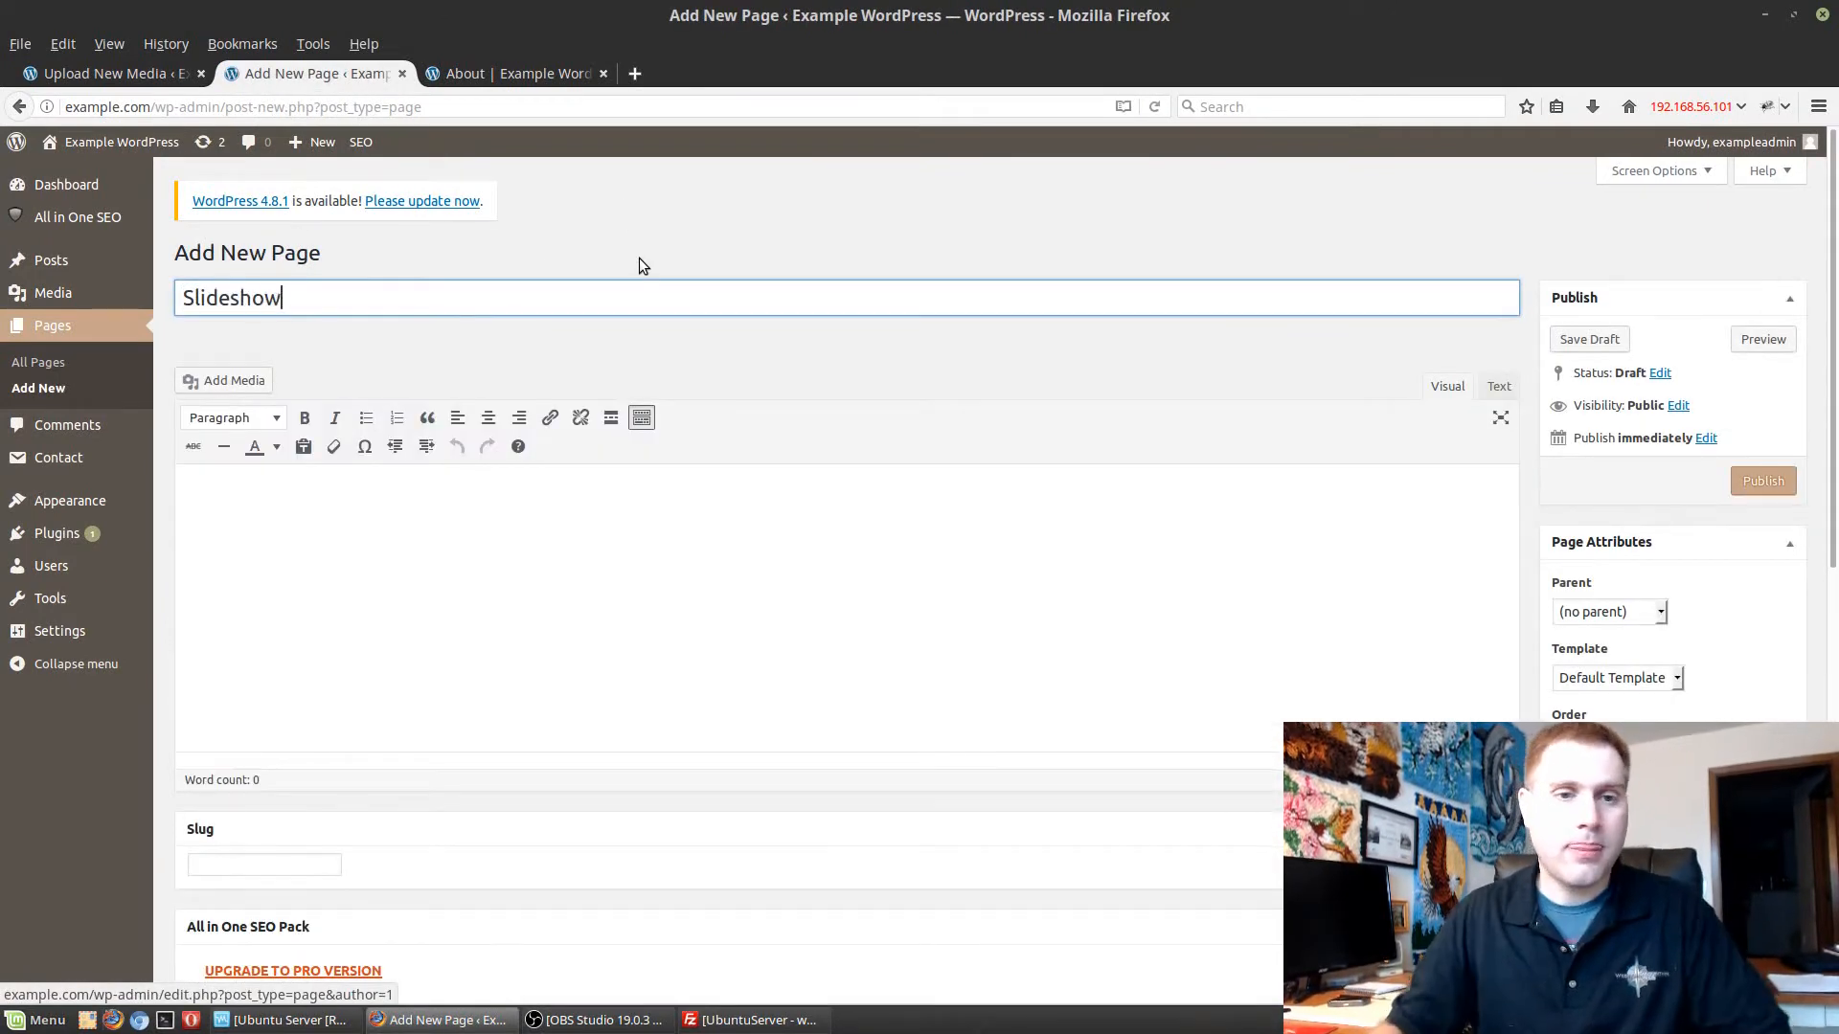
pyautogui.click(630, 563)
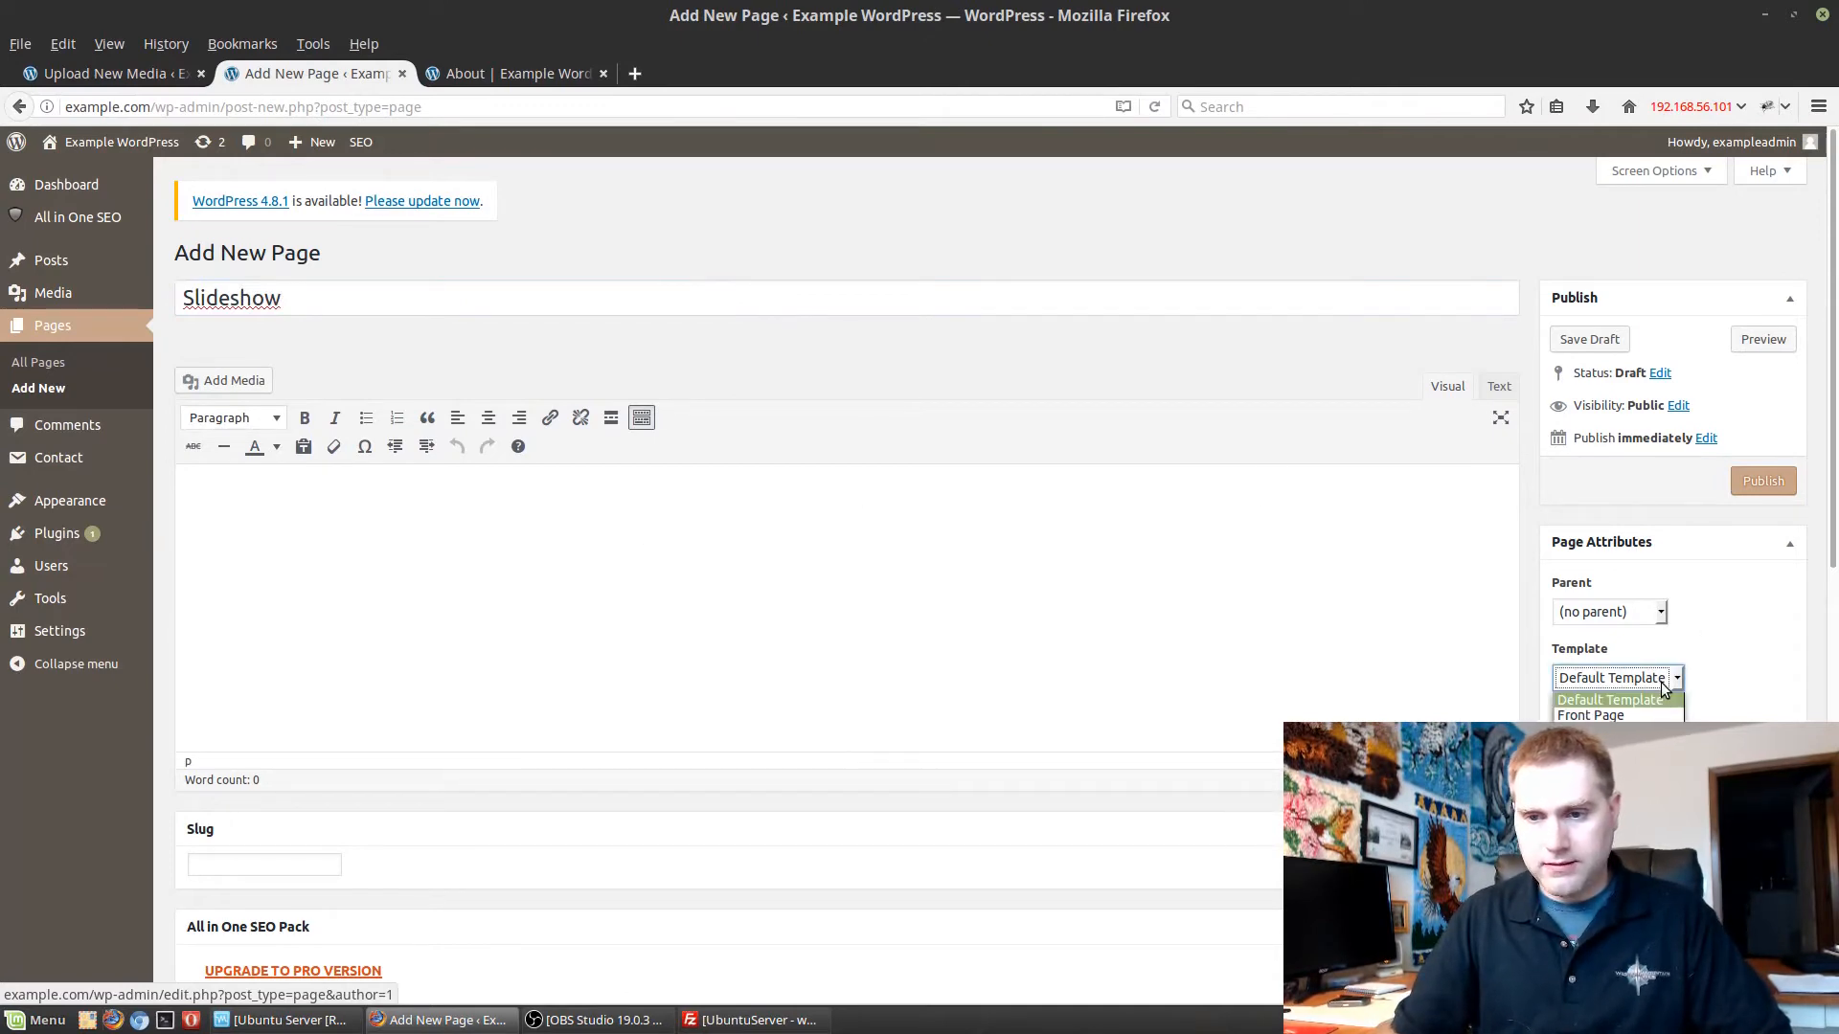
pyautogui.click(577, 515)
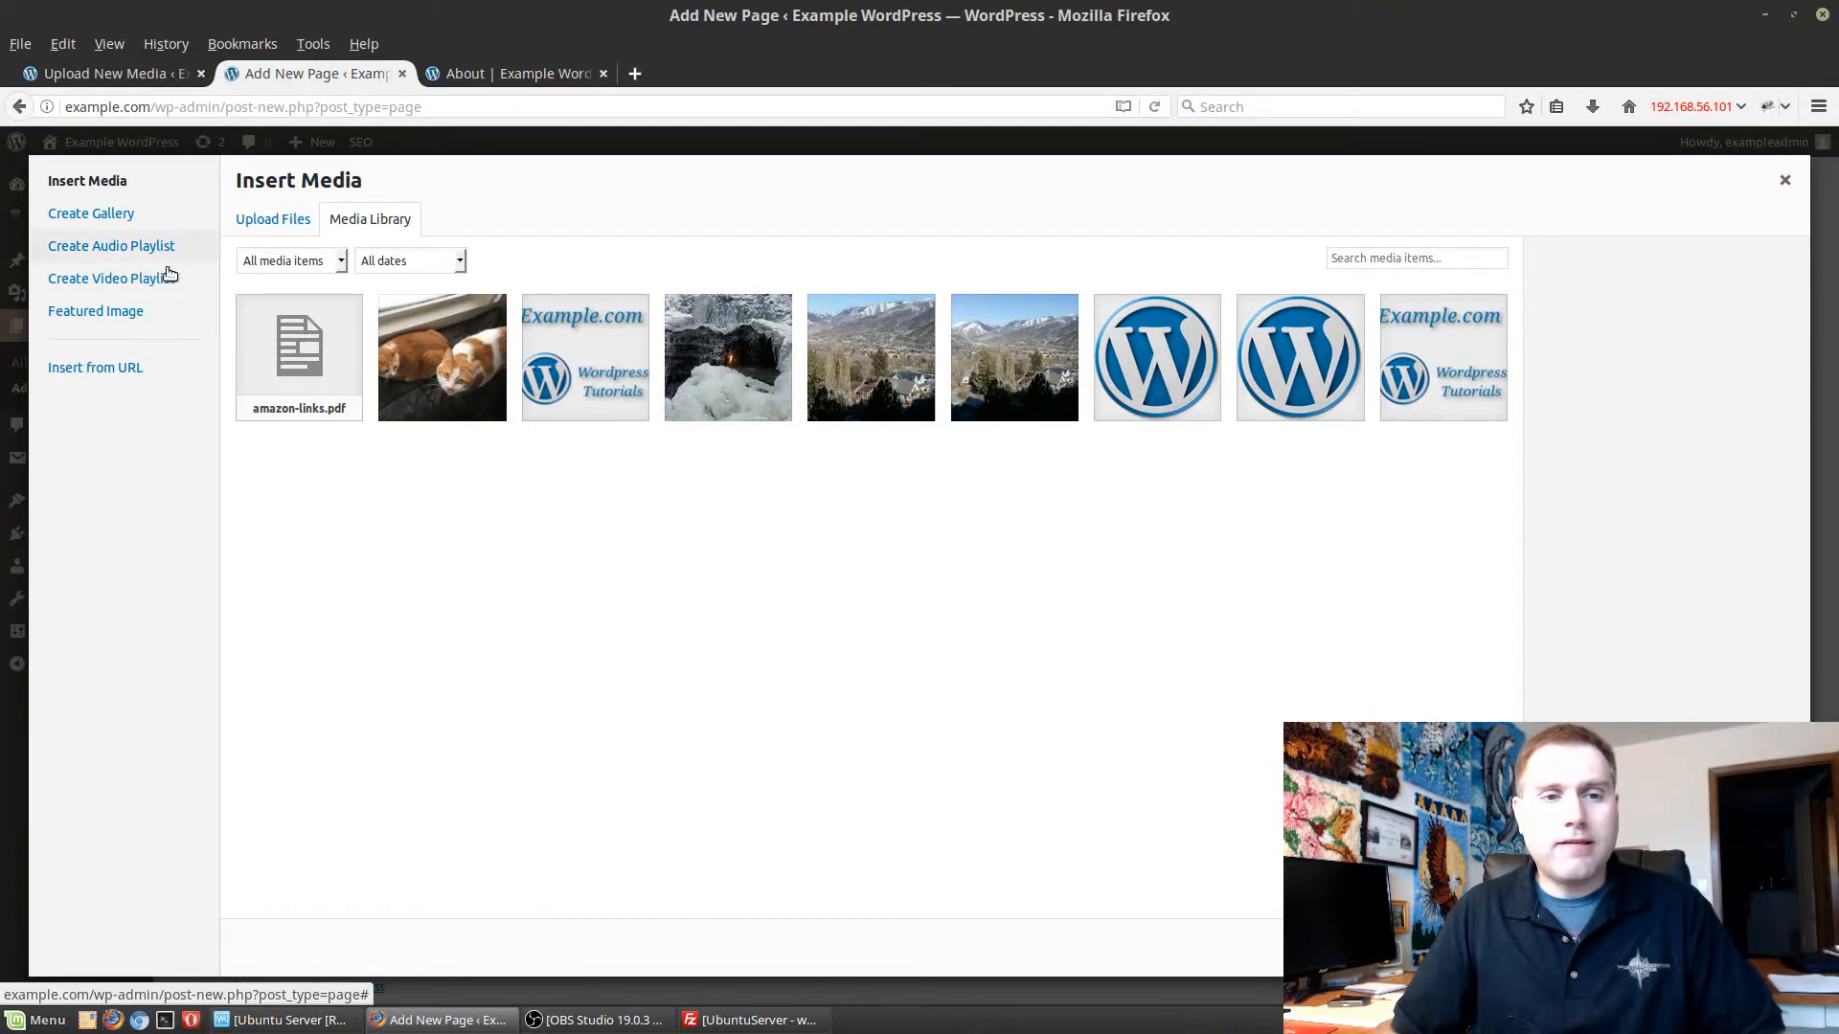
# Start a gallery for the page and select arches.jpg, garden-gods.jpg, sunset.jpg and thermopolis.jpg from the Desktop as upload files.
pyautogui.click(99, 214)
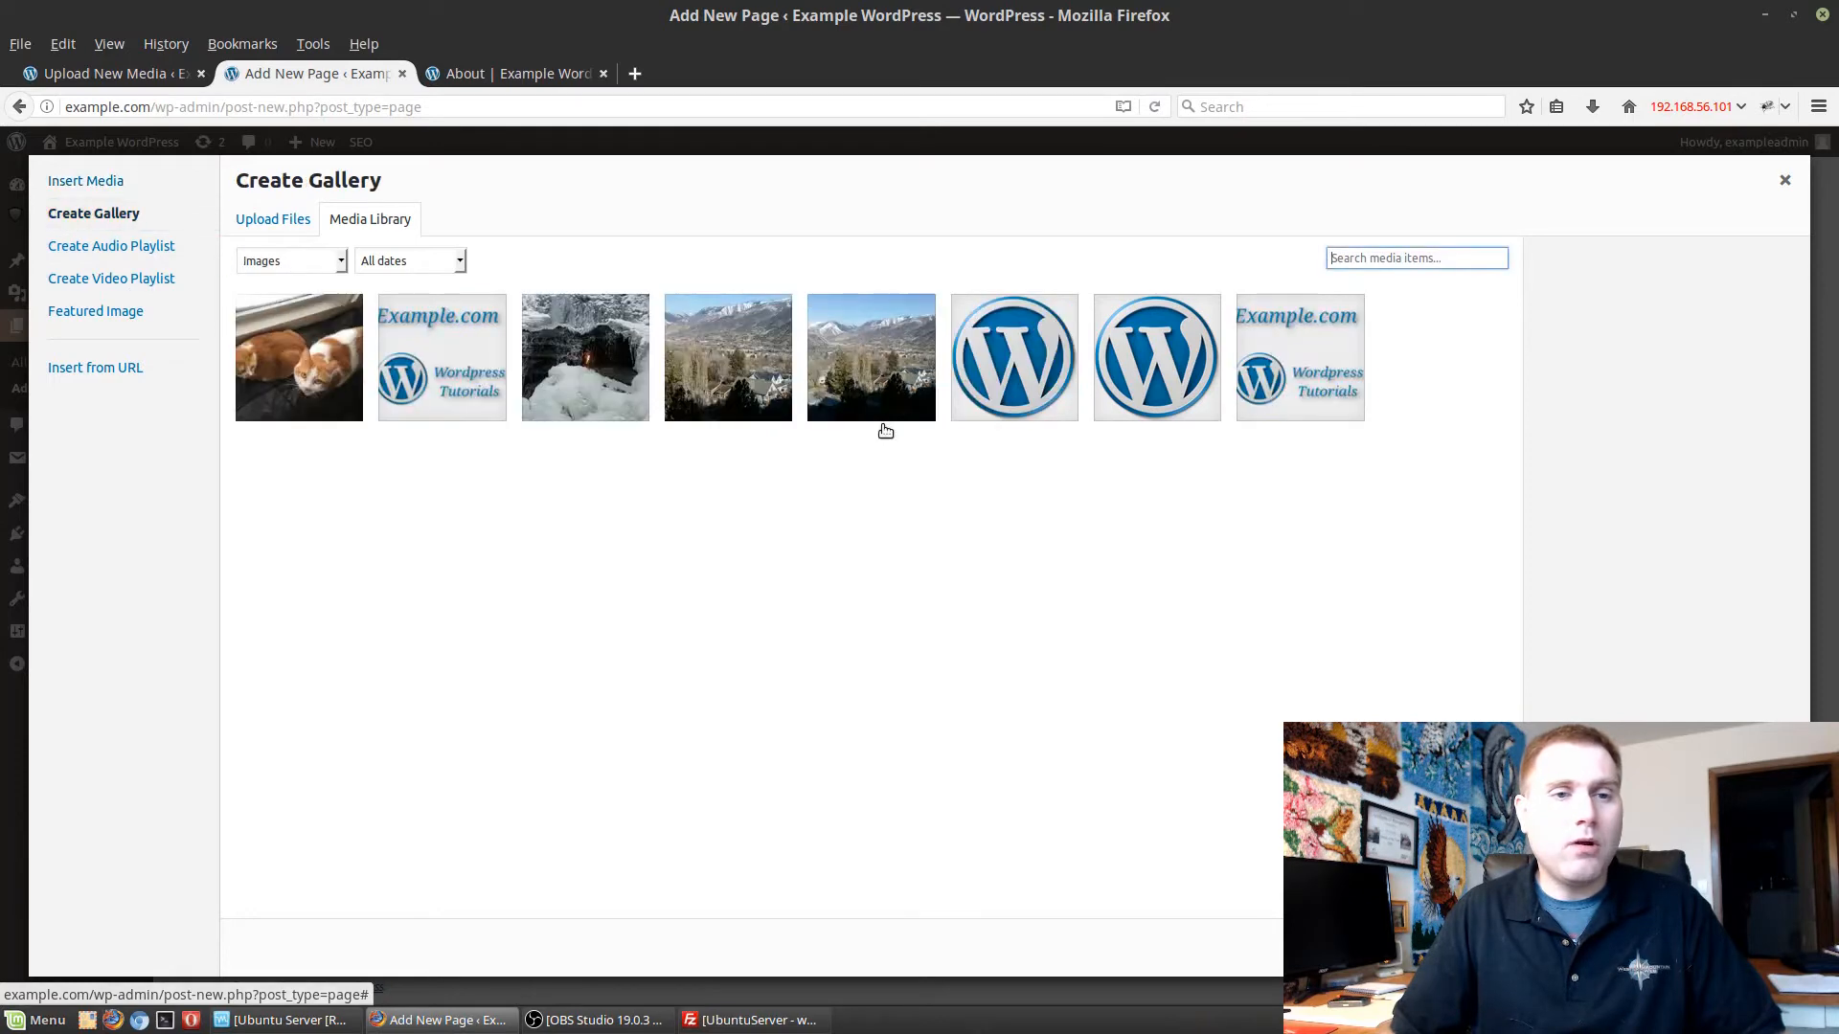
pyautogui.click(301, 224)
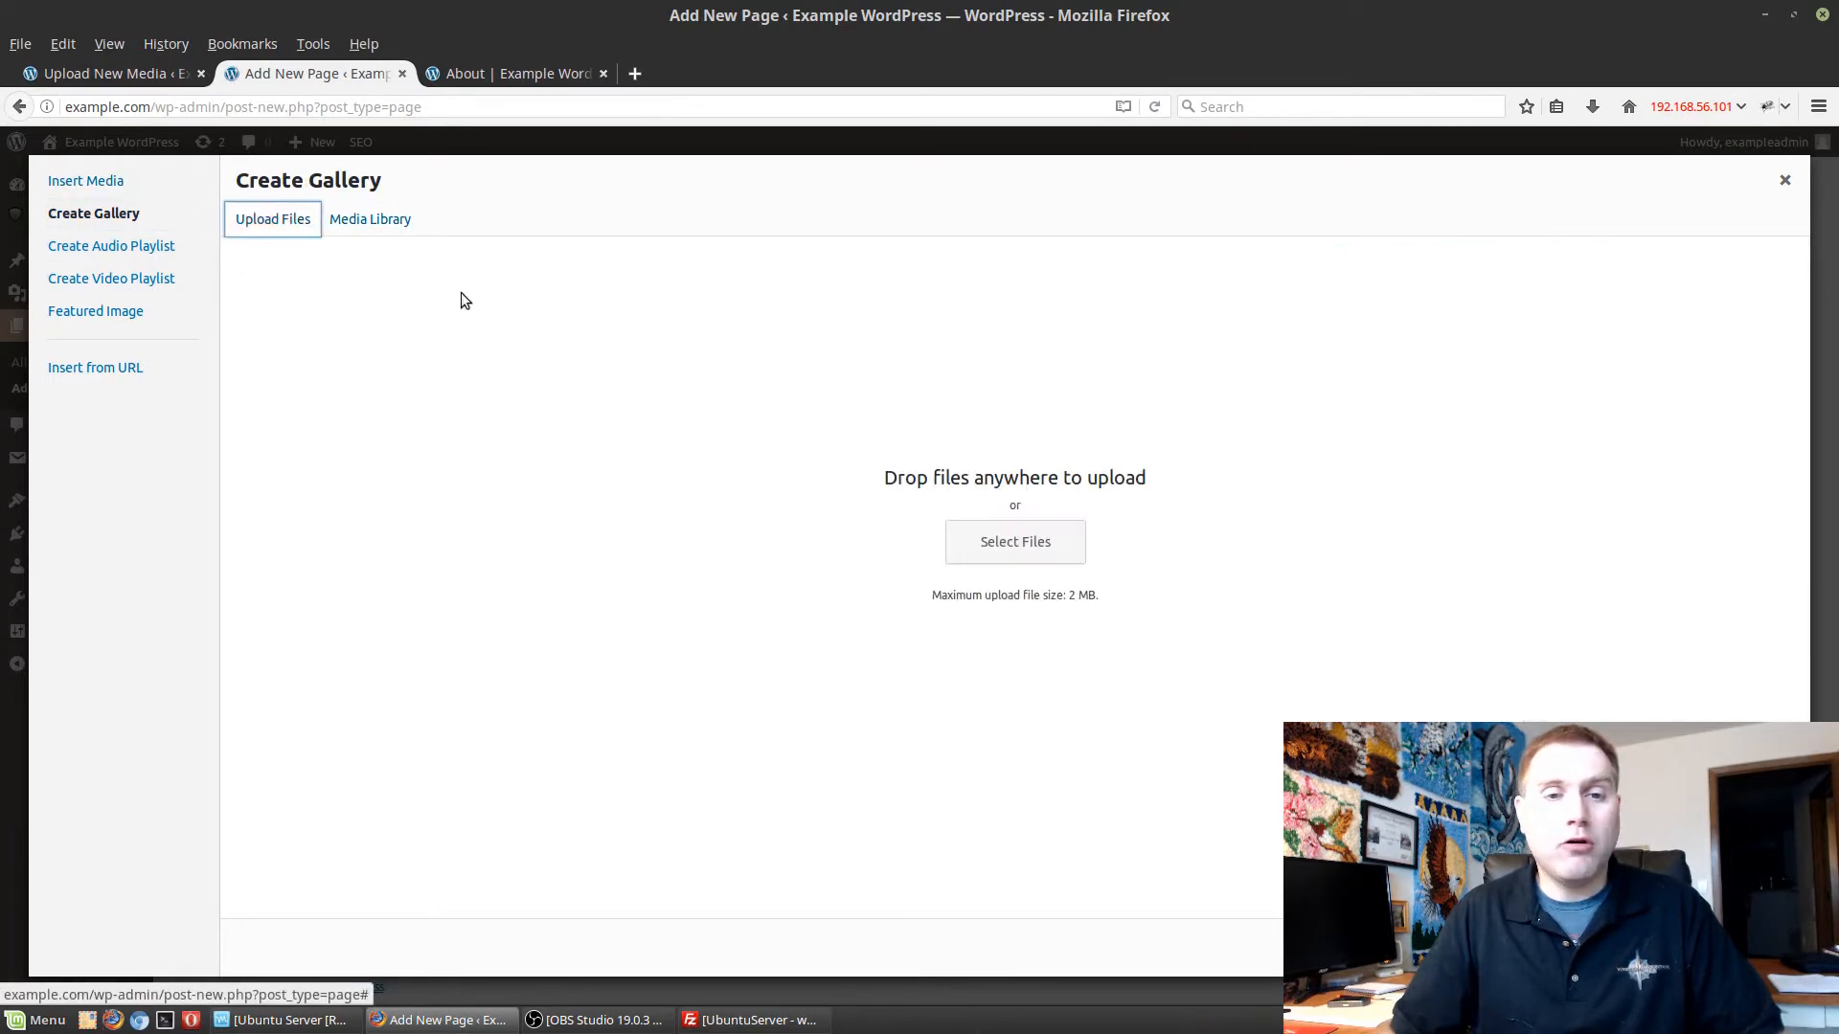
pyautogui.click(977, 546)
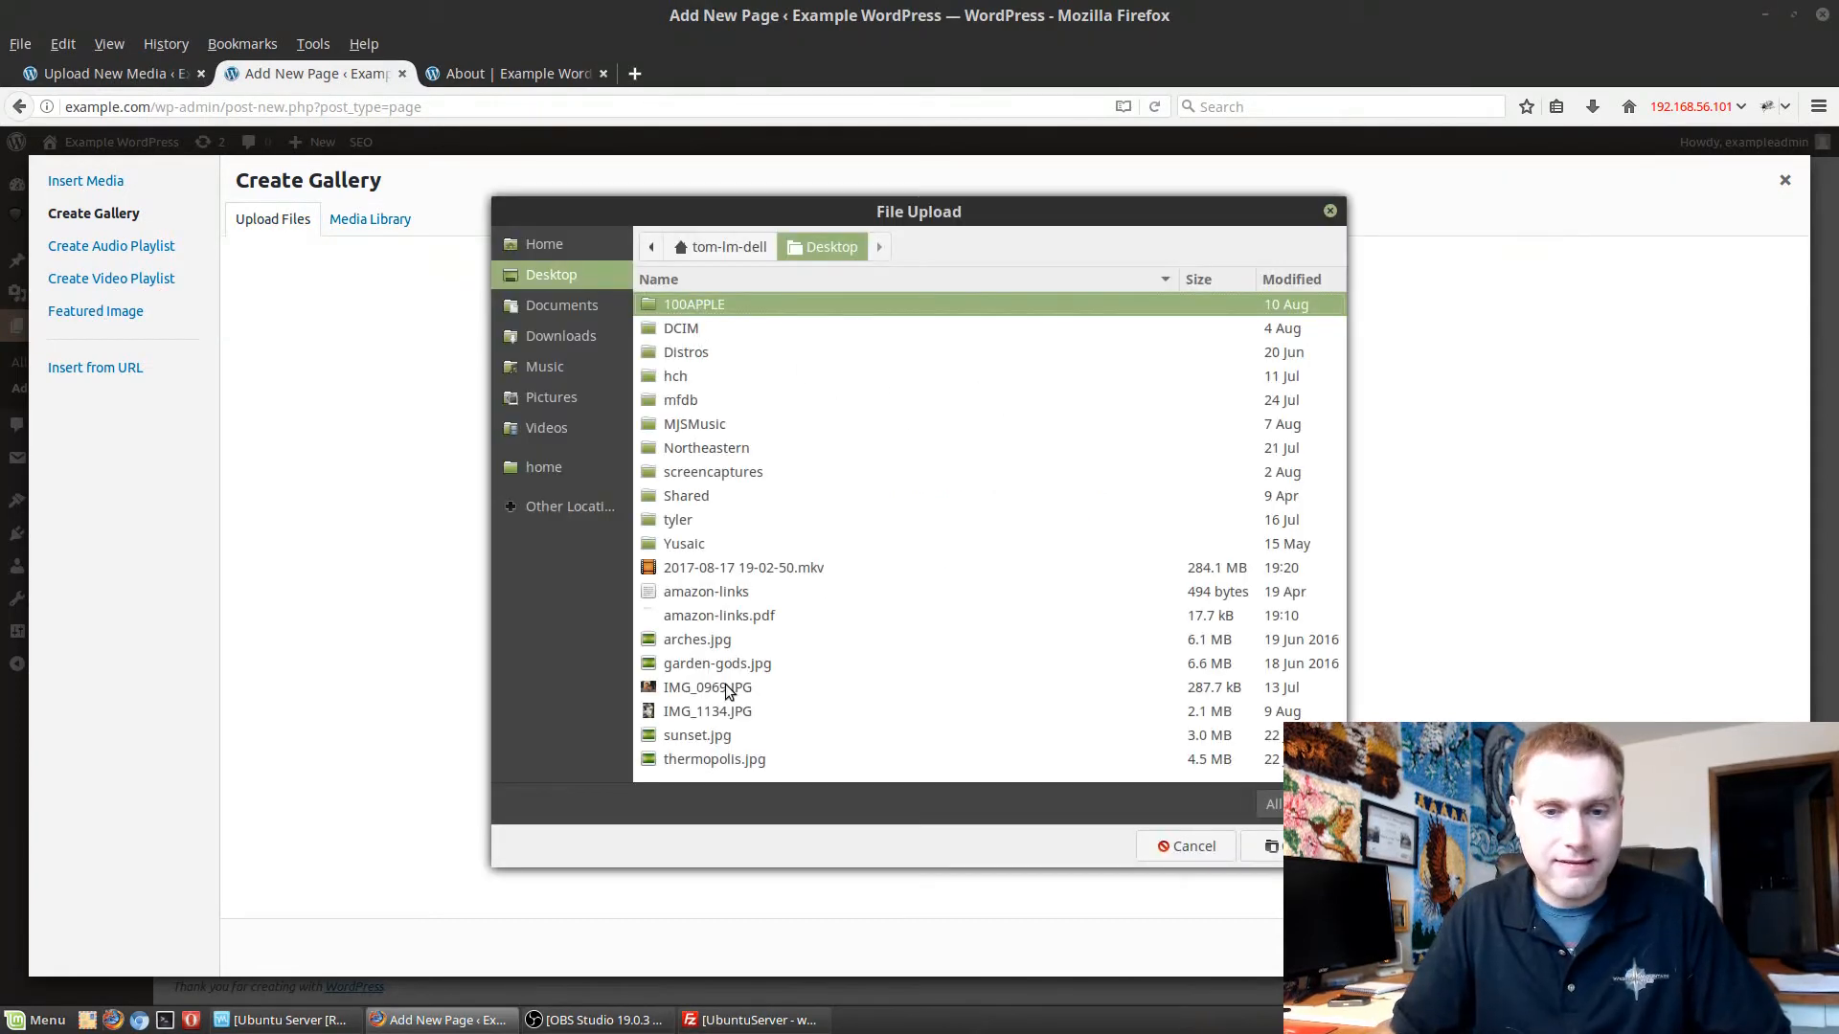
pyautogui.click(712, 642)
pyautogui.keyDown('shift'); pyautogui.click(731, 669); pyautogui.keyUp('shift')
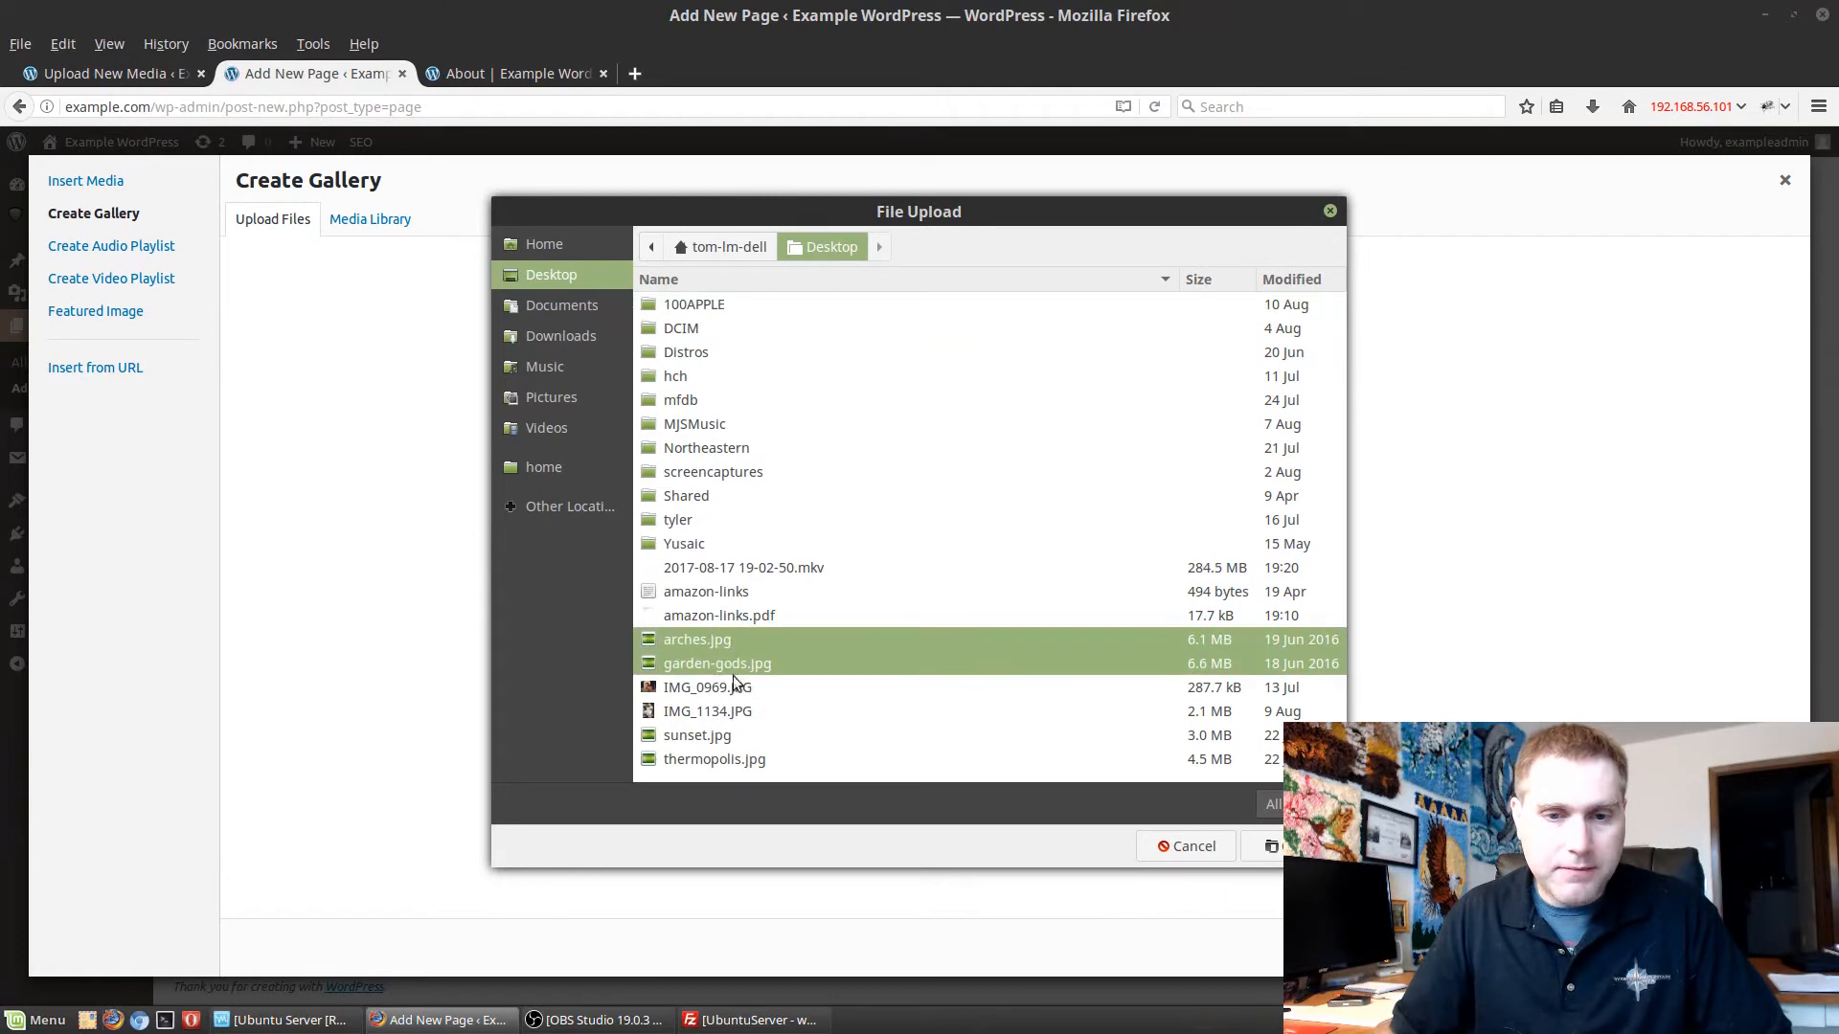
pyautogui.keyDown('ctrl'); pyautogui.click(711, 743); pyautogui.keyUp('ctrl')
pyautogui.keyDown('ctrl'); pyautogui.click(711, 760); pyautogui.keyUp('ctrl')
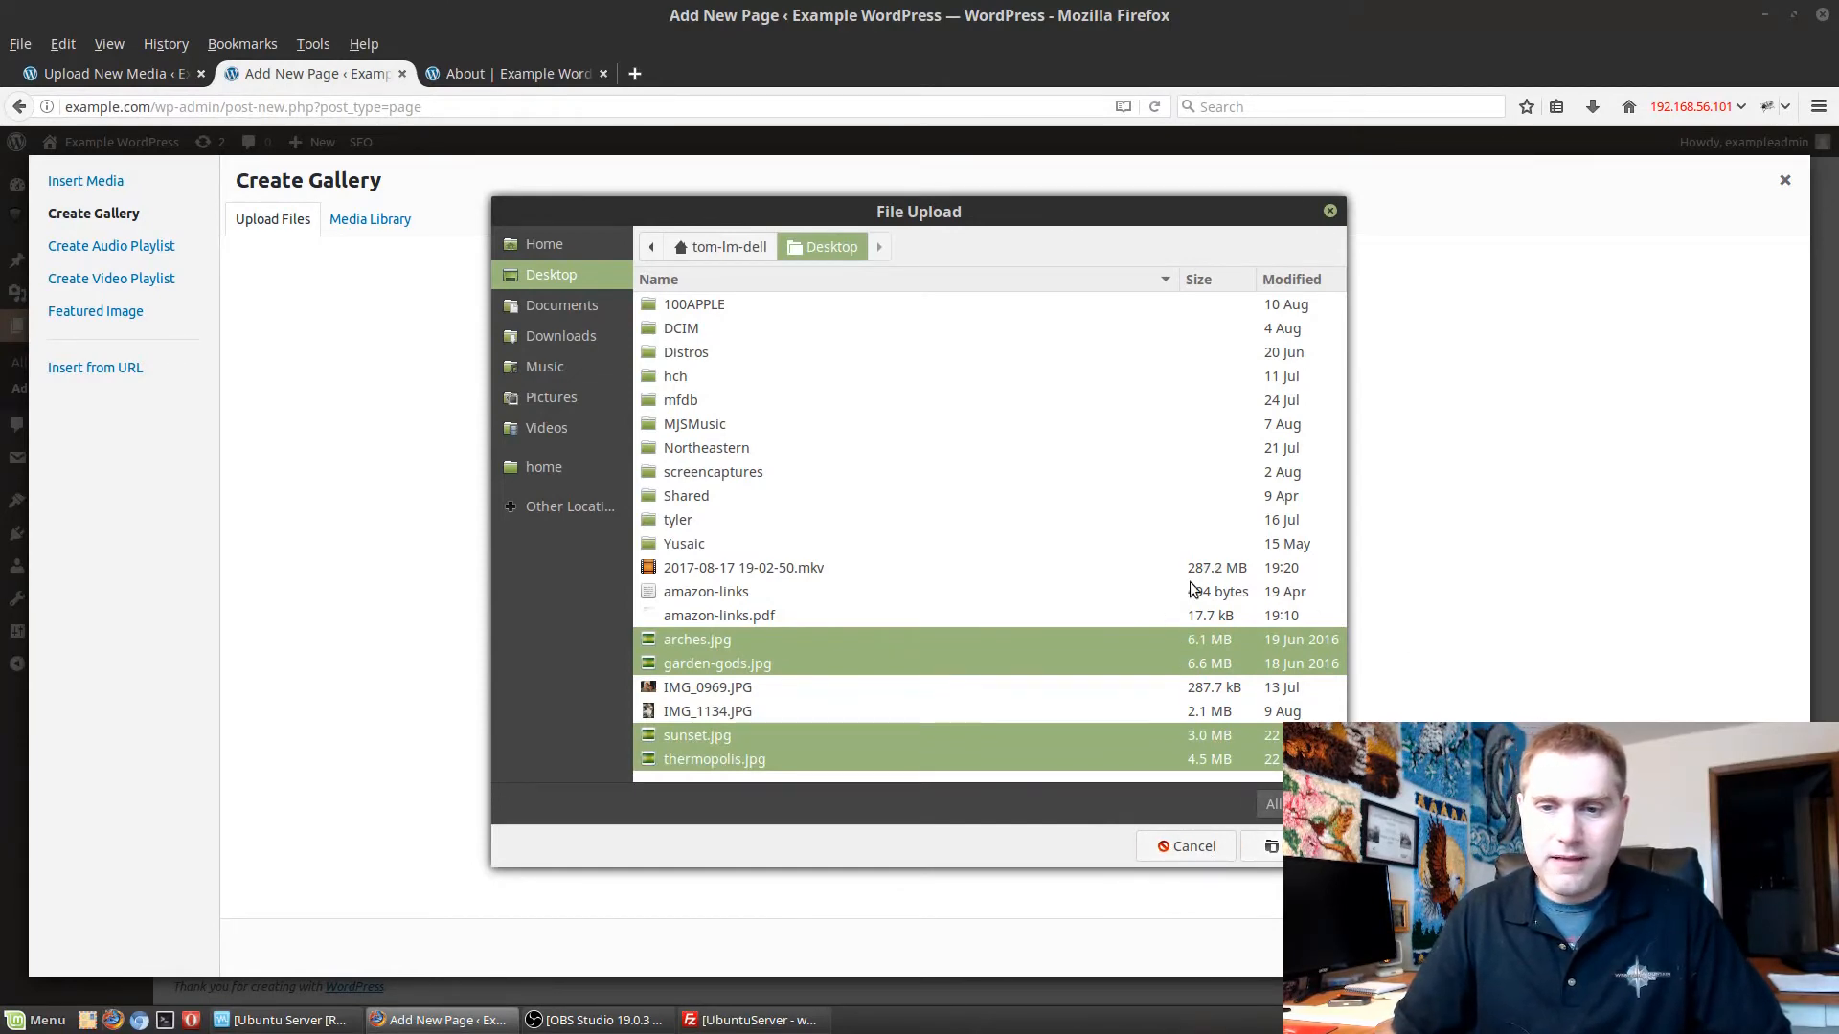
pyautogui.click(849, 618)
pyautogui.click(812, 637)
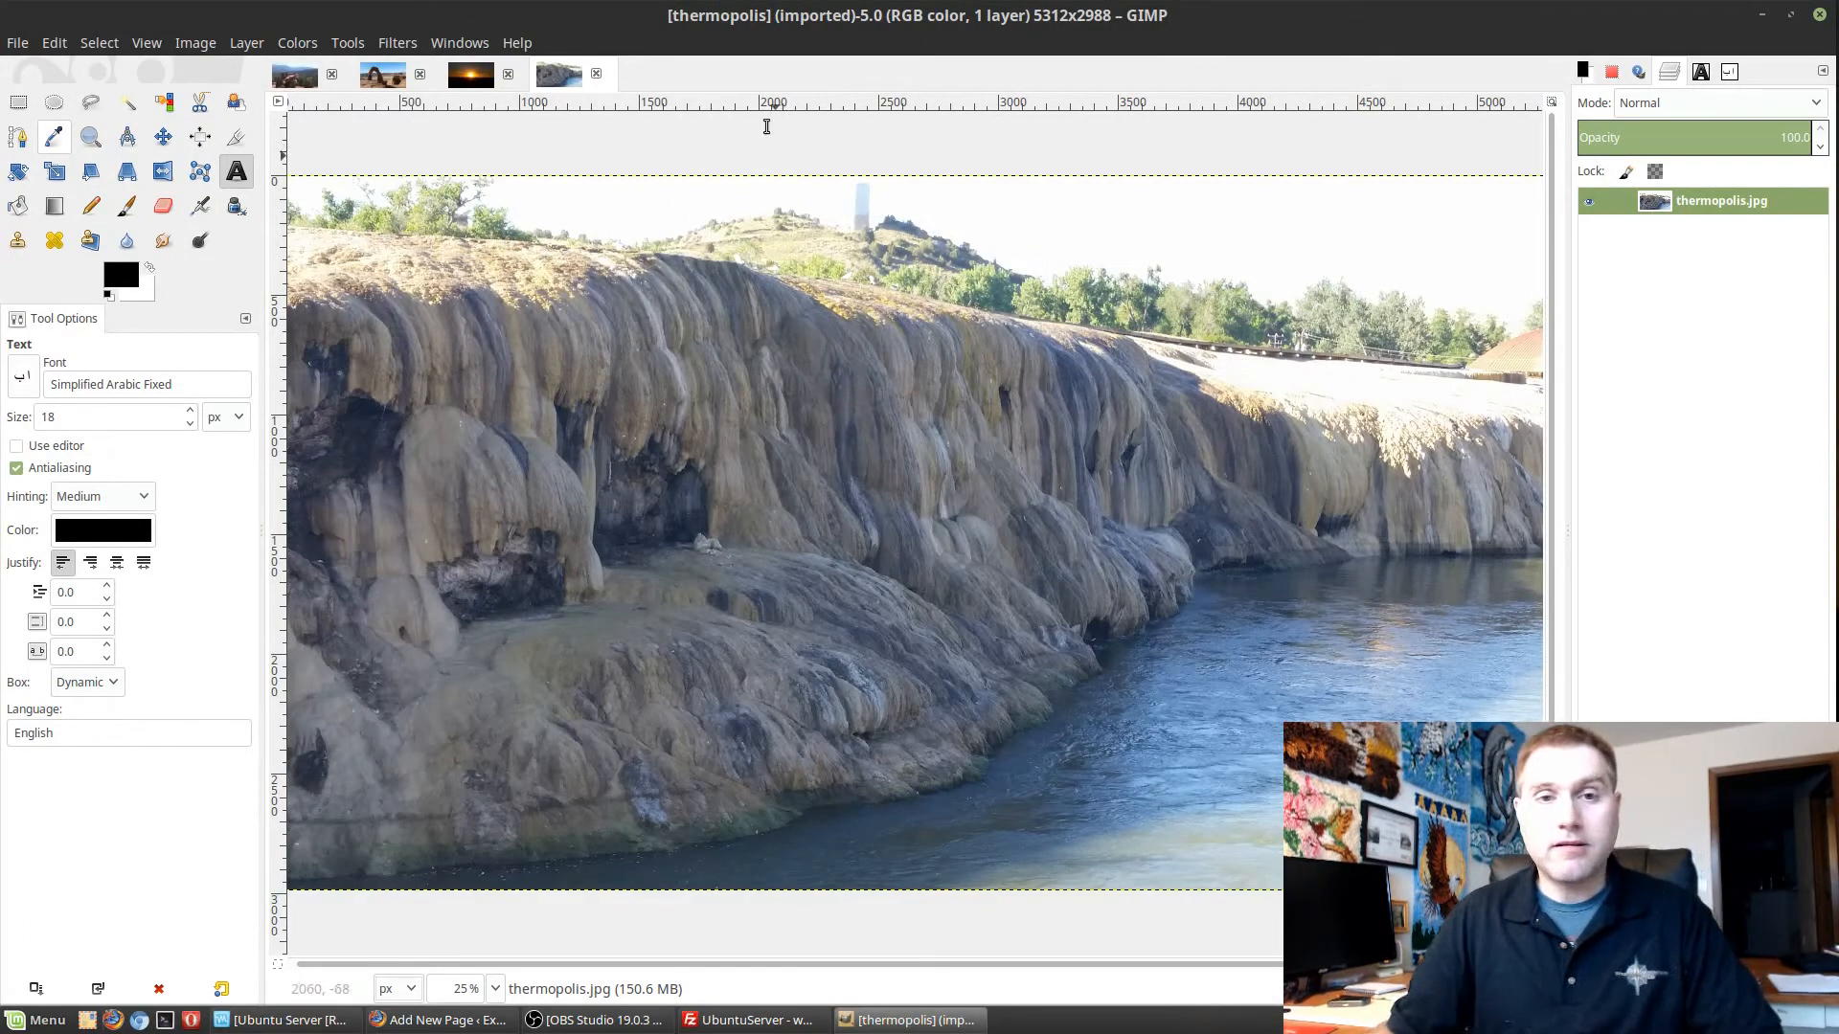
# In GIMP, scale the thermopolis image proportionally to a width of 2000 px.
pyautogui.click(246, 43)
pyautogui.moveTo(204, 44)
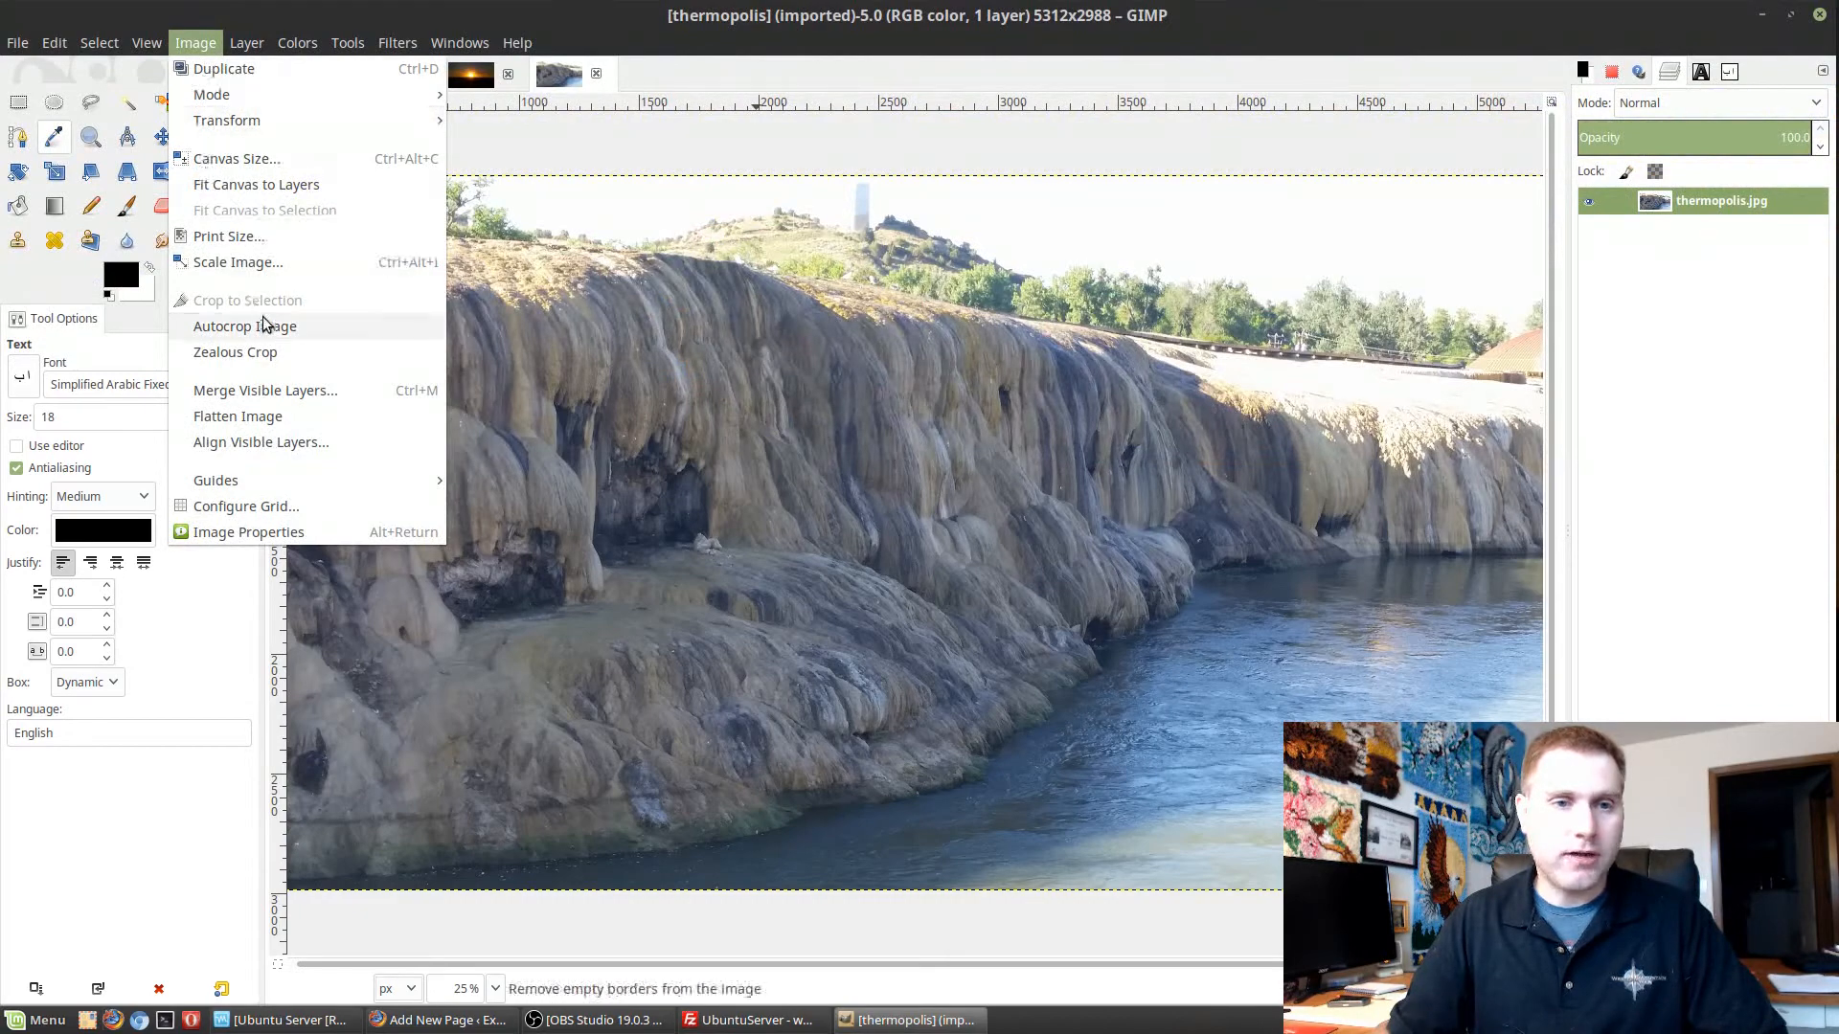
pyautogui.click(233, 264)
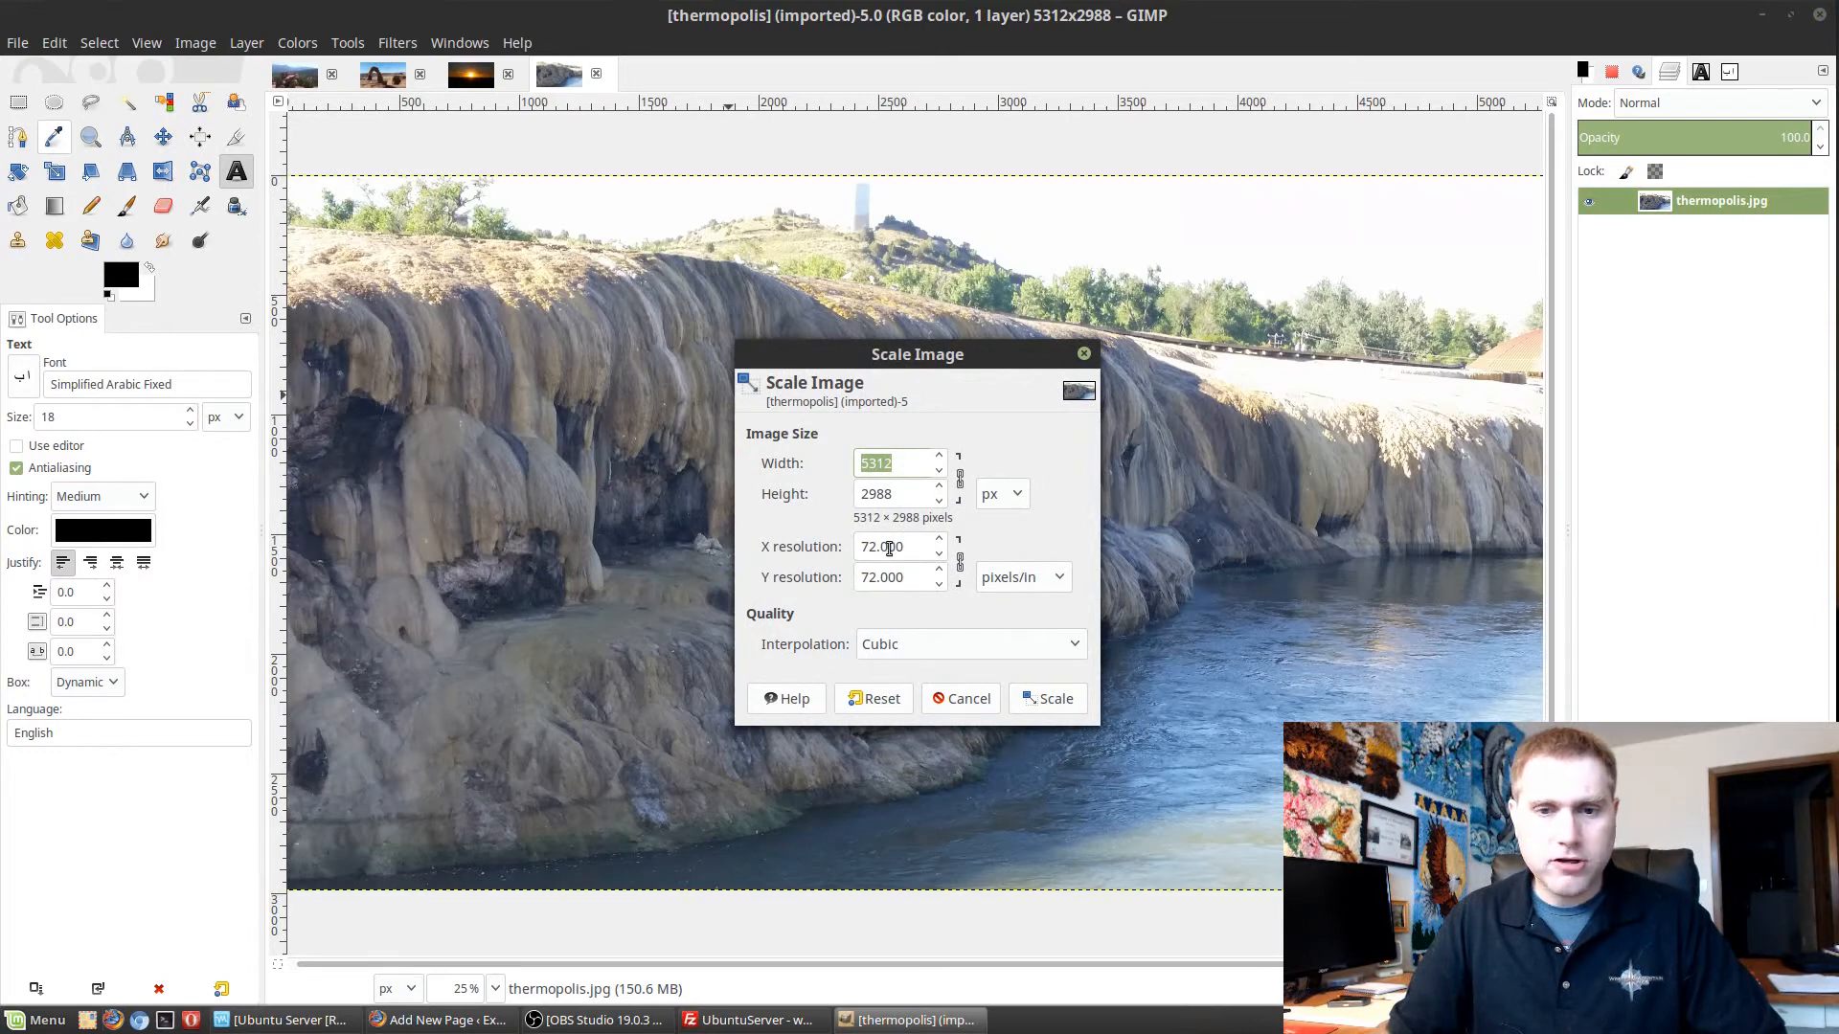
pyautogui.write('200')
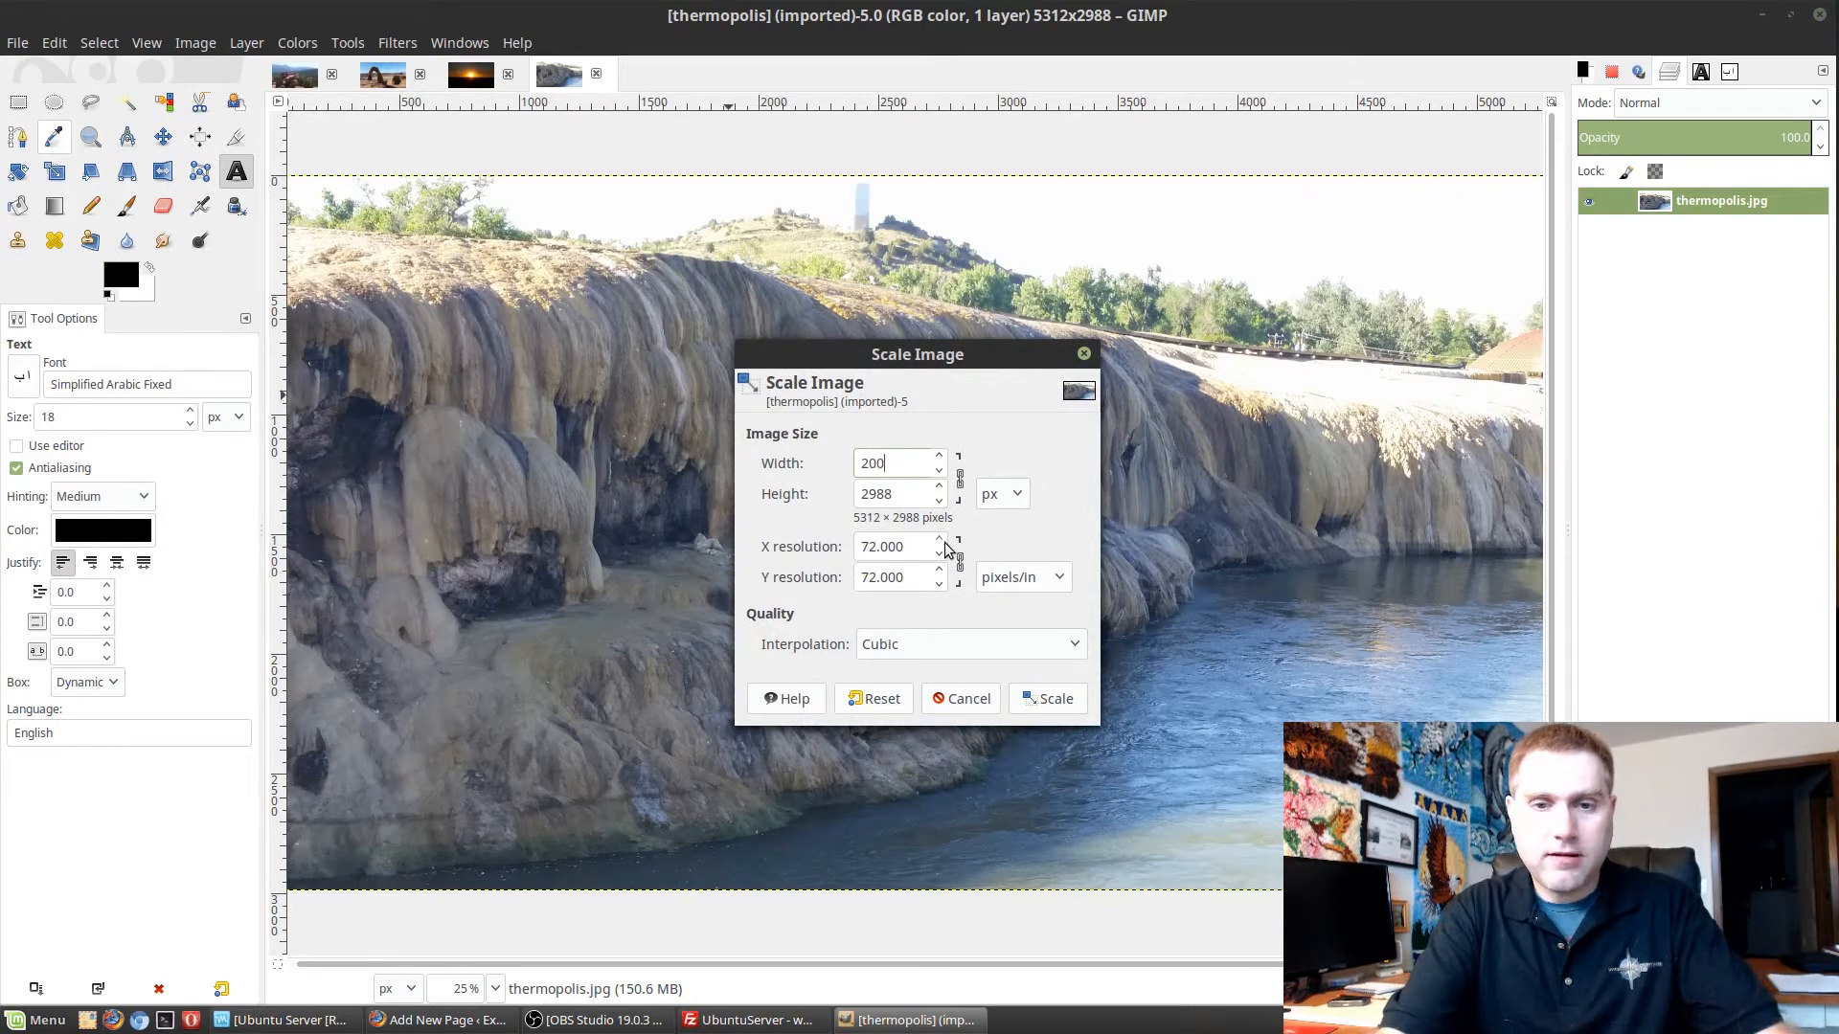
pyautogui.write('0')
pyautogui.press('Tab')
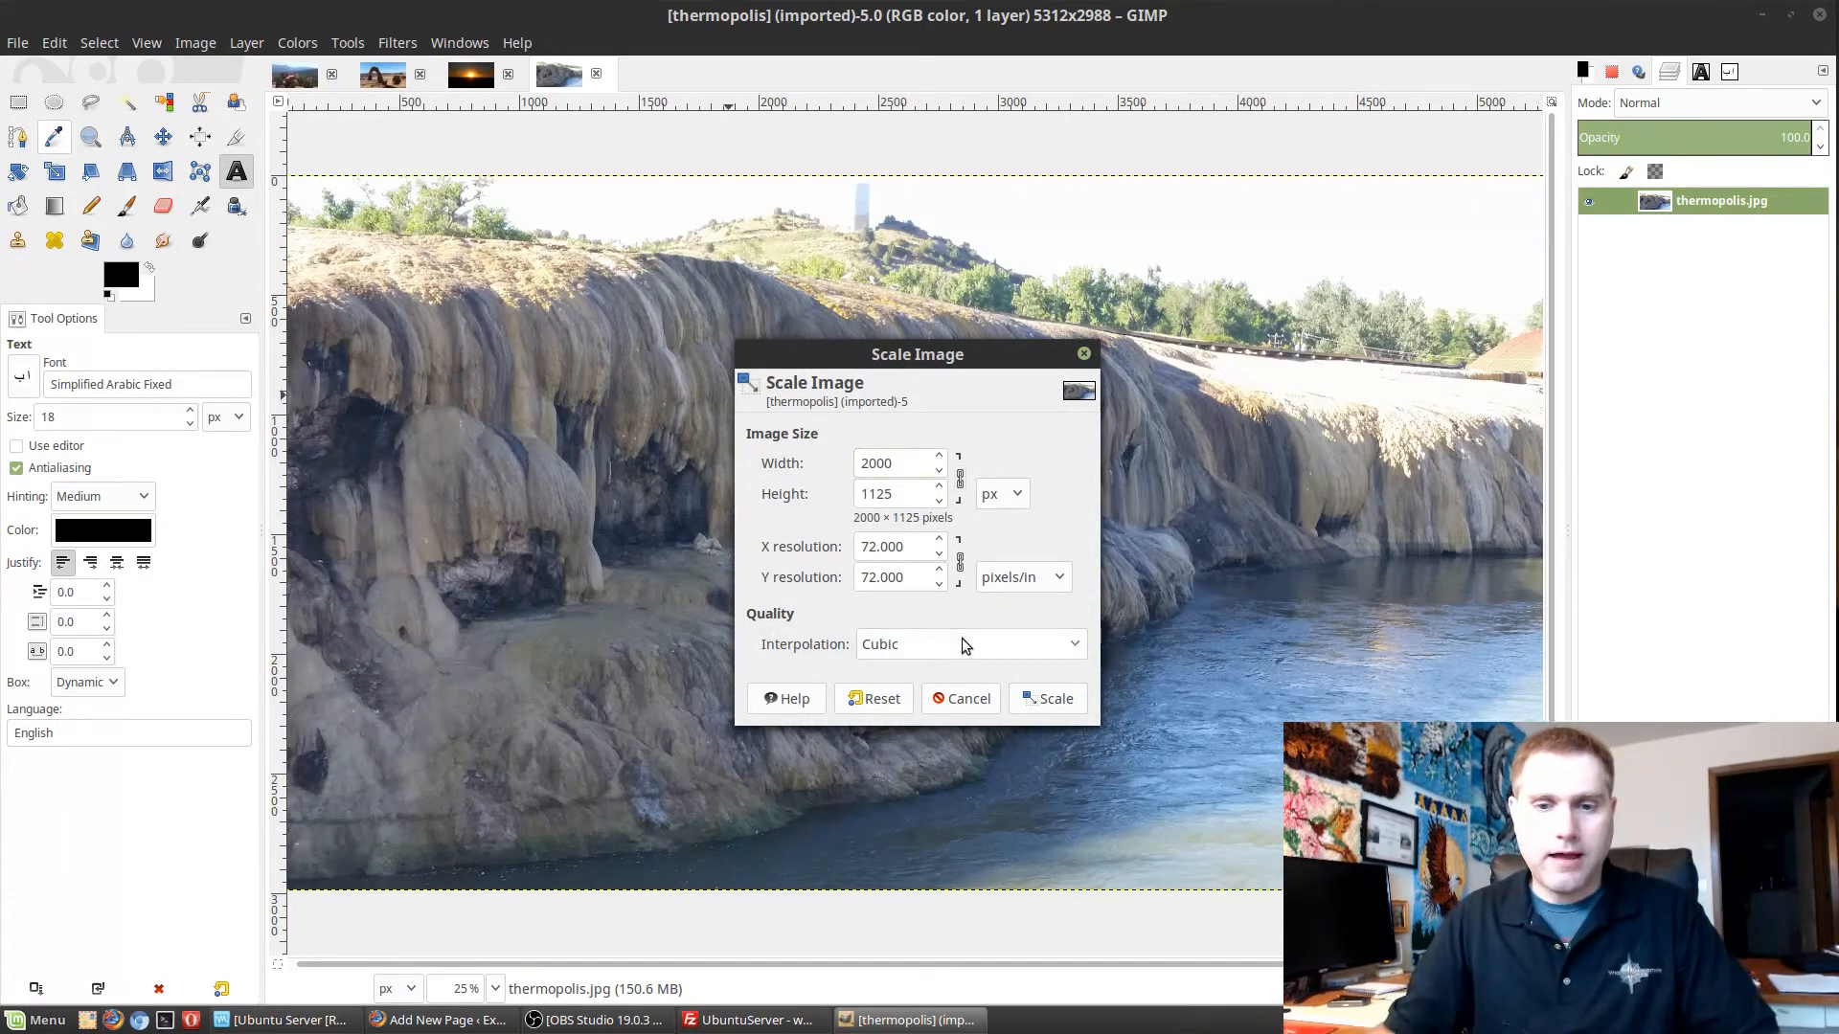
pyautogui.click(1054, 701)
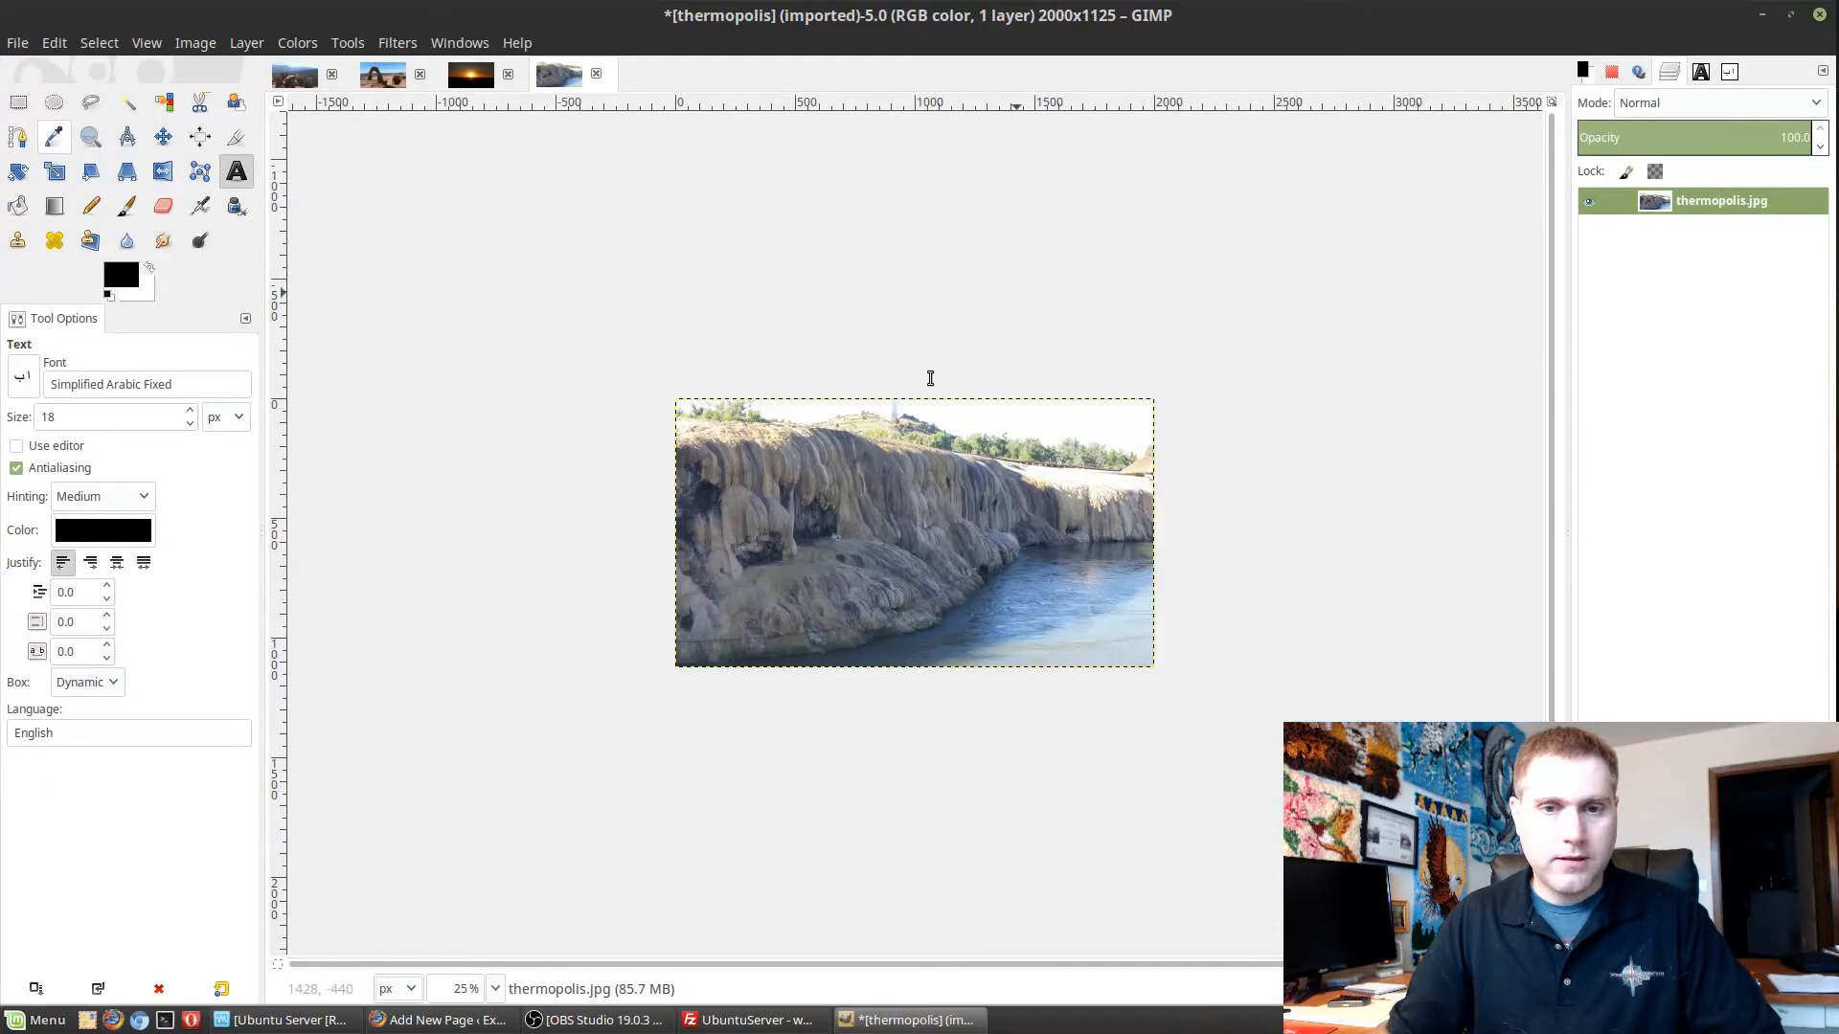
# Export the scaled image to the Desktop as thermopolis.jpg with JPEG quality 85, replacing the existing file.
pyautogui.hotkey('ctrl', 's')
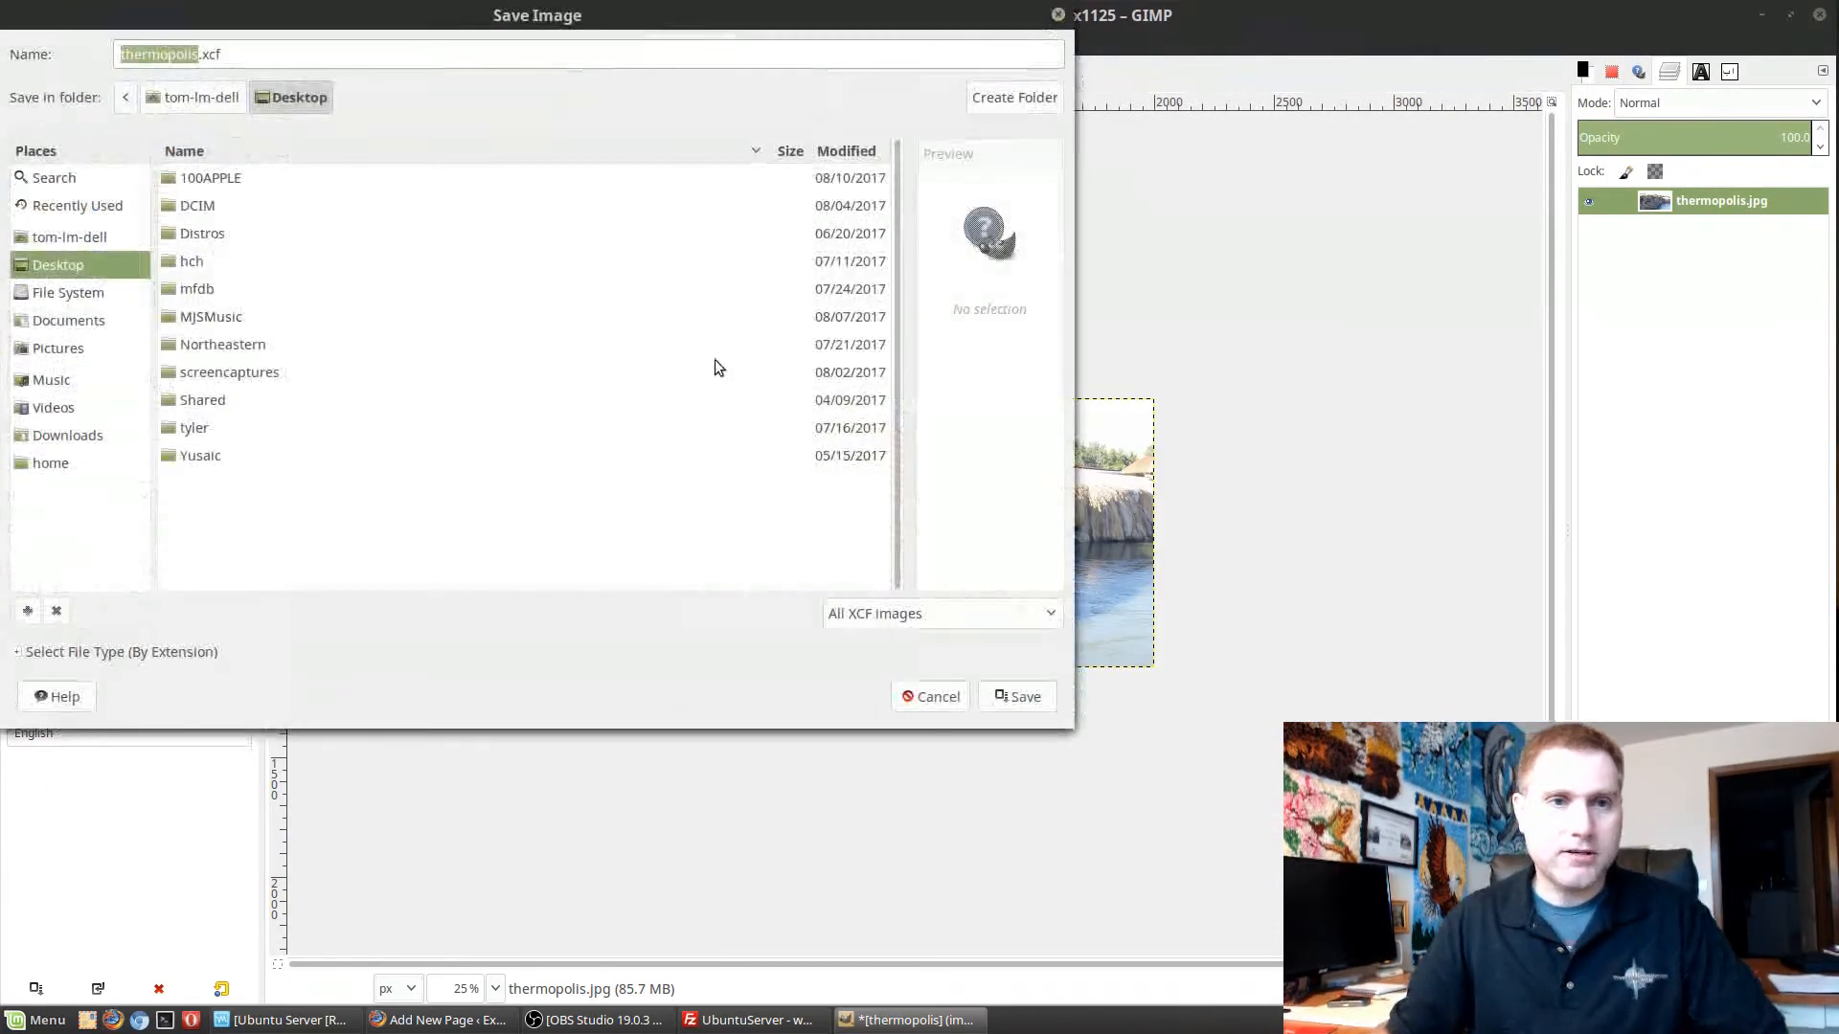
pyautogui.click(934, 697)
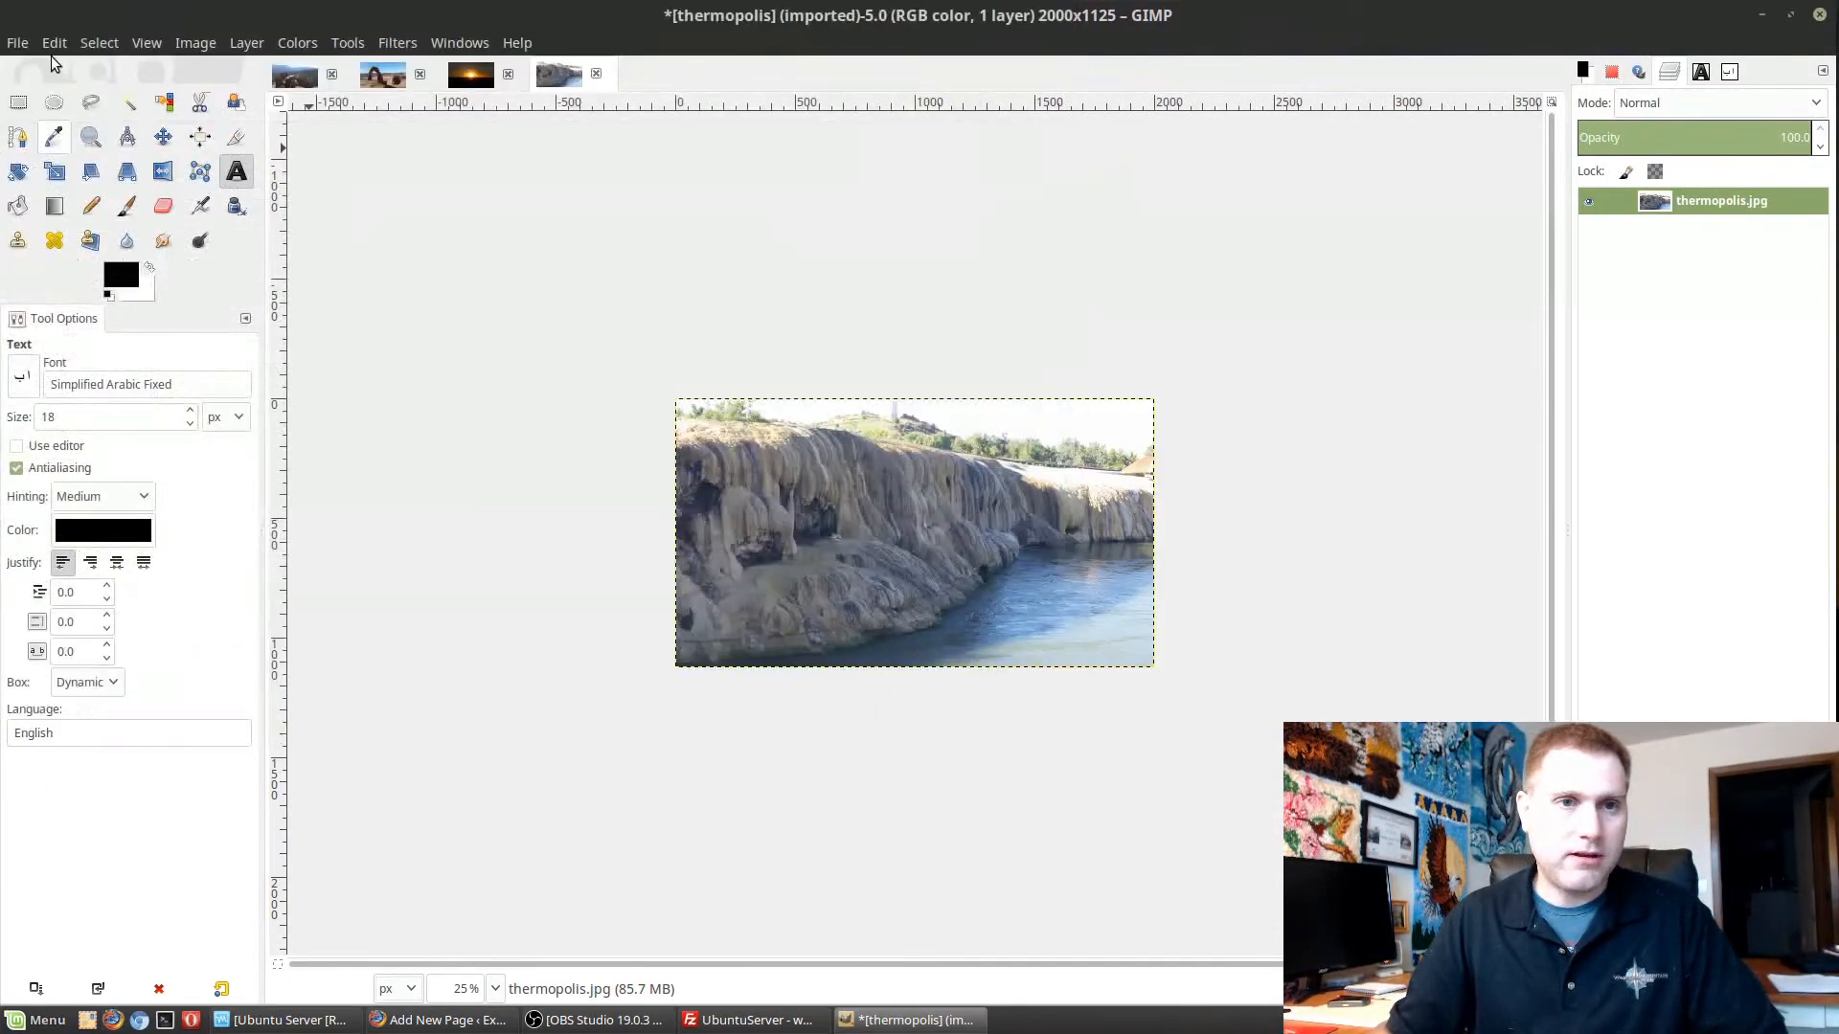
pyautogui.click(18, 44)
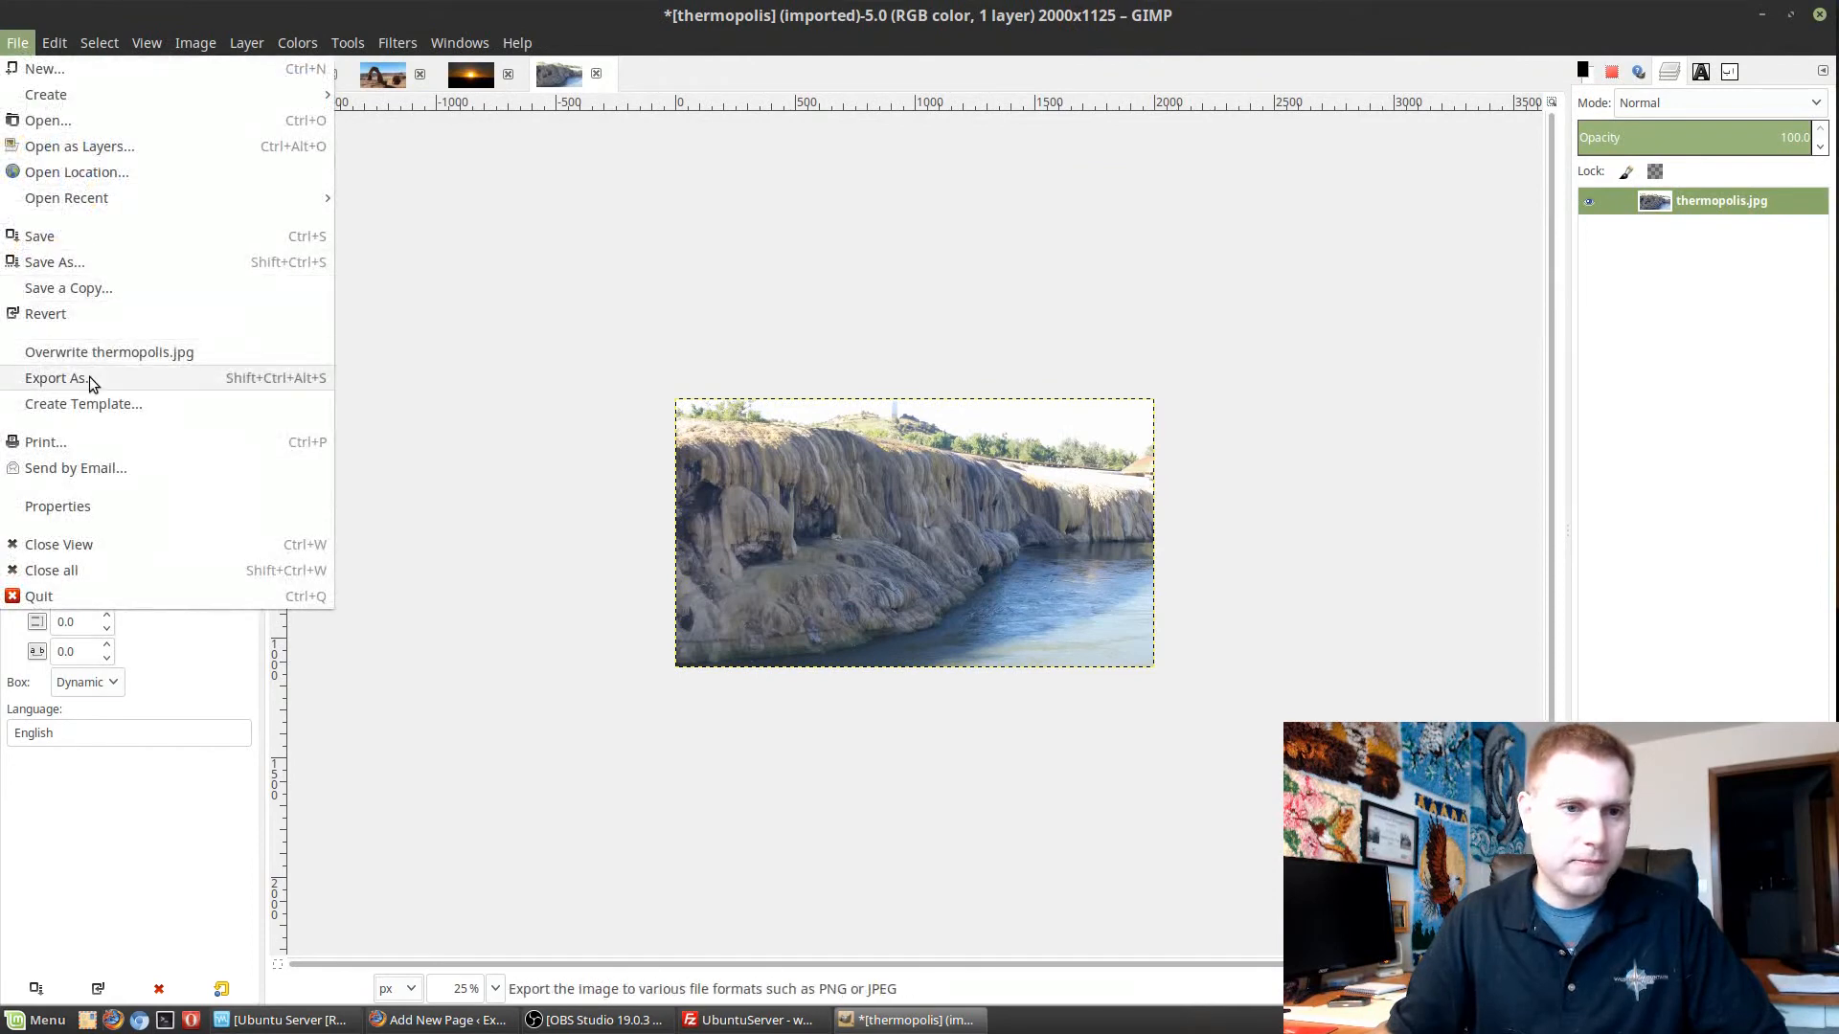
pyautogui.click(61, 377)
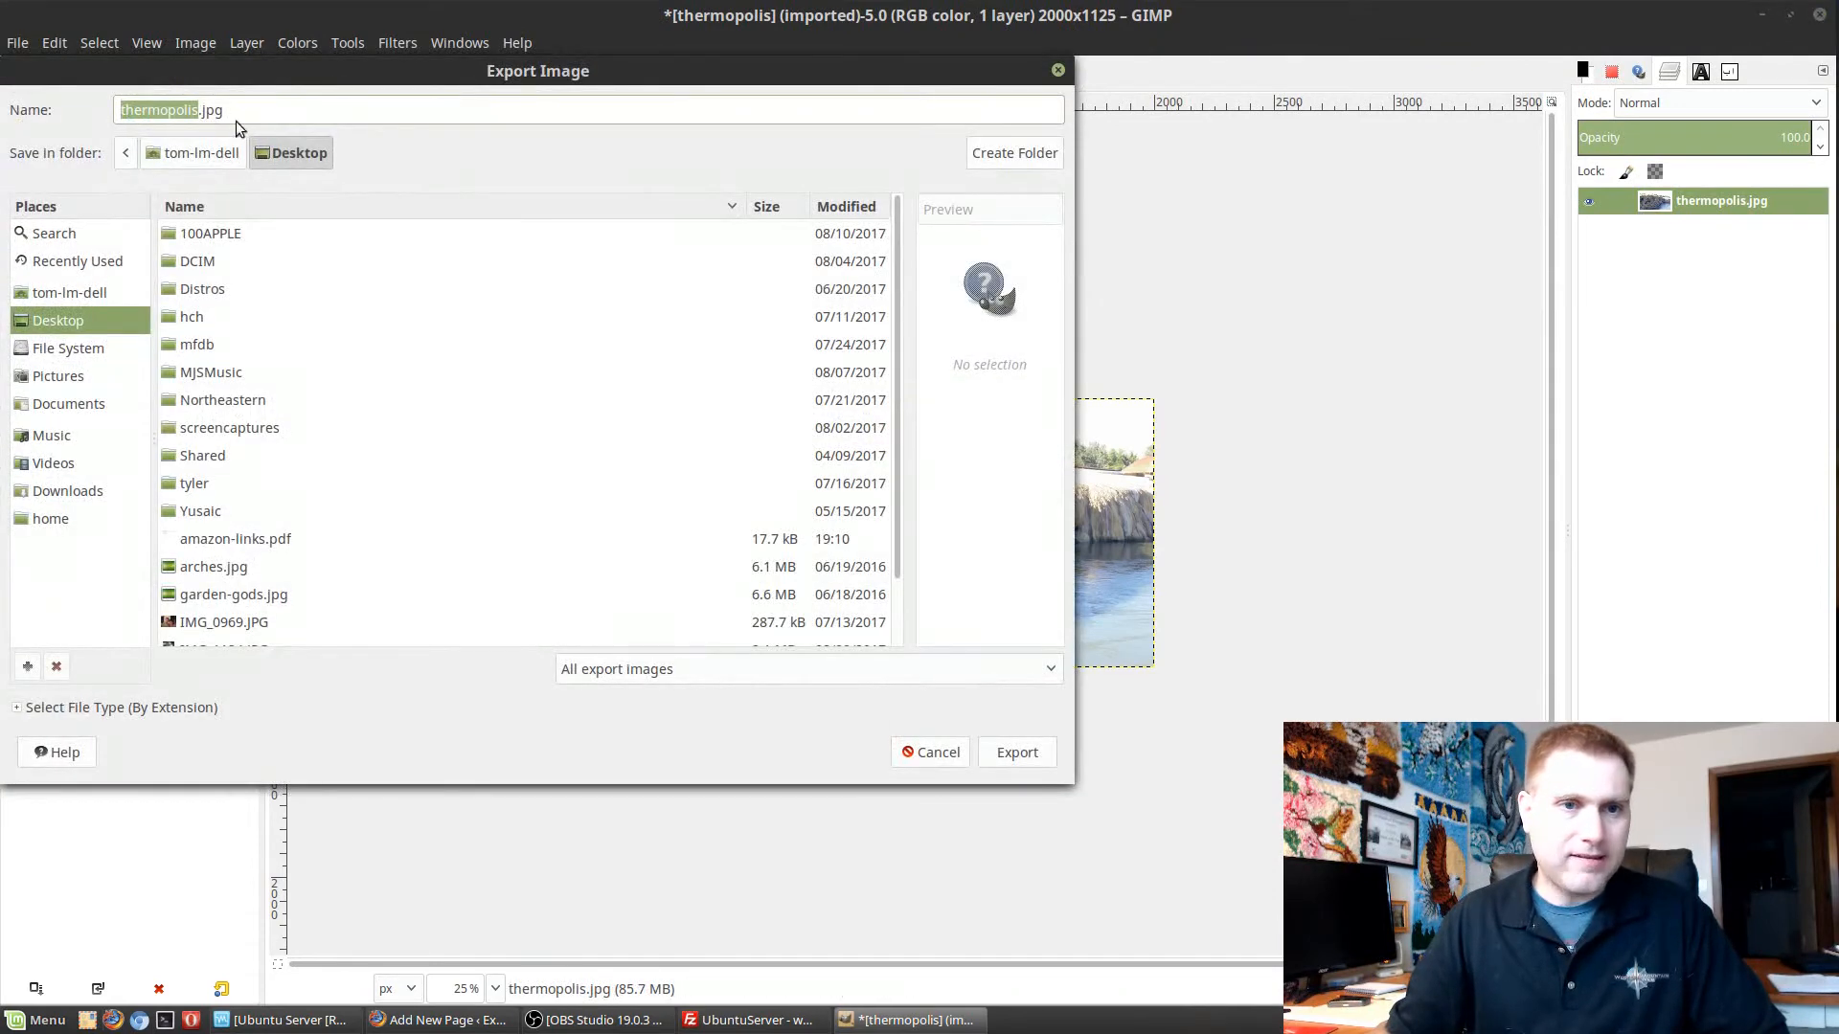
pyautogui.click(1027, 755)
pyautogui.click(676, 525)
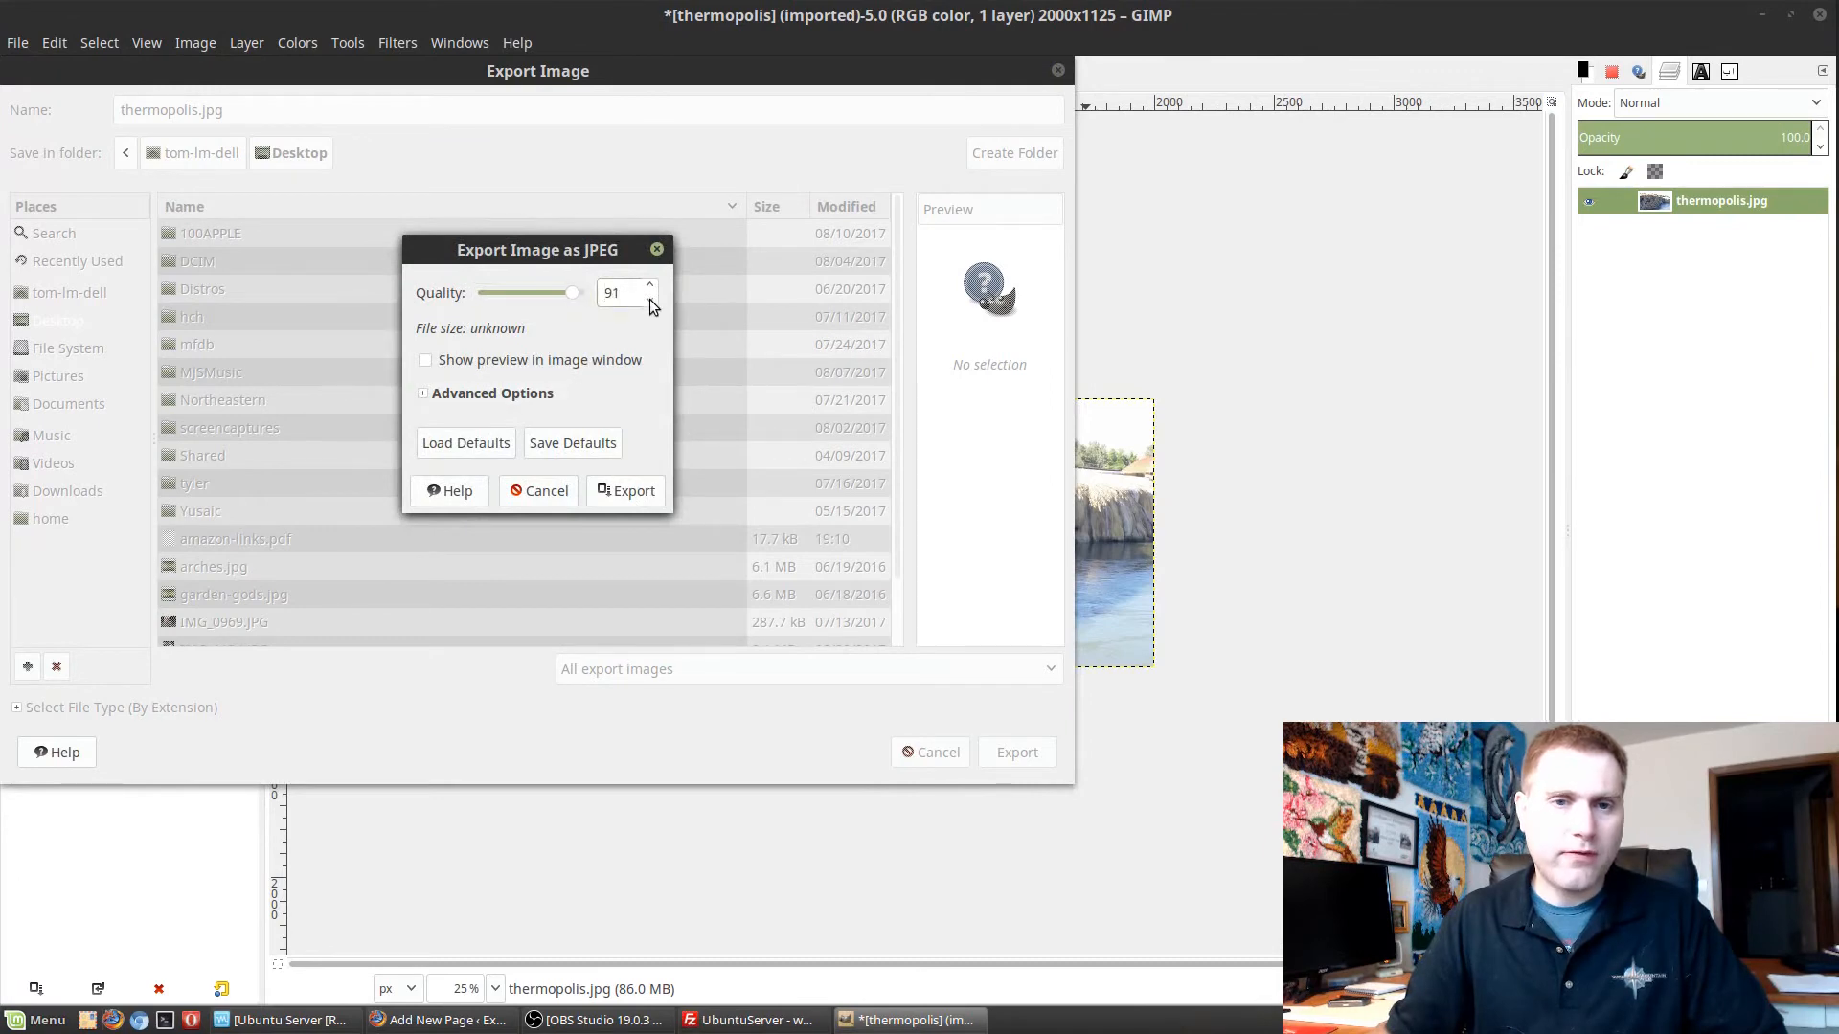
pyautogui.click(650, 300)
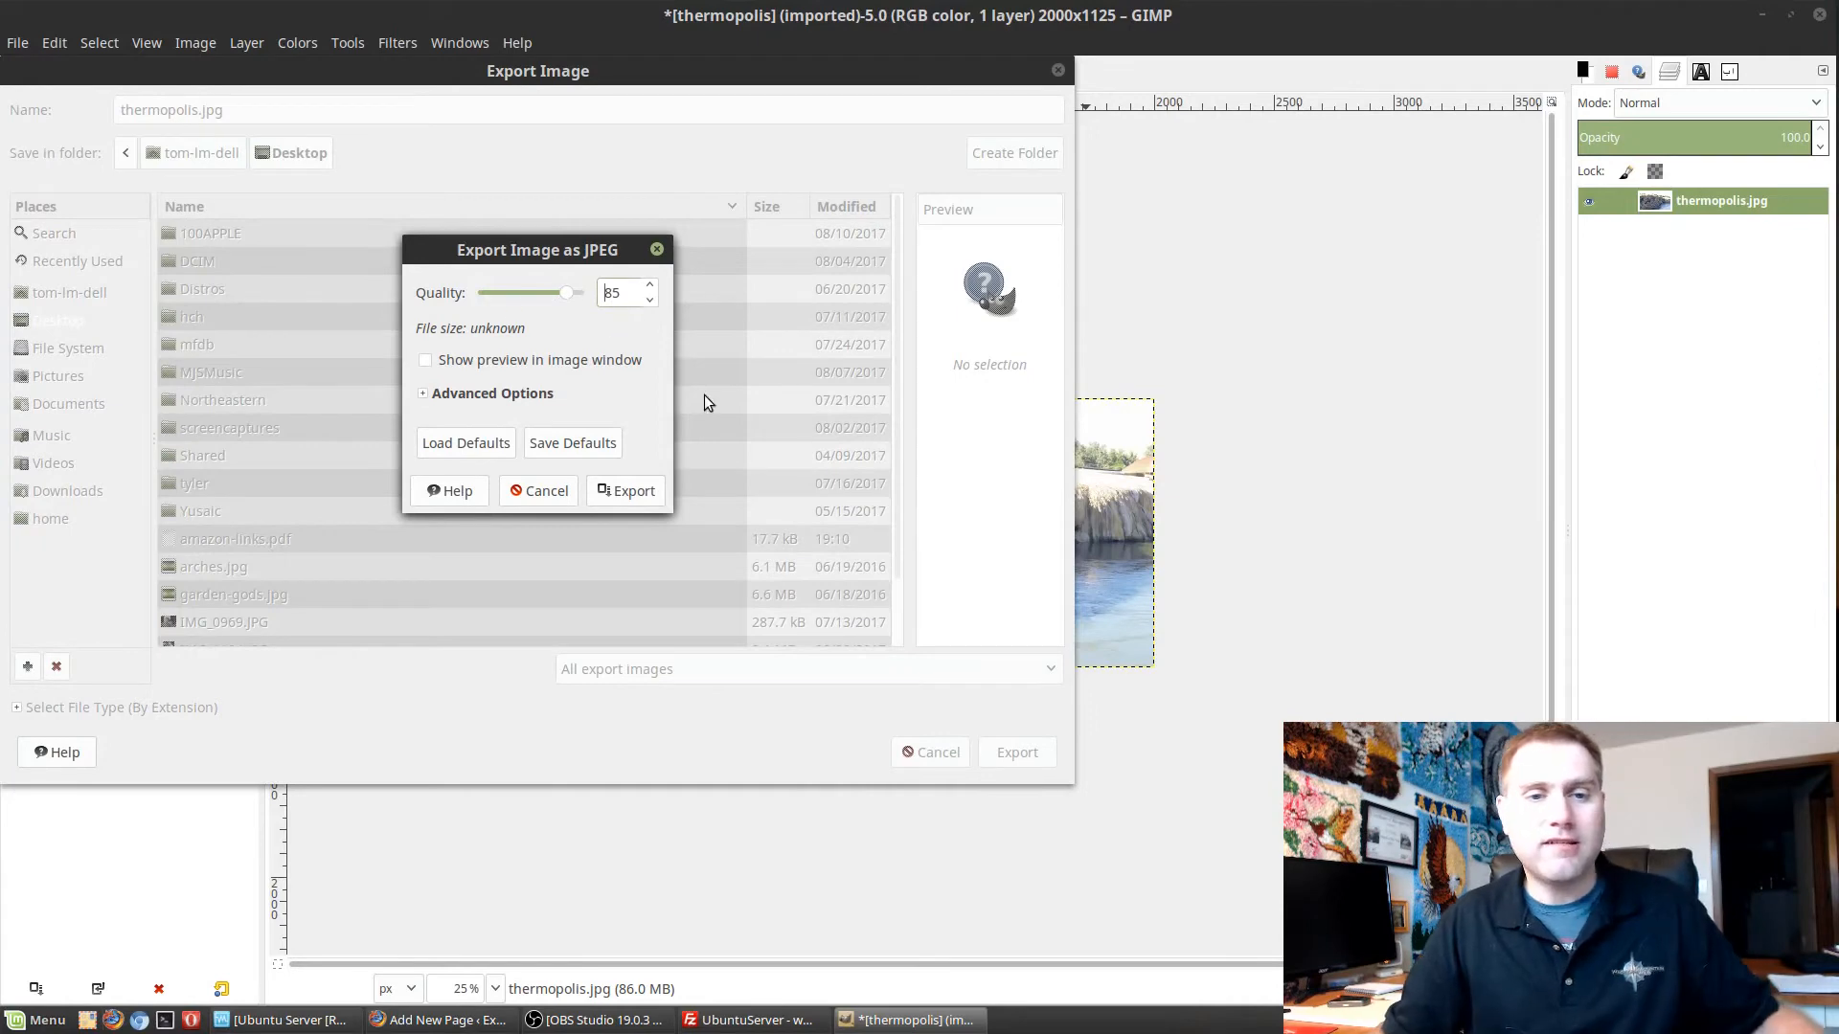
pyautogui.click(634, 492)
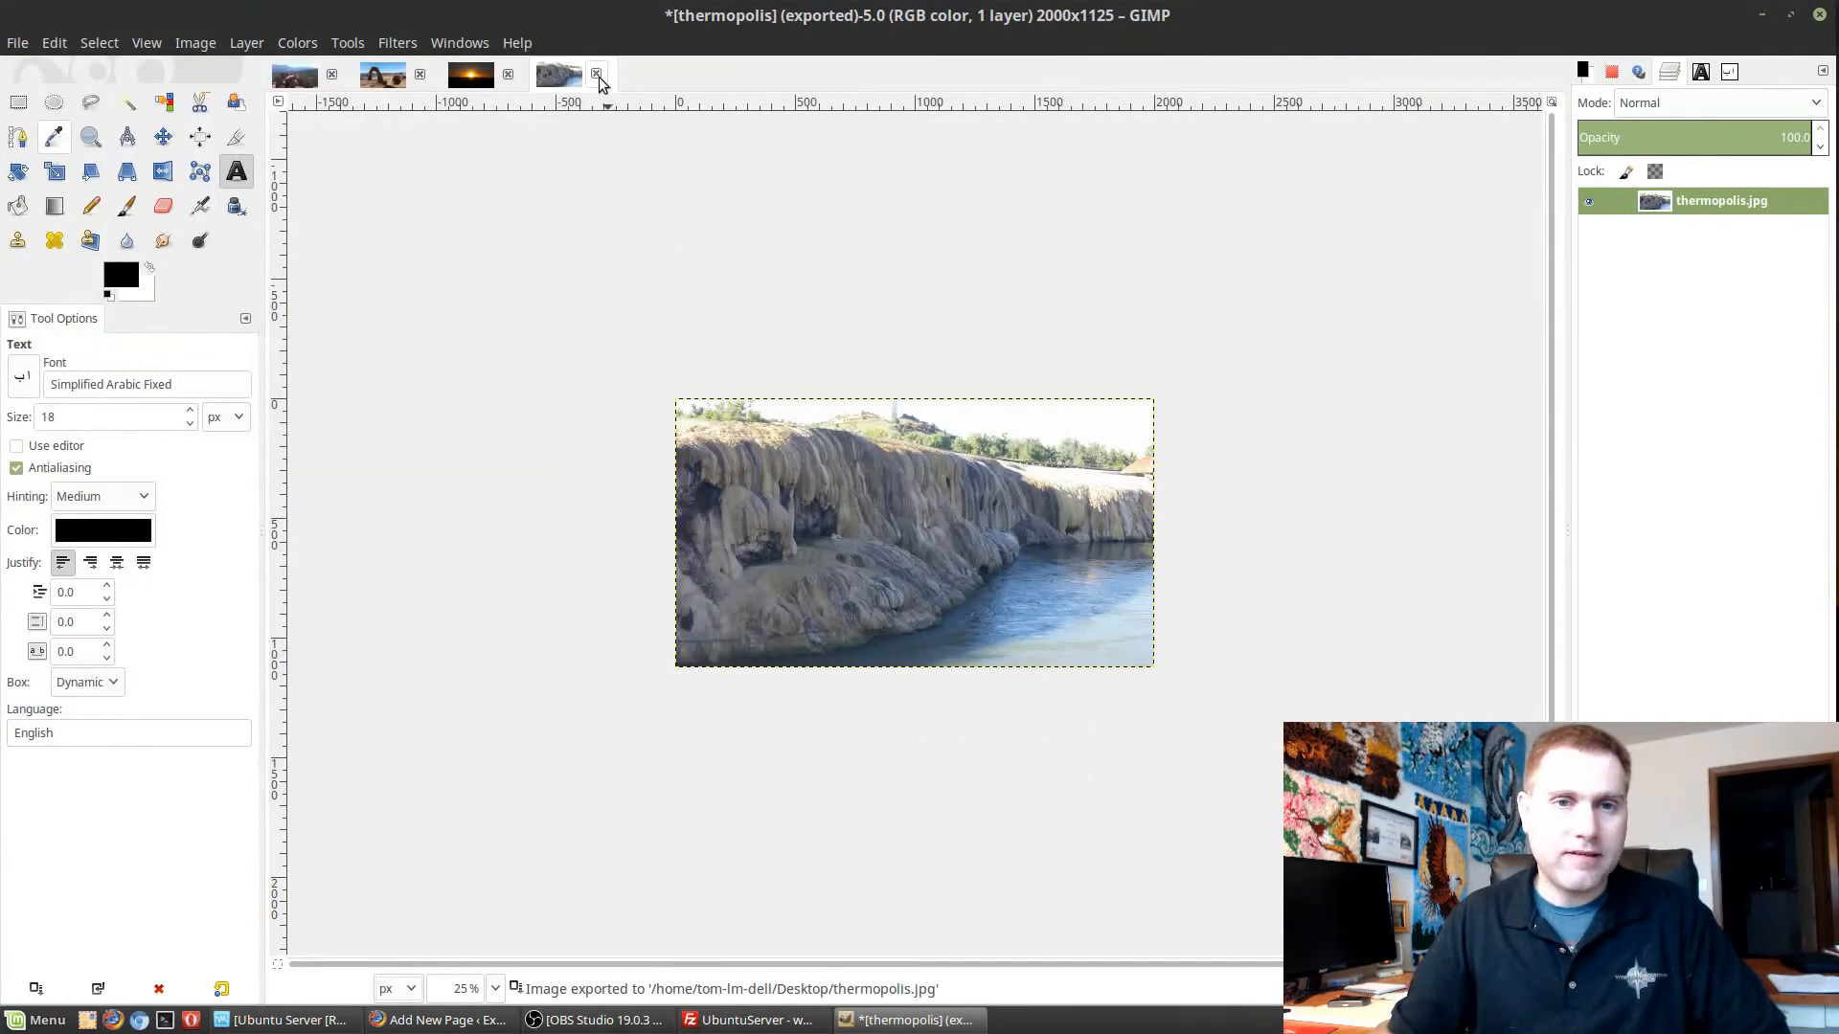
# Close the exported thermopolis image without saving it and scale the sunset image proportionally to a width of 2000 px.
pyautogui.click(596, 75)
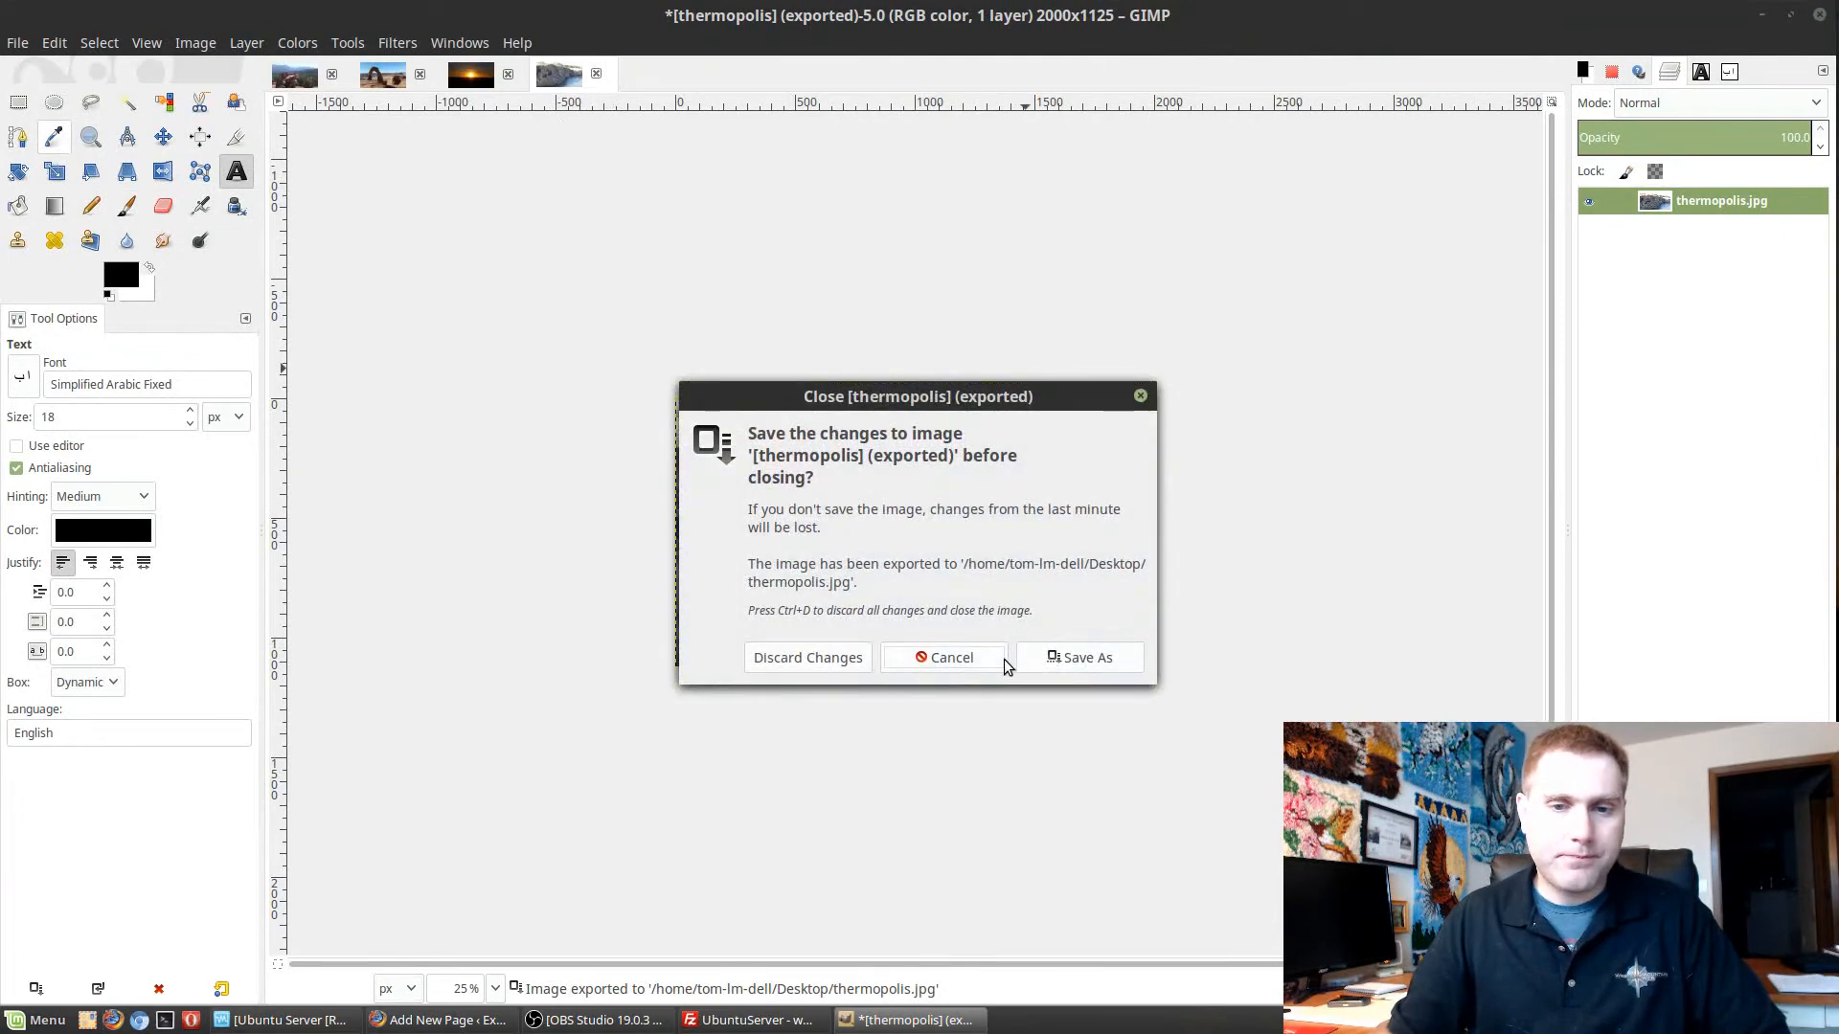
pyautogui.click(802, 661)
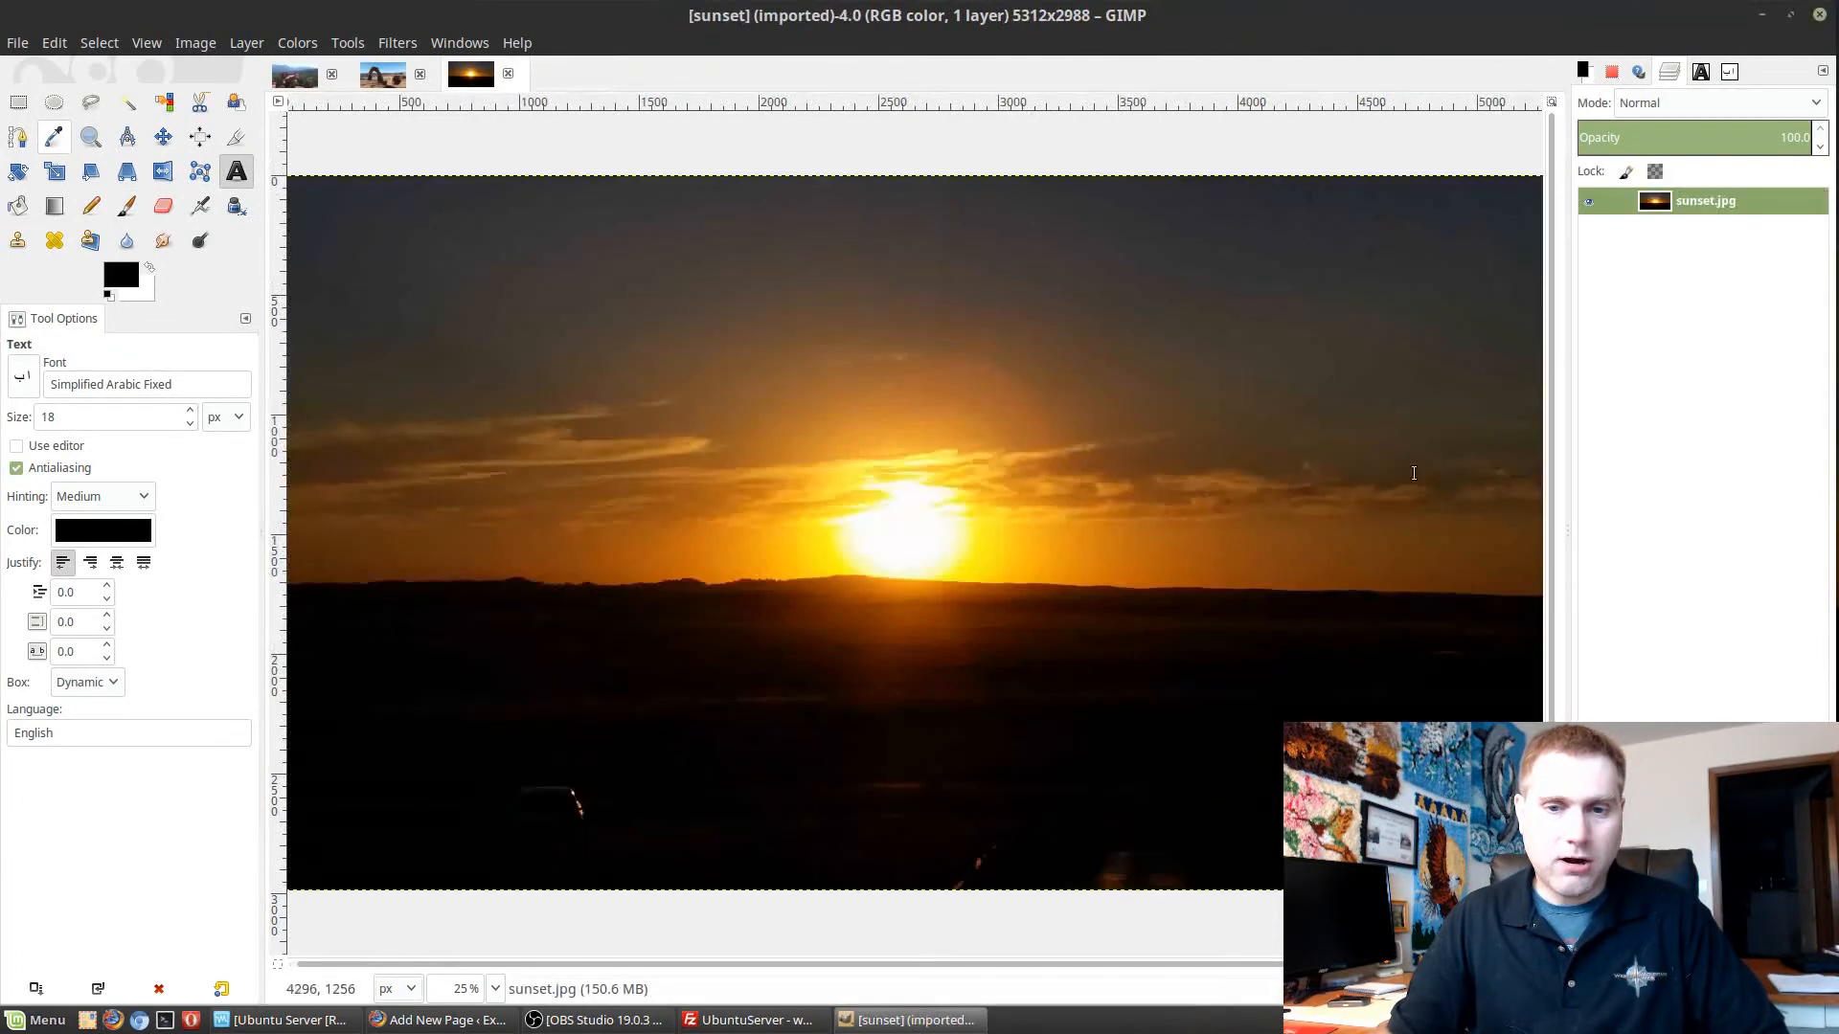
pyautogui.click(201, 43)
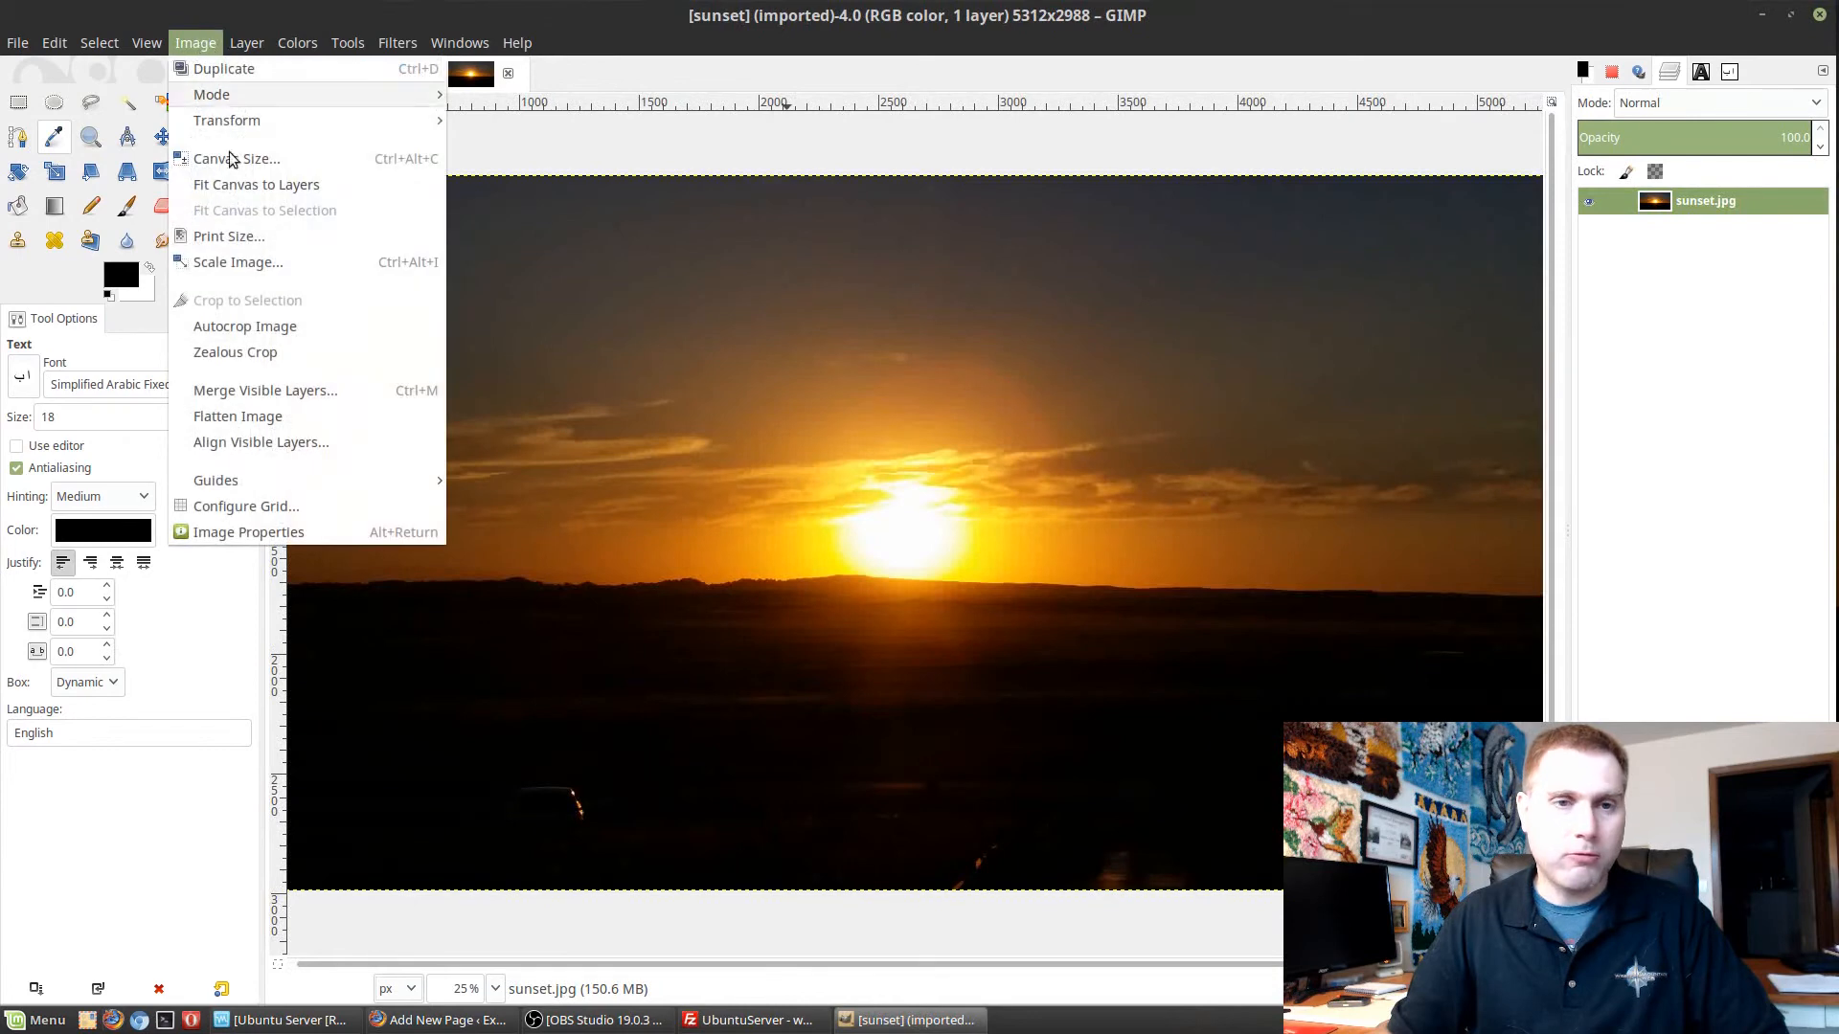
pyautogui.click(233, 262)
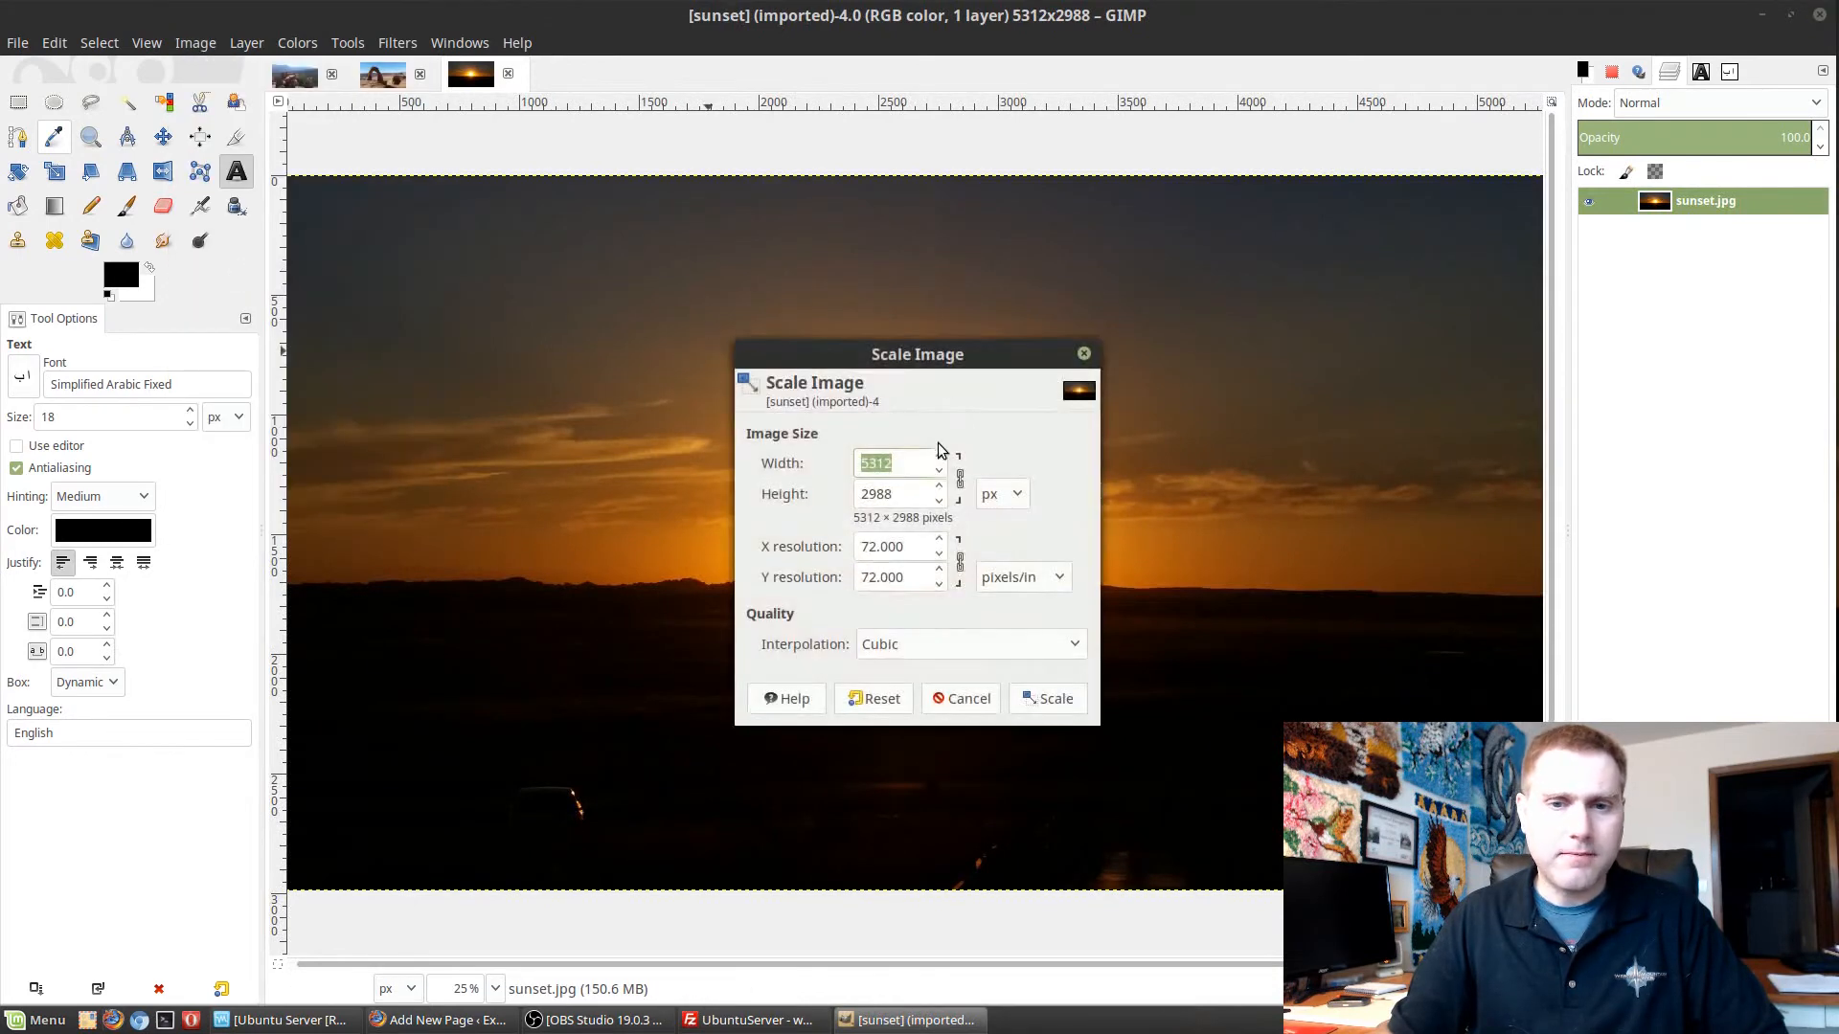
pyautogui.write('200')
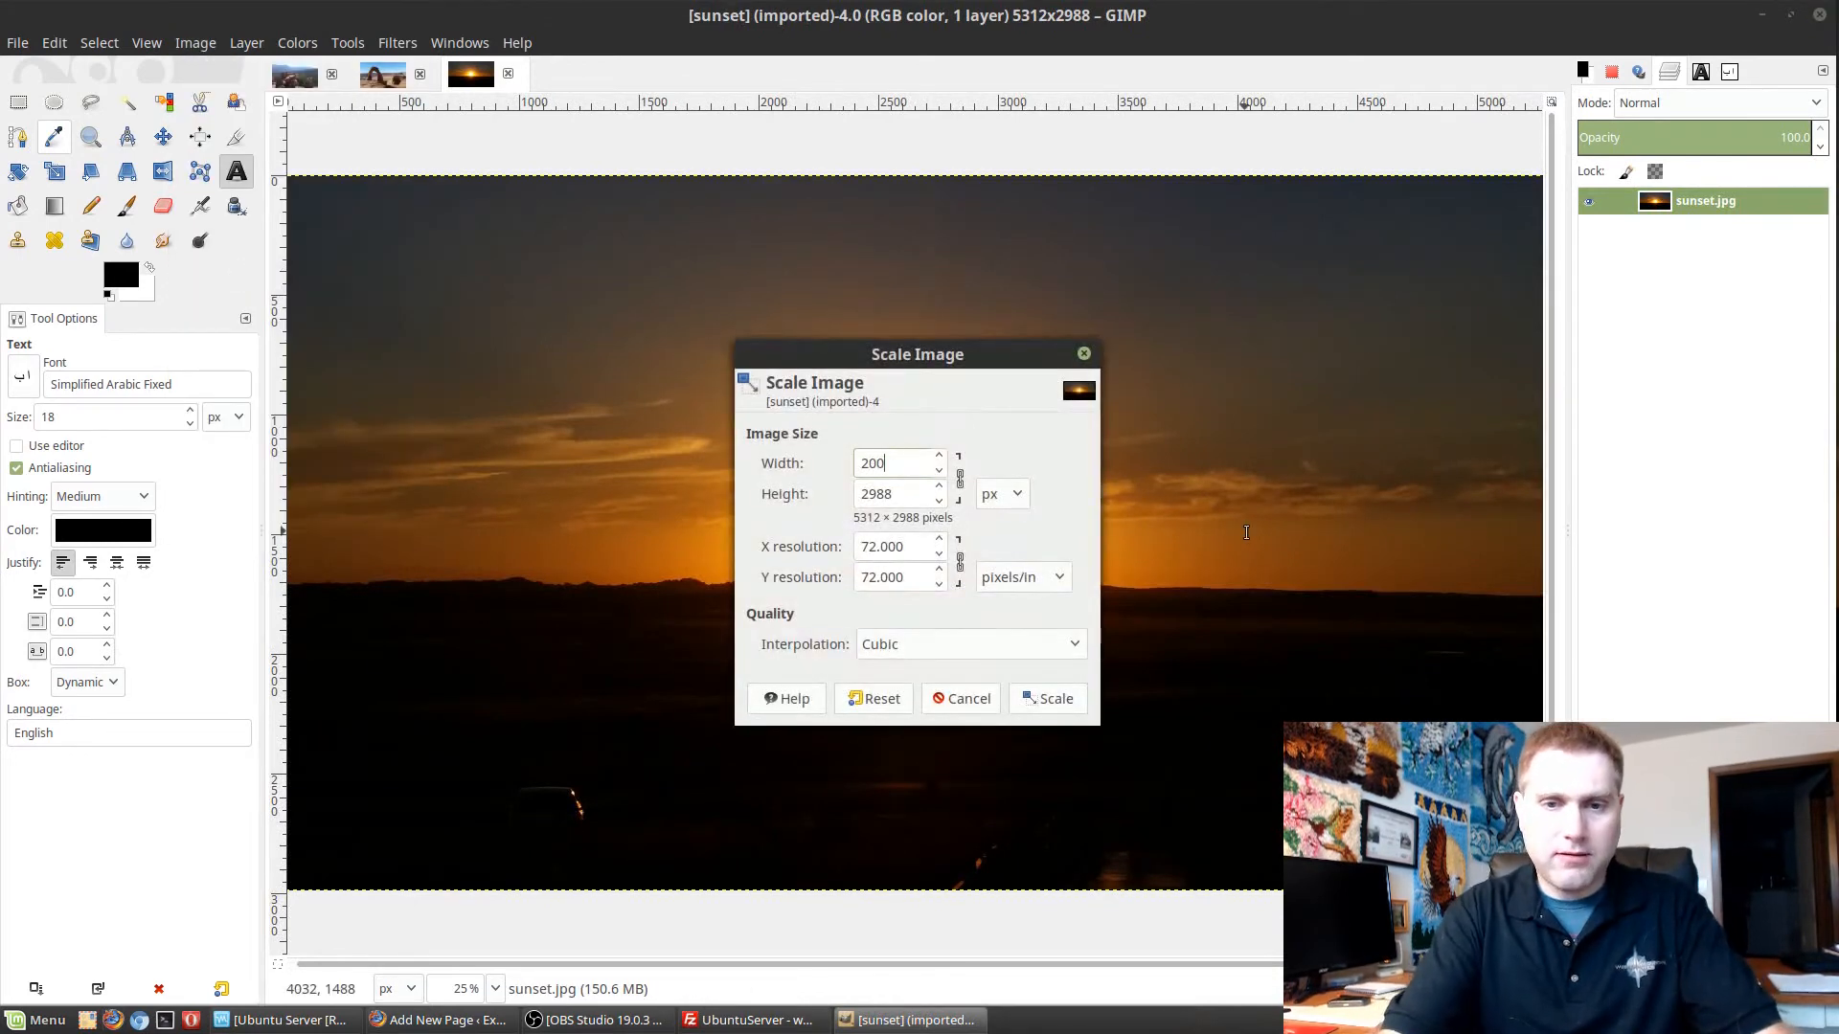
pyautogui.write('0')
pyautogui.click(1051, 699)
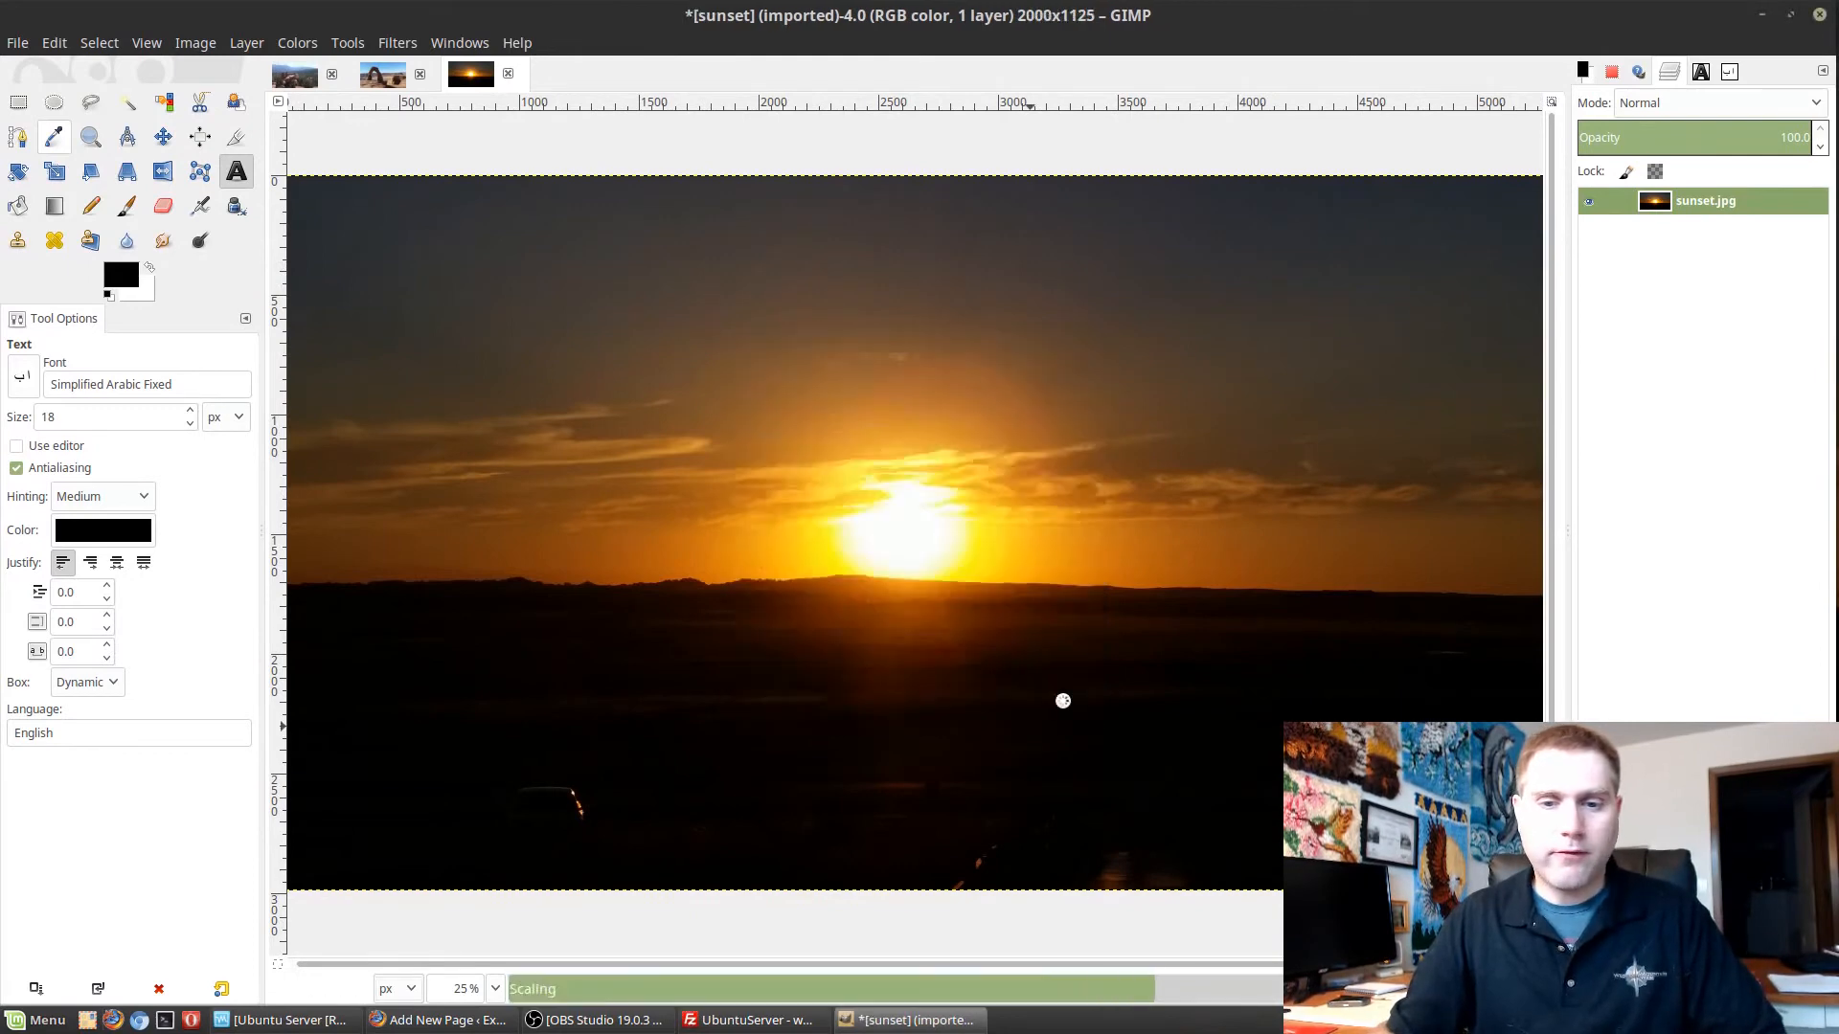
# Export the scaled sunset image to the Desktop as sunset.jpg, replacing the existing file, and close the image without saving.
pyautogui.hotkey('ctrl', 's')
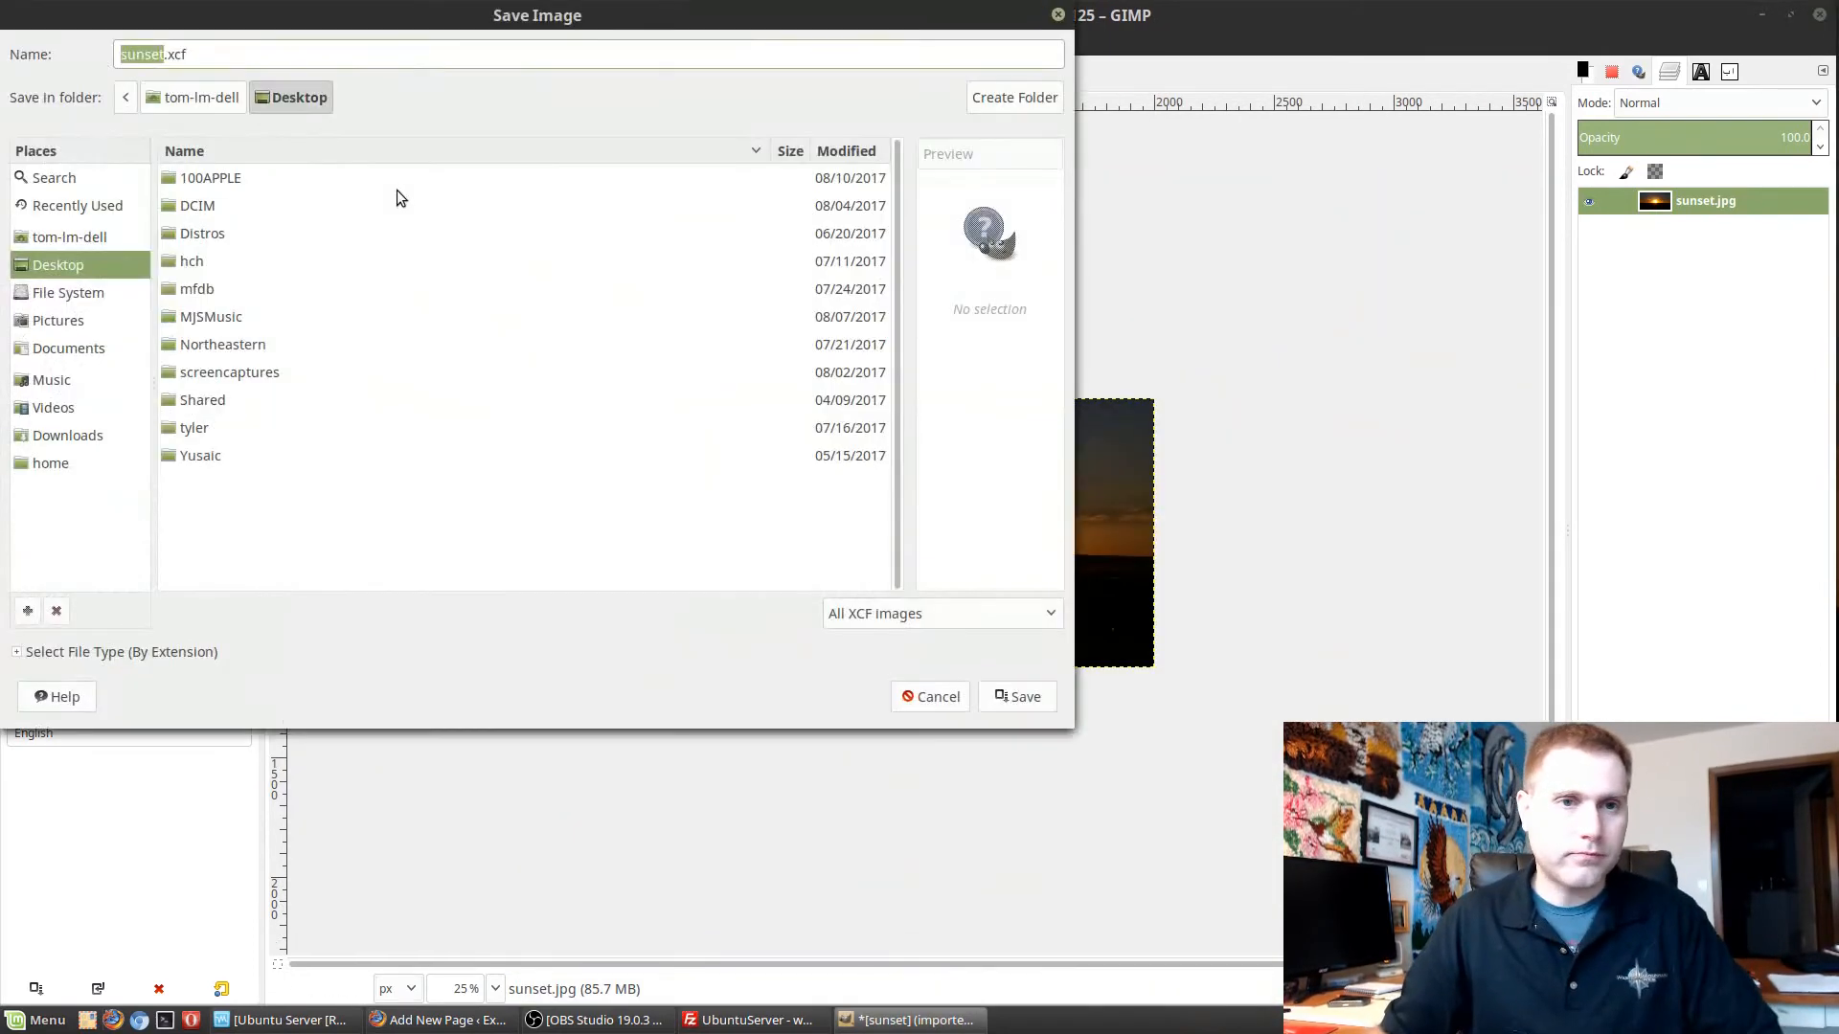
pyautogui.press('Escape')
pyautogui.click(17, 43)
pyautogui.click(117, 378)
pyautogui.click(1017, 752)
pyautogui.click(692, 495)
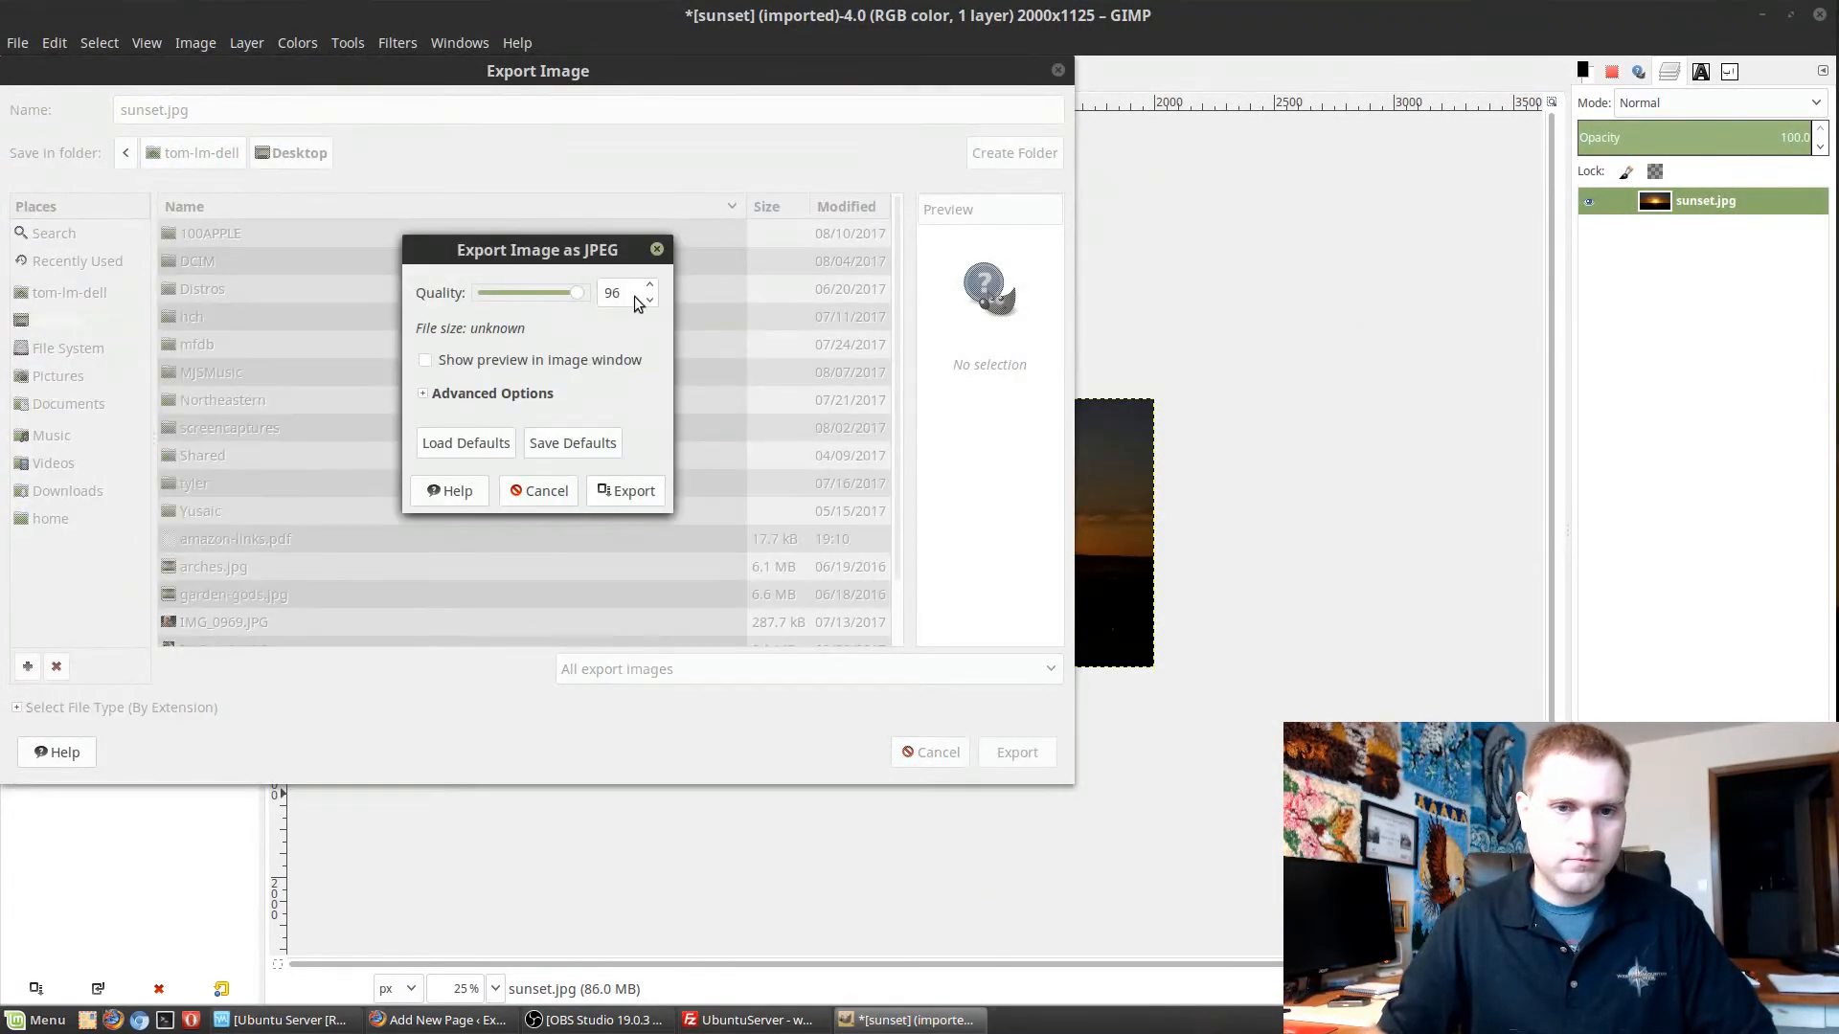
pyautogui.click(625, 491)
pyautogui.hotkey('ctrl', 'w')
pyautogui.click(801, 660)
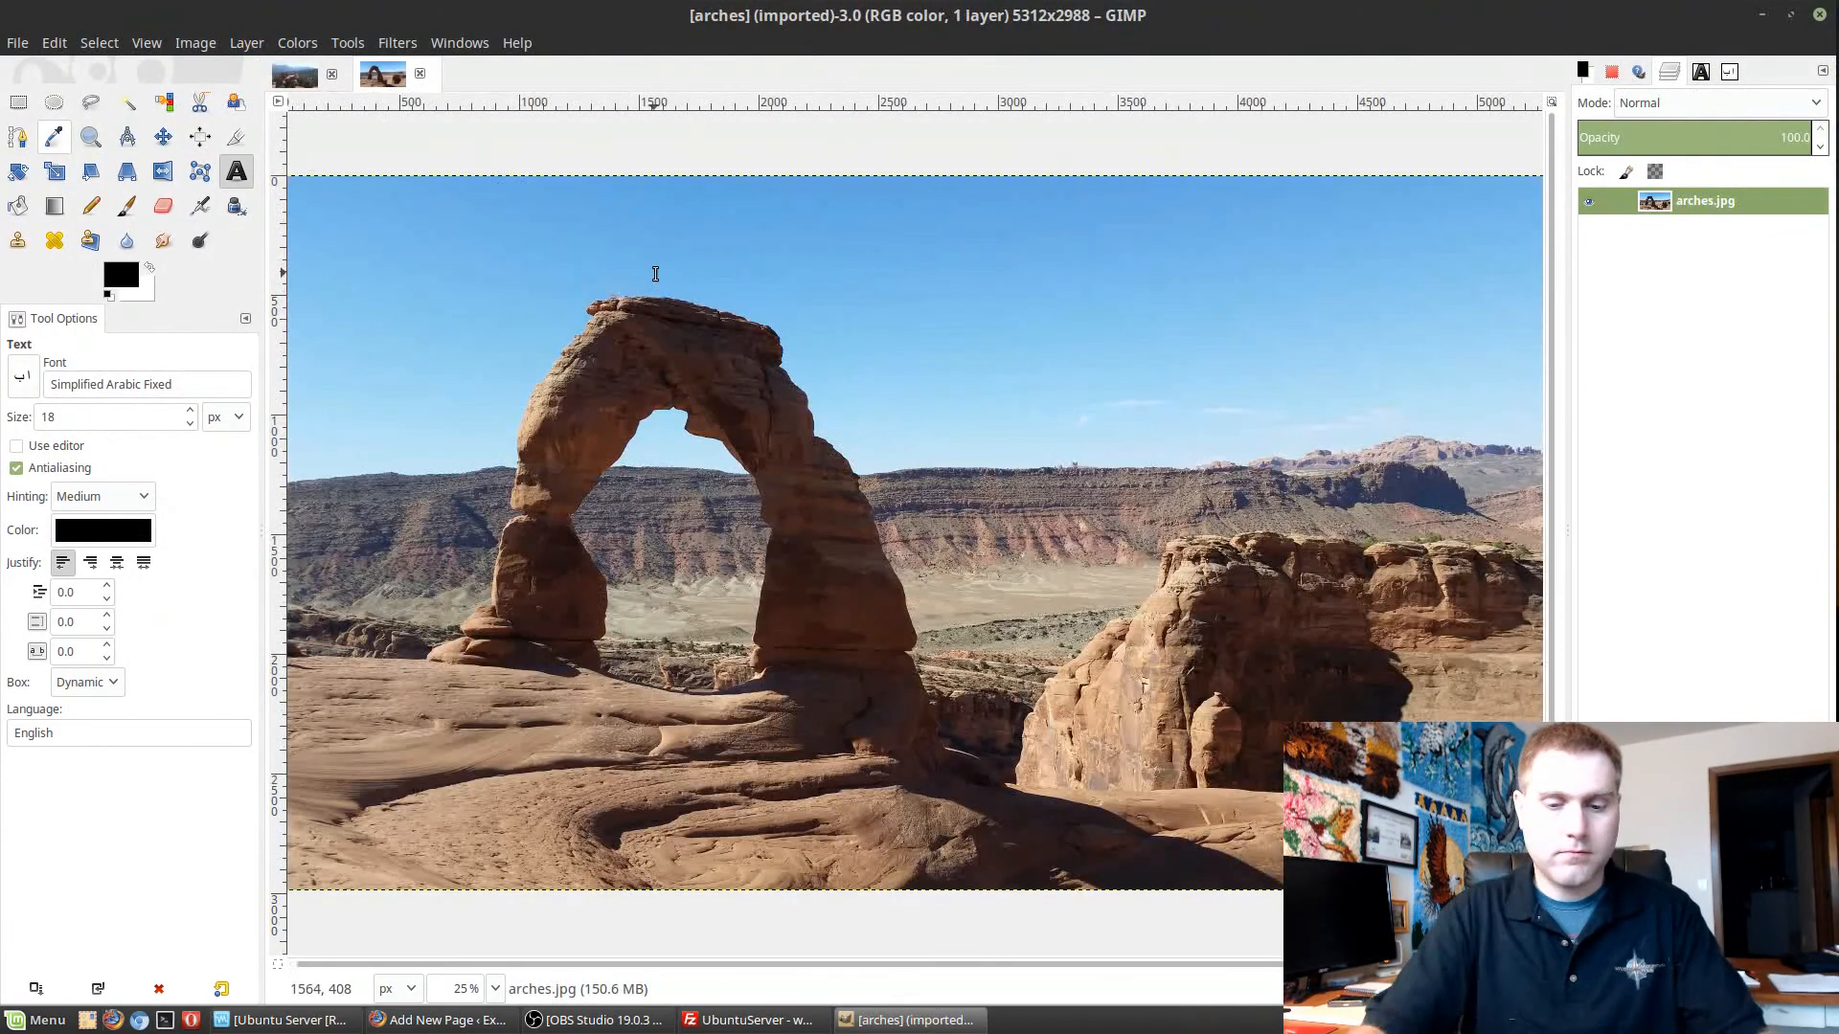
# Scale the arches image proportionally to a width of 2000 px.
pyautogui.hotkey('alt', 'i')
pyautogui.write('s2000')
pyautogui.click(1075, 698)
# Export the scaled arches image over arches.jpg on the Desktop and close the image, discarding its unsaved changes.
pyautogui.hotkey('ctrl', 'shift', 'e')
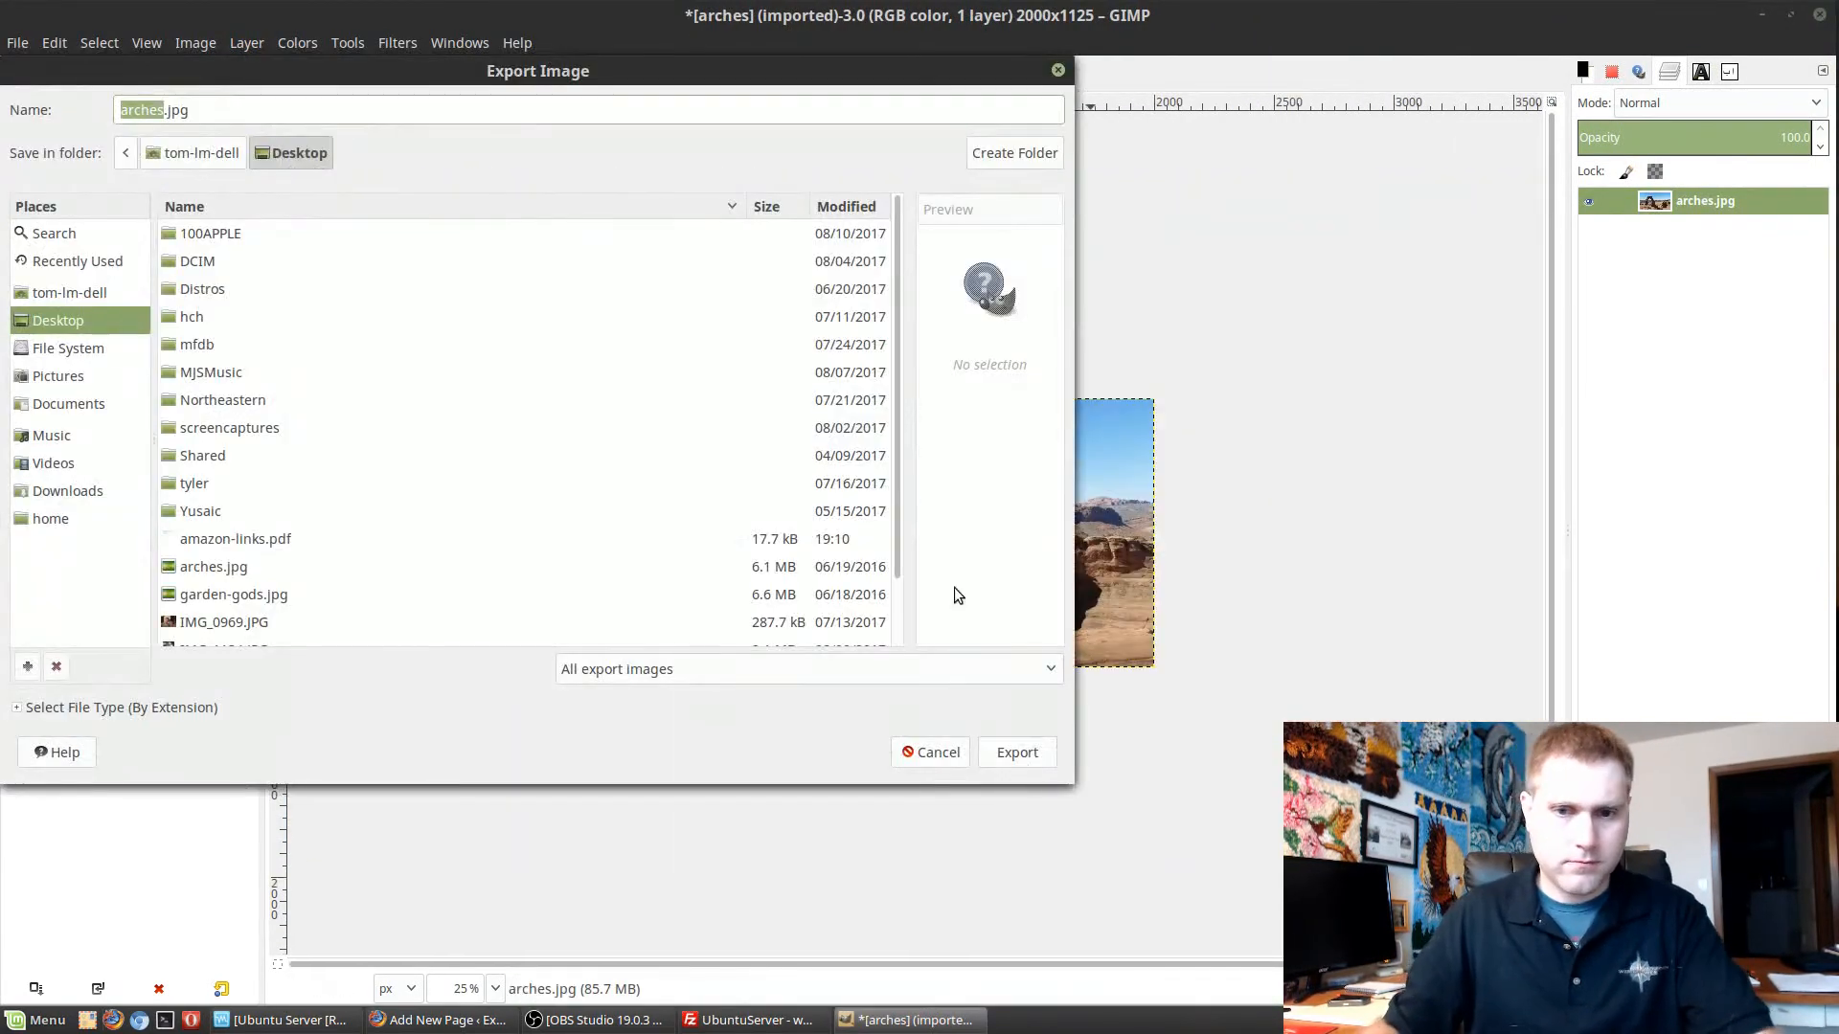
pyautogui.press('Return')
pyautogui.press('Return')
pyautogui.click(626, 490)
pyautogui.hotkey('ctrl', 'w')
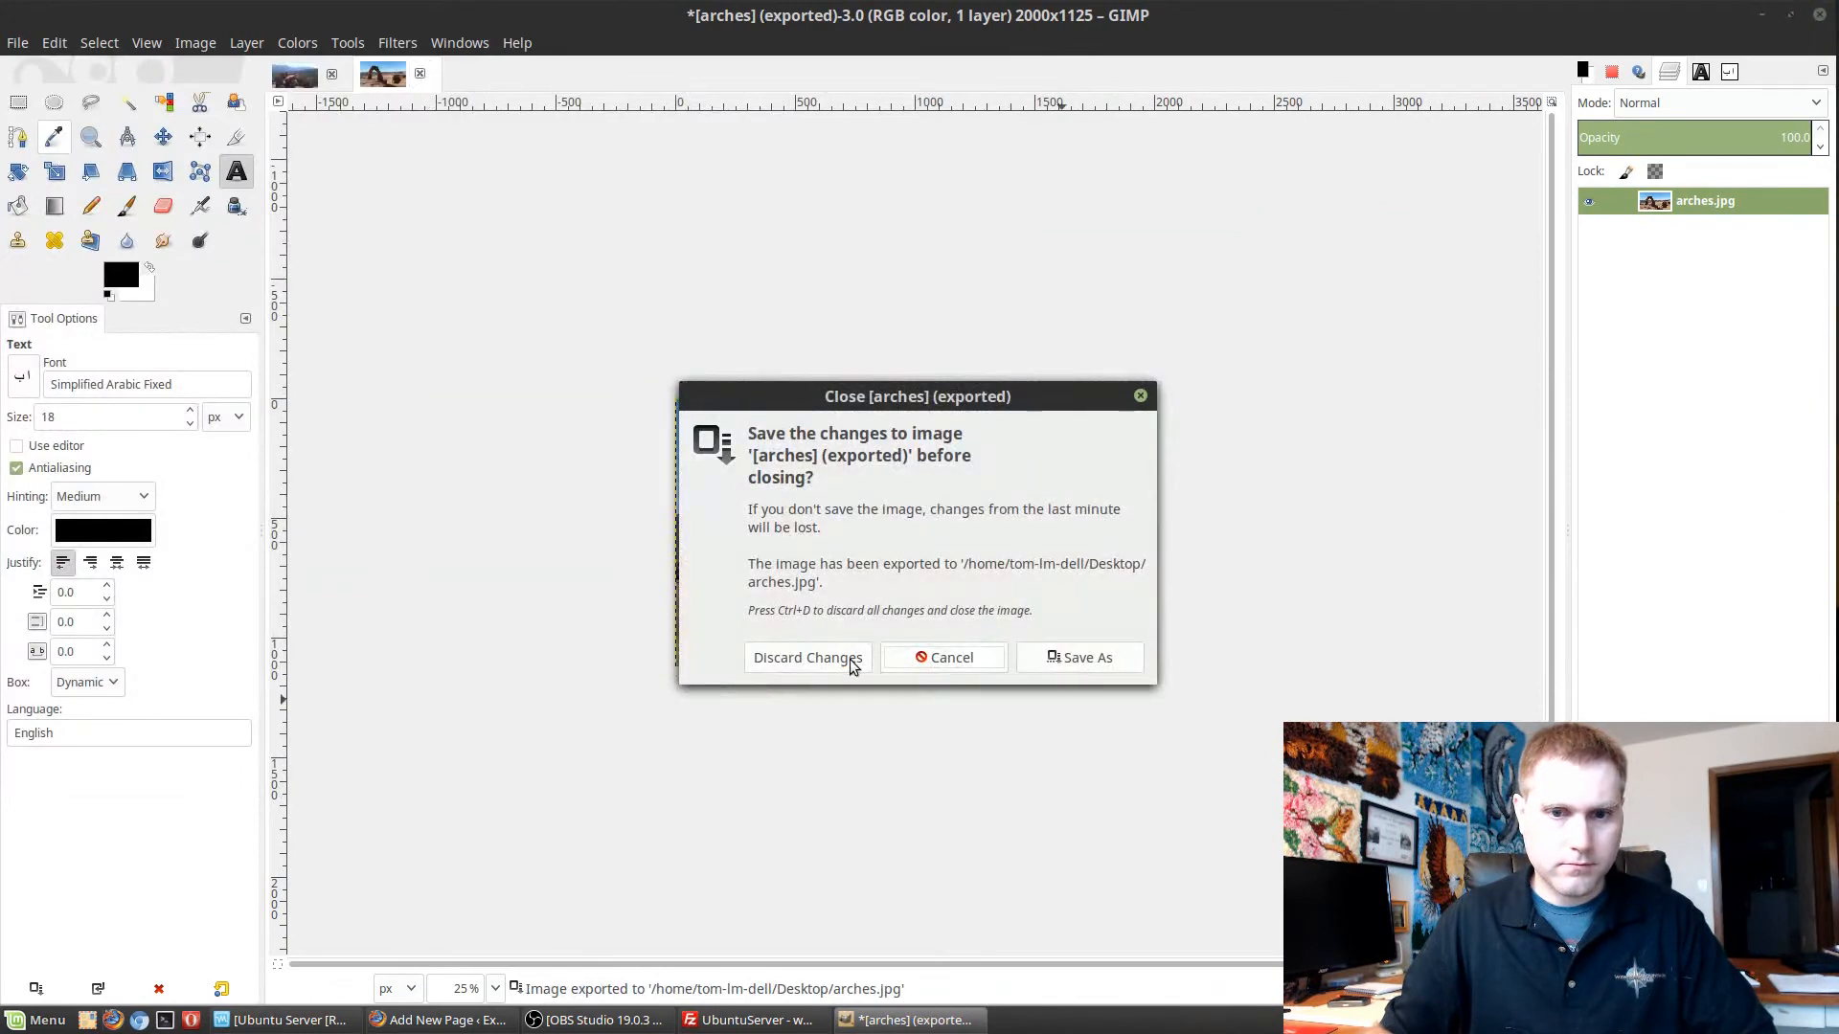
pyautogui.click(807, 658)
# Scale the garden-gods image to a width of 2000 px and export it over garden-gods.jpg on the Desktop.
pyautogui.hotkey('alt', 'i')
pyautogui.write('s2000')
pyautogui.click(1049, 698)
pyautogui.hotkey('ctrl', 'shift', 'e')
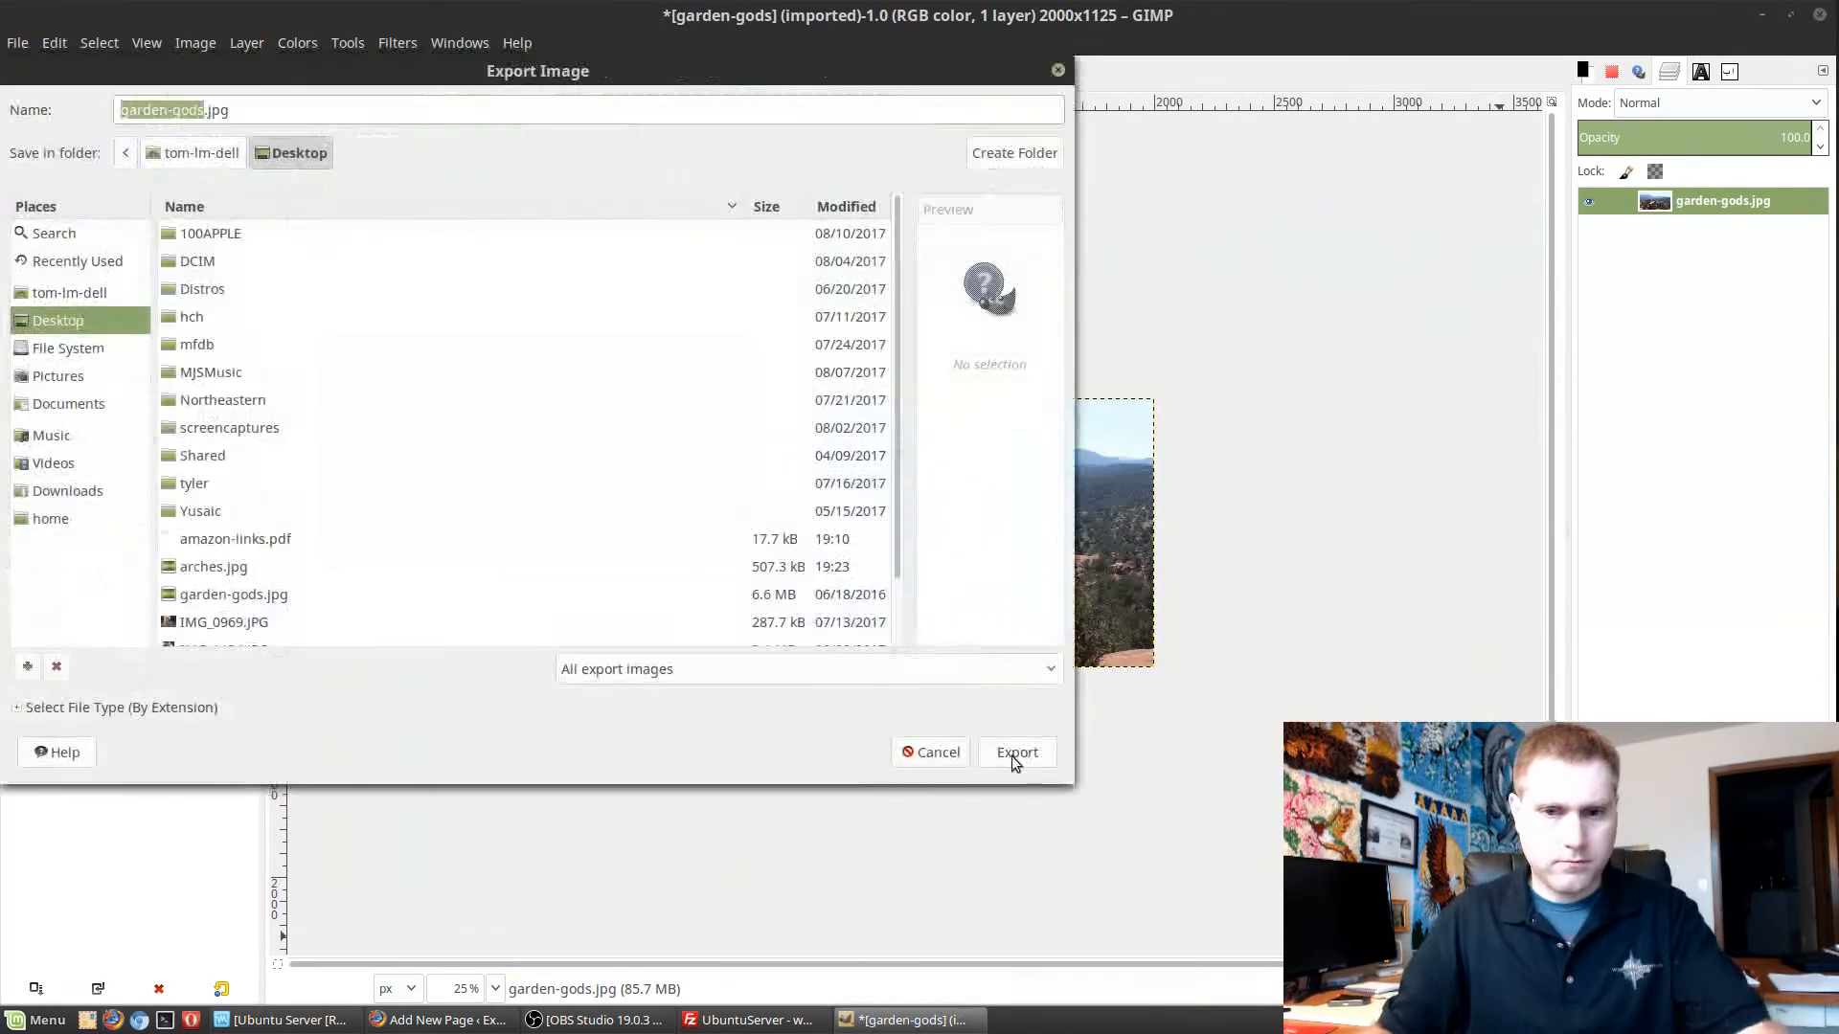
pyautogui.click(1016, 754)
pyautogui.click(623, 489)
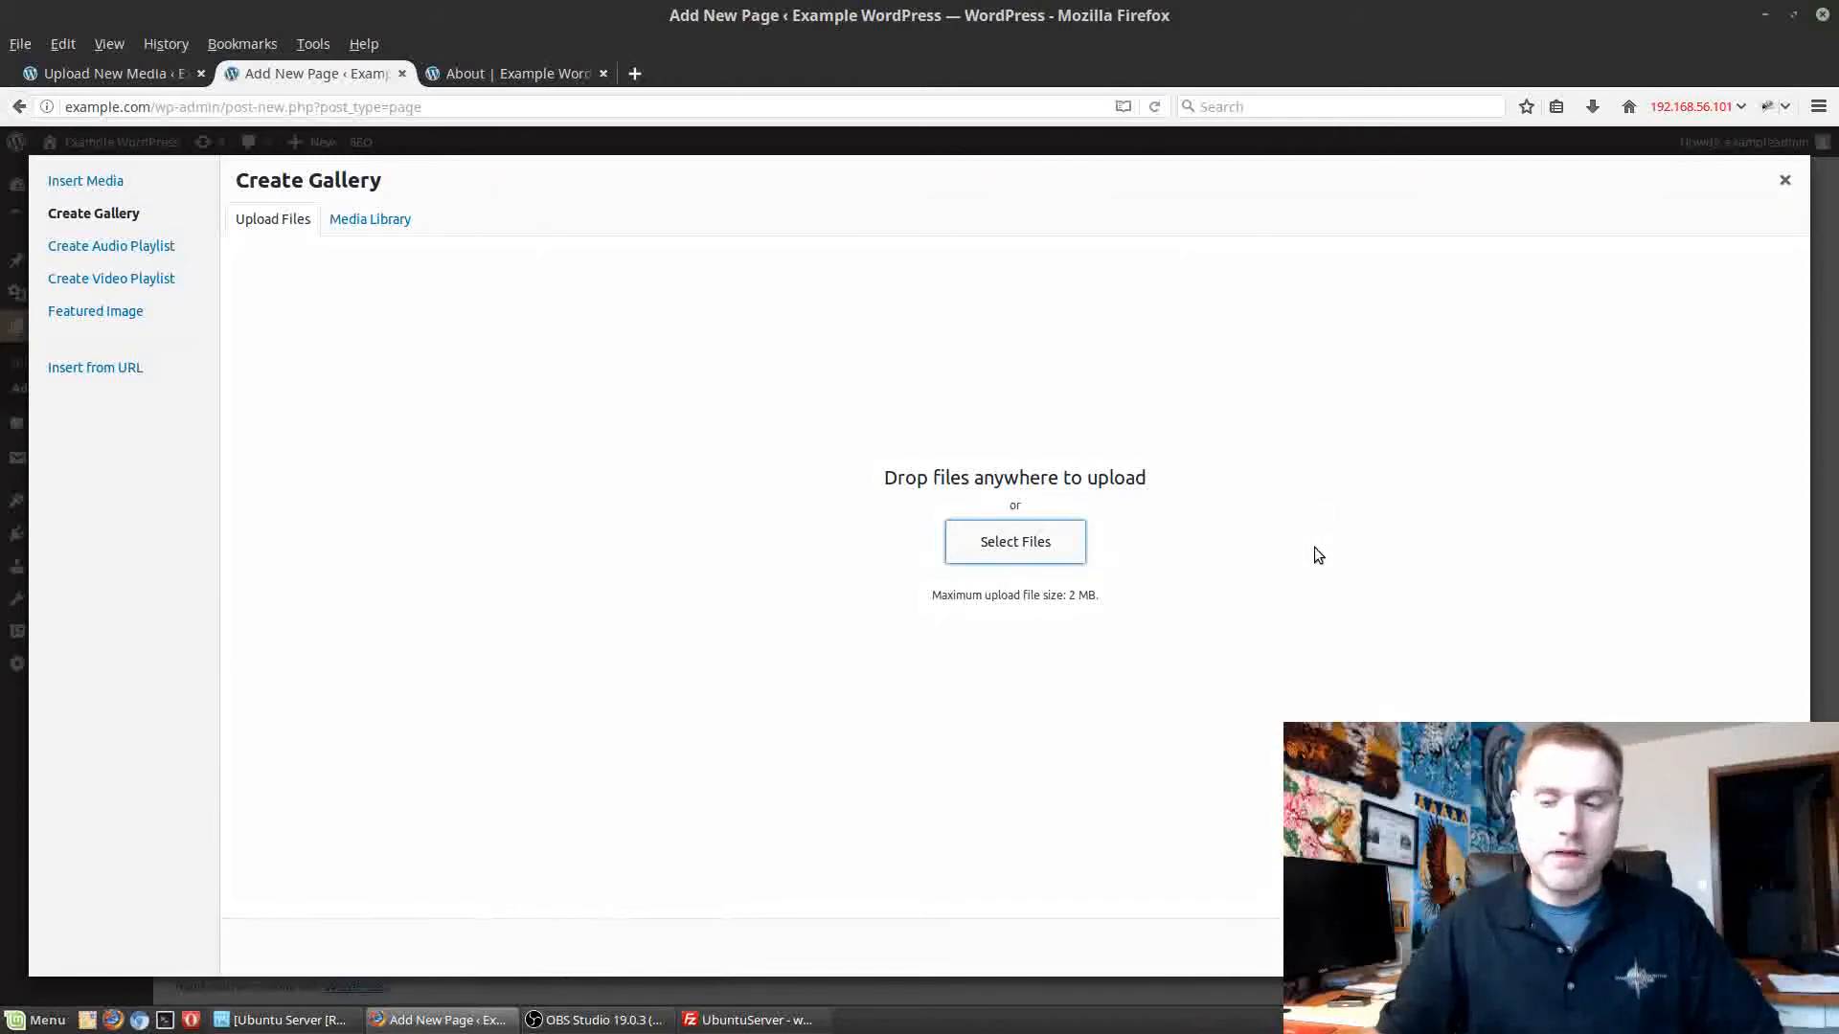
# Upload arches.jpg, garden-gods.jpg, sunset.jpg and thermopolis.jpg from the Desktop to WordPress and create a new gallery from them.
pyautogui.click(1012, 561)
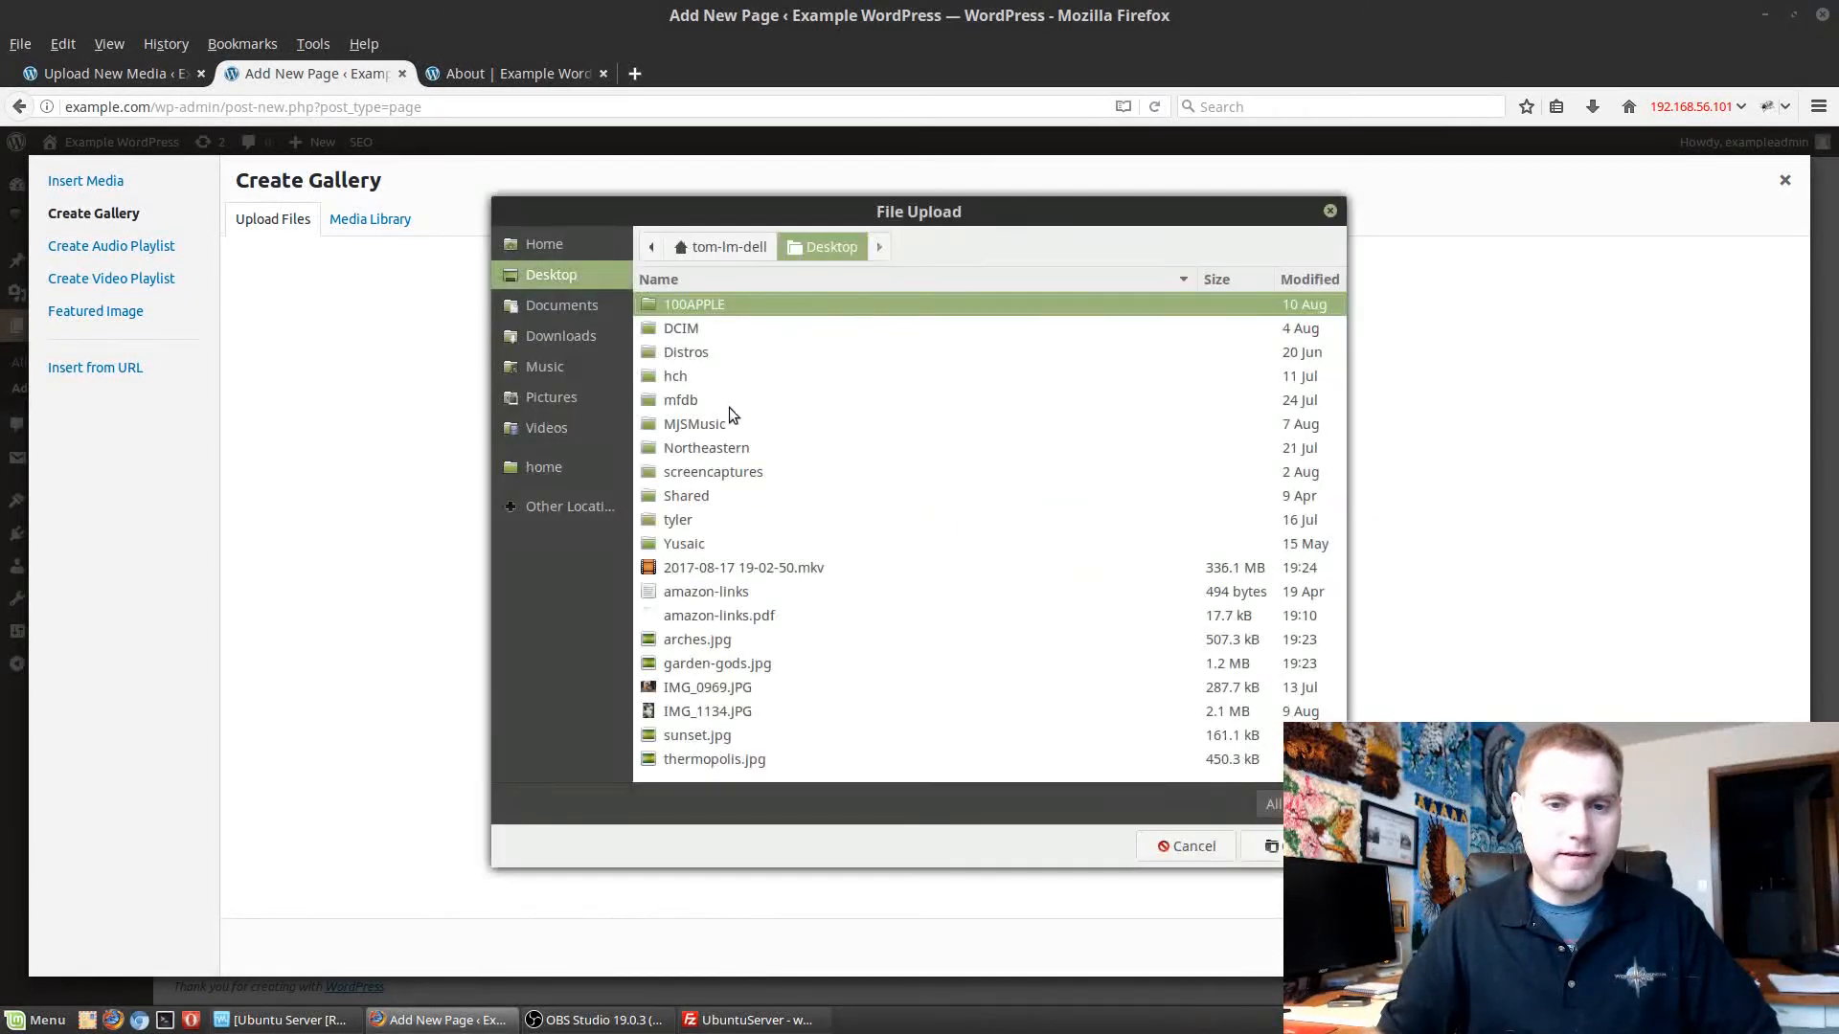
pyautogui.click(710, 638)
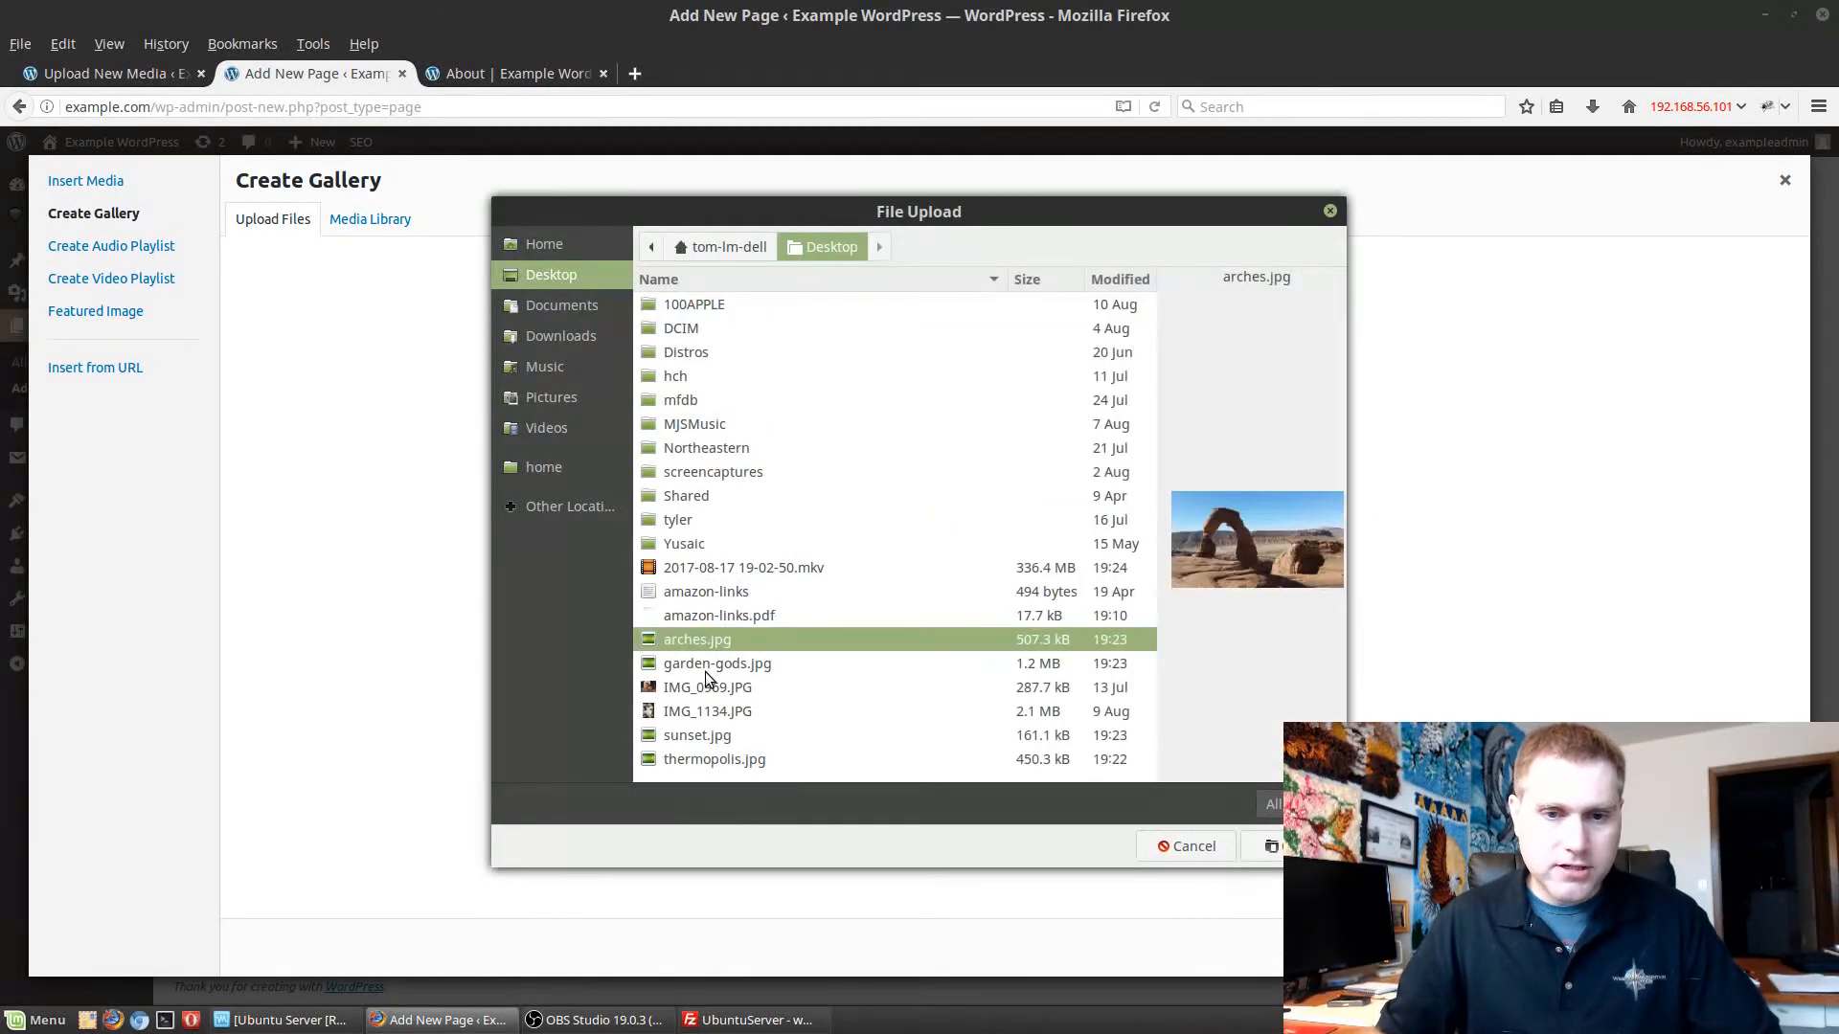
pyautogui.keyDown('ctrl'); pyautogui.click(709, 670); pyautogui.keyUp('ctrl')
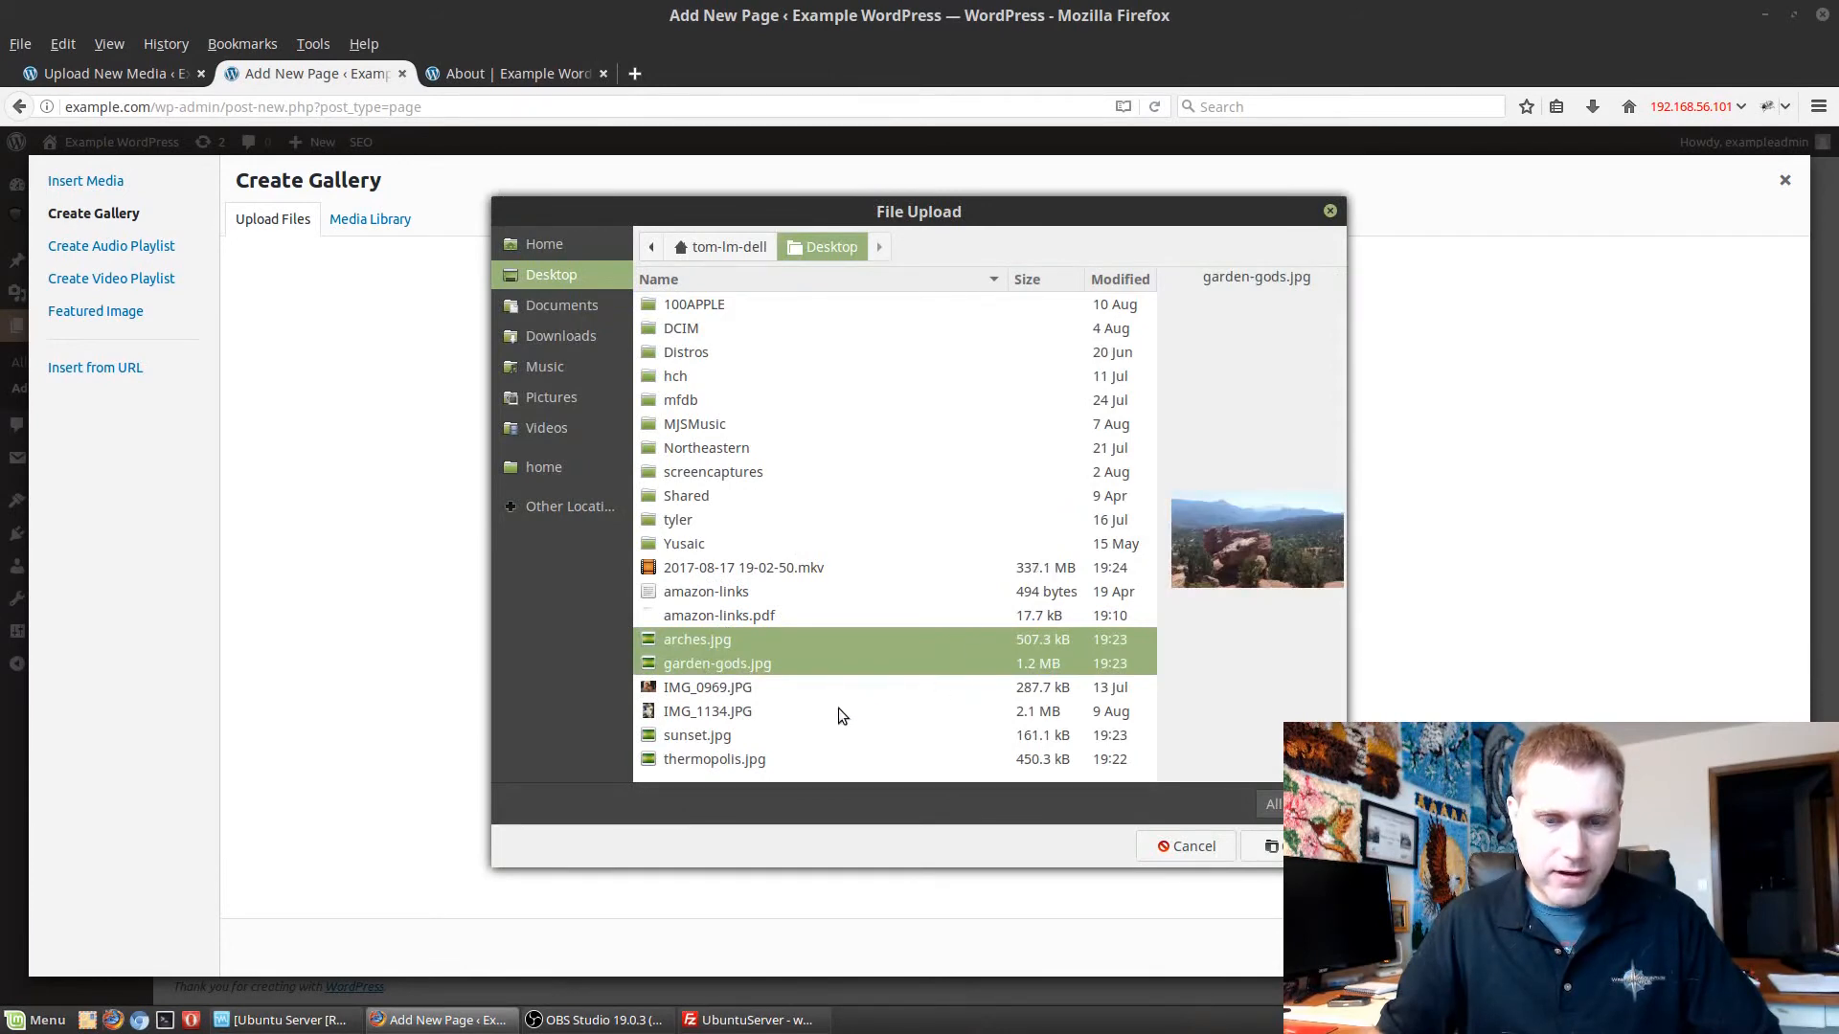
pyautogui.keyDown('ctrl'); pyautogui.click(720, 737); pyautogui.keyUp('ctrl')
pyautogui.keyDown('ctrl'); pyautogui.click(715, 760); pyautogui.keyUp('ctrl')
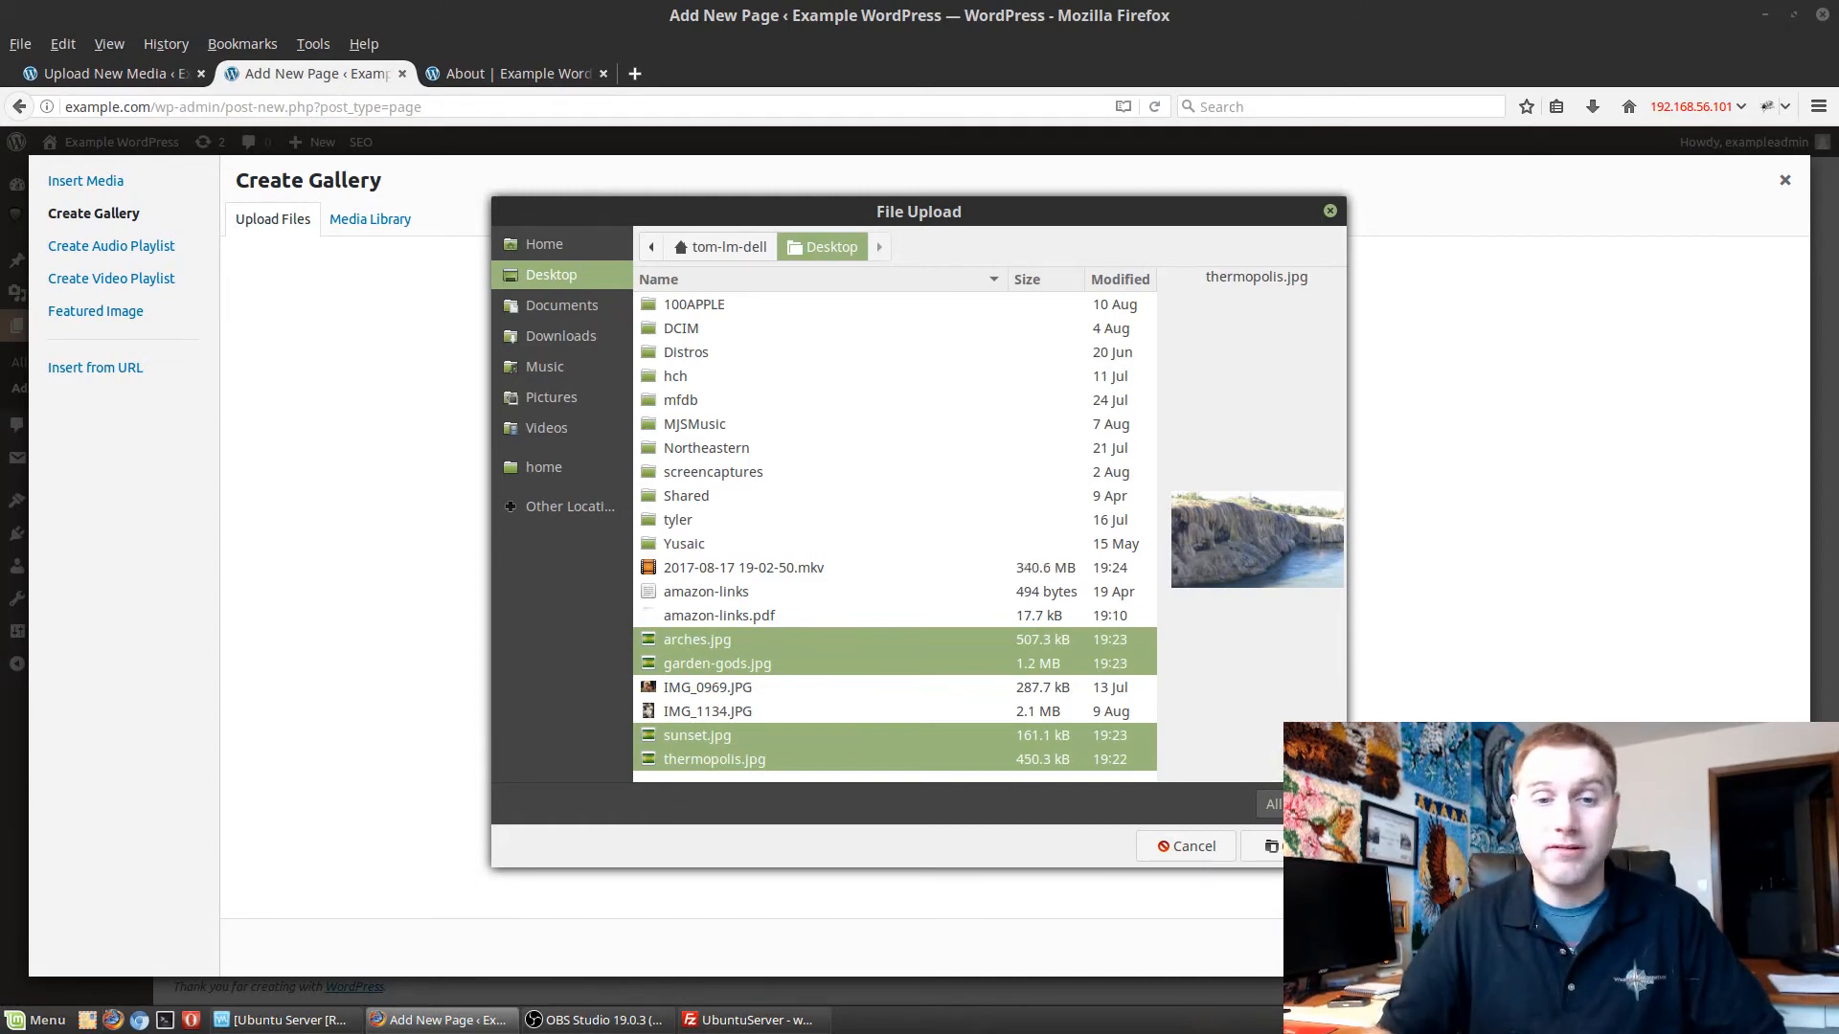
pyautogui.click(1266, 846)
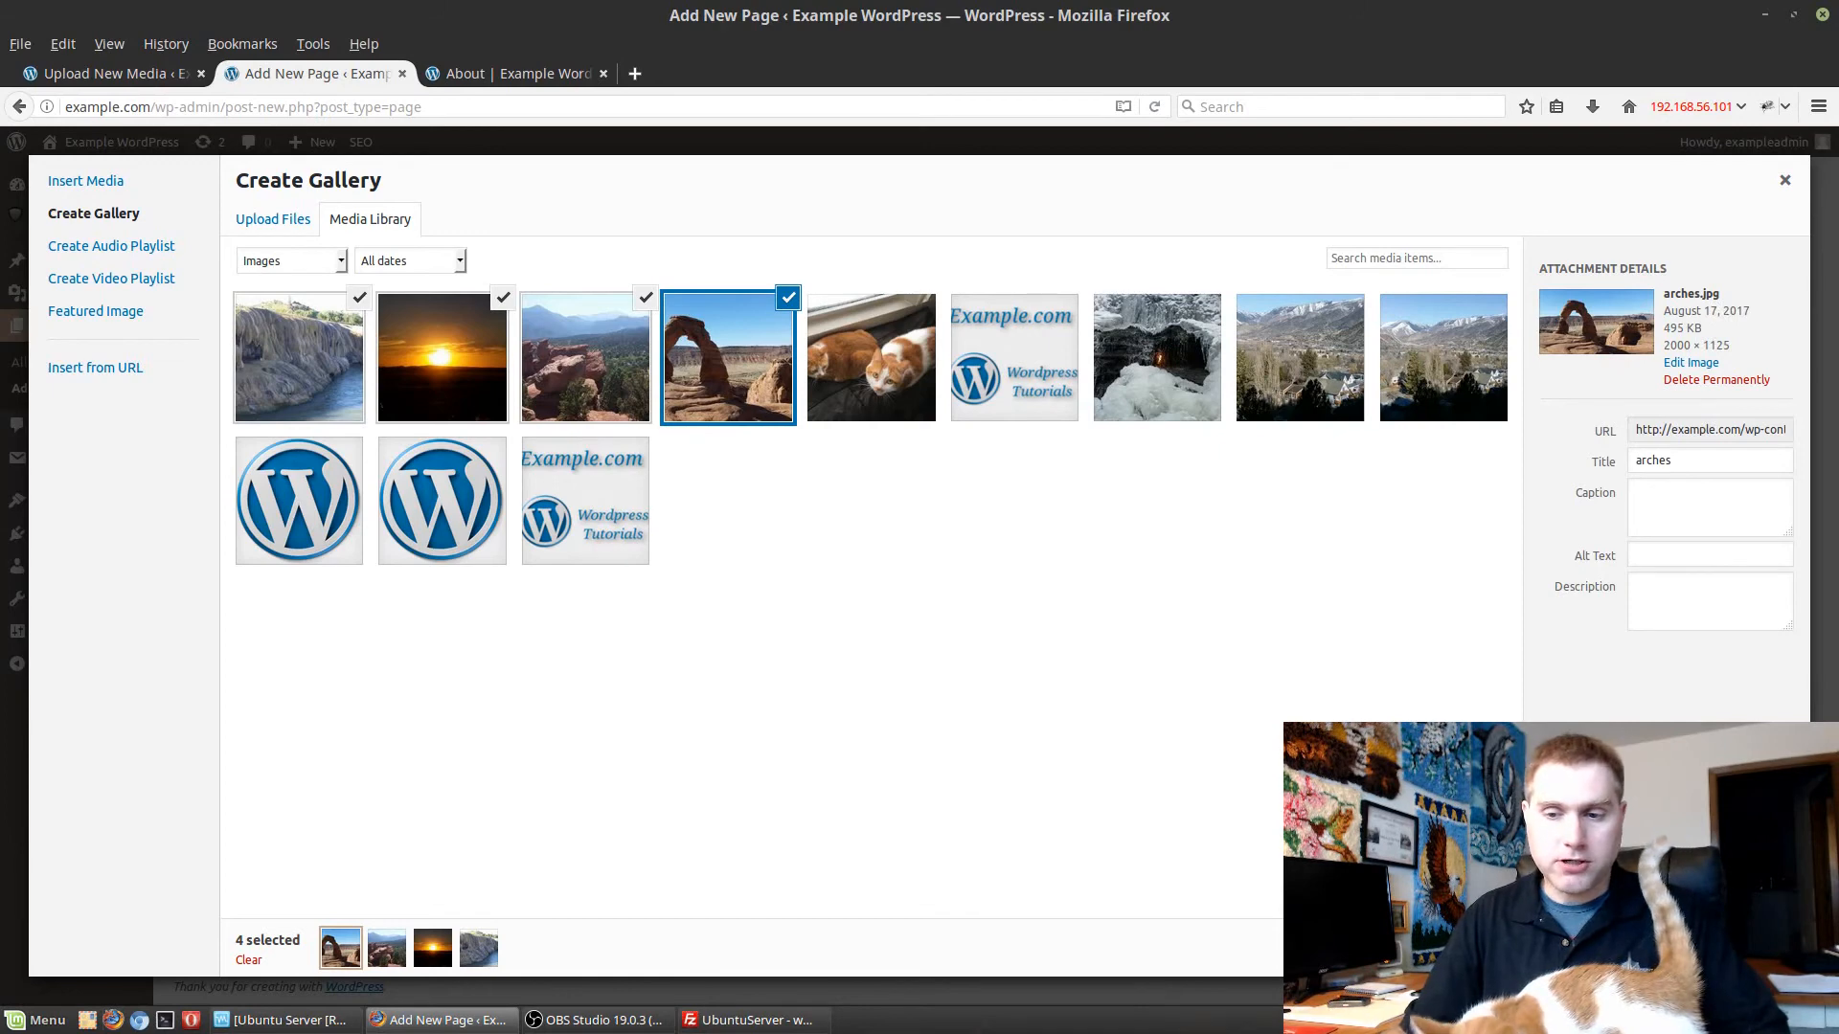
pyautogui.click(1727, 948)
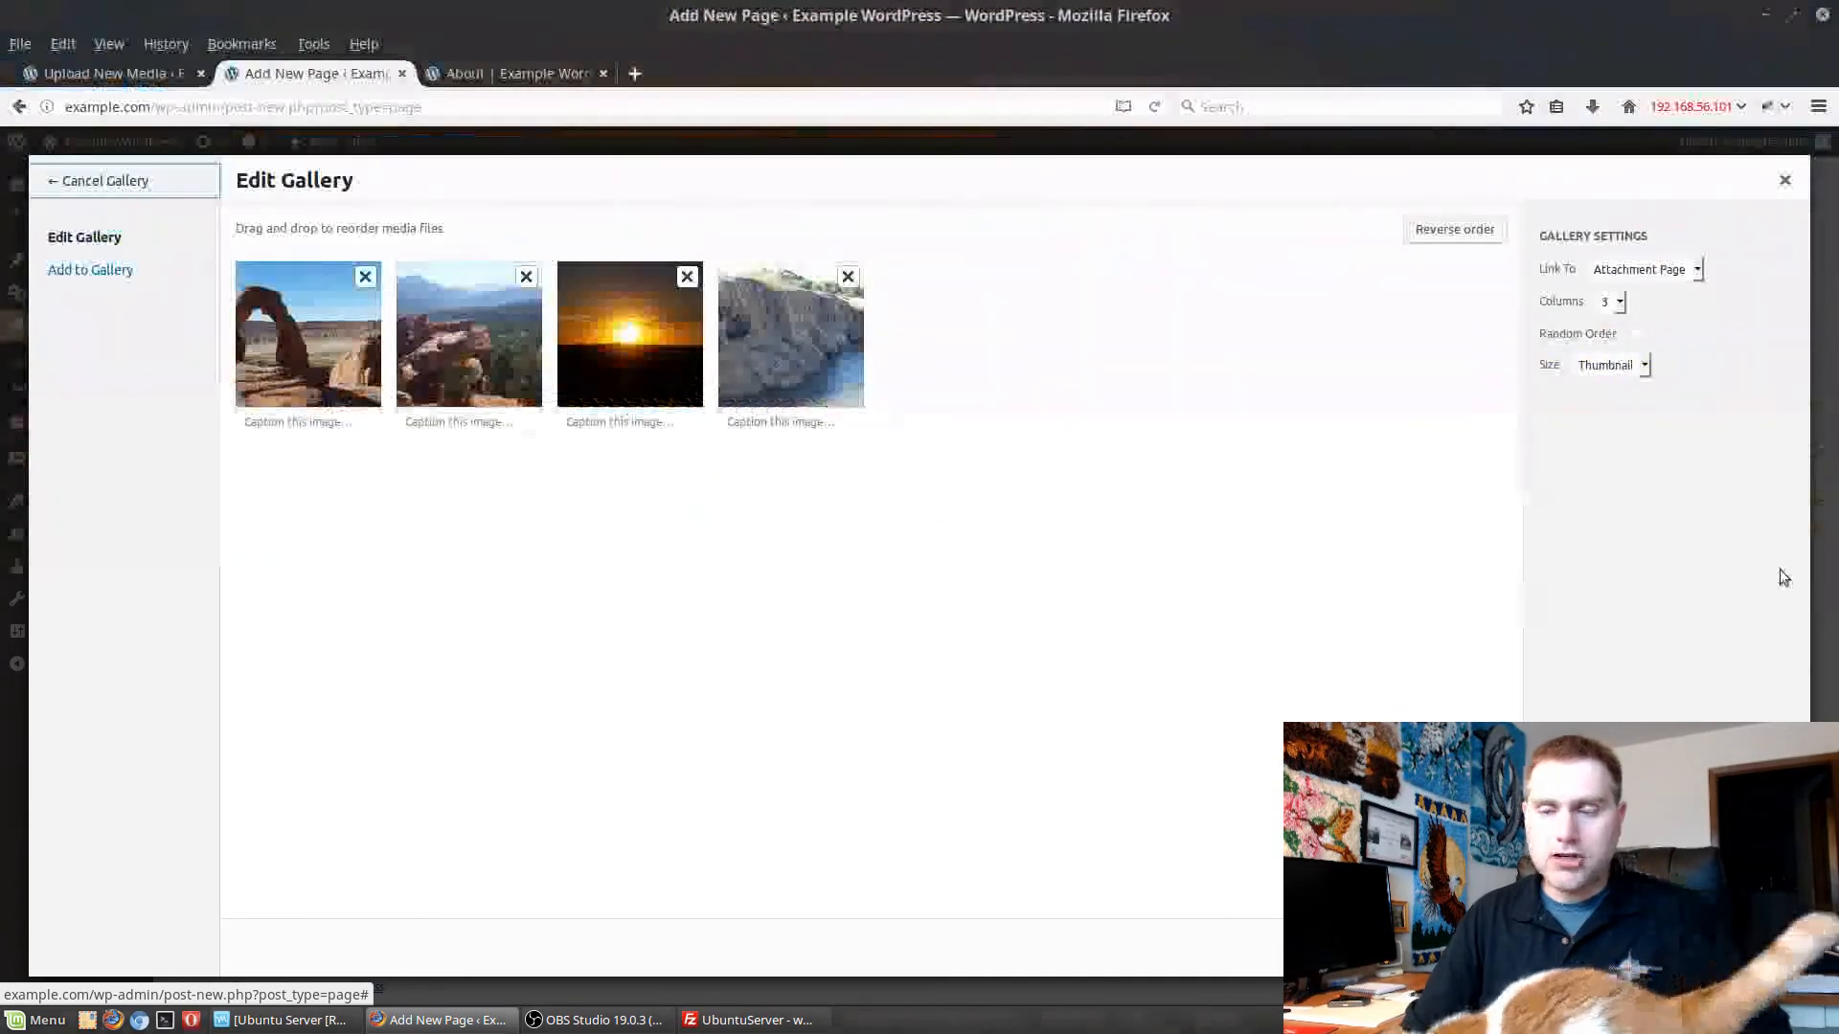
# Set the gallery's link to None with 2 columns and Thumbnail size, and order the images garden-gods, arches, thermopolis, sunset.
pyautogui.click(1688, 272)
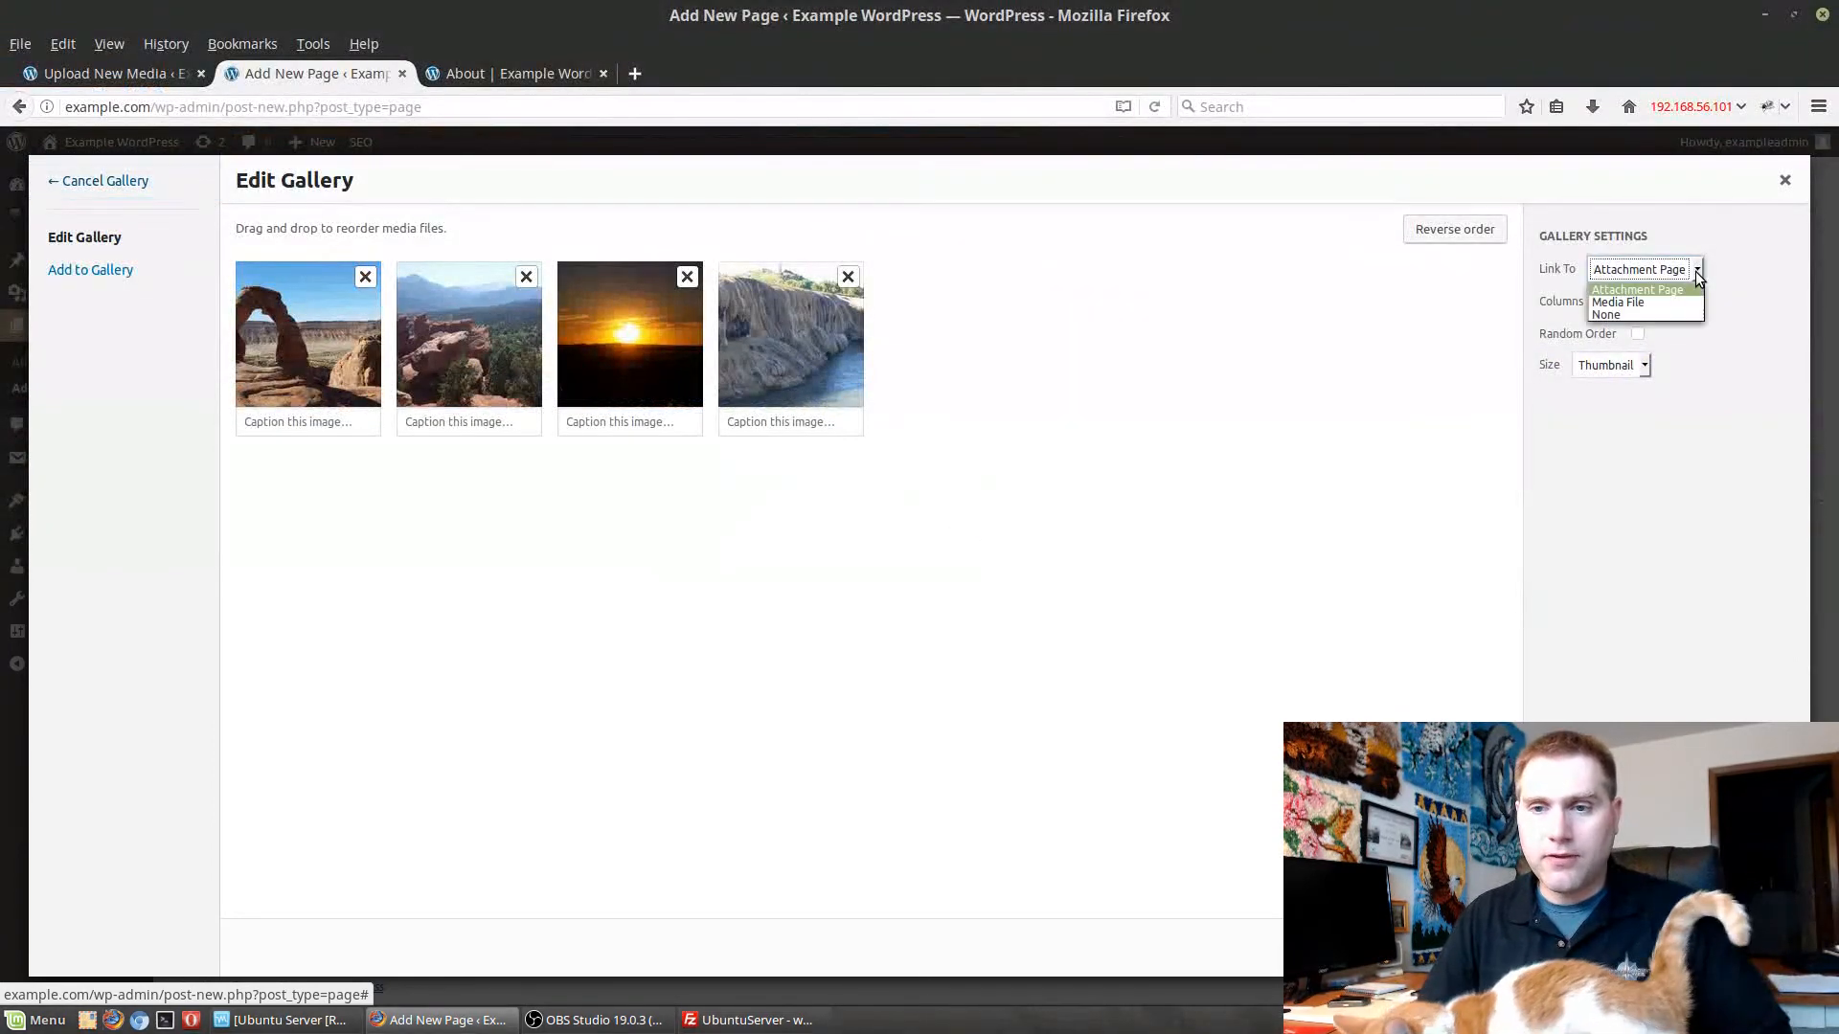
pyautogui.click(1644, 314)
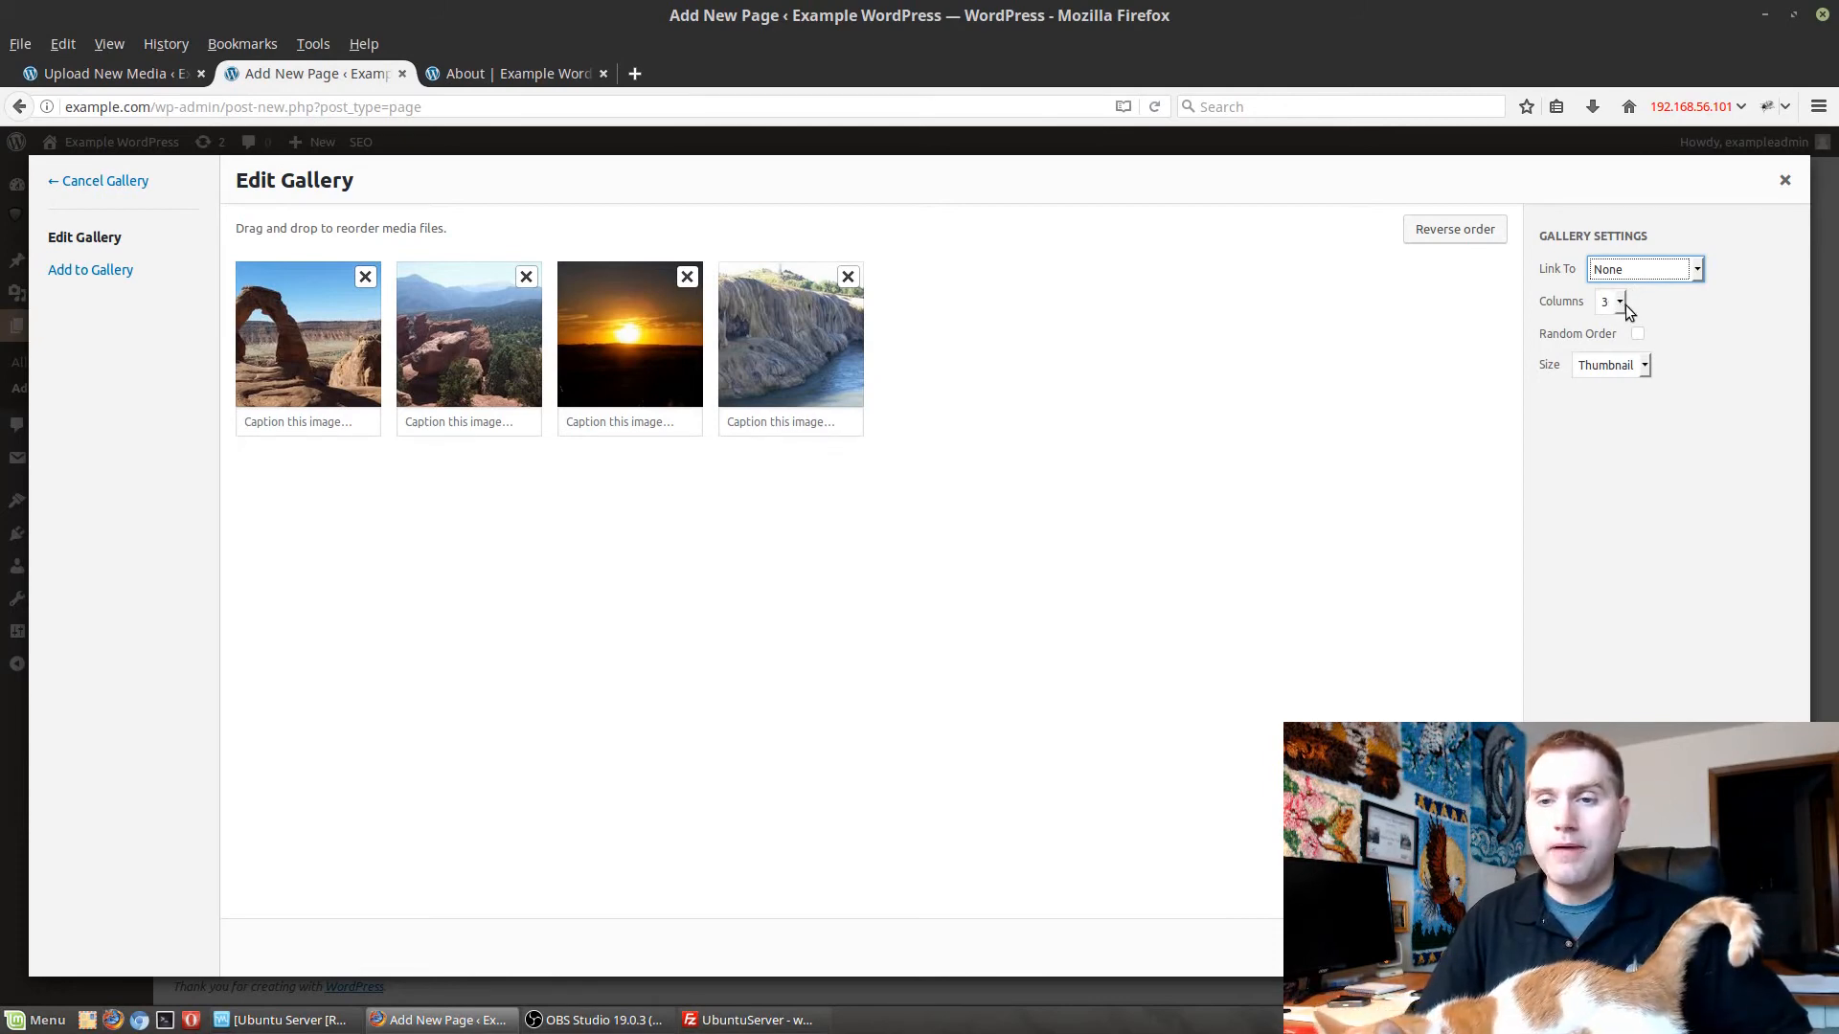
pyautogui.click(1622, 303)
pyautogui.click(1597, 334)
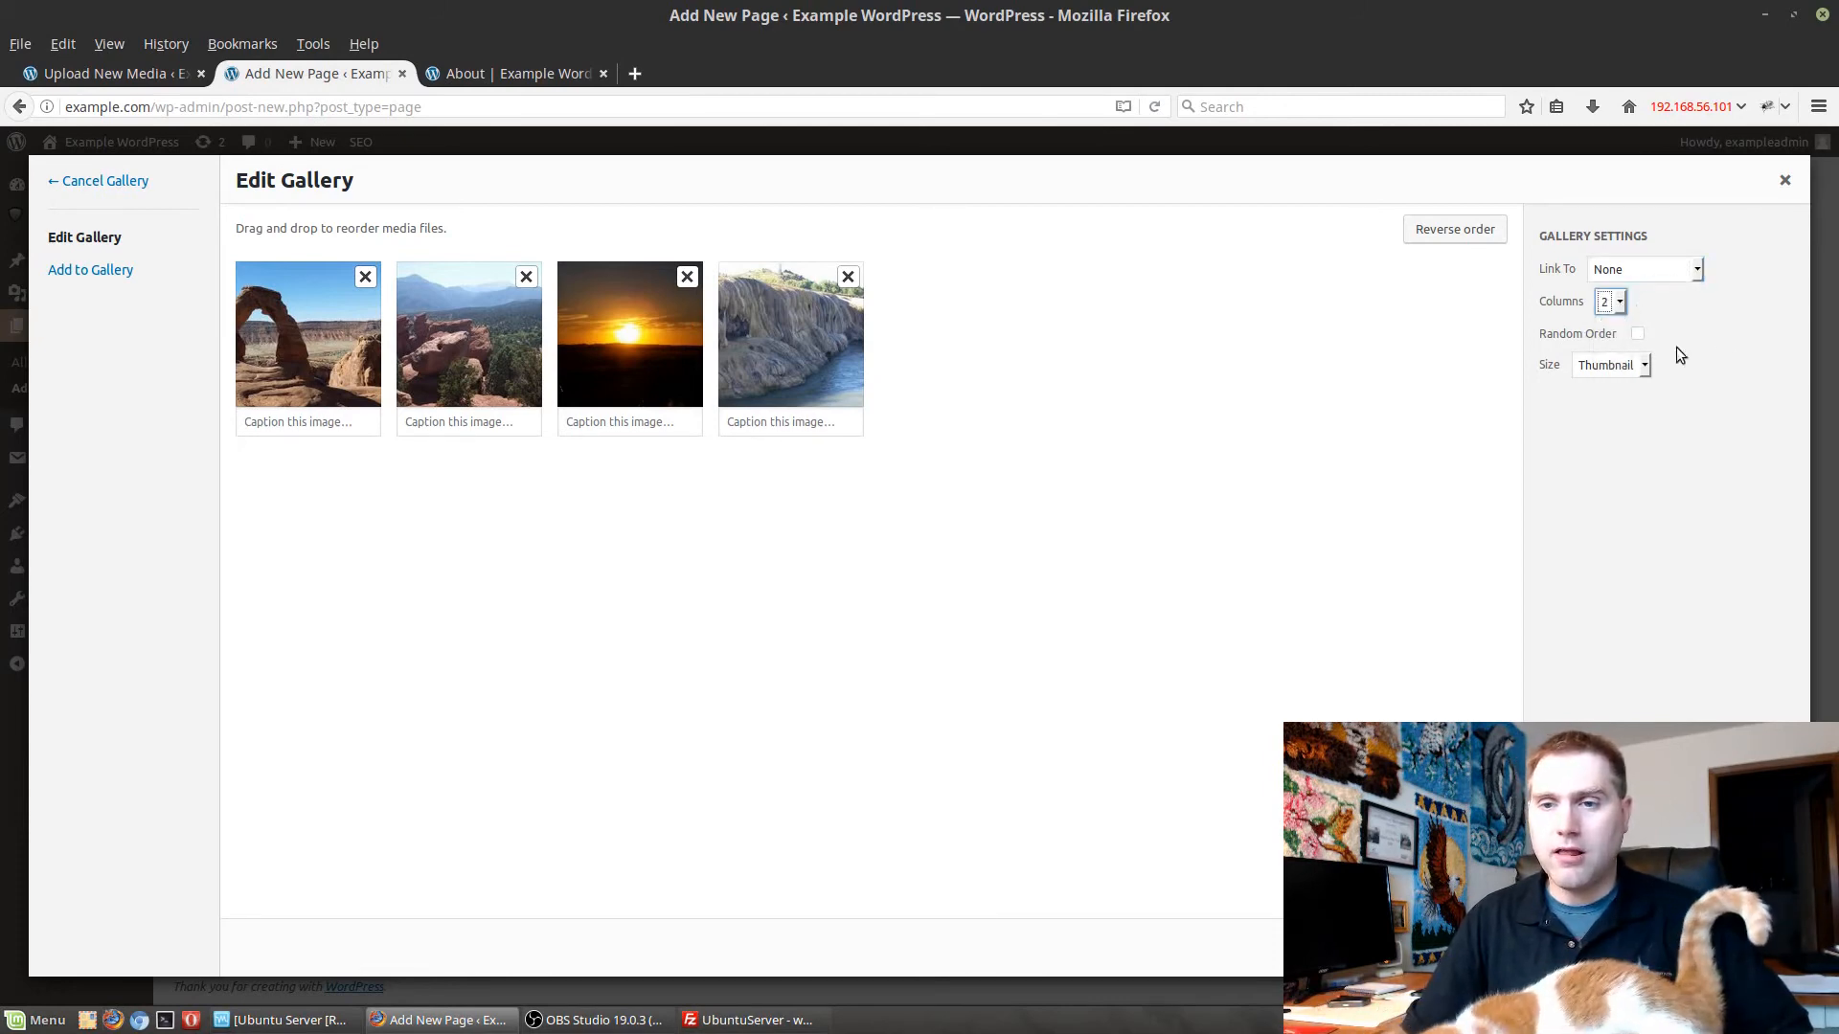
pyautogui.click(1599, 365)
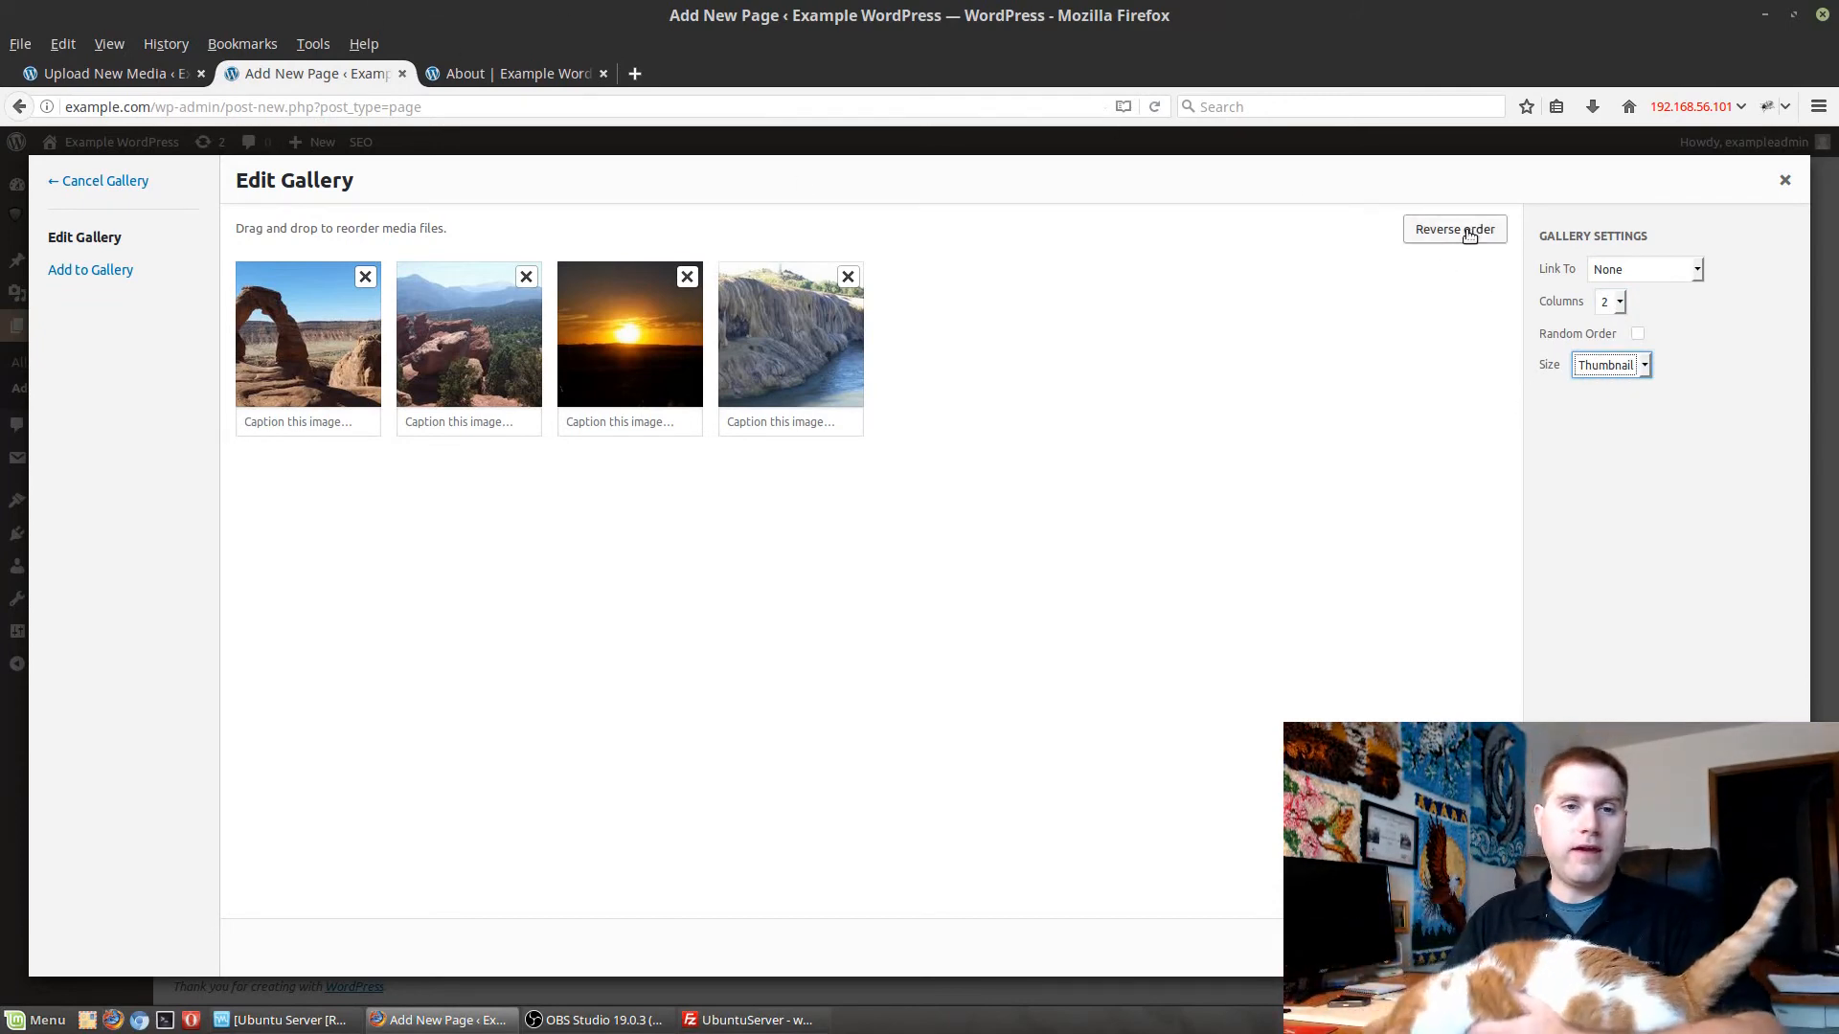
pyautogui.moveTo(357, 314); pyautogui.dragTo(490, 316)
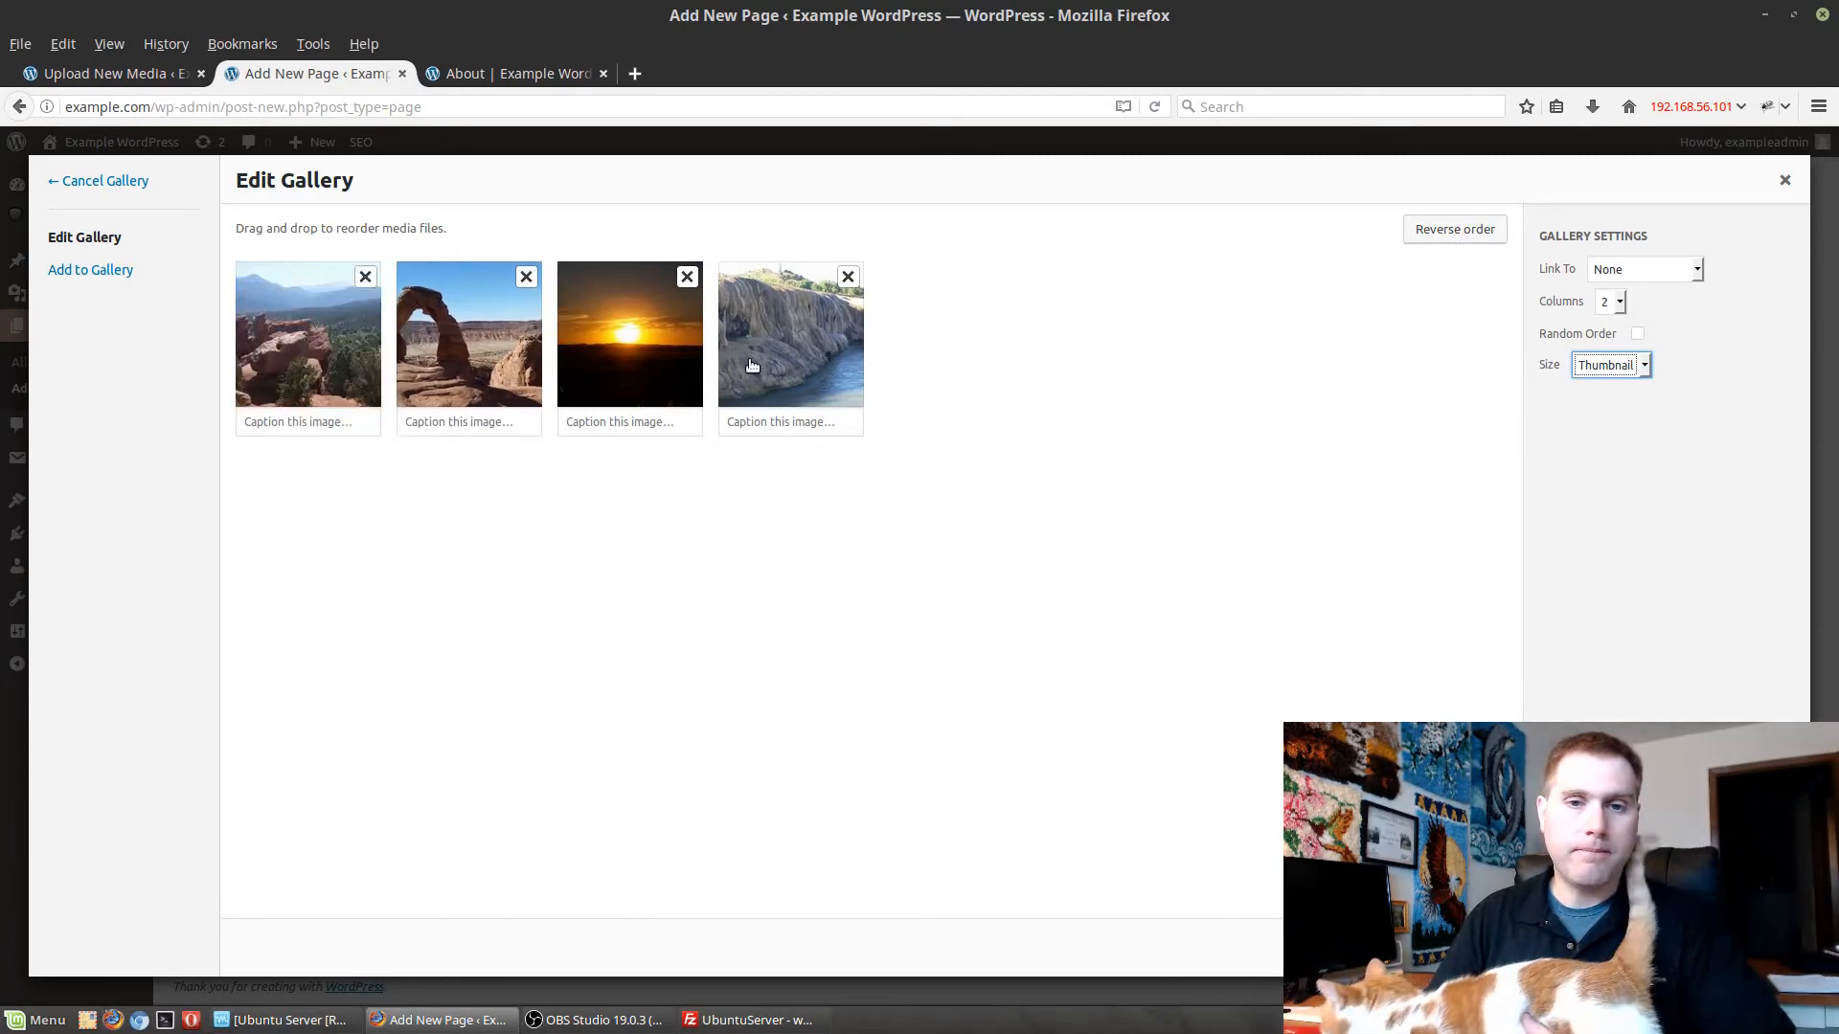
pyautogui.moveTo(673, 369); pyautogui.dragTo(805, 376)
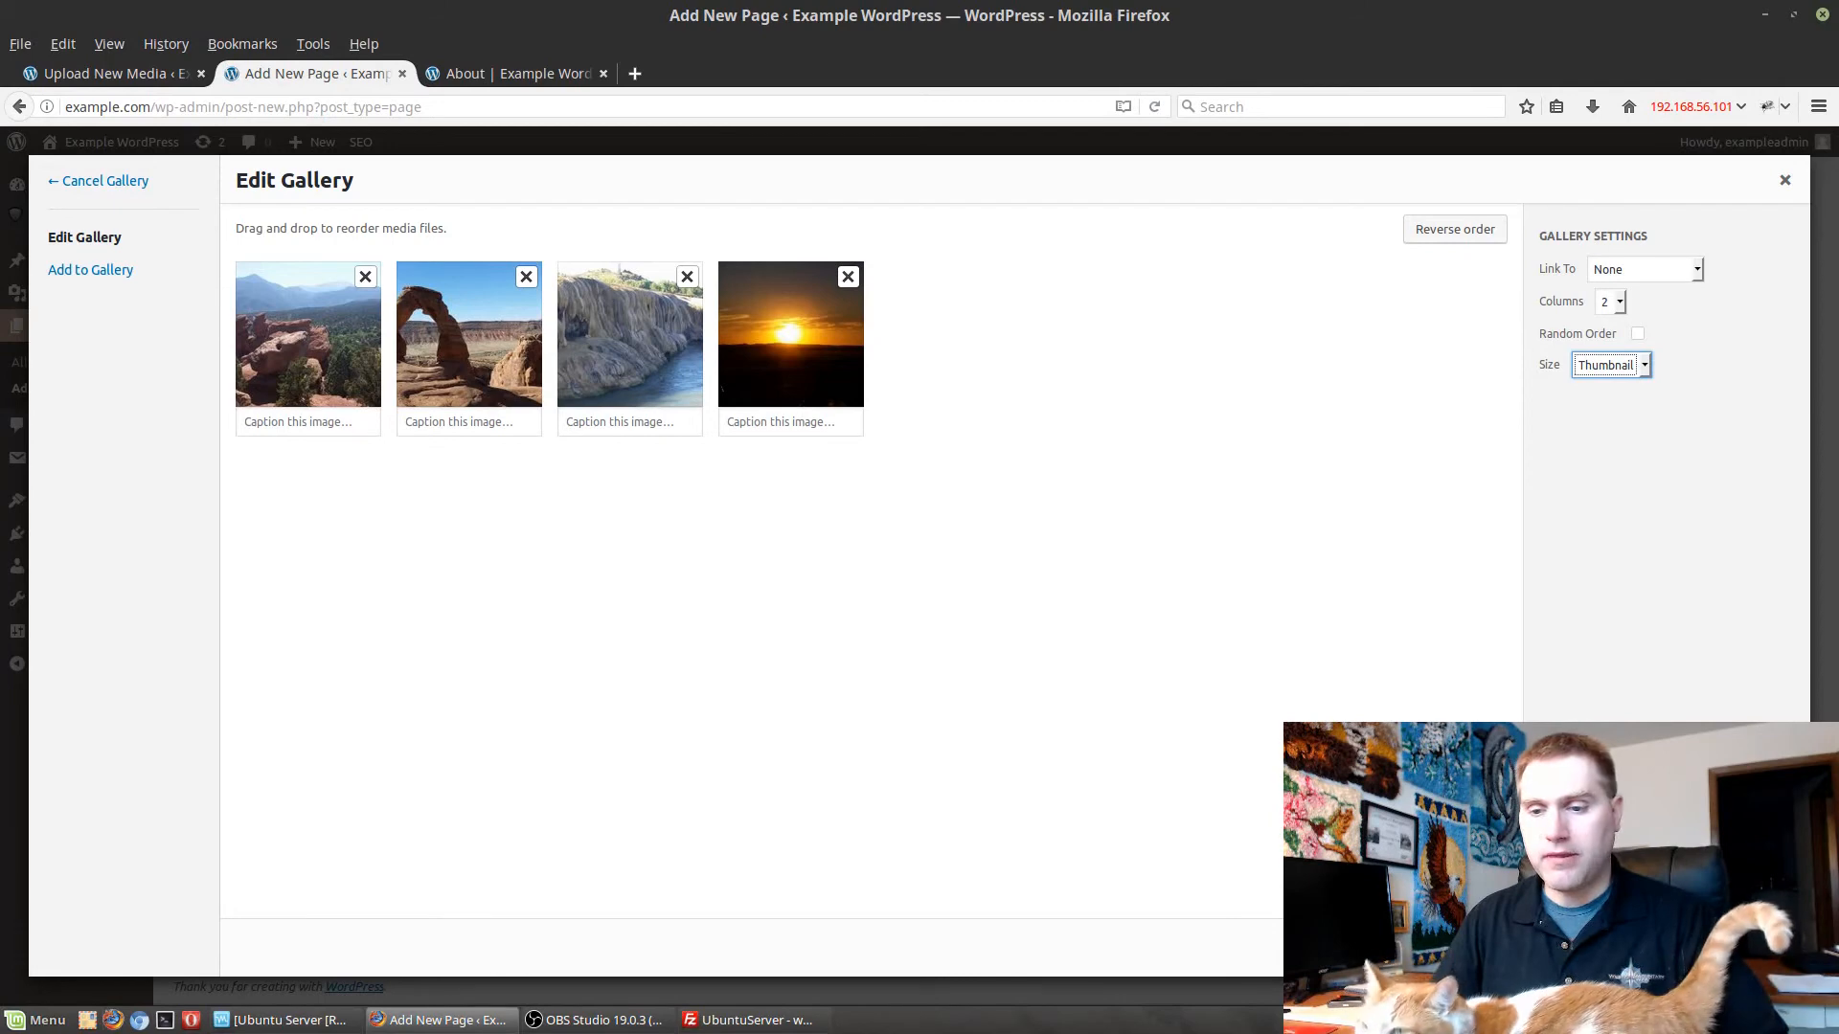
# Insert the gallery into the Slideshow page and publish the page.
pyautogui.click(1745, 948)
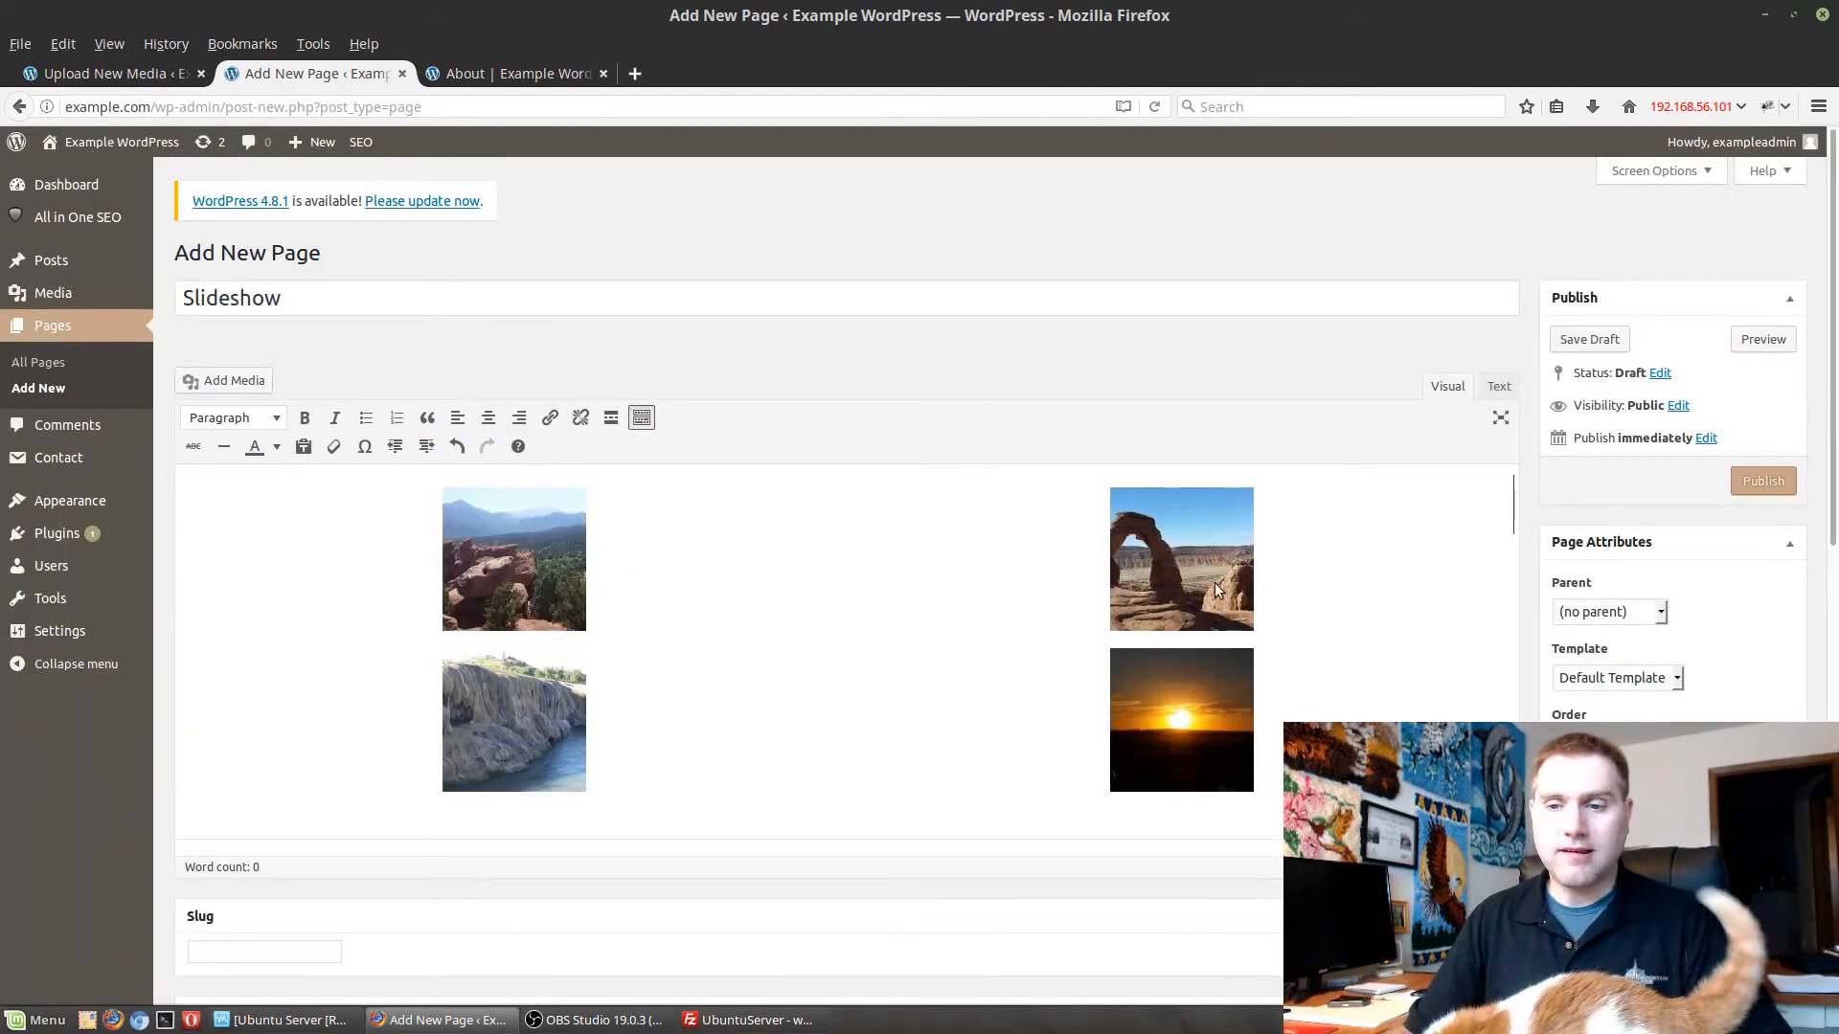
pyautogui.click(1751, 492)
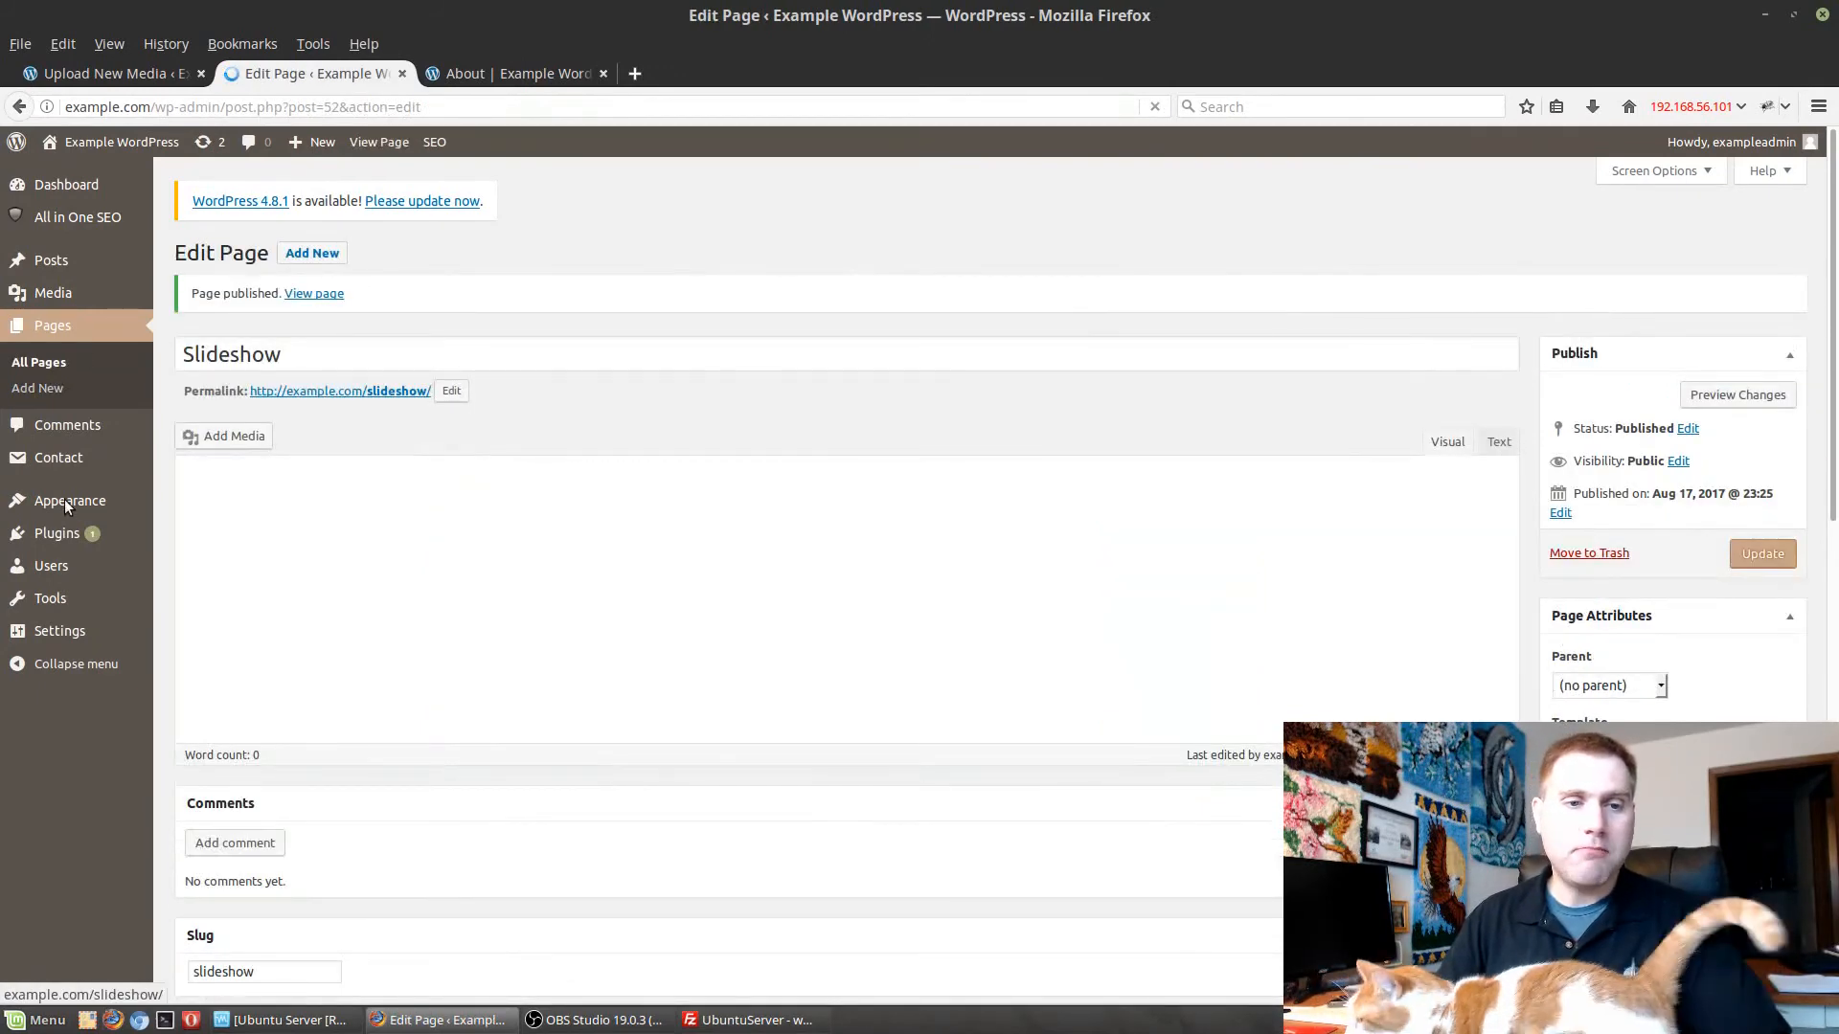
# Add the Slideshow page to the Main Menu between About and News, and save the menu.
pyautogui.moveTo(63, 502)
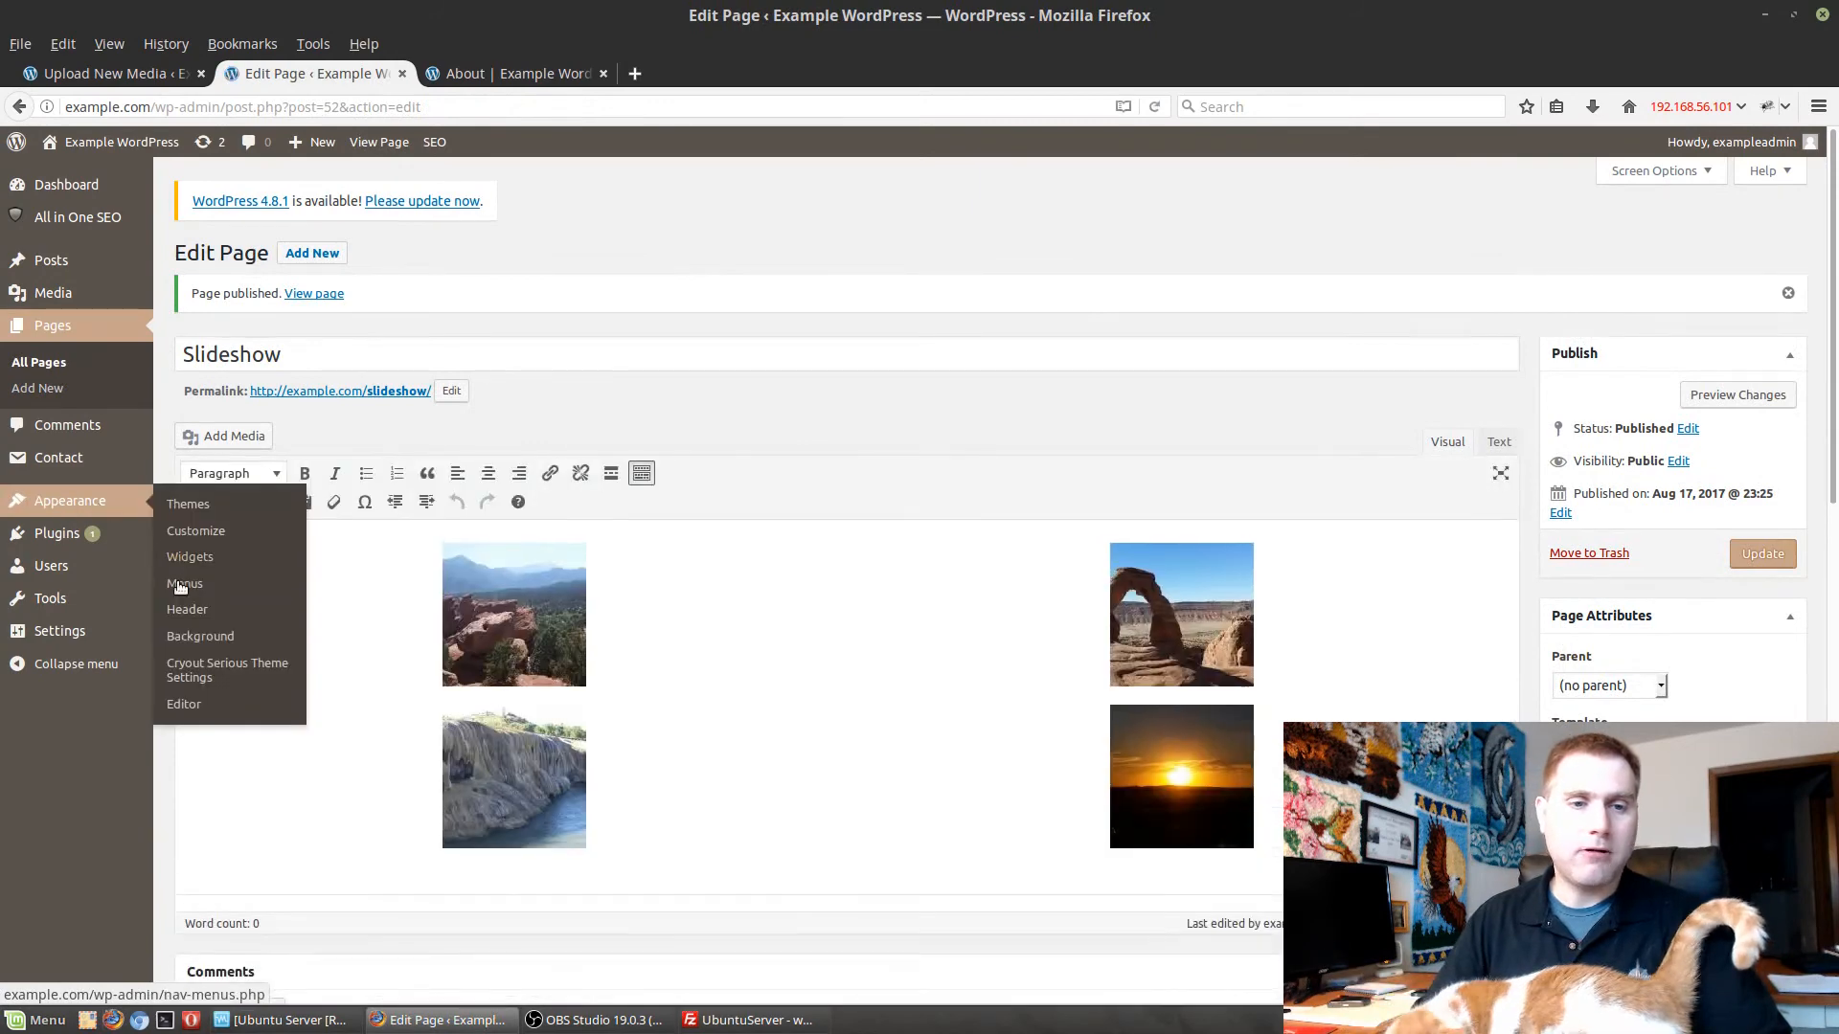
pyautogui.click(182, 583)
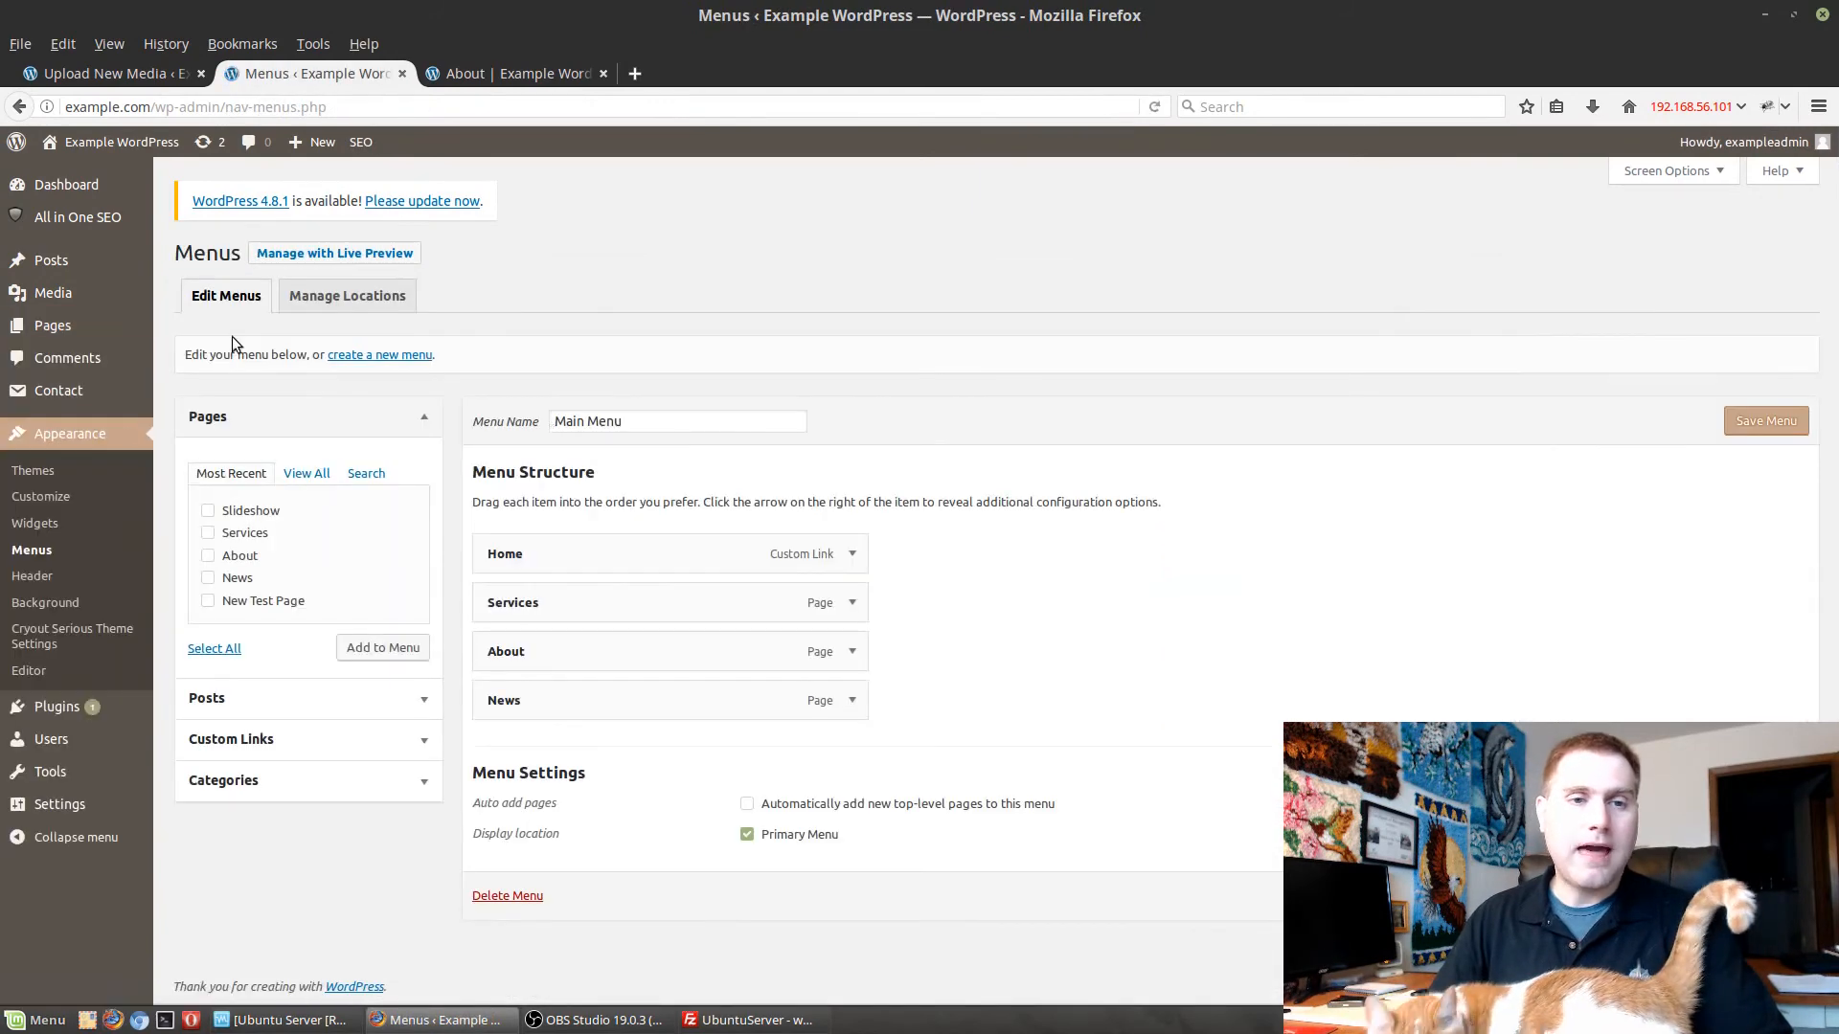
pyautogui.click(230, 514)
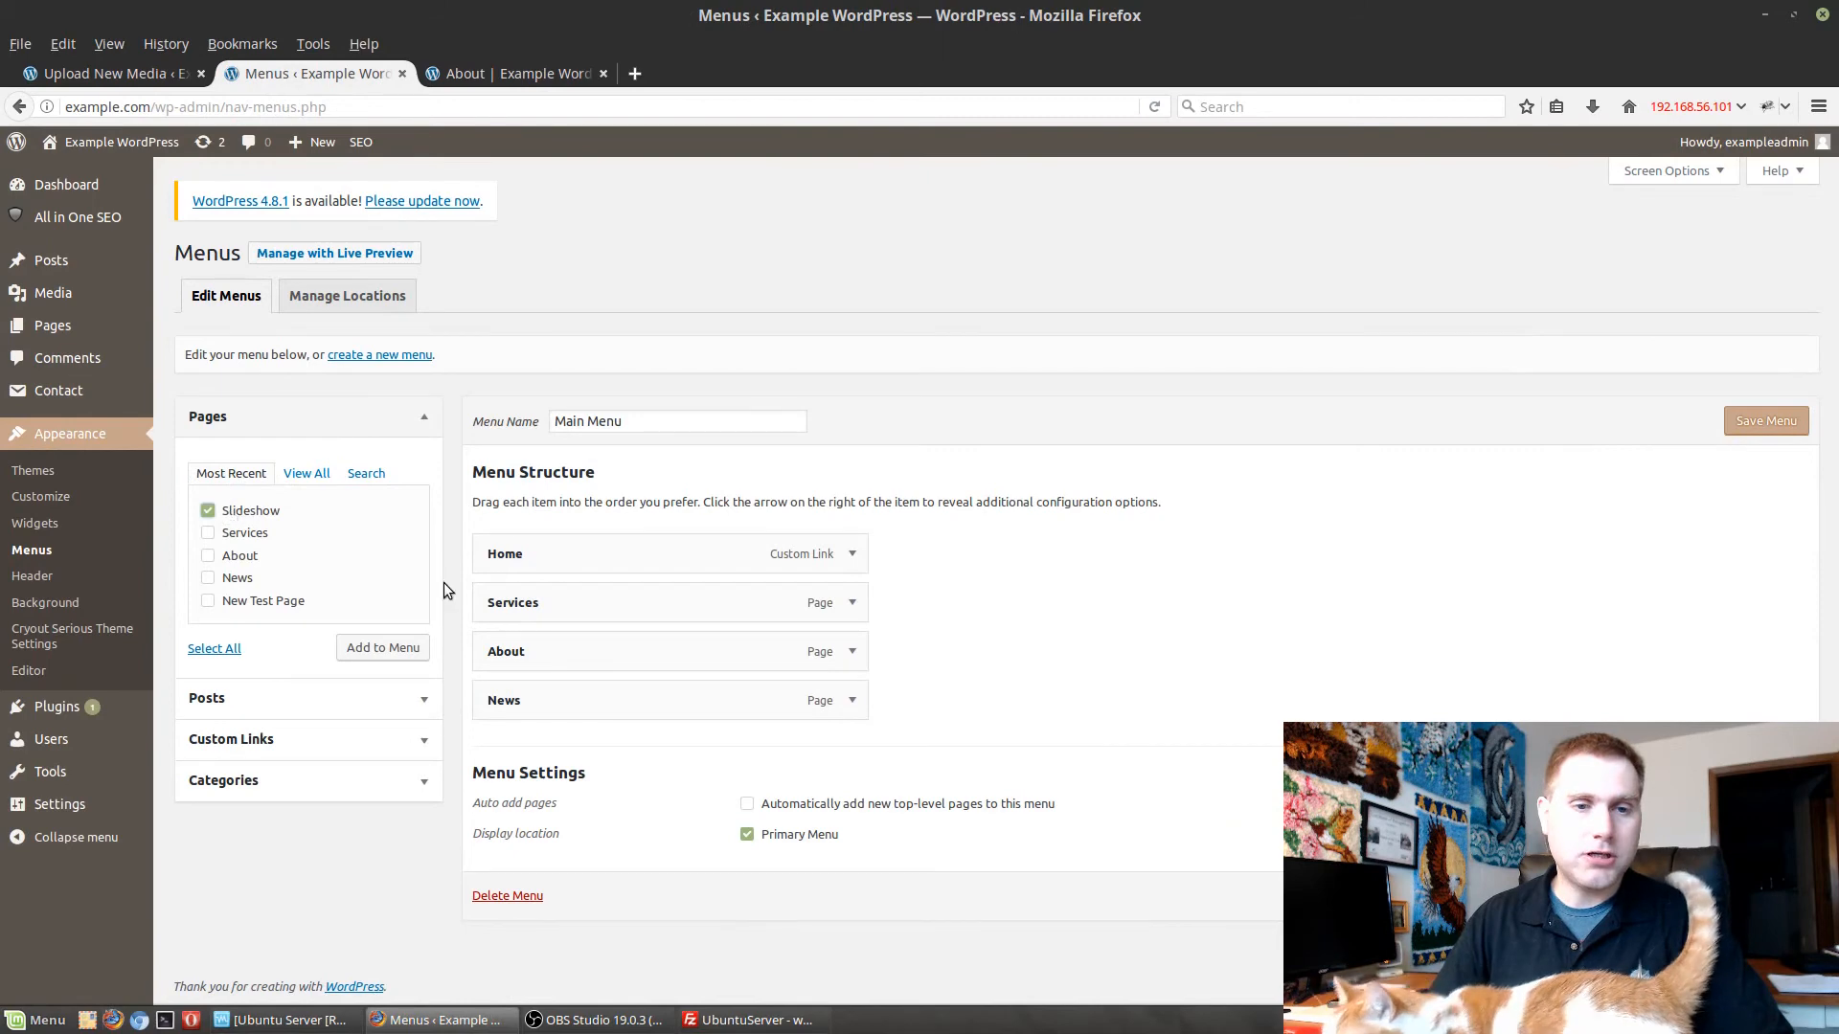
pyautogui.click(362, 647)
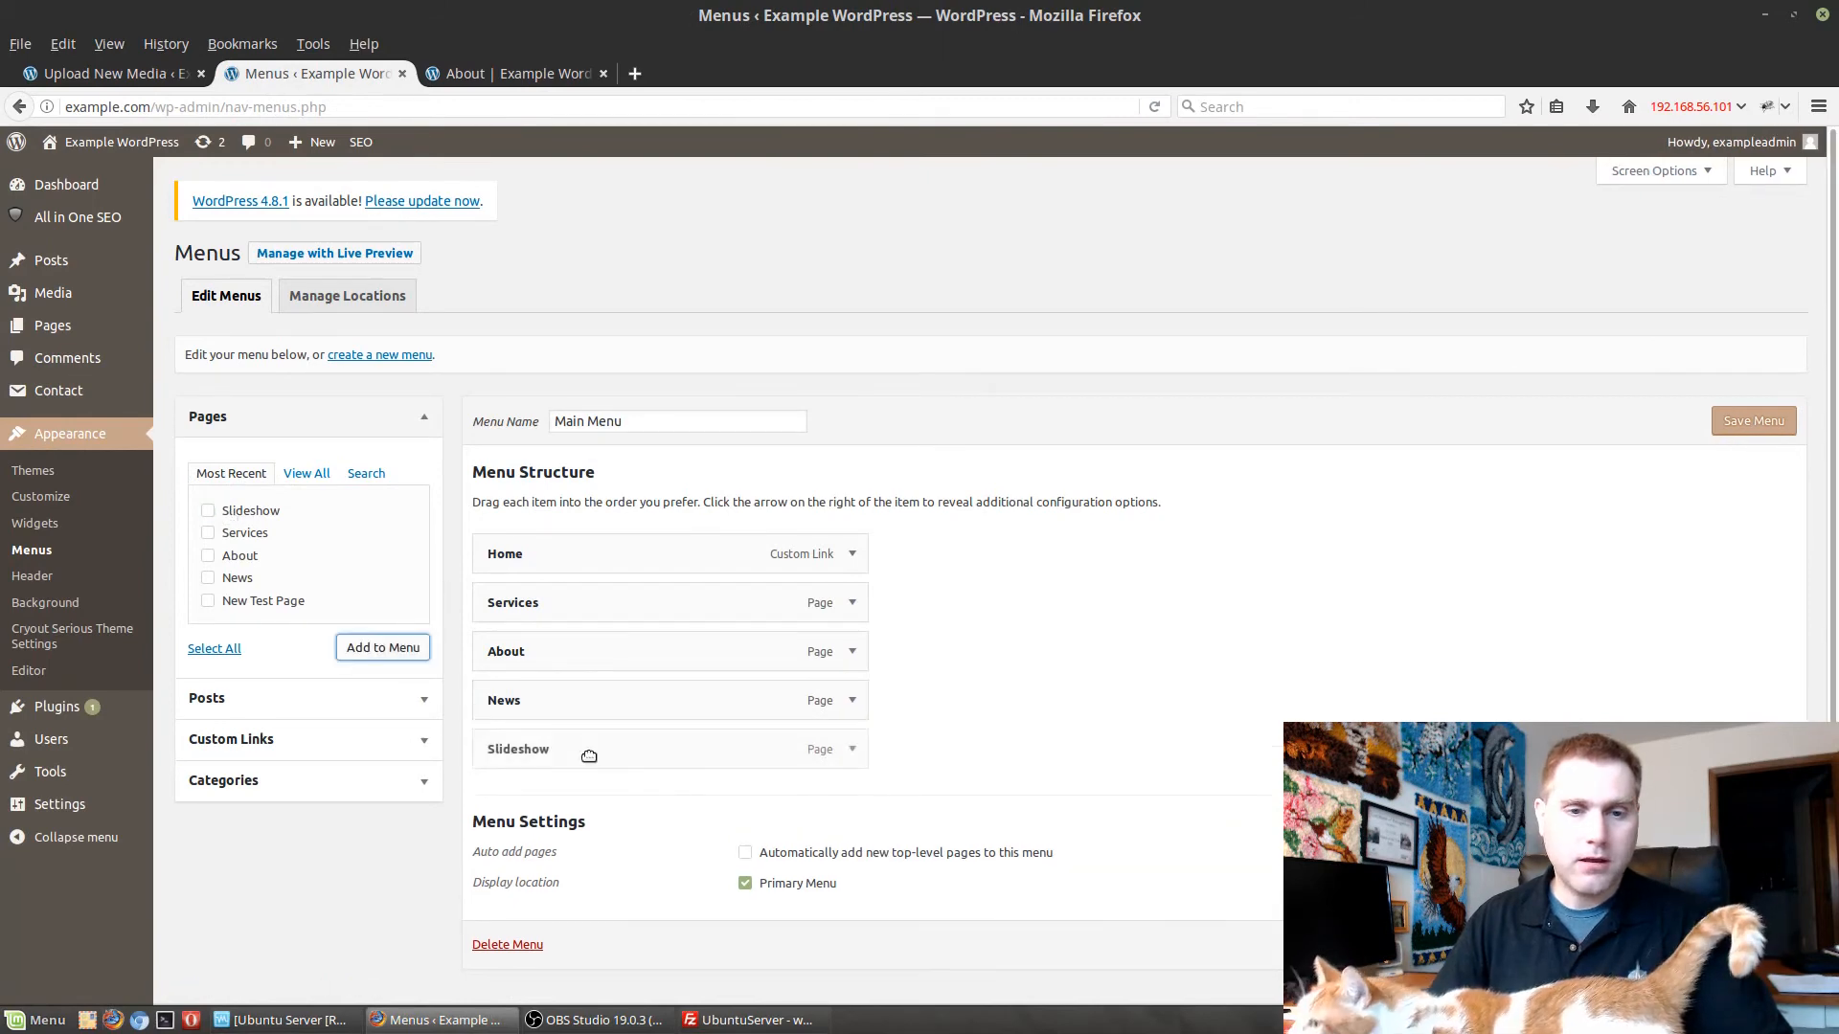
pyautogui.moveTo(583, 734); pyautogui.dragTo(593, 701)
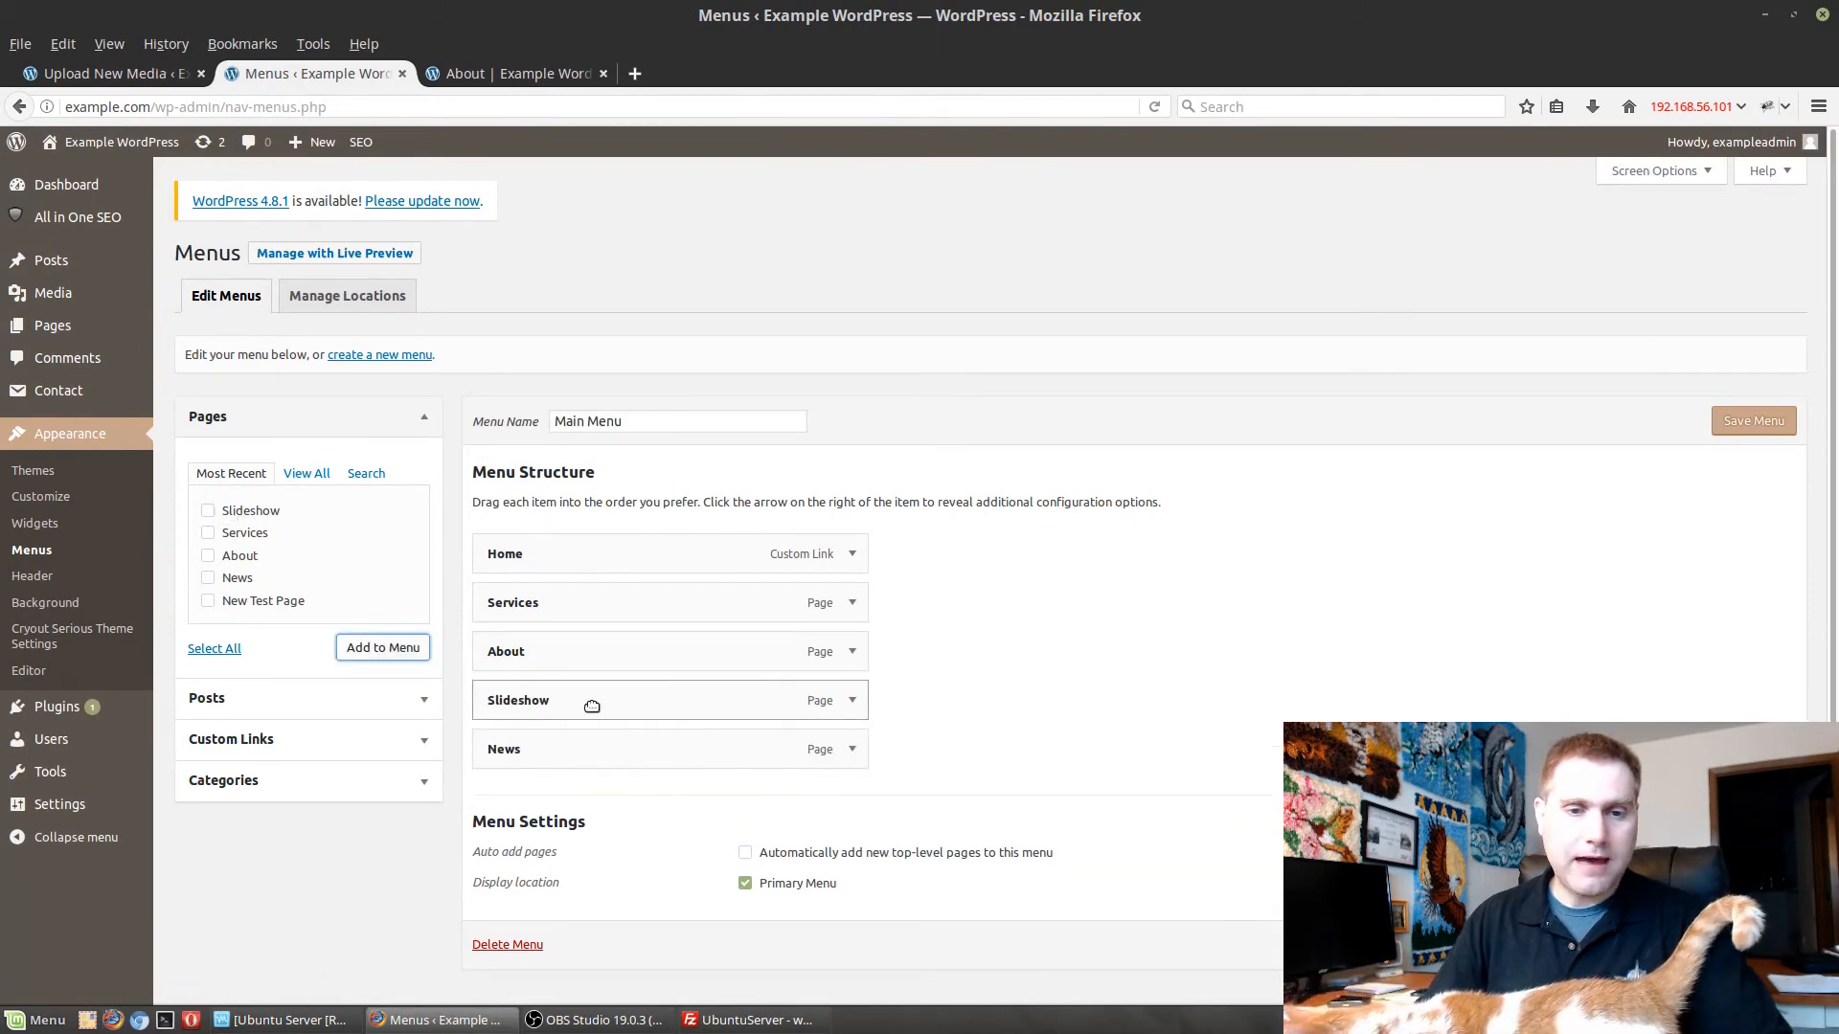
pyautogui.click(1754, 945)
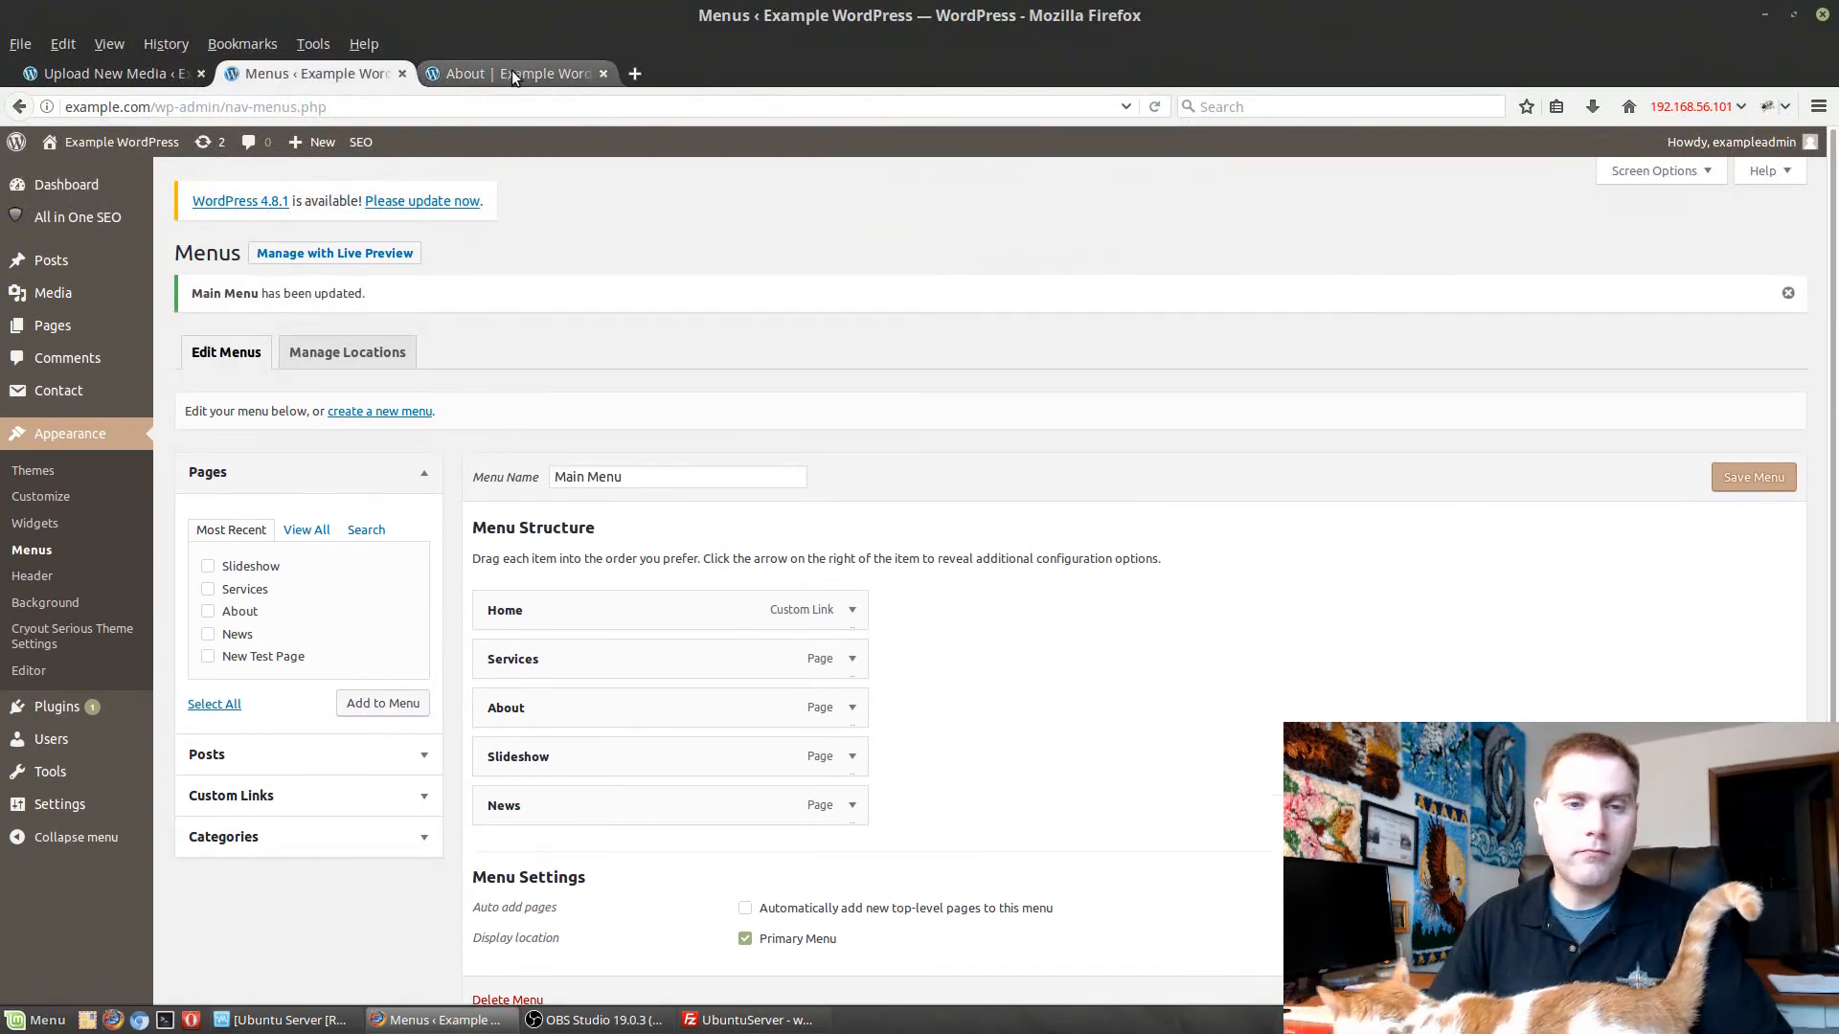
# Reload the About page of the live site and open the Slideshow page from its navigation to check the gallery.
pyautogui.click(512, 71)
pyautogui.press('Return')
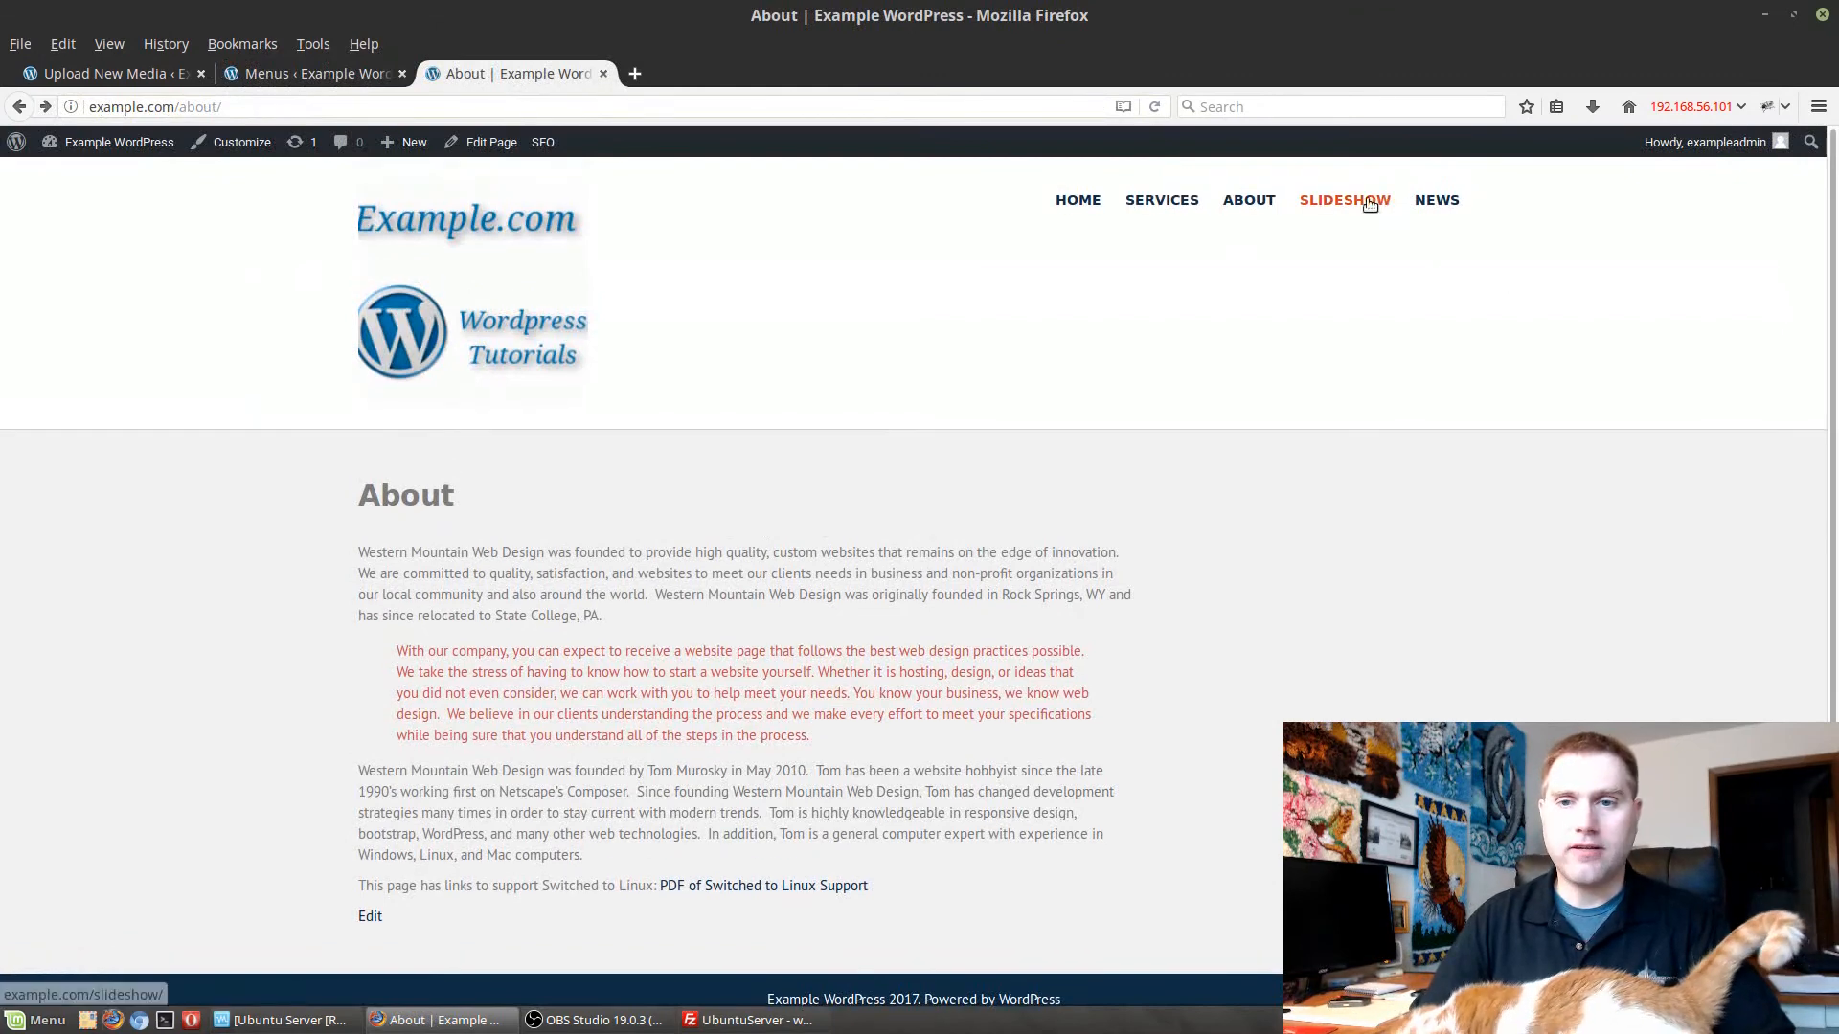
pyautogui.click(1356, 202)
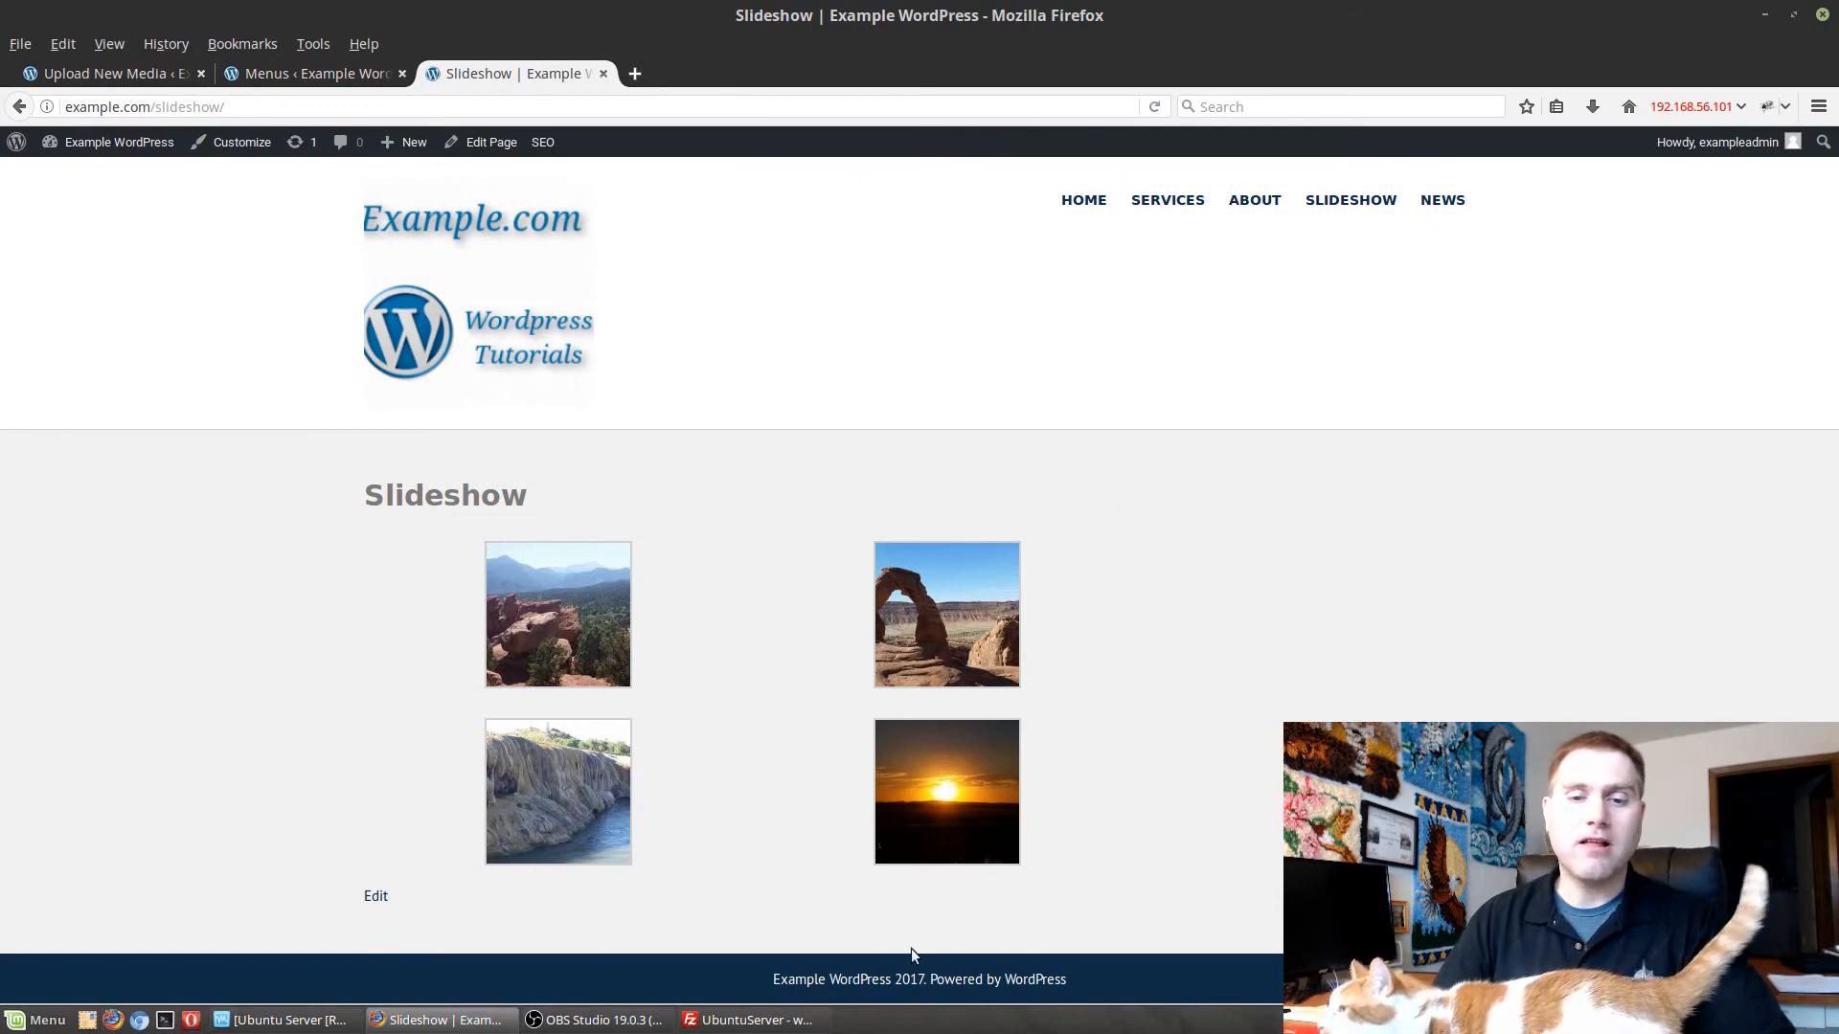
# Open the Slideshow page for editing from the admin list of pages.
pyautogui.click(273, 73)
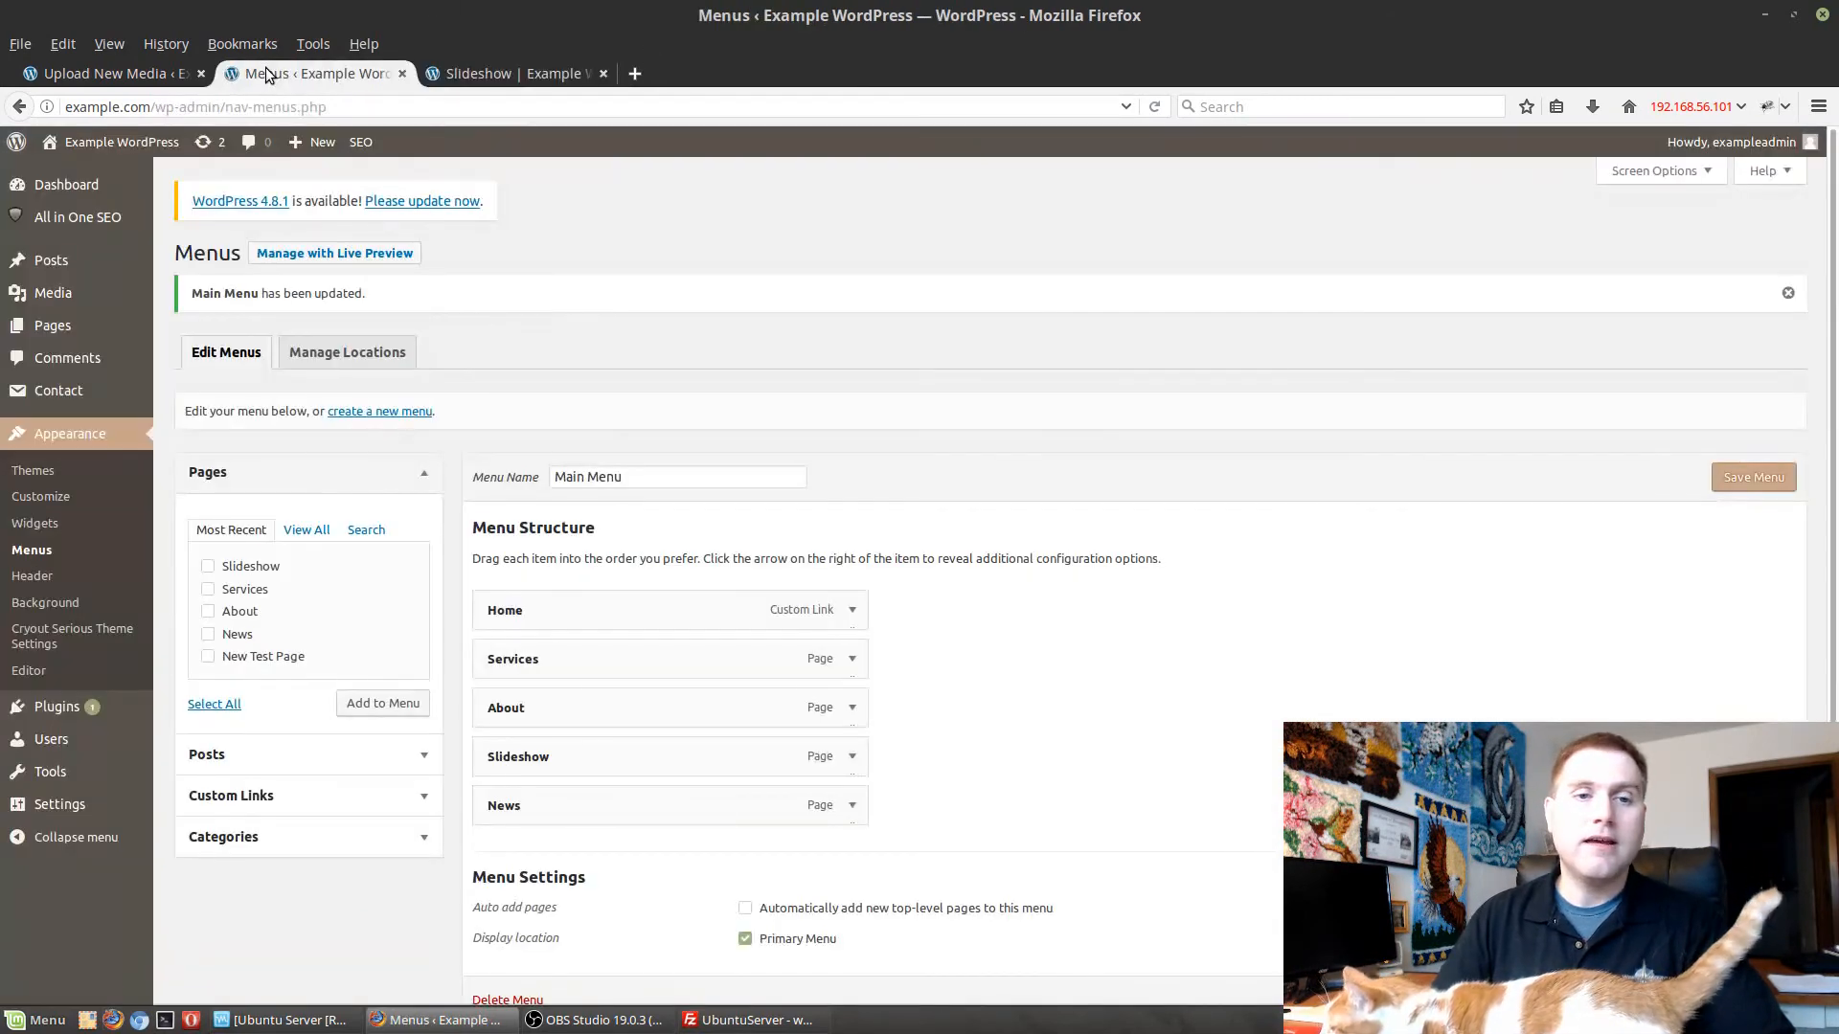
pyautogui.click(53, 326)
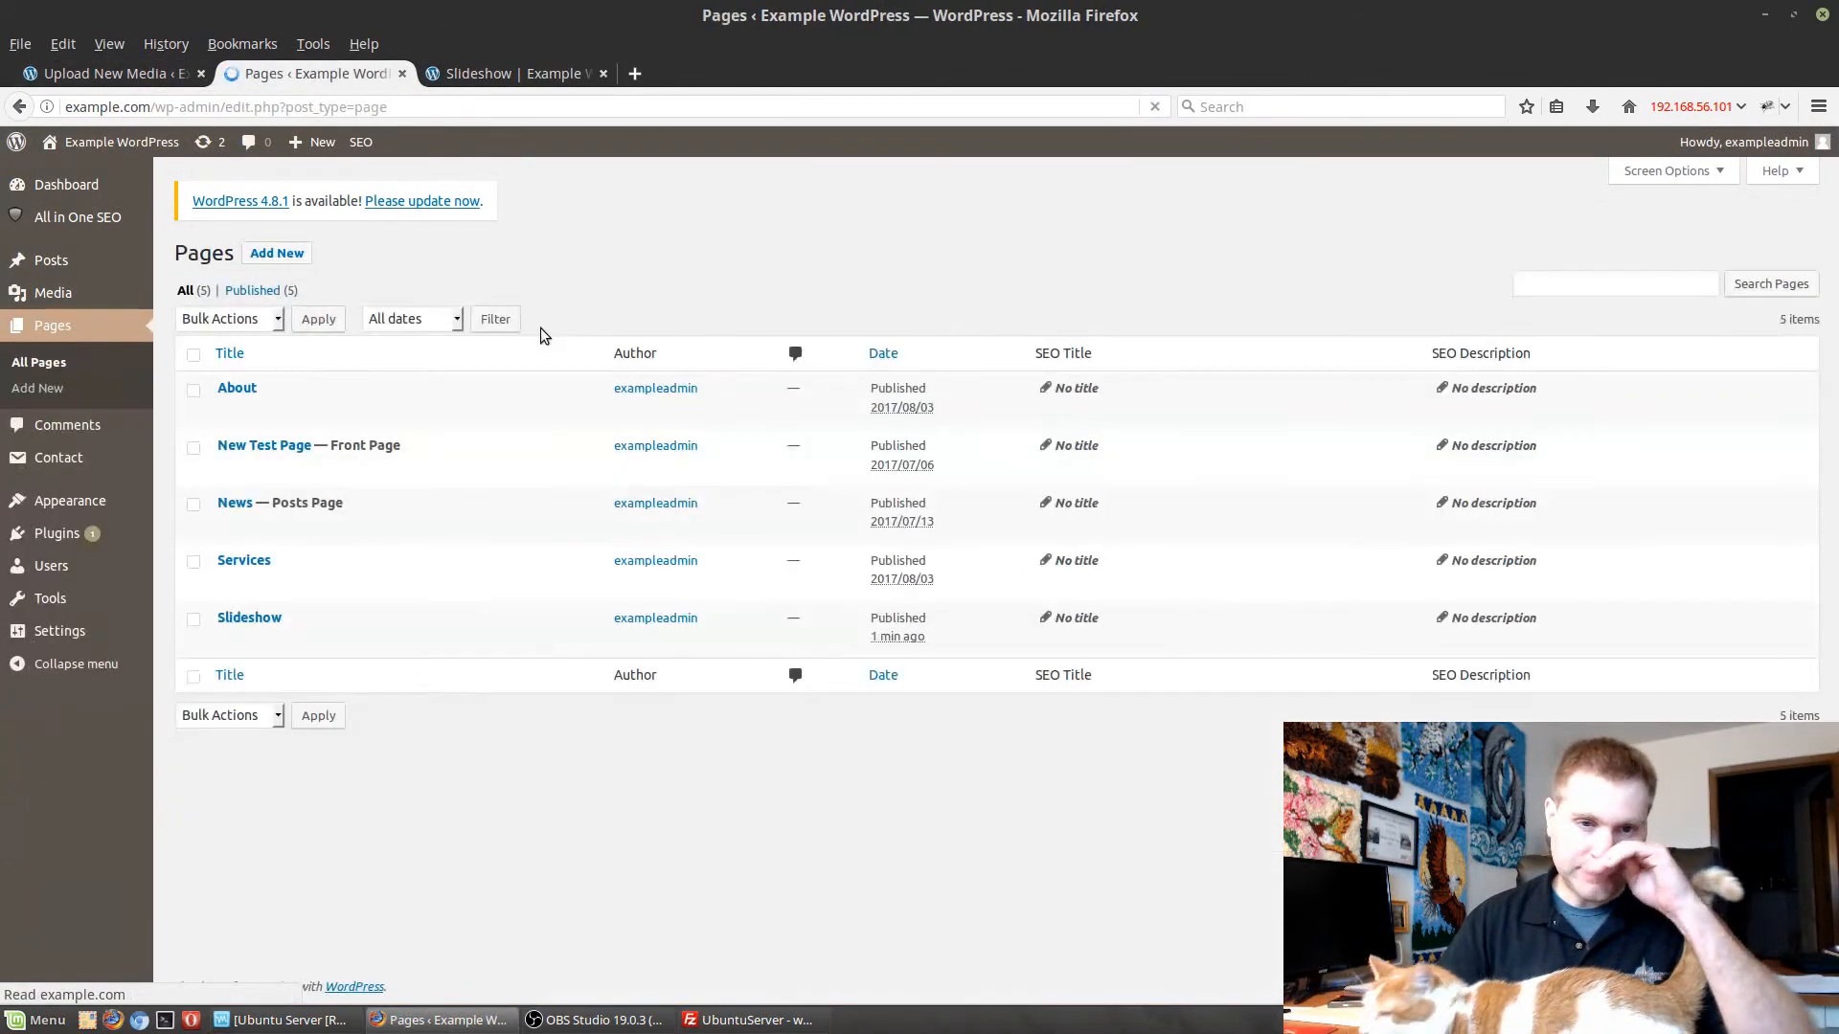
pyautogui.click(251, 618)
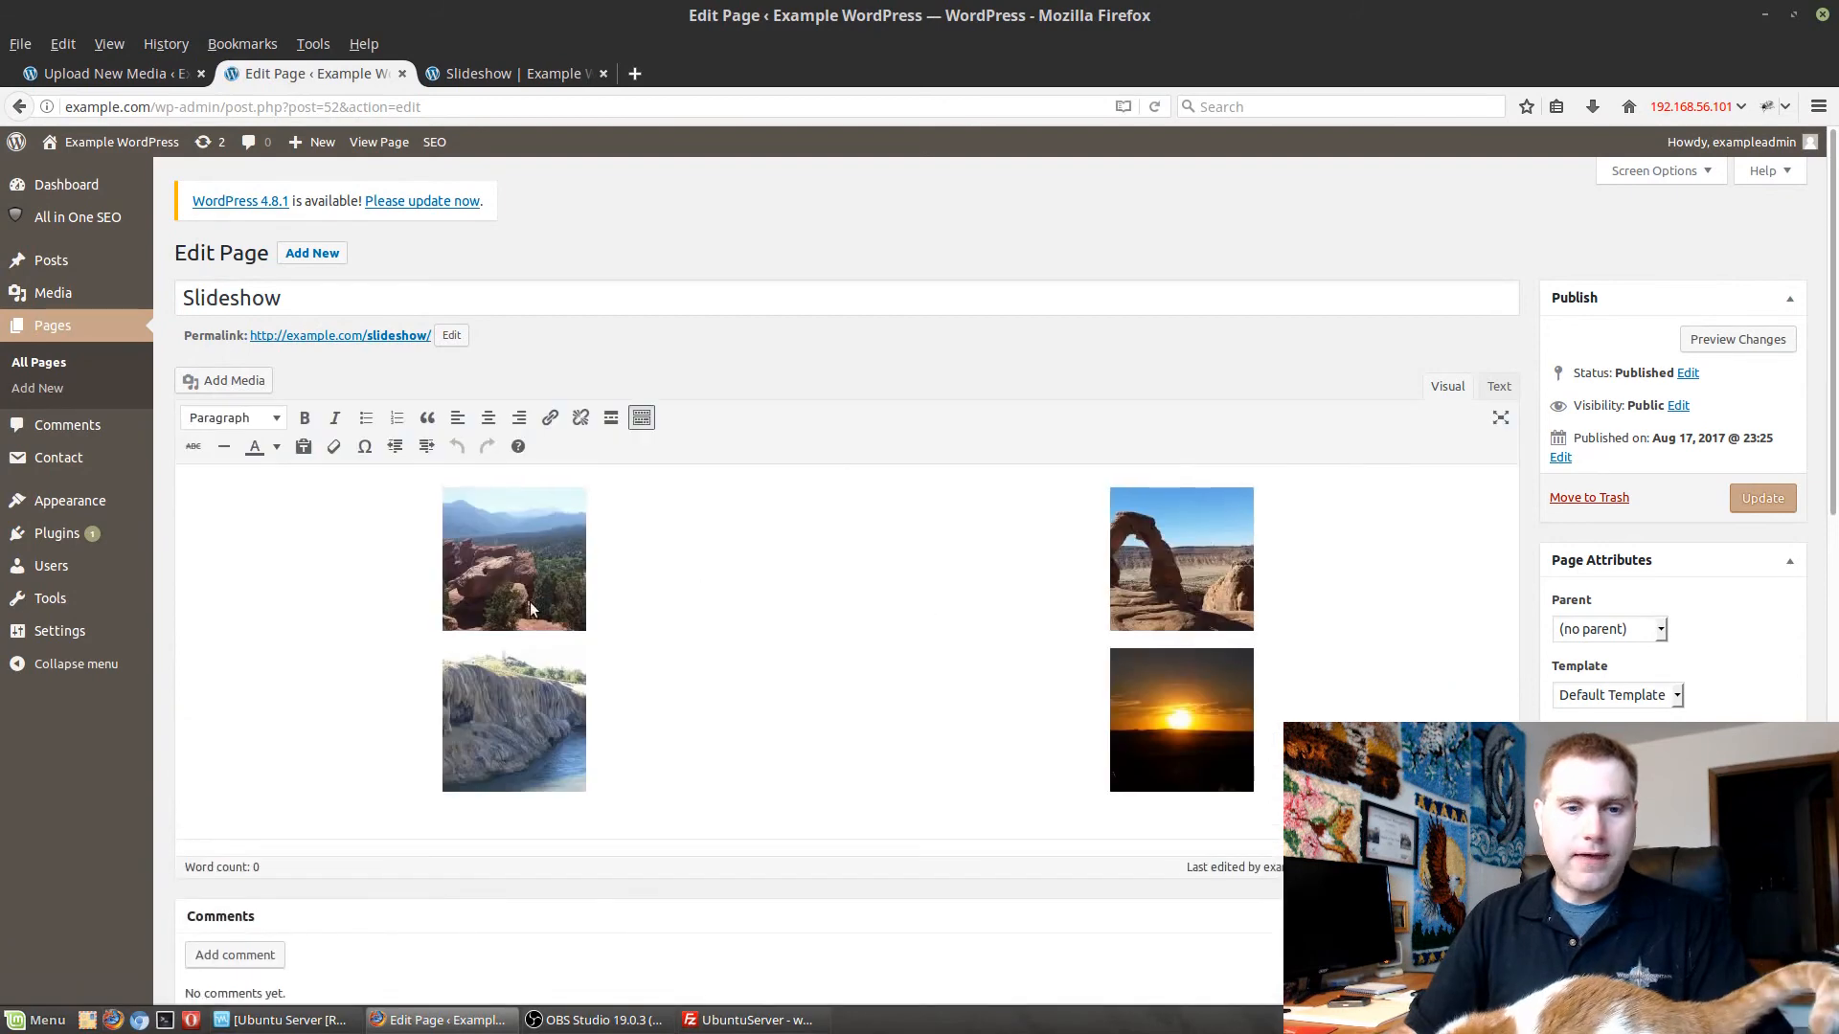
# Set the Slideshow gallery's images to link to Attachment Page and update the page.
pyautogui.click(900, 598)
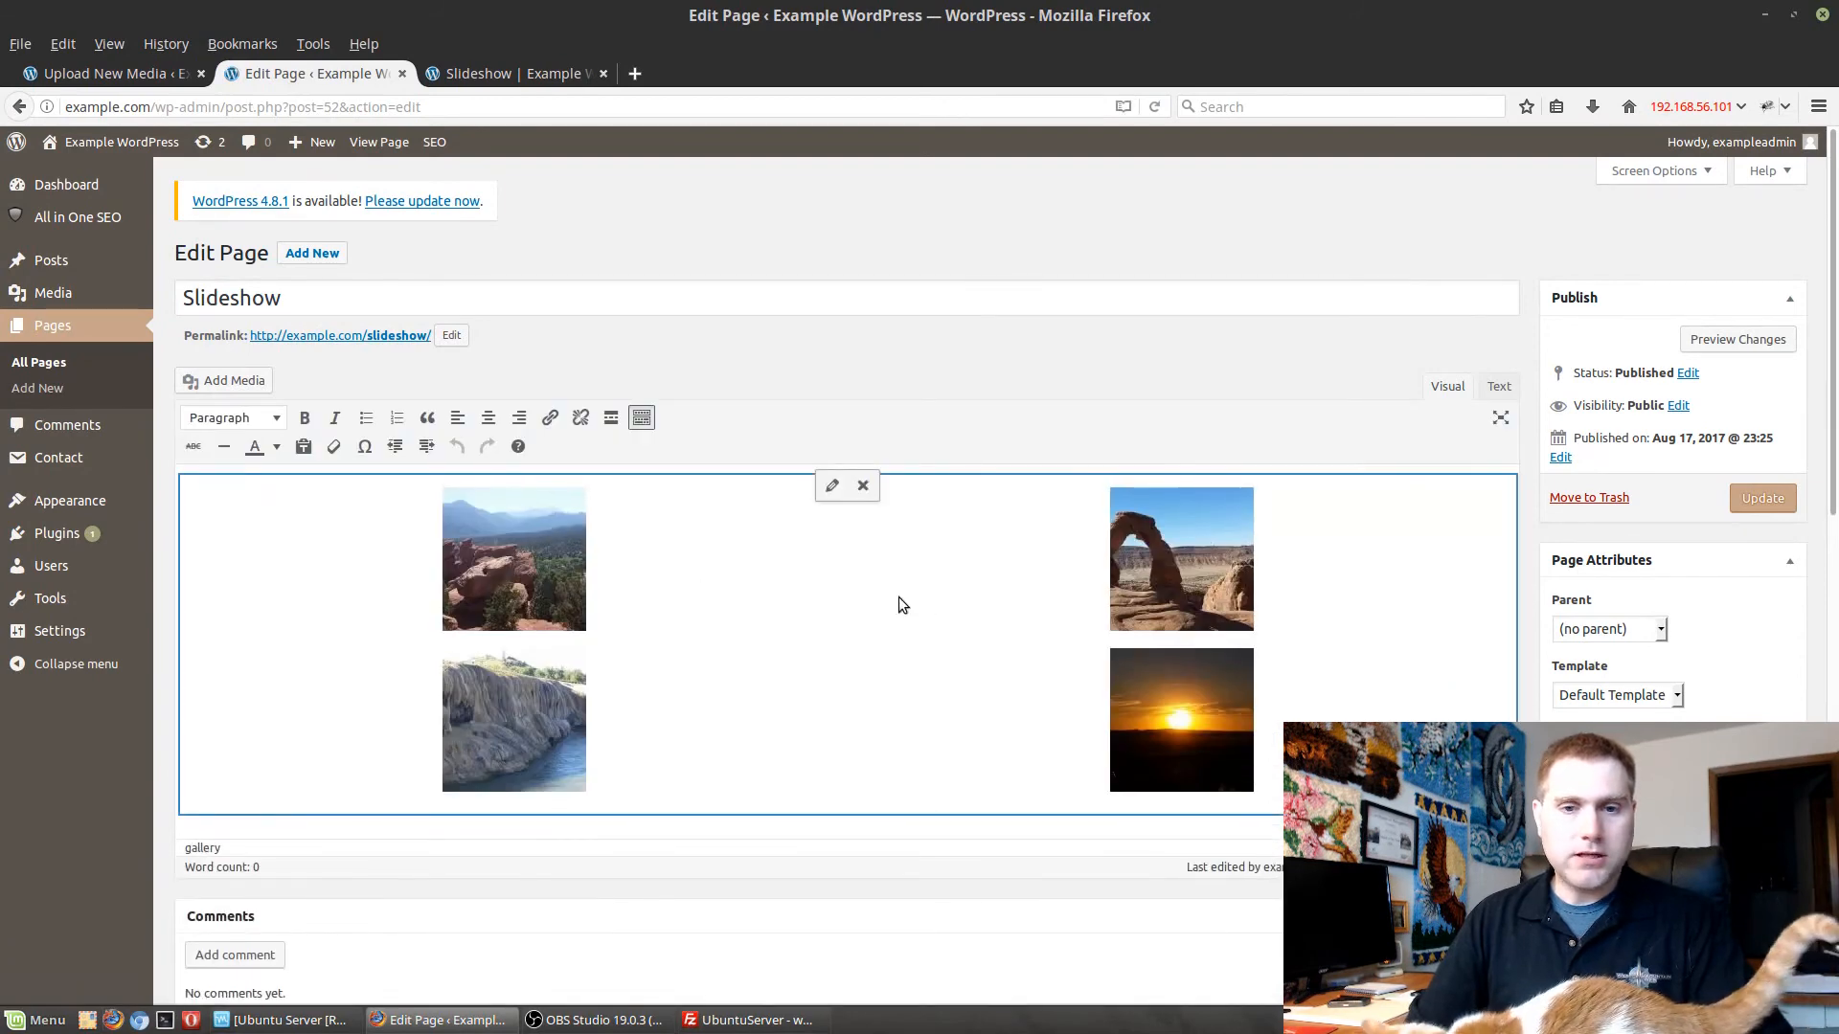
pyautogui.click(832, 489)
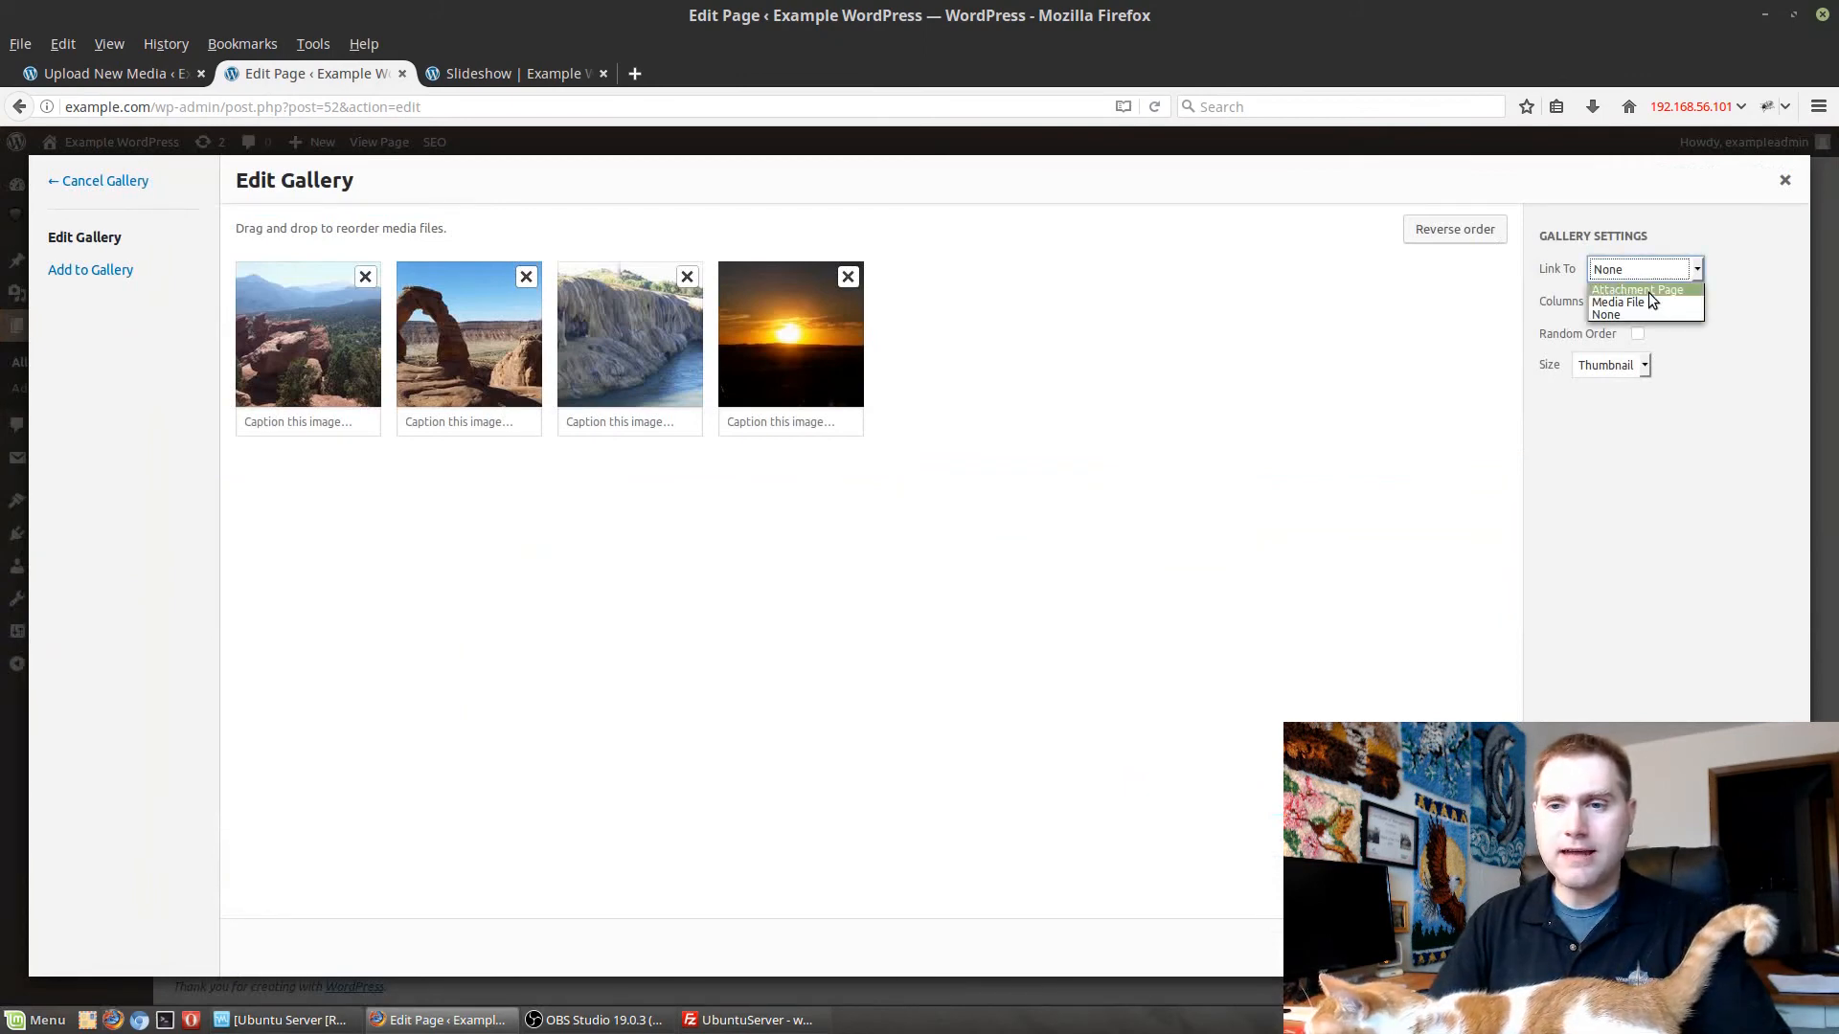
pyautogui.click(1647, 291)
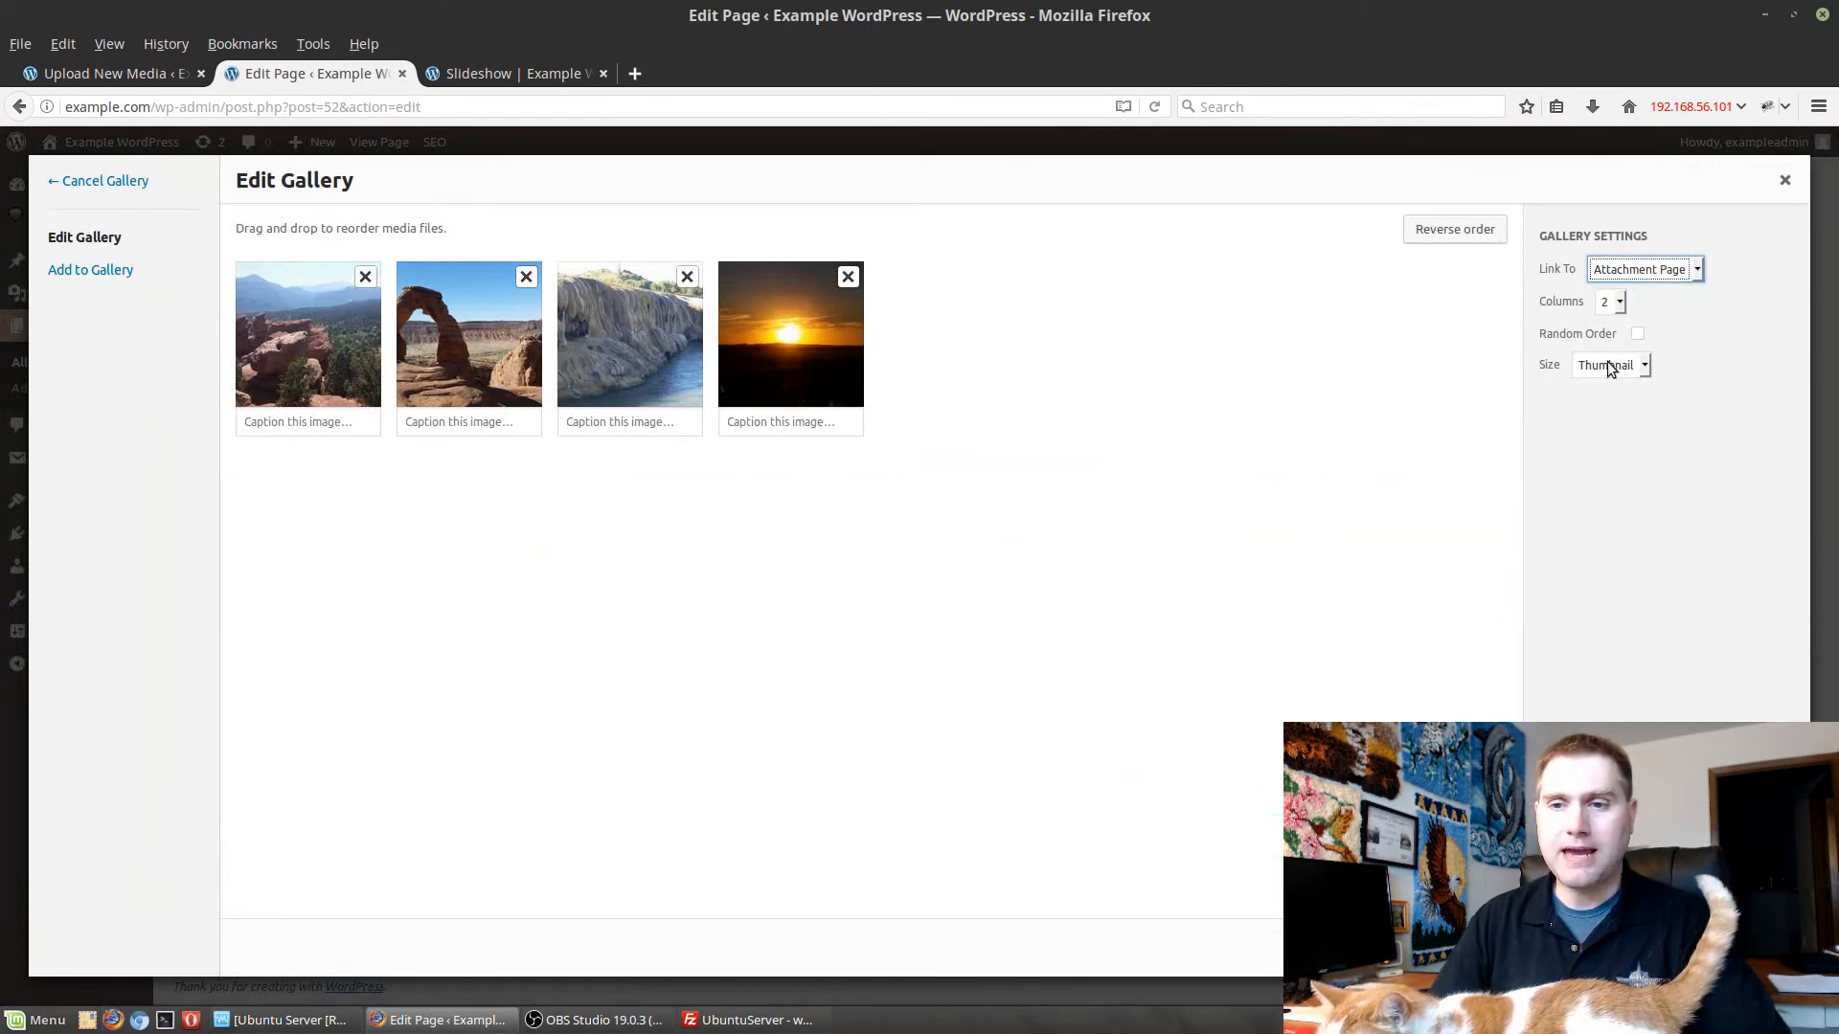
pyautogui.click(1744, 949)
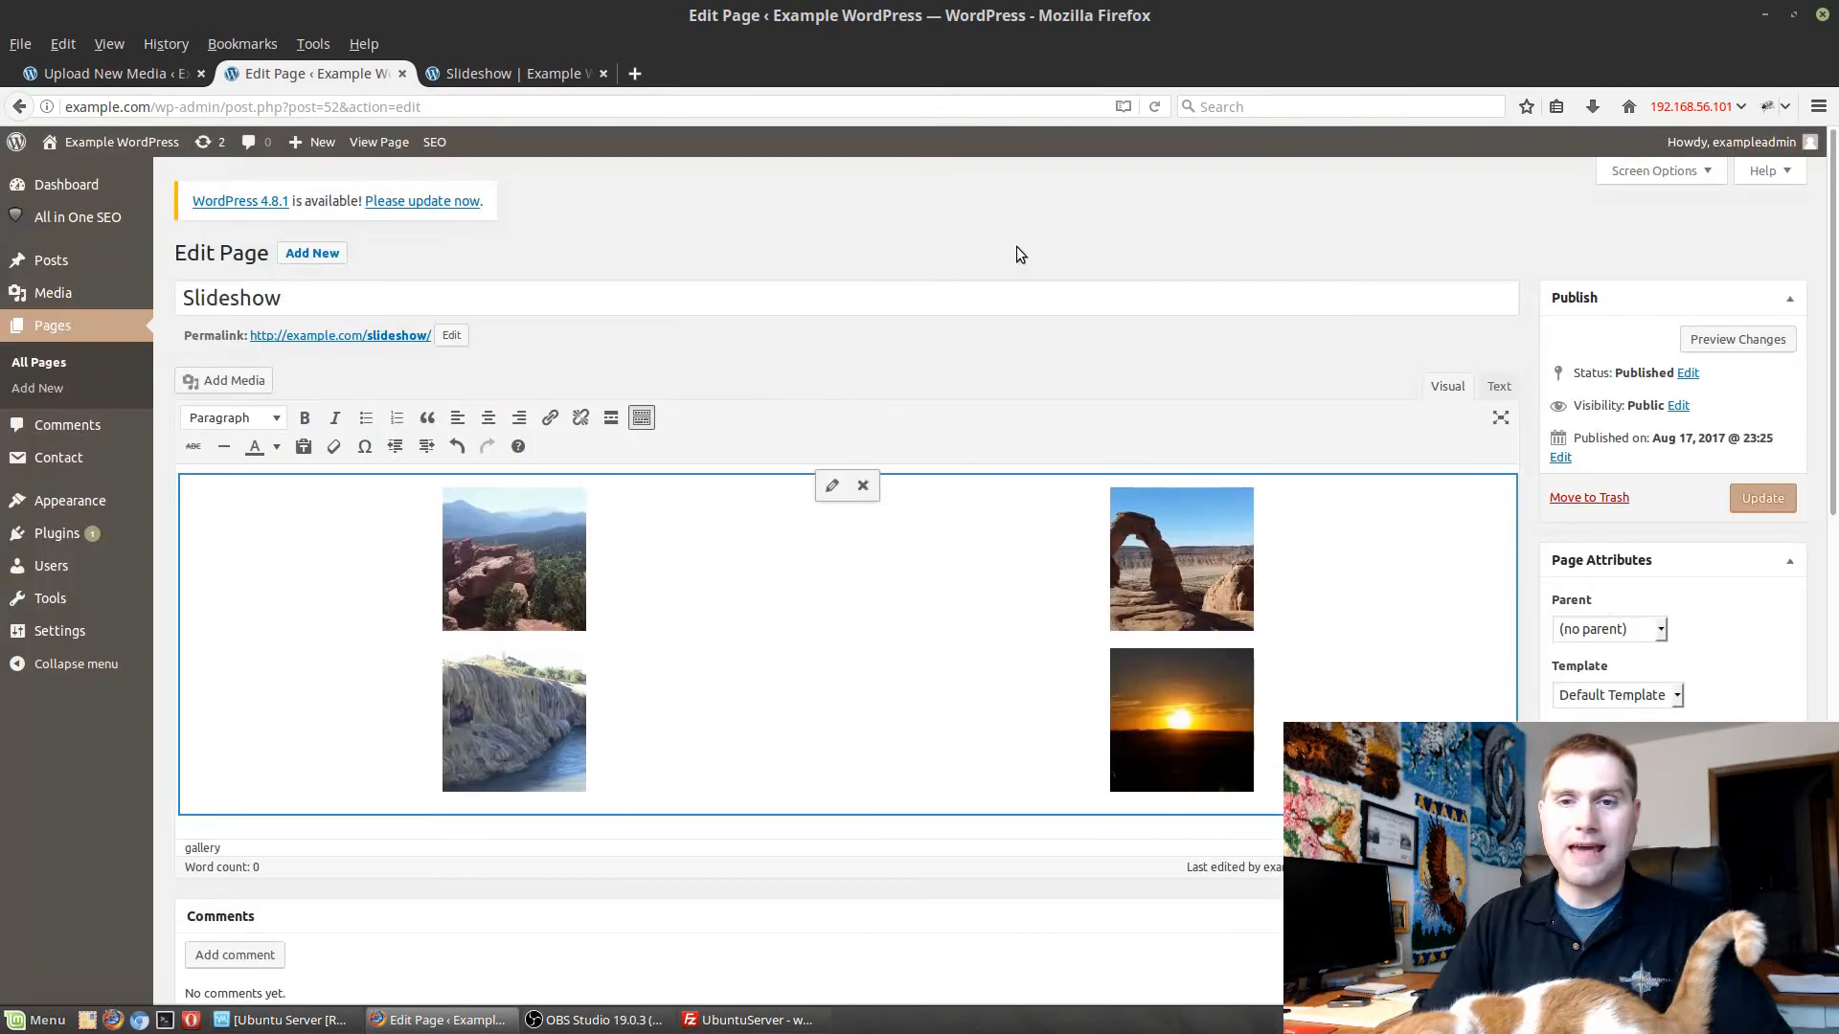
pyautogui.click(1761, 500)
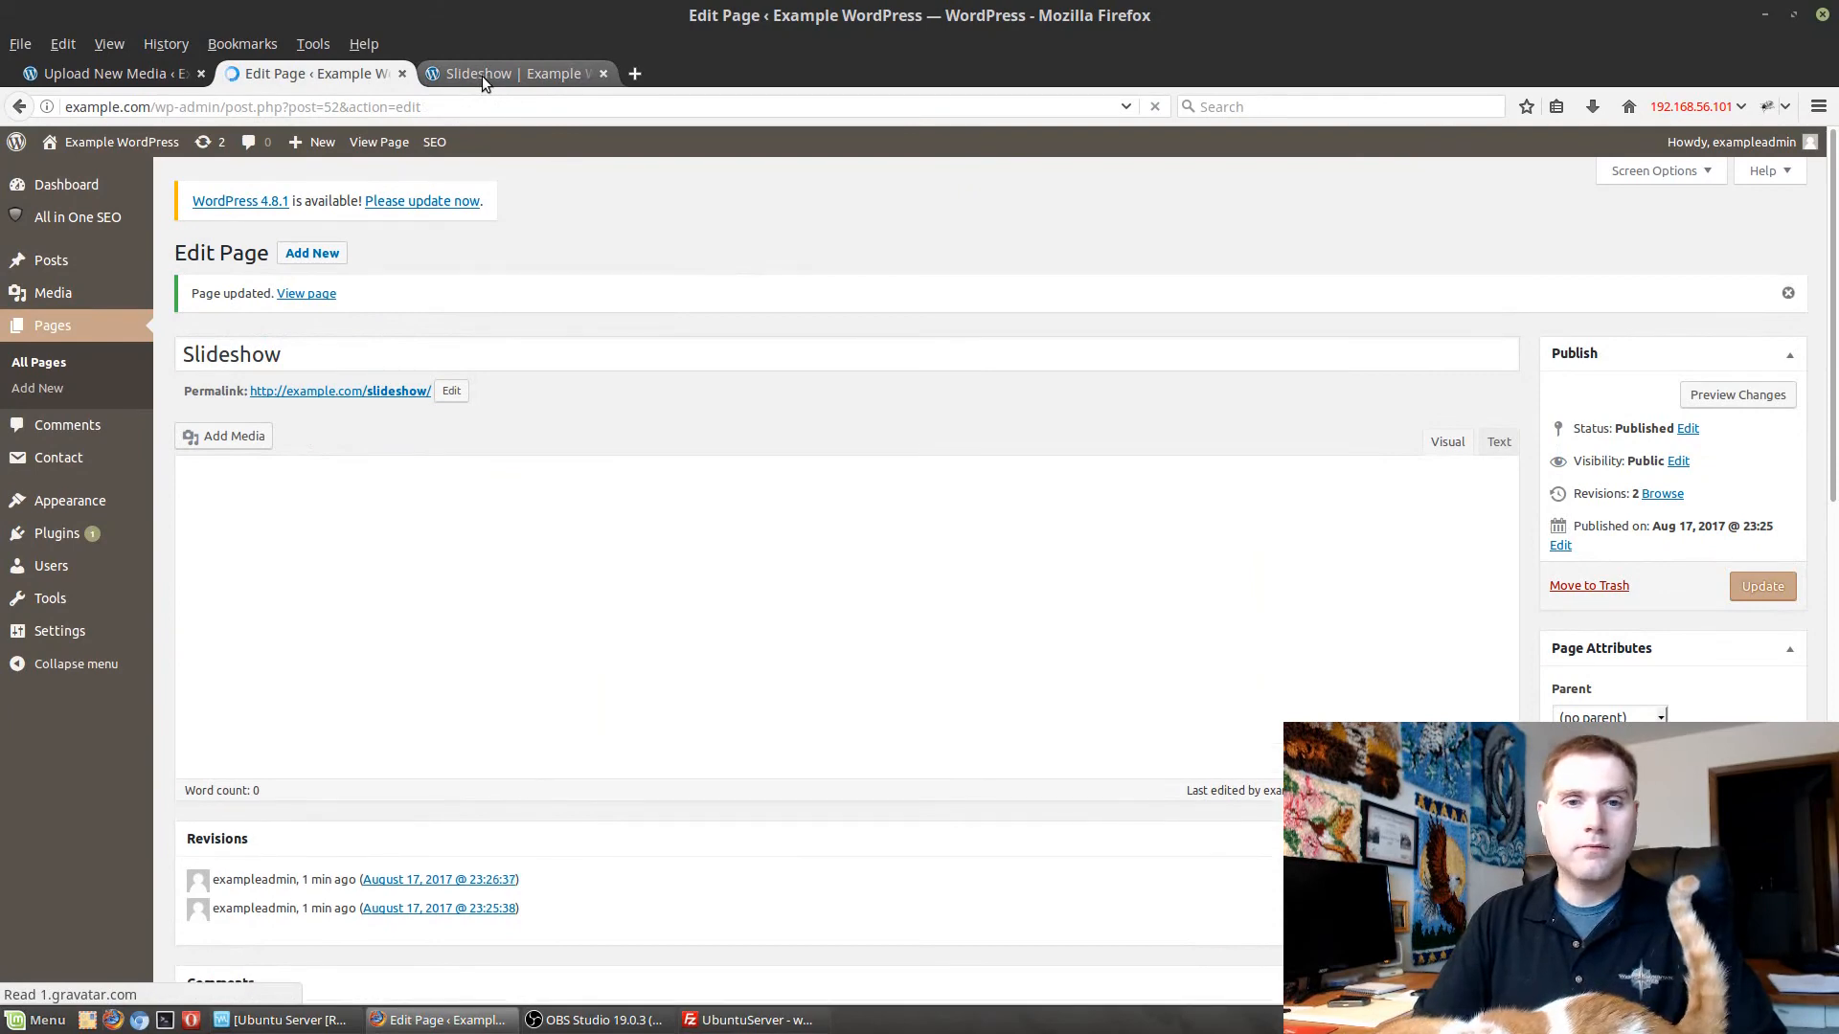
# Reload the live Slideshow page and open the garden-gods image's attachment page from the gallery to examine it.
pyautogui.click(480, 77)
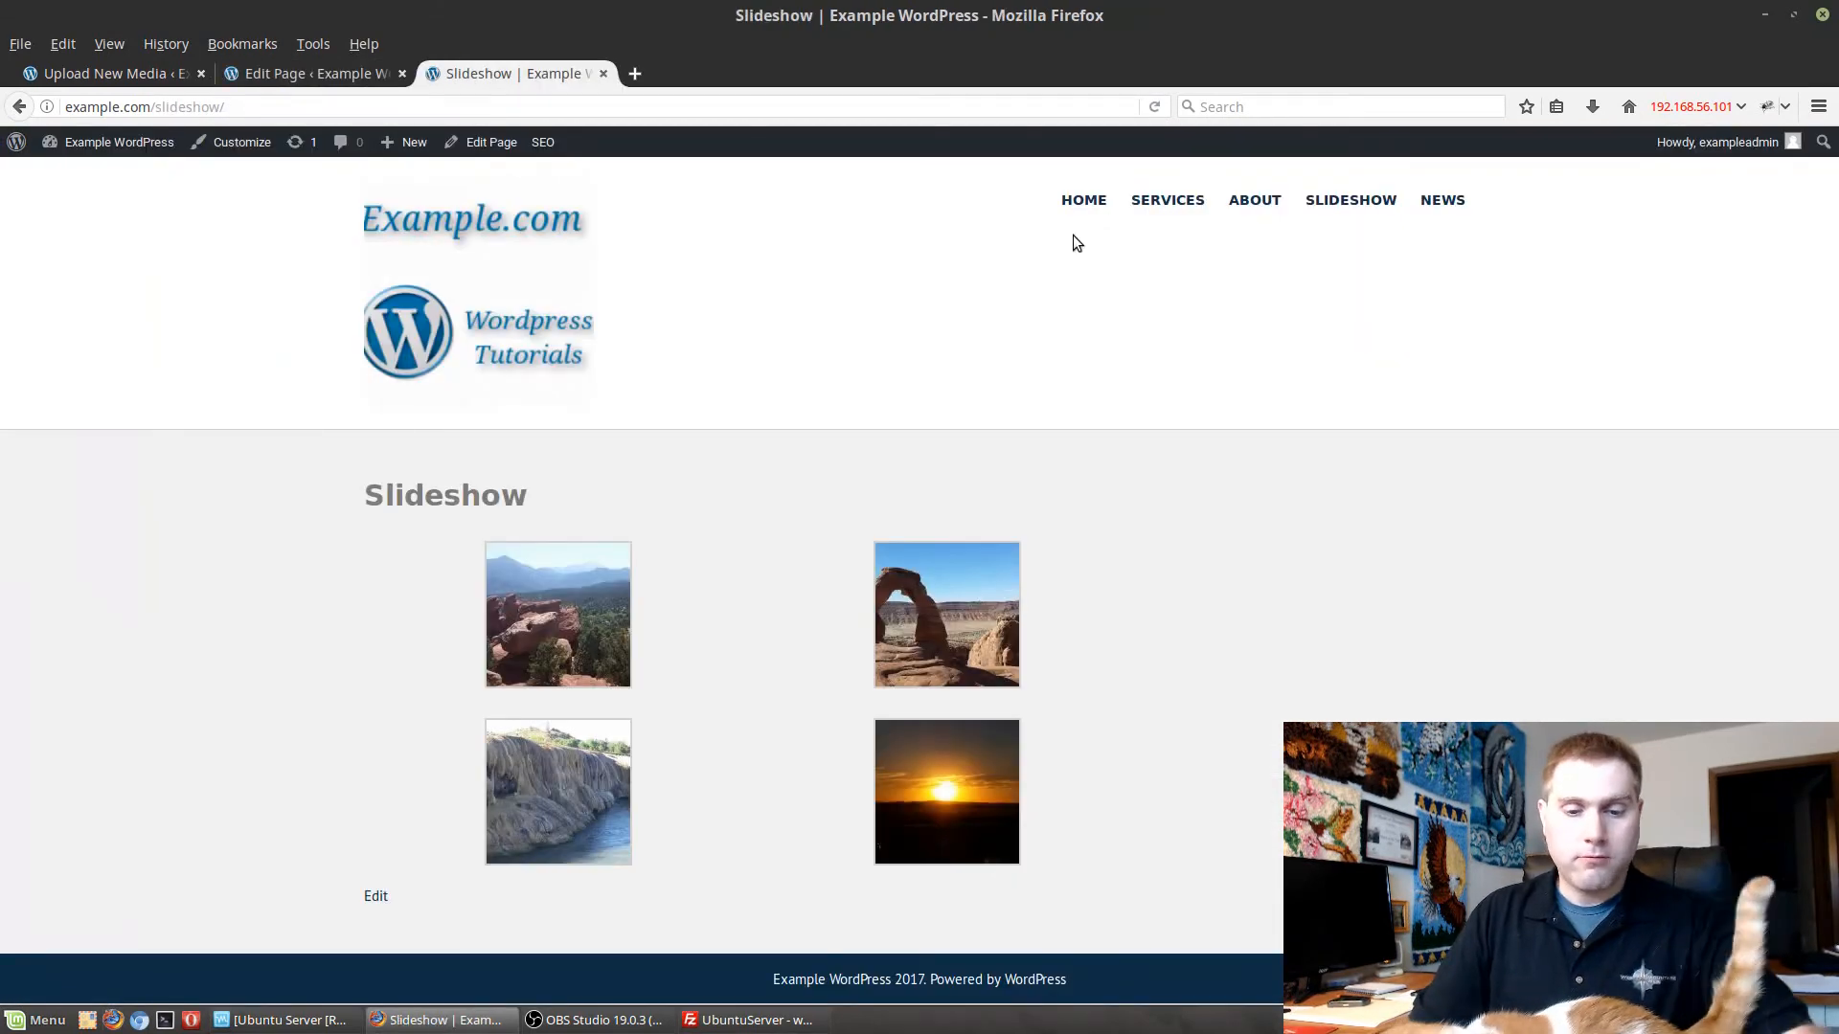
pyautogui.press('F5')
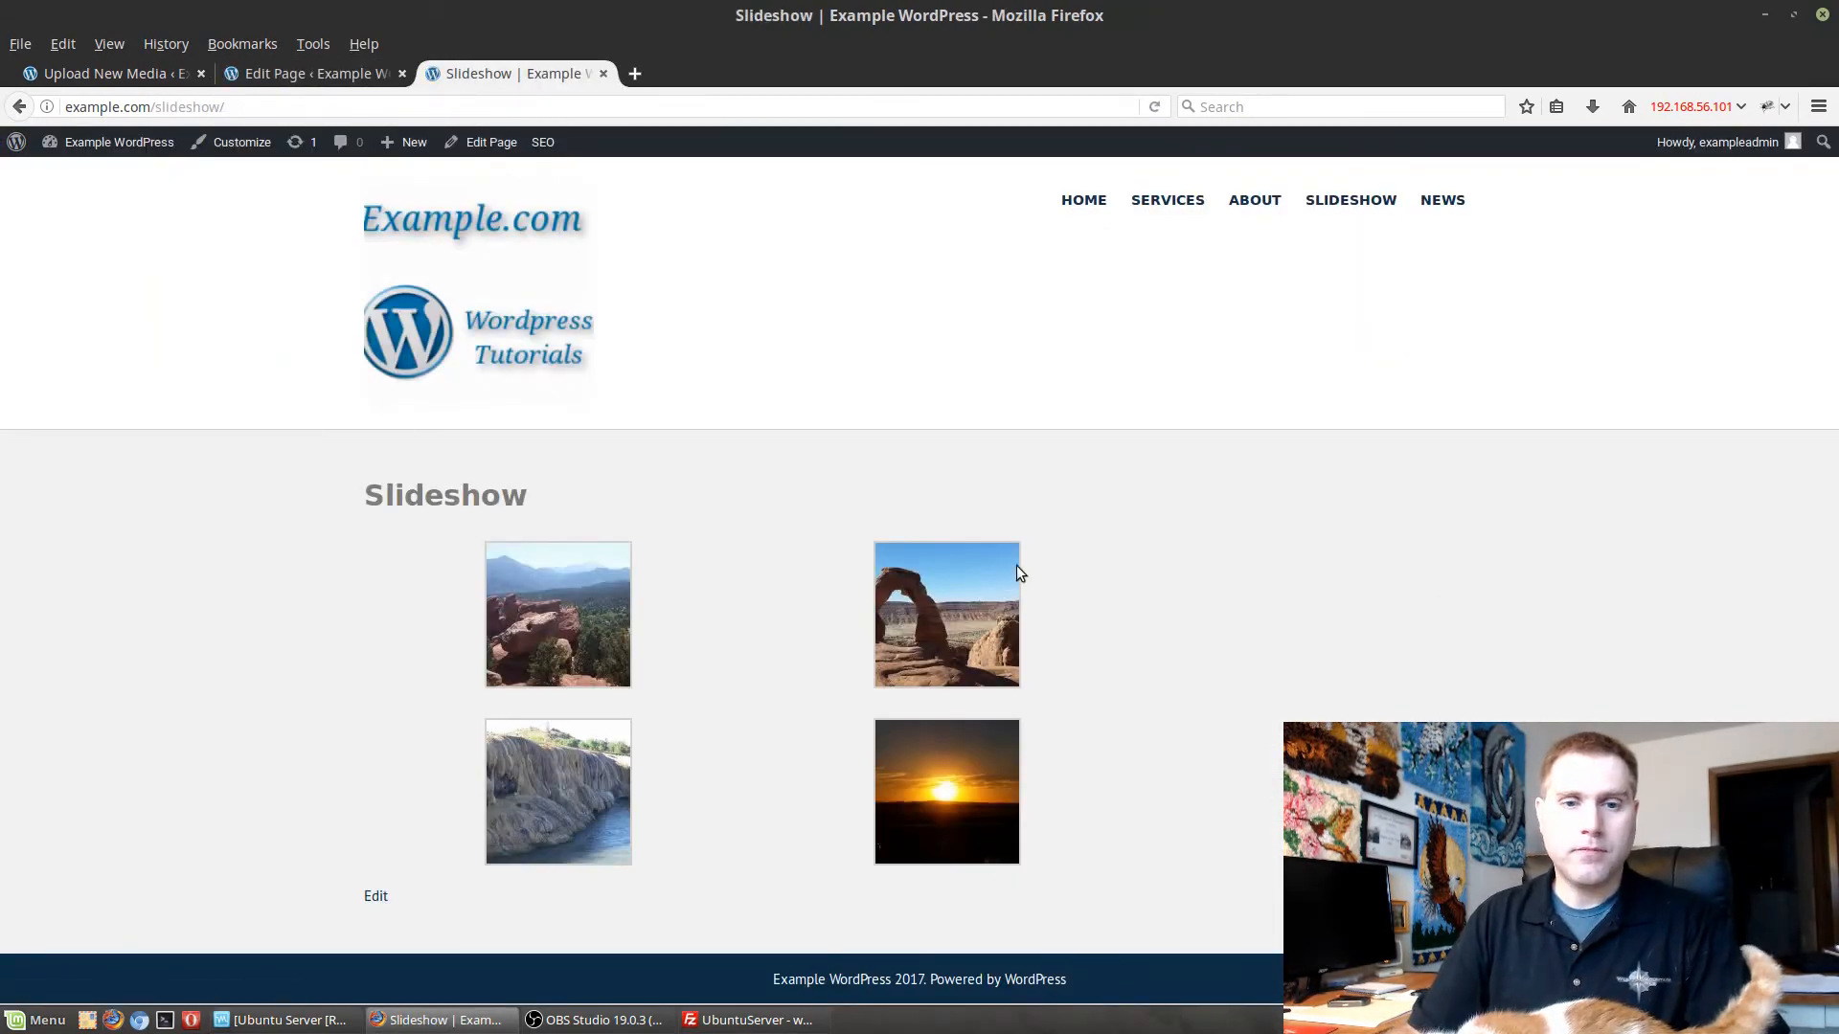
pyautogui.click(588, 591)
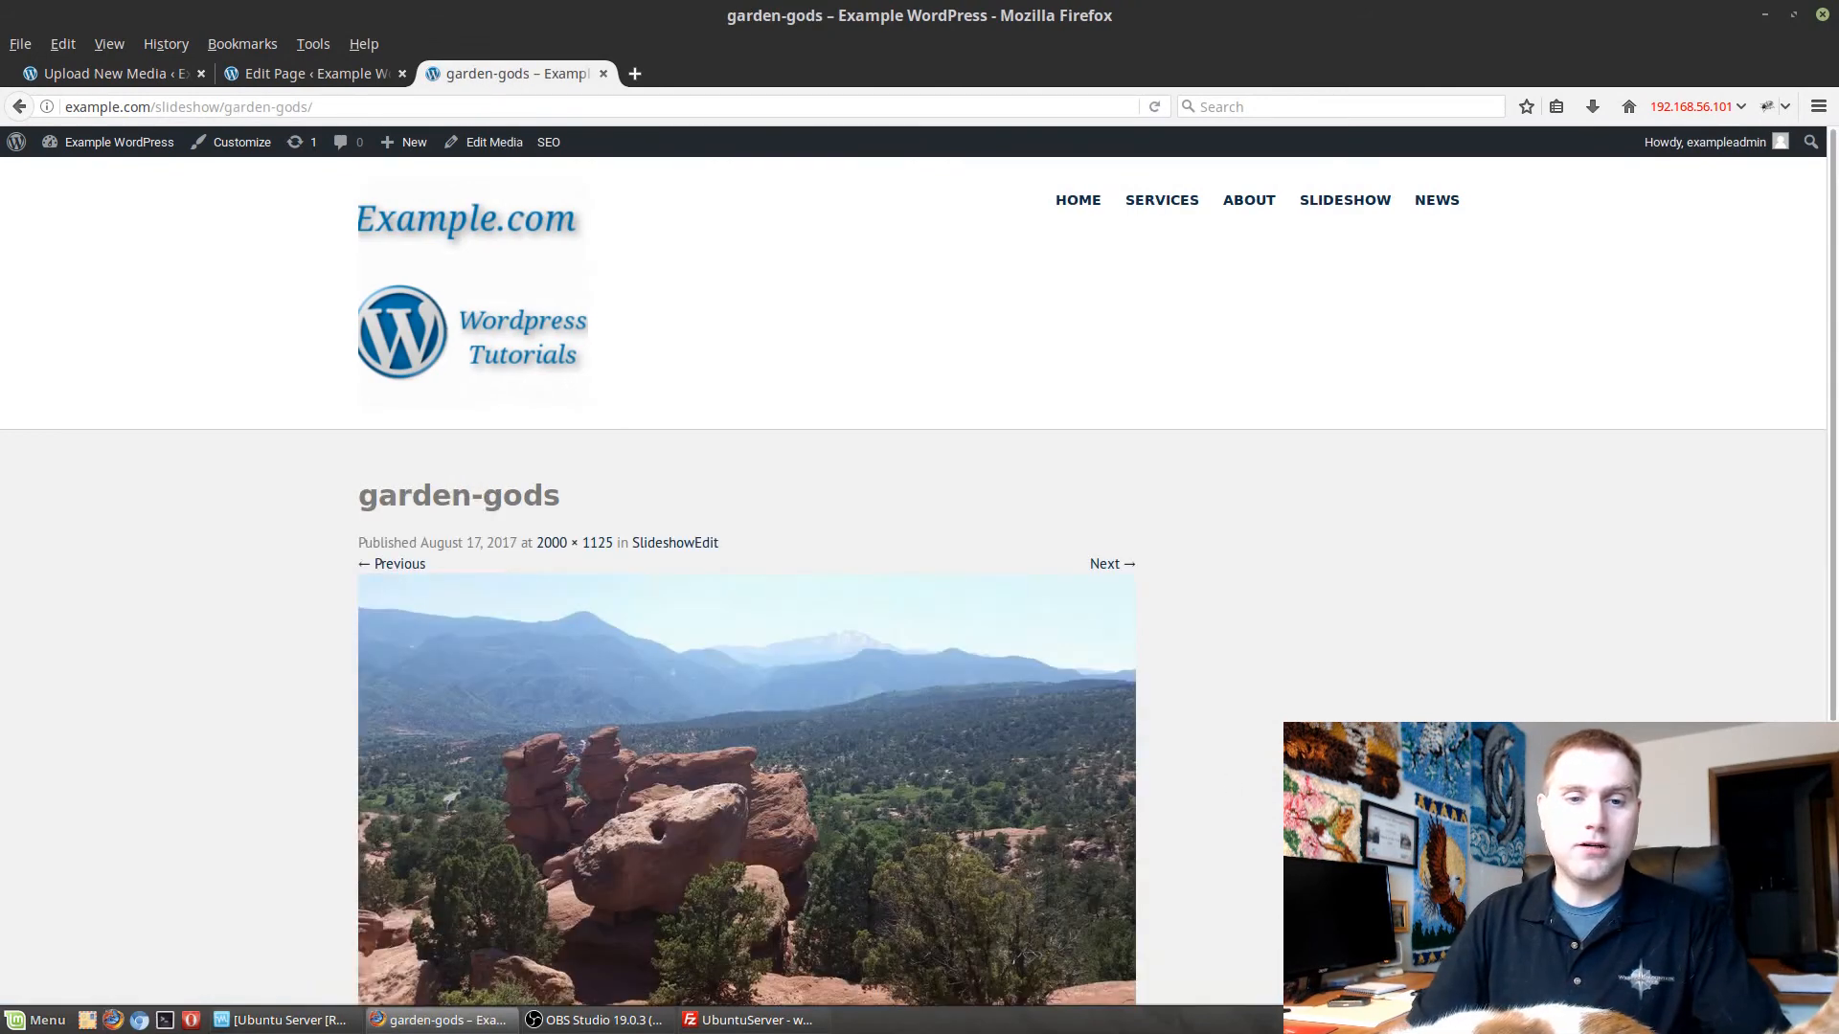
pyautogui.scroll(-2, 1829, 560)
pyautogui.scroll(-5, 1461, 657)
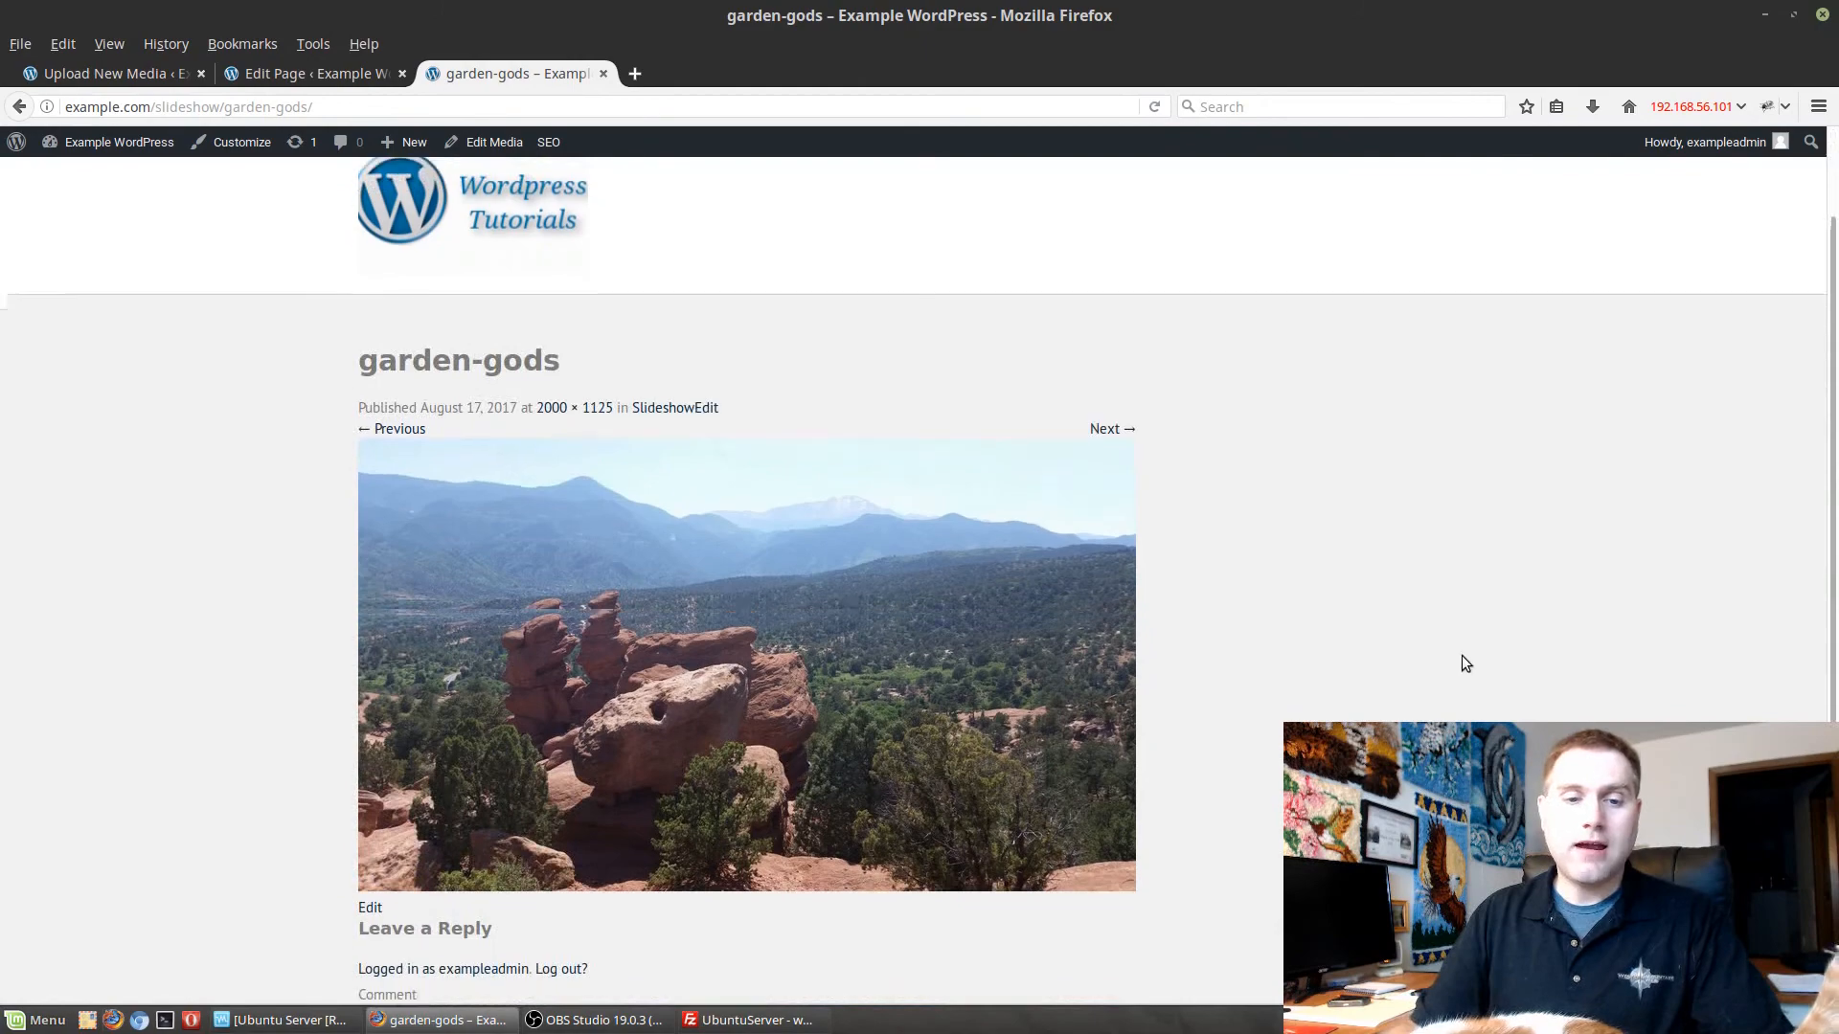
pyautogui.scroll(3, 996, 622)
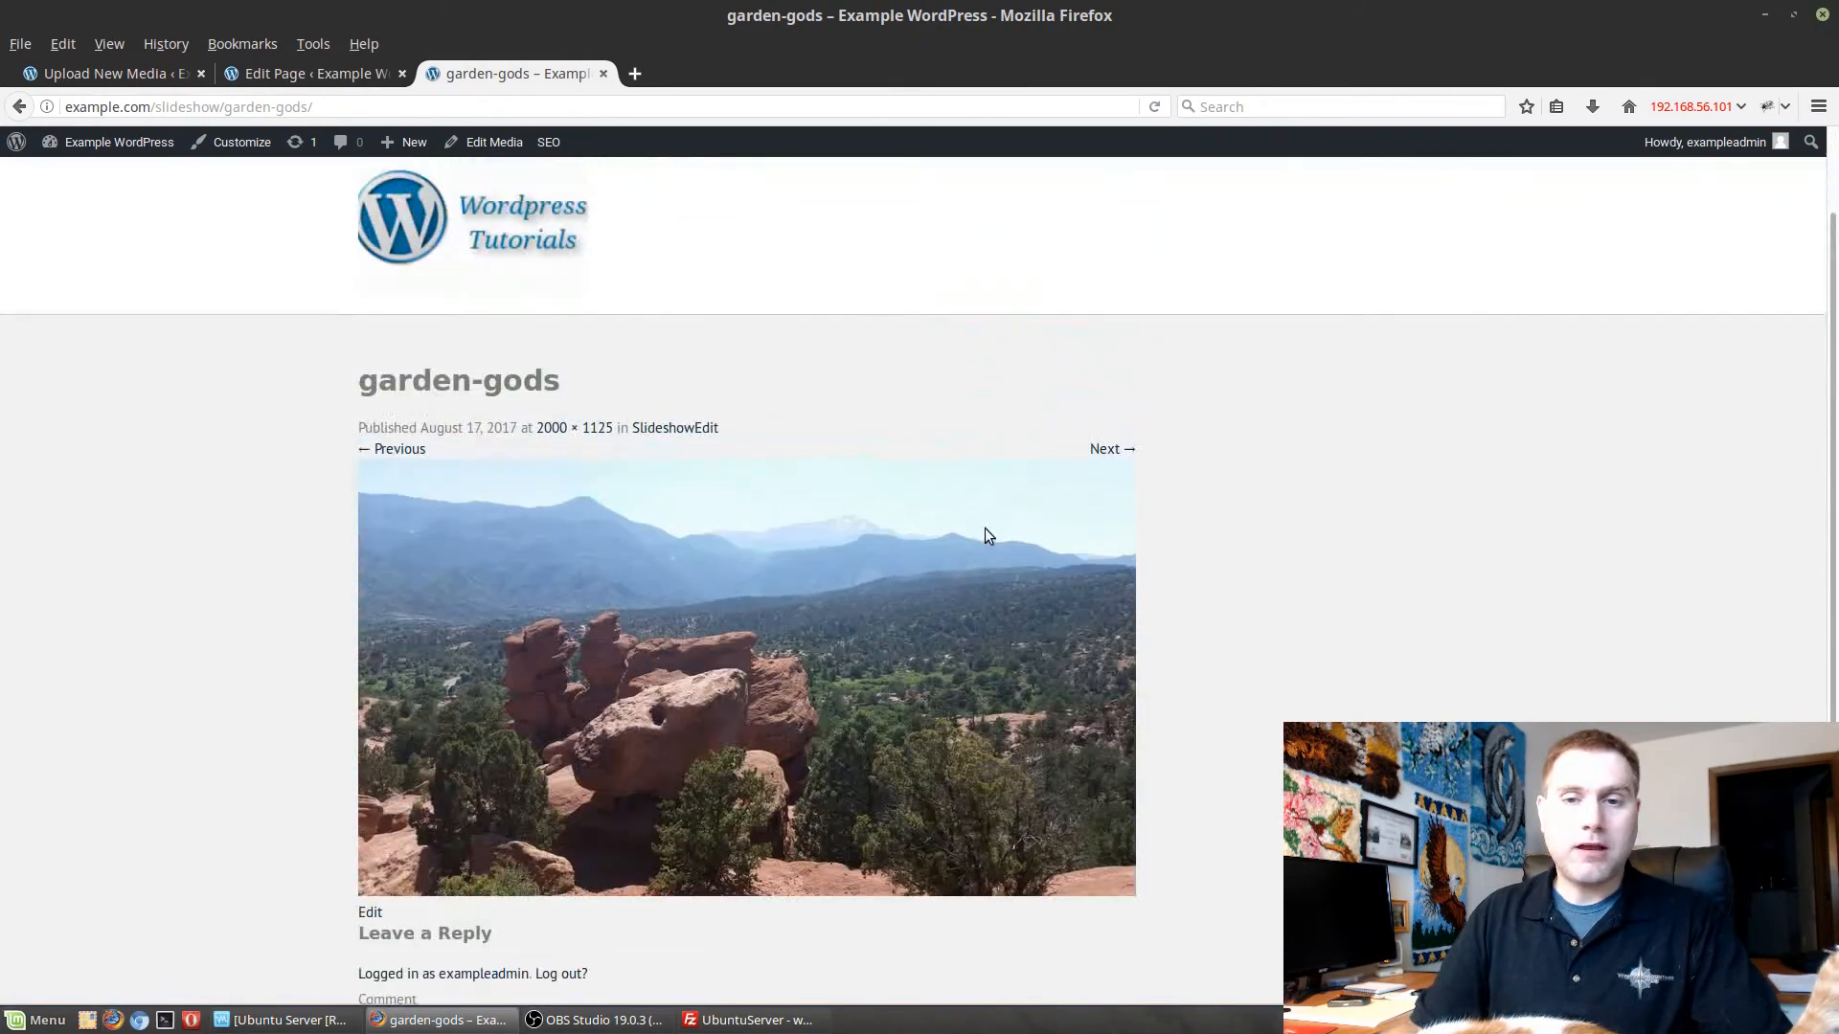
# Step forward from garden-gods through the attachment pages for sunset and thermopolis.
pyautogui.click(1107, 450)
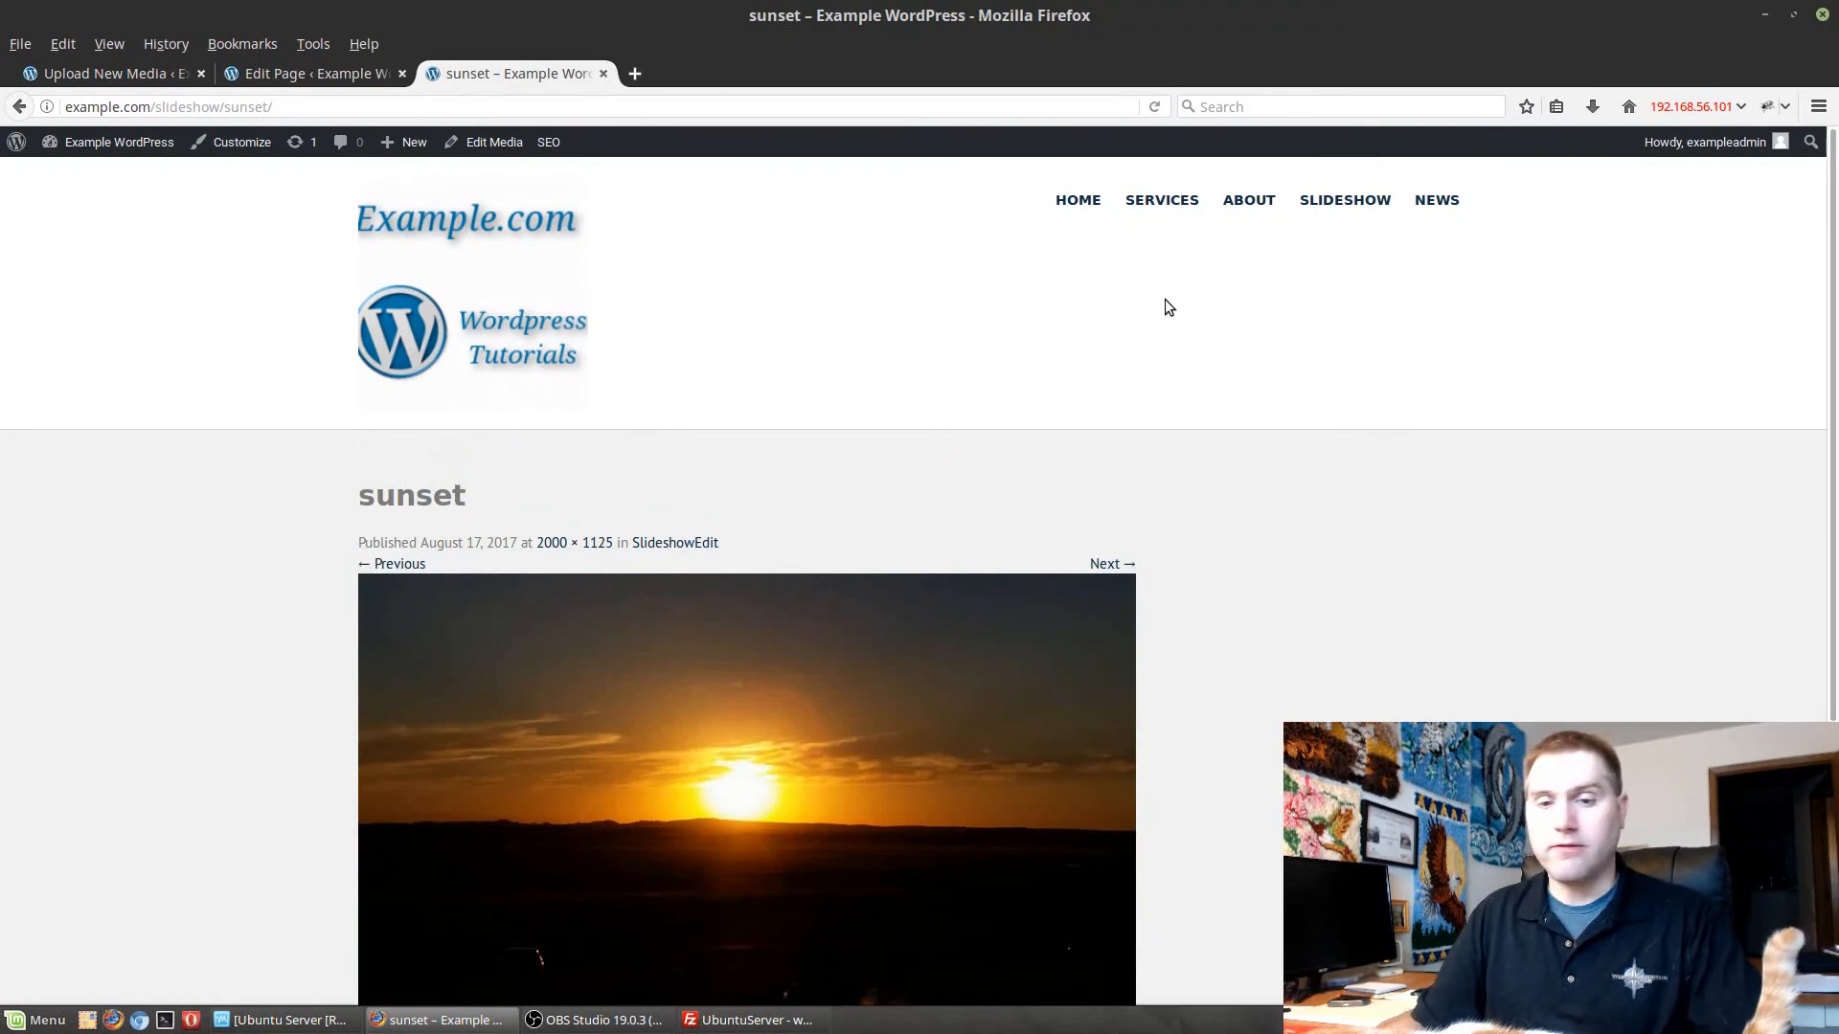
pyautogui.click(1102, 562)
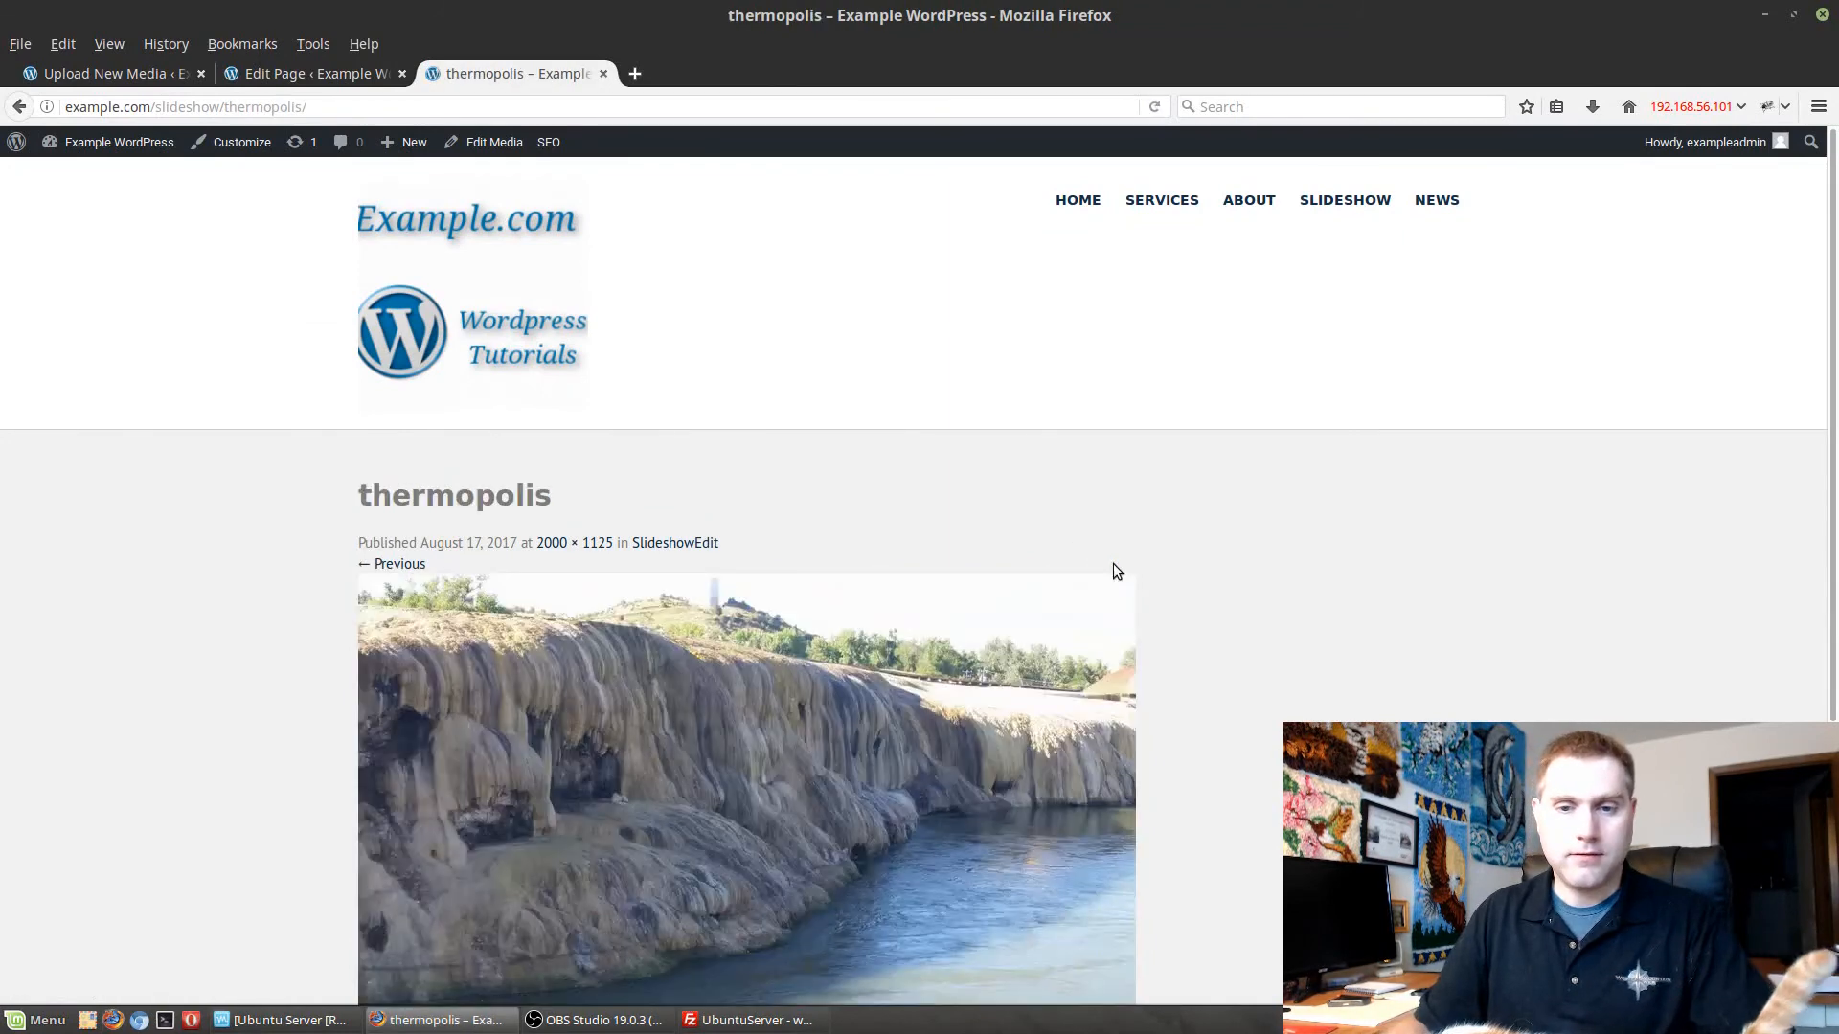
pyautogui.scroll(-2, 1150, 578)
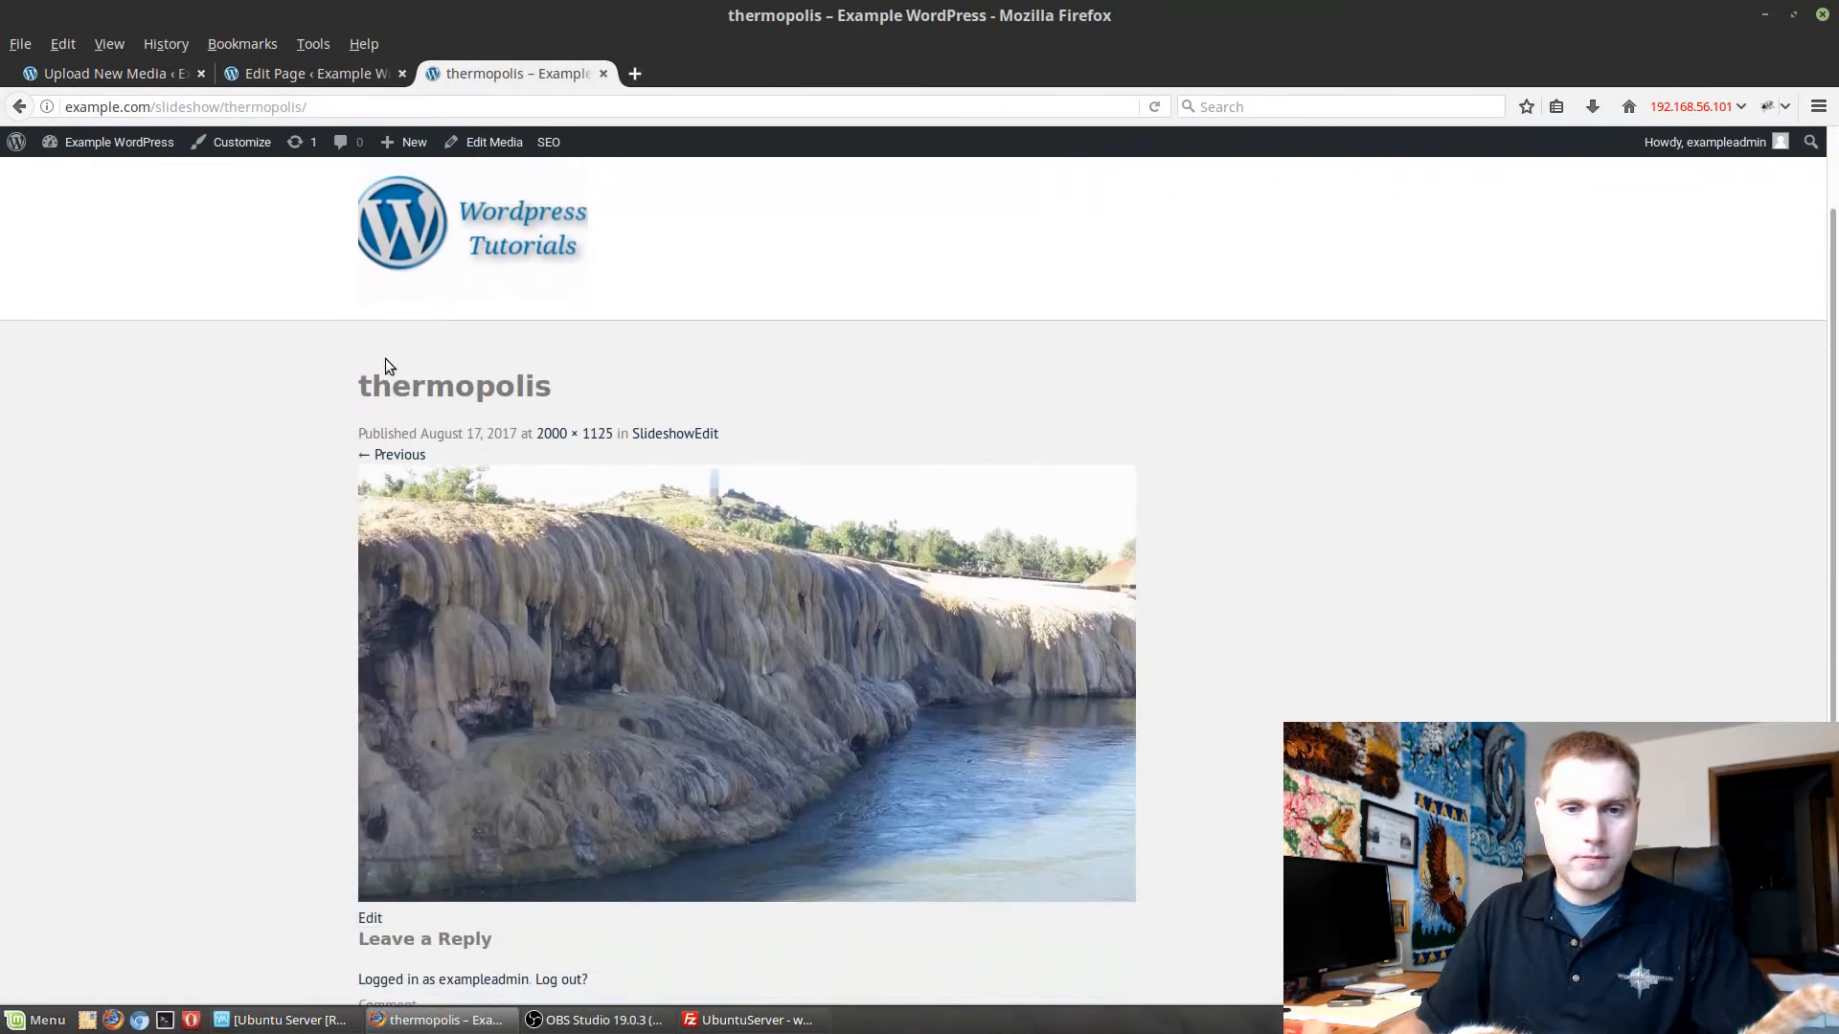
# Step back from thermopolis through the attachment pages to arches and view the image.
pyautogui.click(407, 457)
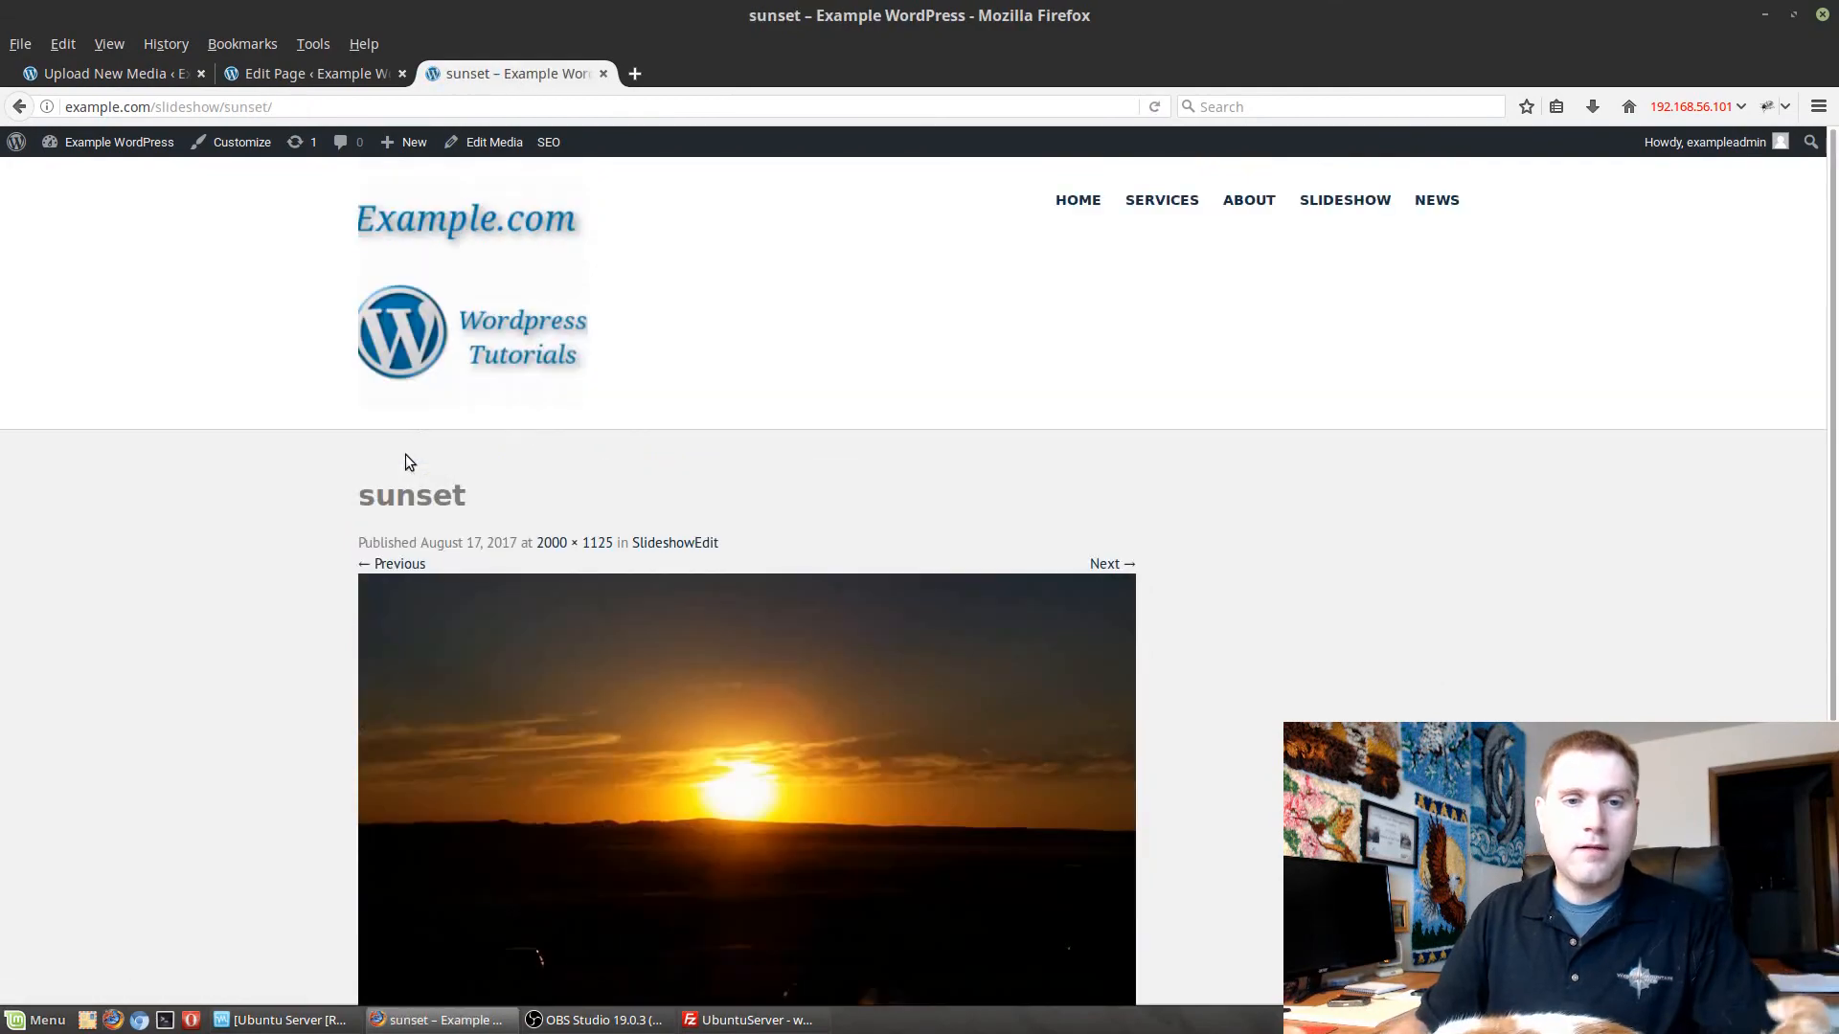
pyautogui.click(400, 563)
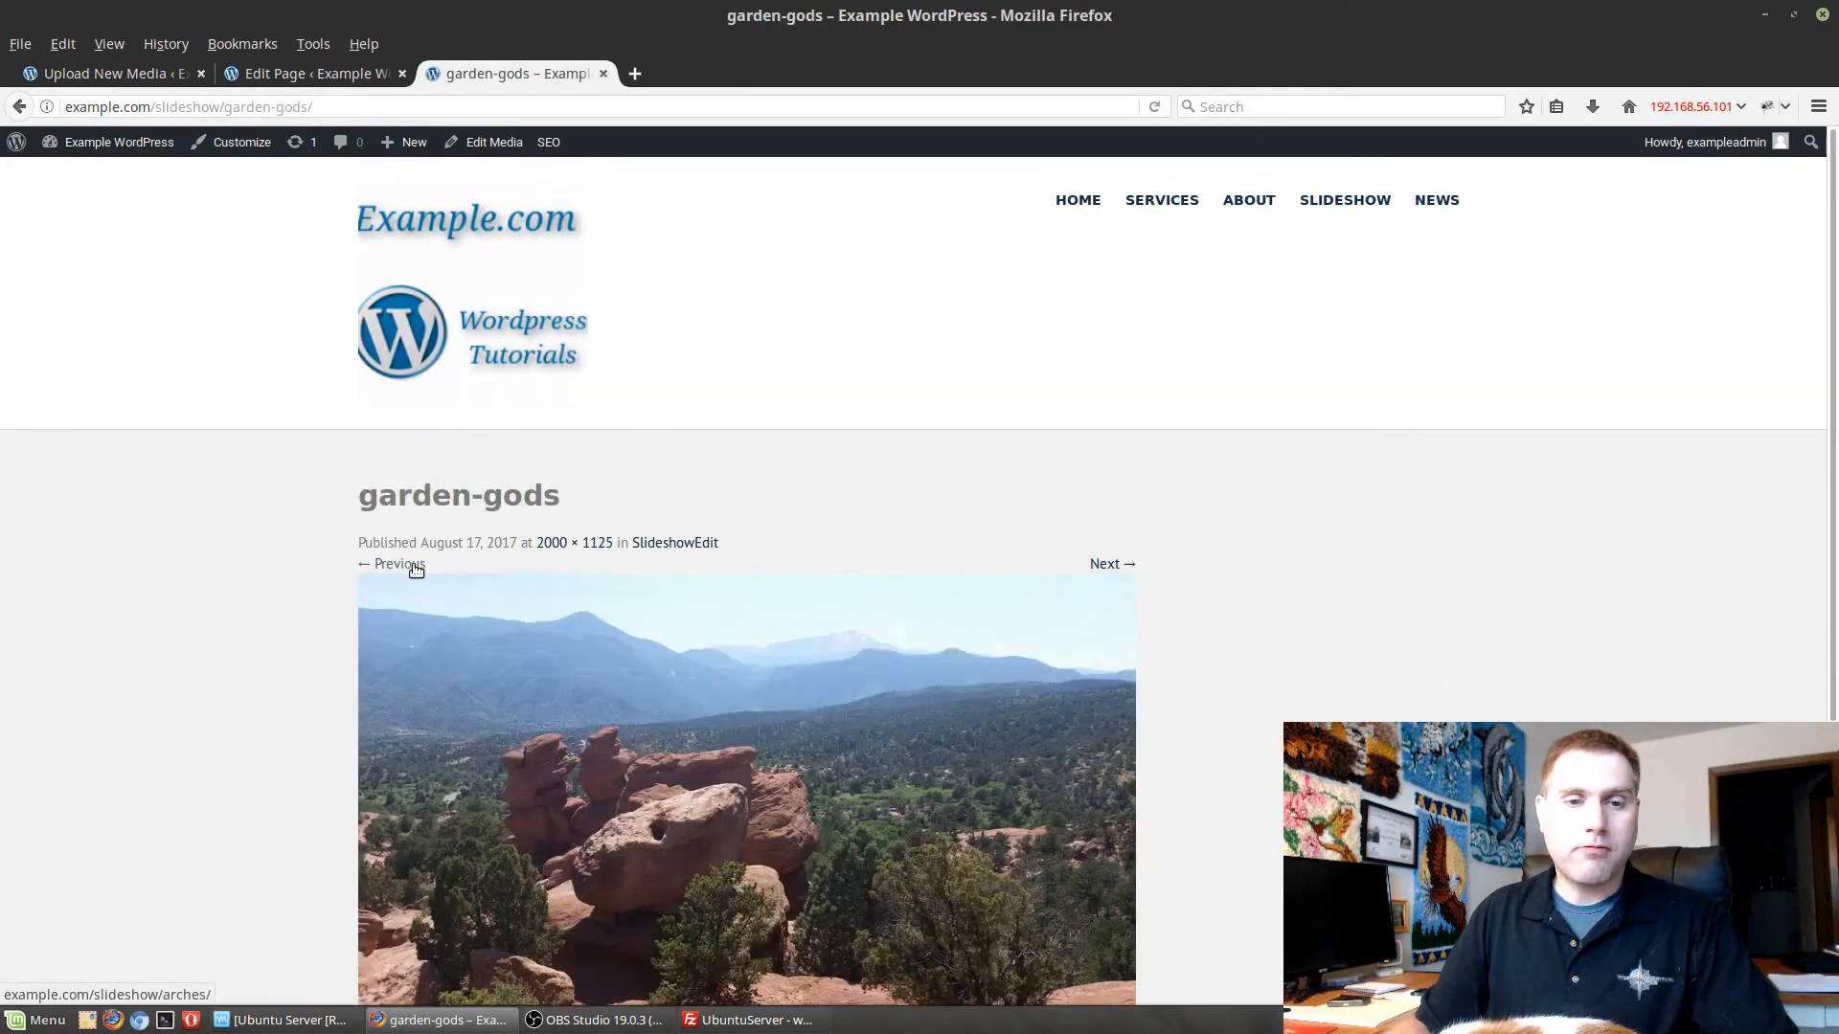
pyautogui.click(415, 567)
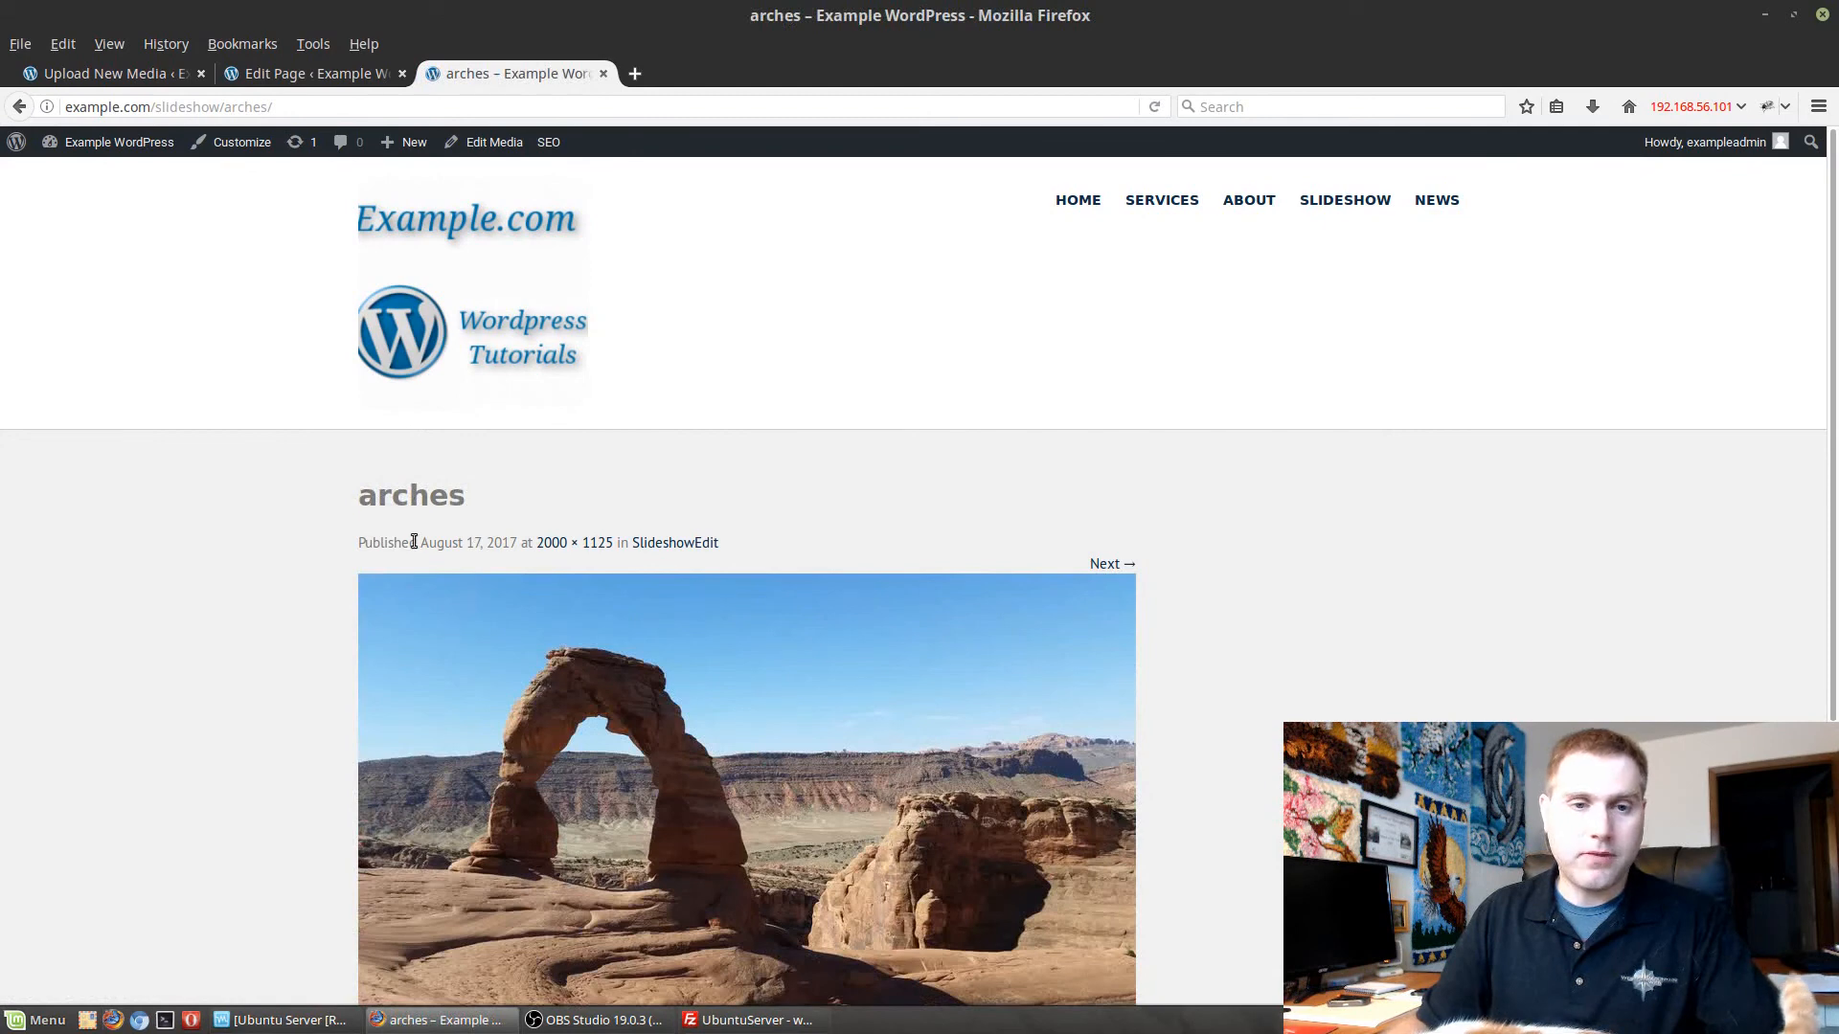
pyautogui.scroll(-4, 1196, 638)
pyautogui.scroll(3, 1354, 657)
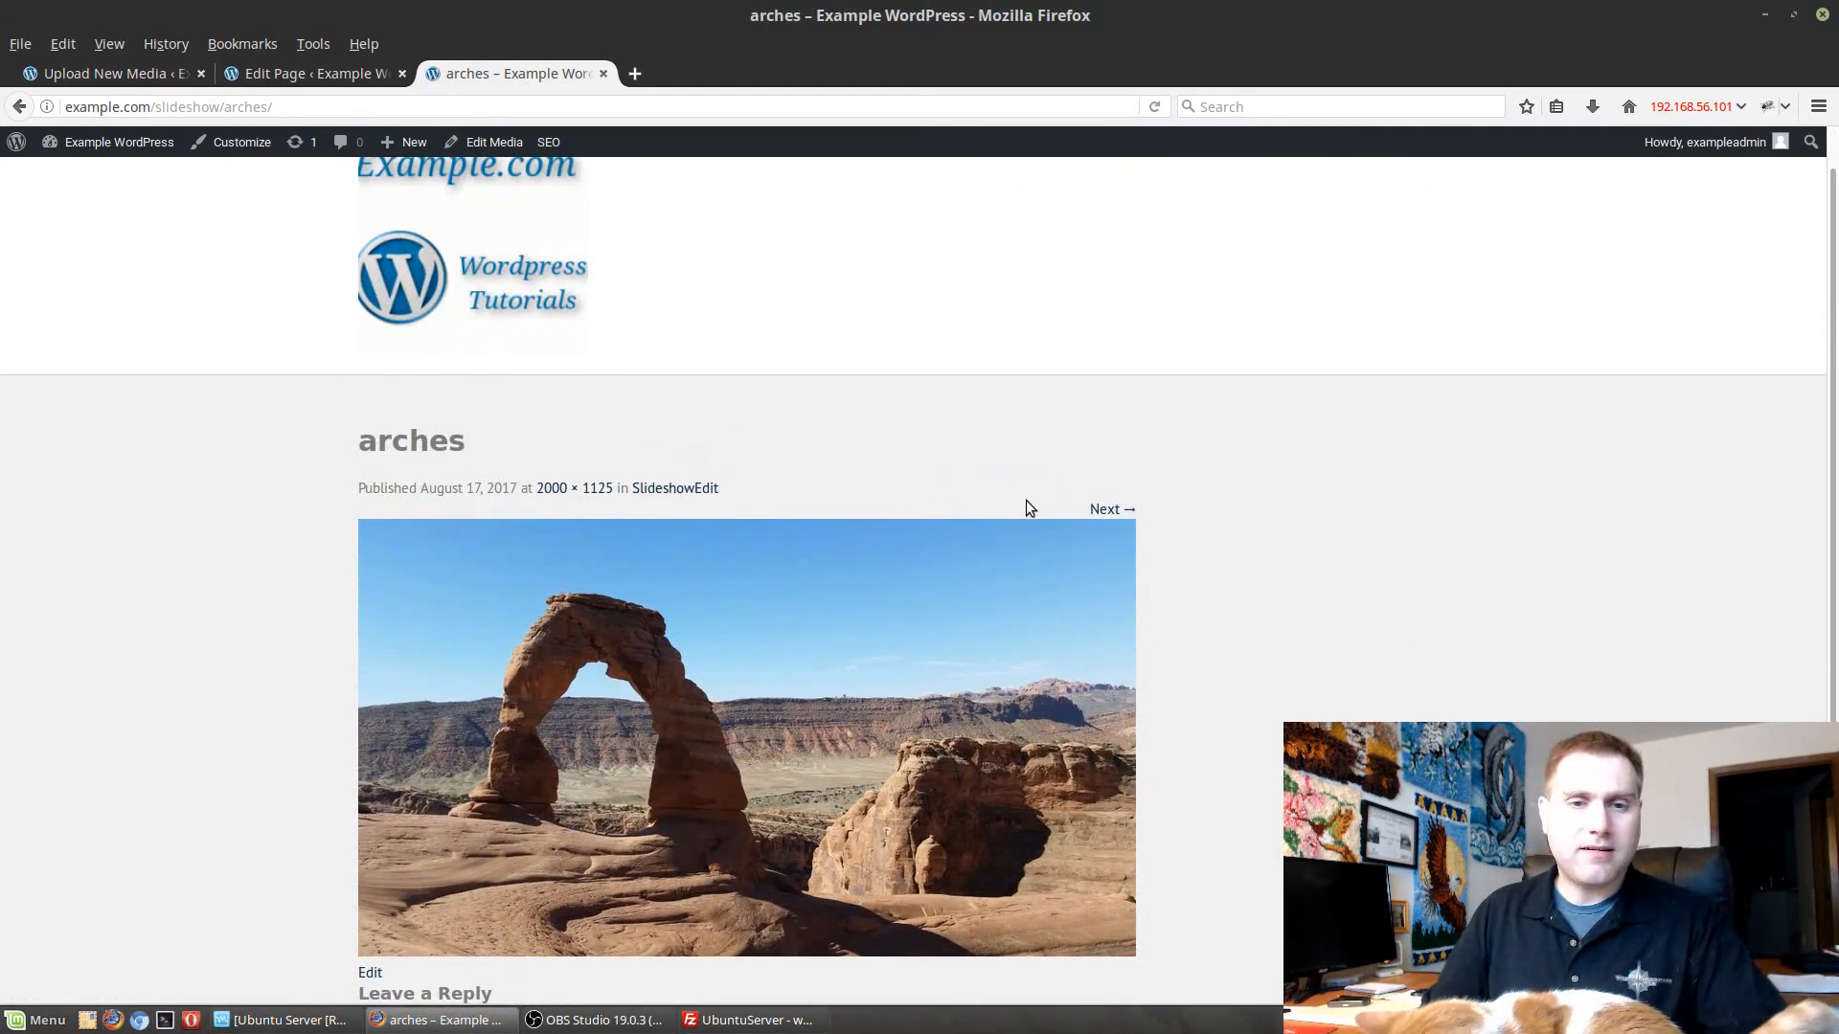
# Step forward from arches through the attachment pages to thermopolis, and return to the Slideshow page through the site navigation.
pyautogui.click(1109, 510)
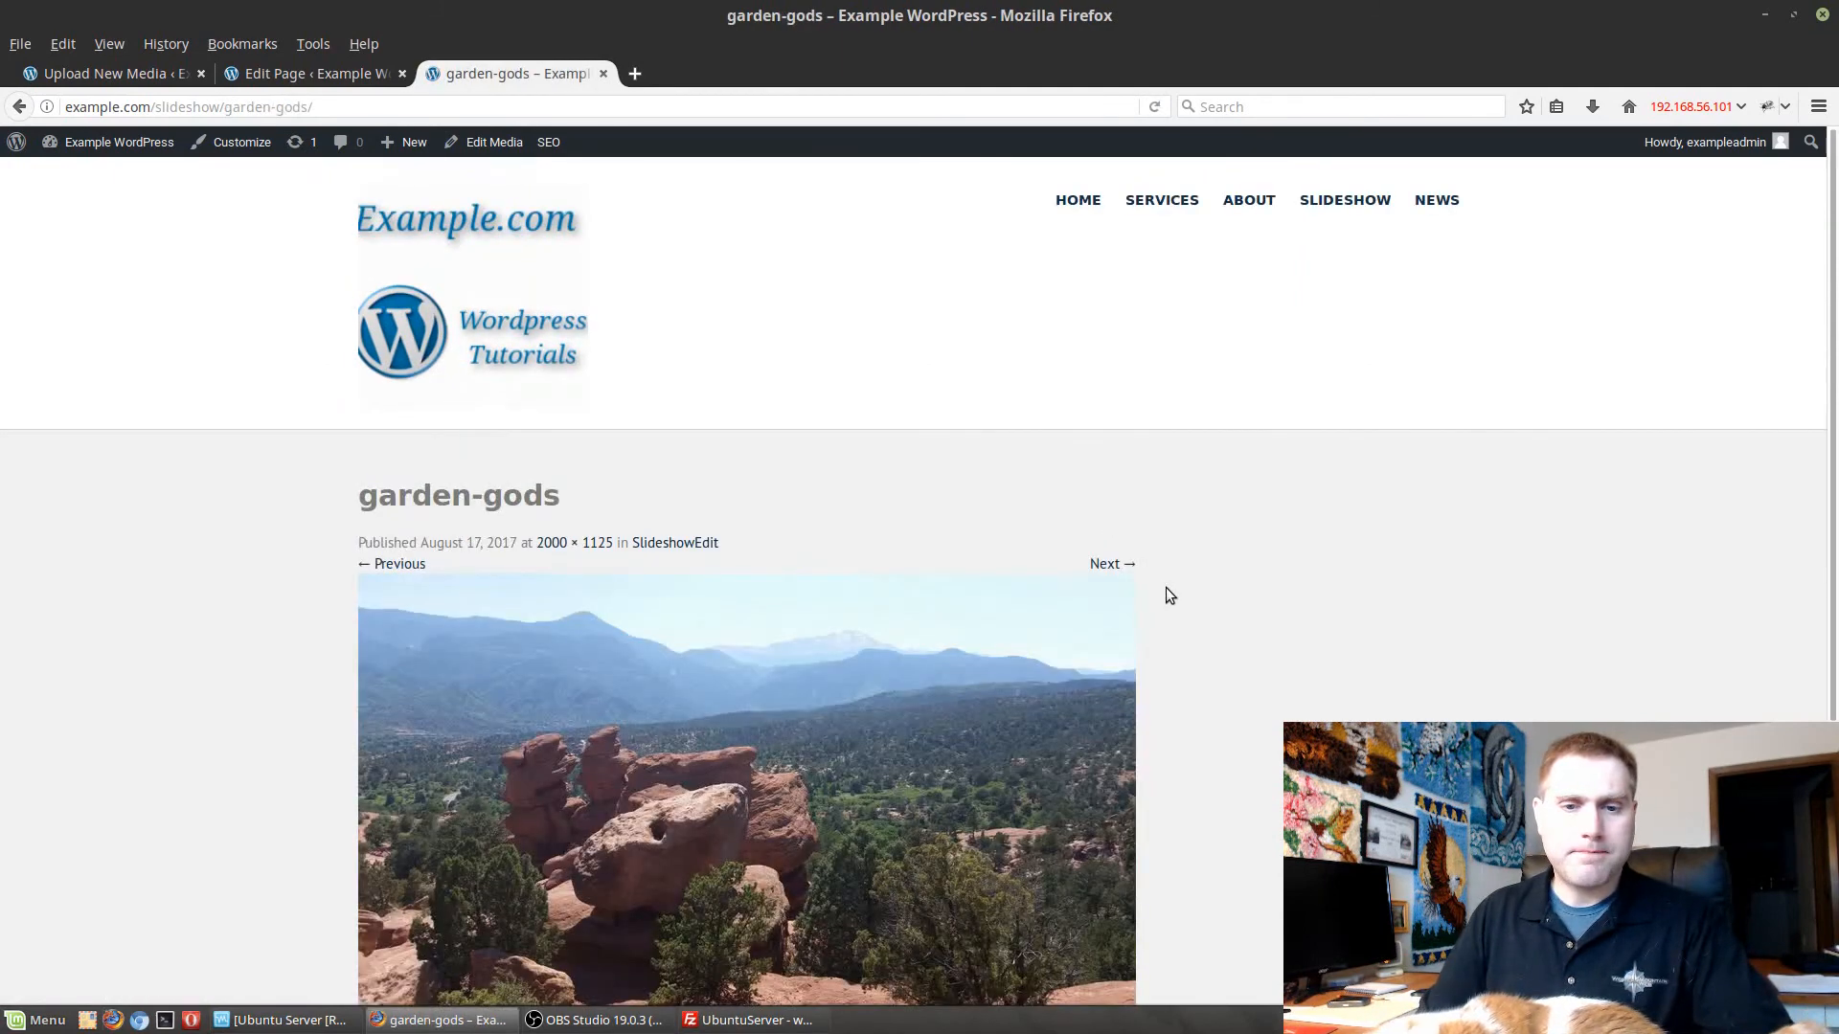
pyautogui.scroll(-2, 1130, 546)
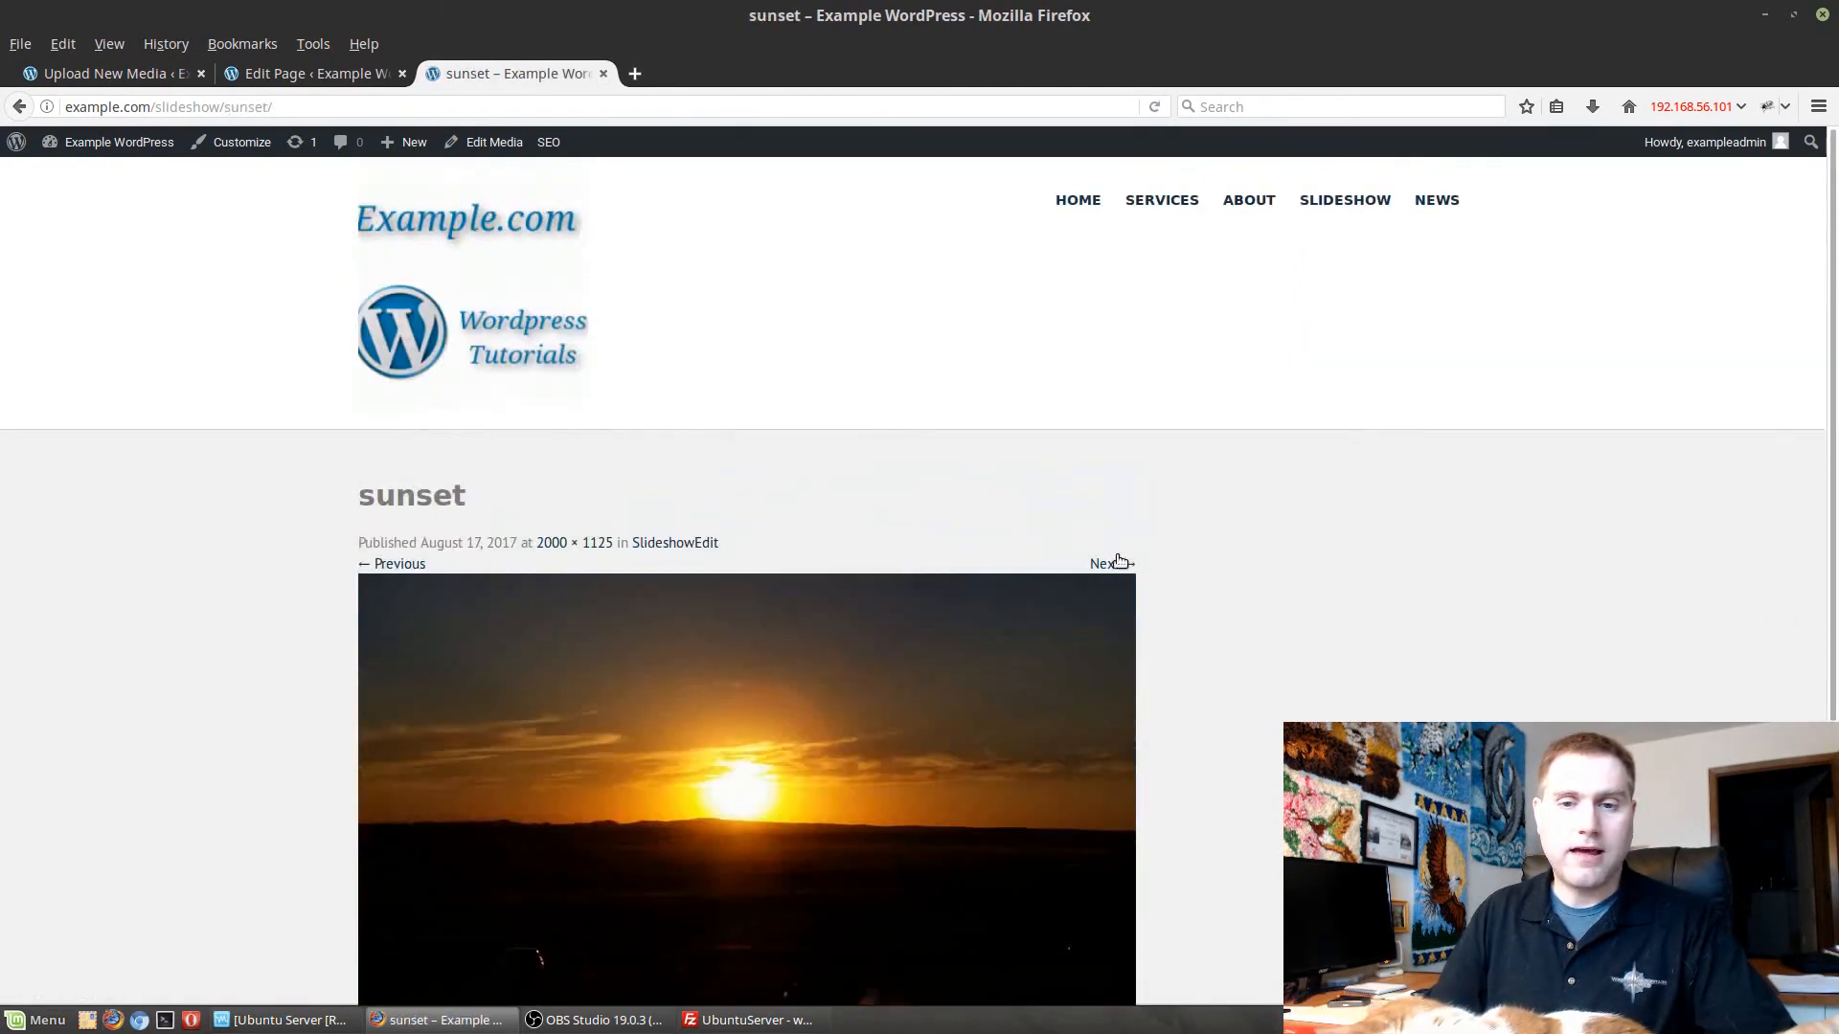
pyautogui.click(1117, 563)
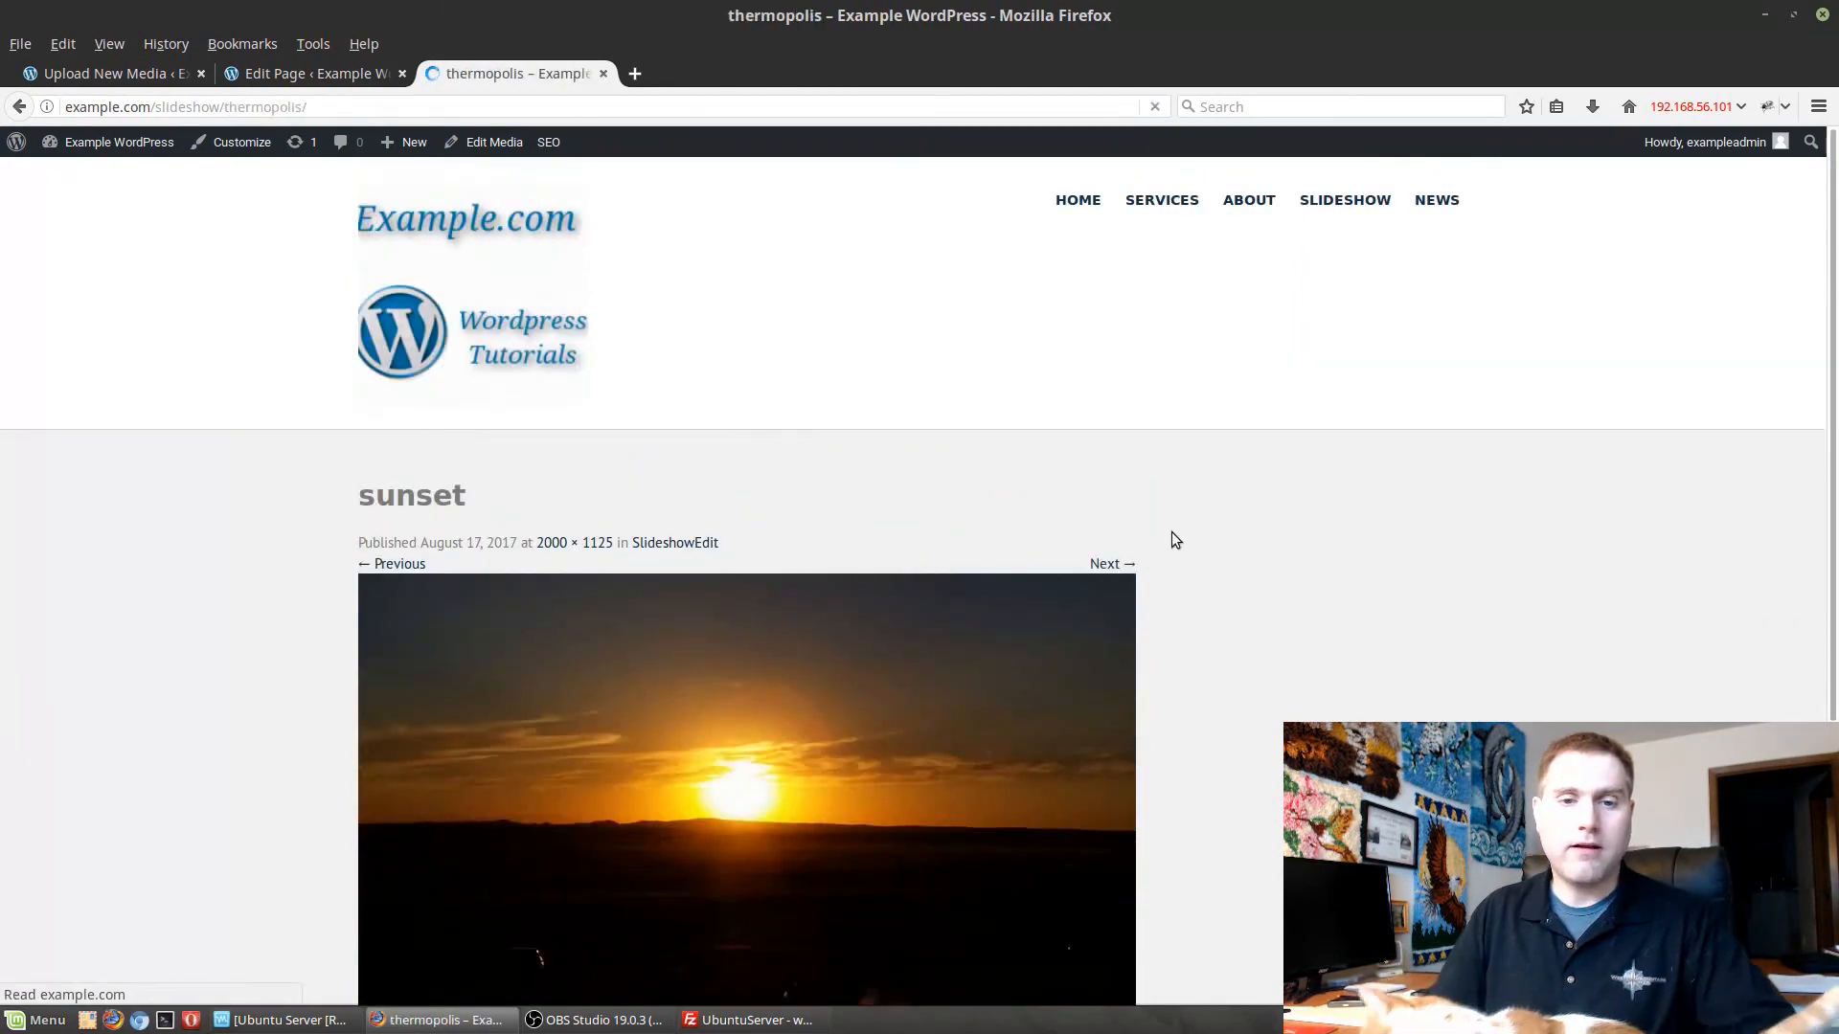
pyautogui.scroll(-4, 1134, 454)
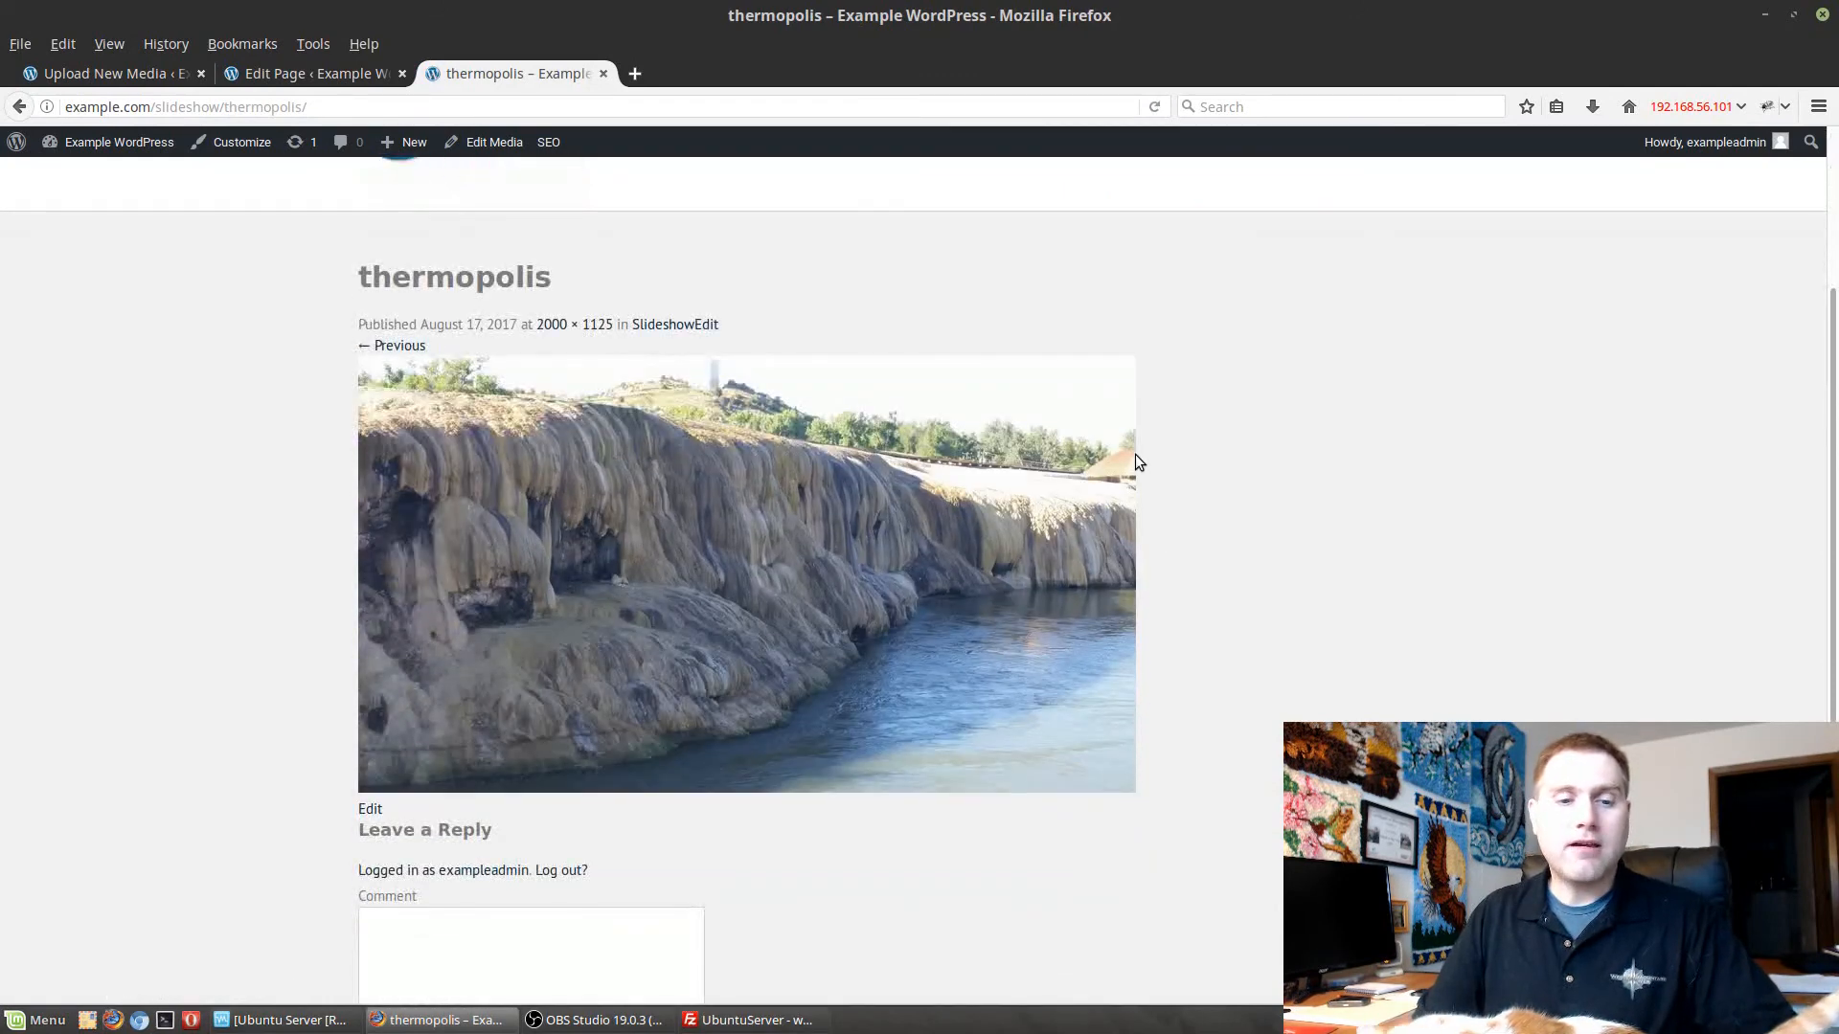
pyautogui.scroll(-3, 1065, 443)
pyautogui.scroll(6, 1130, 412)
pyautogui.scroll(1, 1169, 380)
pyautogui.click(1360, 201)
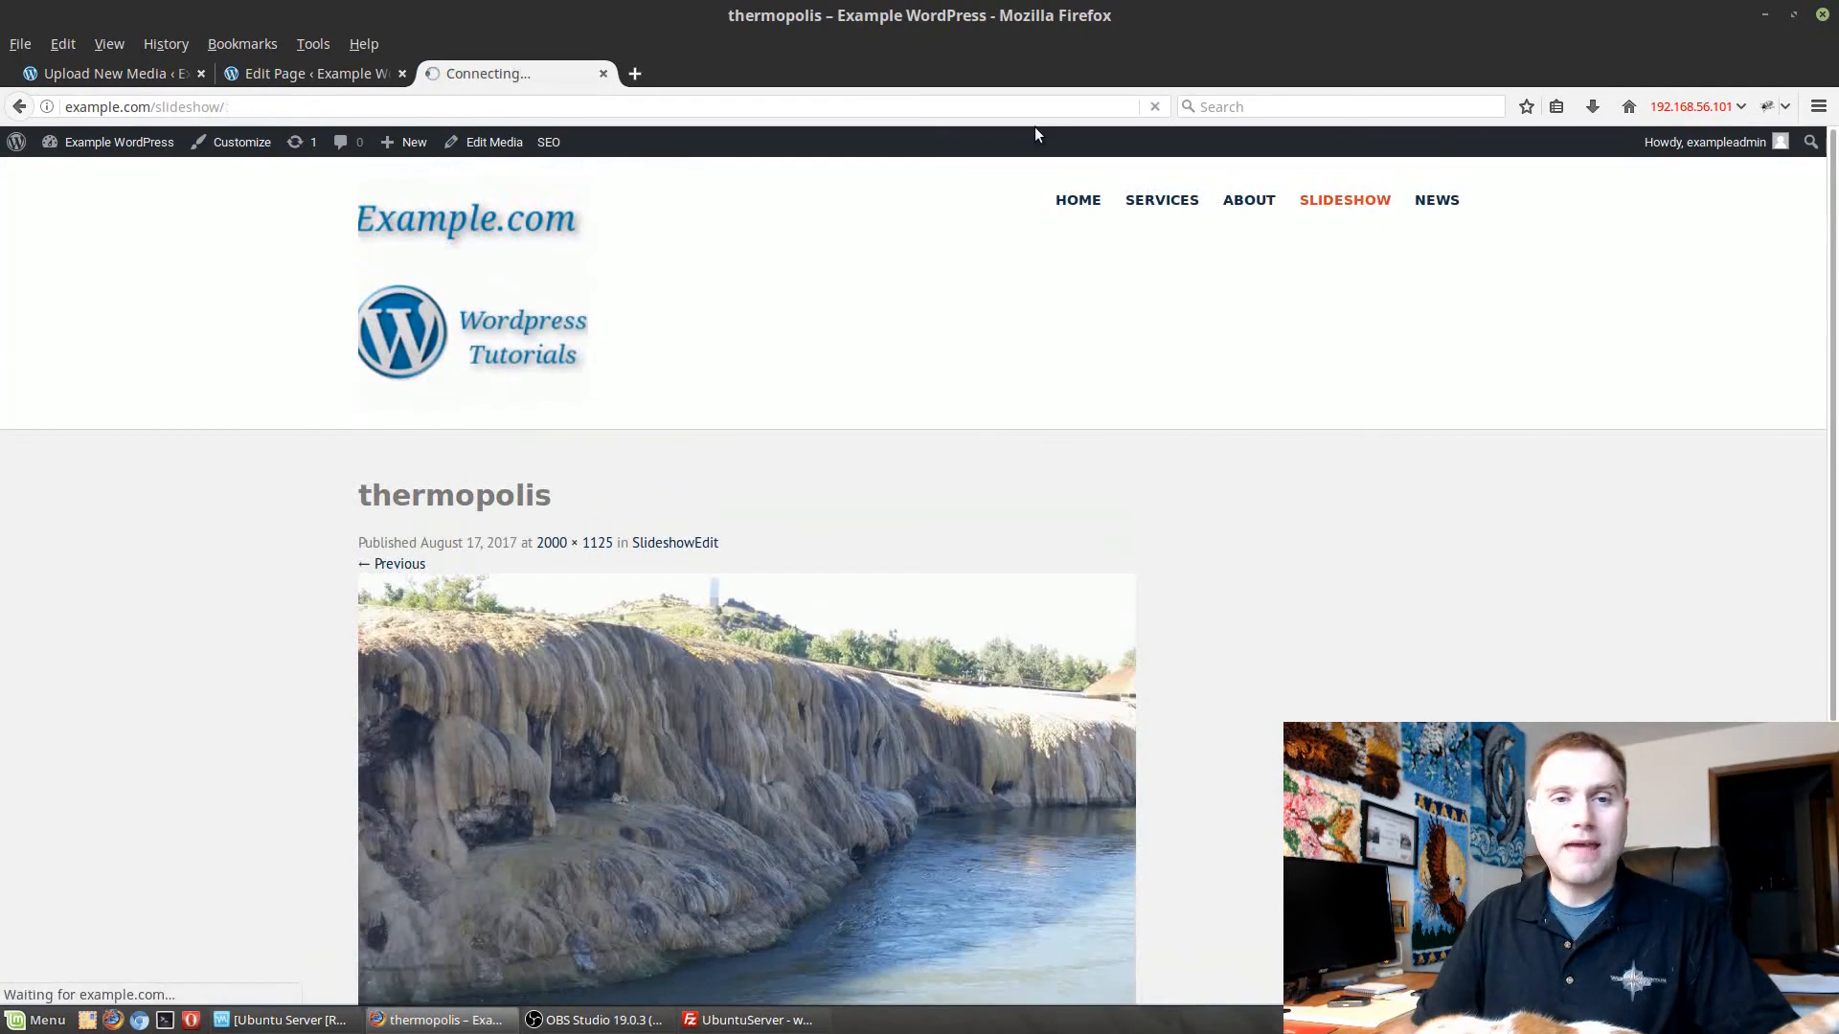